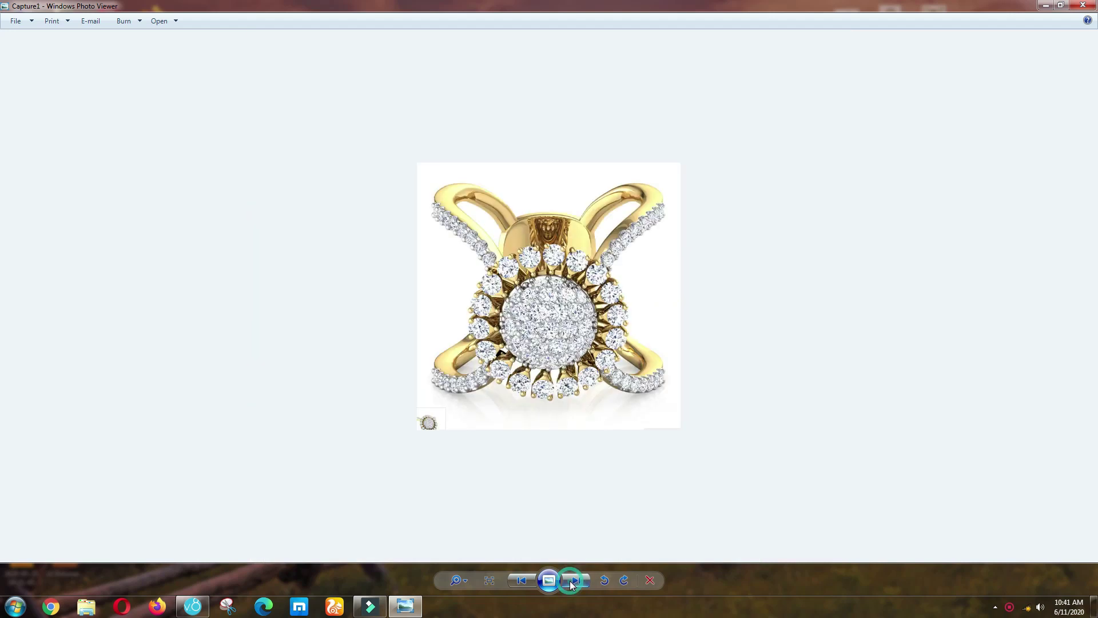
Put away the ring reference picture and switch to the Matrix 8.0 window.
{"action": "scroll", "coordinate": [523, 242], "scroll_direction": "down", "scroll_amount": 2}
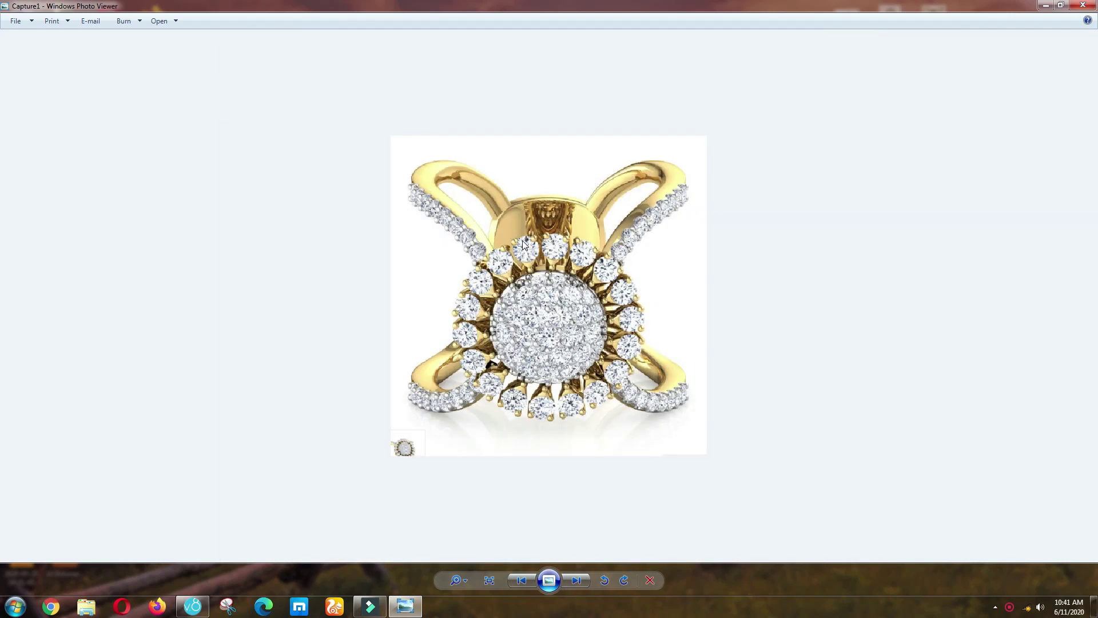
{"action": "left_click", "coordinate": [1086, 4]}
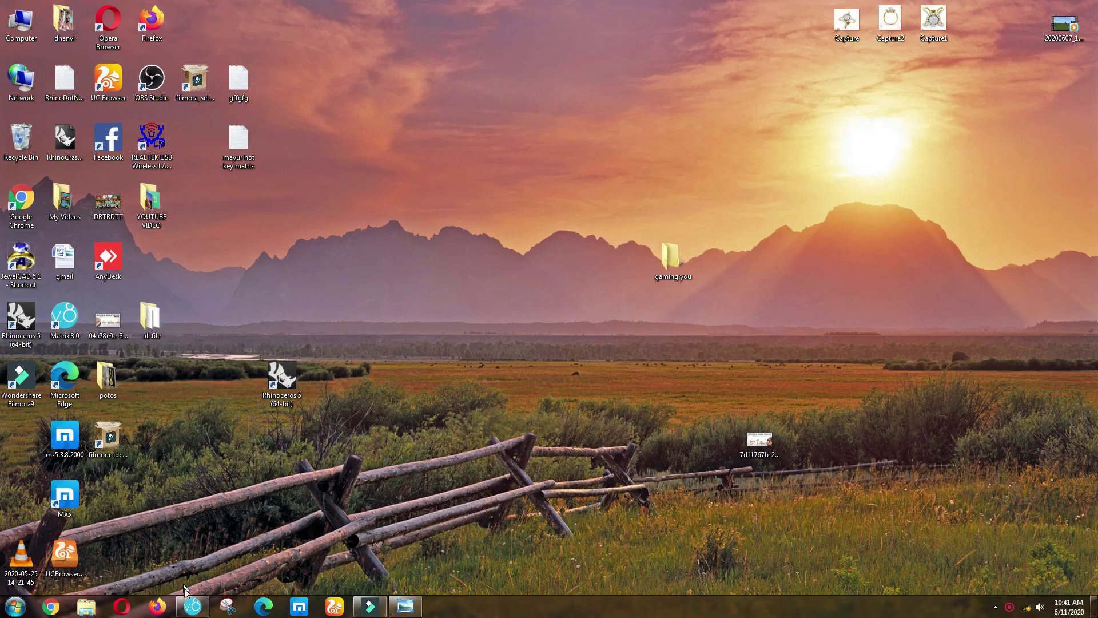
{"action": "left_click", "coordinate": [193, 606]}
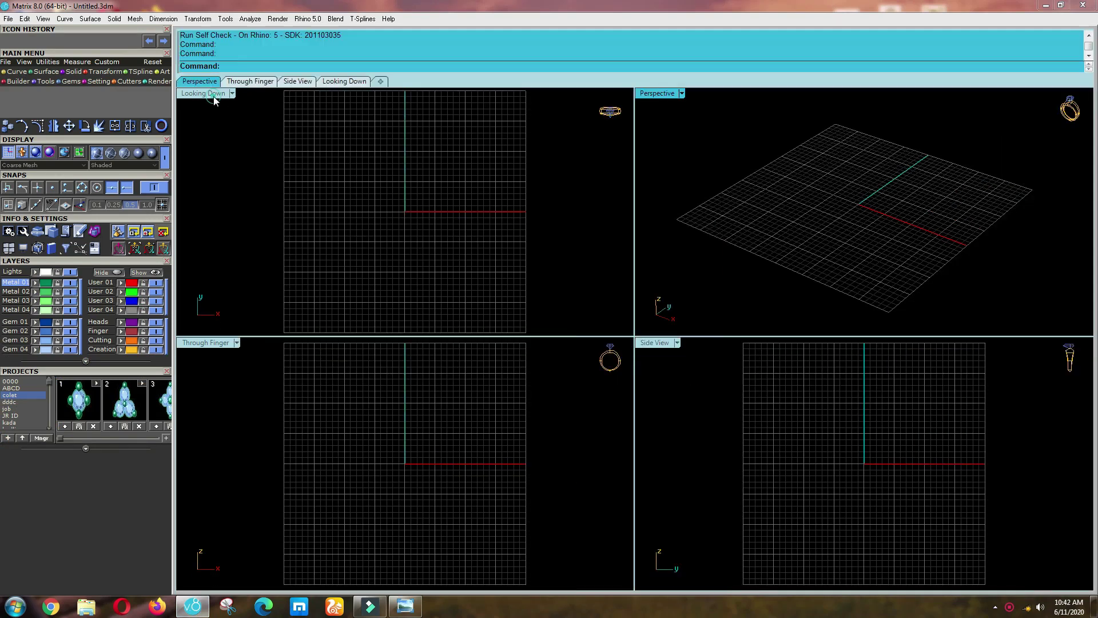
Draw a 17.2 mm diameter circle centred at 0,0,0 in the Front view.
{"action": "double_click", "coordinate": [214, 97]}
{"action": "key", "text": "ctrl+F2"}
{"action": "left_click", "coordinate": [15, 72]}
{"action": "left_click", "coordinate": [69, 95]}
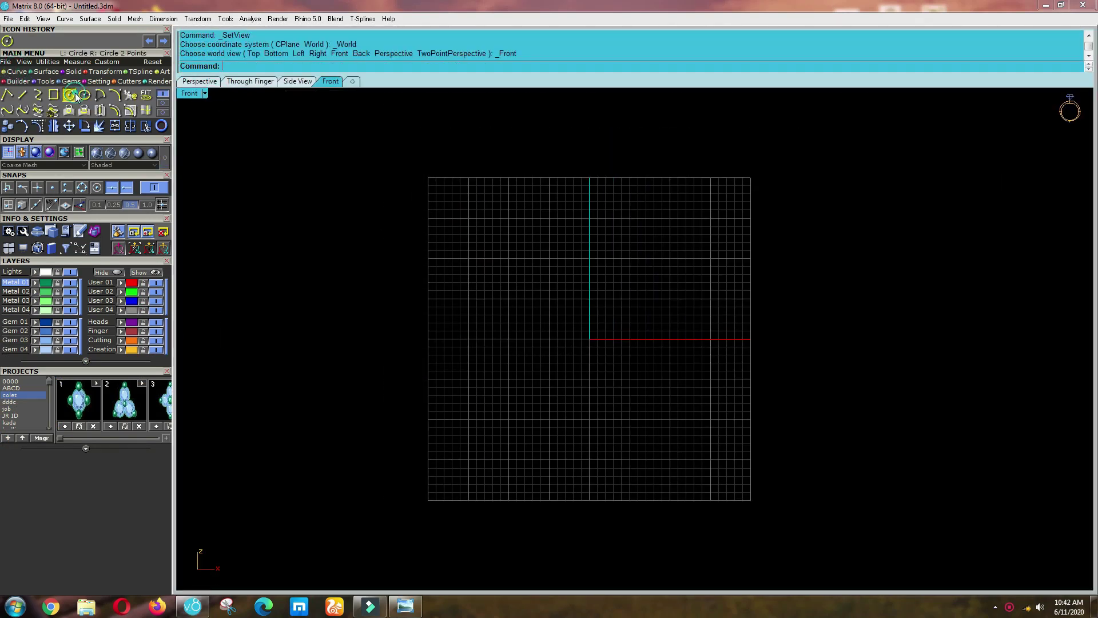
{"action": "type", "text": "0,0,0"}
{"action": "key", "text": "Return"}
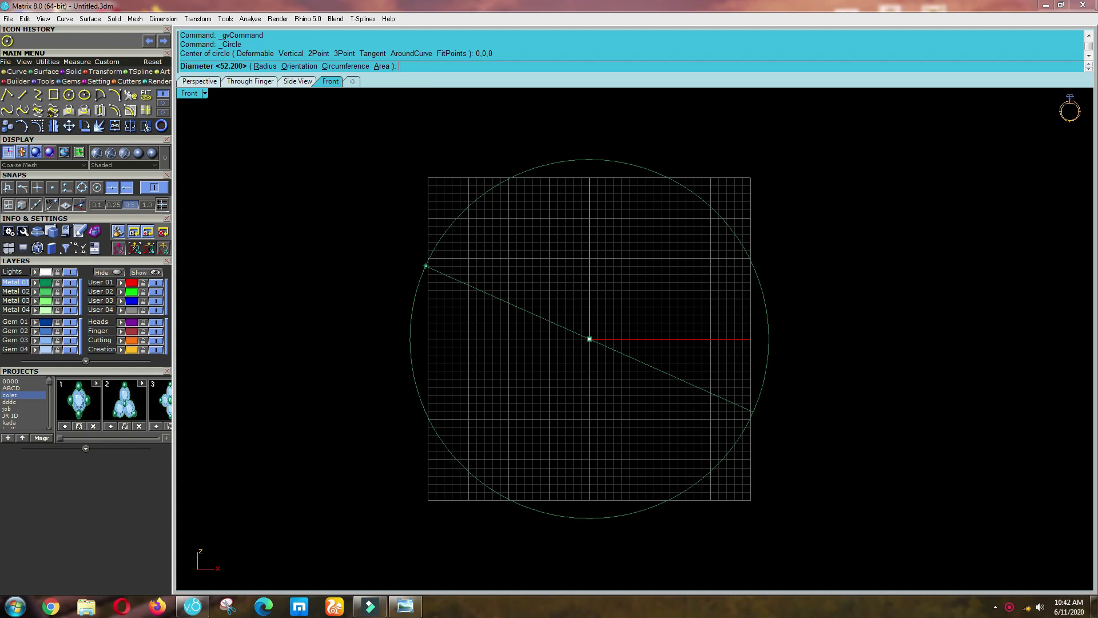
{"action": "type", "text": "17.2"}
{"action": "key", "text": "Return"}
{"action": "scroll", "coordinate": [605, 345], "scroll_direction": "up", "scroll_amount": 3}
{"action": "left_click", "coordinate": [684, 269]}
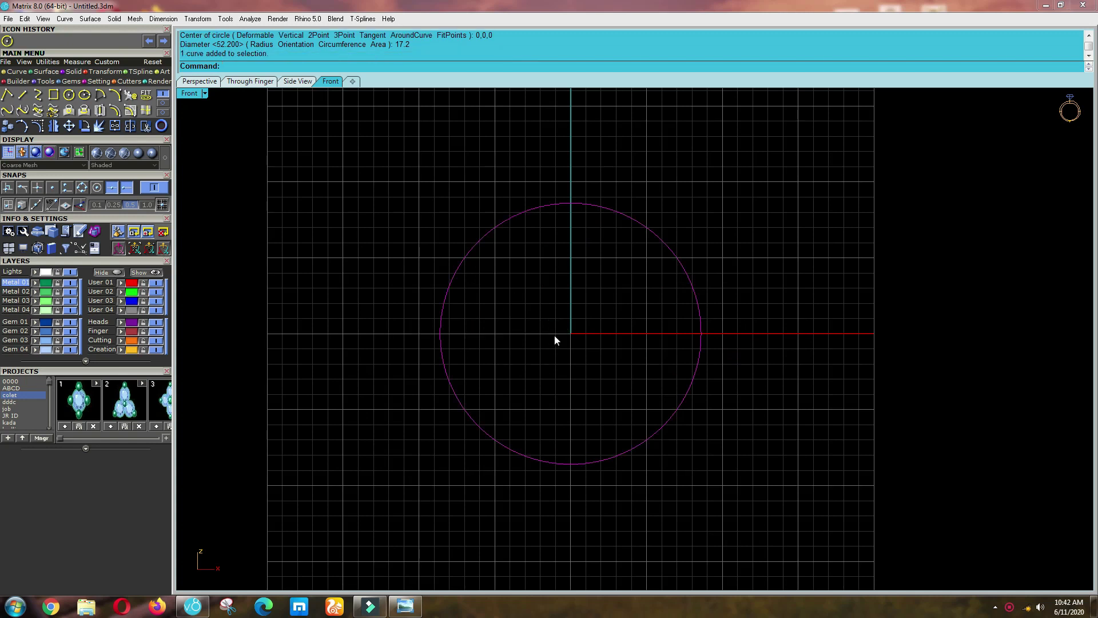
{"action": "scroll", "coordinate": [554, 336], "scroll_direction": "down", "scroll_amount": 1}
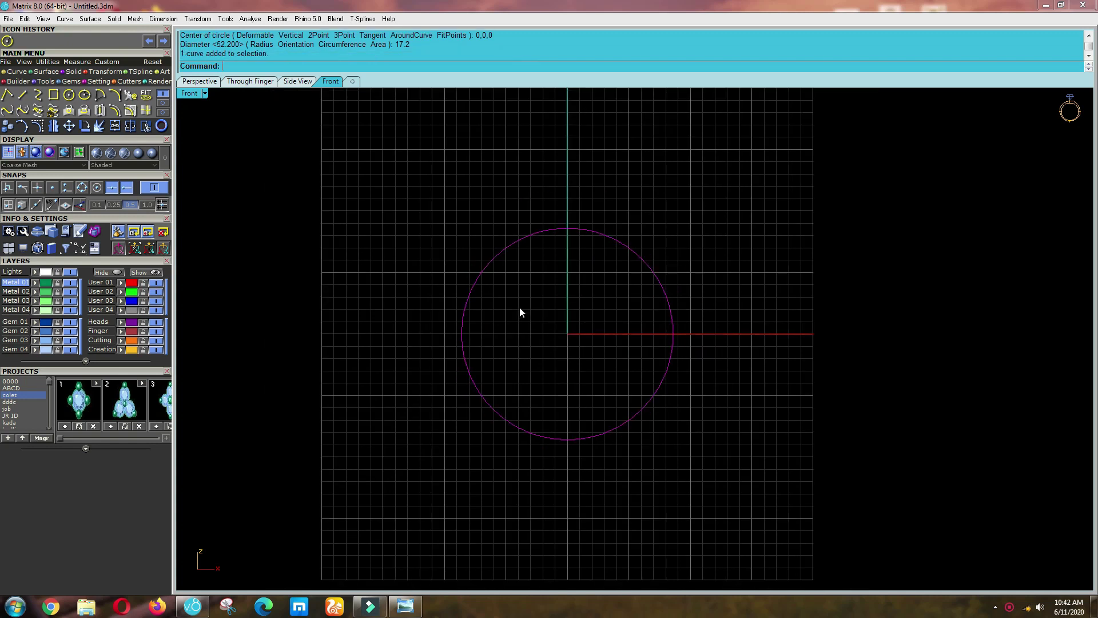
{"action": "left_click", "coordinate": [531, 315]}
{"action": "left_click_drag", "start_coordinate": [561, 336], "coordinate": [386, 245]}
{"action": "left_click", "coordinate": [386, 252]}
{"action": "scroll", "coordinate": [502, 297], "scroll_direction": "down", "scroll_amount": 2}
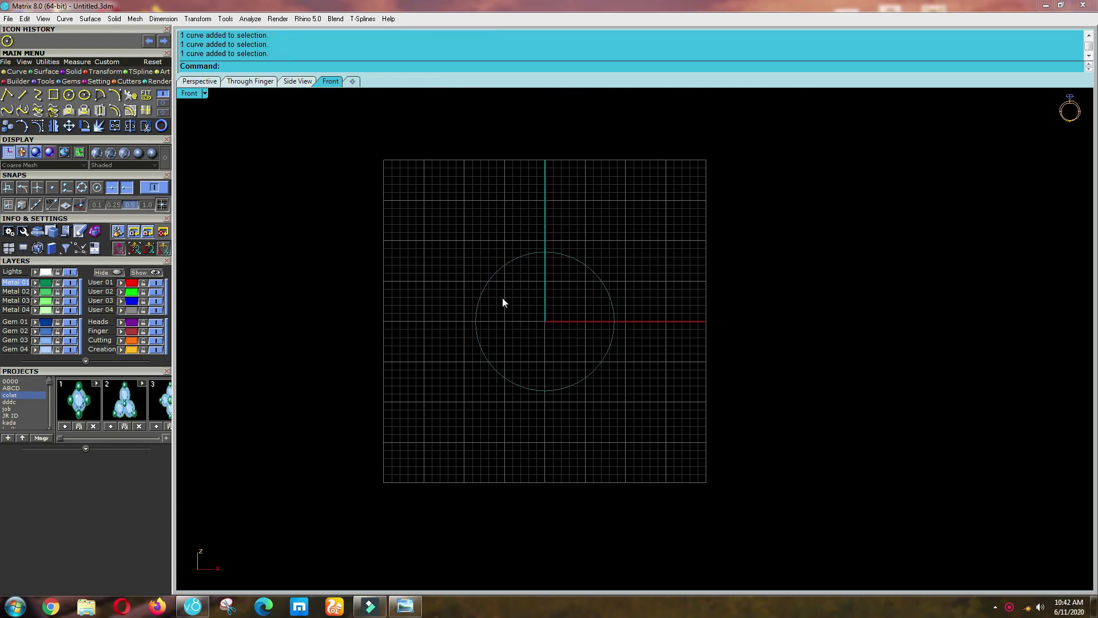
{"action": "scroll", "coordinate": [534, 317], "scroll_direction": "down", "scroll_amount": 2}
Measure the circle's length in the Front view and copy the measured value.
{"action": "key", "text": "F1"}
{"action": "scroll", "coordinate": [497, 301], "scroll_direction": "up", "scroll_amount": 4}
{"action": "key", "text": "F2"}
{"action": "left_click", "coordinate": [527, 319]}
{"action": "type", "text": "Length"}
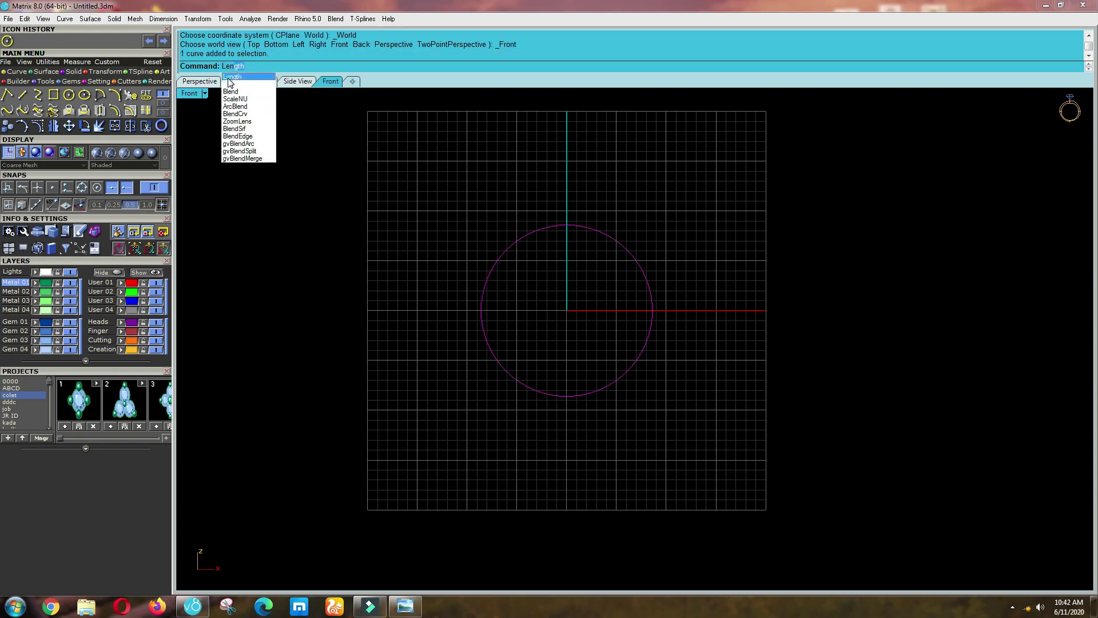
{"action": "key", "text": "Return"}
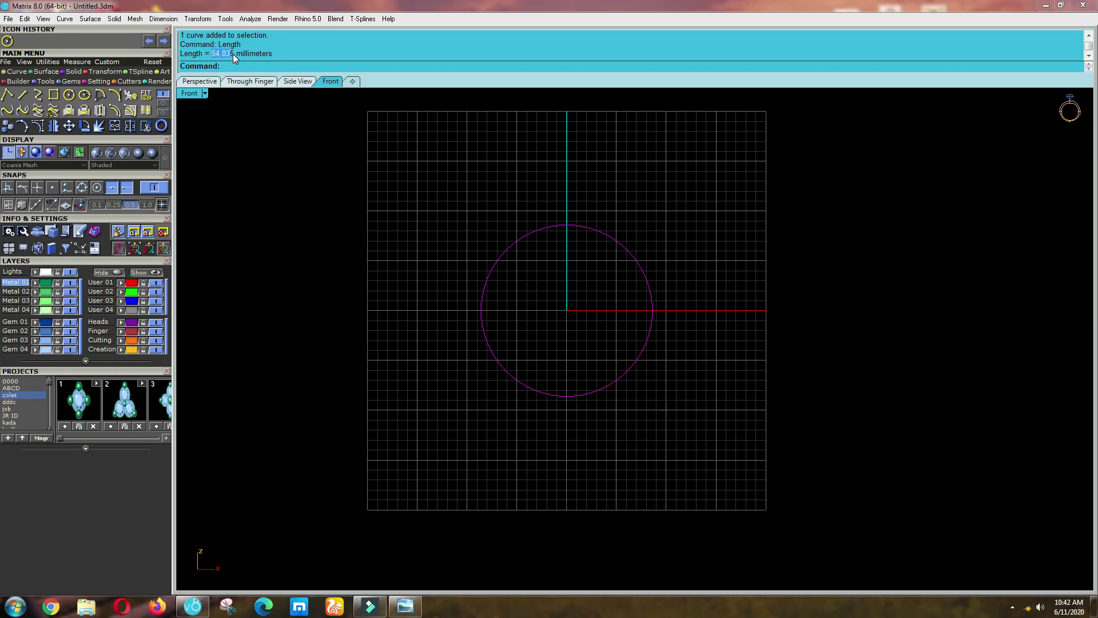
{"action": "right_click", "coordinate": [226, 55]}
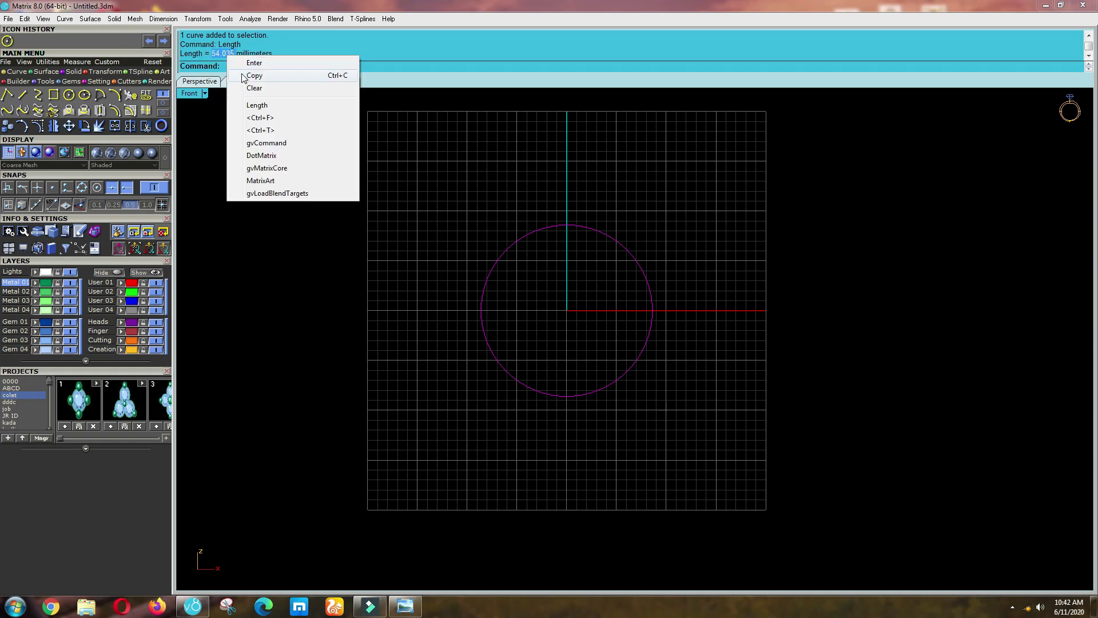
{"action": "left_click", "coordinate": [244, 74]}
{"action": "left_click", "coordinate": [378, 189]}
Draw a rectangle from its centre at the origin in the Top view, with length and width of 54.035 mm.
{"action": "key", "text": "ctrl+F1"}
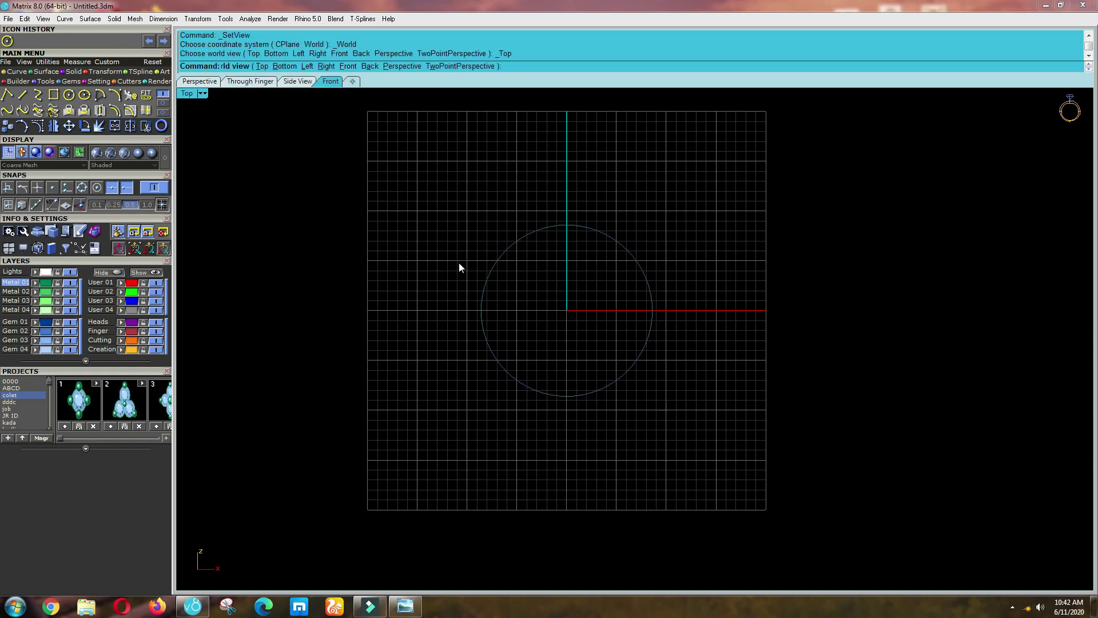
{"action": "scroll", "coordinate": [441, 273], "scroll_direction": "down", "scroll_amount": 2}
{"action": "left_click", "coordinate": [52, 96]}
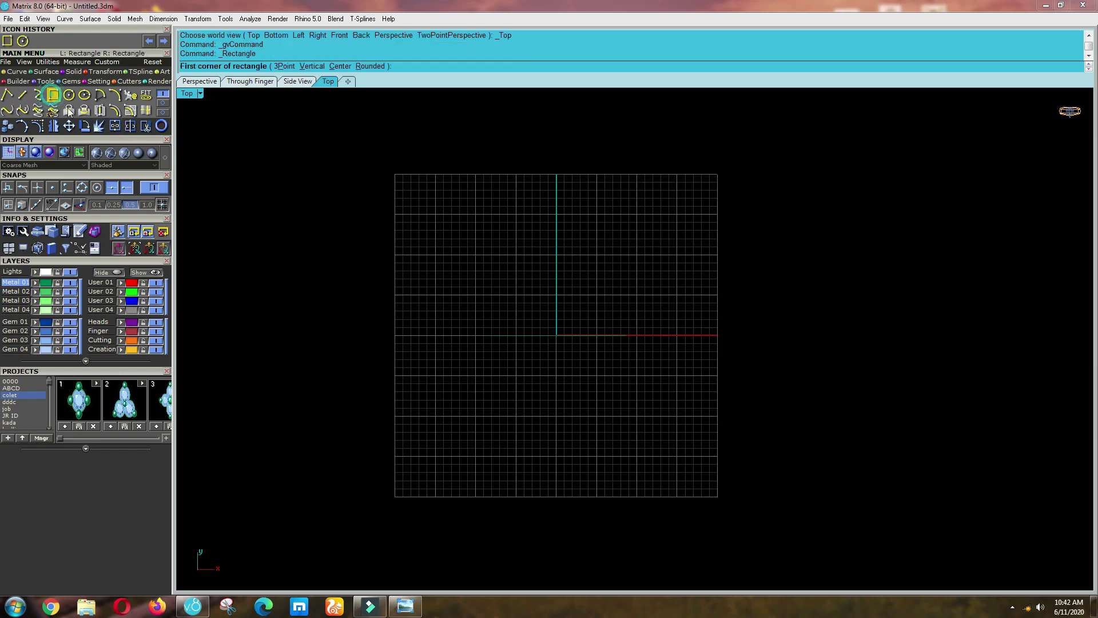
{"action": "left_click", "coordinate": [340, 66]}
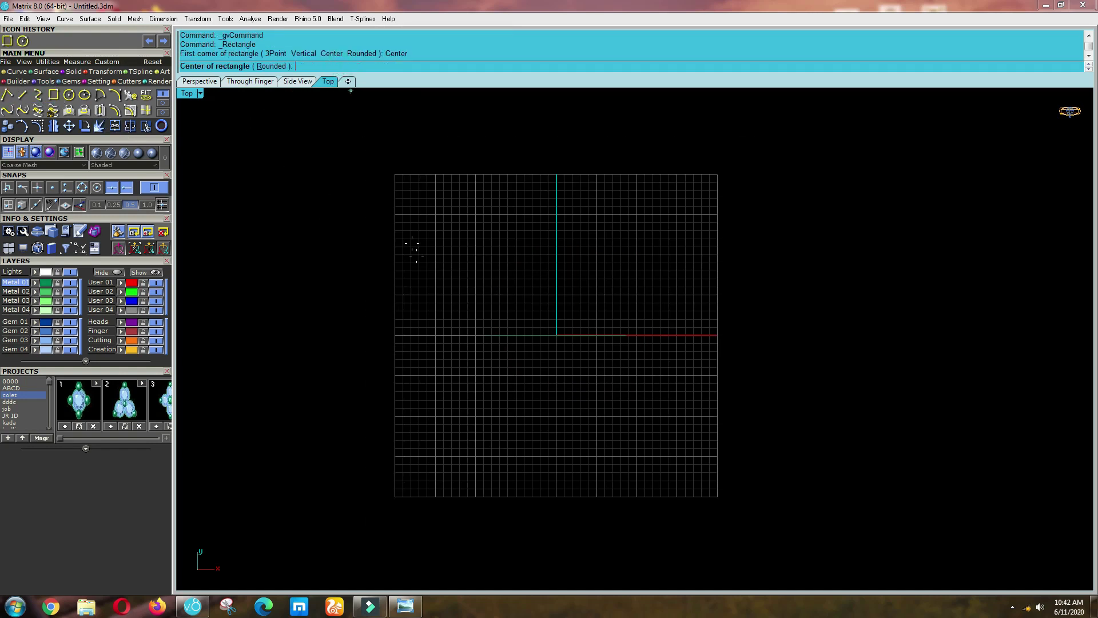
{"action": "left_click", "coordinate": [556, 335]}
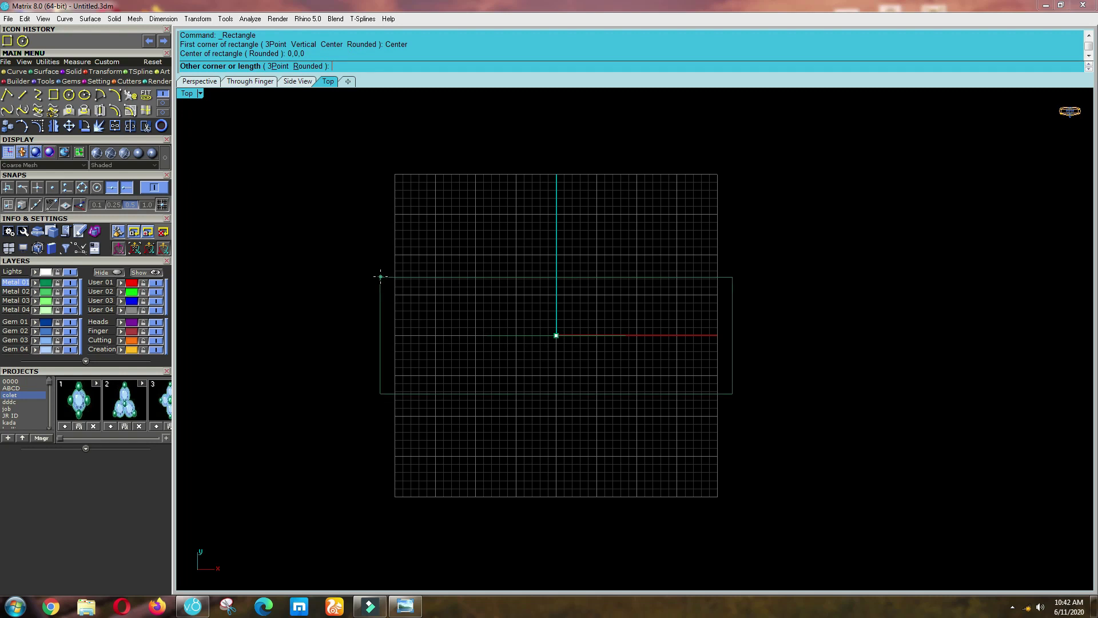
{"action": "left_click", "coordinate": [381, 277]}
{"action": "key", "text": "Return"}
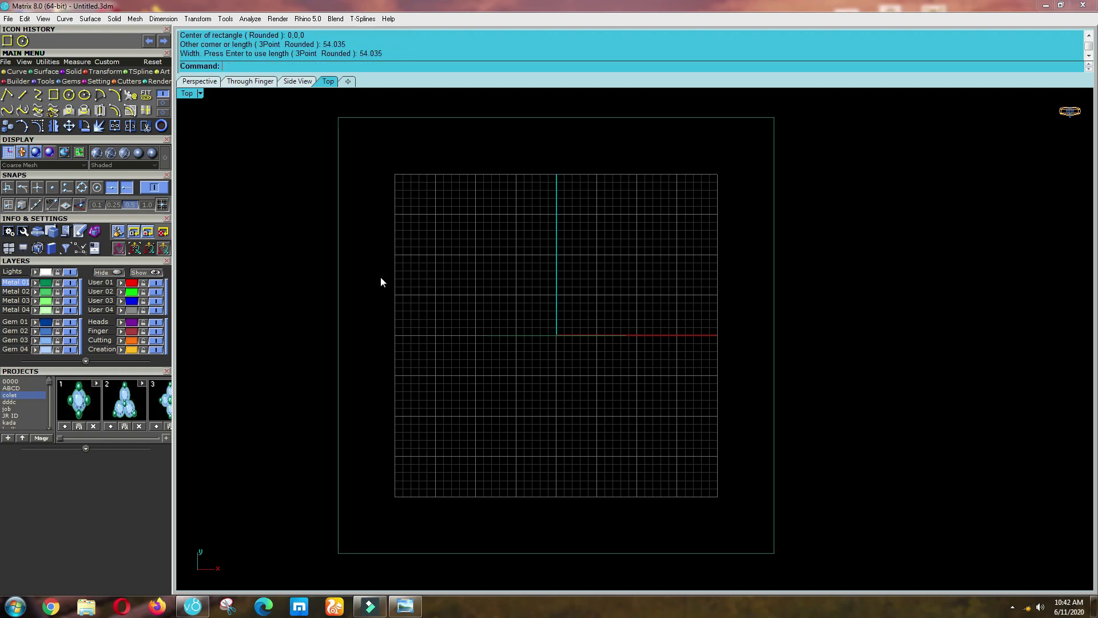
Divide the copied length of 54.035 by 2 in Calculator, and close Calculator.
{"action": "scroll", "coordinate": [432, 321], "scroll_direction": "down", "scroll_amount": 3}
{"action": "scroll", "coordinate": [458, 312], "scroll_direction": "up", "scroll_amount": 2}
{"action": "scroll", "coordinate": [544, 334], "scroll_direction": "down", "scroll_amount": 1}
{"action": "key", "text": "super"}
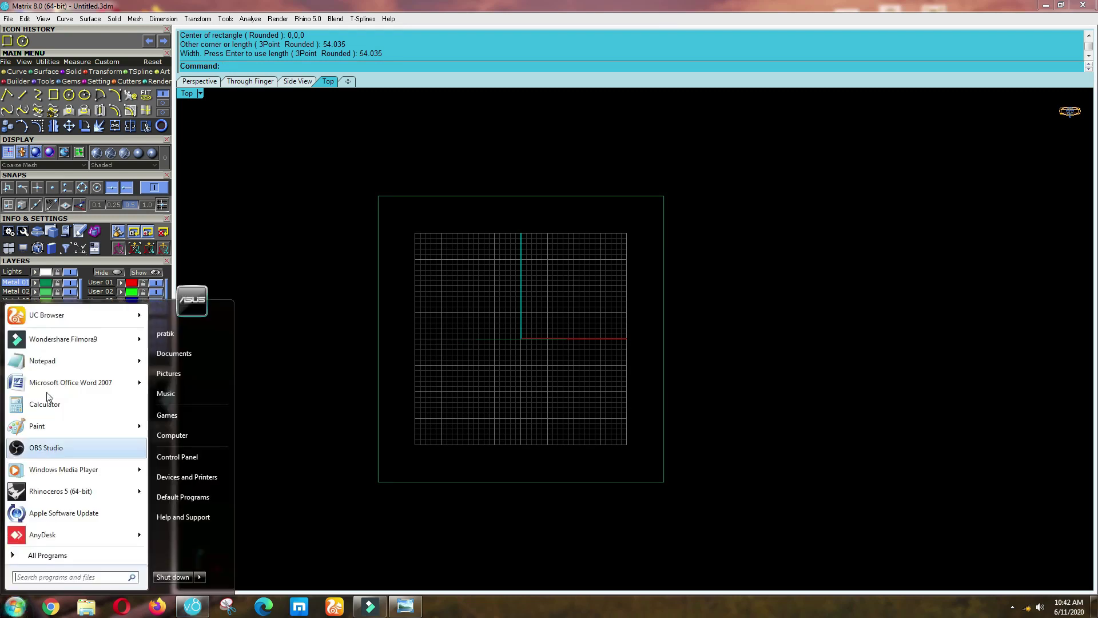
{"action": "left_click", "coordinate": [48, 406]}
{"action": "left_click", "coordinate": [272, 302]}
{"action": "key", "text": "ctrl+v"}
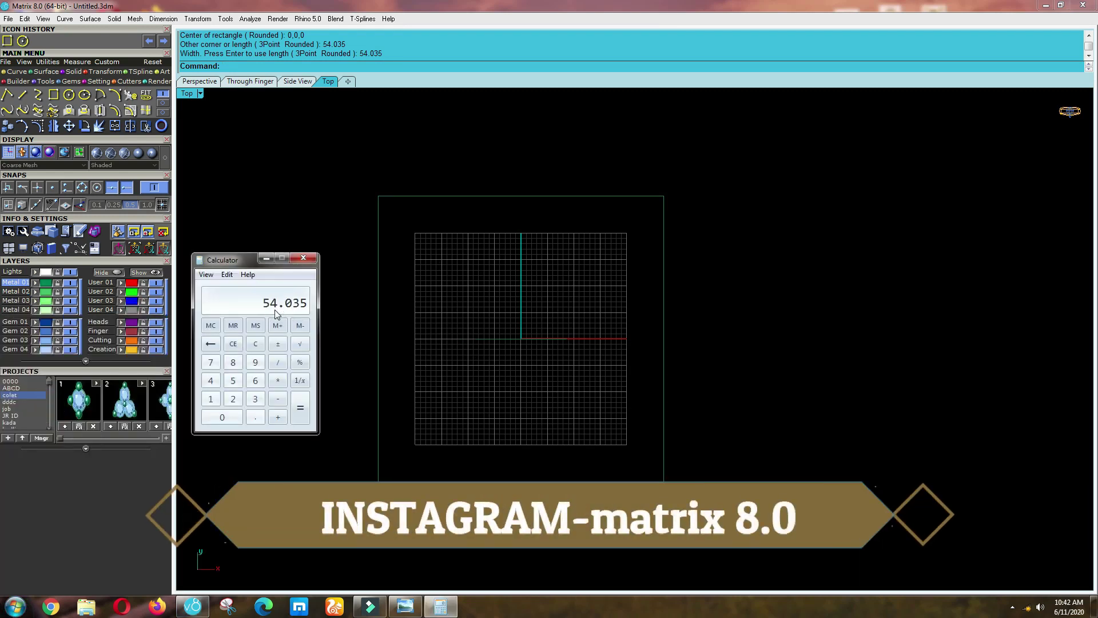
{"action": "left_click", "coordinate": [278, 361]}
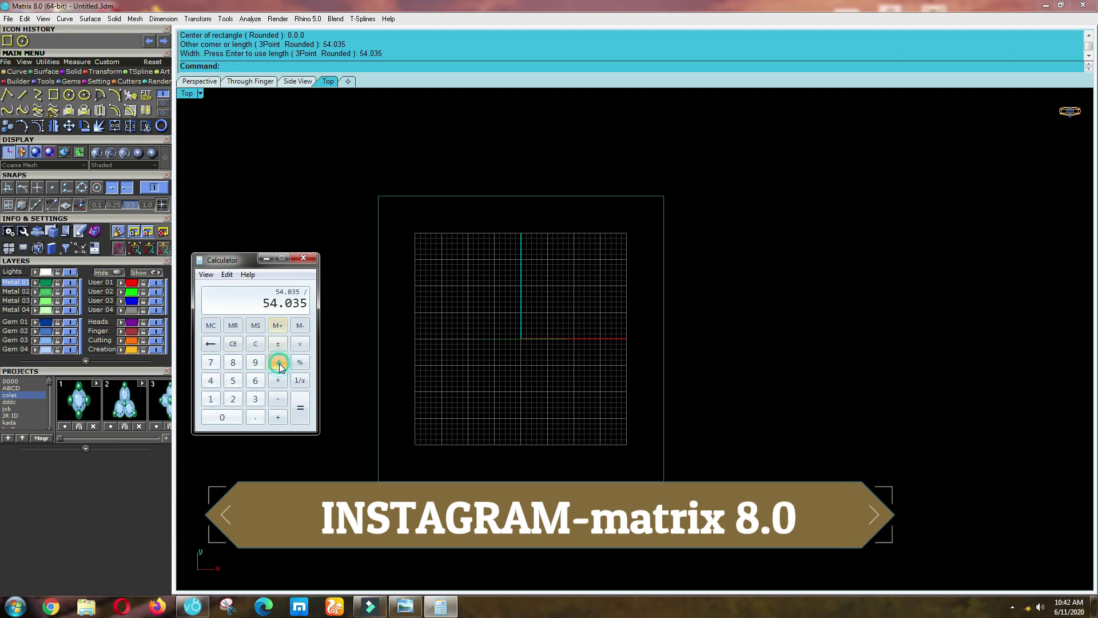
{"action": "left_click", "coordinate": [232, 400]}
{"action": "left_click", "coordinate": [299, 406]}
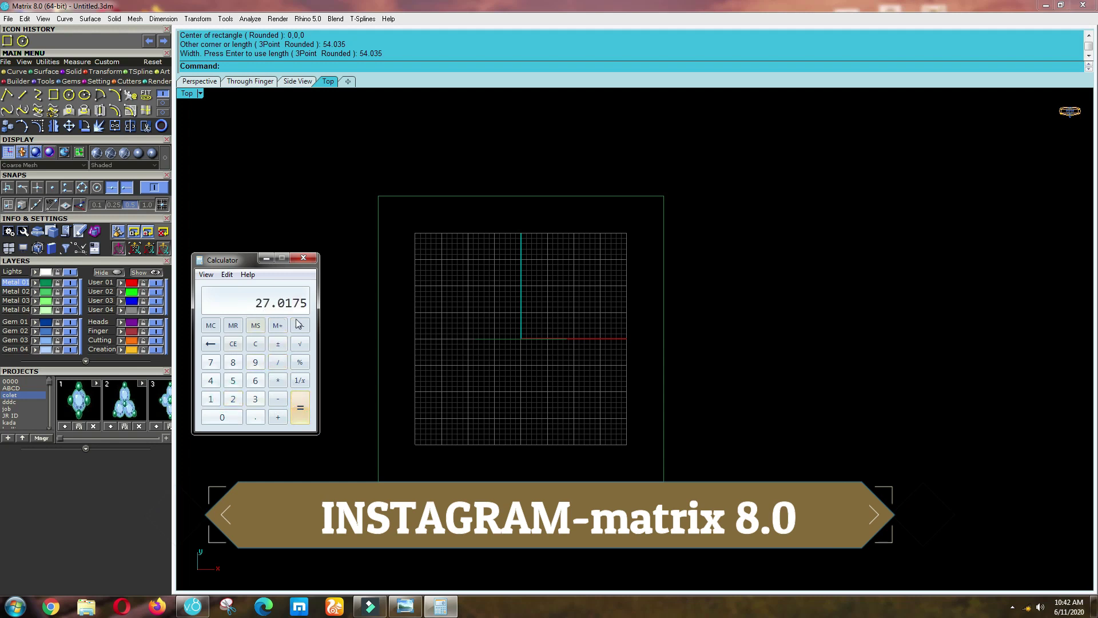
{"action": "left_click", "coordinate": [308, 262]}
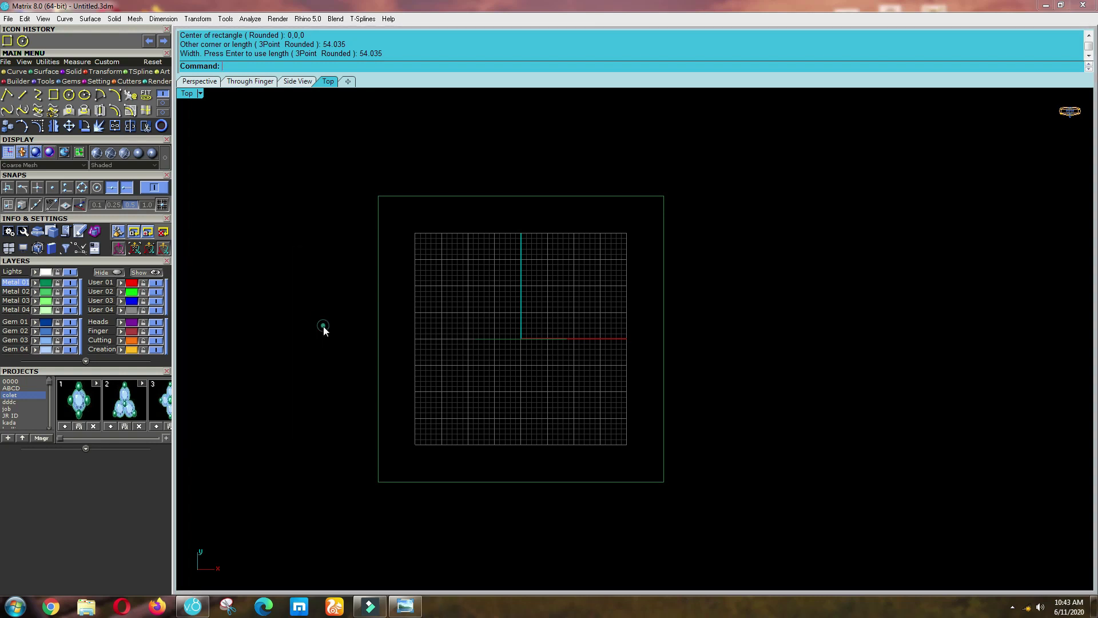
Draw a 27 mm square from its centre at the origin, inside the larger square.
{"action": "left_click", "coordinate": [52, 101]}
{"action": "type", "text": "c"}
{"action": "key", "text": "Return"}
{"action": "type", "text": "0"}
{"action": "key", "text": "Return"}
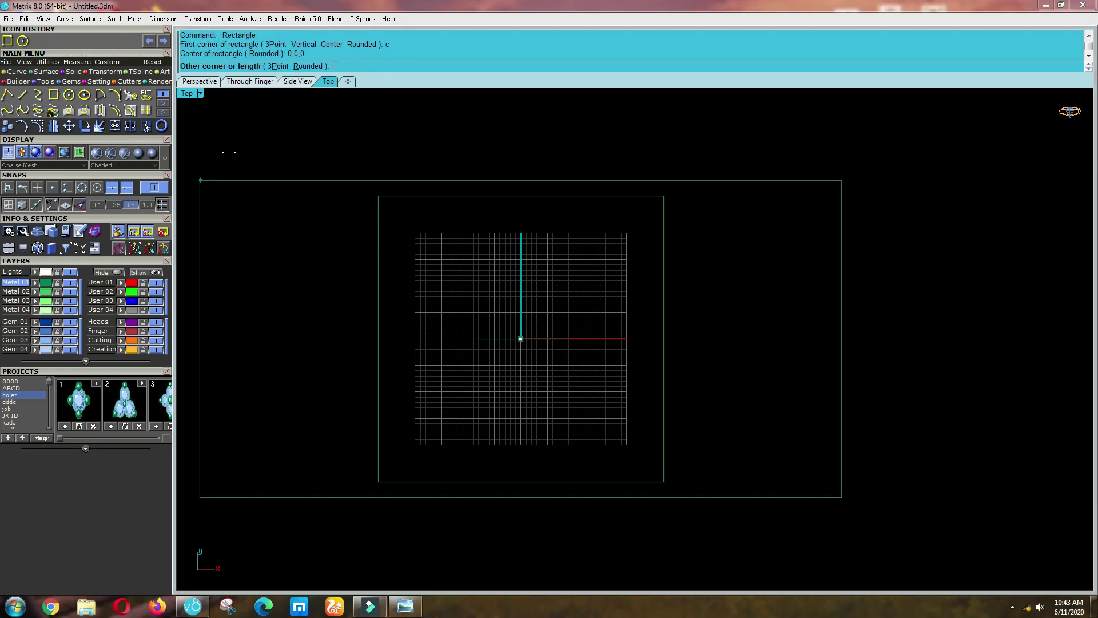
{"action": "type", "text": "27"}
{"action": "key", "text": "Return"}
{"action": "key", "text": "Return"}
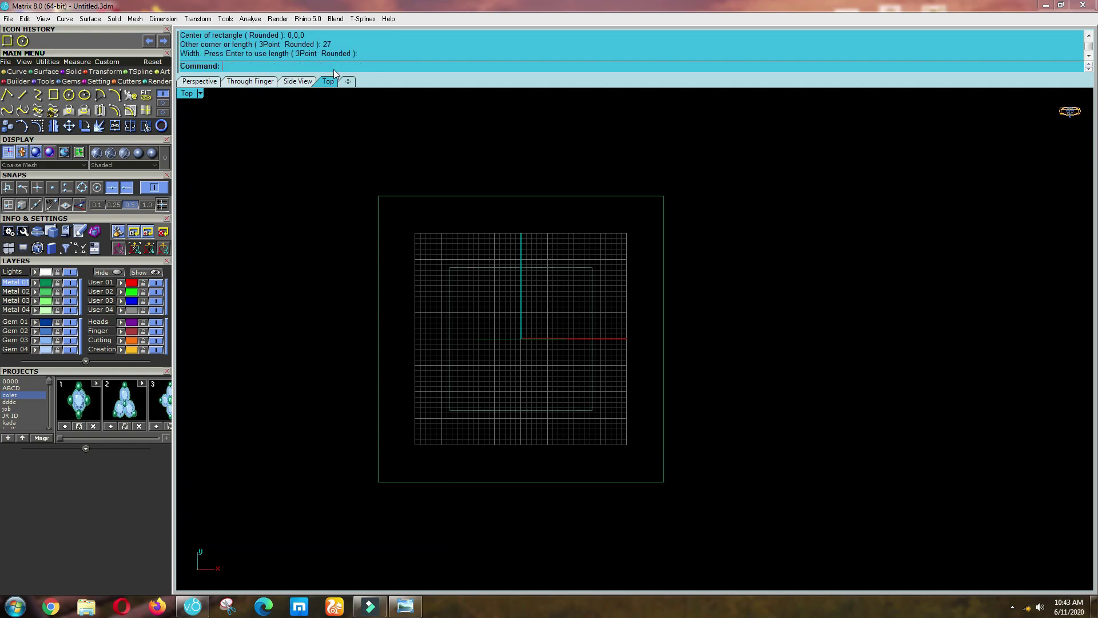
Move the circle and both squares to the User 01 layer and lock that layer.
{"action": "scroll", "coordinate": [520, 305], "scroll_direction": "up", "scroll_amount": 2}
{"action": "key", "text": "ctrl+F2"}
{"action": "key", "text": "ctrl+F3"}
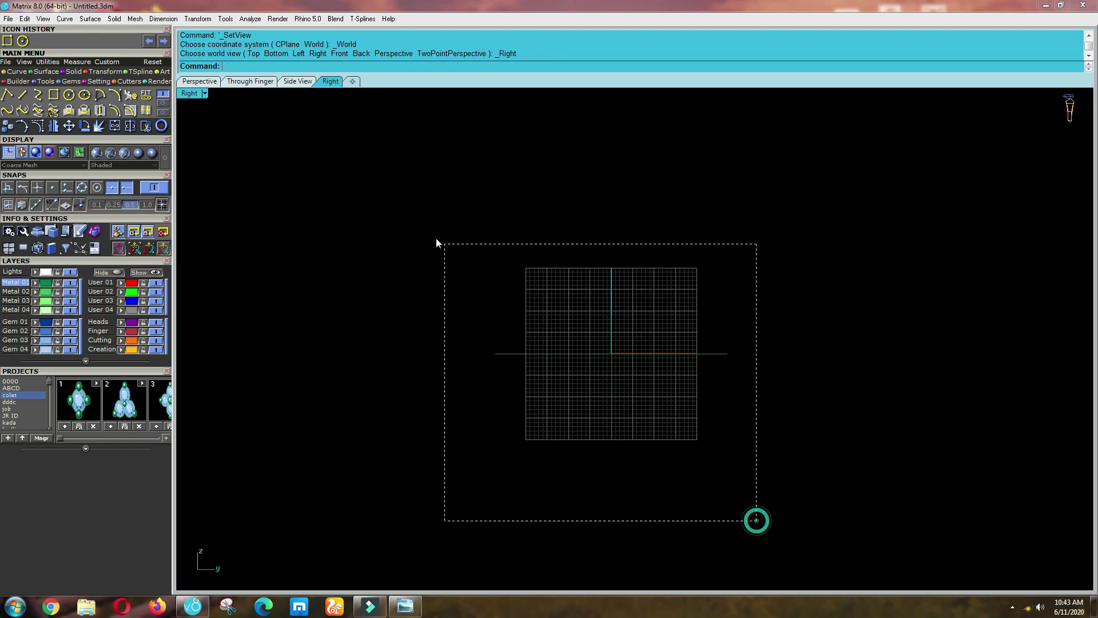
{"action": "key", "text": "ctrl+F1"}
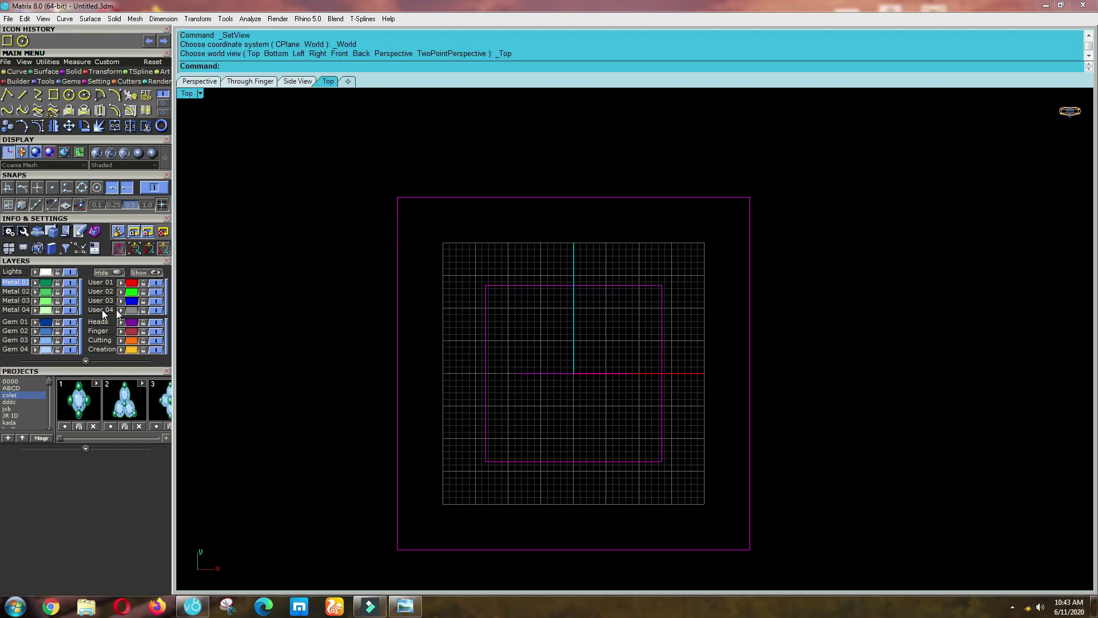
{"action": "left_click", "coordinate": [121, 283]}
{"action": "left_click", "coordinate": [143, 283]}
{"action": "scroll", "coordinate": [502, 349], "scroll_direction": "down", "scroll_amount": 2}
{"action": "scroll", "coordinate": [508, 362], "scroll_direction": "up", "scroll_amount": 2}
{"action": "left_click_drag", "start_coordinate": [574, 380], "coordinate": [534, 311]}
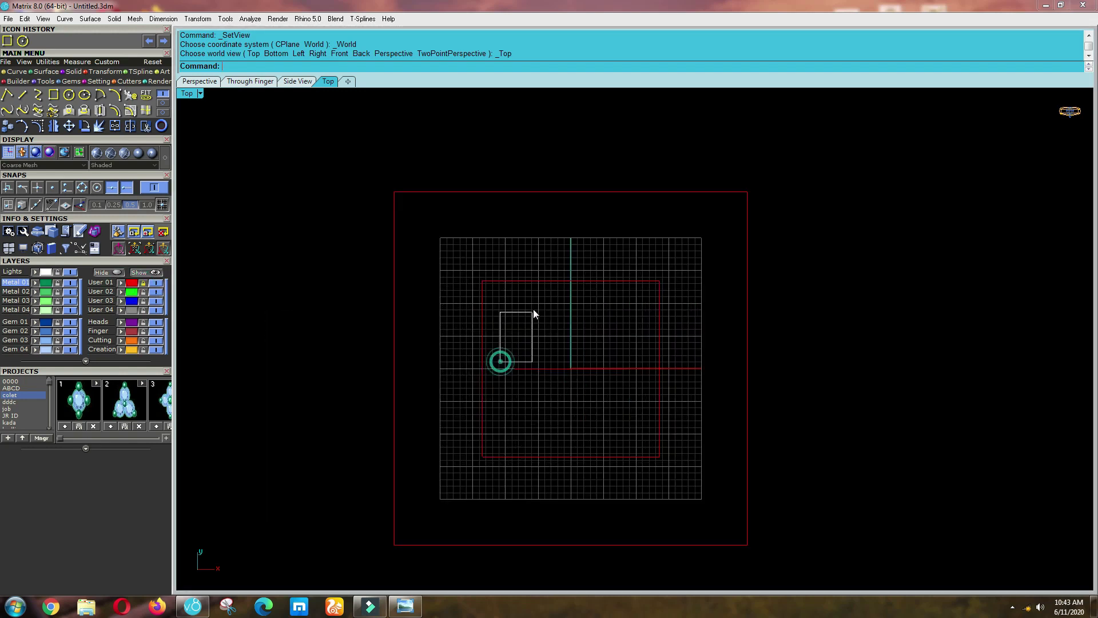
{"action": "scroll", "coordinate": [514, 399], "scroll_direction": "down", "scroll_amount": 2}
{"action": "scroll", "coordinate": [515, 394], "scroll_direction": "up", "scroll_amount": 2}
{"action": "left_click_drag", "start_coordinate": [527, 363], "coordinate": [547, 332]}
{"action": "scroll", "coordinate": [546, 332], "scroll_direction": "down", "scroll_amount": 2}
{"action": "right_click_drag", "start_coordinate": [539, 385], "coordinate": [553, 363]}
{"action": "scroll", "coordinate": [587, 318], "scroll_direction": "up", "scroll_amount": 4}
{"action": "scroll", "coordinate": [552, 363], "scroll_direction": "down", "scroll_amount": 1}
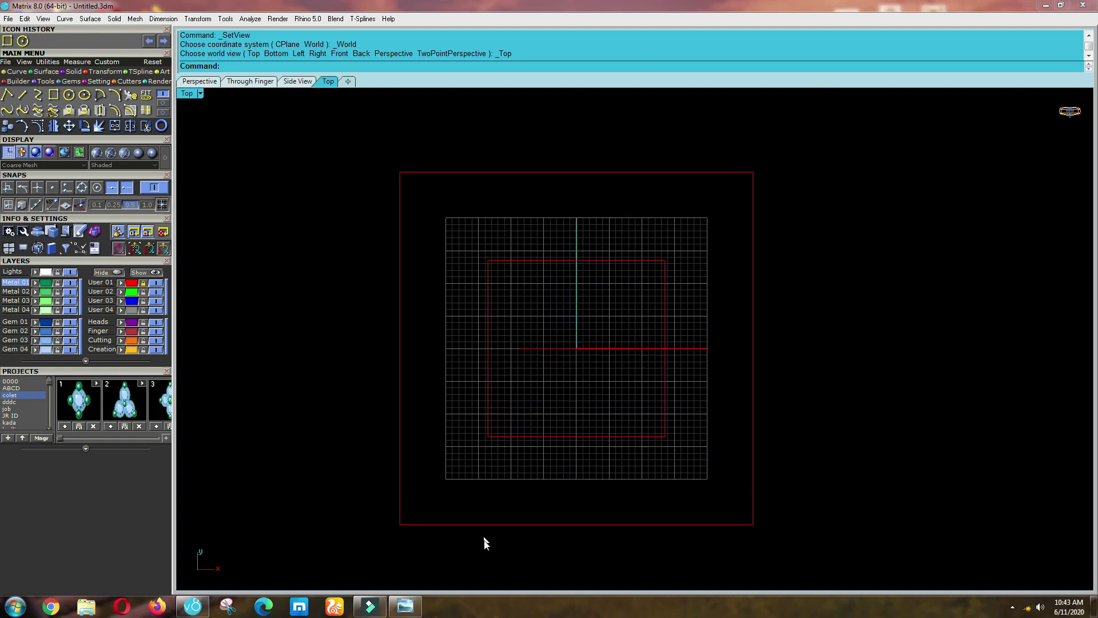
Examine the ring reference pictures in Windows Photo Viewer, especially the round stone cluster and its halo, and return to Matrix.
{"action": "left_click", "coordinate": [405, 606]}
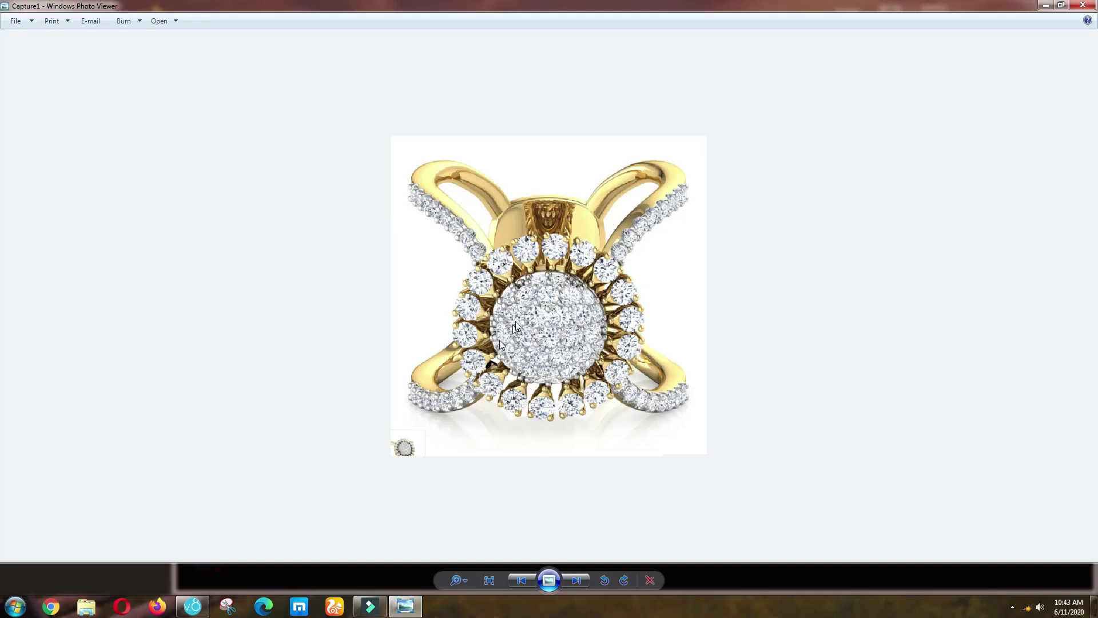
{"action": "left_click", "coordinate": [519, 582]}
{"action": "left_click", "coordinate": [521, 582]}
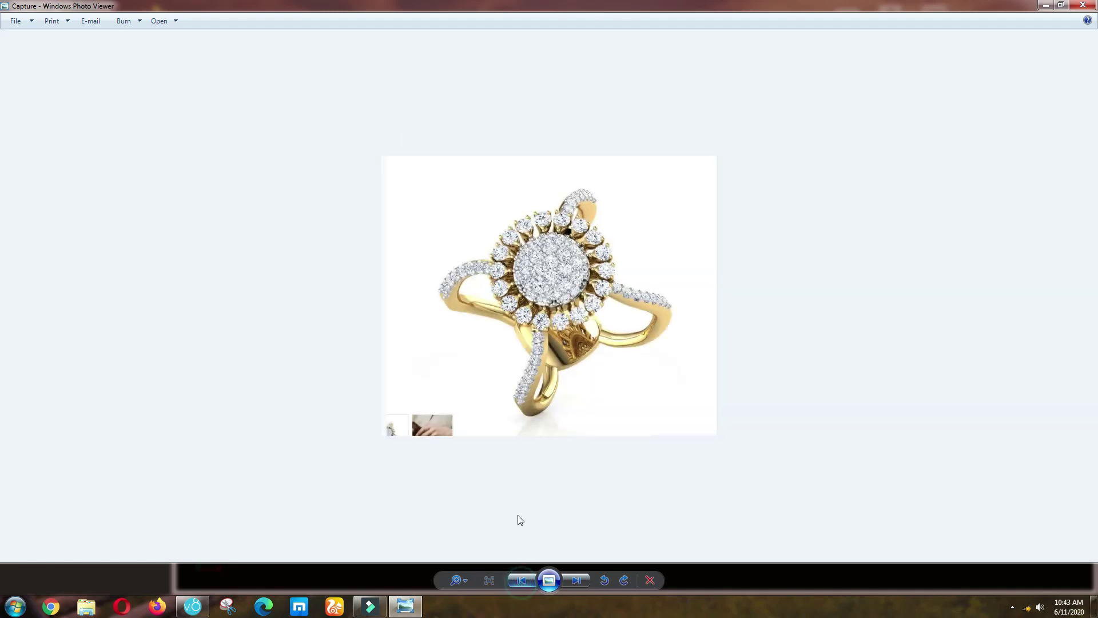
{"action": "scroll", "coordinate": [521, 220], "scroll_direction": "up", "scroll_amount": 1}
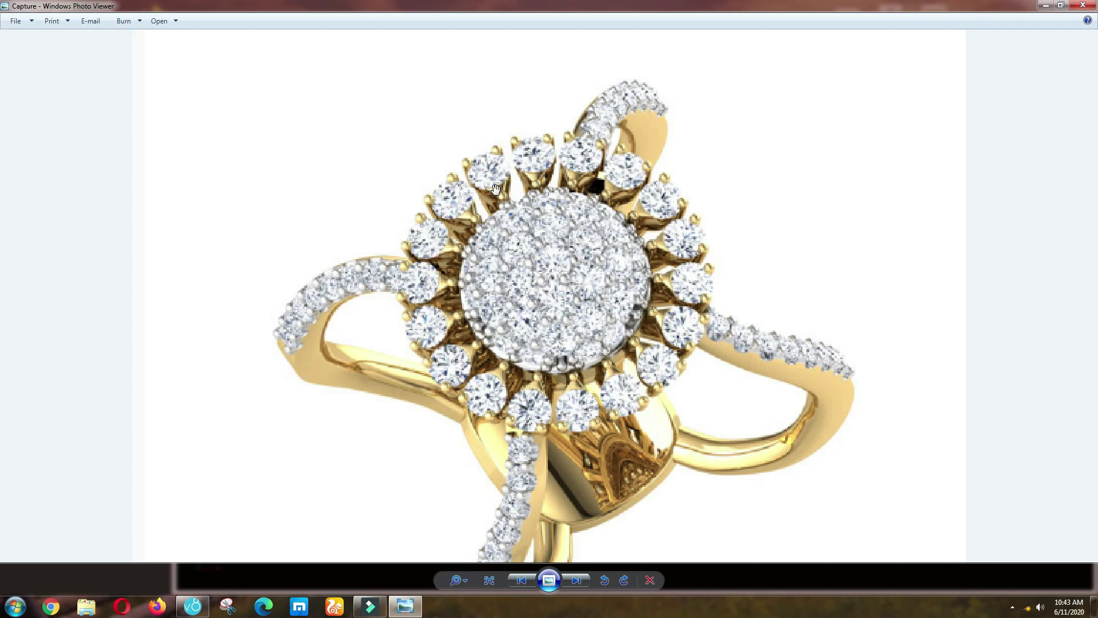
{"action": "scroll", "coordinate": [496, 189], "scroll_direction": "down", "scroll_amount": 4}
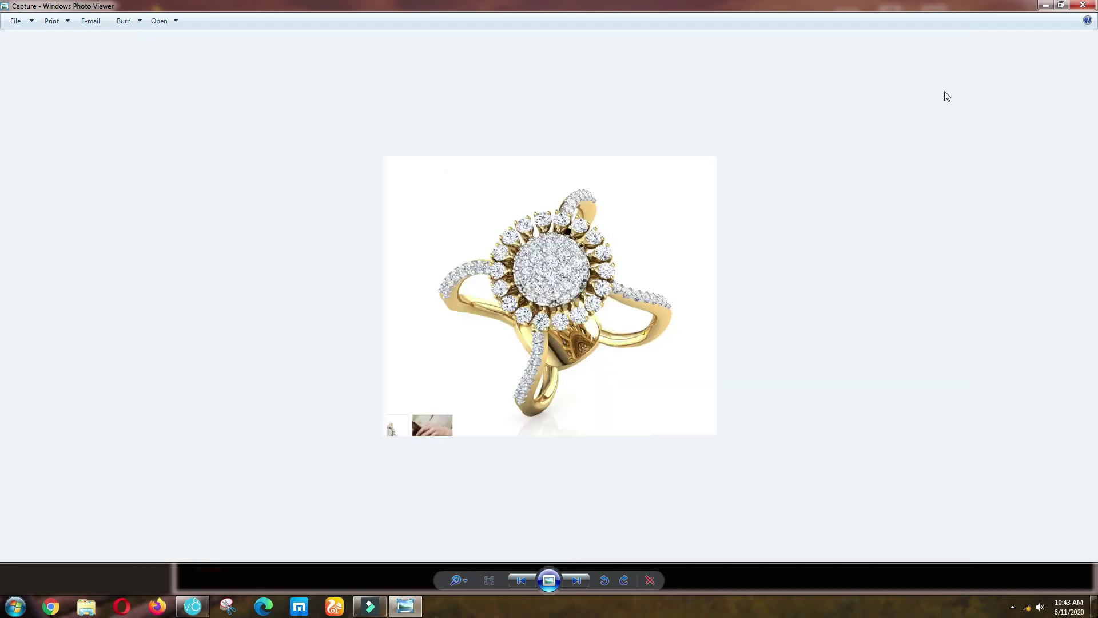
{"action": "left_click", "coordinate": [1052, 5]}
{"action": "scroll", "coordinate": [606, 311], "scroll_direction": "down", "scroll_amount": 4}
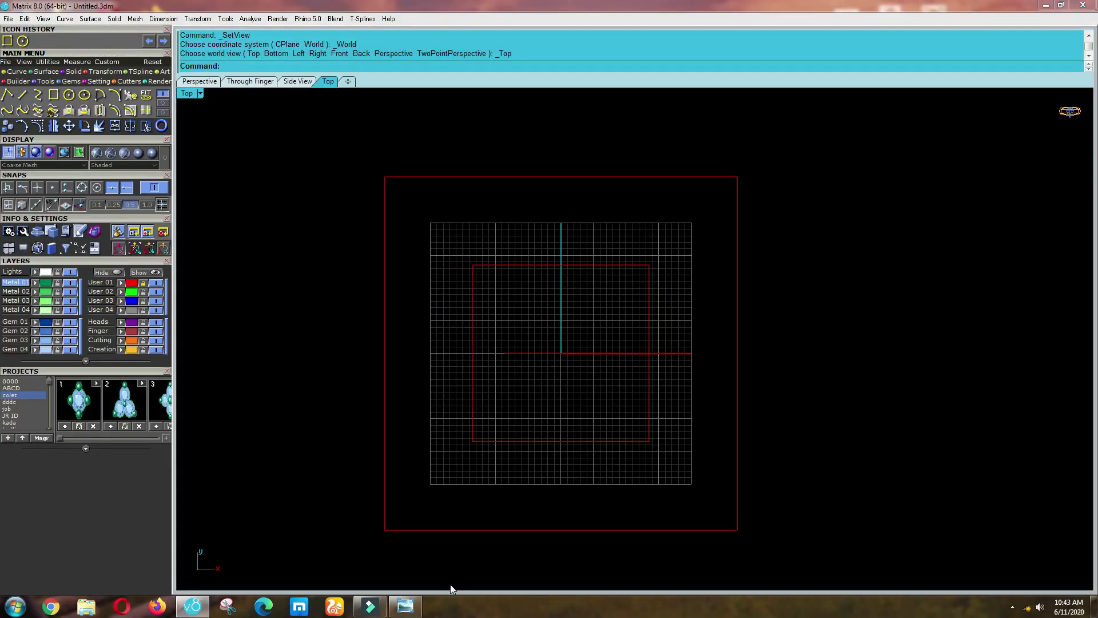
{"action": "left_click", "coordinate": [410, 608]}
{"action": "left_click", "coordinate": [414, 609]}
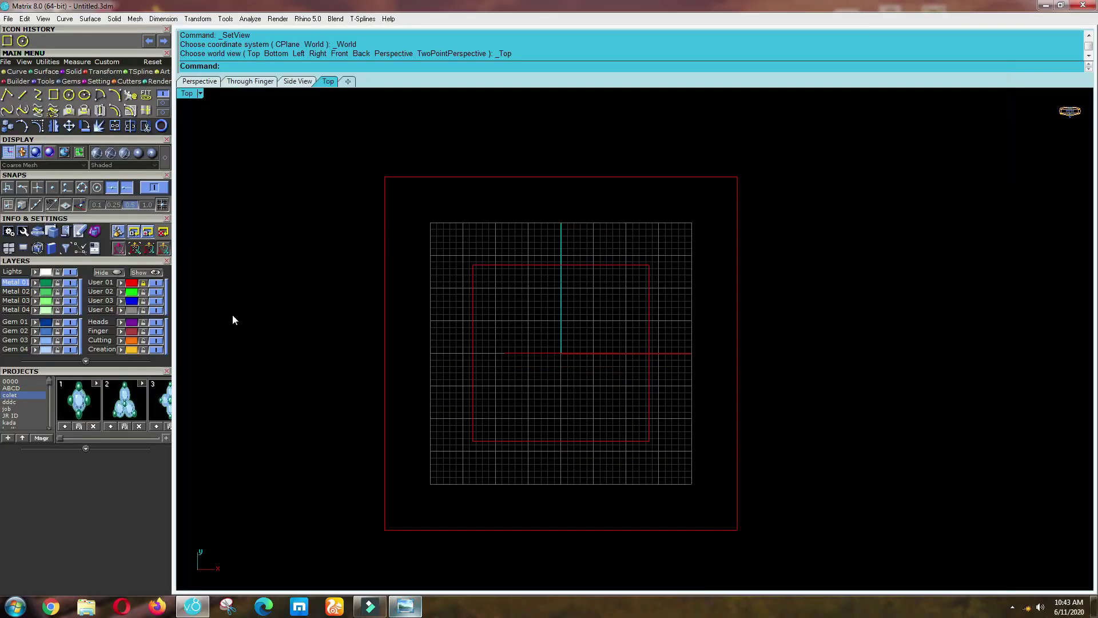
Draw a circle centred at the origin inside the smaller square, about 12.8 mm in diameter.
{"action": "left_click", "coordinate": [69, 95]}
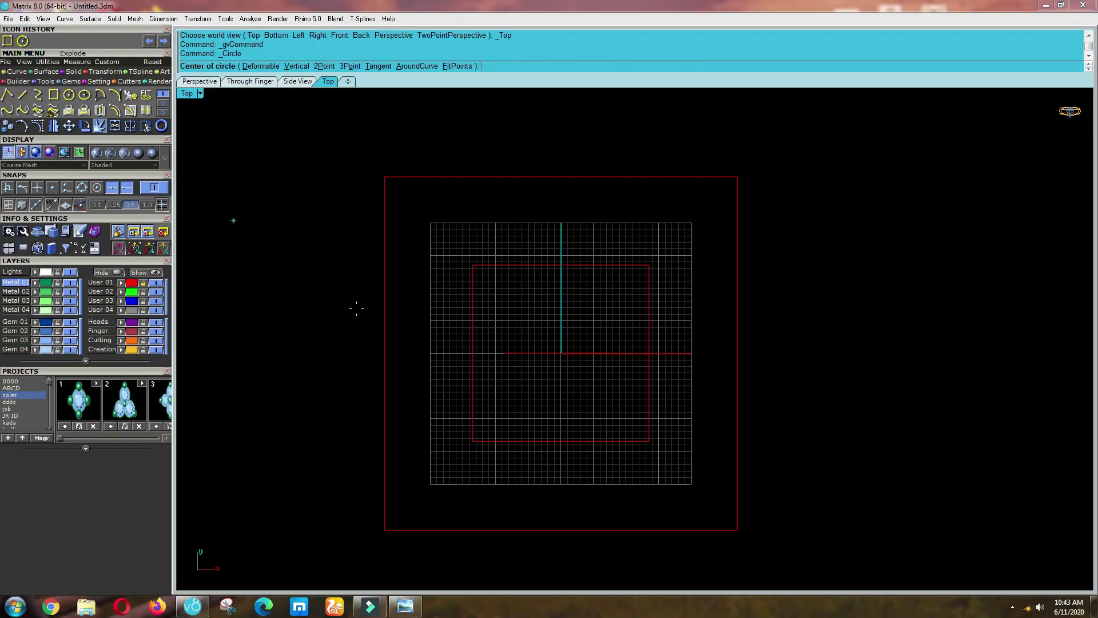
{"action": "scroll", "coordinate": [516, 345], "scroll_direction": "up", "scroll_amount": 1}
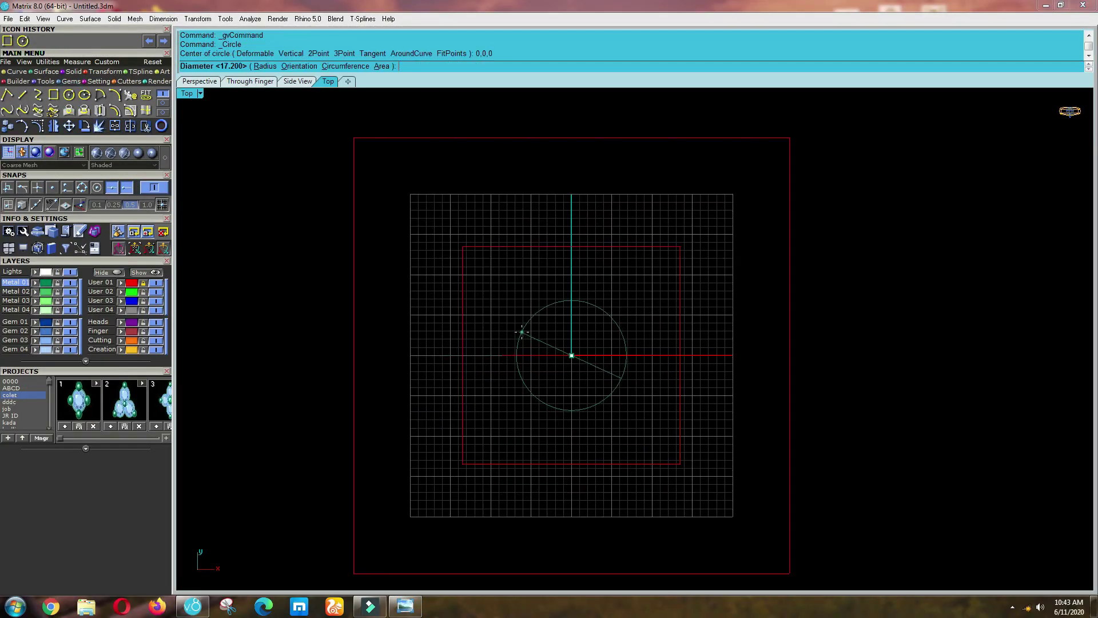
{"action": "scroll", "coordinate": [521, 335], "scroll_direction": "up", "scroll_amount": 1}
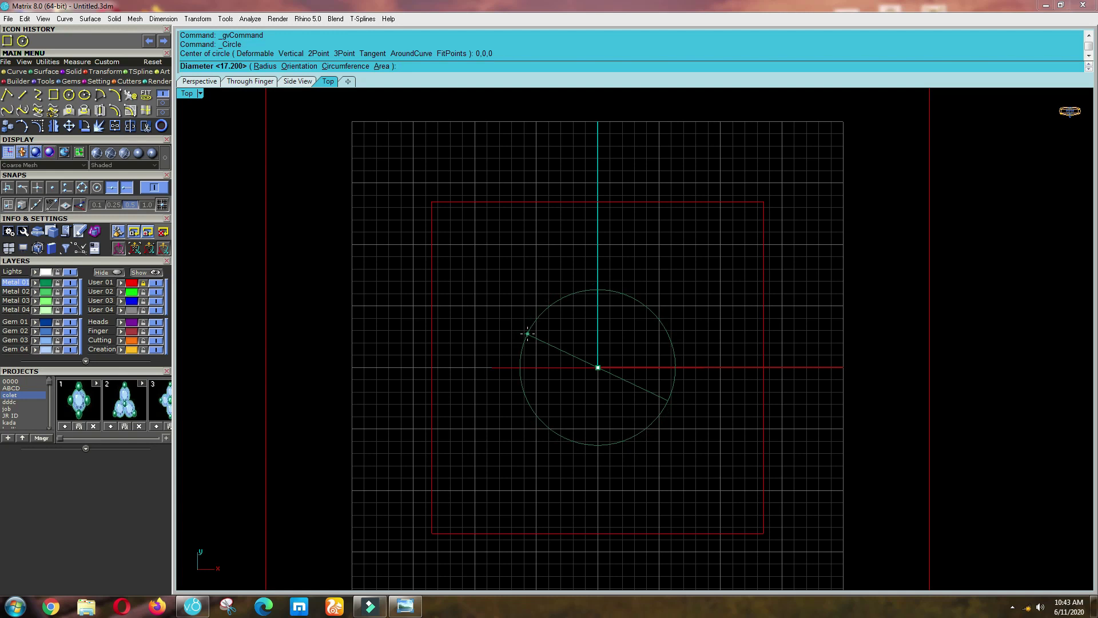
{"action": "left_click", "coordinate": [527, 334]}
{"action": "scroll", "coordinate": [562, 348], "scroll_direction": "up", "scroll_amount": 1}
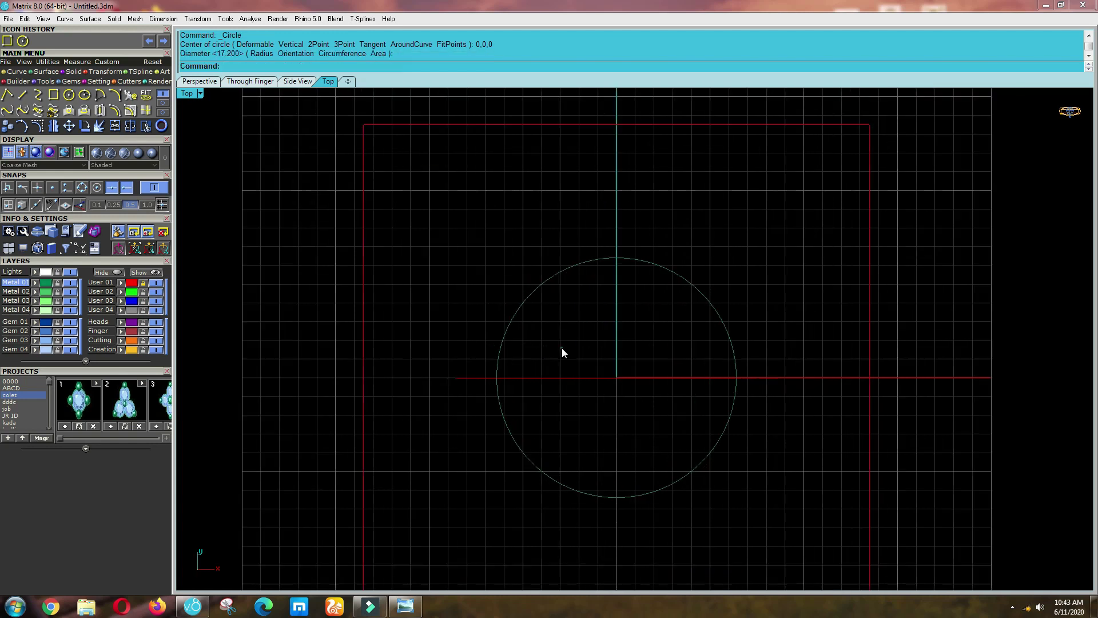
{"action": "scroll", "coordinate": [575, 309], "scroll_direction": "down", "scroll_amount": 1}
Switch to Windows Photo Viewer, compare the front and angled reference pictures of the ring's flower head, and return to Matrix.
{"action": "left_click", "coordinate": [419, 607]}
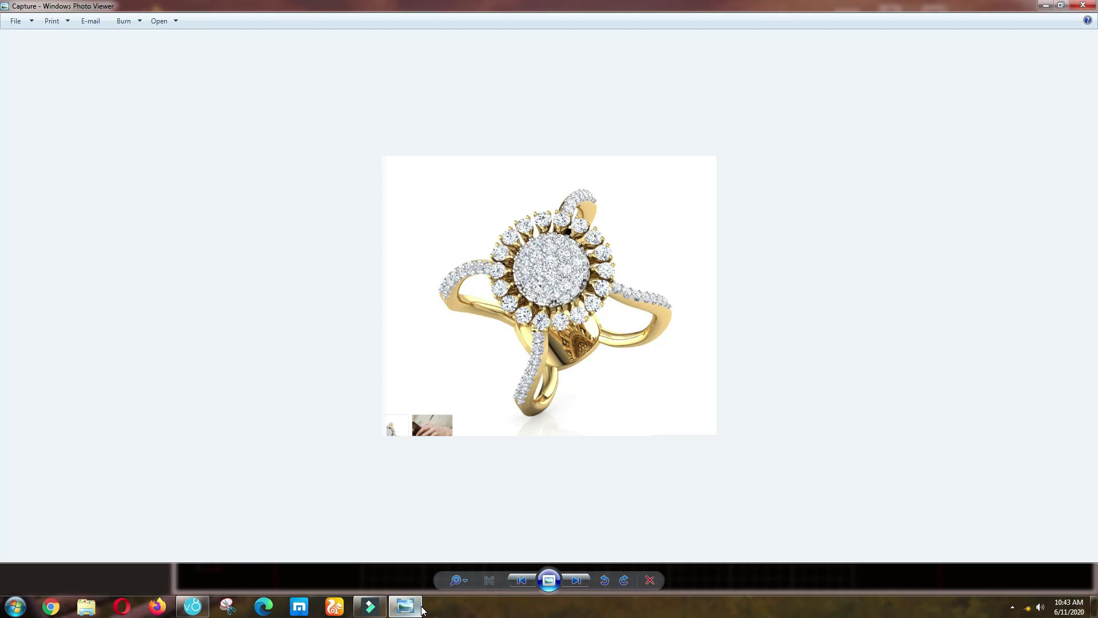
{"action": "left_click", "coordinate": [576, 580]}
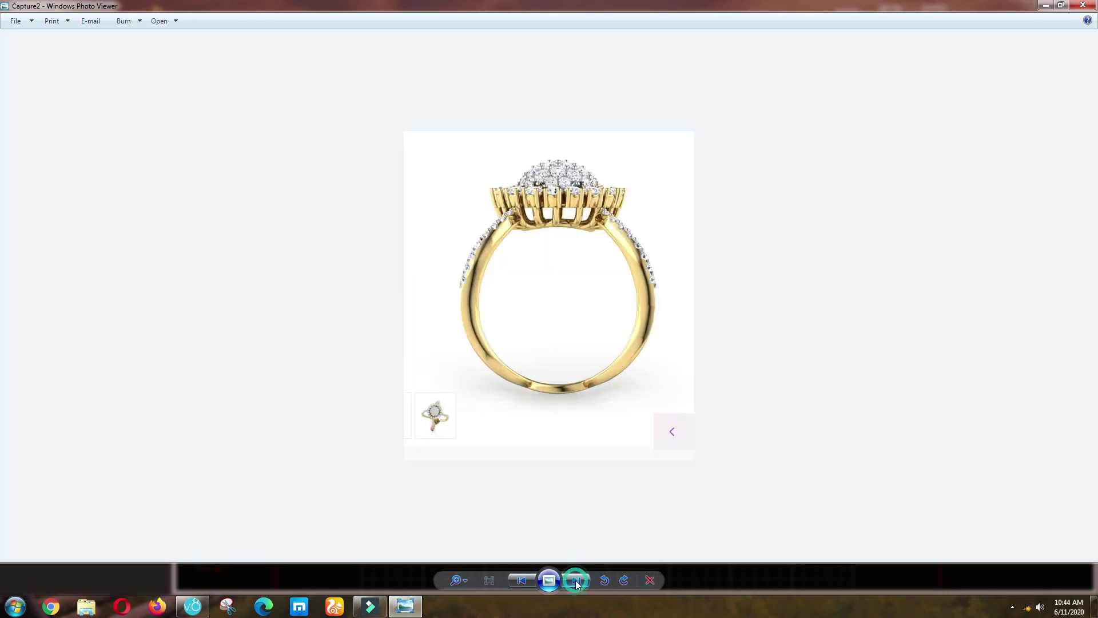
{"action": "left_click", "coordinate": [576, 580]}
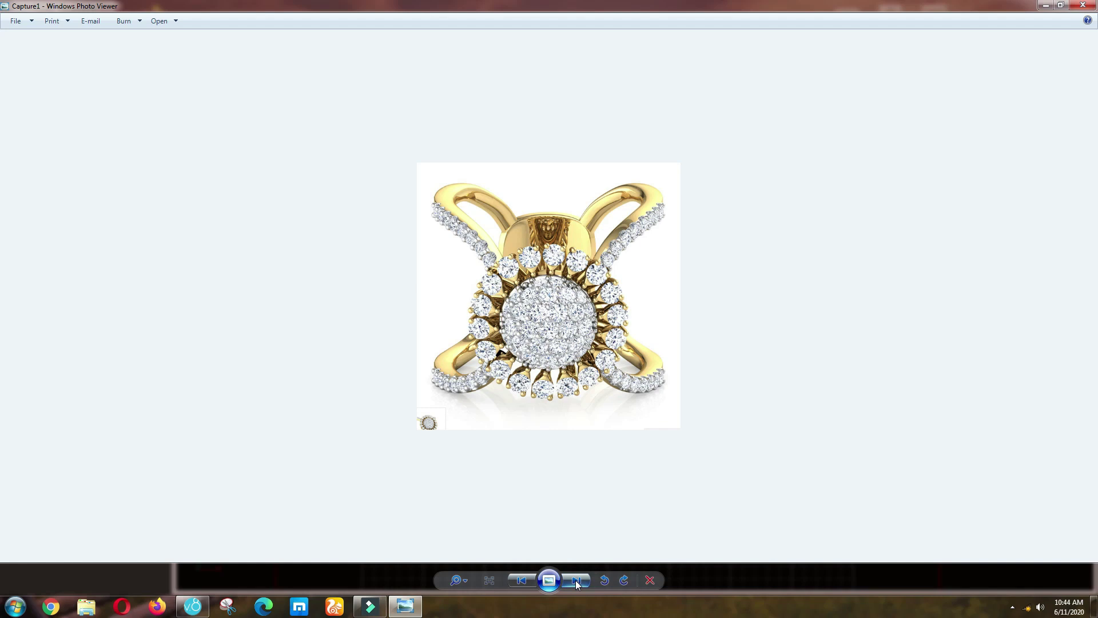
{"action": "left_click", "coordinate": [575, 580]}
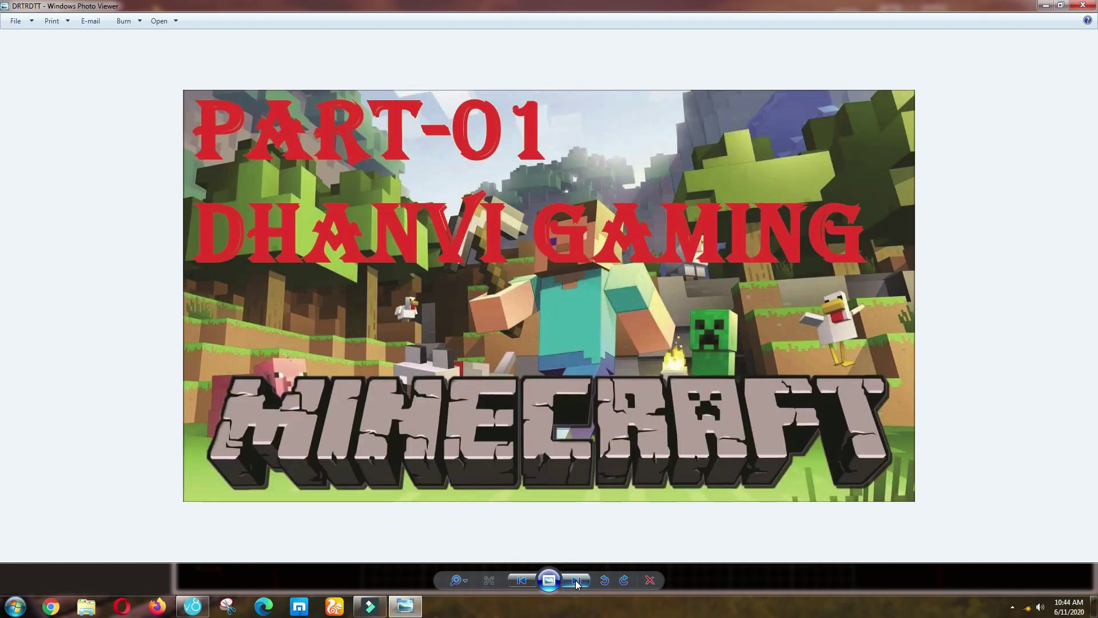
{"action": "left_click", "coordinate": [524, 582]}
{"action": "left_click", "coordinate": [524, 582]}
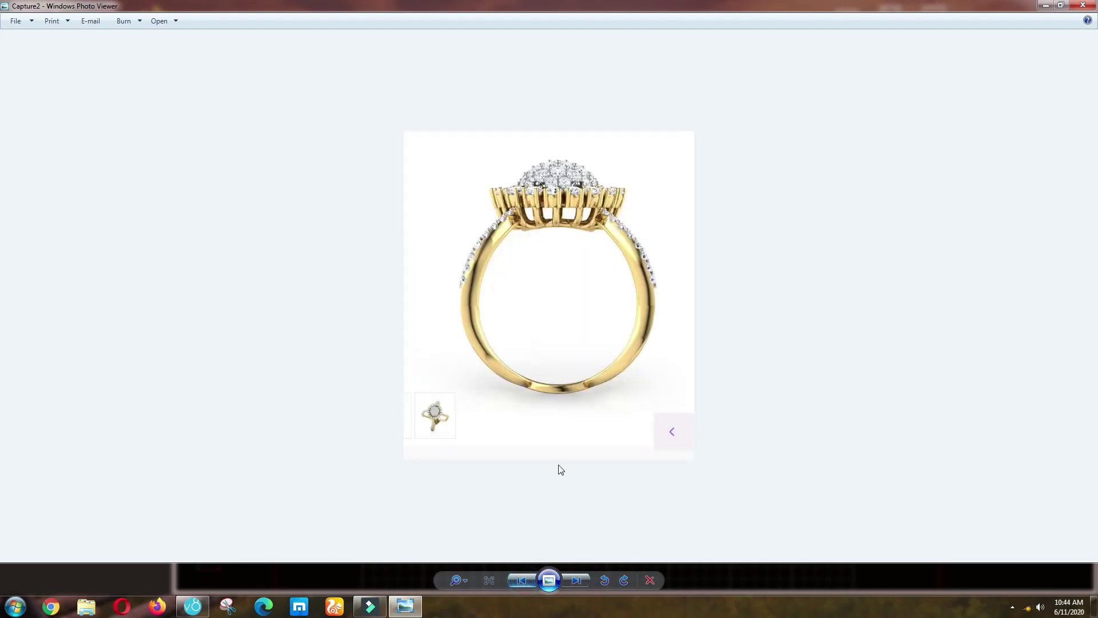
{"action": "left_click", "coordinate": [1042, 6]}
Measure the distance from the origin to a point just outside the freehand circle.
{"action": "scroll", "coordinate": [589, 305], "scroll_direction": "up", "scroll_amount": 3}
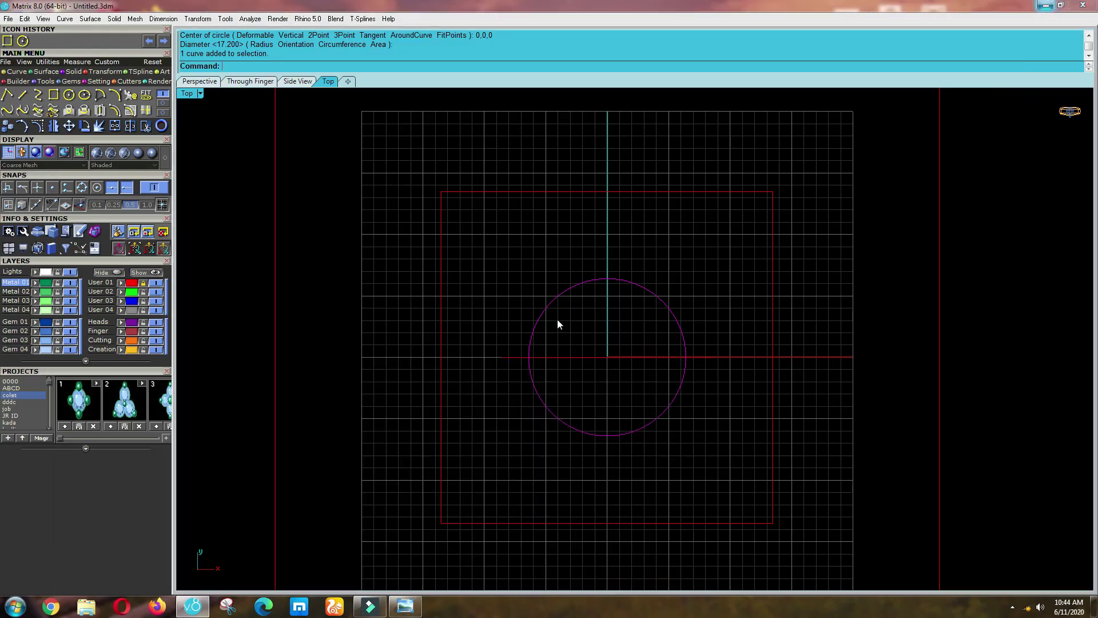
{"action": "scroll", "coordinate": [673, 327], "scroll_direction": "down", "scroll_amount": 2}
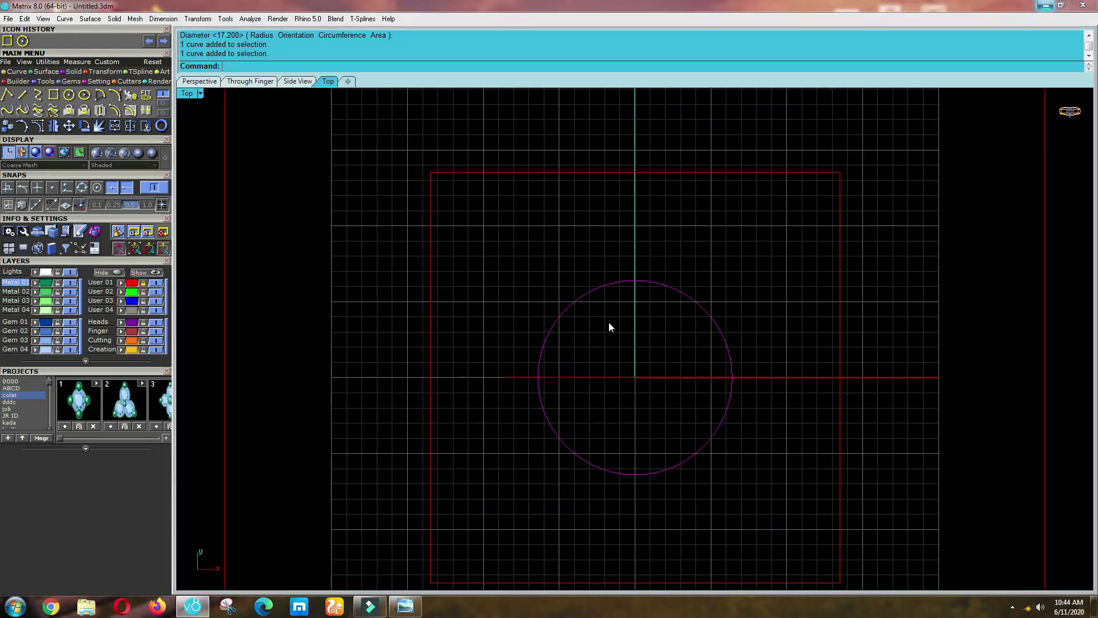
{"action": "type", "text": "d"}
{"action": "key", "text": "Return"}
{"action": "type", "text": "0"}
{"action": "key", "text": "Return"}
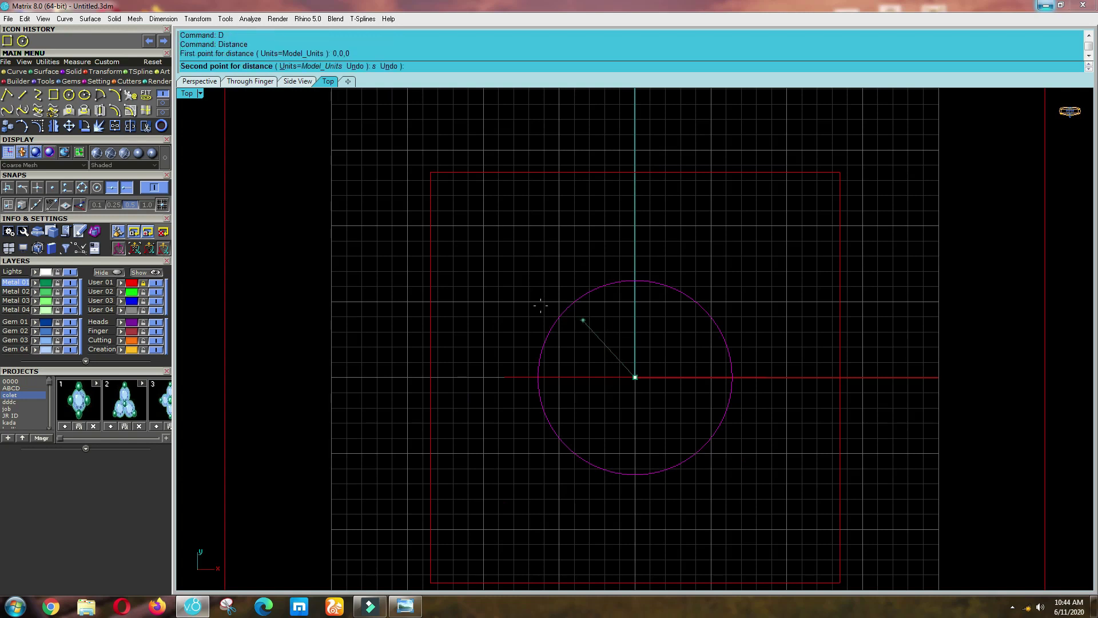
{"action": "left_click", "coordinate": [519, 298]}
Delete the freehand circle and draw a 10 mm diameter circle centred at the origin.
{"action": "left_click_drag", "start_coordinate": [587, 341], "coordinate": [438, 262]}
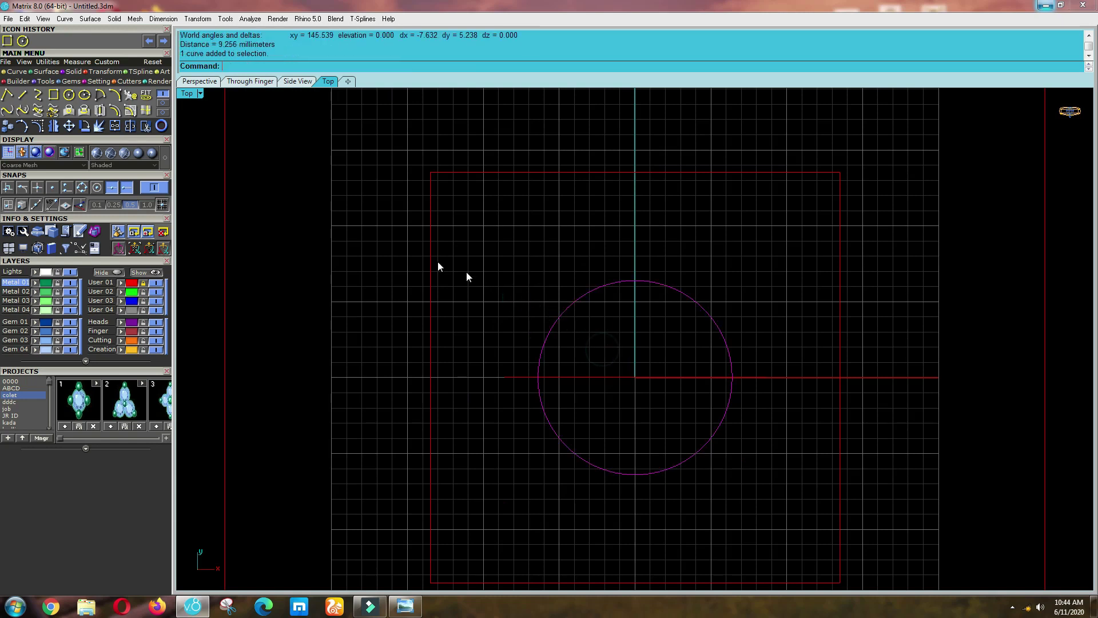
{"action": "key", "text": "Delete"}
{"action": "left_click", "coordinate": [72, 97]}
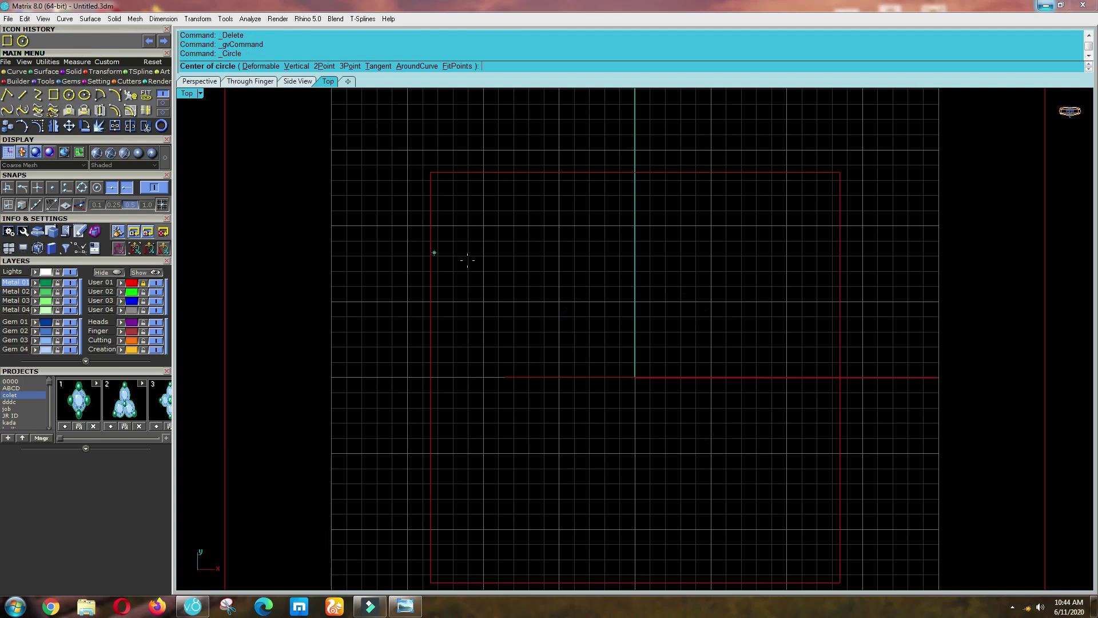
{"action": "key", "text": "Return"}
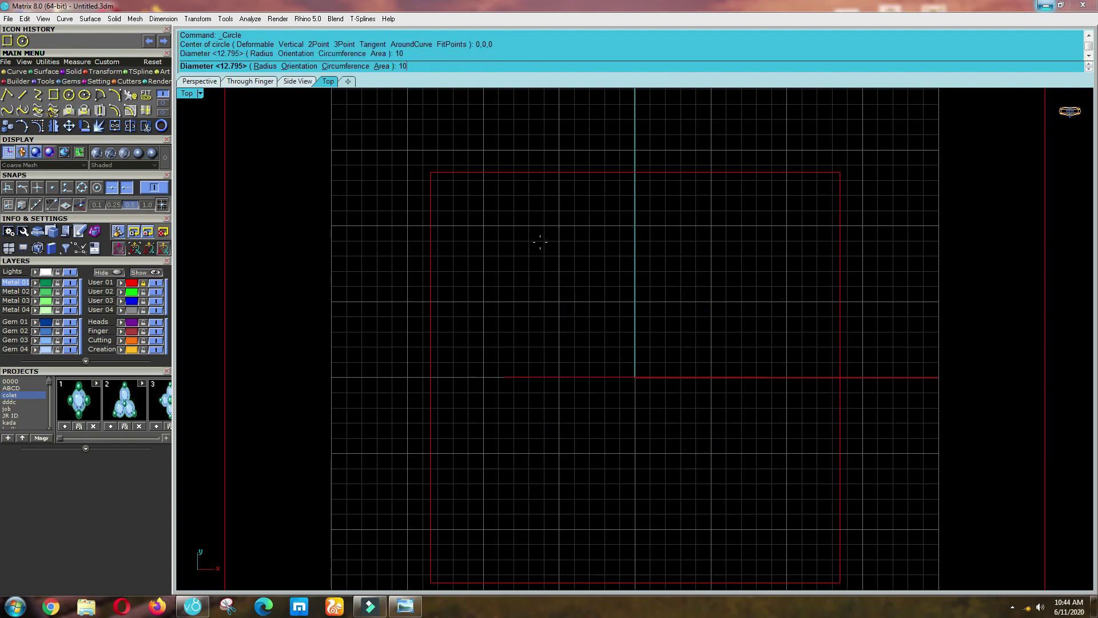
{"action": "scroll", "coordinate": [547, 303], "scroll_direction": "down", "scroll_amount": 2}
{"action": "scroll", "coordinate": [593, 327], "scroll_direction": "down", "scroll_amount": 2}
{"action": "scroll", "coordinate": [584, 324], "scroll_direction": "up", "scroll_amount": 2}
{"action": "left_click_drag", "start_coordinate": [610, 322], "coordinate": [523, 286]}
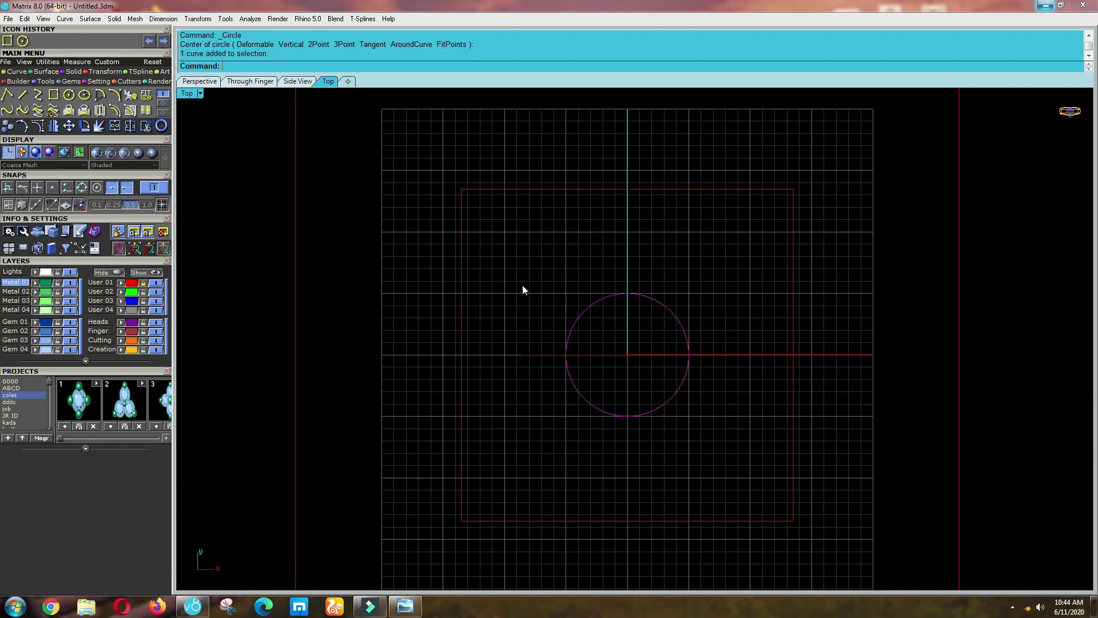
Draw a vertical line across the 10 mm circle from its upper to its lower quadrant, using object snaps.
{"action": "scroll", "coordinate": [596, 323], "scroll_direction": "up", "scroll_amount": 3}
{"action": "left_click", "coordinate": [595, 336]}
{"action": "left_click", "coordinate": [23, 94]}
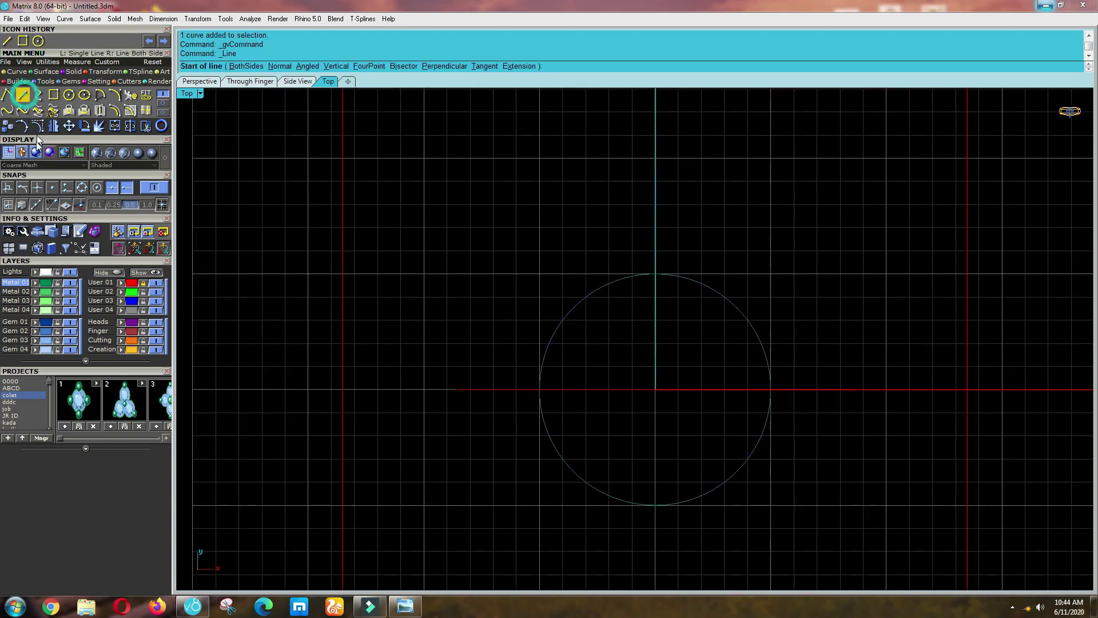
{"action": "left_click", "coordinate": [52, 188]}
{"action": "left_click", "coordinate": [67, 188]}
{"action": "left_click", "coordinate": [83, 188]}
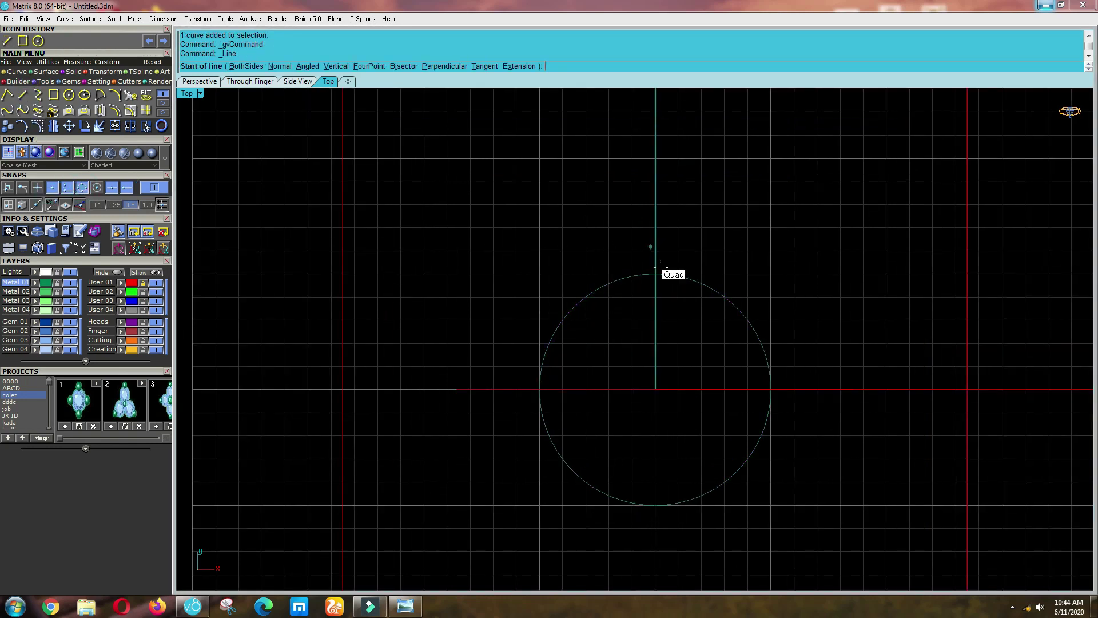
{"action": "left_click", "coordinate": [656, 274]}
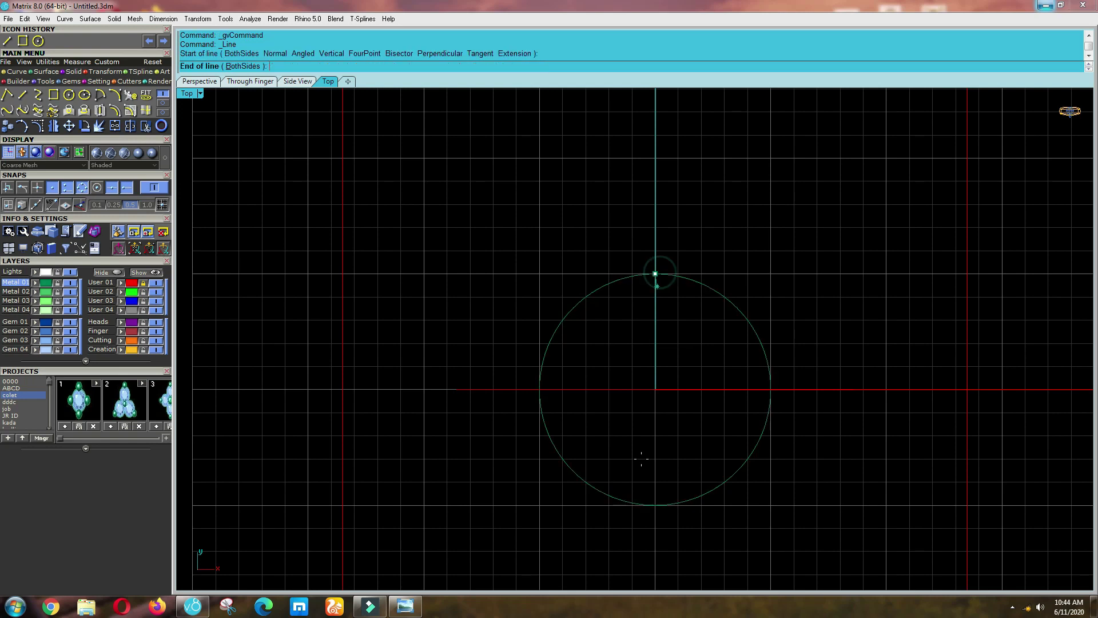
{"action": "left_click", "coordinate": [655, 503]}
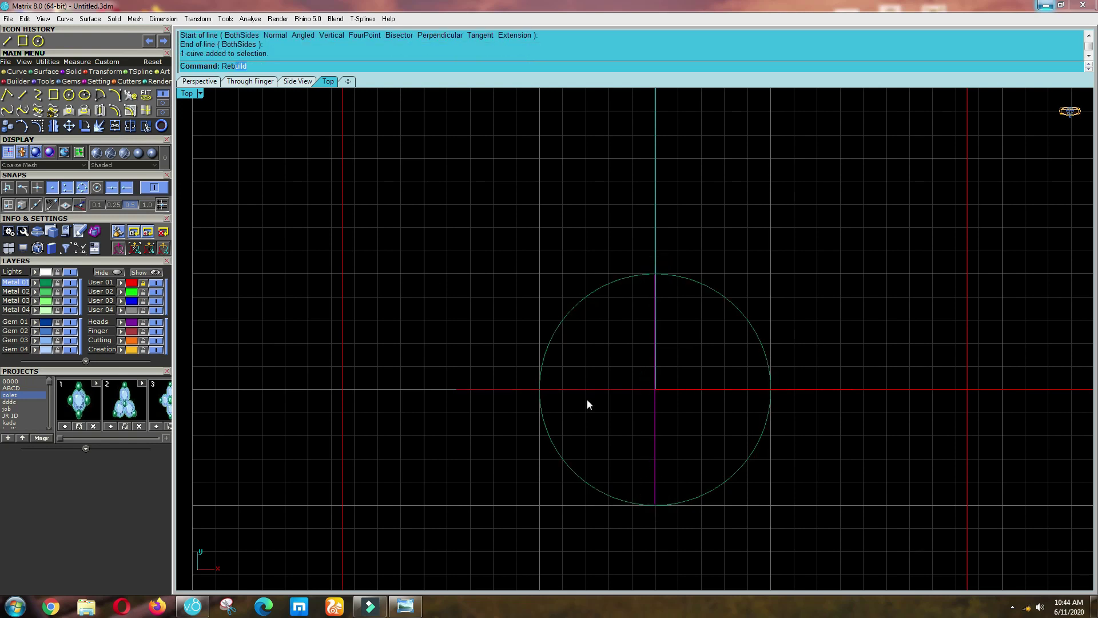
Rebuild the vertical line and inspect its control points.
{"action": "type", "text": "Reb"}
{"action": "key", "text": "Return"}
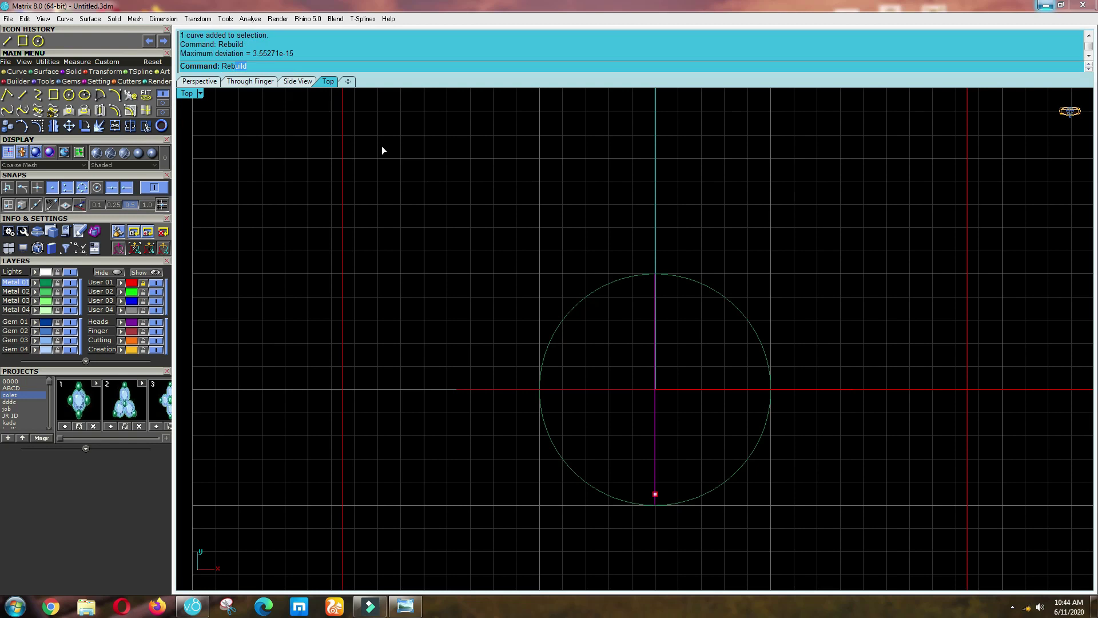
{"action": "left_click_drag", "start_coordinate": [883, 221], "coordinate": [837, 219]}
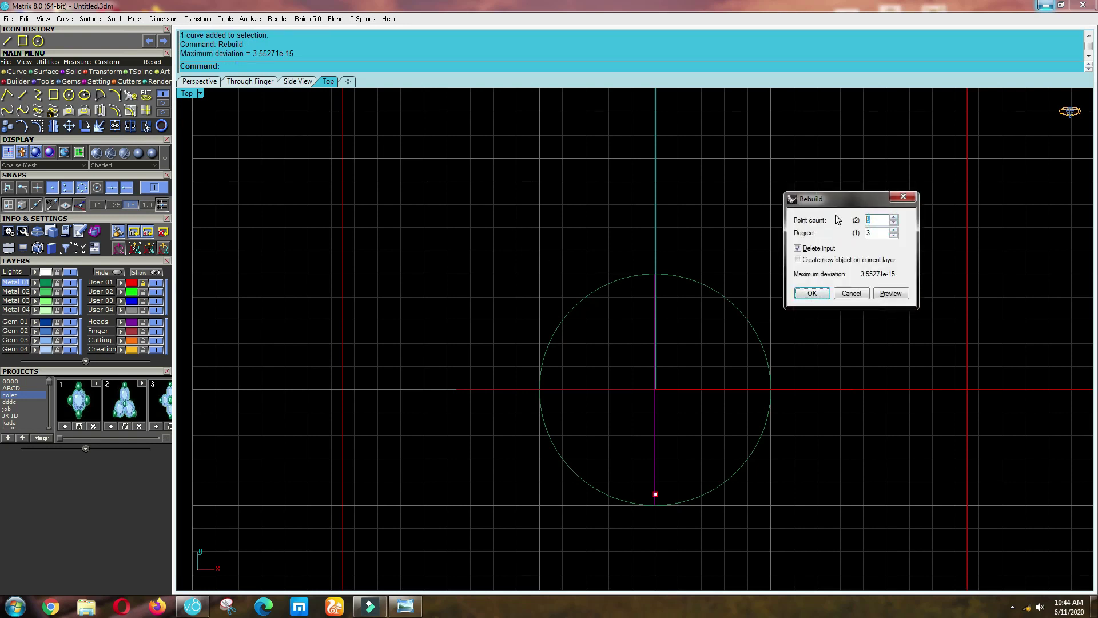
{"action": "left_click_drag", "start_coordinate": [875, 232], "coordinate": [822, 232]}
{"action": "key", "text": "Return"}
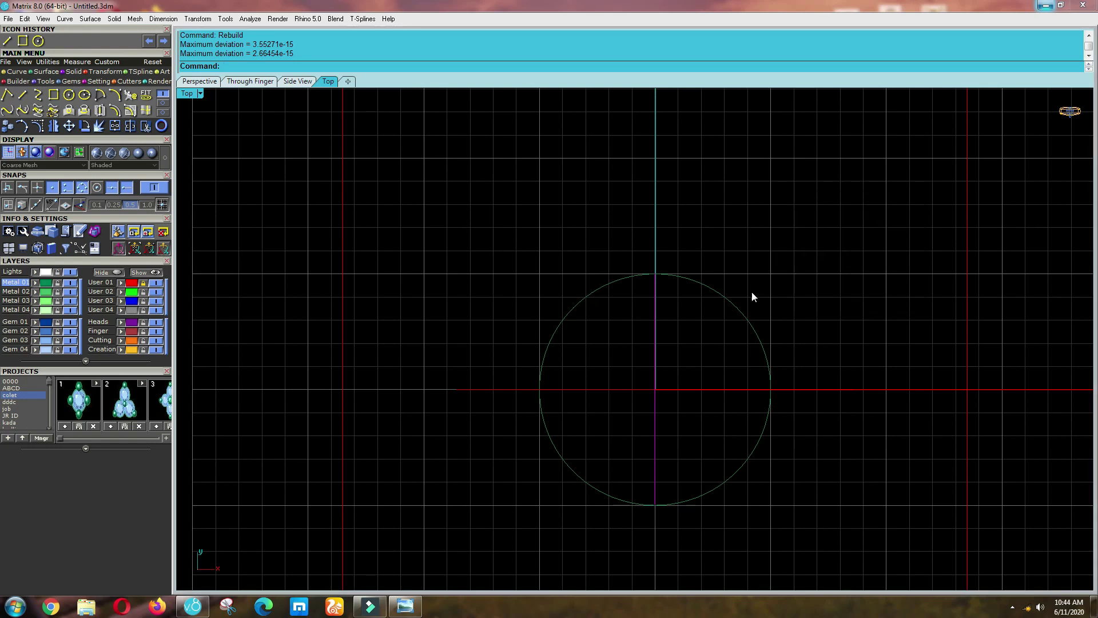
{"action": "key", "text": "F10"}
{"action": "scroll", "coordinate": [645, 347], "scroll_direction": "up", "scroll_amount": 3}
{"action": "scroll", "coordinate": [616, 362], "scroll_direction": "down", "scroll_amount": 4}
{"action": "scroll", "coordinate": [651, 365], "scroll_direction": "up", "scroll_amount": 2}
{"action": "key", "text": "Escape"}
Rebuild the vertical line with 4 control points and show them.
{"action": "left_click_drag", "start_coordinate": [668, 366], "coordinate": [599, 332]}
{"action": "type", "text": "re"}
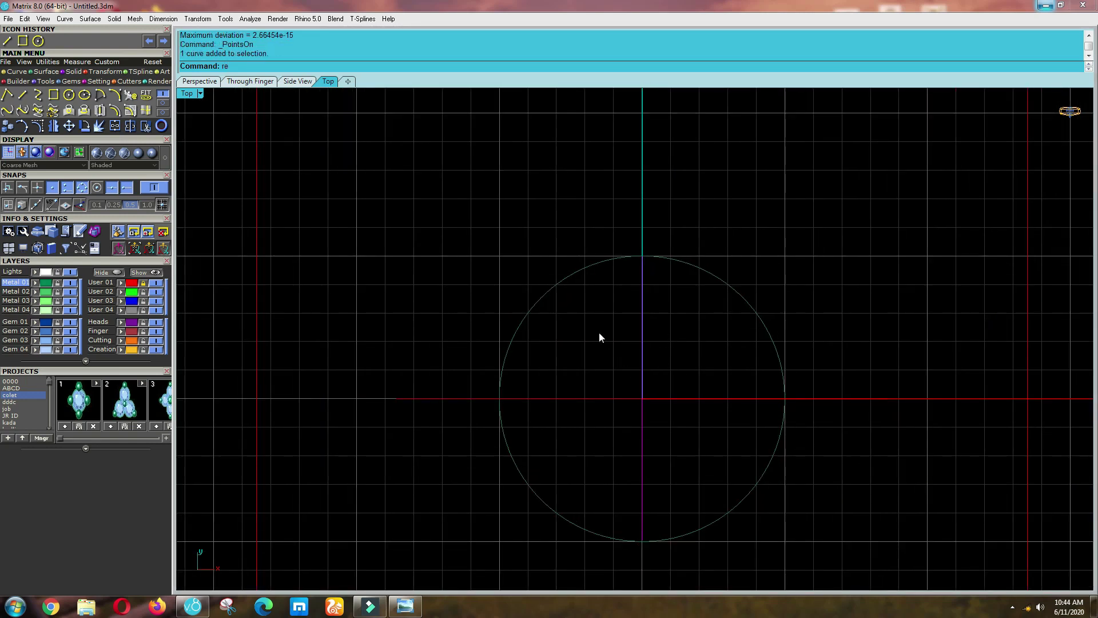
{"action": "key", "text": "Escape"}
{"action": "left_click_drag", "start_coordinate": [675, 356], "coordinate": [591, 338]}
{"action": "type", "text": "Reb"}
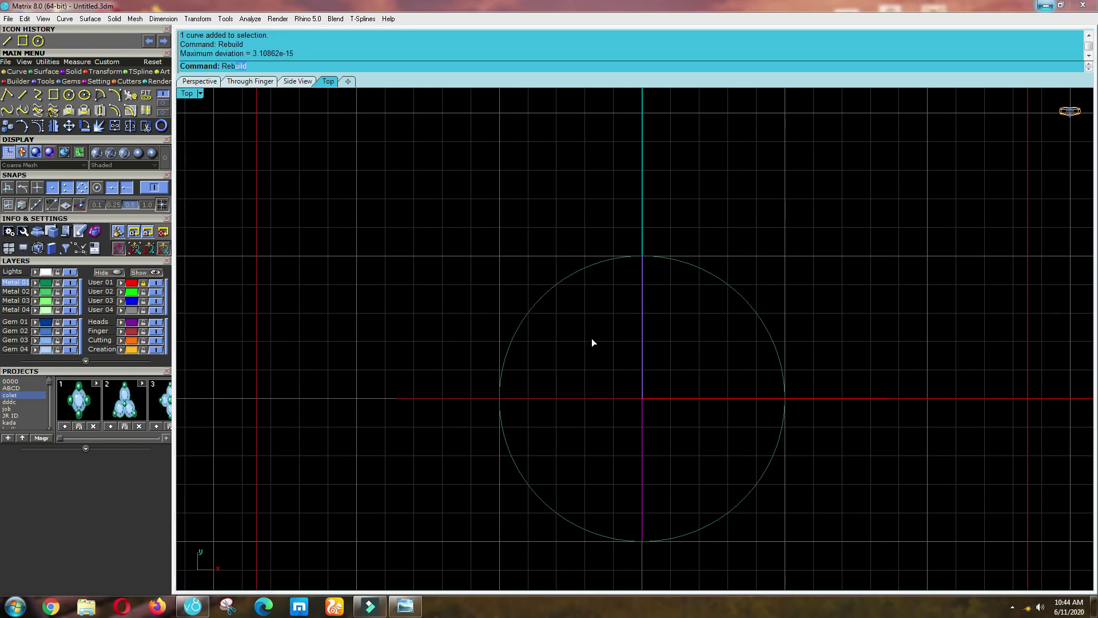
{"action": "key", "text": "Return"}
{"action": "key", "text": "Return"}
{"action": "key", "text": "F10"}
Move the line's two middle control points straight up 4 mm in the Right view to form a symmetrical arch.
{"action": "left_click_drag", "start_coordinate": [613, 318], "coordinate": [682, 478]}
{"action": "key", "text": "F3"}
{"action": "scroll", "coordinate": [685, 444], "scroll_direction": "down", "scroll_amount": 2}
{"action": "scroll", "coordinate": [542, 411], "scroll_direction": "up", "scroll_amount": 4}
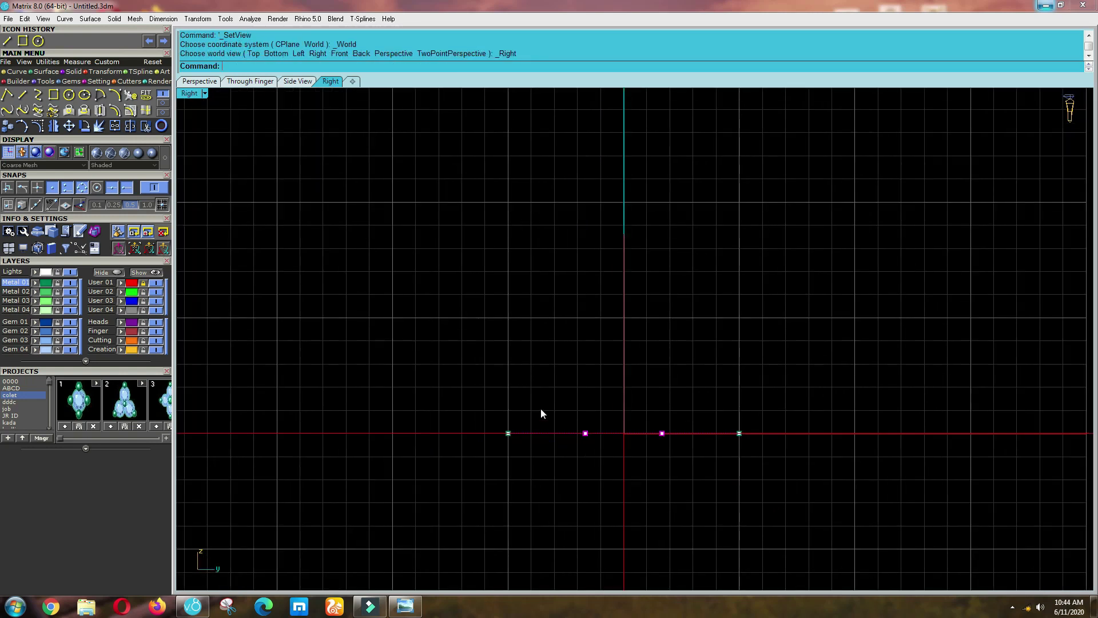
{"action": "type", "text": "m"}
{"action": "key", "text": "Return"}
{"action": "left_click", "coordinate": [540, 408]}
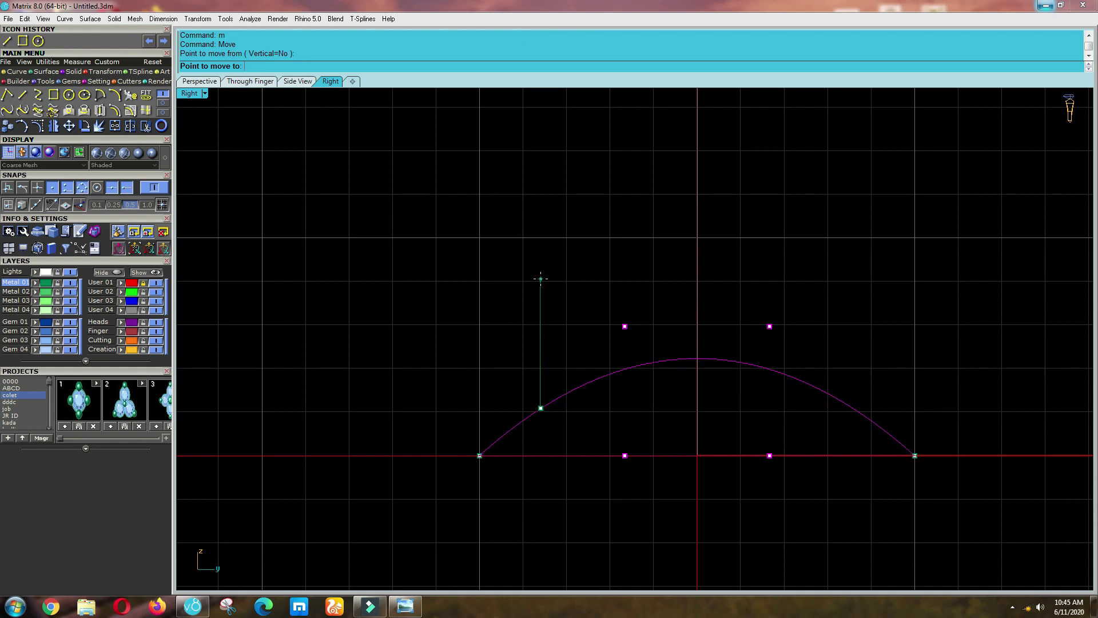
{"action": "type", "text": "5"}
{"action": "key", "text": "Return"}
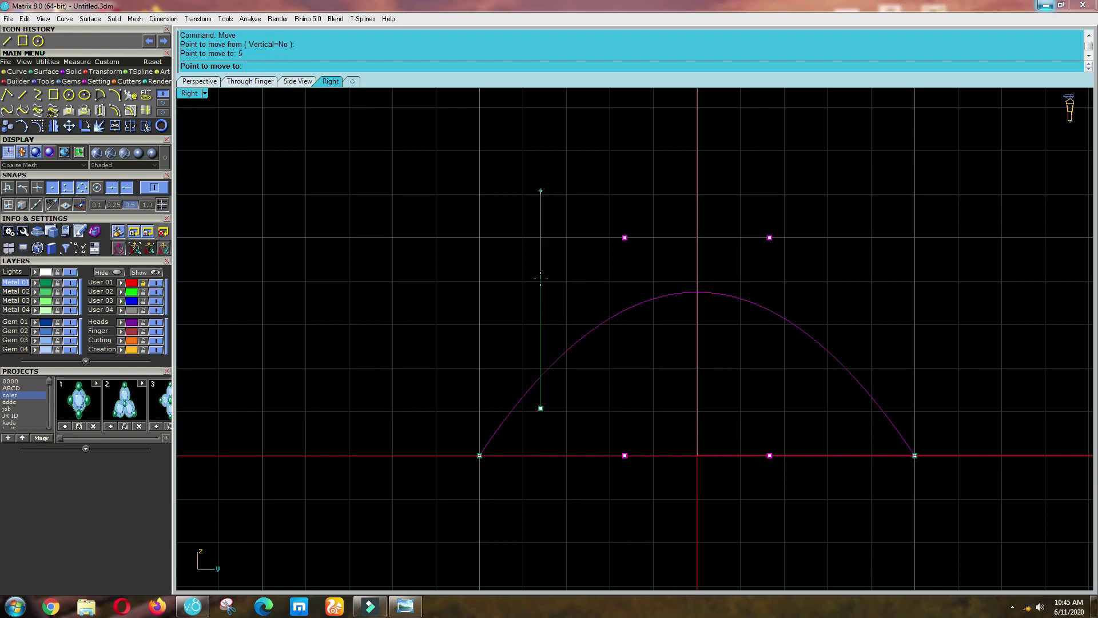
{"action": "type", "text": "4"}
{"action": "key", "text": "Return"}
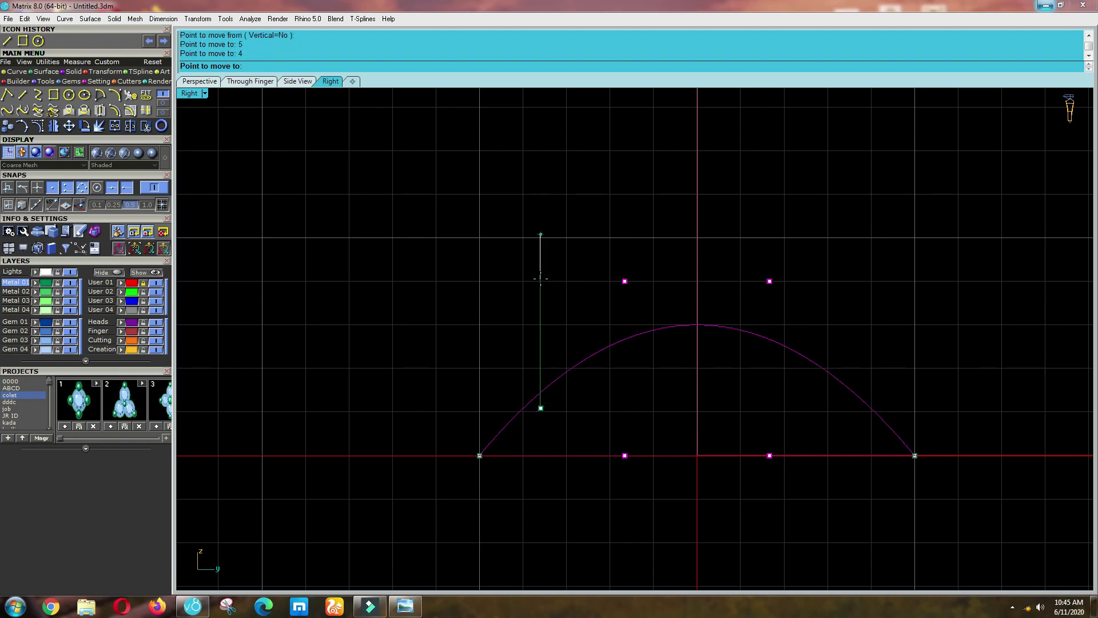
{"action": "left_click", "coordinate": [539, 267]}
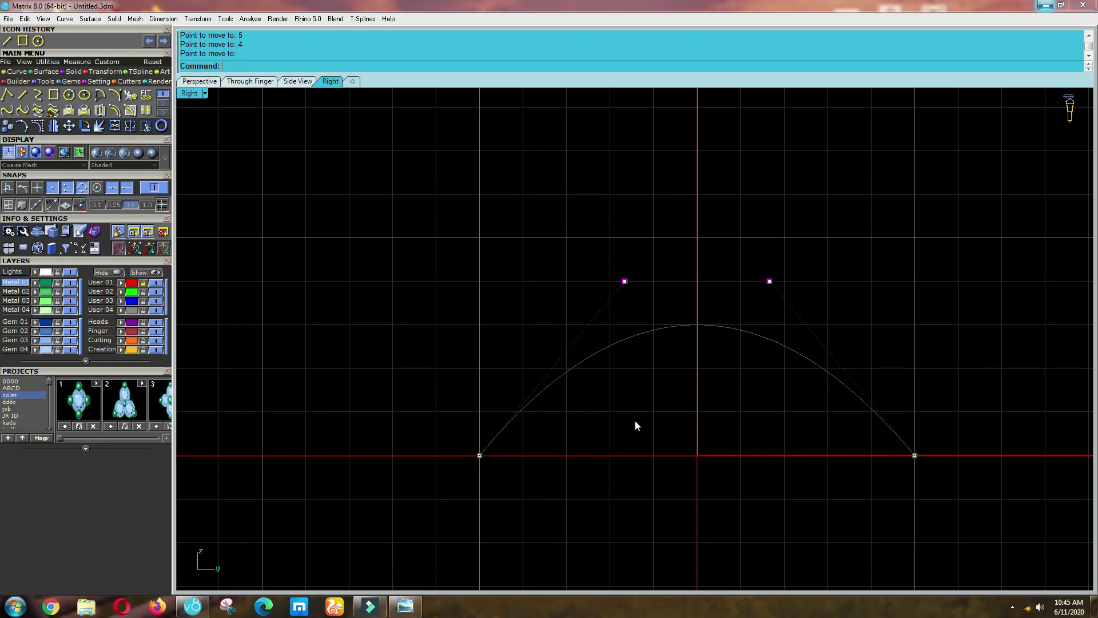
Hide the arched curve's control points and return to the Top view.
{"action": "left_click", "coordinate": [585, 357]}
{"action": "key", "text": "ctrl+r"}
{"action": "key", "text": "Return"}
{"action": "scroll", "coordinate": [689, 393], "scroll_direction": "down", "scroll_amount": 2}
{"action": "key", "text": "ctrl+F1"}
{"action": "scroll", "coordinate": [689, 393], "scroll_direction": "down", "scroll_amount": 2}
{"action": "left_click", "coordinate": [598, 273]}
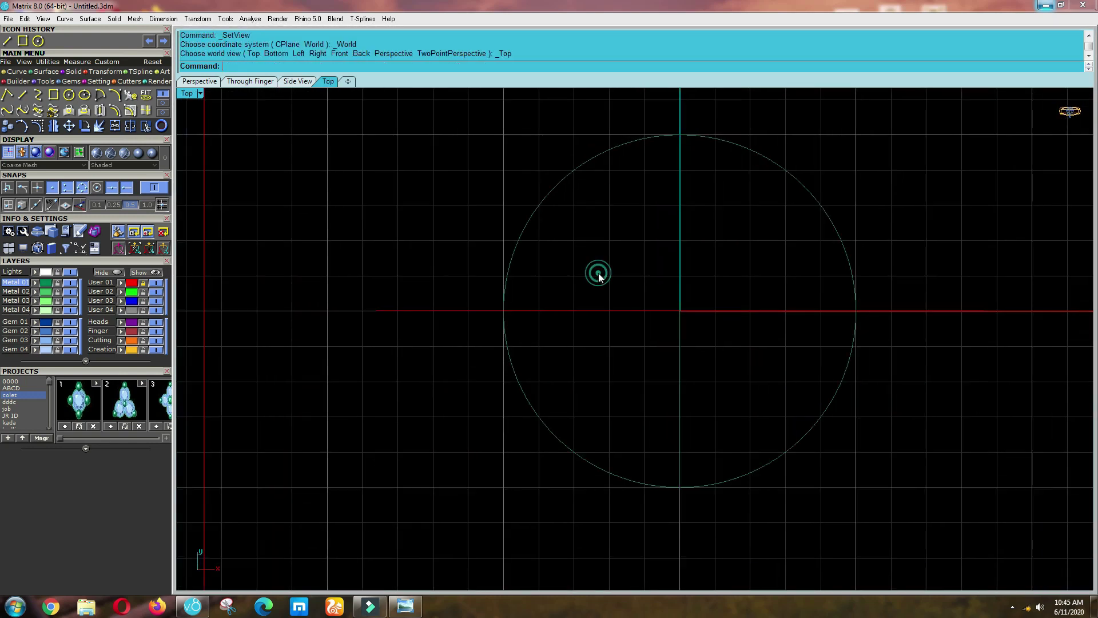
{"action": "key", "text": "ctrl+F2"}
{"action": "key", "text": "ctrl+F1"}
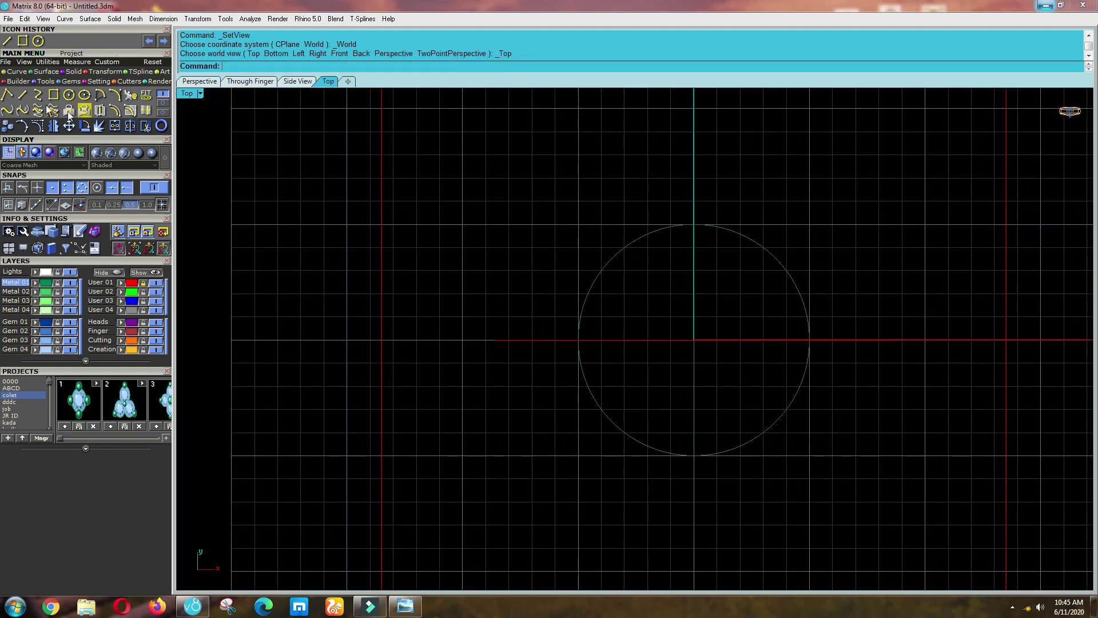
Rotate a copy of the arched curve 90° about the origin so that it crosses the original.
{"action": "left_click", "coordinate": [7, 95]}
{"action": "left_click", "coordinate": [721, 312]}
{"action": "type", "text": "r"}
{"action": "key", "text": "Return"}
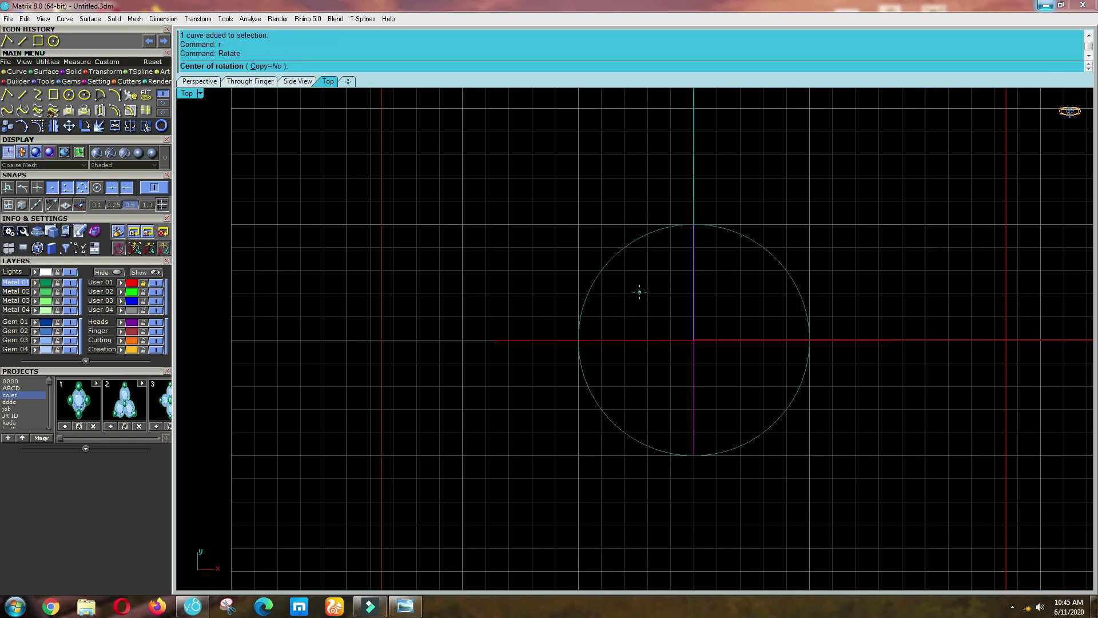
{"action": "left_click", "coordinate": [263, 67]}
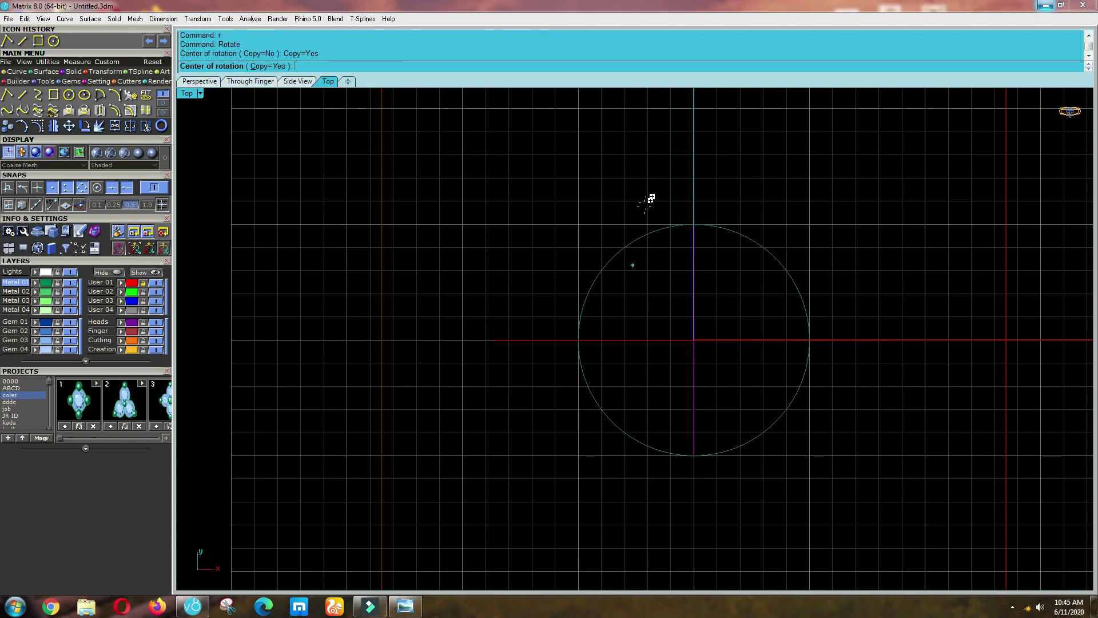
{"action": "type", "text": "0,0,0"}
{"action": "key", "text": "Return"}
{"action": "left_click", "coordinate": [689, 167]}
{"action": "left_click", "coordinate": [495, 267]}
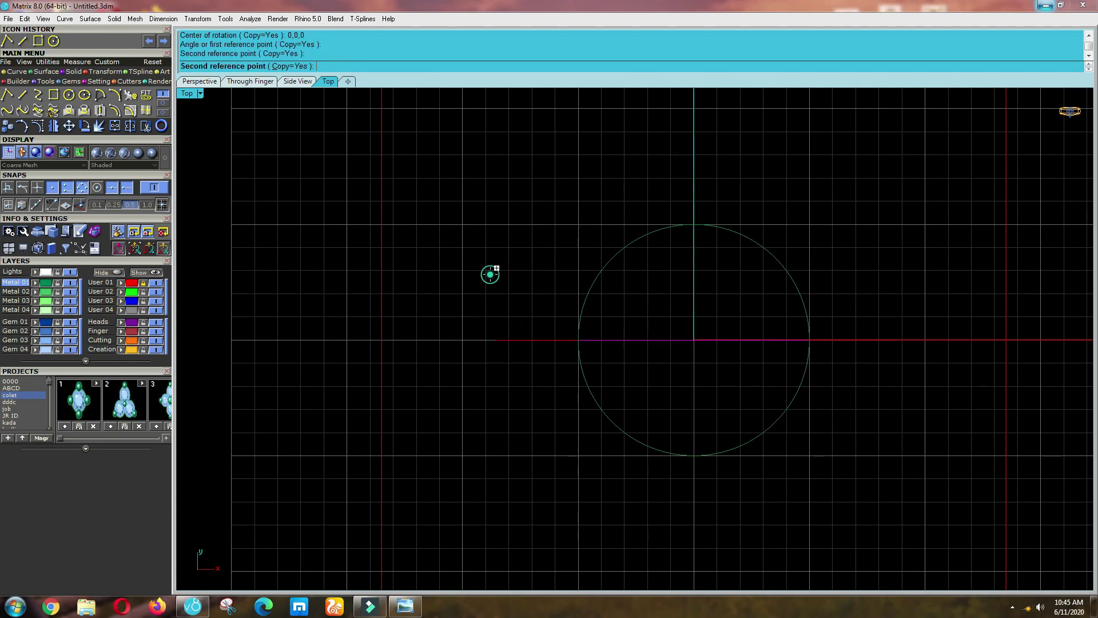
Split the 10 mm circle into two halves at the points where it meets the vertical arch.
{"action": "left_click", "coordinate": [529, 294]}
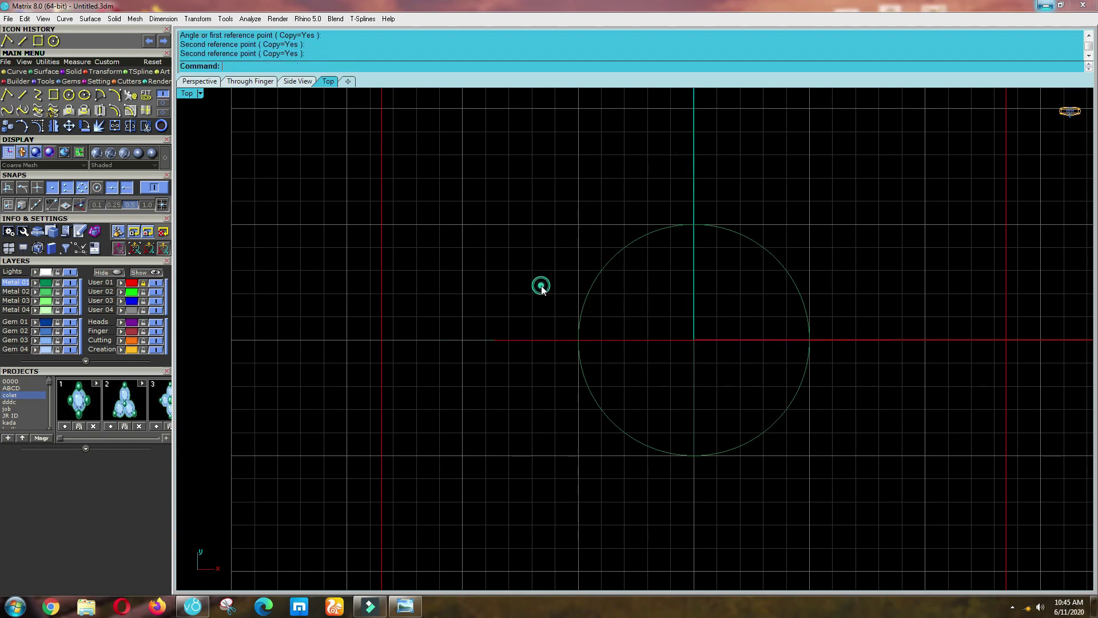
{"action": "key", "text": "Escape"}
{"action": "right_click_drag", "start_coordinate": [606, 301], "coordinate": [636, 319], "text": "ctrl+shift"}
{"action": "key", "text": "ctrl+F1"}
{"action": "left_click_drag", "start_coordinate": [607, 285], "coordinate": [534, 231]}
{"action": "right_click", "coordinate": [126, 129]}
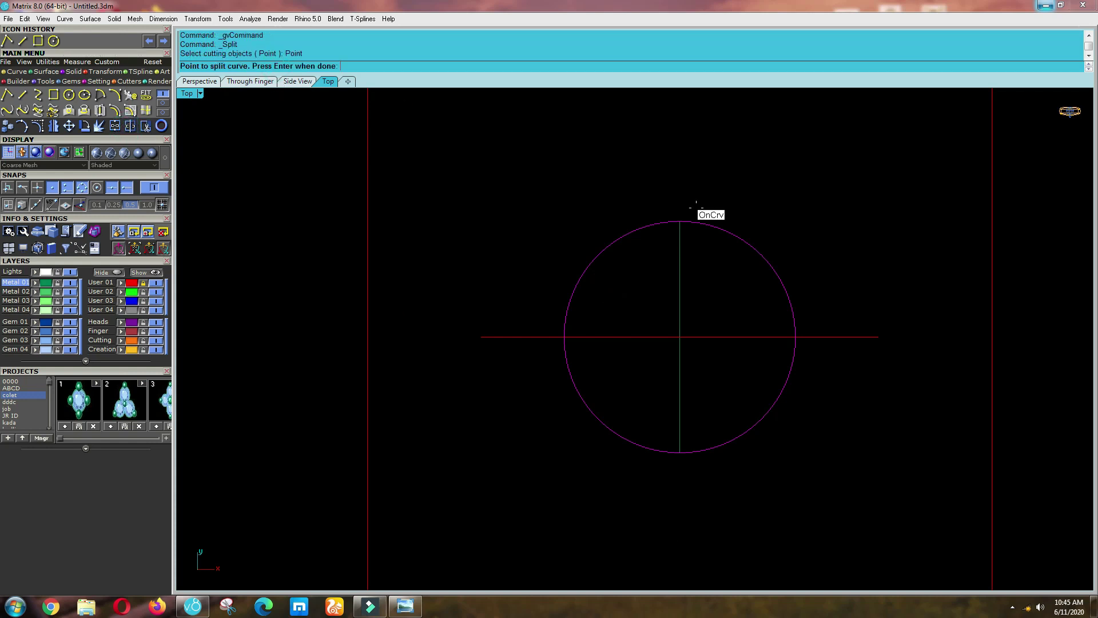
{"action": "left_click", "coordinate": [680, 222]}
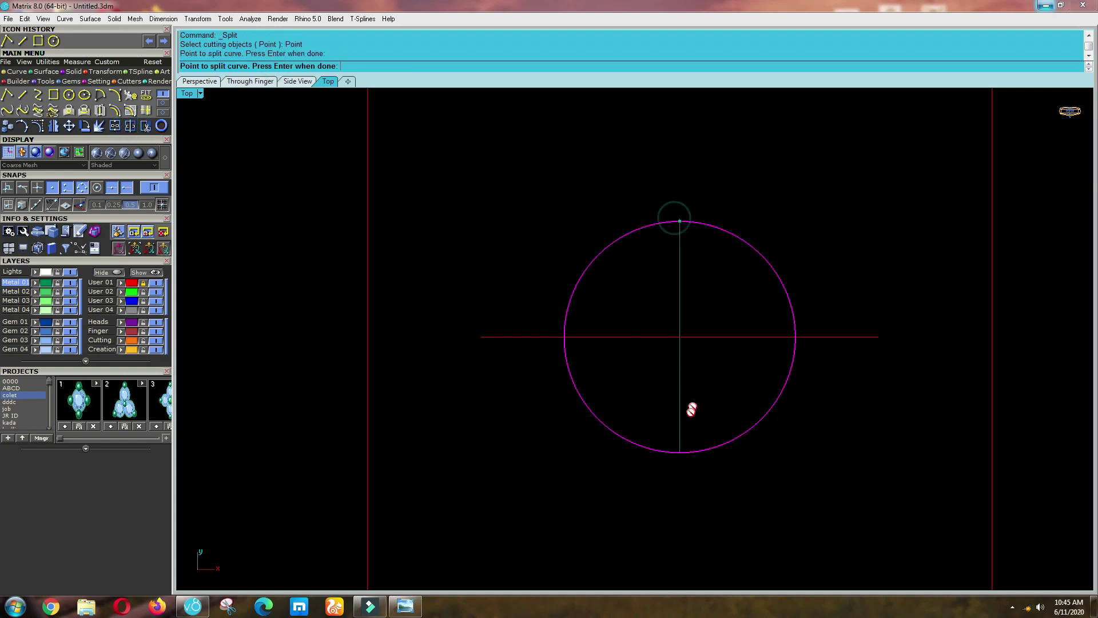
{"action": "left_click", "coordinate": [680, 452]}
{"action": "key", "text": "Return"}
{"action": "key", "text": "Return"}
Create a network surface from the two circle halves and the two crossed arches, keeping Position edge matching.
{"action": "left_click", "coordinate": [723, 446]}
{"action": "left_click_drag", "start_coordinate": [693, 408], "coordinate": [664, 435]}
{"action": "key", "text": "Escape"}
{"action": "left_click", "coordinate": [657, 447]}
{"action": "left_click", "coordinate": [694, 449]}
{"action": "left_click", "coordinate": [771, 485]}
{"action": "left_click_drag", "start_coordinate": [813, 500], "coordinate": [500, 248]}
{"action": "left_click_drag", "start_coordinate": [511, 190], "coordinate": [511, 191]}
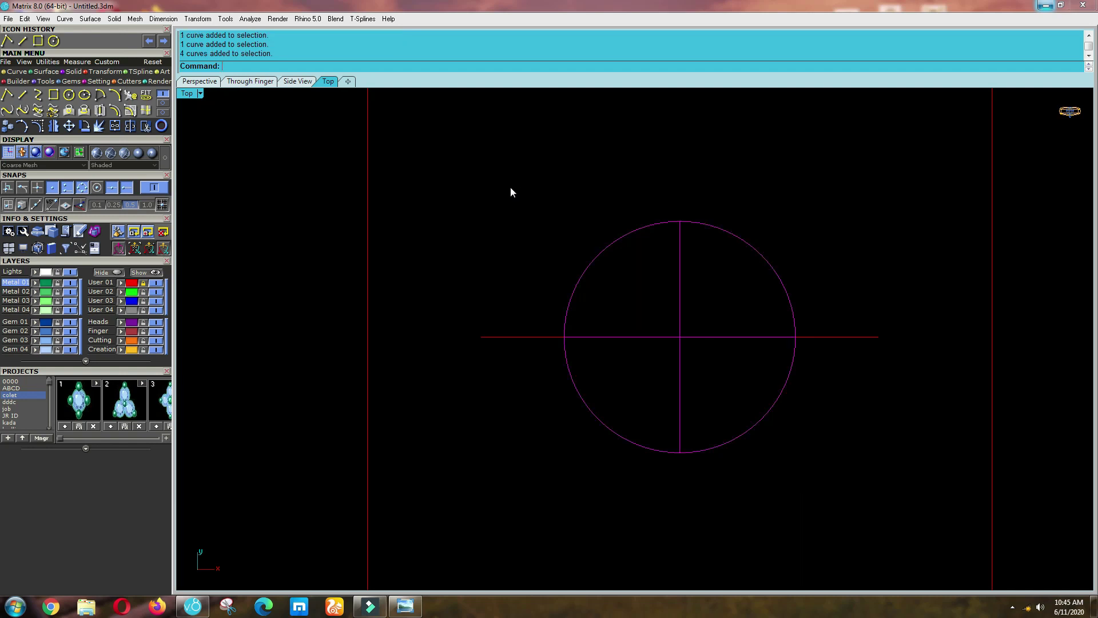
{"action": "type", "text": "Nt"}
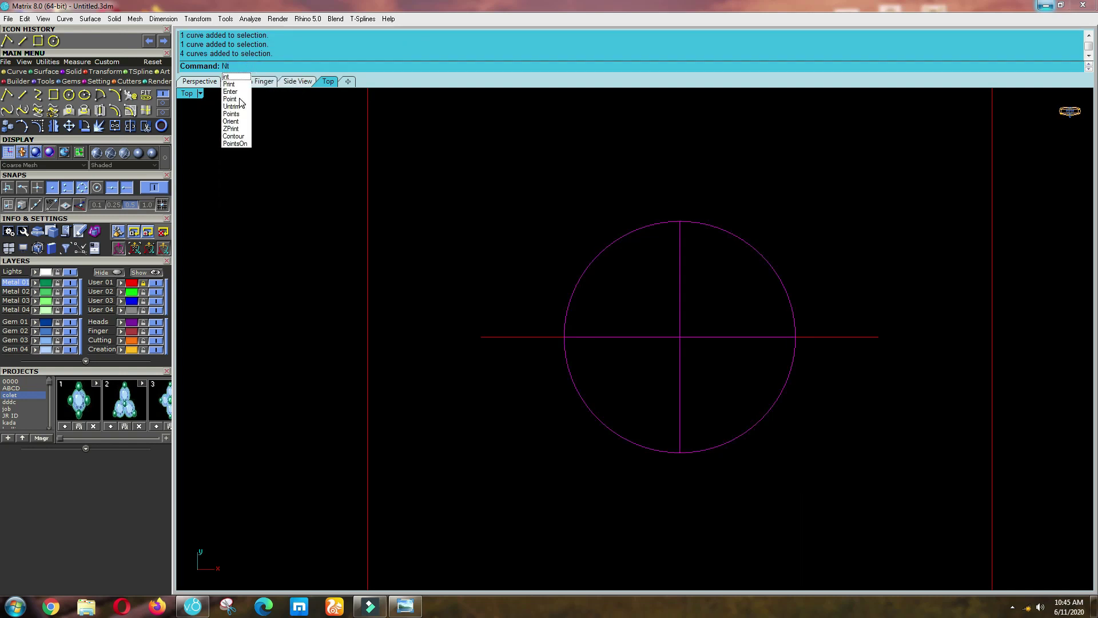
{"action": "key", "text": "BackSpace"}
{"action": "type", "text": "etworkSrf"}
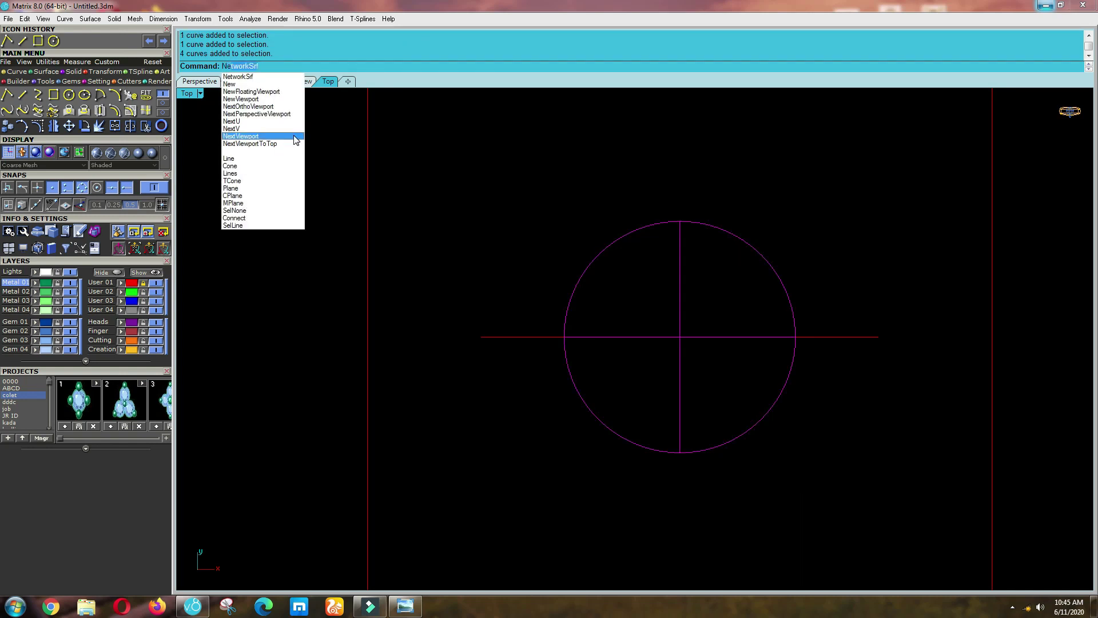
{"action": "left_click", "coordinate": [238, 78]}
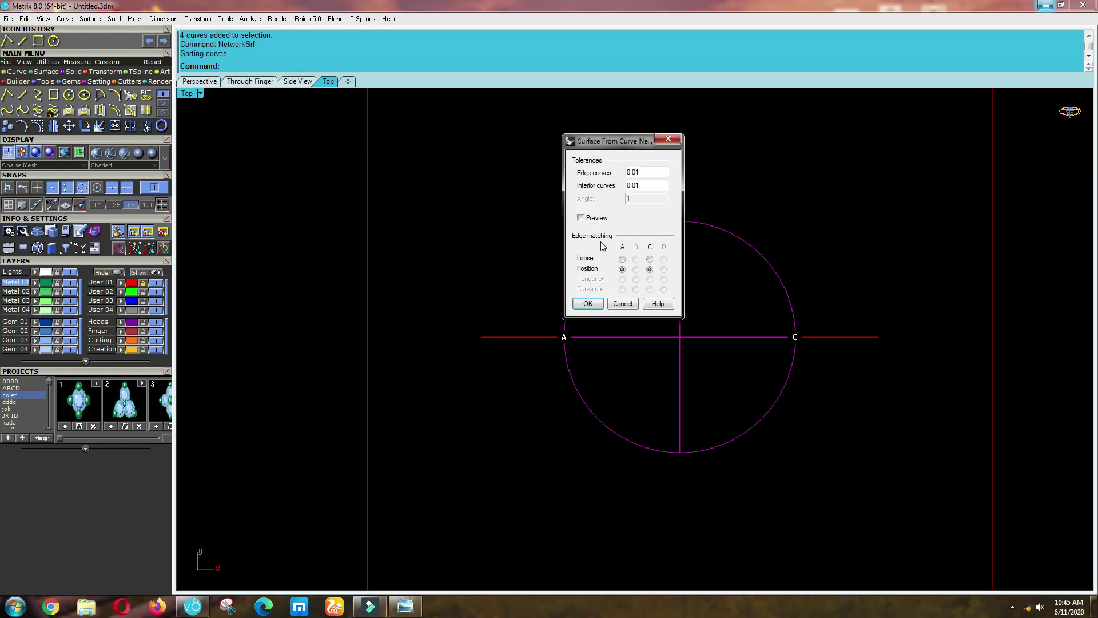
{"action": "left_click", "coordinate": [589, 304]}
{"action": "left_click", "coordinate": [519, 273]}
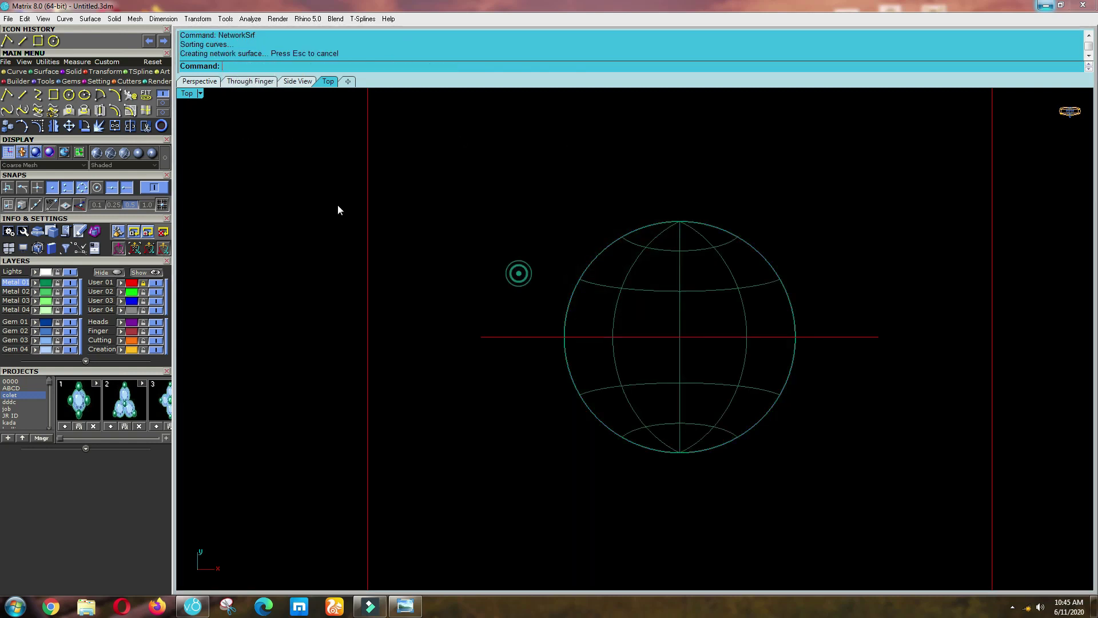
Switch the viewport to shaded display, select all curves and delete them, leaving only the dome surface.
{"action": "left_click", "coordinate": [152, 153]}
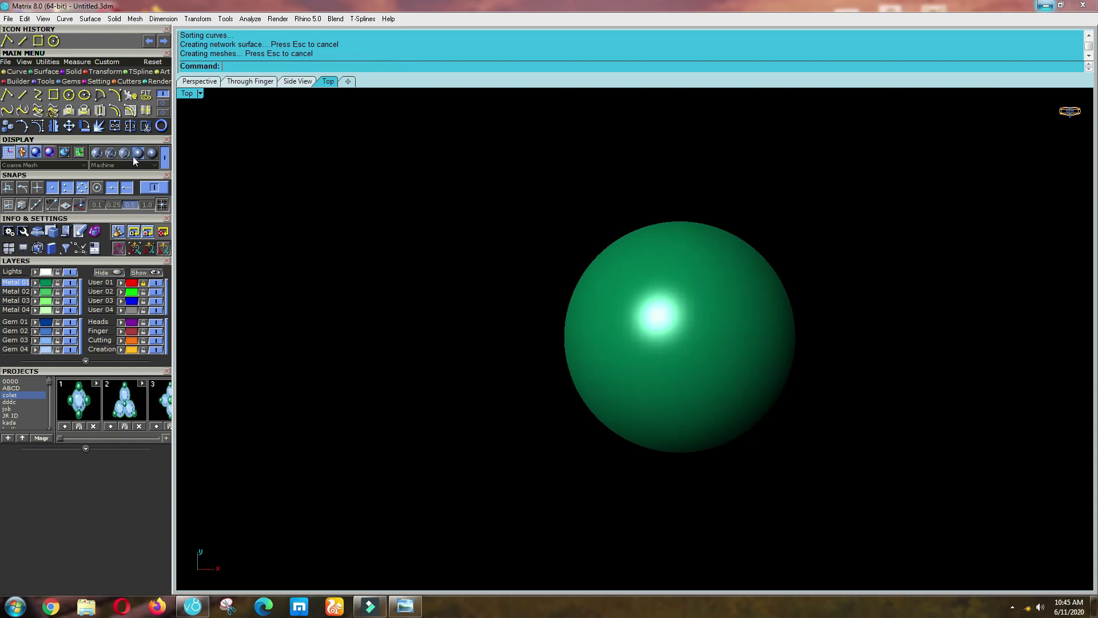
{"action": "left_click", "coordinate": [425, 198]}
{"action": "type", "text": "sc"}
{"action": "key", "text": "Return"}
{"action": "scroll", "coordinate": [680, 338], "scroll_direction": "down", "scroll_amount": 2}
{"action": "scroll", "coordinate": [707, 370], "scroll_direction": "up", "scroll_amount": 20}
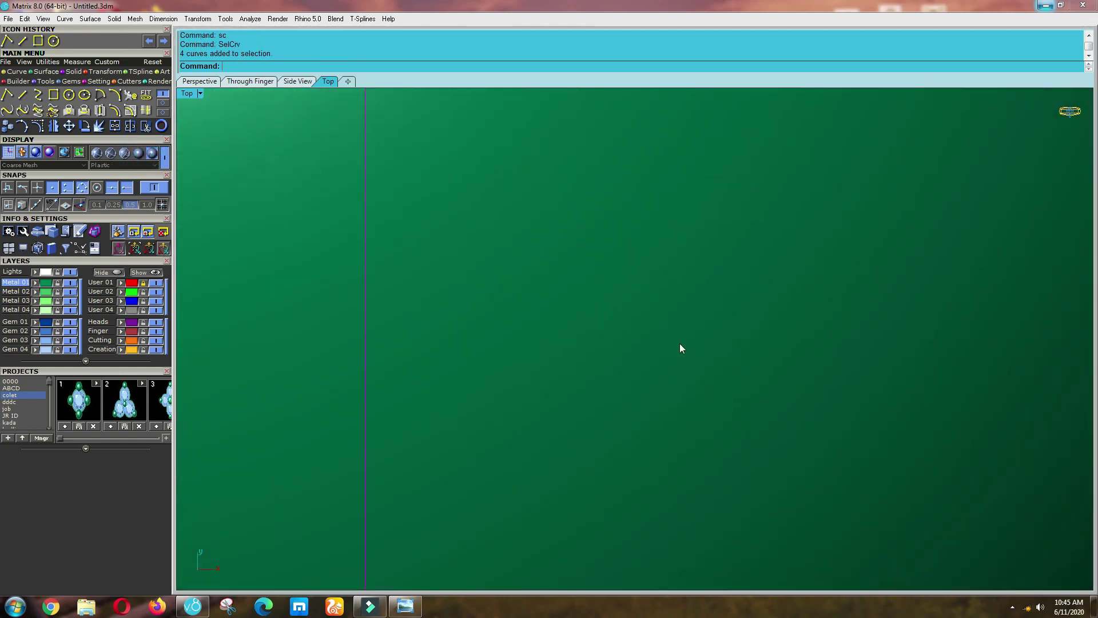
{"action": "scroll", "coordinate": [679, 346], "scroll_direction": "down", "scroll_amount": 4}
{"action": "key", "text": "Delete"}
{"action": "scroll", "coordinate": [675, 366], "scroll_direction": "down", "scroll_amount": 3}
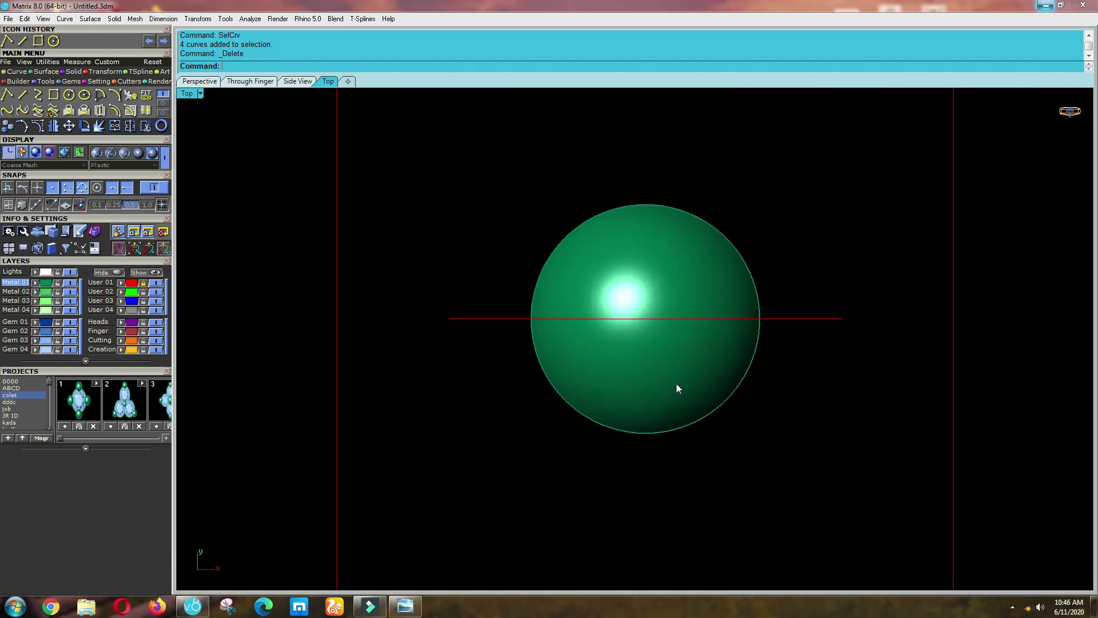
Compare the dome's profile in the Front view with the side-view reference picture of the ring.
{"action": "key", "text": "ctrl+F2"}
{"action": "scroll", "coordinate": [574, 383], "scroll_direction": "down", "scroll_amount": 4}
{"action": "left_click", "coordinate": [404, 610]}
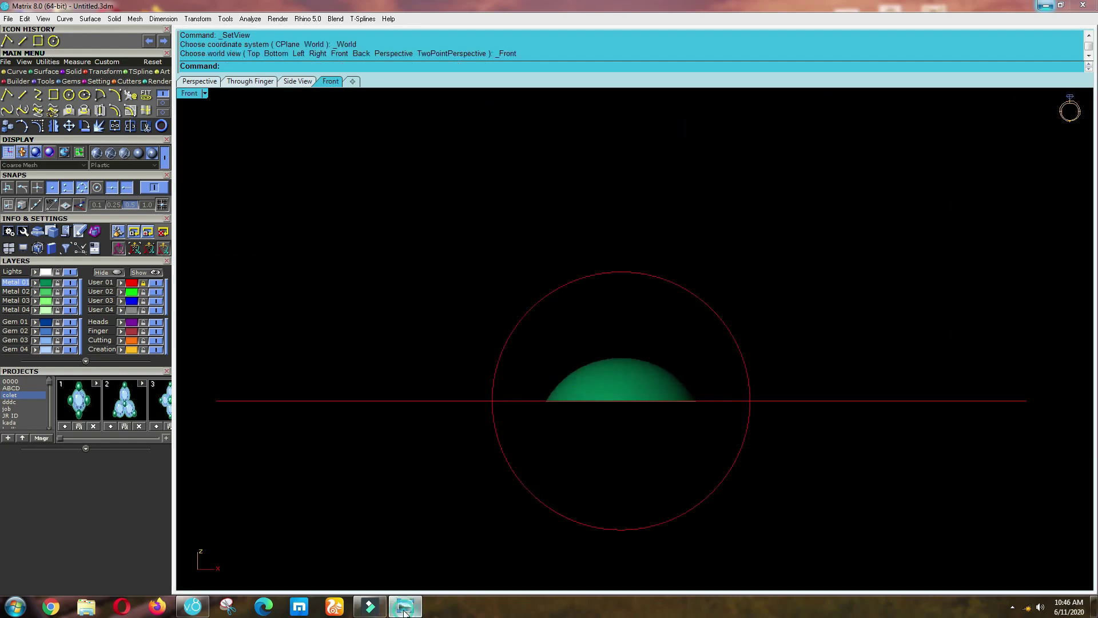
{"action": "left_click", "coordinate": [528, 473]}
{"action": "scroll", "coordinate": [500, 191], "scroll_direction": "up", "scroll_amount": 3}
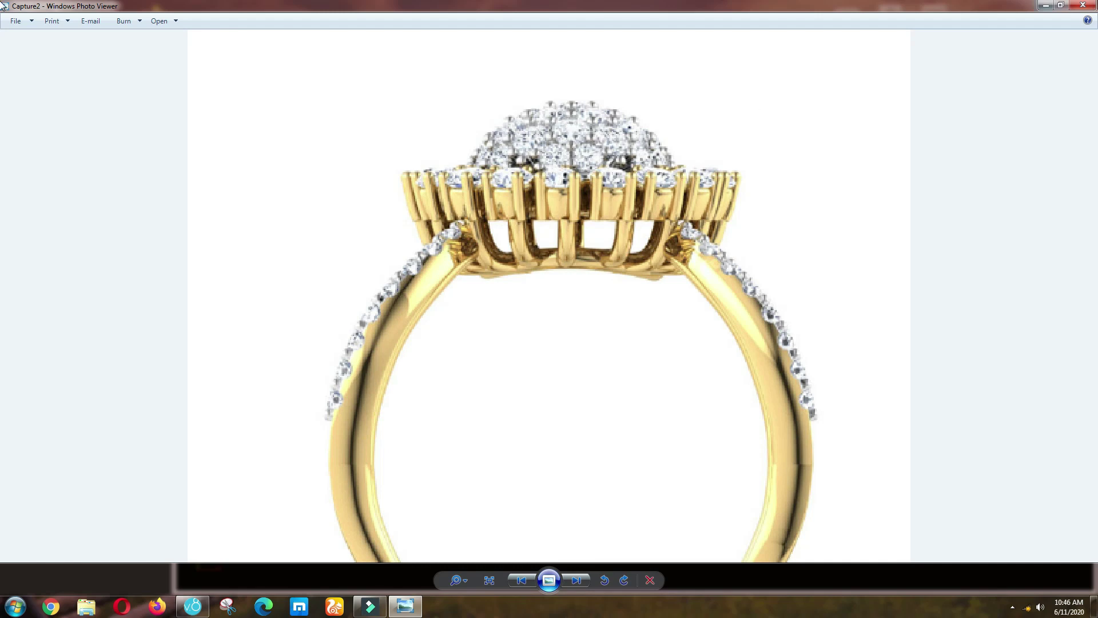
{"action": "left_click", "coordinate": [1042, 8]}
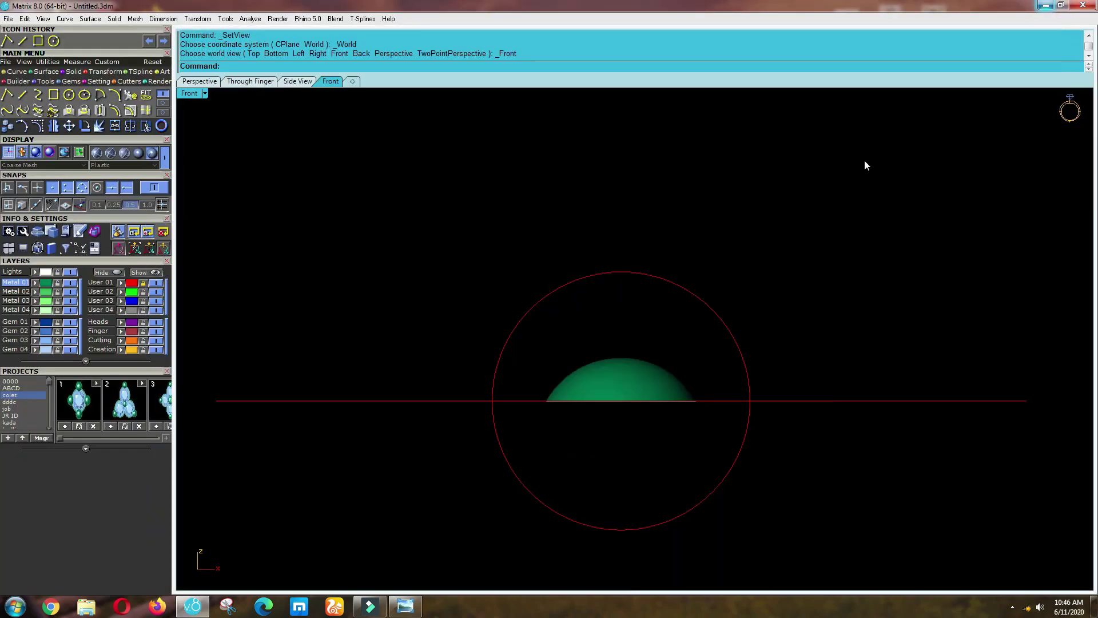
Try to extrude the dome surface by -0.6 mm as a solid, and undo it.
{"action": "left_click", "coordinate": [809, 235]}
{"action": "scroll", "coordinate": [606, 366], "scroll_direction": "up", "scroll_amount": 2}
{"action": "left_click", "coordinate": [571, 372]}
{"action": "scroll", "coordinate": [640, 368], "scroll_direction": "down", "scroll_amount": 1}
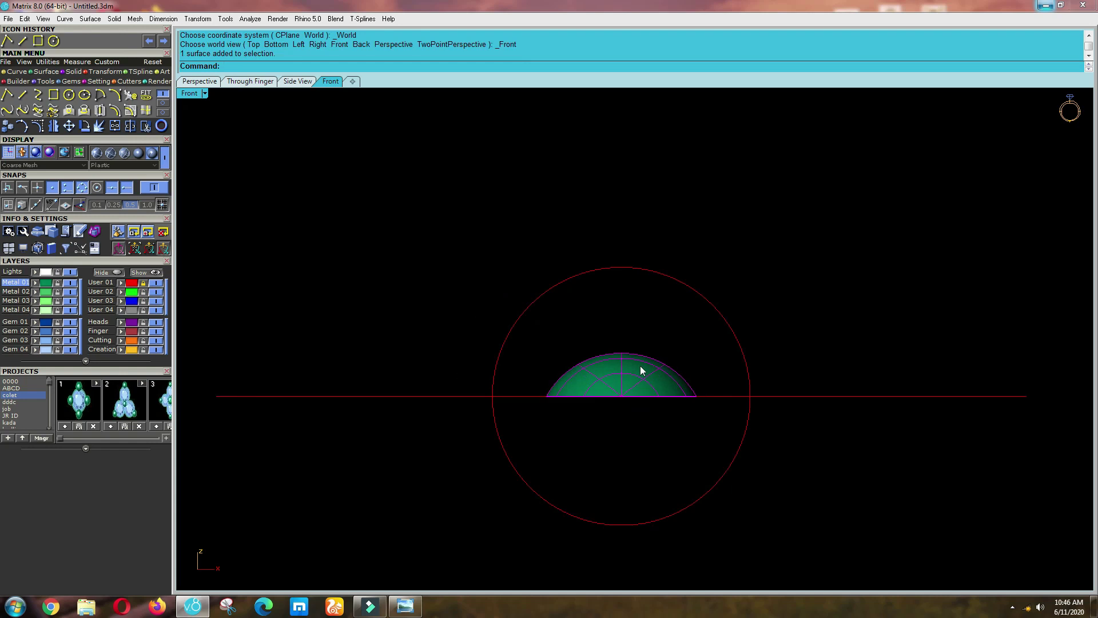
{"action": "key", "text": "ctrl+F1"}
{"action": "scroll", "coordinate": [523, 312], "scroll_direction": "up", "scroll_amount": 2}
{"action": "left_click", "coordinate": [522, 270]}
{"action": "left_click", "coordinate": [632, 299]}
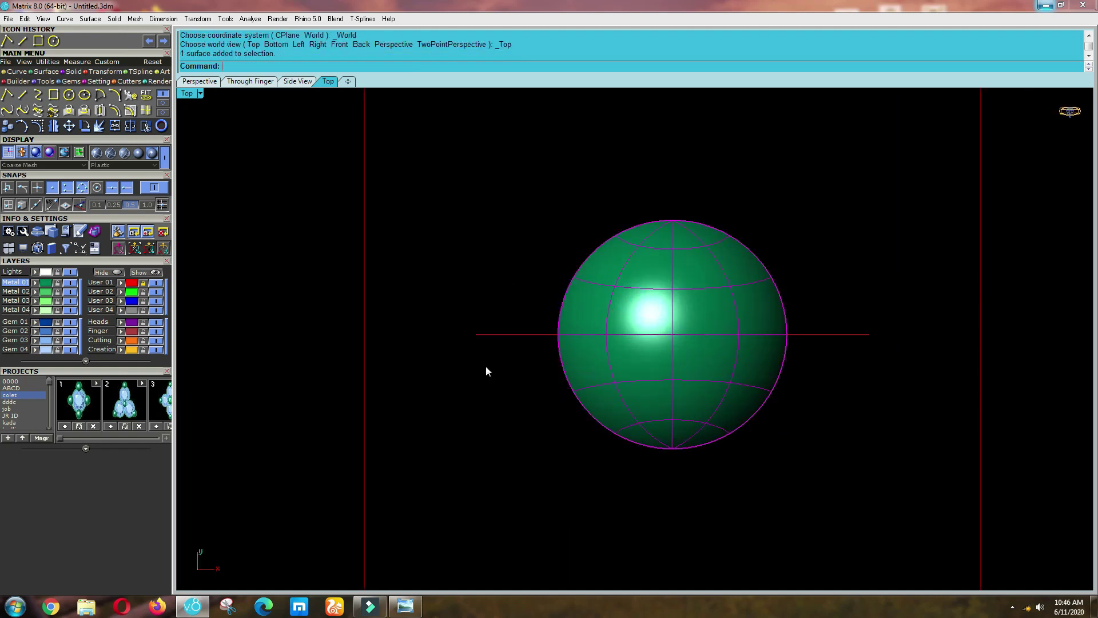
{"action": "scroll", "coordinate": [485, 366], "scroll_direction": "up", "scroll_amount": 2}
{"action": "key", "text": "Return"}
{"action": "key", "text": "ctrl+F2"}
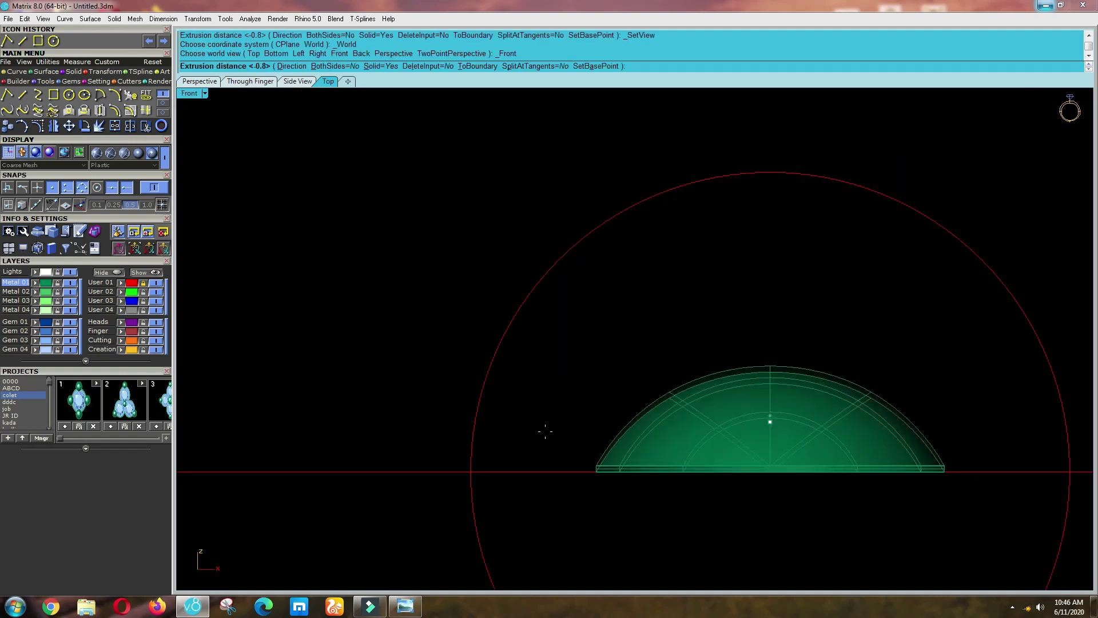
{"action": "type", "text": "-."}
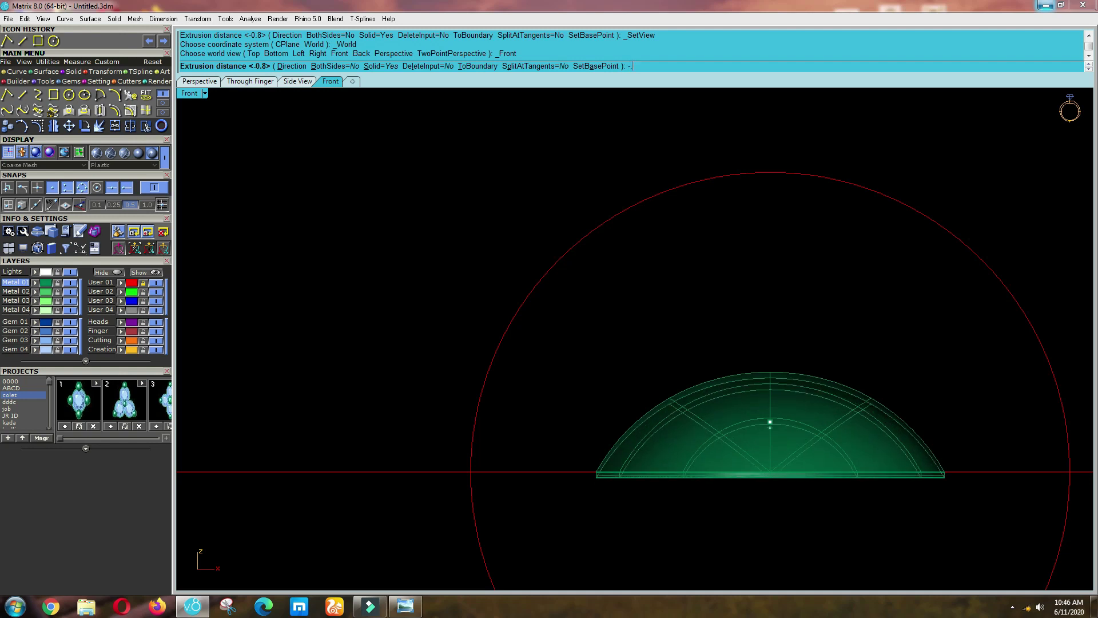
{"action": "type", "text": "6"}
{"action": "key", "text": "Return"}
{"action": "right_click_drag", "start_coordinate": [548, 427], "coordinate": [508, 271]}
{"action": "key", "text": "ctrl+z"}
{"action": "left_click", "coordinate": [504, 268]}
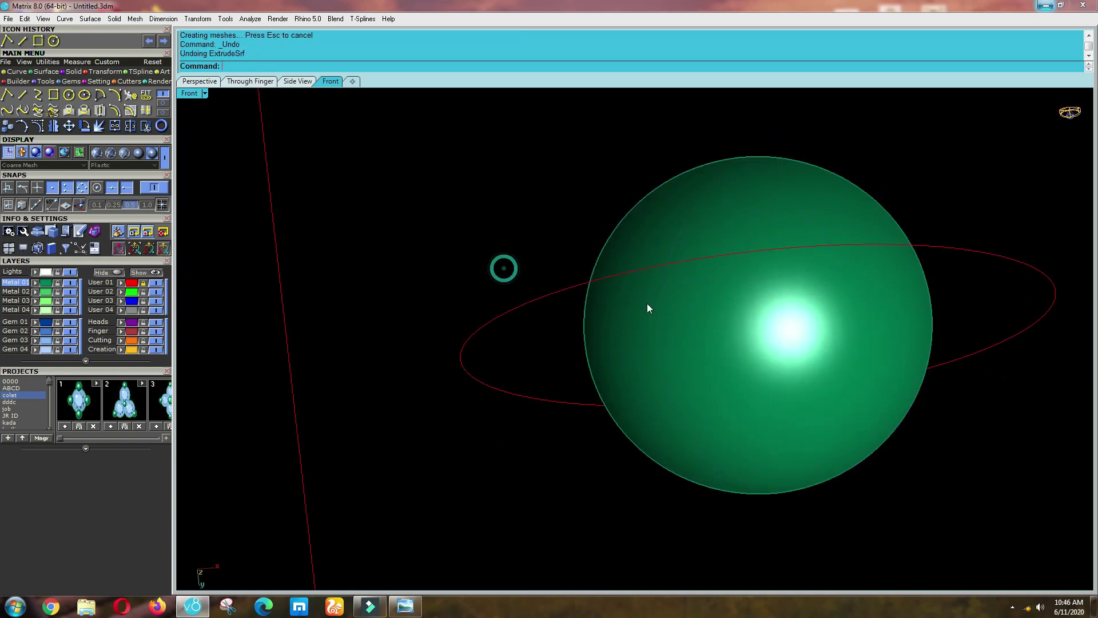
Offset the dome surface by 0.6 mm to form a solid shell.
{"action": "right_click_drag", "start_coordinate": [659, 336], "coordinate": [687, 376], "text": "ctrl+shift"}
{"action": "left_click", "coordinate": [686, 377]}
{"action": "key", "text": "F2"}
{"action": "type", "text": "os"}
{"action": "key", "text": "Return"}
{"action": "type", "text": ".6"}
{"action": "key", "text": "Return"}
{"action": "key", "text": "Return"}
{"action": "left_click", "coordinate": [697, 493]}
{"action": "right_click_drag", "start_coordinate": [697, 493], "coordinate": [695, 335], "text": "ctrl+shift"}
Return to the Top view and hide the User 01 layer that holds the red guide curves.
{"action": "key", "text": "ctrl+F1"}
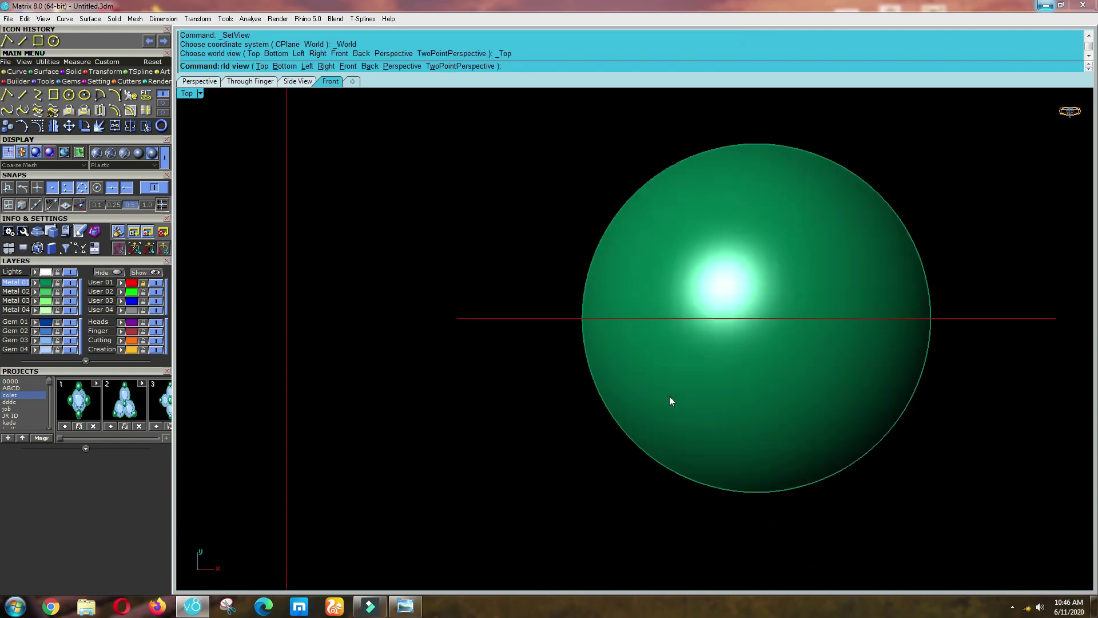
{"action": "scroll", "coordinate": [669, 395], "scroll_direction": "down", "scroll_amount": 4}
{"action": "left_click", "coordinate": [694, 299]}
{"action": "scroll", "coordinate": [692, 298], "scroll_direction": "up", "scroll_amount": 3}
{"action": "left_click", "coordinate": [529, 271]}
{"action": "scroll", "coordinate": [711, 331], "scroll_direction": "down", "scroll_amount": 1}
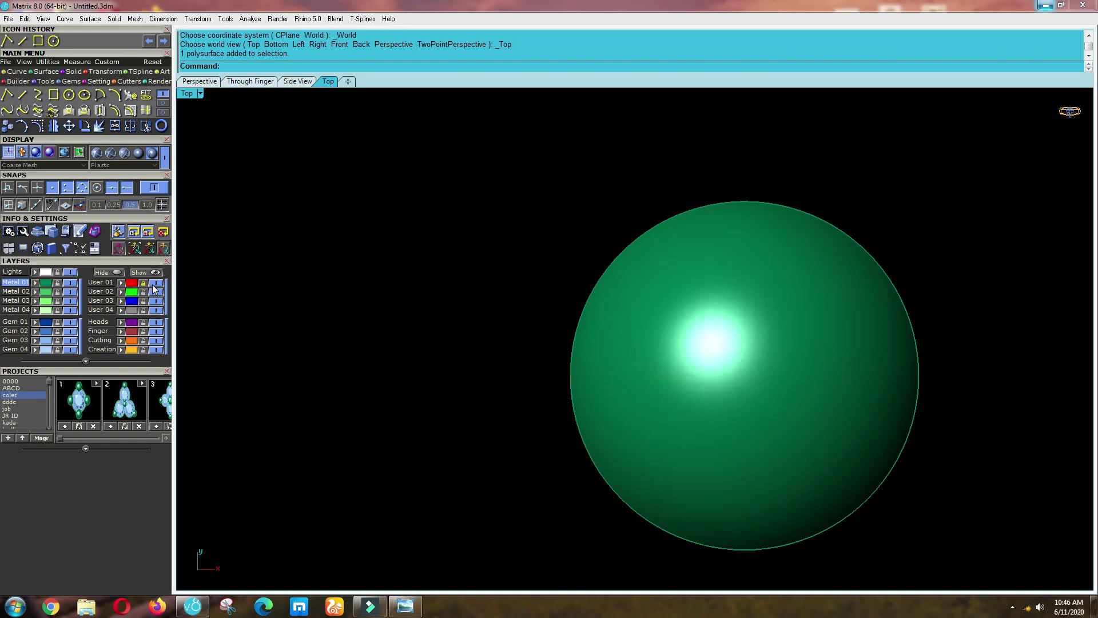
{"action": "scroll", "coordinate": [707, 344], "scroll_direction": "down", "scroll_amount": 2}
Start Gem on Surface on the dome shell and set the gem scale to 1.4.
{"action": "left_click", "coordinate": [705, 352]}
{"action": "scroll", "coordinate": [752, 356], "scroll_direction": "up", "scroll_amount": 2}
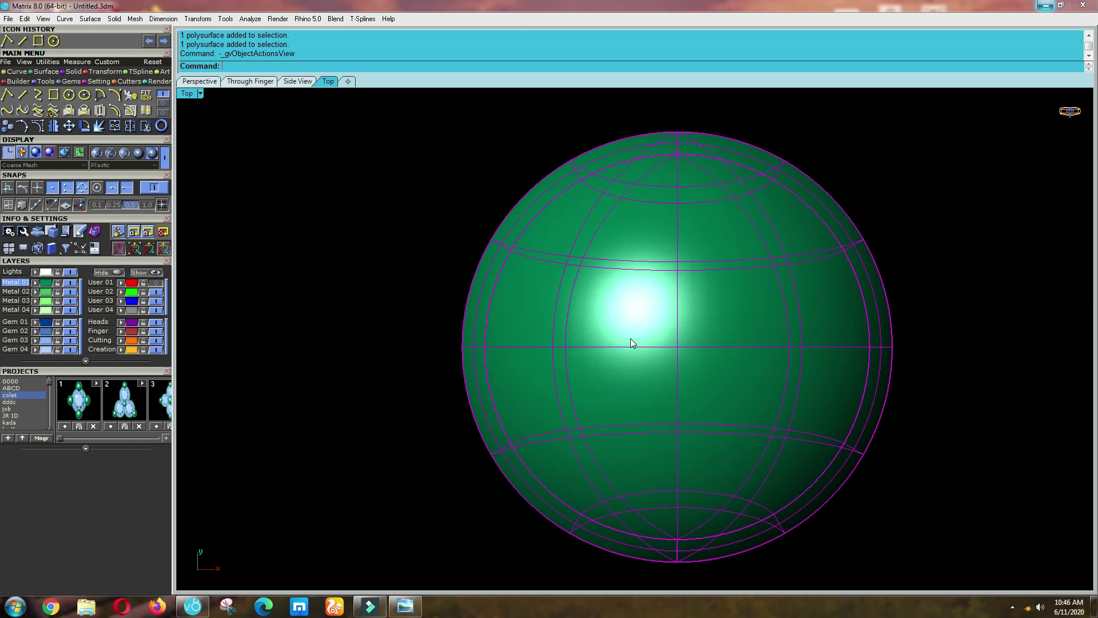
{"action": "key", "text": "F6"}
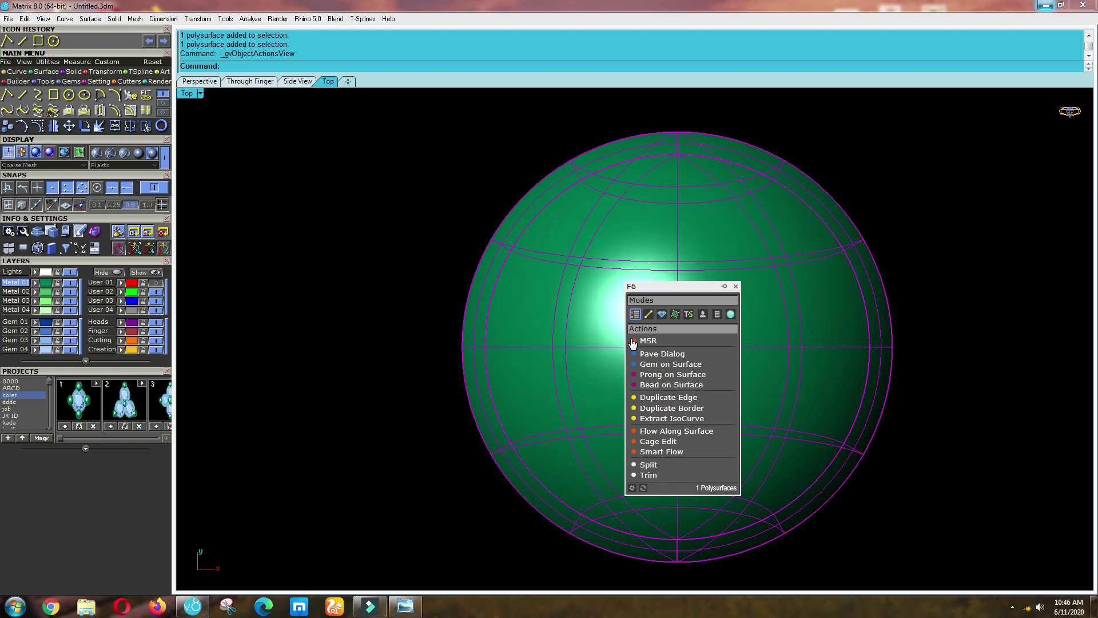
{"action": "left_click", "coordinate": [658, 365]}
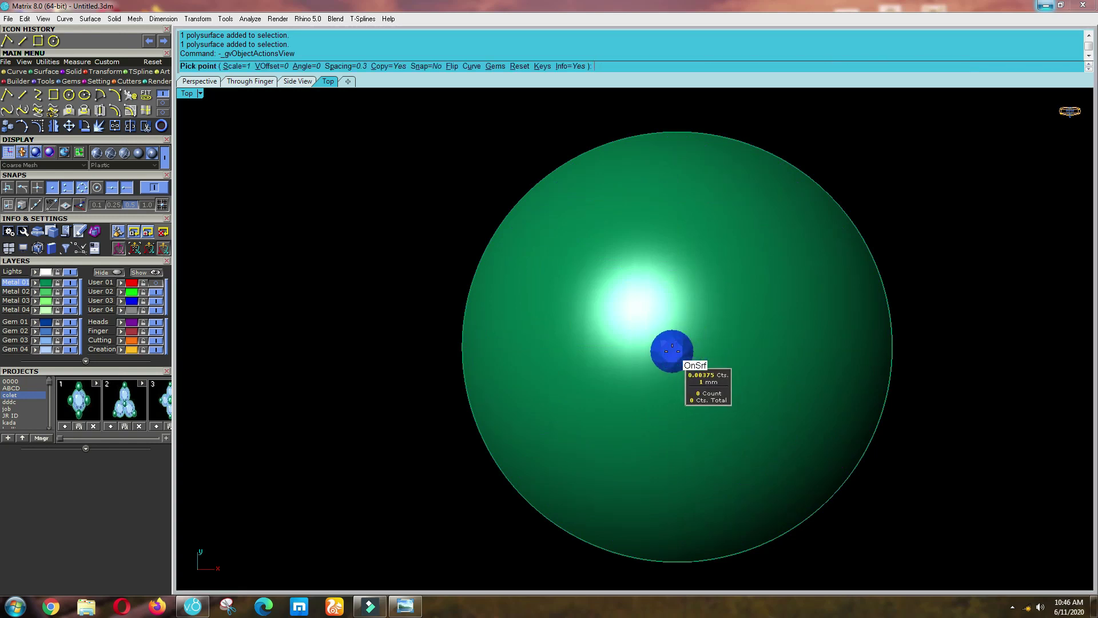
{"action": "key", "text": "F6"}
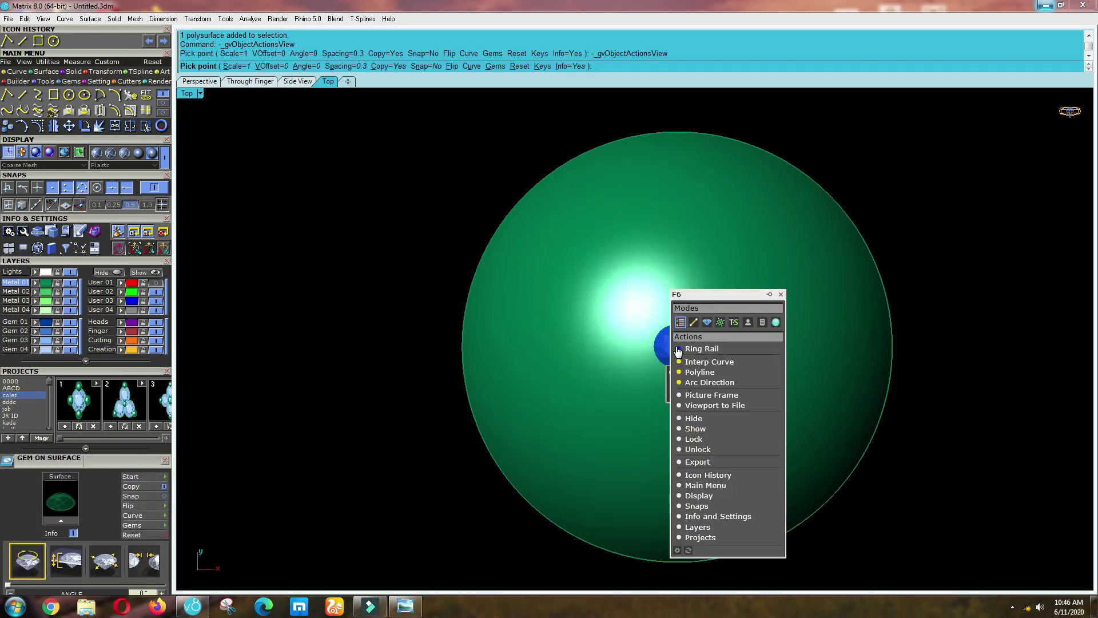
{"action": "left_click", "coordinate": [783, 295]}
{"action": "scroll", "coordinate": [652, 346], "scroll_direction": "up", "scroll_amount": 2}
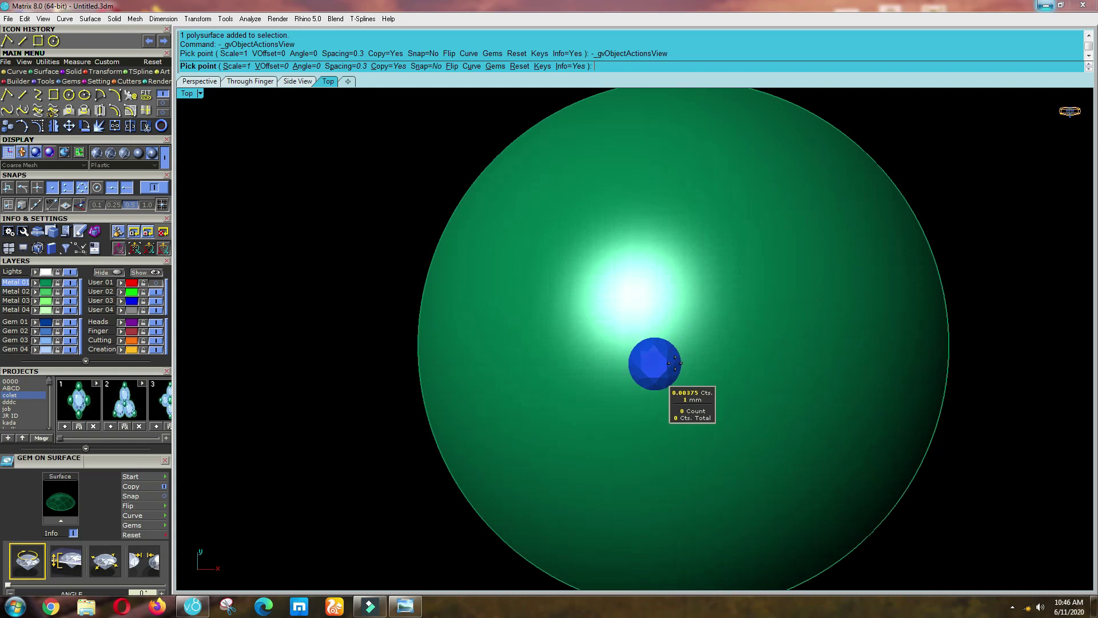
{"action": "key", "text": "Up"}
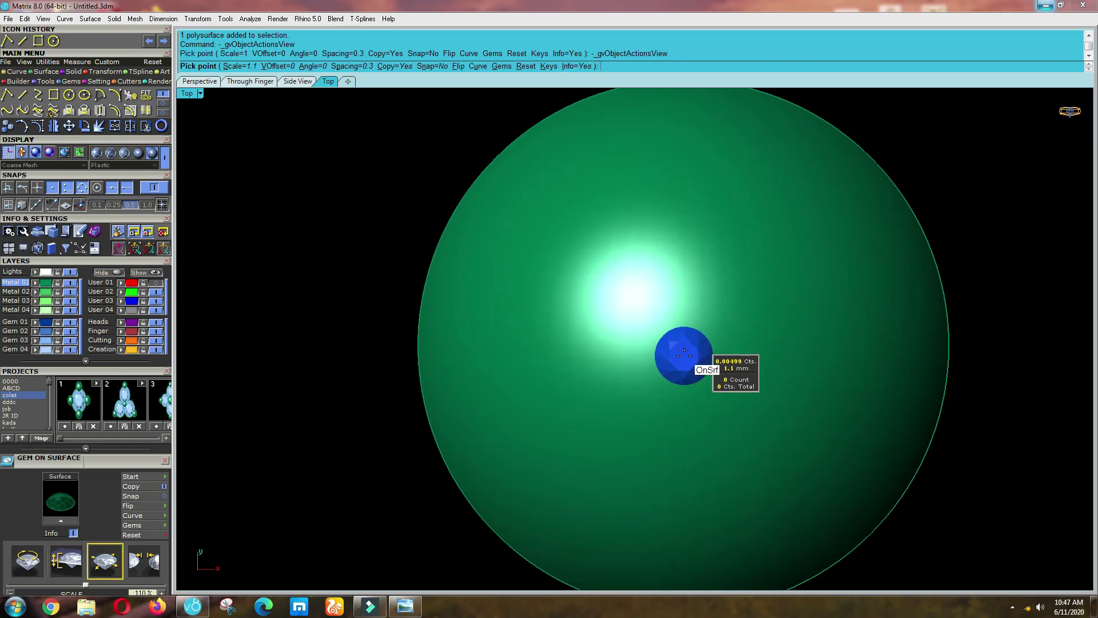
{"action": "scroll", "coordinate": [684, 353], "scroll_direction": "up", "scroll_amount": 1, "text": "ctrl"}
{"action": "scroll", "coordinate": [680, 357], "scroll_direction": "down", "scroll_amount": 1}
{"action": "scroll", "coordinate": [679, 359], "scroll_direction": "up", "scroll_amount": 1, "text": "ctrl"}
{"action": "scroll", "coordinate": [680, 358], "scroll_direction": "up", "scroll_amount": 1}
{"action": "scroll", "coordinate": [681, 358], "scroll_direction": "up", "scroll_amount": 1}
{"action": "scroll", "coordinate": [682, 359], "scroll_direction": "up", "scroll_amount": 1, "text": "ctrl"}
{"action": "scroll", "coordinate": [685, 359], "scroll_direction": "down", "scroll_amount": 1}
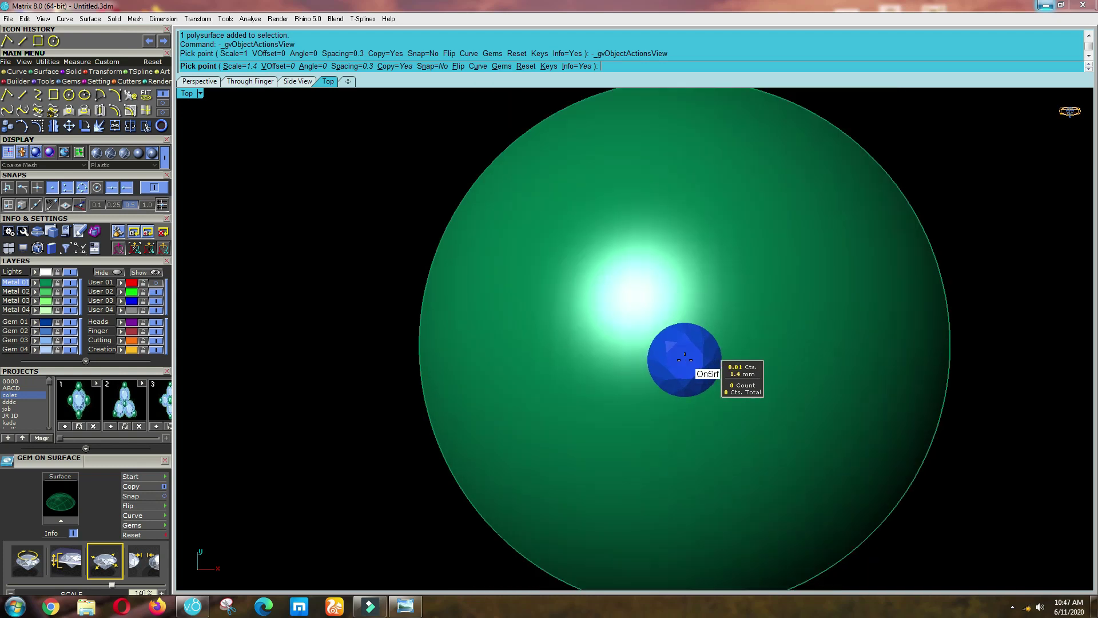
Show the grid and wireframe display, and place one 1.4 mm round gem at the dome's centre on the origin.
{"action": "key", "text": "F7"}
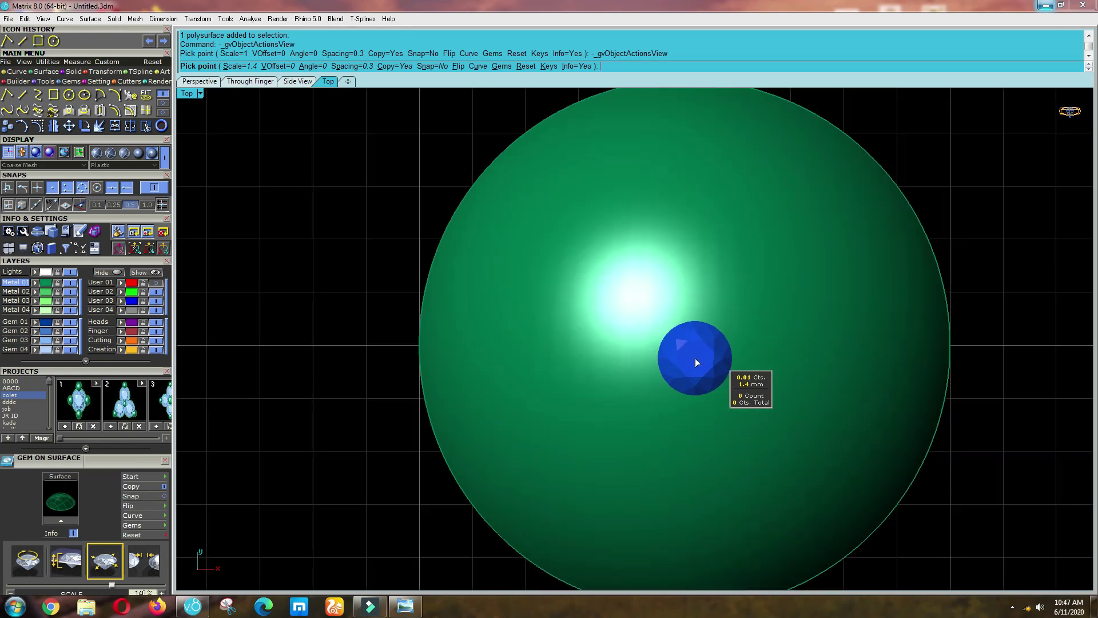
{"action": "scroll", "coordinate": [689, 355], "scroll_direction": "down", "scroll_amount": 2}
{"action": "left_click", "coordinate": [164, 160]}
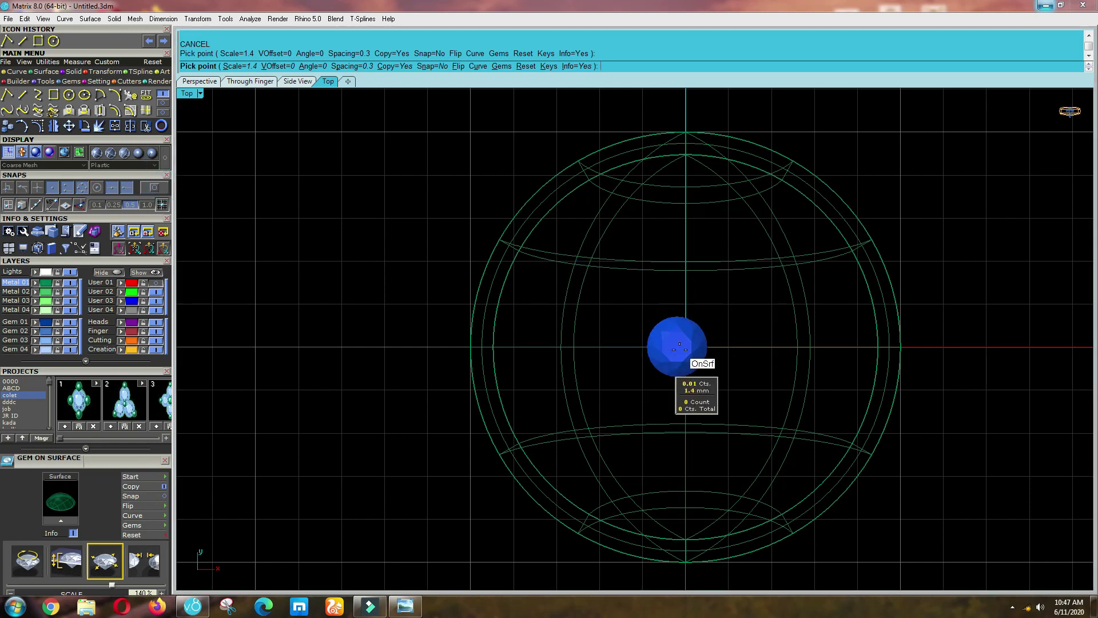
{"action": "scroll", "coordinate": [684, 348], "scroll_direction": "up", "scroll_amount": 3}
{"action": "scroll", "coordinate": [683, 347], "scroll_direction": "up", "scroll_amount": 5}
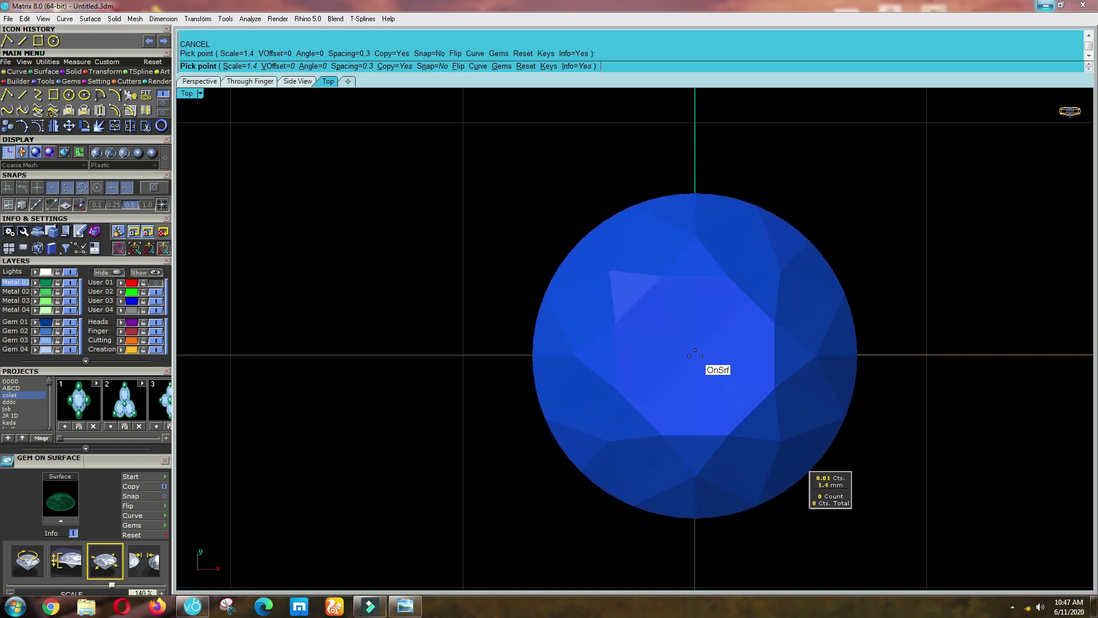
{"action": "left_click", "coordinate": [695, 355]}
{"action": "right_click", "coordinate": [651, 344]}
{"action": "scroll", "coordinate": [633, 342], "scroll_direction": "down", "scroll_amount": 5}
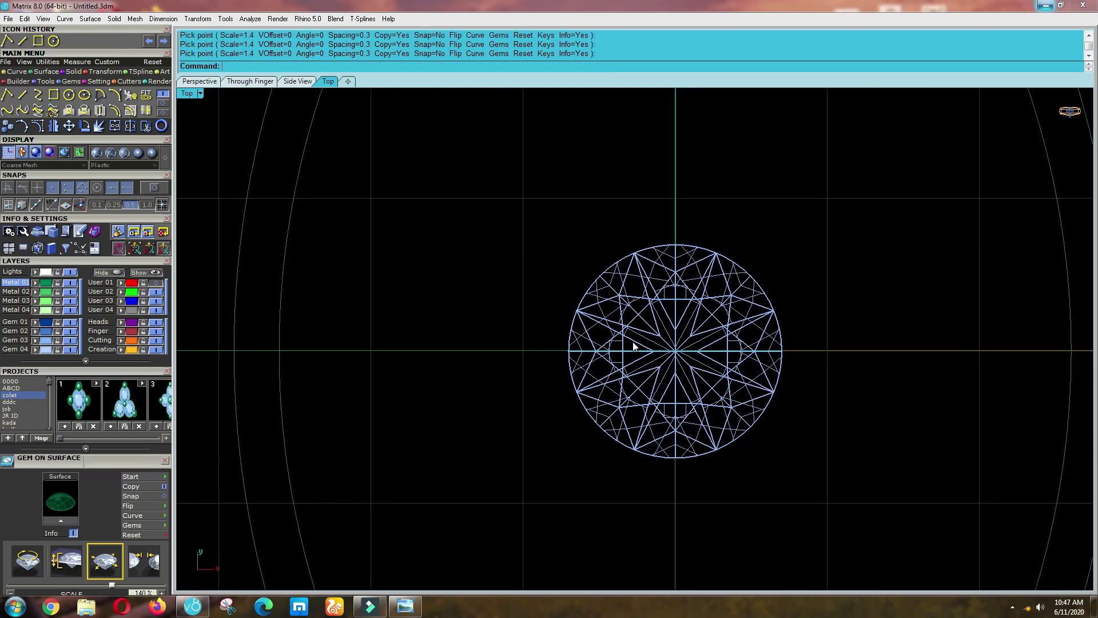
Shade the model again and check in the Front view how the centre gem sits on the dome.
{"action": "left_click", "coordinate": [151, 155]}
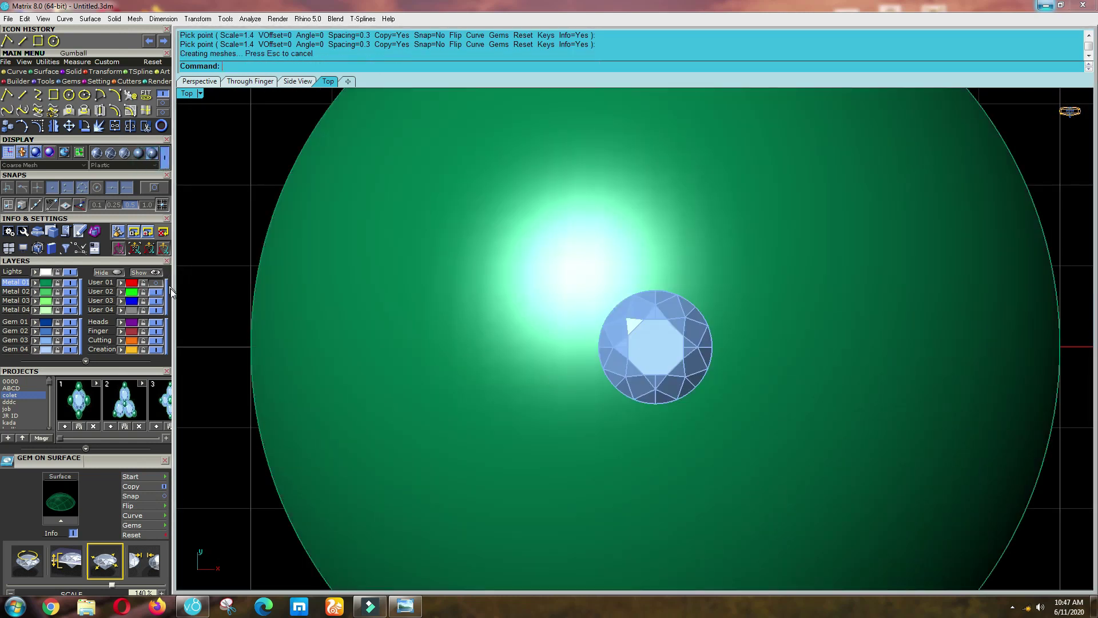
{"action": "scroll", "coordinate": [642, 365], "scroll_direction": "down", "scroll_amount": 5}
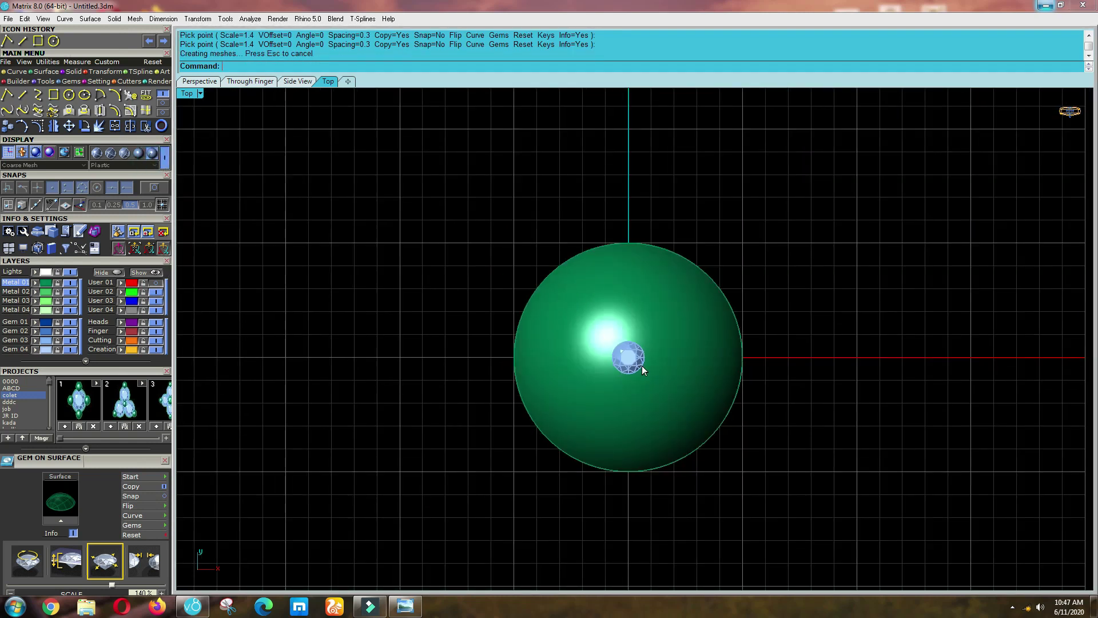
{"action": "key", "text": "Escape"}
{"action": "scroll", "coordinate": [638, 366], "scroll_direction": "up", "scroll_amount": 6}
{"action": "right_click_drag", "start_coordinate": [629, 378], "coordinate": [625, 332], "text": "ctrl+shift"}
{"action": "key", "text": "F2"}
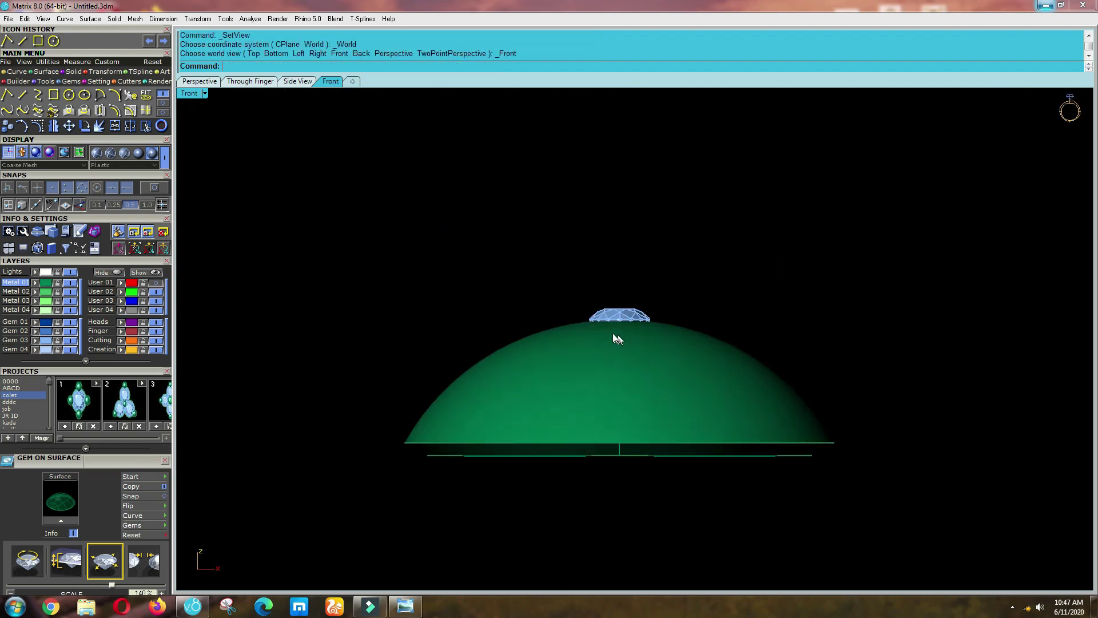
Return to the Top view and restart Gem on Surface on the dome shell with 0.2 spacing and snapping enabled.
{"action": "scroll", "coordinate": [603, 327], "scroll_direction": "up", "scroll_amount": 2}
{"action": "scroll", "coordinate": [603, 323], "scroll_direction": "up", "scroll_amount": 3}
{"action": "scroll", "coordinate": [623, 317], "scroll_direction": "down", "scroll_amount": 5}
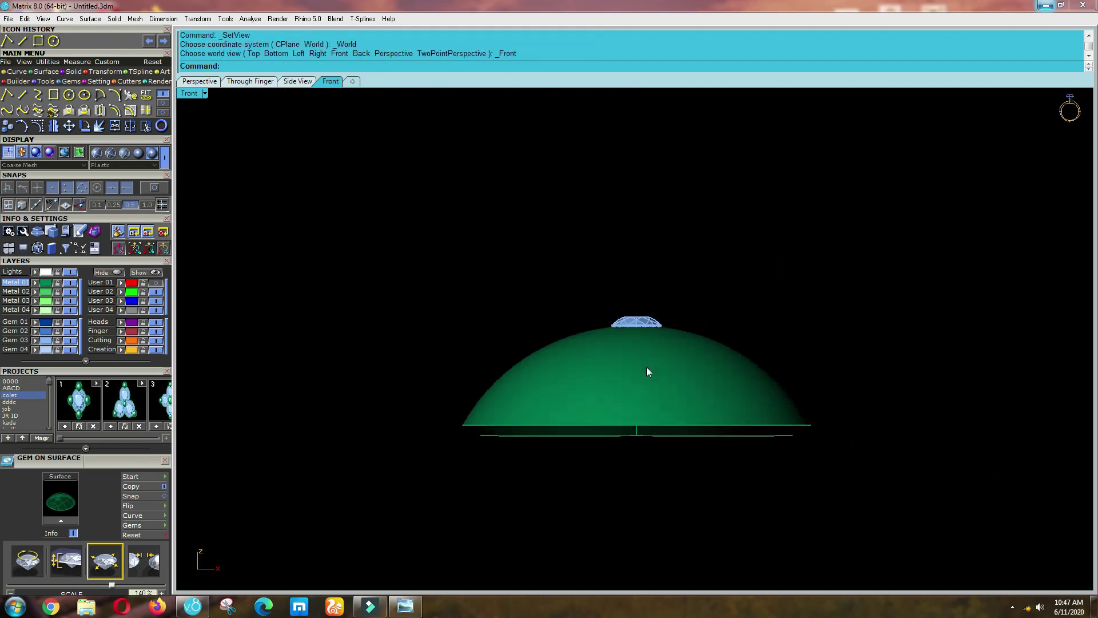
{"action": "key", "text": "ctrl+F1"}
{"action": "left_click", "coordinate": [610, 282]}
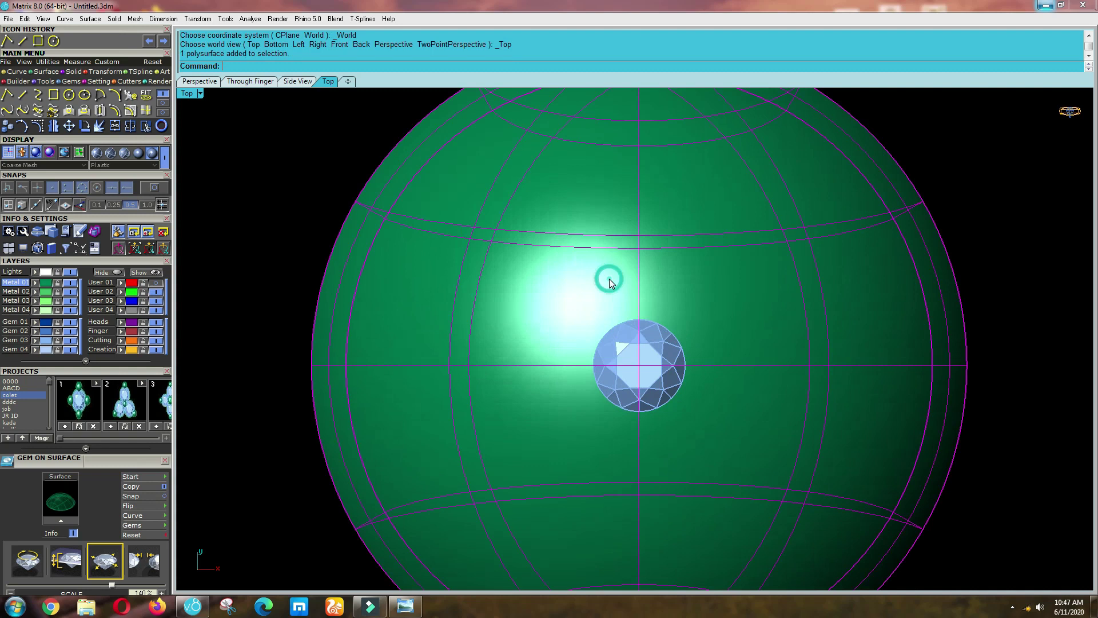
{"action": "right_click", "coordinate": [610, 280]}
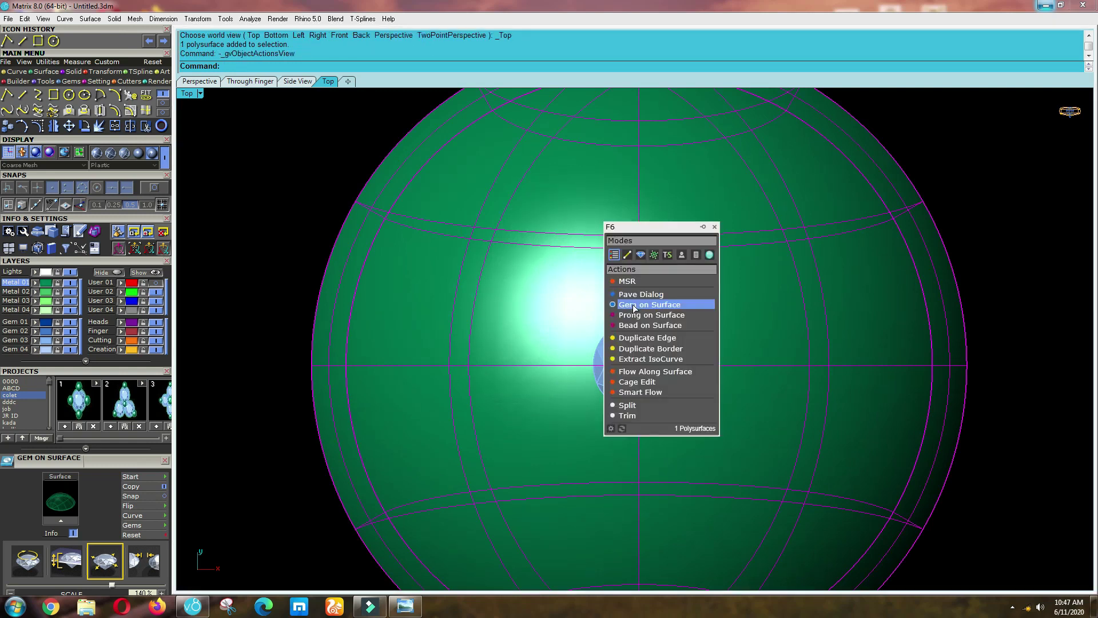
{"action": "left_click", "coordinate": [634, 309]}
{"action": "scroll", "coordinate": [632, 270], "scroll_direction": "up", "scroll_amount": 4}
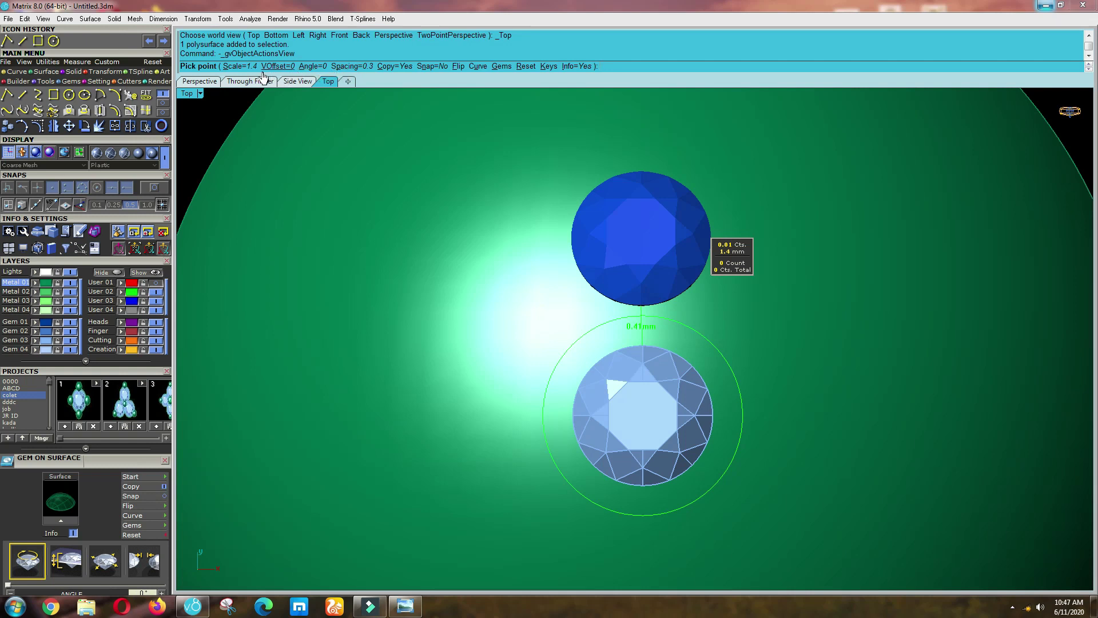
{"action": "left_click", "coordinate": [342, 68]}
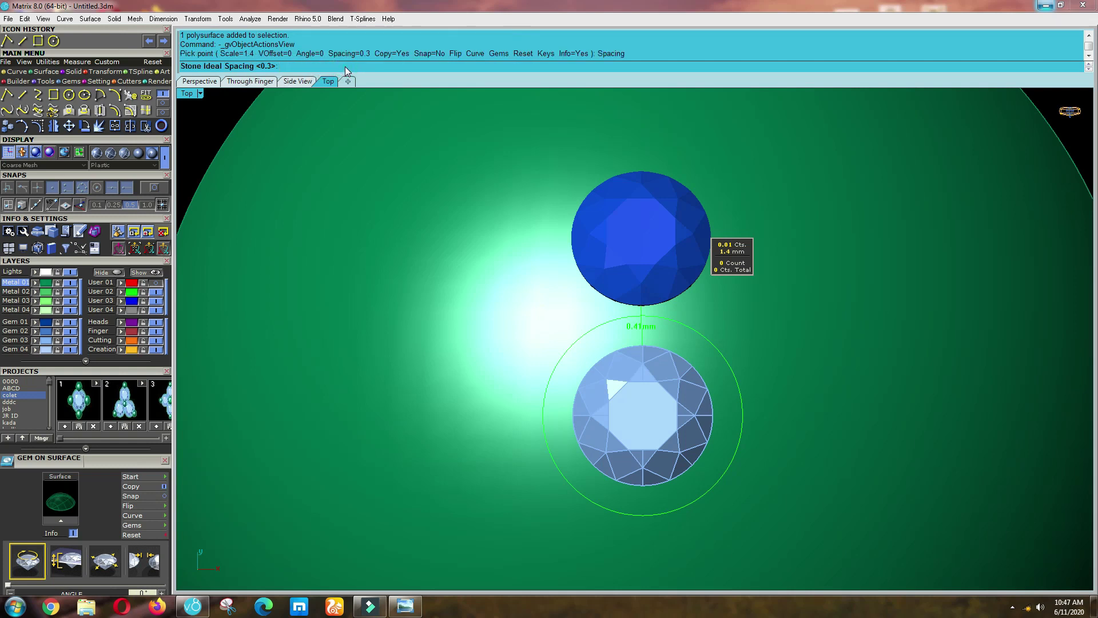
{"action": "type", "text": ".2"}
{"action": "key", "text": "Return"}
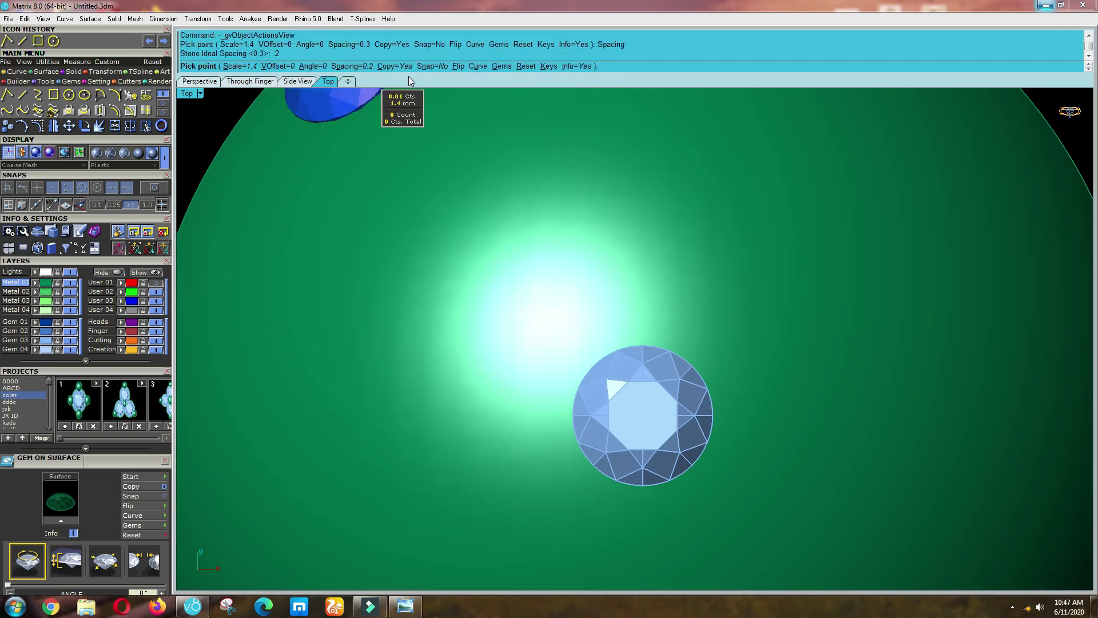
{"action": "left_click", "coordinate": [427, 68]}
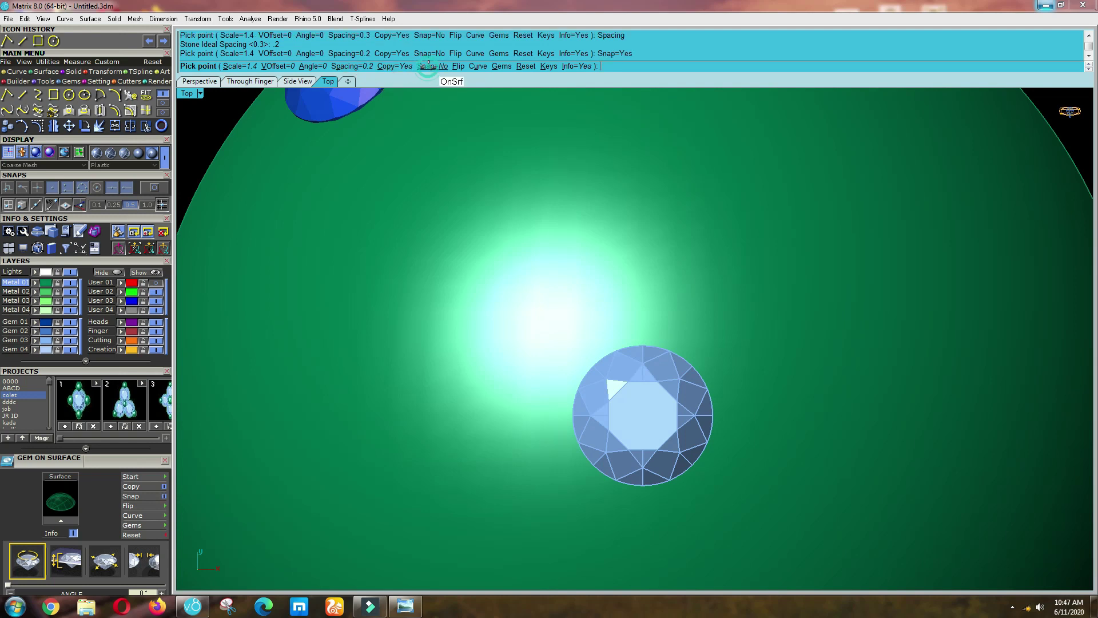
Place a 1.4 mm gem on the vertical axis directly above the centre gem, 0.2 mm away from it, and check it from the front.
{"action": "scroll", "coordinate": [645, 250], "scroll_direction": "up", "scroll_amount": 2}
{"action": "scroll", "coordinate": [645, 250], "scroll_direction": "up", "scroll_amount": 2}
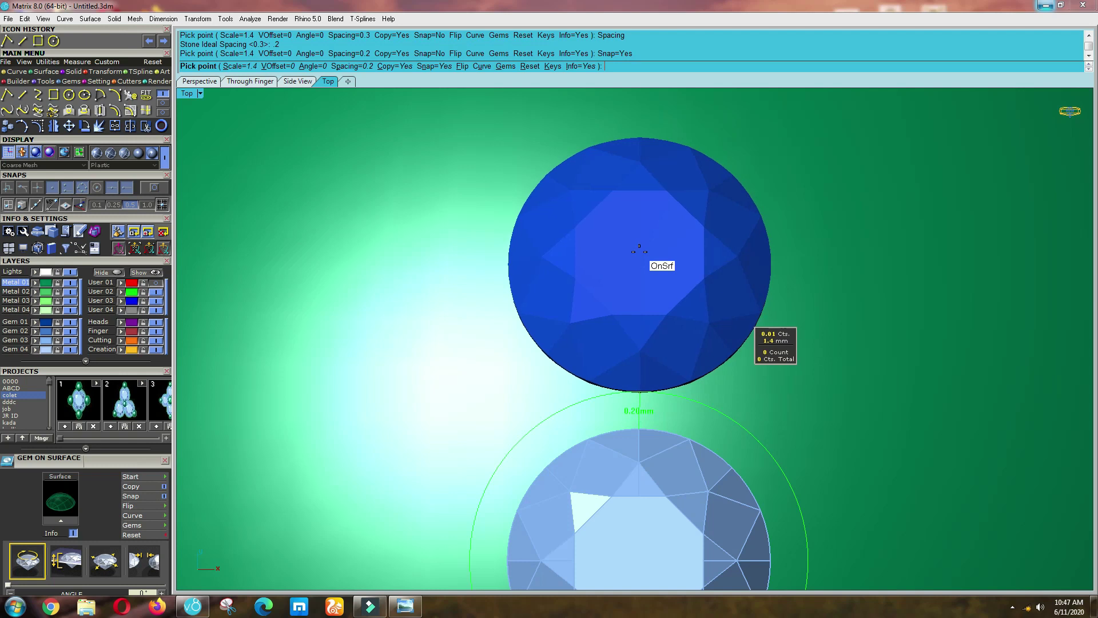
{"action": "left_click", "coordinate": [639, 252]}
{"action": "key", "text": "Return"}
{"action": "scroll", "coordinate": [654, 286], "scroll_direction": "down", "scroll_amount": 2}
{"action": "scroll", "coordinate": [654, 286], "scroll_direction": "down", "scroll_amount": 3}
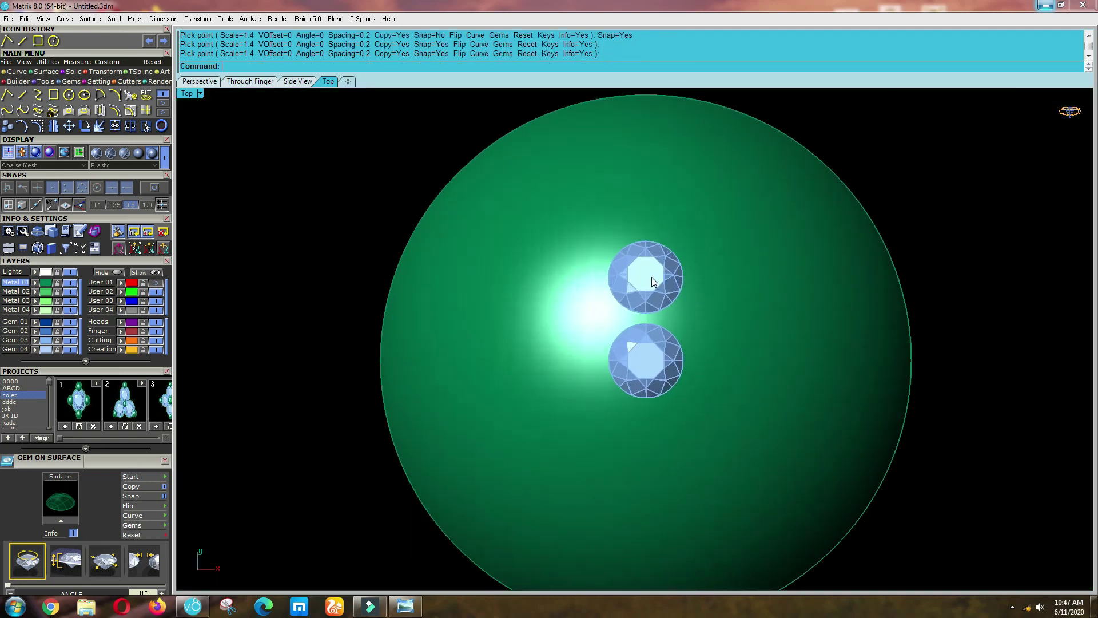
{"action": "key", "text": "ctrl+F3"}
{"action": "key", "text": "ctrl+F1"}
Polar-array the new gem around the origin as 6 items over 360 degrees to ring the centre gem.
{"action": "left_click", "coordinate": [635, 289]}
{"action": "left_click", "coordinate": [79, 82]}
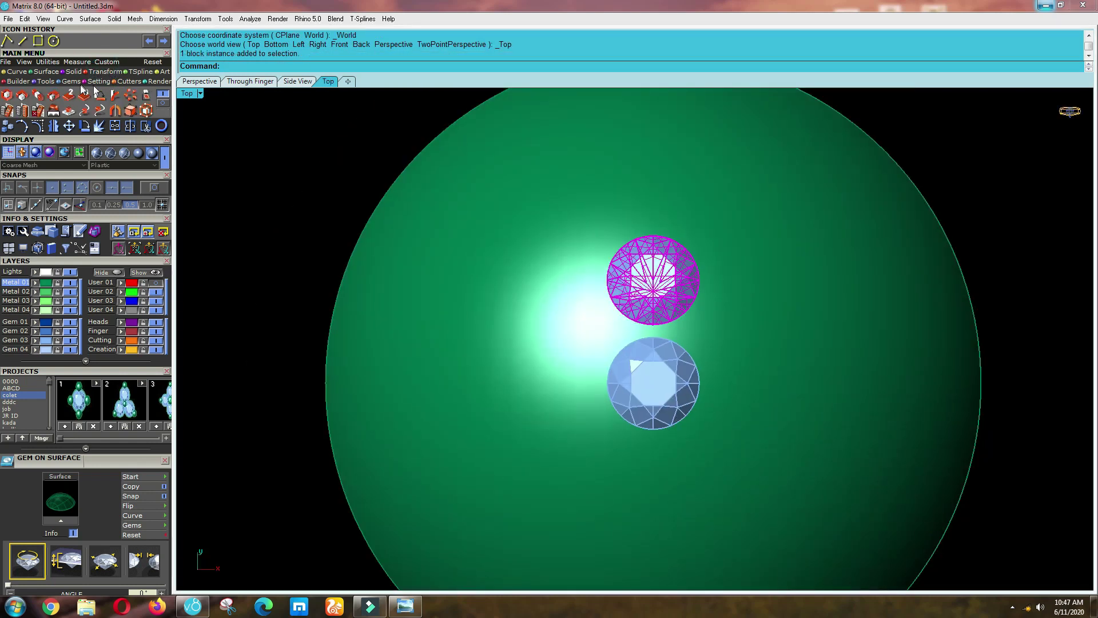
{"action": "left_click", "coordinate": [130, 96]}
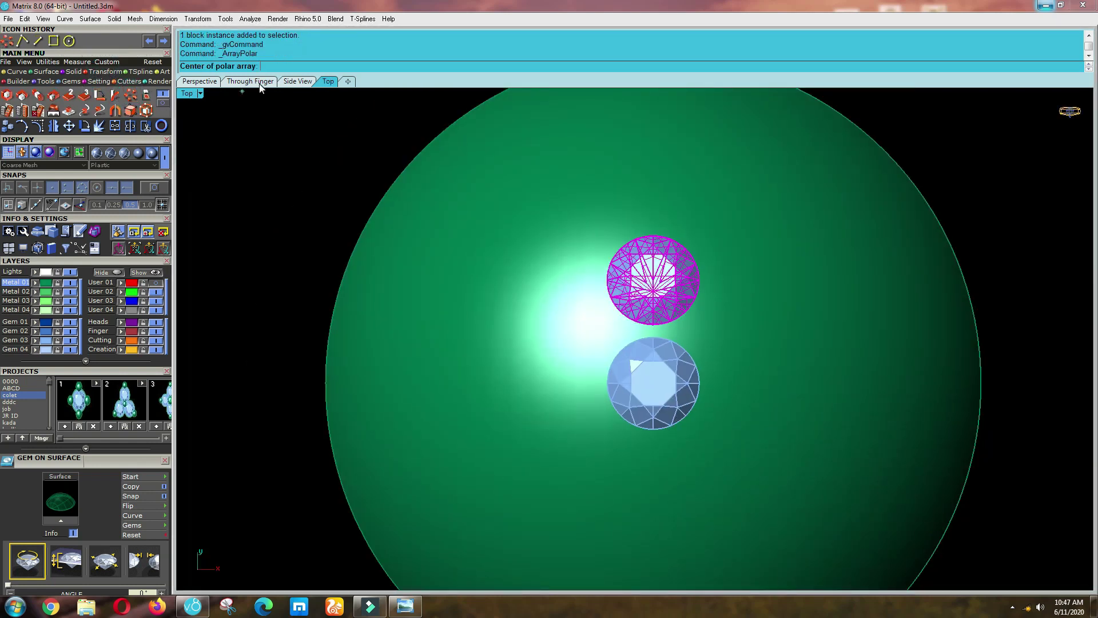
{"action": "scroll", "coordinate": [525, 299], "scroll_direction": "down", "scroll_amount": 4}
{"action": "type", "text": "0"}
{"action": "key", "text": "Return"}
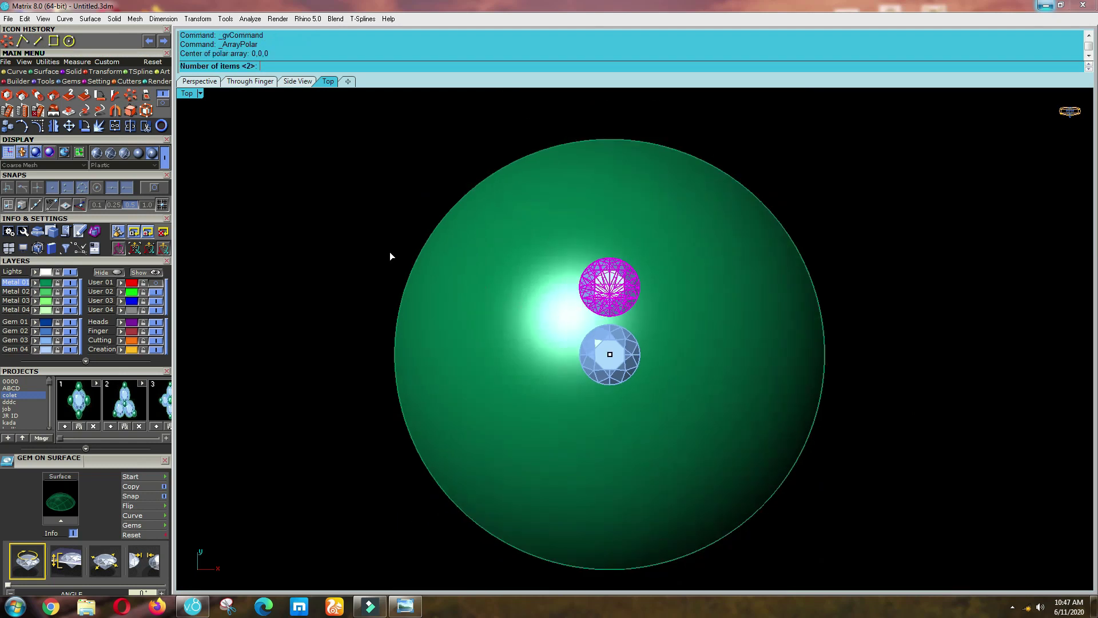
{"action": "type", "text": "6"}
{"action": "key", "text": "Return"}
{"action": "key", "text": "Return"}
{"action": "key", "text": "Return"}
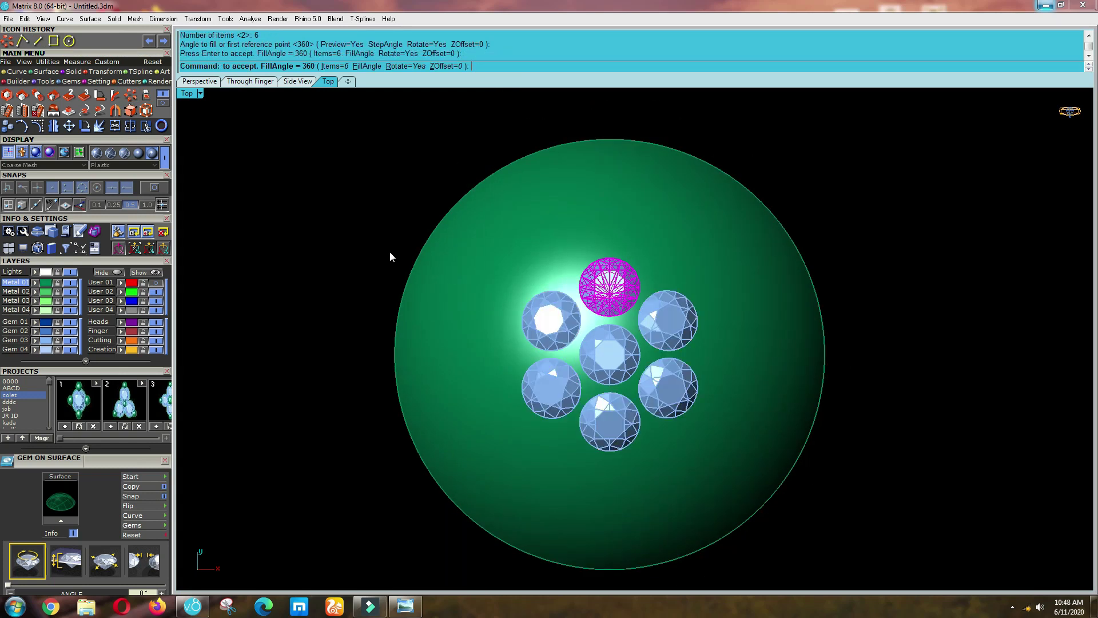
{"action": "scroll", "coordinate": [641, 302], "scroll_direction": "up", "scroll_amount": 5}
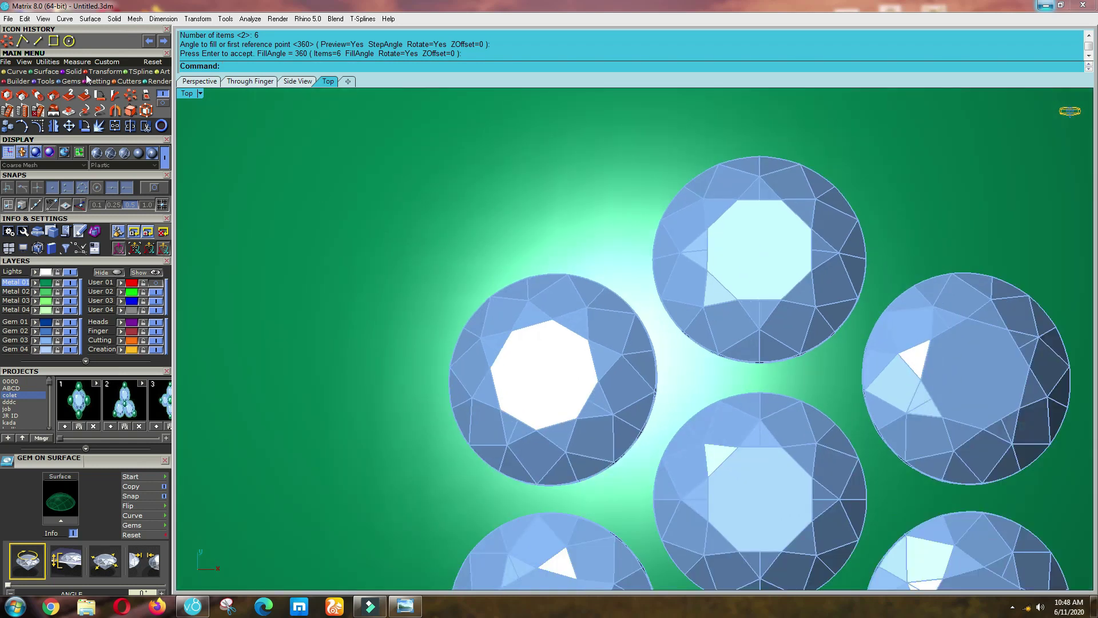
{"action": "left_click", "coordinate": [91, 73]}
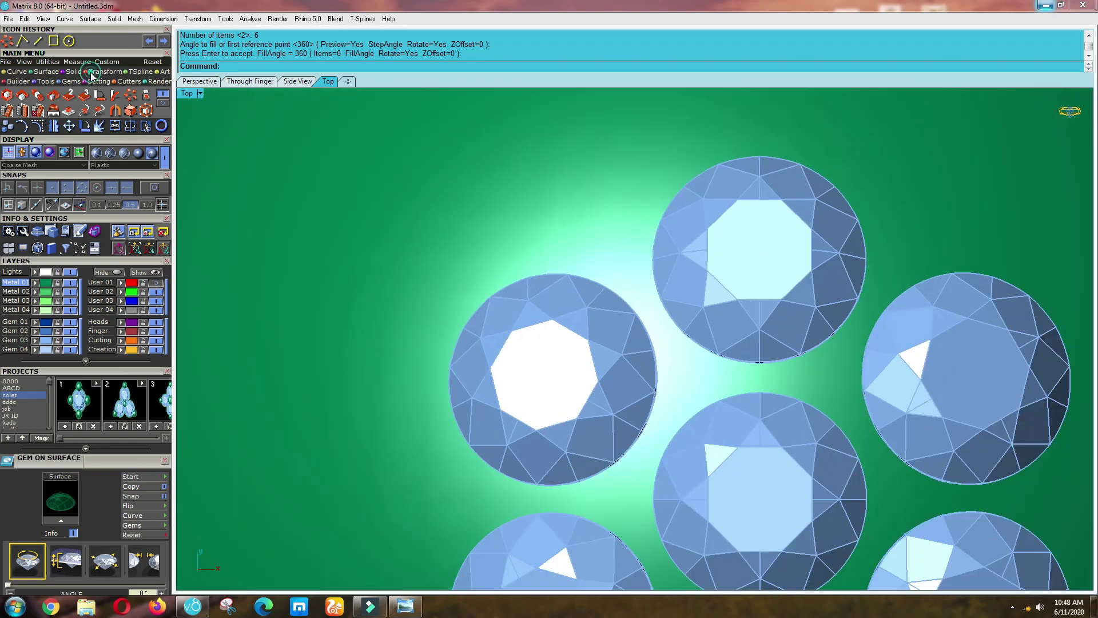
{"action": "left_click", "coordinate": [11, 74]}
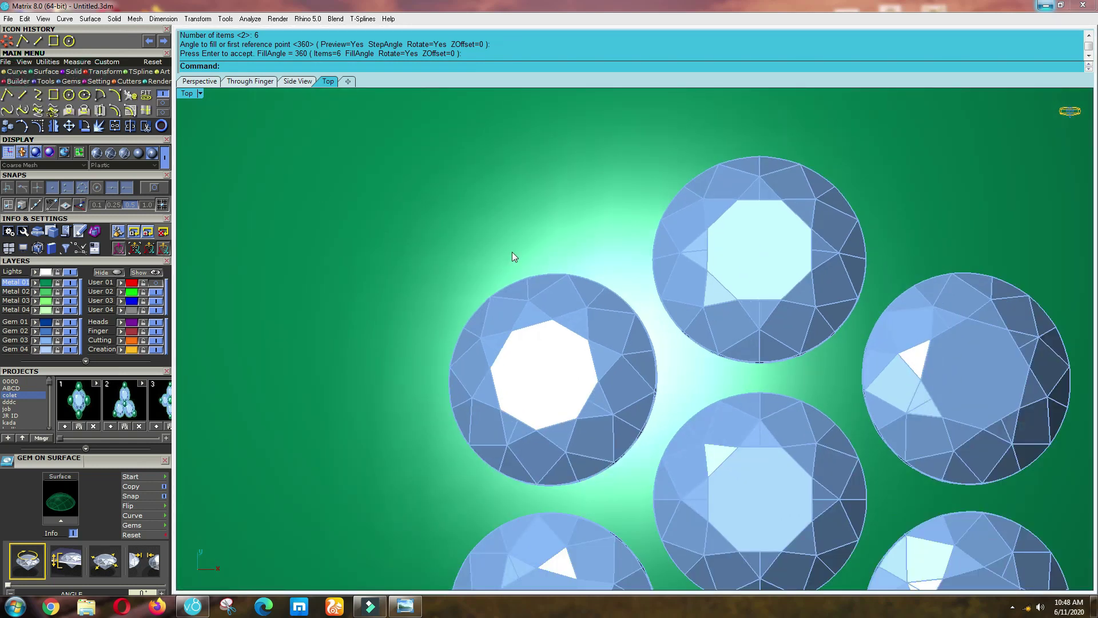
{"action": "scroll", "coordinate": [513, 219], "scroll_direction": "down", "scroll_amount": 2}
{"action": "left_click", "coordinate": [512, 218]}
{"action": "scroll", "coordinate": [559, 255], "scroll_direction": "down", "scroll_amount": 6}
{"action": "scroll", "coordinate": [540, 251], "scroll_direction": "down", "scroll_amount": 2}
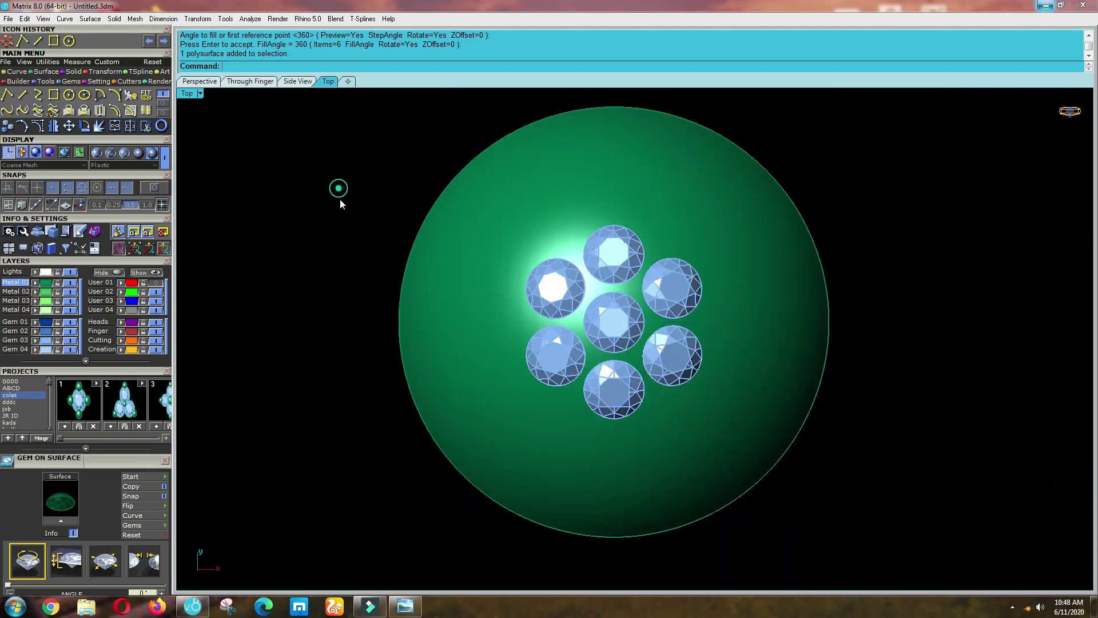
Switch to Windows Photo Viewer and examine the centre cluster's gem layout in the Capture1 top-view picture, returning to Matrix when done.
{"action": "left_click", "coordinate": [405, 606]}
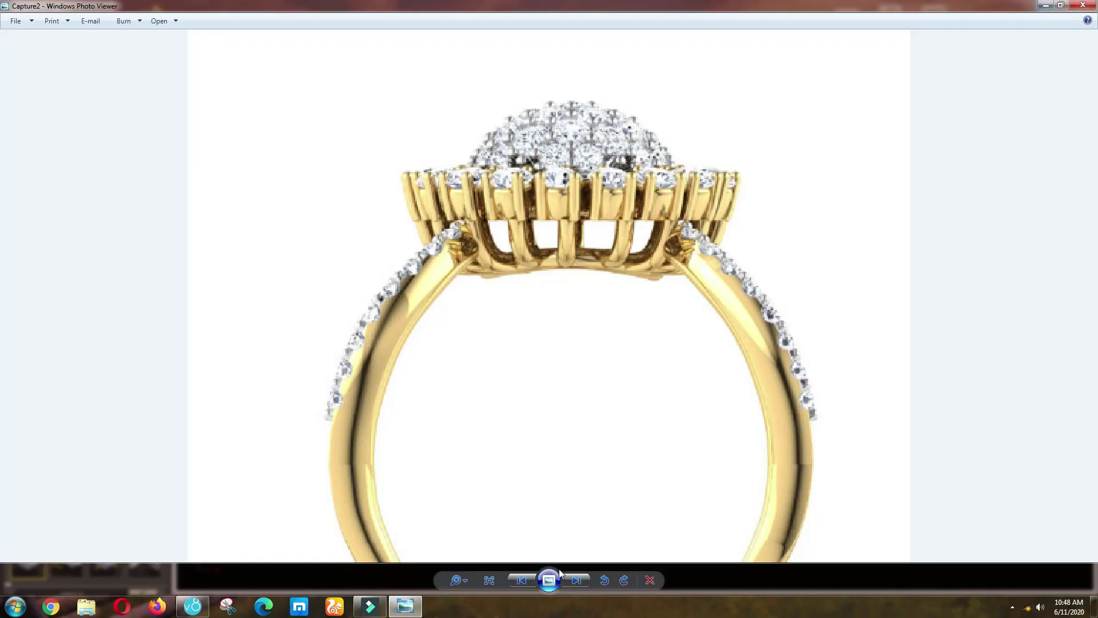
{"action": "left_click", "coordinate": [578, 581]}
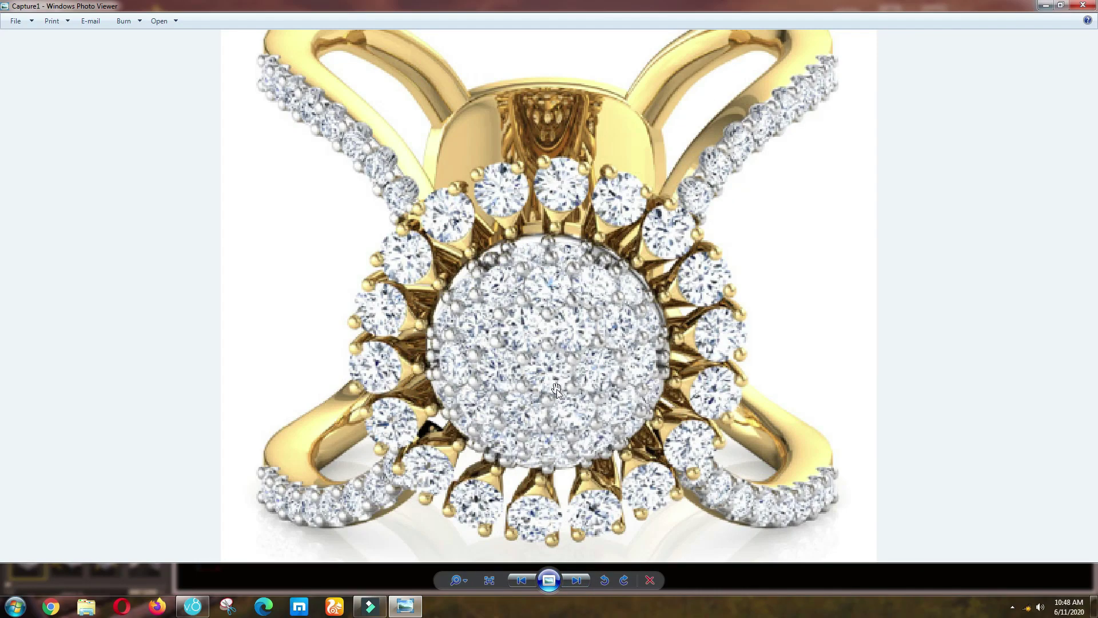
{"action": "scroll", "coordinate": [556, 384], "scroll_direction": "down", "scroll_amount": 2}
{"action": "left_click", "coordinate": [1043, 5]}
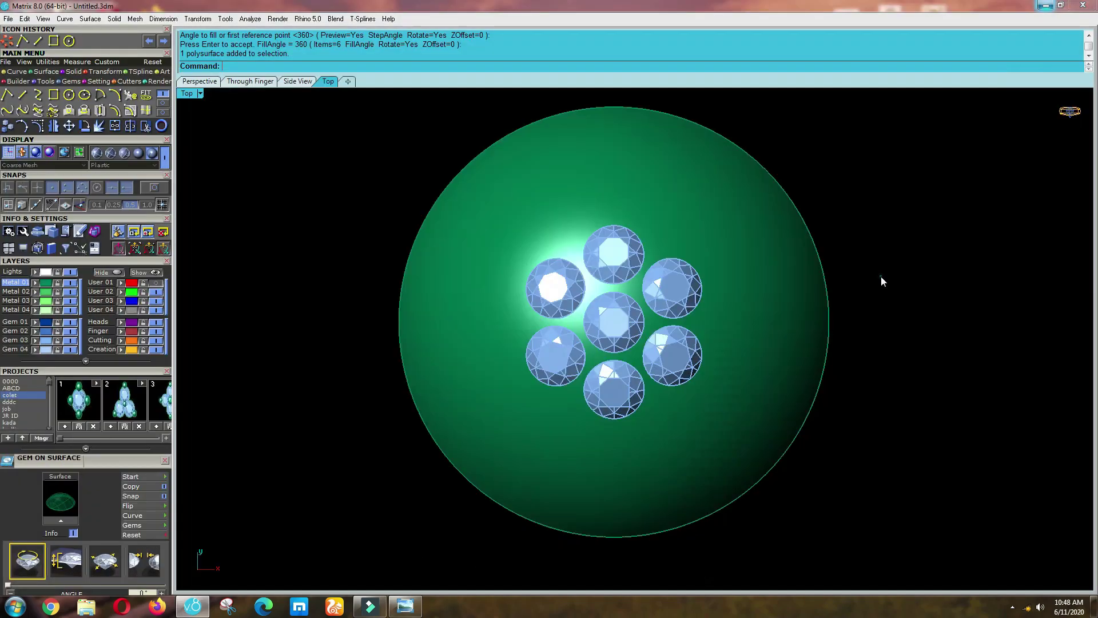
Restart Gem on Surface on the dome shell and place a 1.4 mm gem directly above the first ring's uppermost gem.
{"action": "scroll", "coordinate": [577, 194], "scroll_direction": "up", "scroll_amount": 3}
{"action": "left_click", "coordinate": [574, 198]}
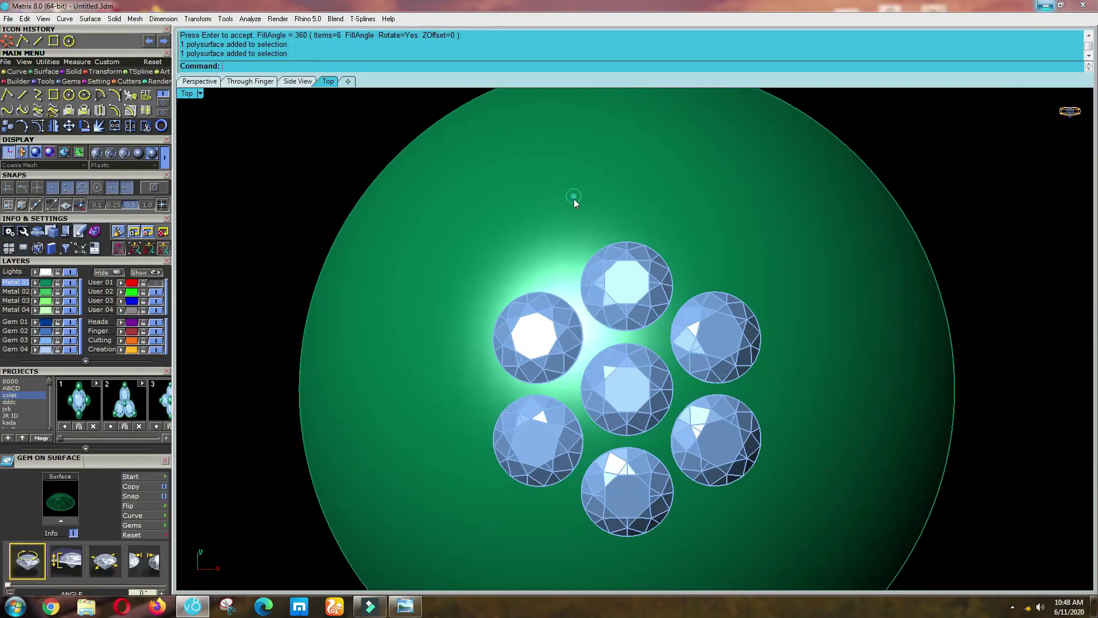
{"action": "left_click", "coordinate": [131, 476]}
{"action": "scroll", "coordinate": [570, 217], "scroll_direction": "up", "scroll_amount": 4}
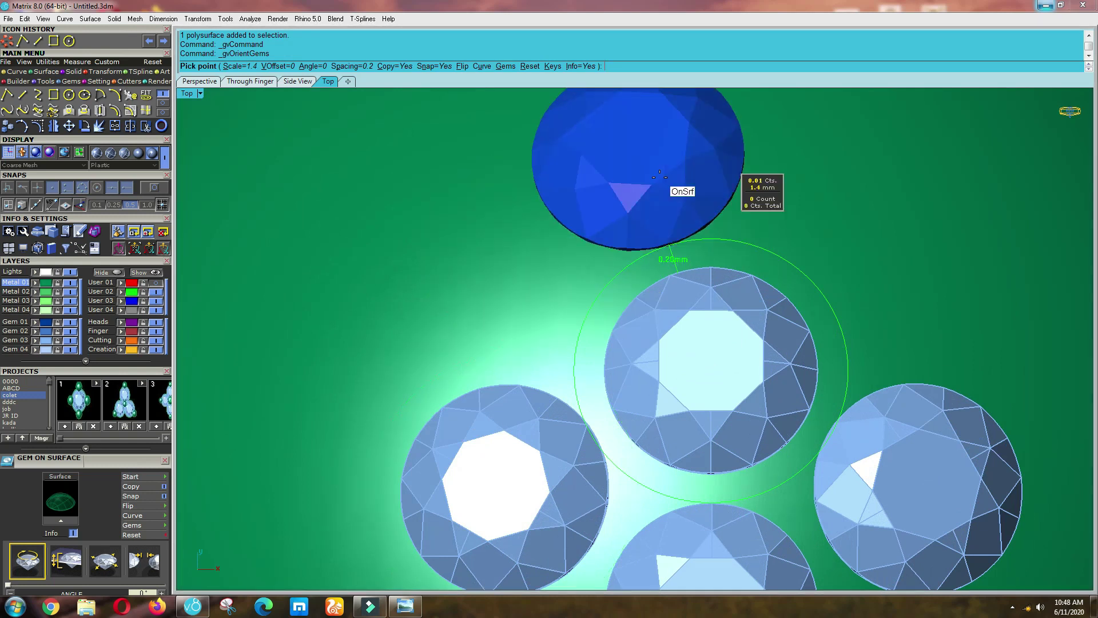
{"action": "left_click", "coordinate": [710, 164]}
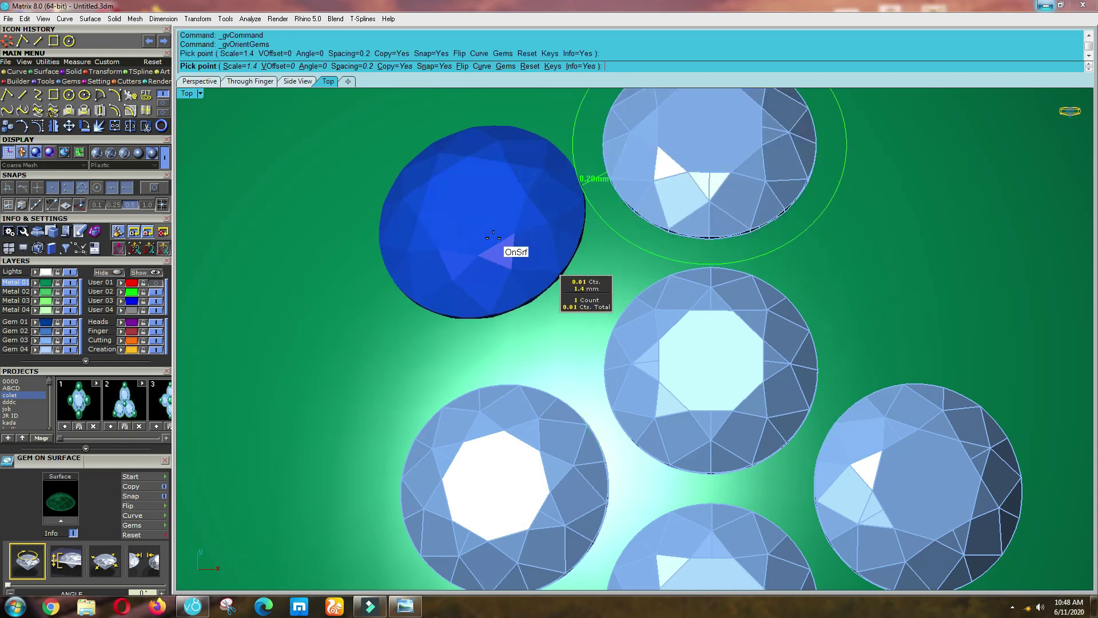
Switch to wireframe display and place a second-ring 1.4 mm gem above the first ring's upper-left gem, 0.2 mm from it.
{"action": "scroll", "coordinate": [504, 249], "scroll_direction": "up", "scroll_amount": 5}
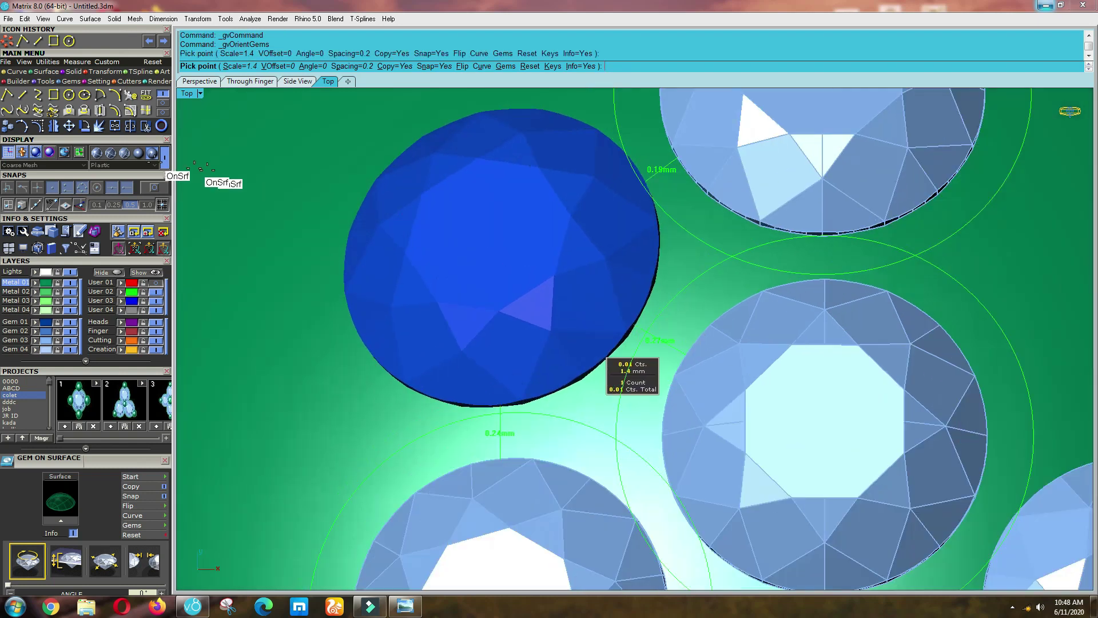
{"action": "left_click", "coordinate": [165, 159]}
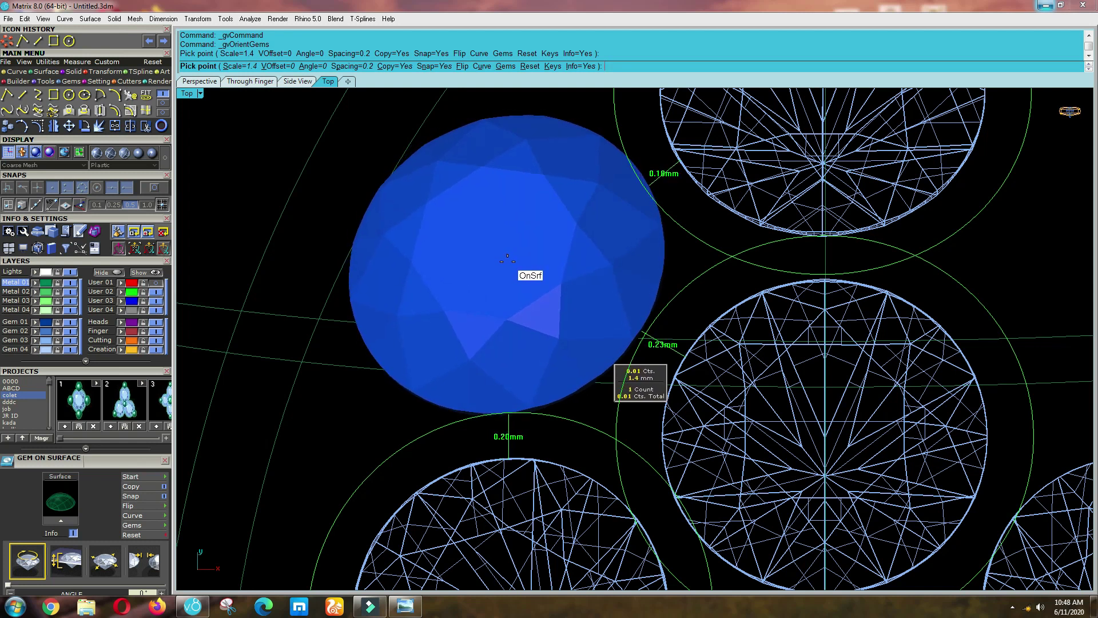
{"action": "left_click", "coordinate": [508, 261]}
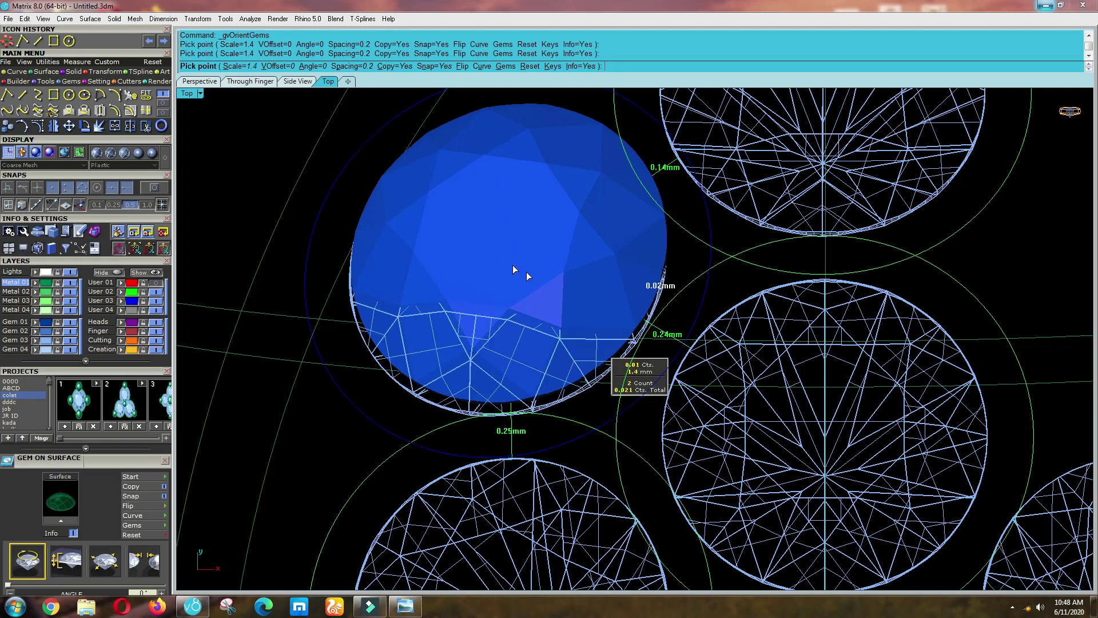
{"action": "key", "text": "Return"}
{"action": "scroll", "coordinate": [533, 291], "scroll_direction": "down", "scroll_amount": 5}
{"action": "scroll", "coordinate": [533, 291], "scroll_direction": "down", "scroll_amount": 2}
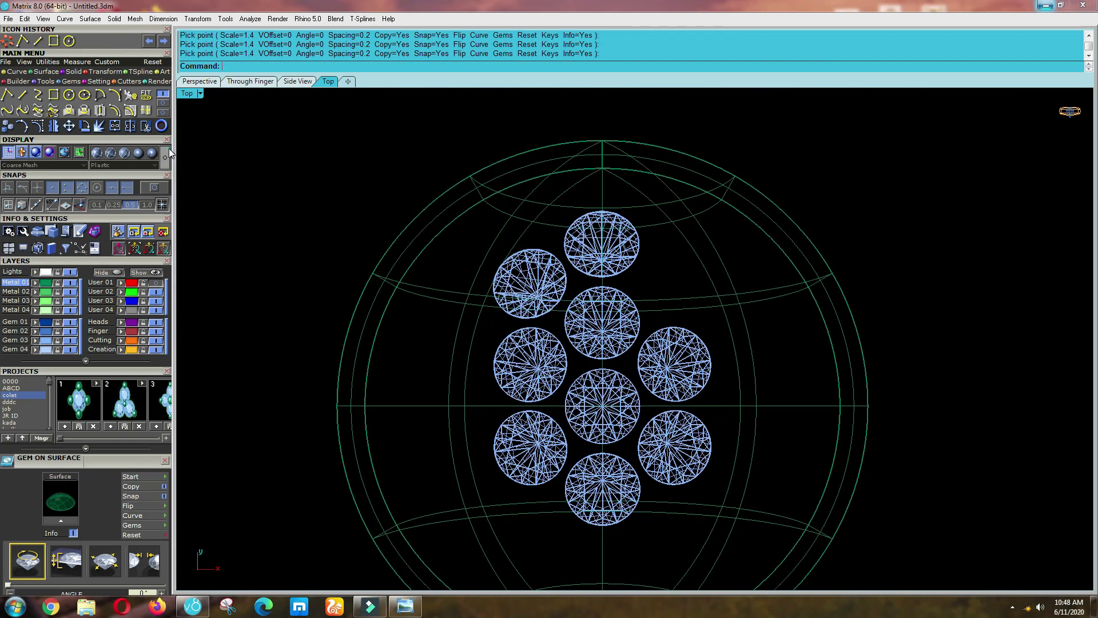
Shade the model and polar-array the upper-left second-ring gem around the origin as 6 items over 360 degrees.
{"action": "left_click", "coordinate": [152, 152]}
{"action": "left_click", "coordinate": [527, 290]}
{"action": "left_click", "coordinate": [113, 73]}
{"action": "left_click", "coordinate": [130, 96]}
{"action": "type", "text": "0"}
{"action": "key", "text": "Return"}
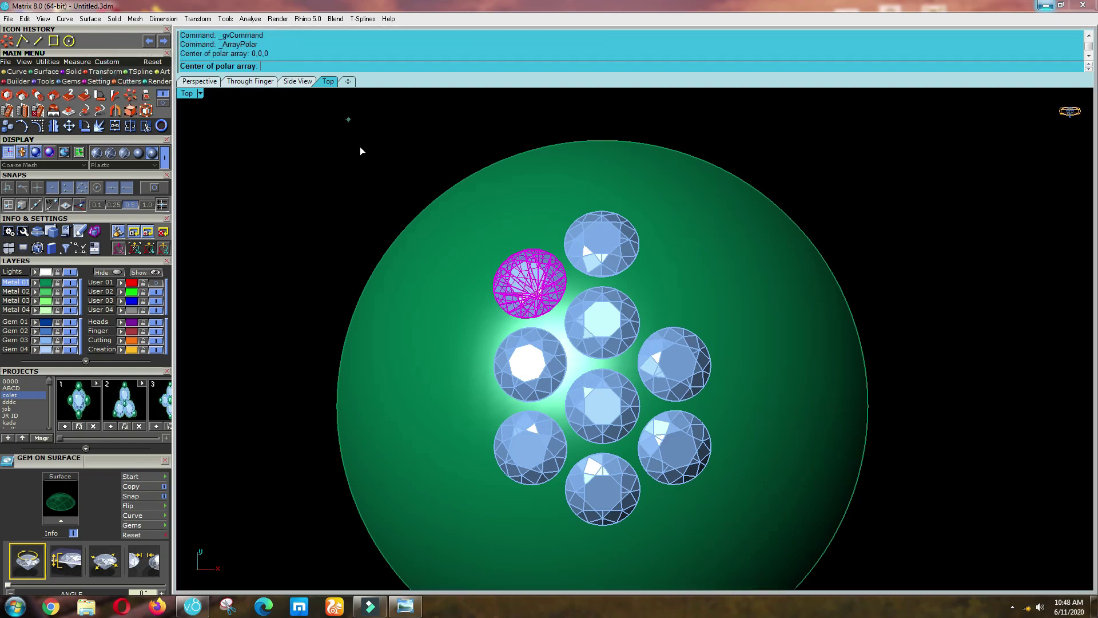
{"action": "key", "text": "Return"}
{"action": "key", "text": "Return"}
{"action": "key", "text": "Return"}
{"action": "left_click", "coordinate": [359, 151]}
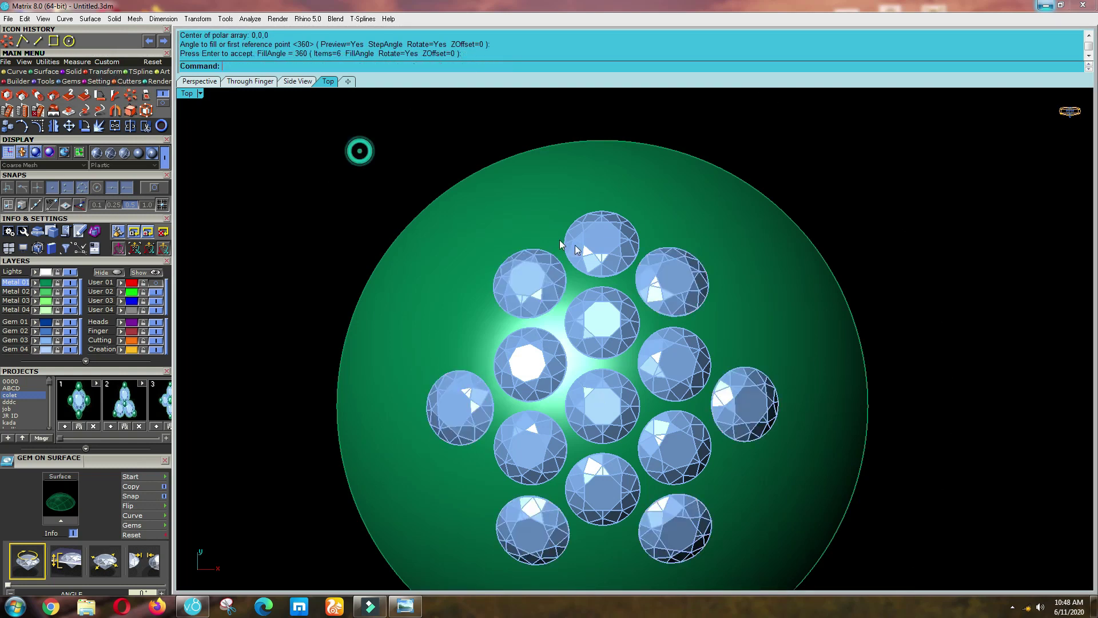
Polar-array the second ring's uppermost gem around the origin as 6 items over 360 degrees to complete the ring.
{"action": "left_click", "coordinate": [576, 247]}
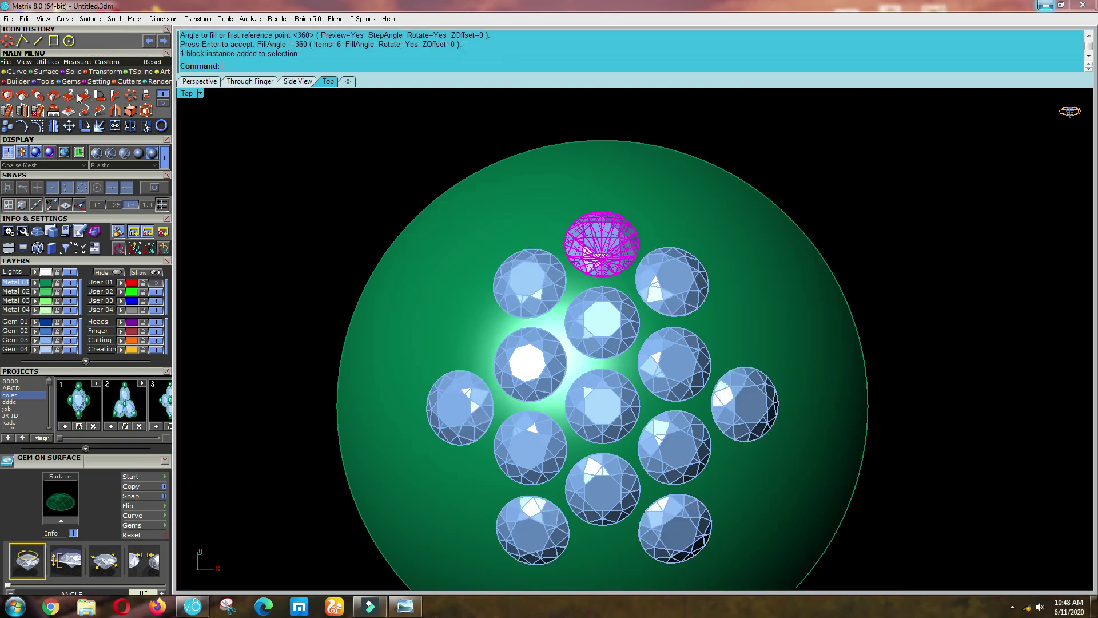
{"action": "left_click", "coordinate": [130, 96]}
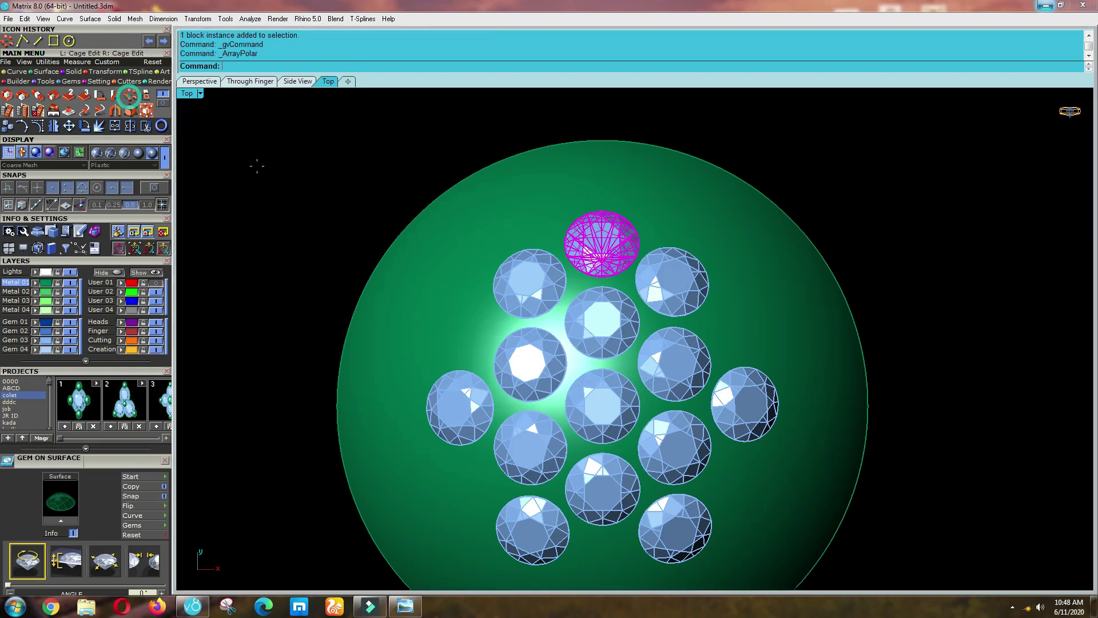
{"action": "key", "text": "Return"}
{"action": "right_click", "coordinate": [277, 187]}
{"action": "scroll", "coordinate": [544, 321], "scroll_direction": "down", "scroll_amount": 3}
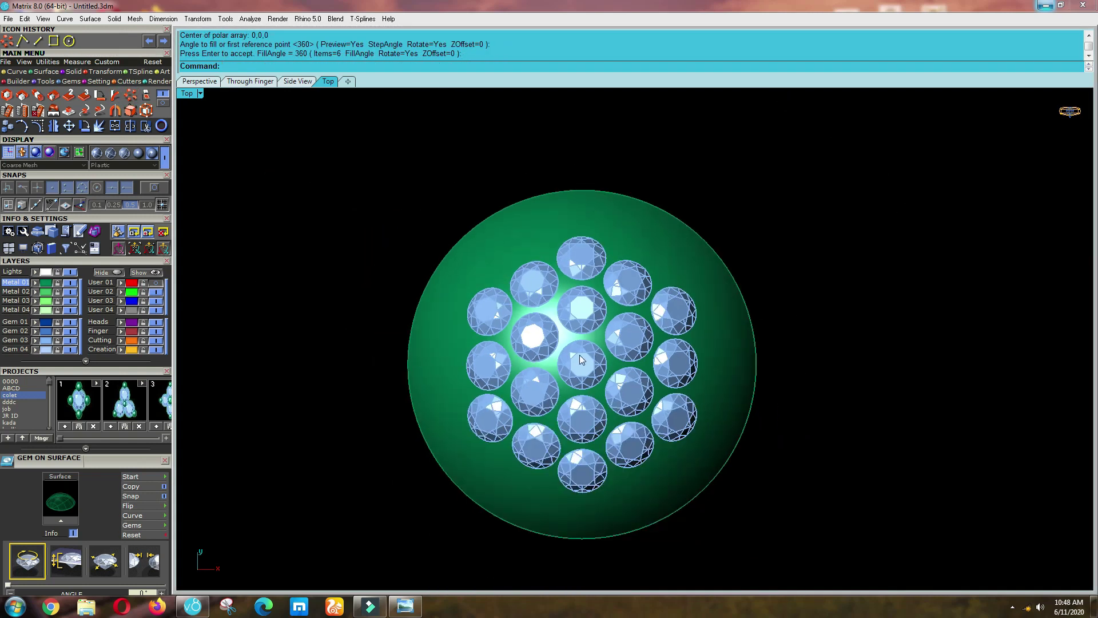
Examine from an oblique angle how the two gem rings sit on the dome, and return to the Top view.
{"action": "key", "text": "F2"}
{"action": "scroll", "coordinate": [554, 342], "scroll_direction": "up", "scroll_amount": 6}
{"action": "right_click_drag", "start_coordinate": [553, 342], "coordinate": [681, 411], "text": "ctrl+shift"}
{"action": "key", "text": "ctrl+F1"}
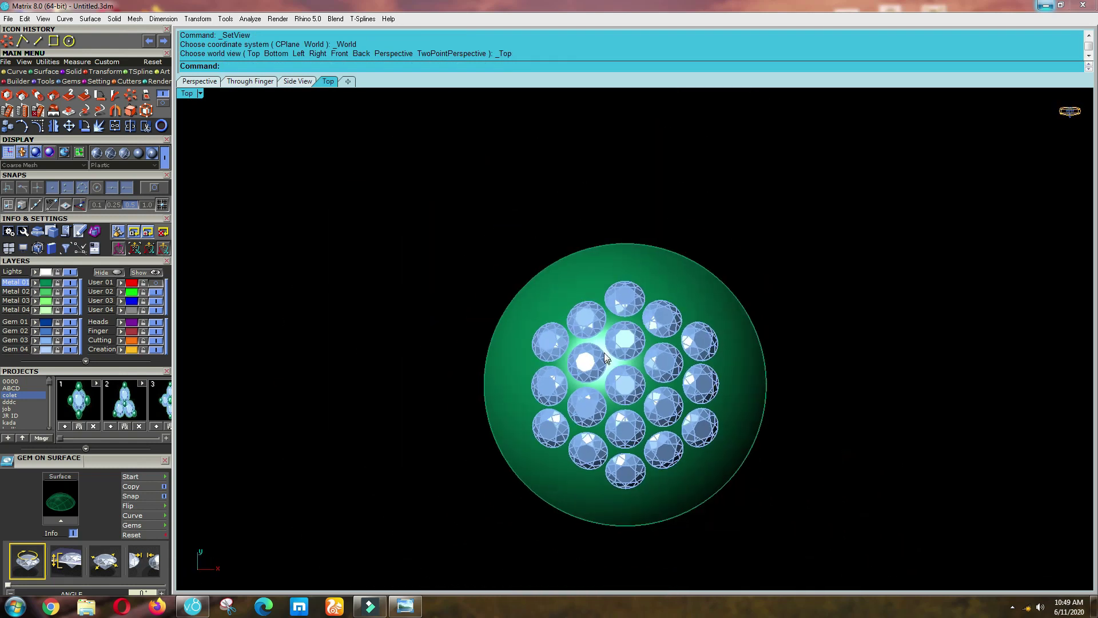
Place two third-ring 1.4 mm gems on the dome, one above the second ring's upper-left gem and one above its uppermost gem.
{"action": "scroll", "coordinate": [576, 337], "scroll_direction": "up", "scroll_amount": 3}
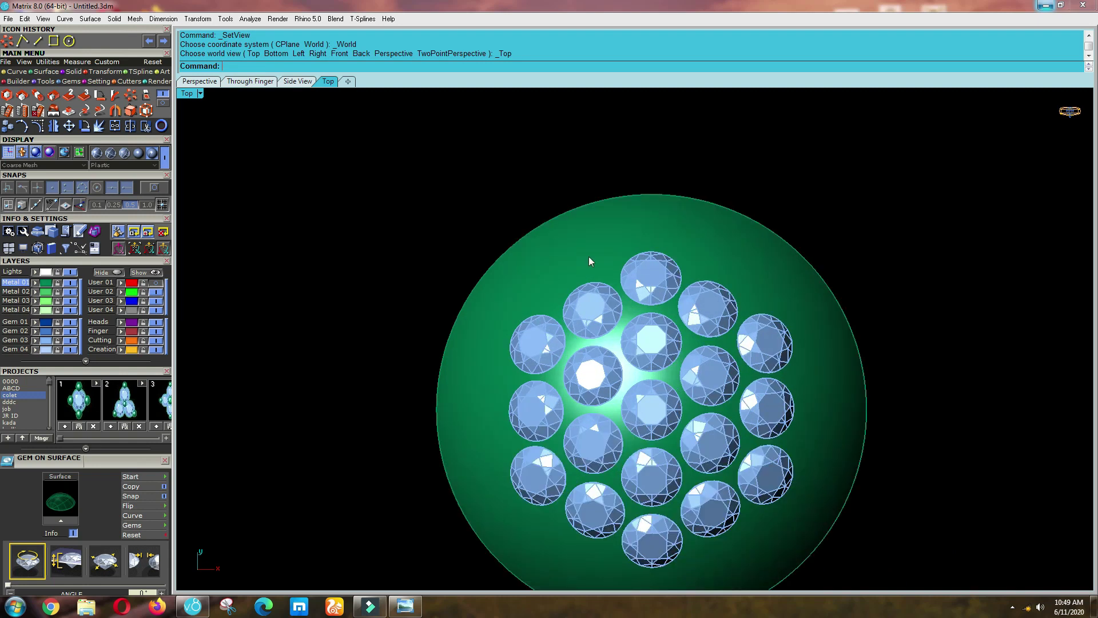
{"action": "scroll", "coordinate": [604, 254], "scroll_direction": "up", "scroll_amount": 3}
{"action": "left_click", "coordinate": [606, 258]}
{"action": "left_click", "coordinate": [142, 477]}
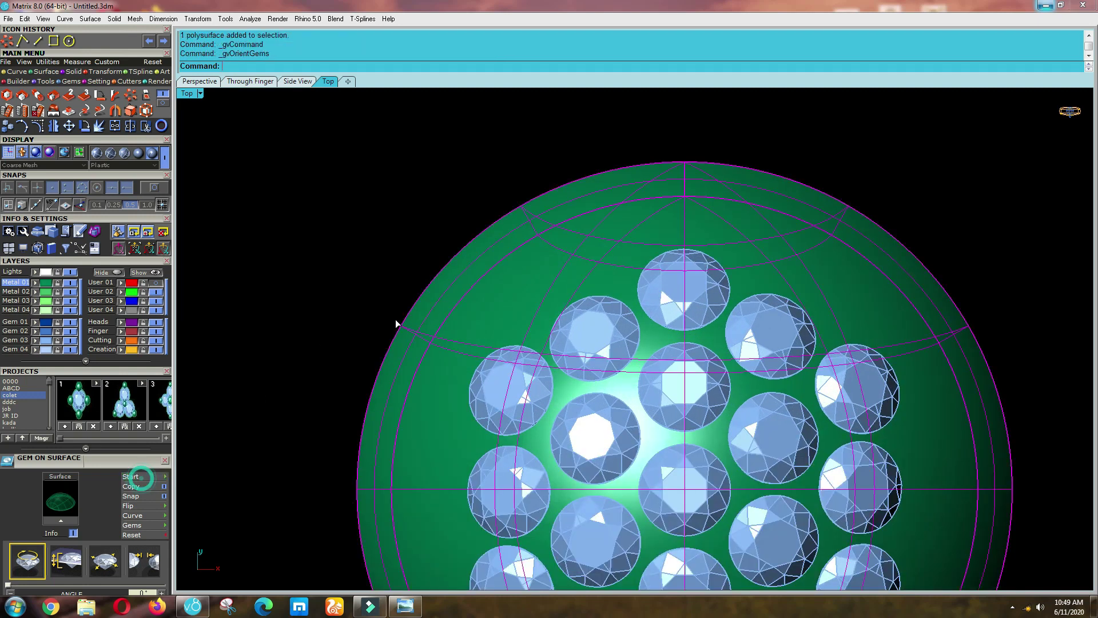
{"action": "scroll", "coordinate": [572, 247], "scroll_direction": "up", "scroll_amount": 1}
{"action": "scroll", "coordinate": [572, 246], "scroll_direction": "up", "scroll_amount": 2}
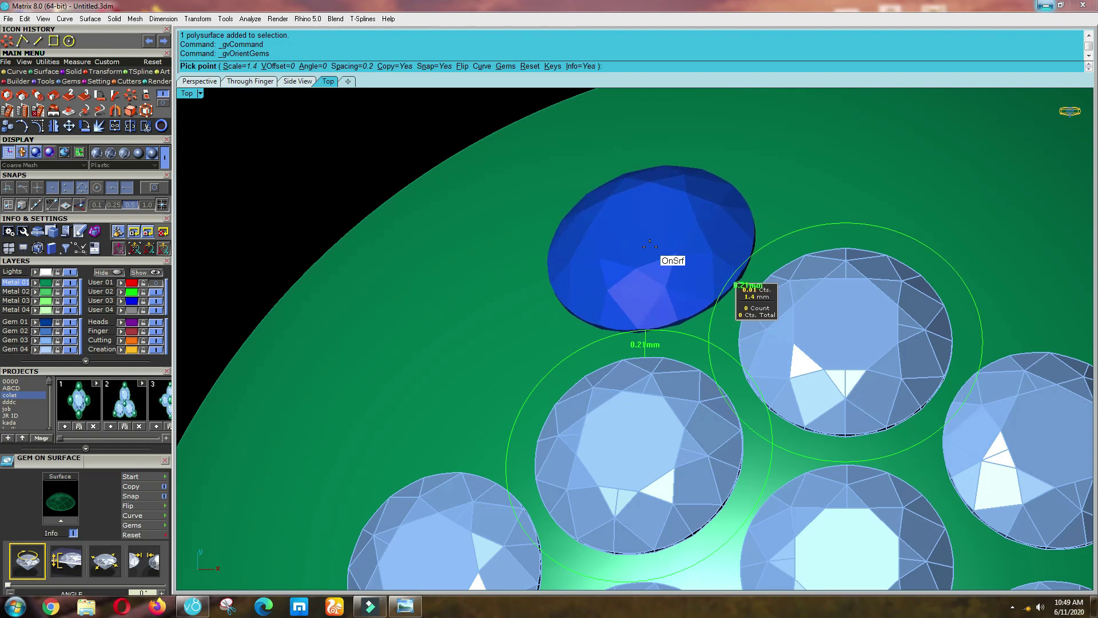
{"action": "left_click", "coordinate": [649, 246]}
{"action": "right_click_drag", "start_coordinate": [595, 289], "coordinate": [438, 386]}
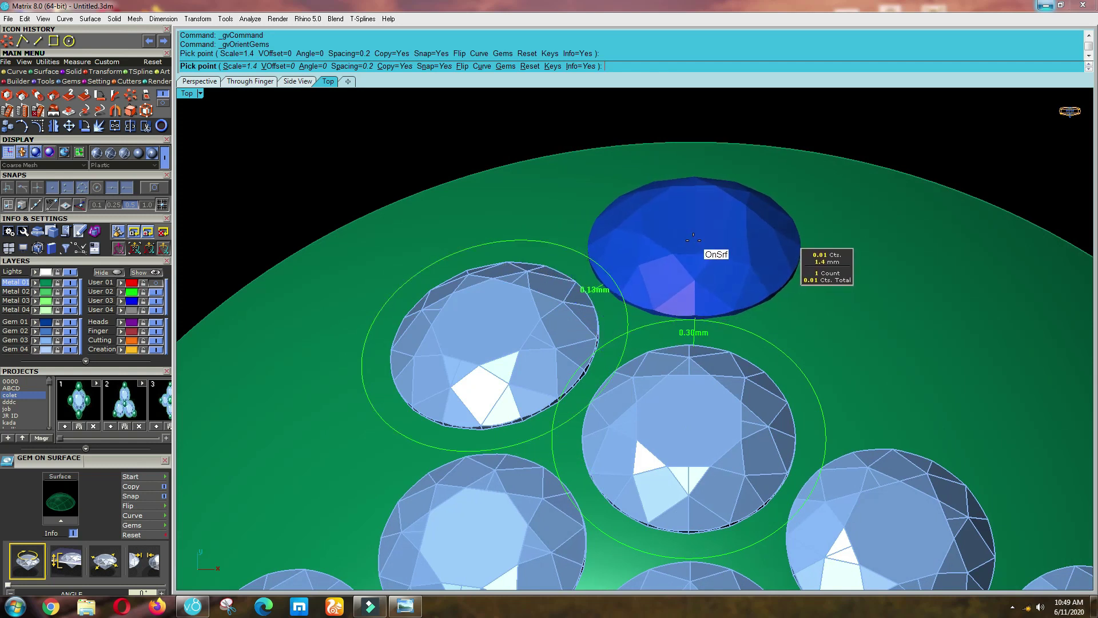
{"action": "left_click", "coordinate": [693, 240]}
{"action": "right_click", "coordinate": [689, 242]}
Polar-array the third ring's upper-left gem around the origin as 6 items over 360 degrees.
{"action": "scroll", "coordinate": [683, 244], "scroll_direction": "down", "scroll_amount": 2}
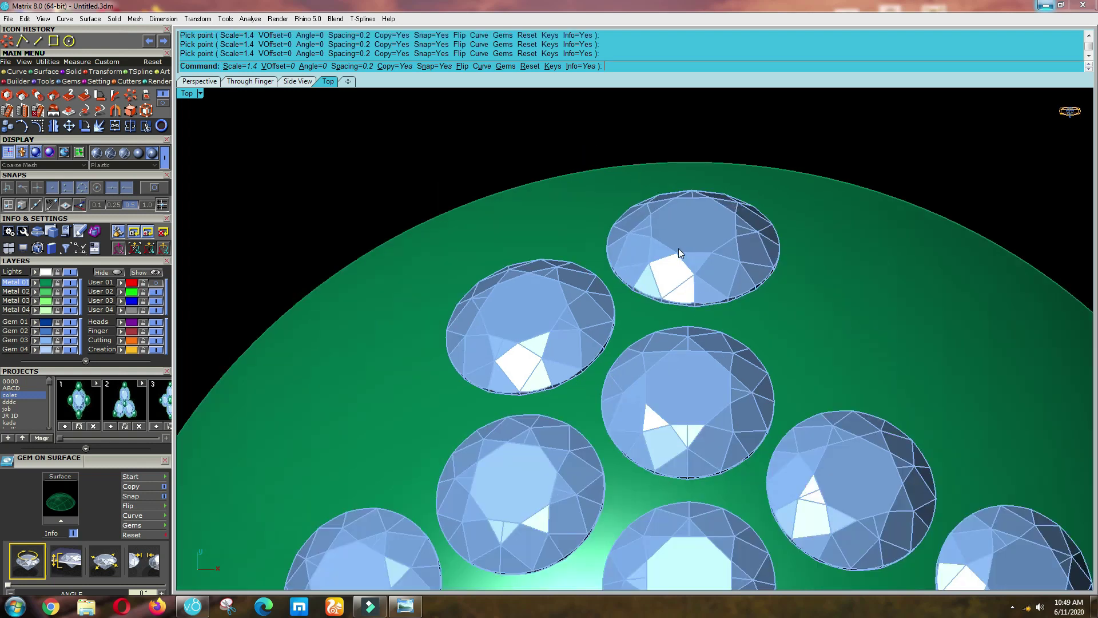
{"action": "scroll", "coordinate": [679, 249], "scroll_direction": "down", "scroll_amount": 12}
{"action": "left_click", "coordinate": [638, 266]}
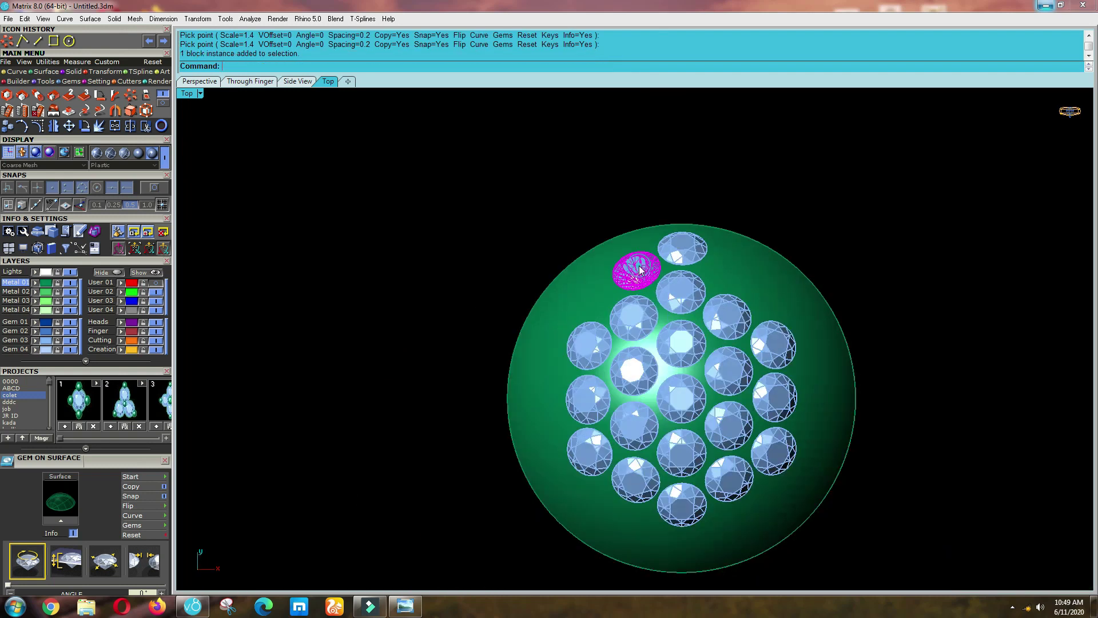
{"action": "left_click", "coordinate": [135, 98]}
{"action": "type", "text": "0"}
{"action": "key", "text": "Return"}
{"action": "key", "text": "Return"}
{"action": "key", "text": "Return"}
{"action": "key", "text": "Return"}
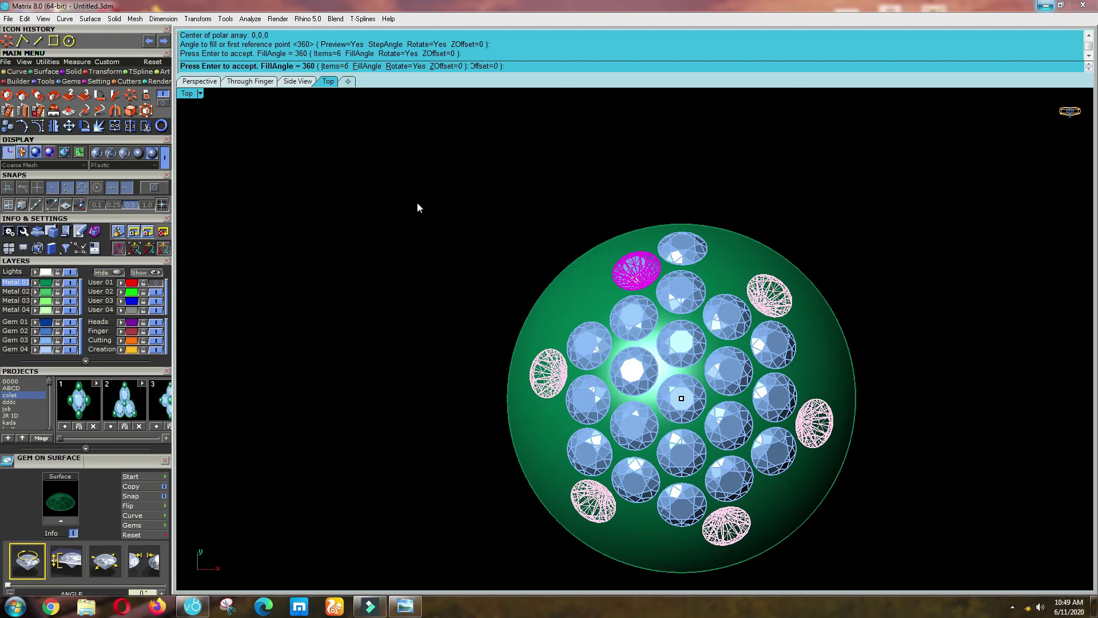
{"action": "key", "text": "Escape"}
Polar-array the third ring's uppermost gem around the origin as 6 items over 360 degrees.
{"action": "left_click", "coordinate": [676, 263]}
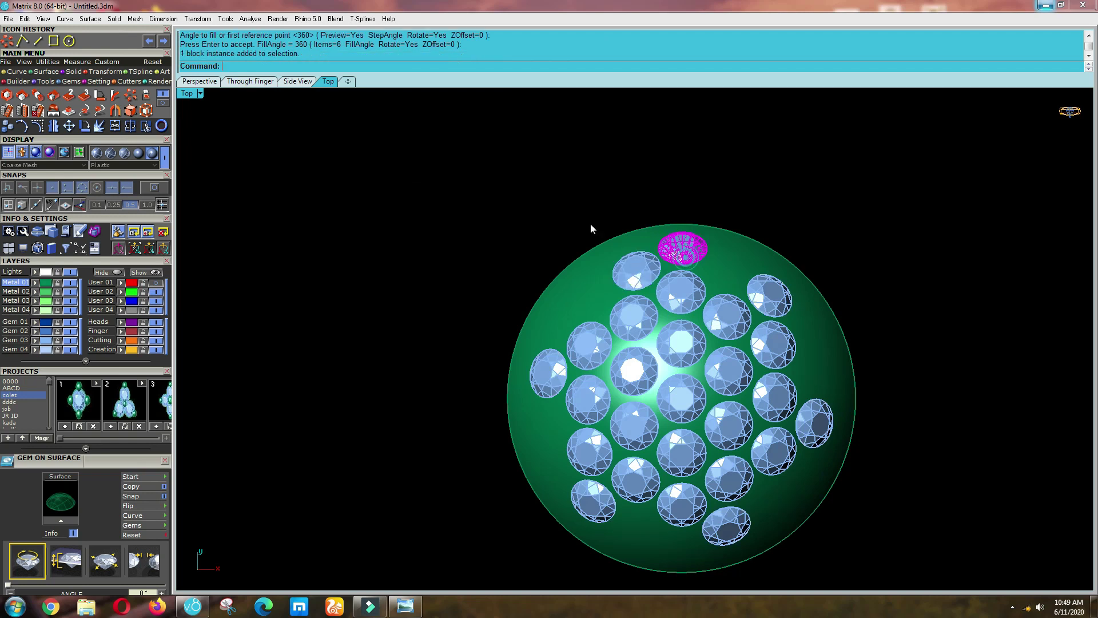
{"action": "left_click", "coordinate": [145, 105]}
{"action": "type", "text": "0"}
{"action": "key", "text": "Return"}
{"action": "key", "text": "Return"}
{"action": "key", "text": "Return"}
{"action": "key", "text": "Return"}
{"action": "left_click", "coordinate": [385, 248]}
Place another 1.4 mm gem on the dome in the third ring's upper-left gap, midway between its two neighbours.
{"action": "scroll", "coordinate": [595, 307], "scroll_direction": "up", "scroll_amount": 4}
{"action": "left_click", "coordinate": [585, 290]}
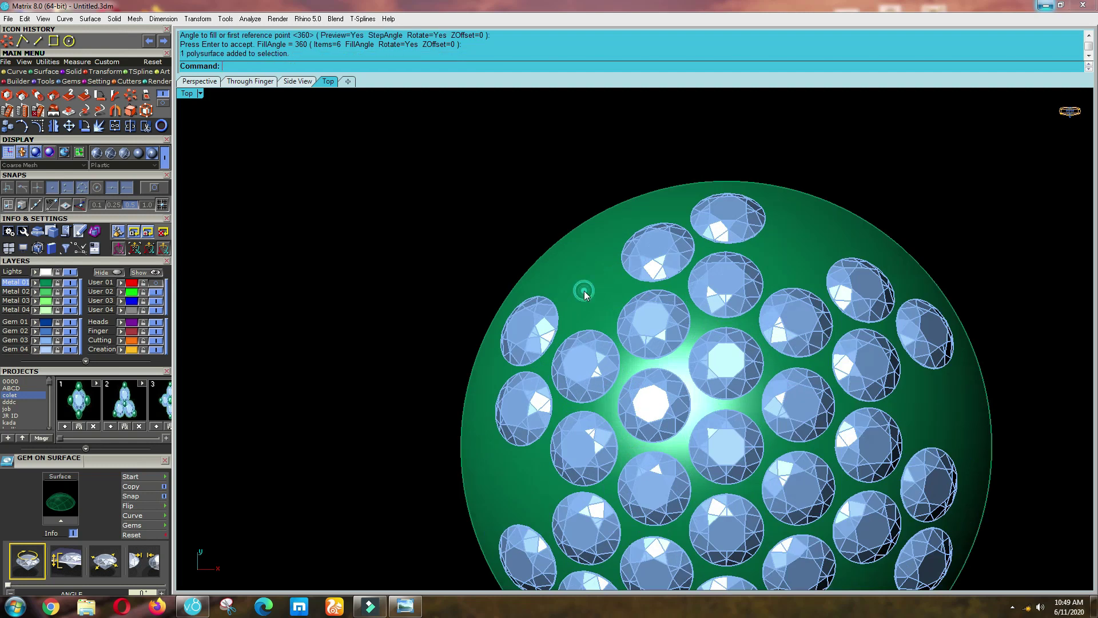
{"action": "scroll", "coordinate": [592, 269], "scroll_direction": "up", "scroll_amount": 4}
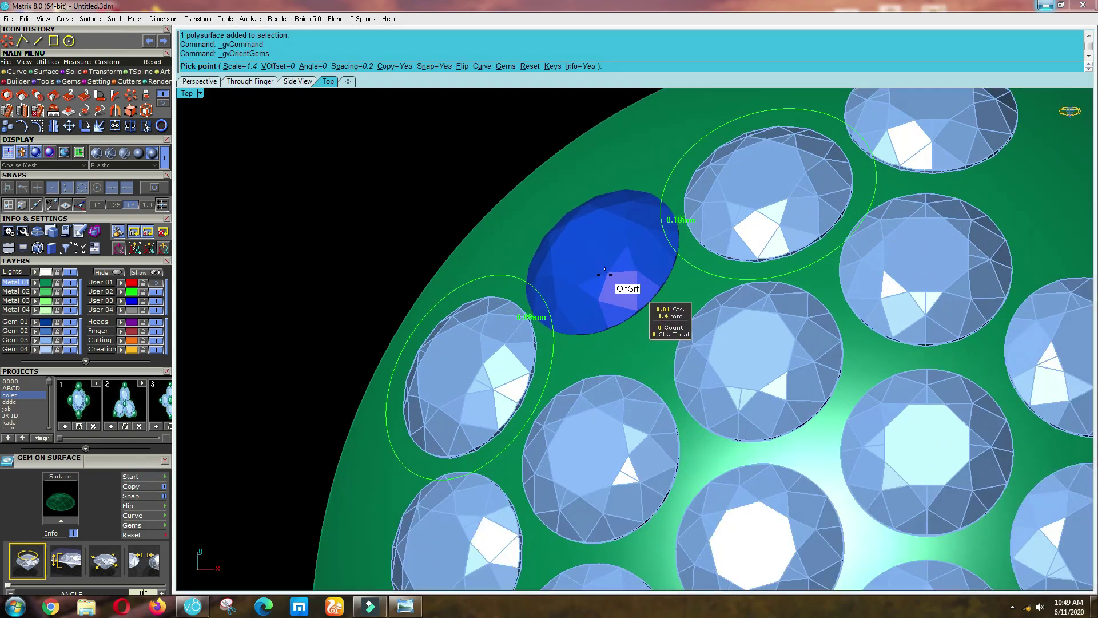
{"action": "left_click", "coordinate": [610, 277]}
{"action": "right_click", "coordinate": [603, 281]}
Polar-array the gap-filling gem around the origin as 6 items over 360 degrees to complete the third ring.
{"action": "scroll", "coordinate": [602, 281], "scroll_direction": "down", "scroll_amount": 10}
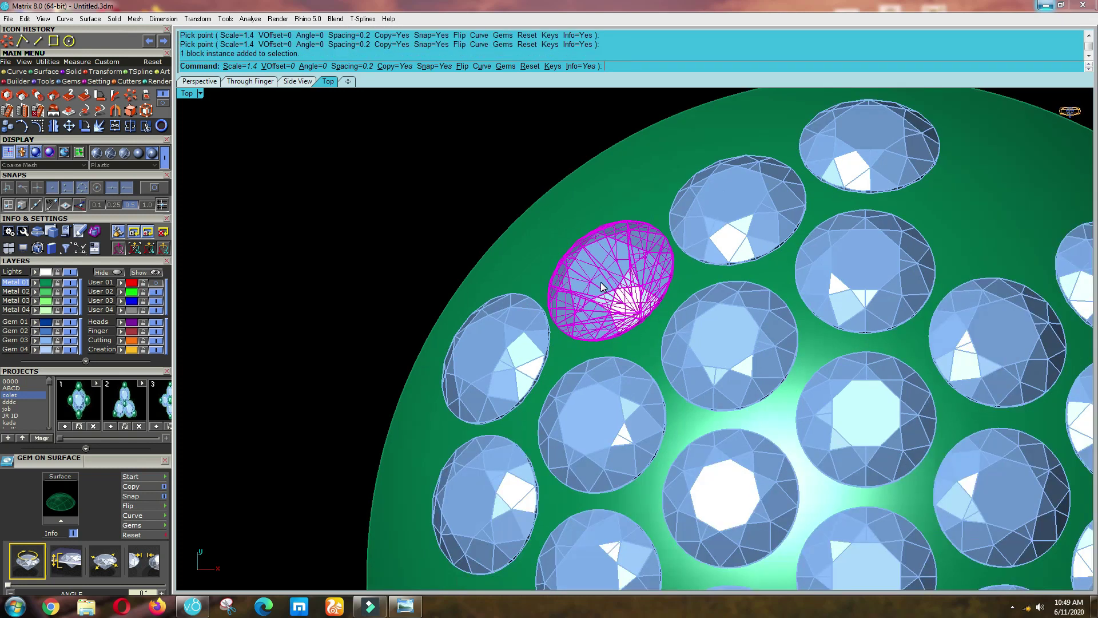
{"action": "scroll", "coordinate": [448, 247], "scroll_direction": "down", "scroll_amount": 2}
{"action": "right_click", "coordinate": [420, 244]}
{"action": "right_click", "coordinate": [420, 243]}
{"action": "right_click", "coordinate": [419, 243]}
{"action": "scroll", "coordinate": [556, 313], "scroll_direction": "down", "scroll_amount": 3}
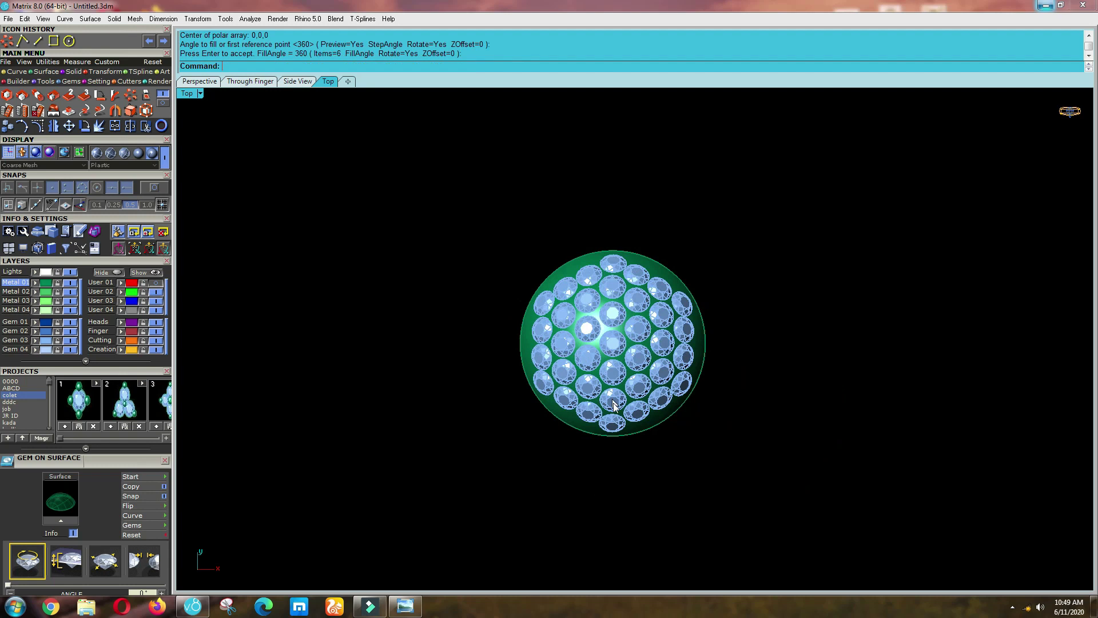
Examine from an oblique angle how the three gem rings sit on the dome, and return to the Top view.
{"action": "scroll", "coordinate": [610, 400], "scroll_direction": "up", "scroll_amount": 2}
{"action": "key", "text": "ctrl+F2"}
{"action": "scroll", "coordinate": [558, 364], "scroll_direction": "up", "scroll_amount": 2}
{"action": "right_click_drag", "start_coordinate": [548, 373], "coordinate": [575, 413], "text": "ctrl+shift"}
{"action": "key", "text": "ctrl+F1"}
{"action": "scroll", "coordinate": [573, 413], "scroll_direction": "down", "scroll_amount": 6}
{"action": "scroll", "coordinate": [559, 267], "scroll_direction": "up", "scroll_amount": 4}
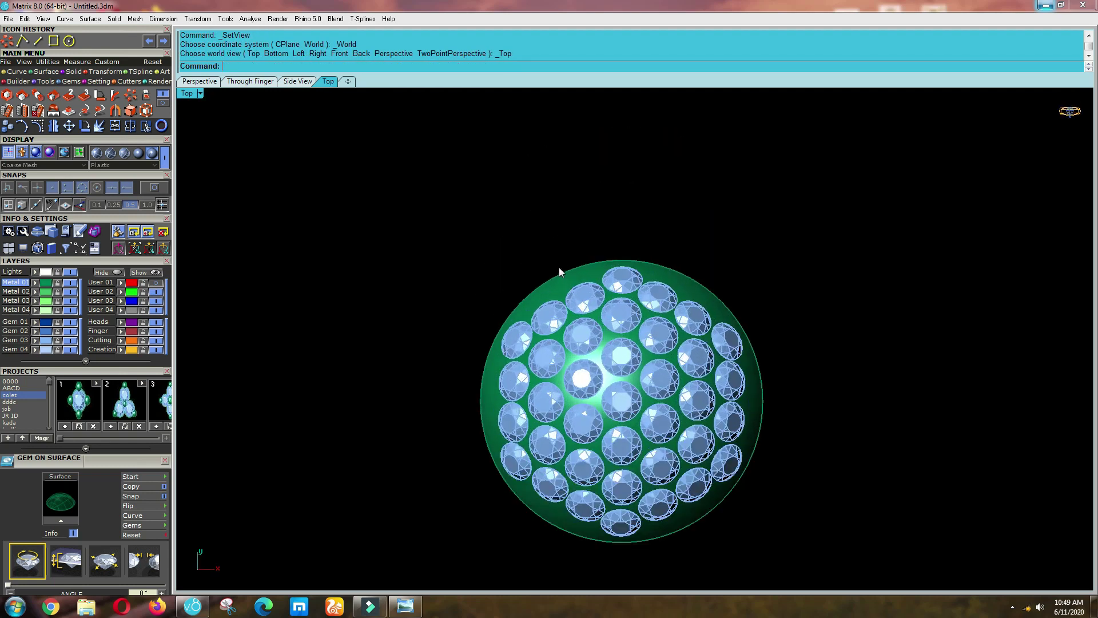
Undo the third ring's polar arrays and gem placements, leaving only the first two gem rings.
{"action": "key", "text": "ctrl+z"}
{"action": "key", "text": "ctrl+z"}
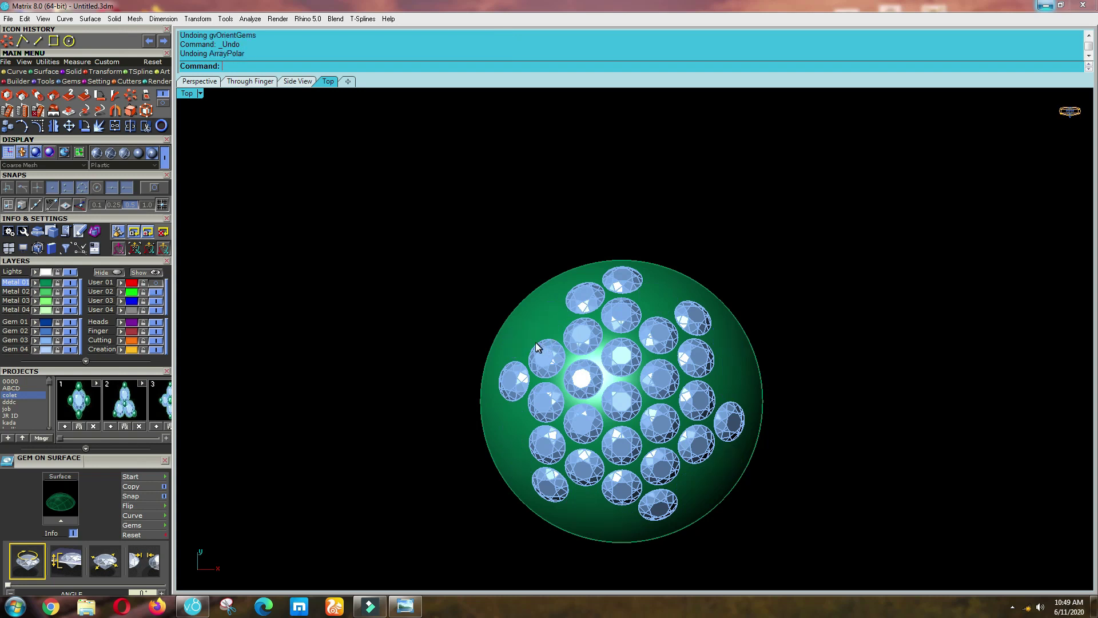
{"action": "key", "text": "ctrl+z"}
{"action": "scroll", "coordinate": [615, 400], "scroll_direction": "up", "scroll_amount": 2}
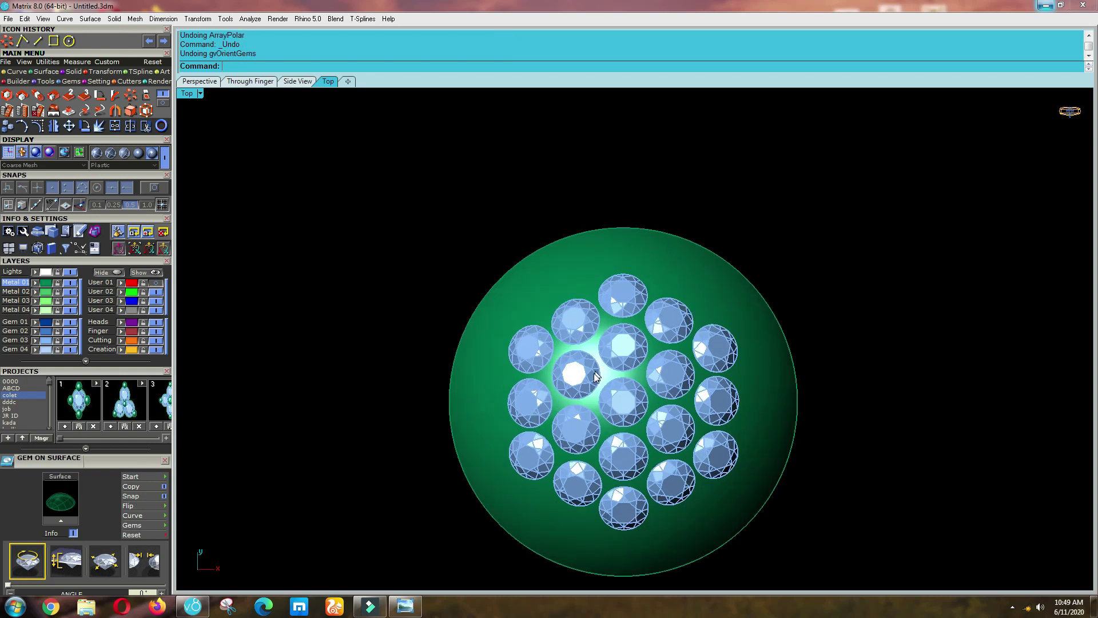
{"action": "scroll", "coordinate": [595, 365], "scroll_direction": "up", "scroll_amount": 2}
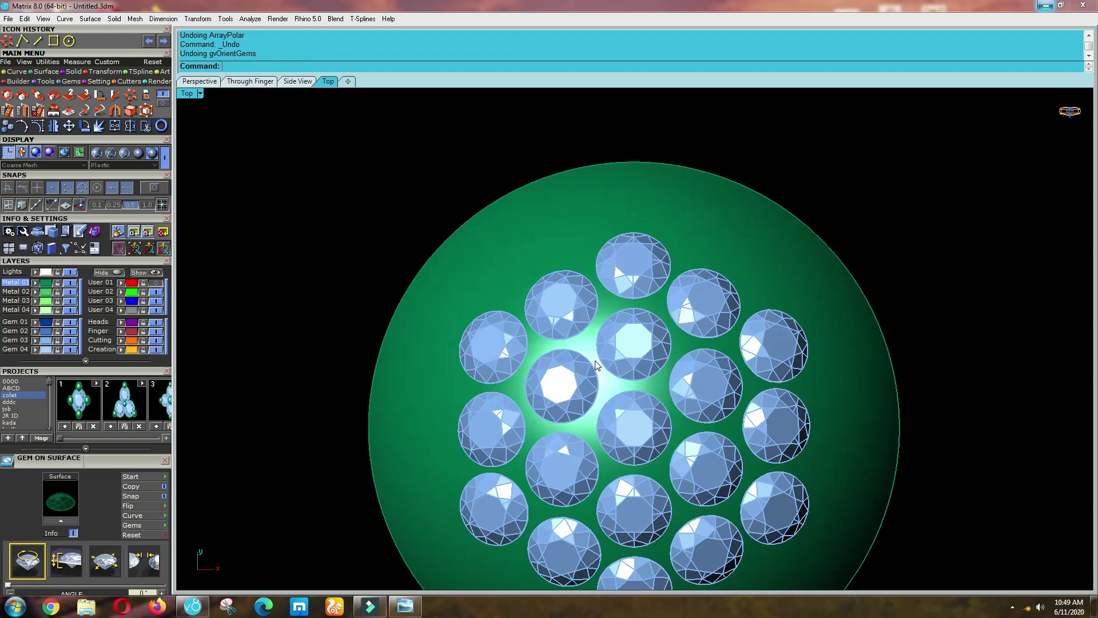
Switch to the photo viewer, study the domed cluster in the ring's side-view reference picture, and return to Matrix.
{"action": "left_click", "coordinate": [405, 604]}
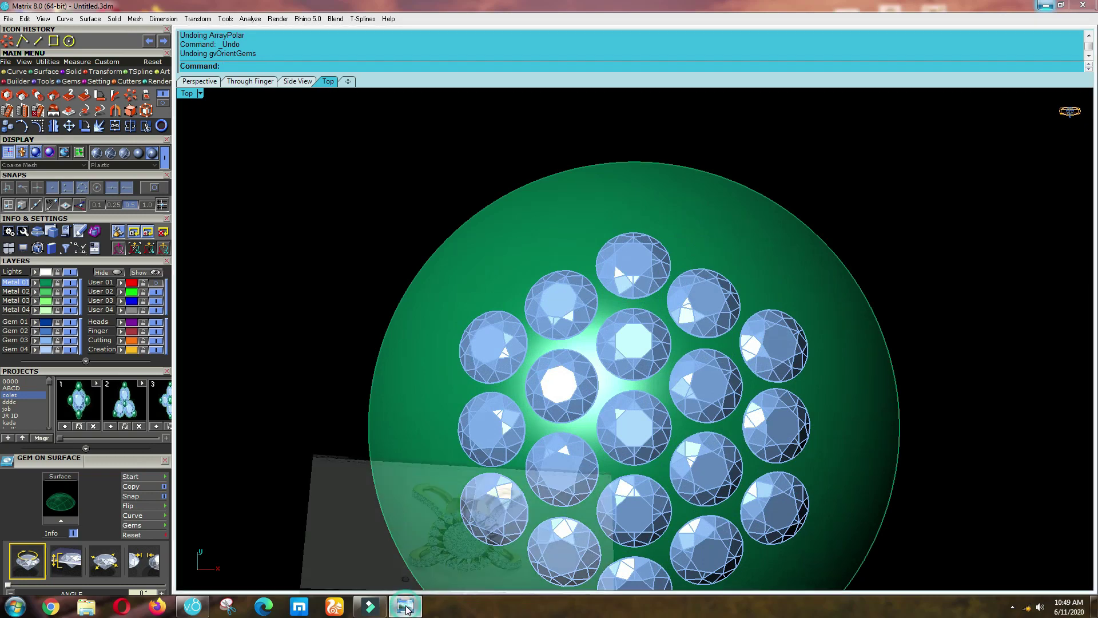
{"action": "left_click", "coordinate": [519, 580]}
{"action": "scroll", "coordinate": [528, 123], "scroll_direction": "up", "scroll_amount": 3}
{"action": "scroll", "coordinate": [516, 237], "scroll_direction": "down", "scroll_amount": 1}
{"action": "scroll", "coordinate": [517, 237], "scroll_direction": "down", "scroll_amount": 1}
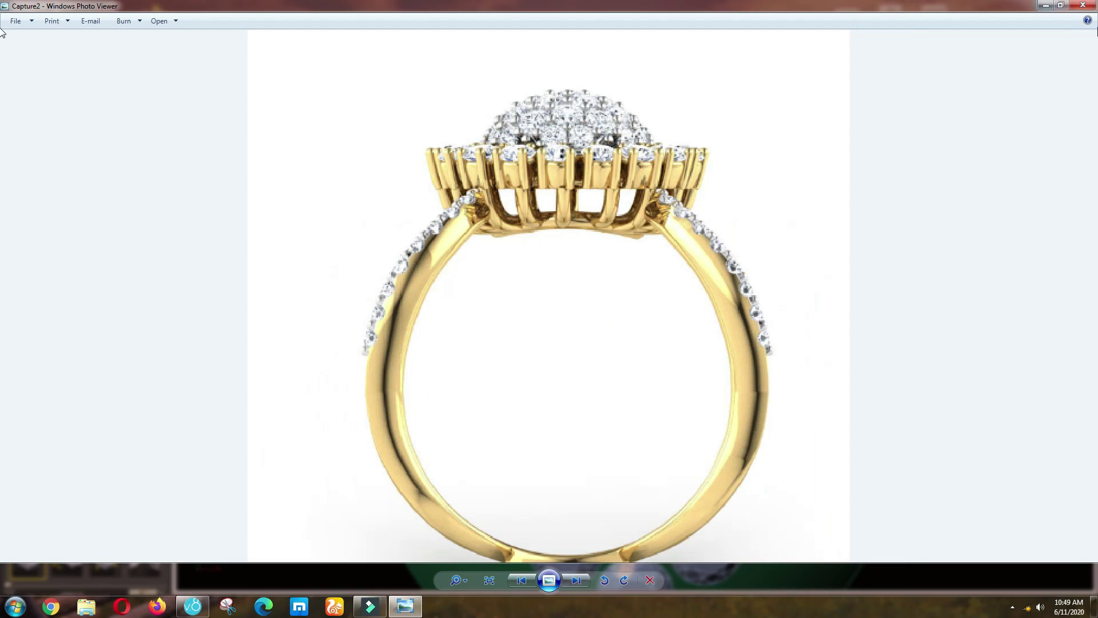
{"action": "left_click", "coordinate": [1046, 7]}
{"action": "scroll", "coordinate": [646, 223], "scroll_direction": "down", "scroll_amount": 3}
{"action": "scroll", "coordinate": [677, 232], "scroll_direction": "up", "scroll_amount": 2}
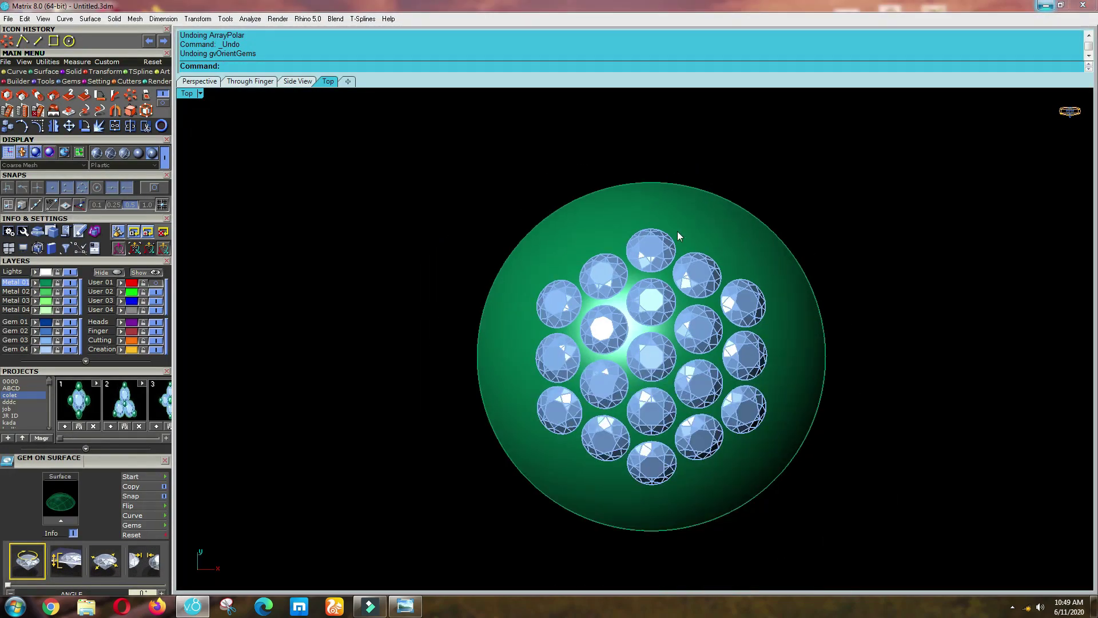
Examine the layout of the two gem rings and the free dome surface around them in the Top view.
{"action": "scroll", "coordinate": [678, 231], "scroll_direction": "up", "scroll_amount": 4}
{"action": "left_click", "coordinate": [570, 222]}
{"action": "scroll", "coordinate": [571, 222], "scroll_direction": "down", "scroll_amount": 2}
{"action": "left_click", "coordinate": [448, 186]}
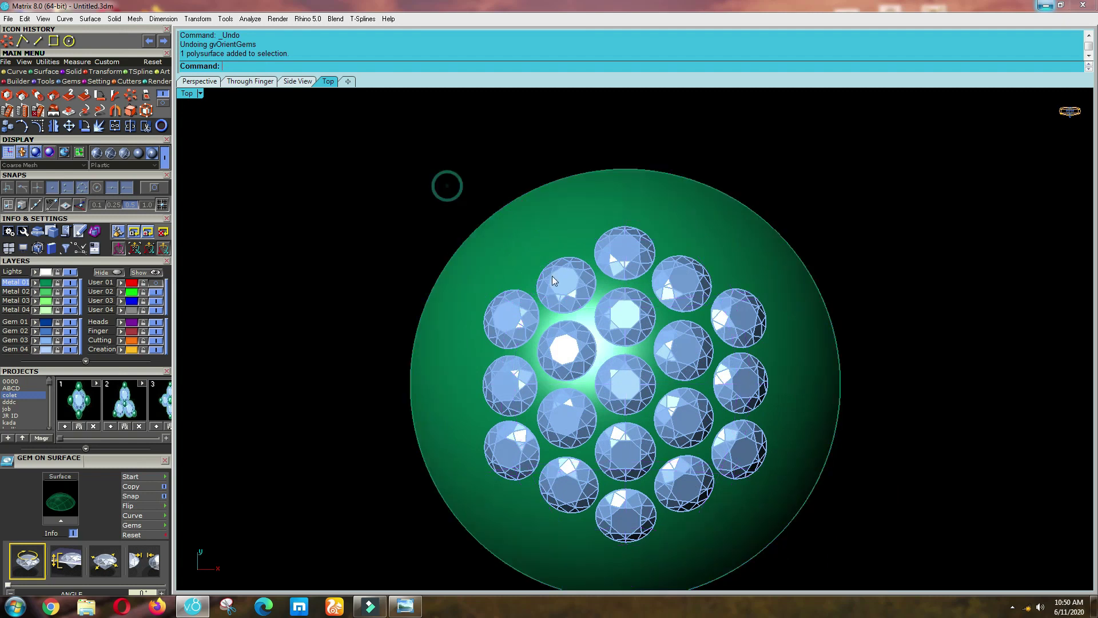
{"action": "scroll", "coordinate": [630, 490], "scroll_direction": "down", "scroll_amount": 1}
{"action": "scroll", "coordinate": [595, 461], "scroll_direction": "up", "scroll_amount": 4}
{"action": "right_click_drag", "start_coordinate": [596, 461], "coordinate": [657, 380]}
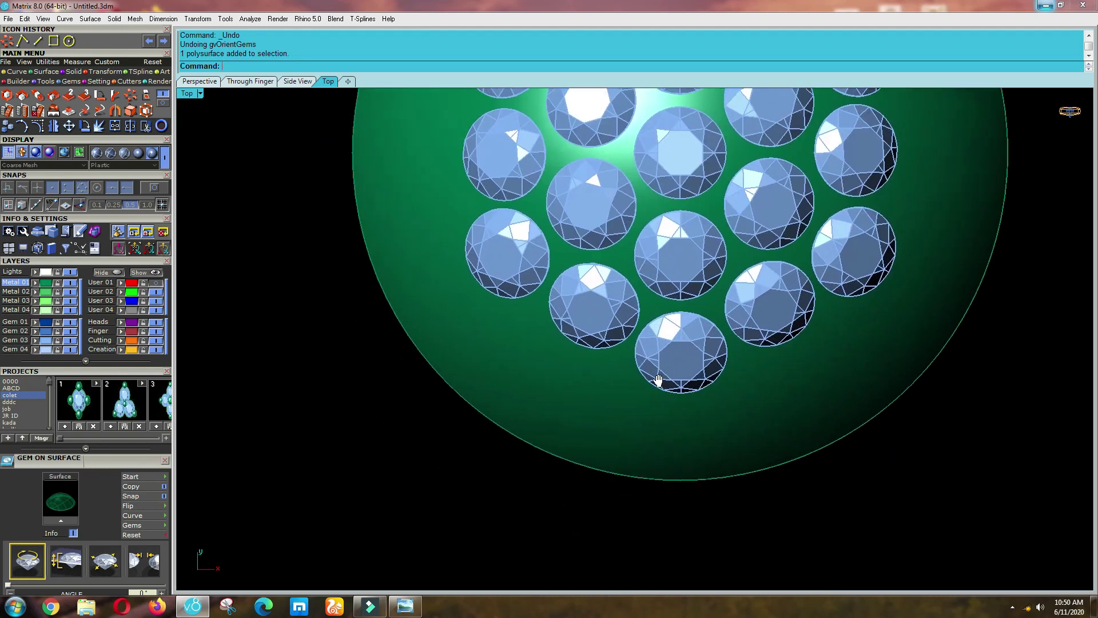
{"action": "scroll", "coordinate": [572, 432], "scroll_direction": "down", "scroll_amount": 5}
{"action": "scroll", "coordinate": [535, 233], "scroll_direction": "up", "scroll_amount": 3}
{"action": "left_click", "coordinate": [529, 220]}
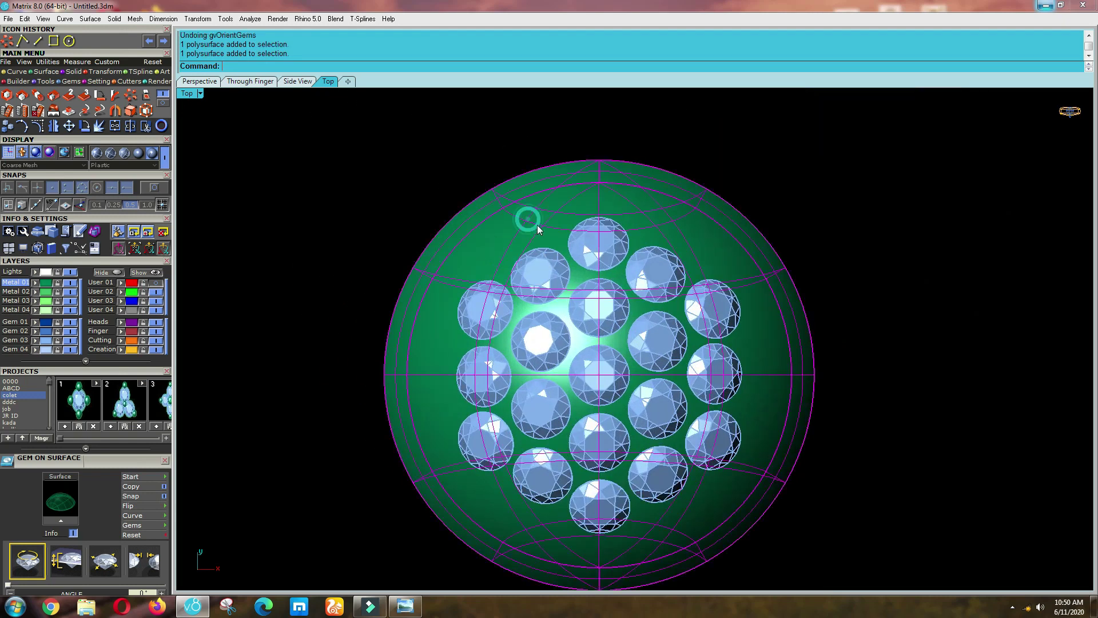
{"action": "scroll", "coordinate": [595, 254], "scroll_direction": "up", "scroll_amount": 1}
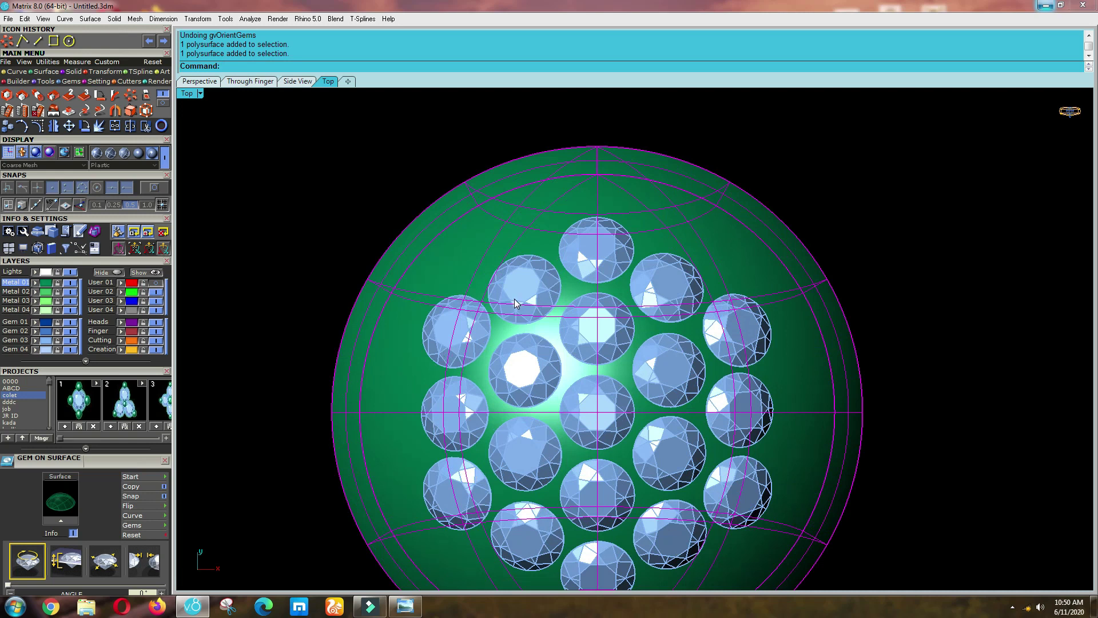
Undo the second ring's polar arrays and gem placements, leaving only the centre gem and the first ring.
{"action": "key", "text": "ctrl+z"}
{"action": "key", "text": "ctrl+z"}
{"action": "scroll", "coordinate": [496, 346], "scroll_direction": "down", "scroll_amount": 3}
{"action": "key", "text": "ctrl+z"}
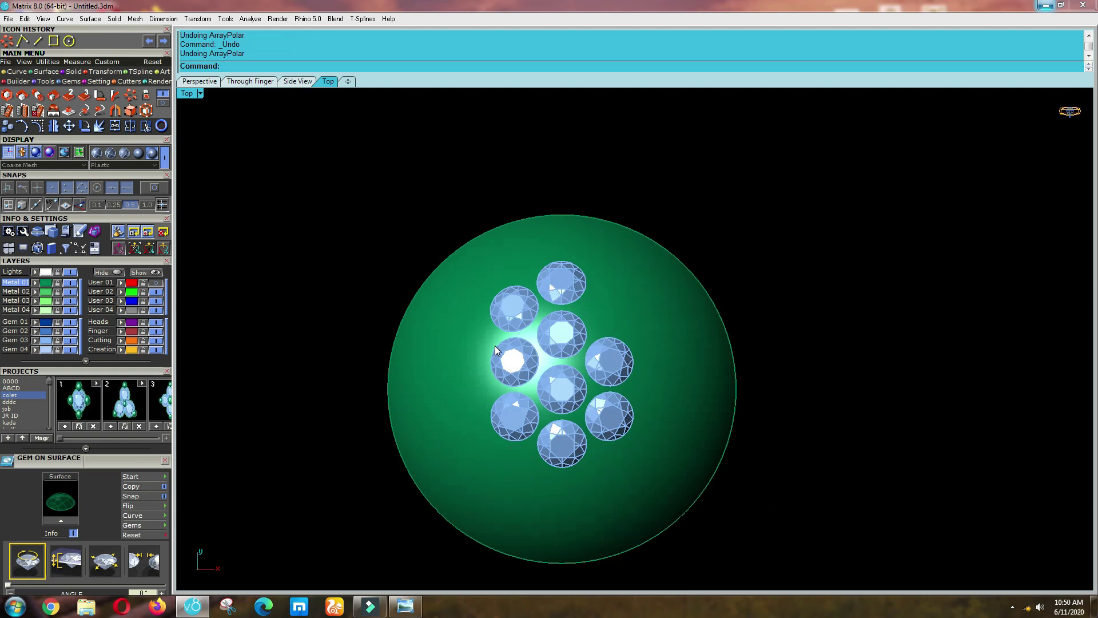
{"action": "key", "text": "ctrl+z"}
Place two 1.4 mm gems in a column above the first ring's uppermost gem, spaced 0.2 mm apart on the dome.
{"action": "scroll", "coordinate": [502, 307], "scroll_direction": "up", "scroll_amount": 2}
{"action": "left_click", "coordinate": [503, 308]}
{"action": "scroll", "coordinate": [503, 308], "scroll_direction": "down", "scroll_amount": 2}
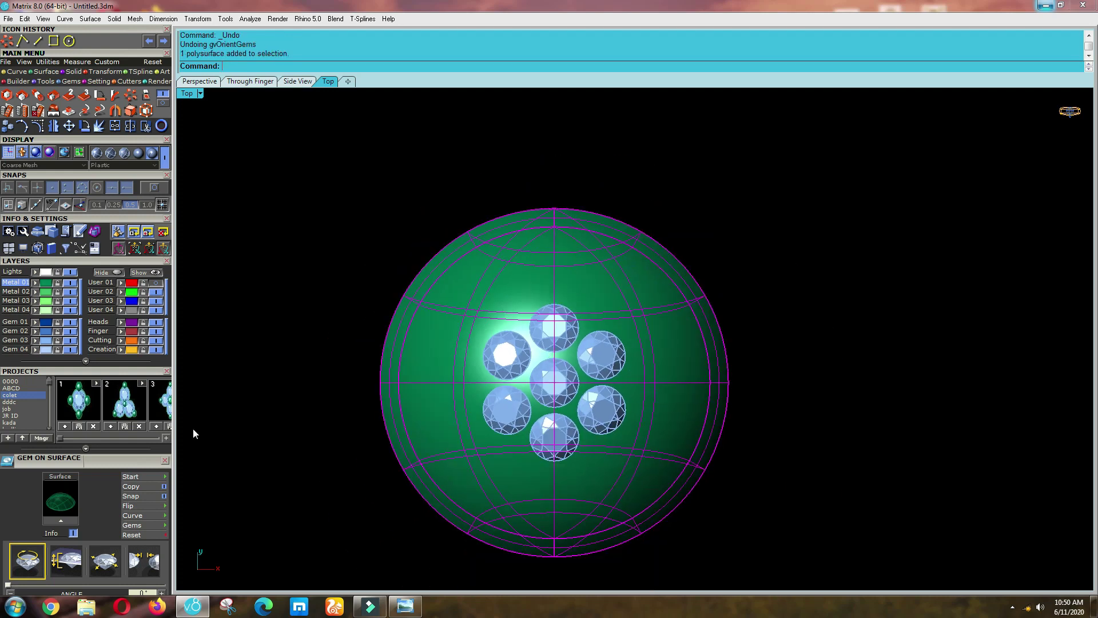
{"action": "left_click", "coordinate": [157, 482]}
{"action": "scroll", "coordinate": [567, 286], "scroll_direction": "up", "scroll_amount": 4}
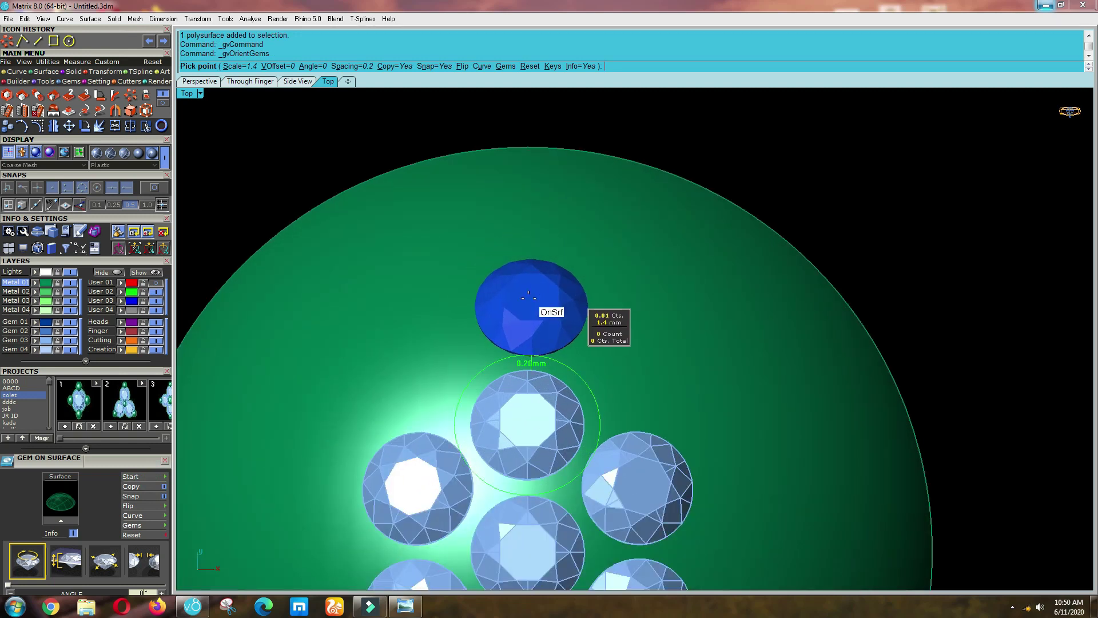
{"action": "left_click", "coordinate": [528, 296]}
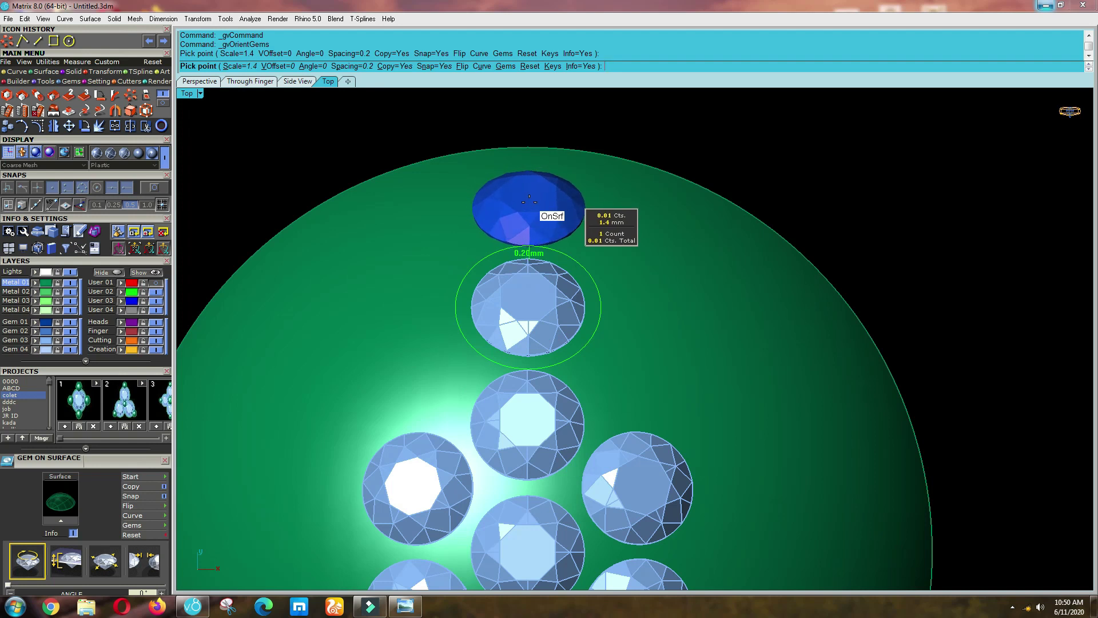
{"action": "left_click", "coordinate": [528, 202]}
{"action": "right_click", "coordinate": [528, 201]}
Examine the column of two new gems on the dome from an oblique angle, and return to the Top view.
{"action": "right_click_drag", "start_coordinate": [682, 320], "coordinate": [520, 265], "text": "ctrl+shift"}
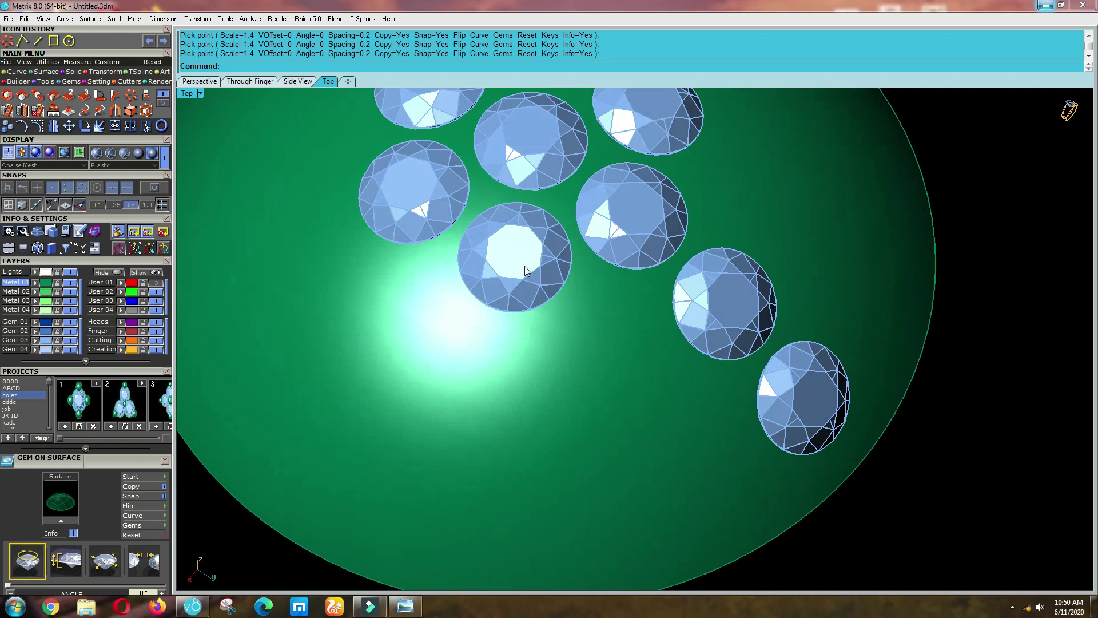
{"action": "scroll", "coordinate": [627, 389], "scroll_direction": "down", "scroll_amount": 2}
{"action": "scroll", "coordinate": [714, 433], "scroll_direction": "down", "scroll_amount": 2}
{"action": "right_click_drag", "start_coordinate": [714, 432], "coordinate": [595, 374], "text": "ctrl+shift"}
{"action": "key", "text": "F5"}
{"action": "scroll", "coordinate": [702, 390], "scroll_direction": "down", "scroll_amount": 6}
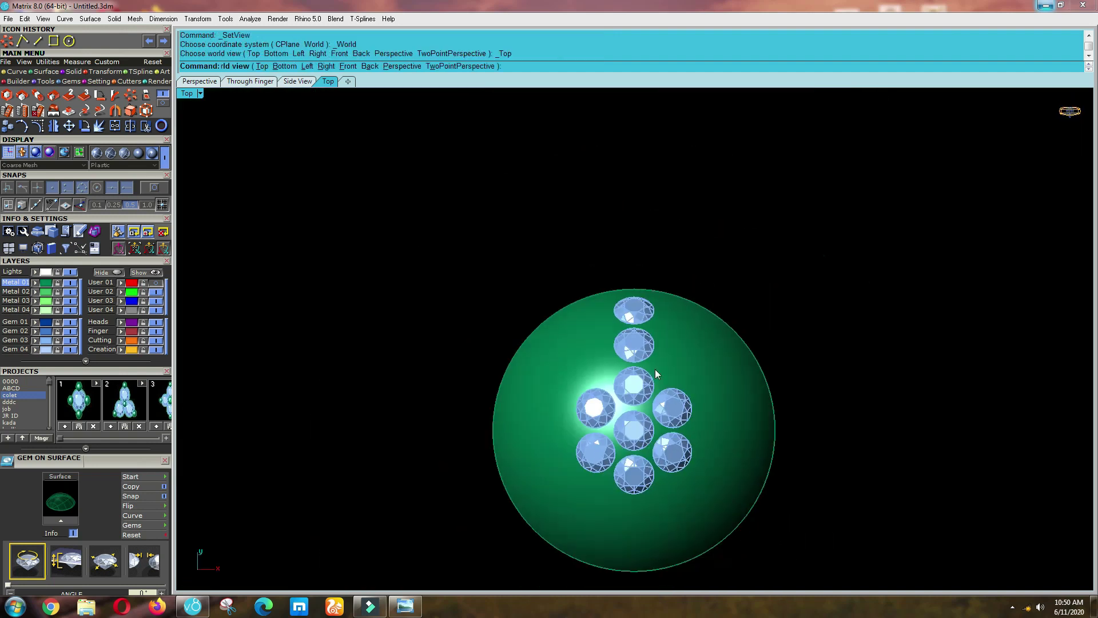
{"action": "left_click", "coordinate": [639, 355]}
{"action": "scroll", "coordinate": [639, 354], "scroll_direction": "up", "scroll_amount": 2}
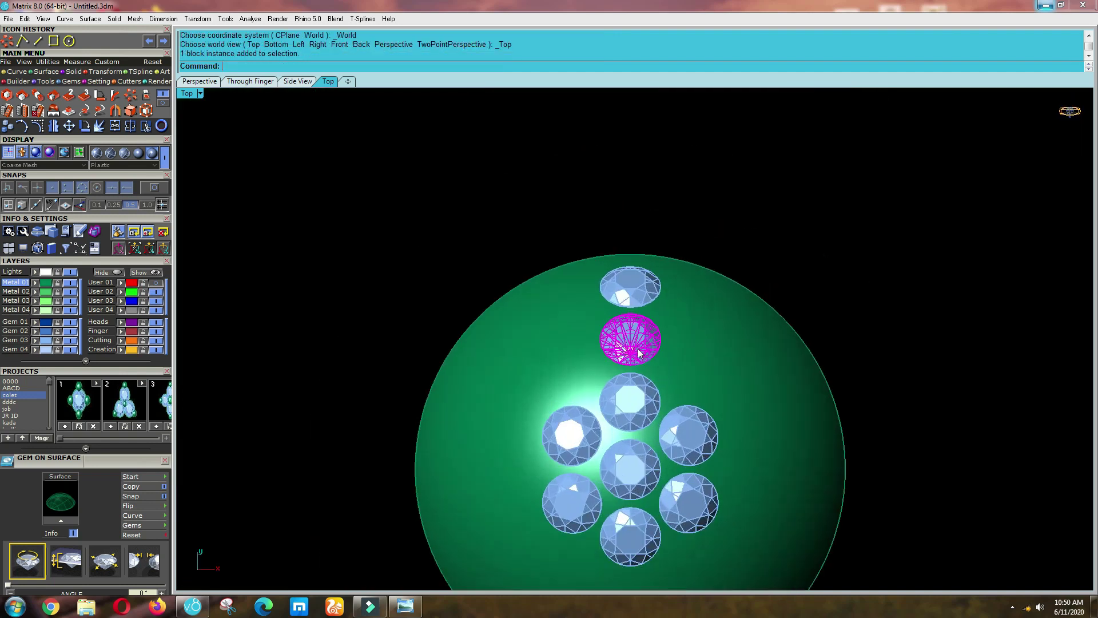
{"action": "left_click", "coordinate": [131, 98]}
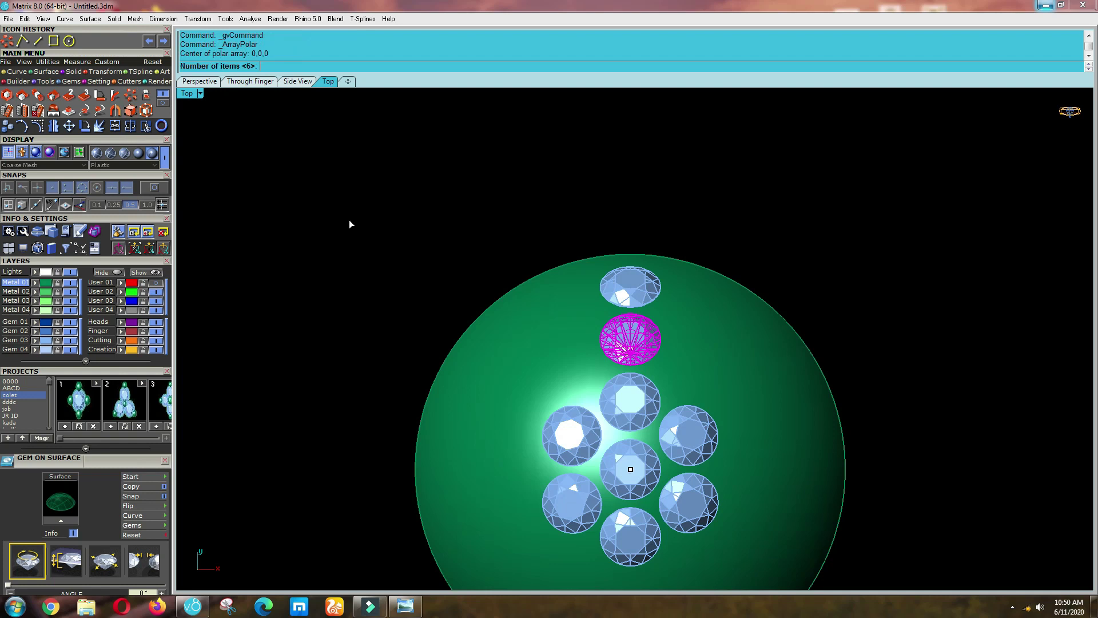
{"action": "type", "text": "8"}
{"action": "key", "text": "Return"}
{"action": "key", "text": "Return"}
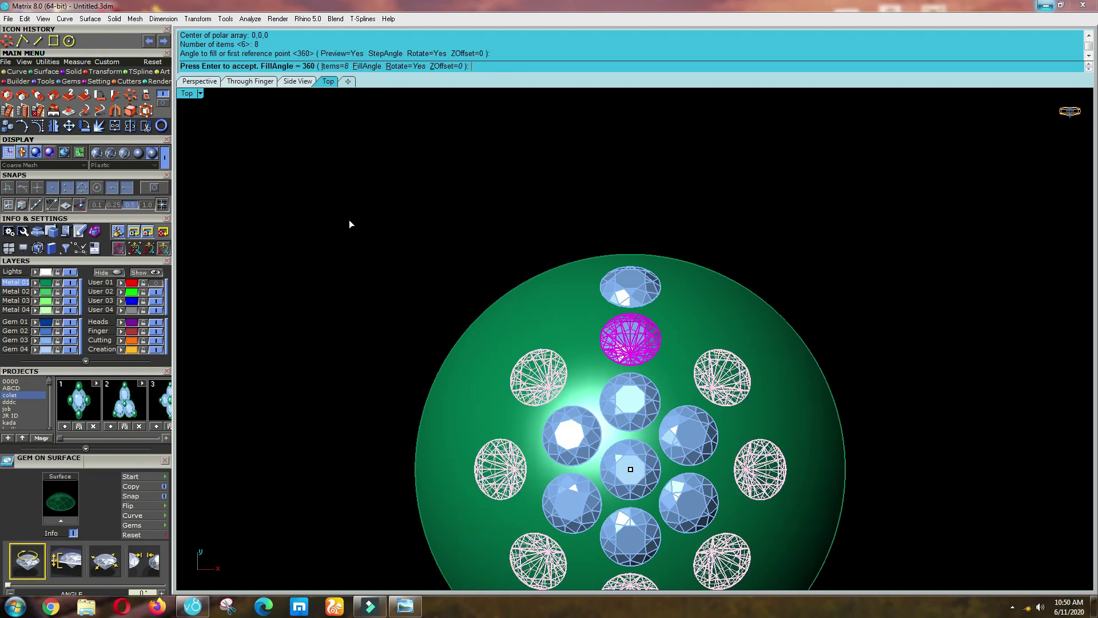
{"action": "scroll", "coordinate": [593, 328], "scroll_direction": "down", "scroll_amount": 2}
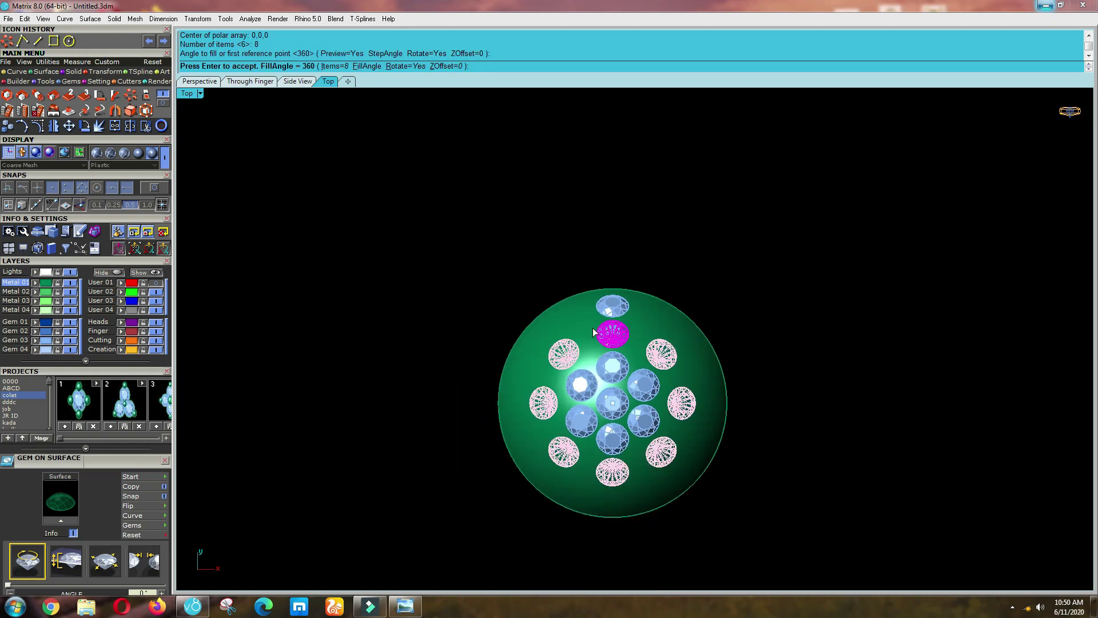
{"action": "scroll", "coordinate": [615, 366], "scroll_direction": "up", "scroll_amount": 2}
{"action": "key", "text": "Escape"}
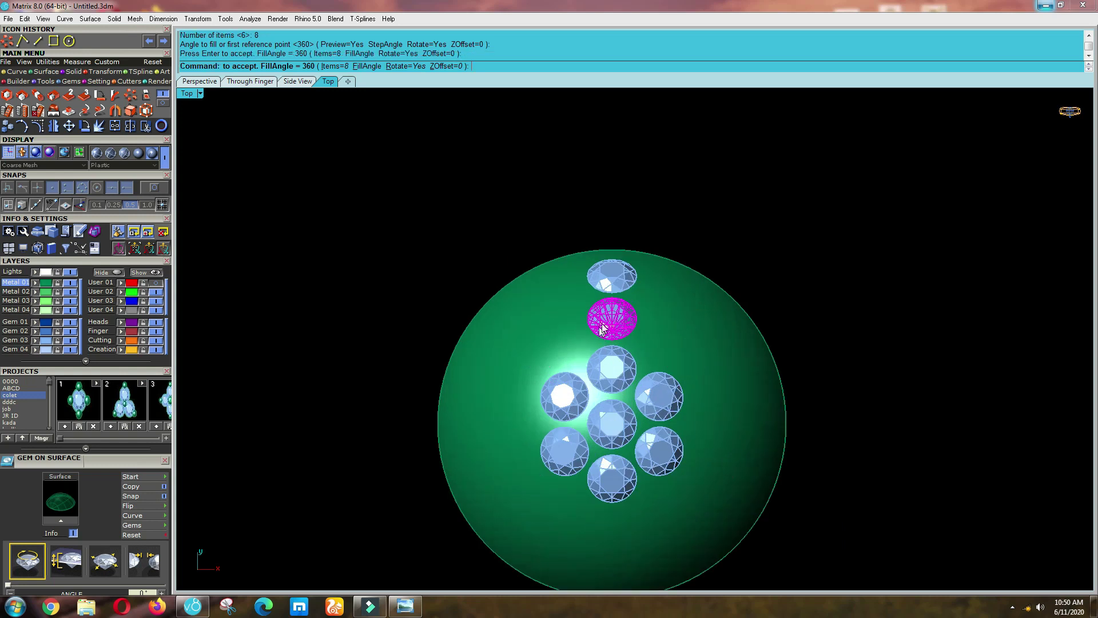
Try a full-circle polar array of 10 copies of the inner of the two column gems about the dome's centre.
{"action": "scroll", "coordinate": [599, 331], "scroll_direction": "up", "scroll_amount": 6}
{"action": "left_click", "coordinate": [602, 324]}
{"action": "left_click", "coordinate": [129, 97]}
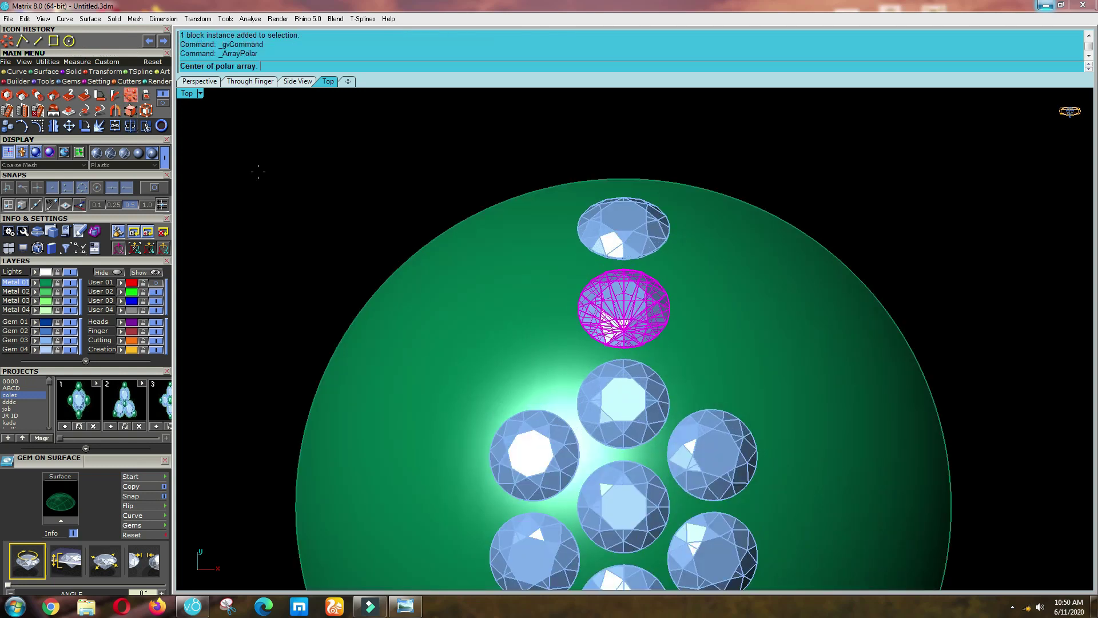
{"action": "type", "text": "10"}
{"action": "key", "text": "Return"}
{"action": "key", "text": "Return"}
{"action": "key", "text": "Return"}
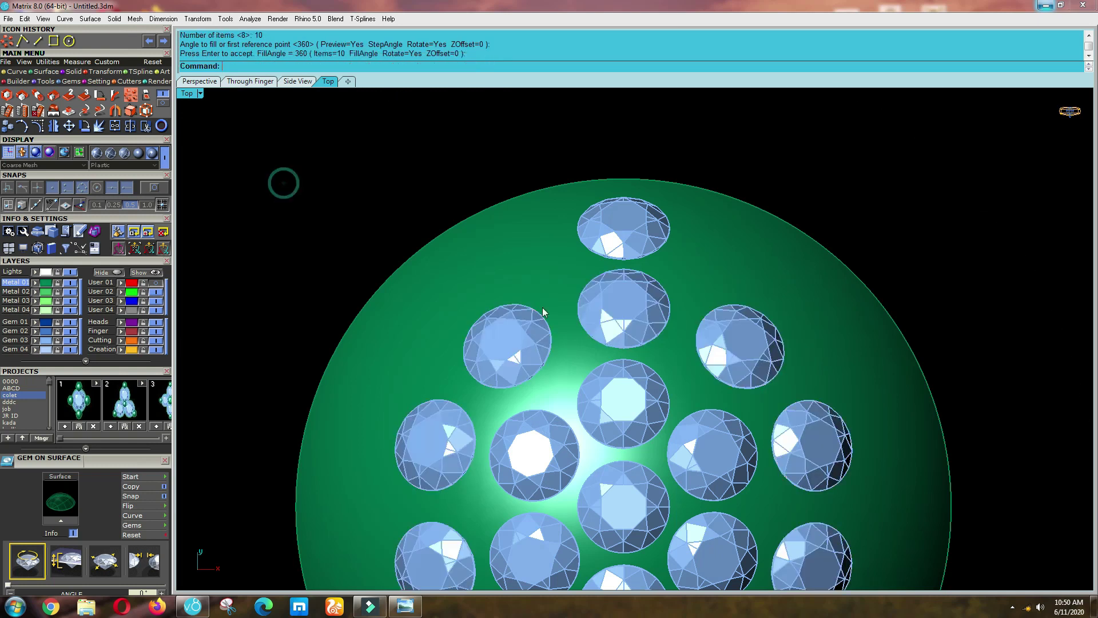
{"action": "scroll", "coordinate": [595, 323], "scroll_direction": "down", "scroll_amount": 2}
{"action": "key", "text": "ctrl+z"}
Try polar arrays of 15 and 14 items for the same second-ring gem about the origin.
{"action": "left_click", "coordinate": [128, 95]}
{"action": "type", "text": "0"}
{"action": "key", "text": "Return"}
{"action": "type", "text": "15"}
{"action": "key", "text": "Return"}
{"action": "key", "text": "Return"}
{"action": "key", "text": "Escape"}
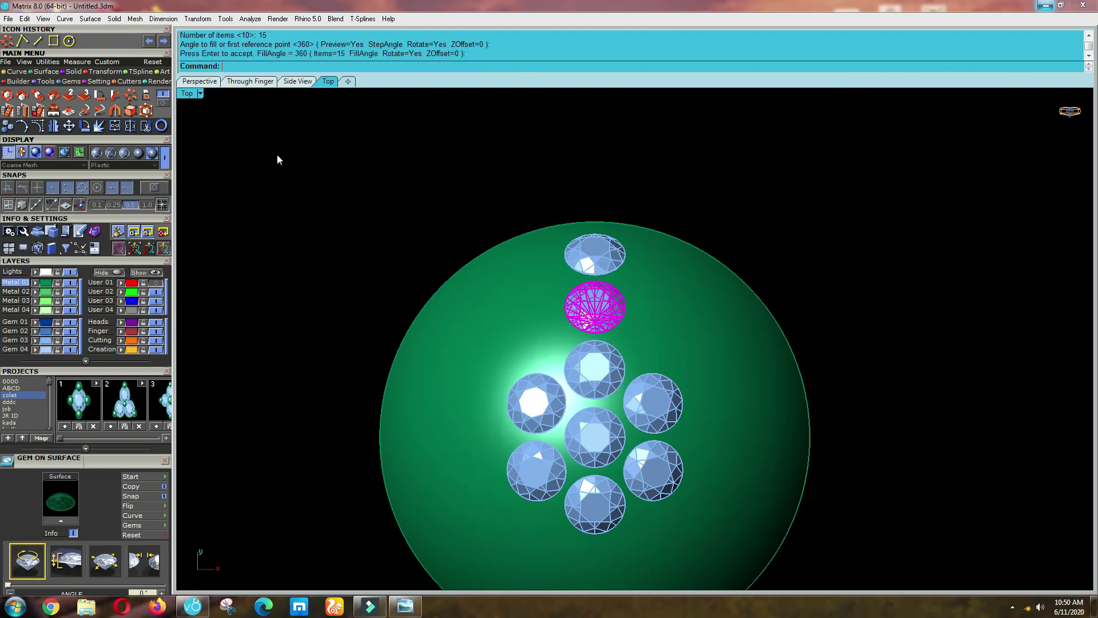
{"action": "left_click", "coordinate": [130, 101]}
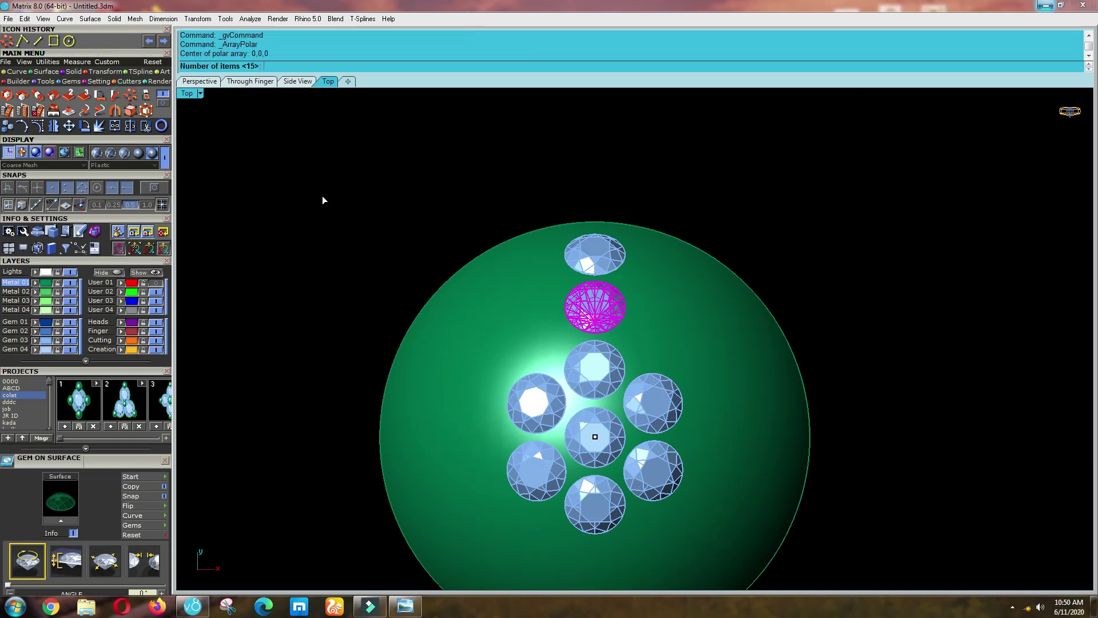
{"action": "type", "text": "14"}
{"action": "key", "text": "Return"}
{"action": "key", "text": "Return"}
{"action": "key", "text": "Escape"}
Polar-array the second-ring gem into 12 items over 360 degrees about the origin.
{"action": "left_click", "coordinate": [131, 102]}
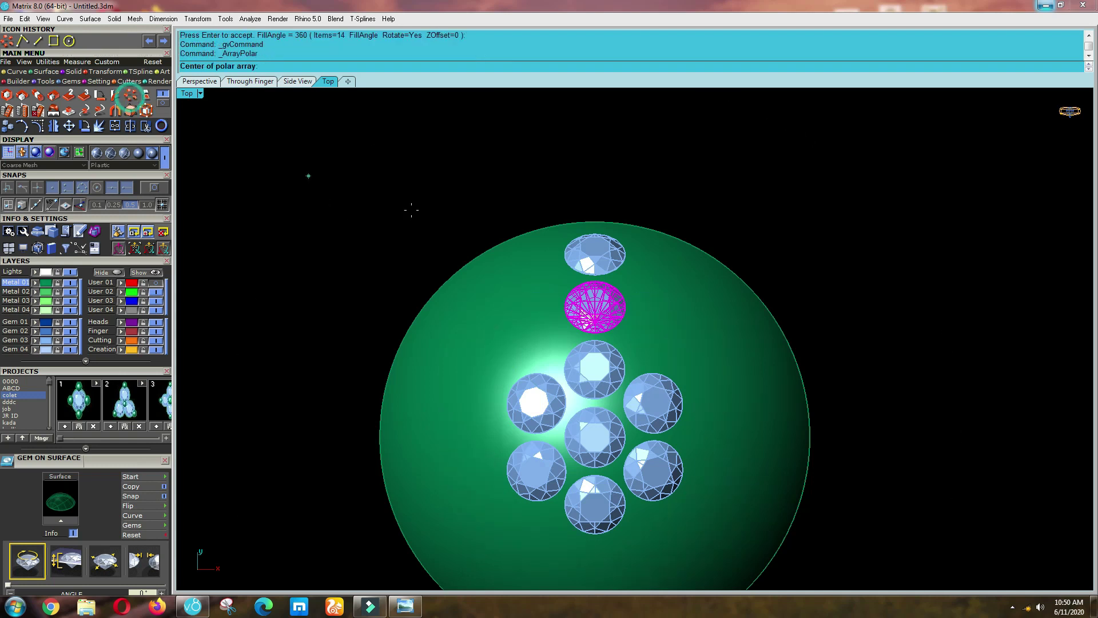
{"action": "type", "text": "12"}
{"action": "key", "text": "Return"}
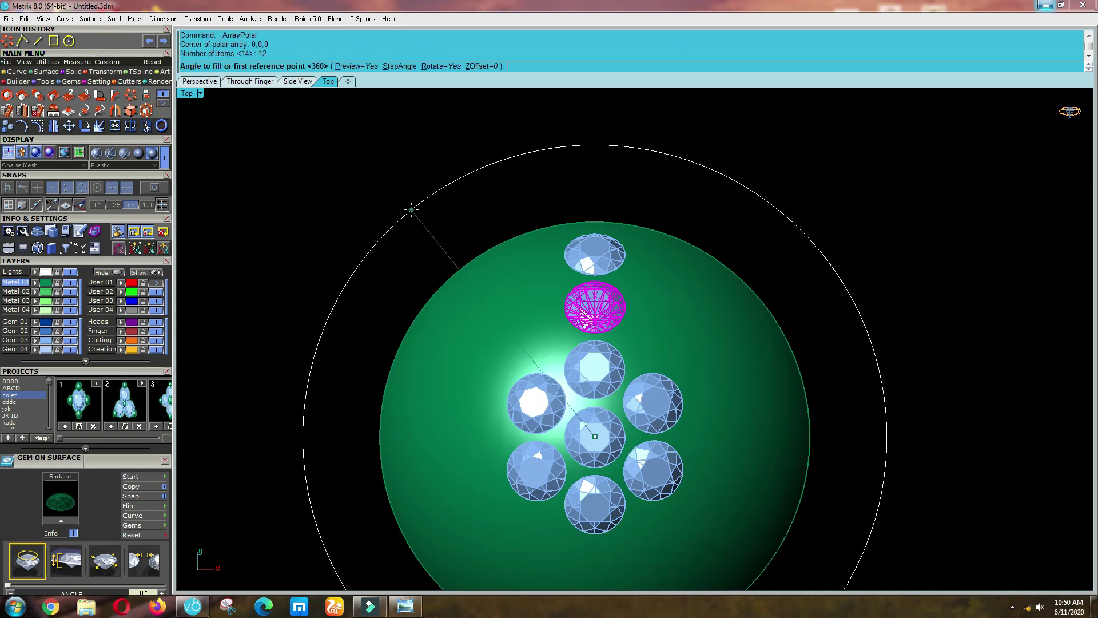
{"action": "key", "text": "Return"}
{"action": "key", "text": "Return"}
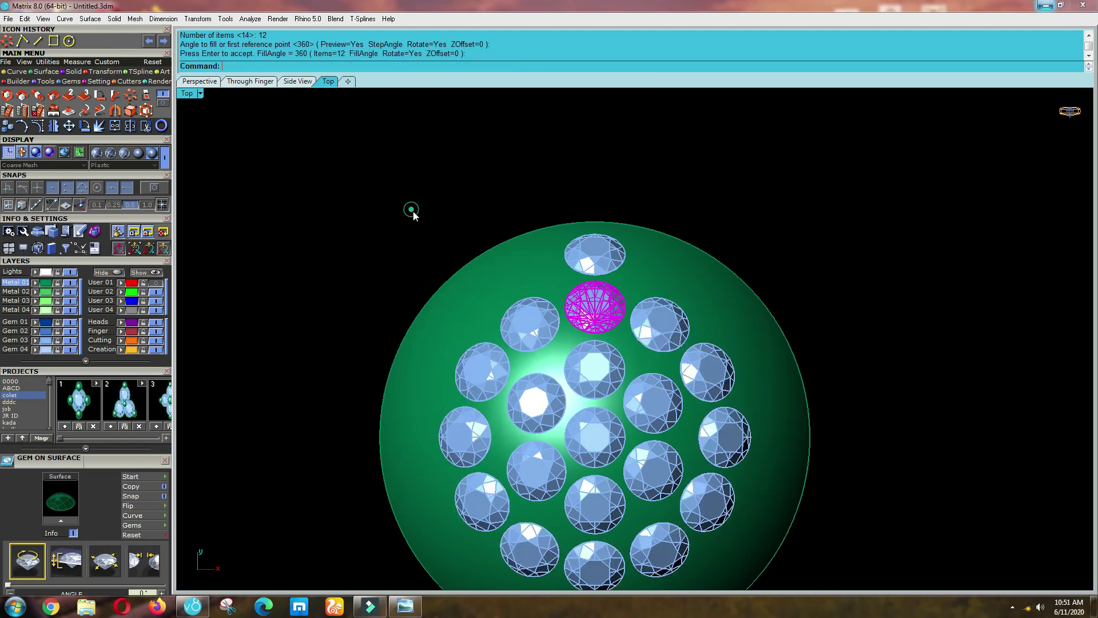
Try a polar array of 15 items for the outermost gem near the dome's edge, centred on the origin.
{"action": "scroll", "coordinate": [572, 414], "scroll_direction": "down", "scroll_amount": 4}
{"action": "scroll", "coordinate": [530, 399], "scroll_direction": "up", "scroll_amount": 7}
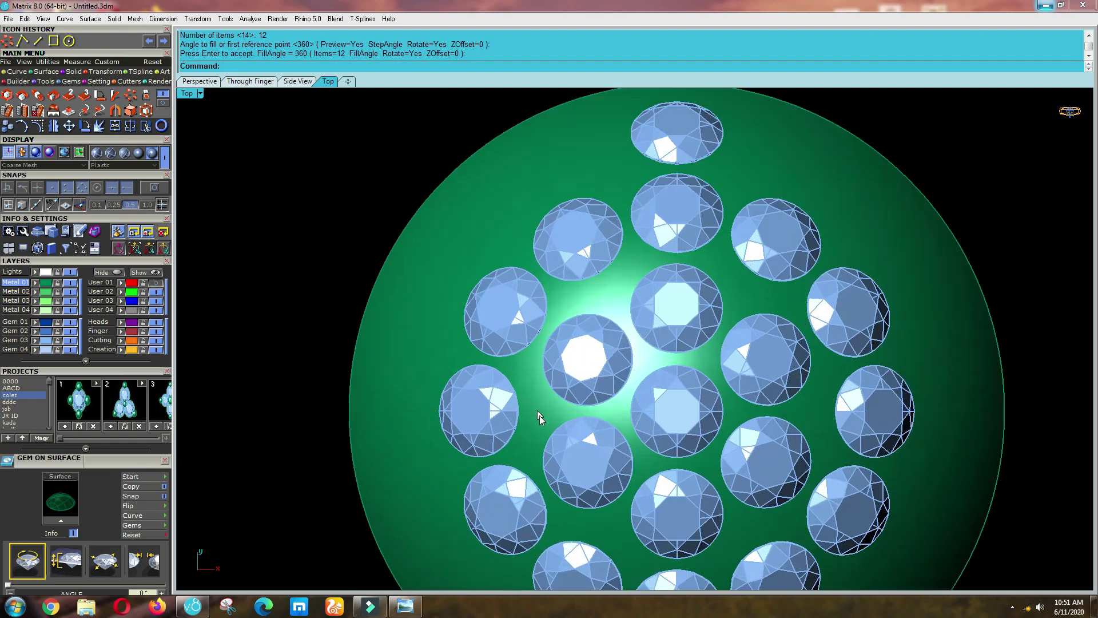
{"action": "scroll", "coordinate": [537, 410], "scroll_direction": "down", "scroll_amount": 3}
{"action": "scroll", "coordinate": [569, 407], "scroll_direction": "down", "scroll_amount": 3}
{"action": "scroll", "coordinate": [569, 379], "scroll_direction": "up", "scroll_amount": 5}
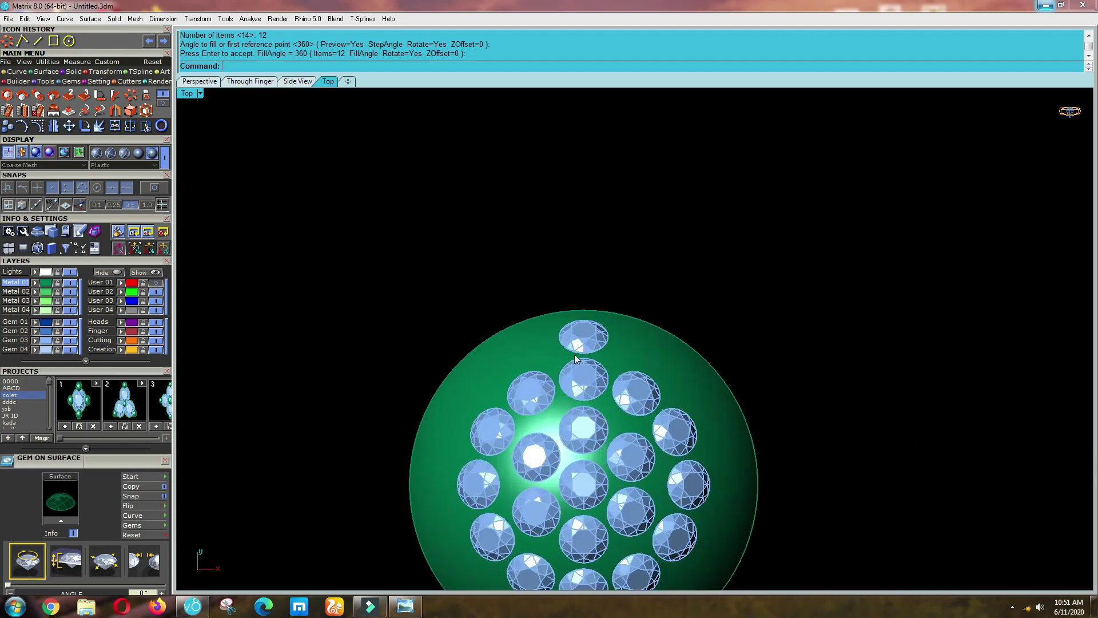
{"action": "left_click", "coordinate": [585, 310]}
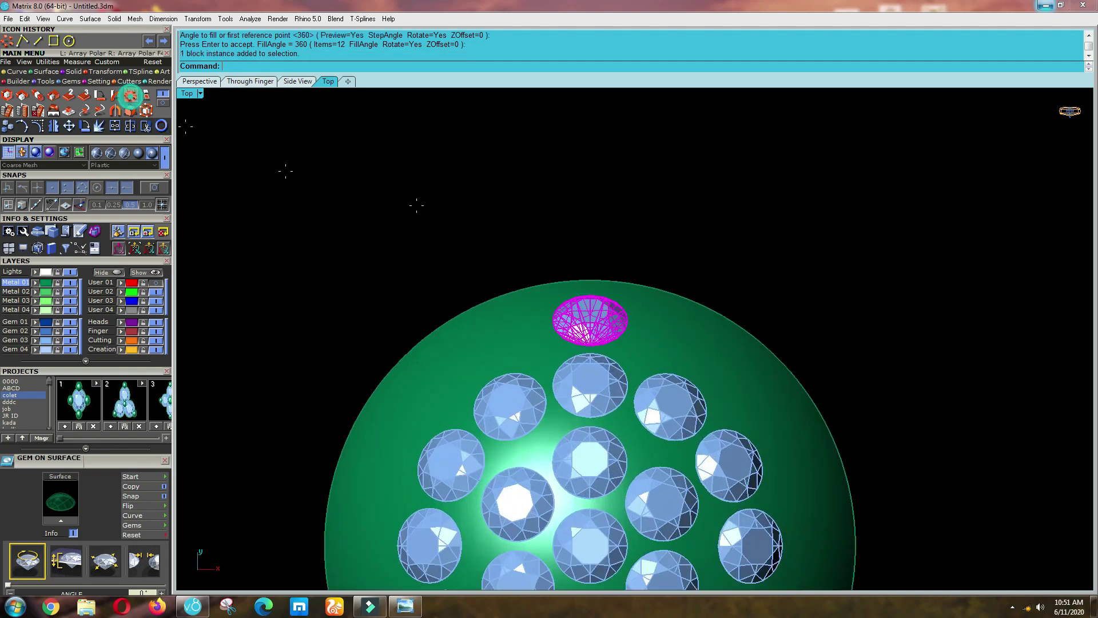
{"action": "left_click", "coordinate": [130, 96]}
{"action": "scroll", "coordinate": [452, 217], "scroll_direction": "down", "scroll_amount": 1}
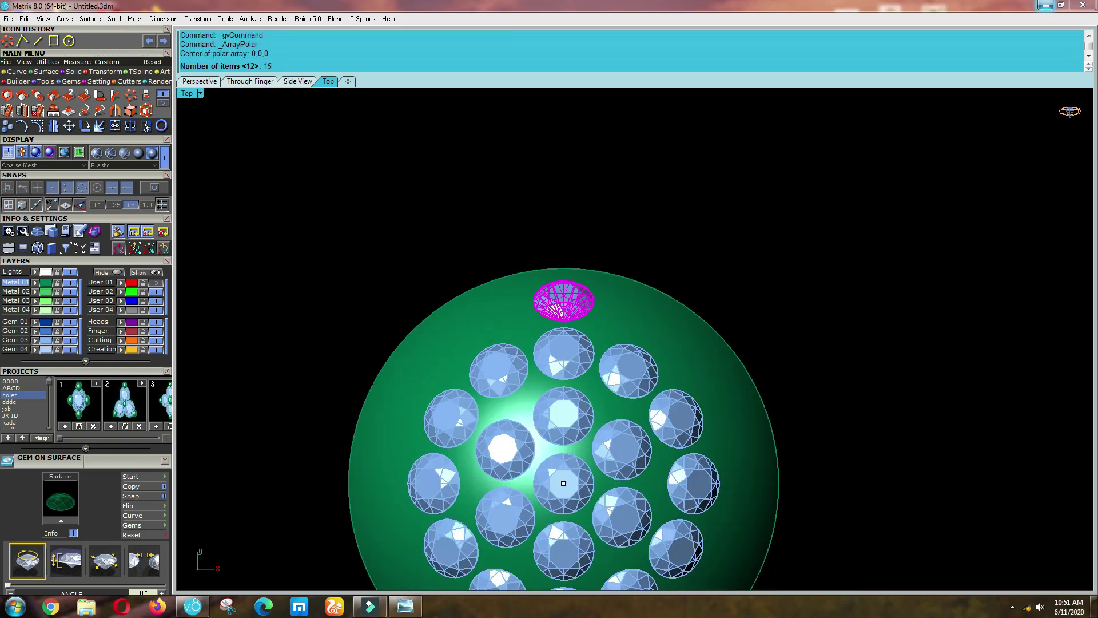
{"action": "key", "text": "Return"}
{"action": "key", "text": "Return"}
{"action": "key", "text": "Escape"}
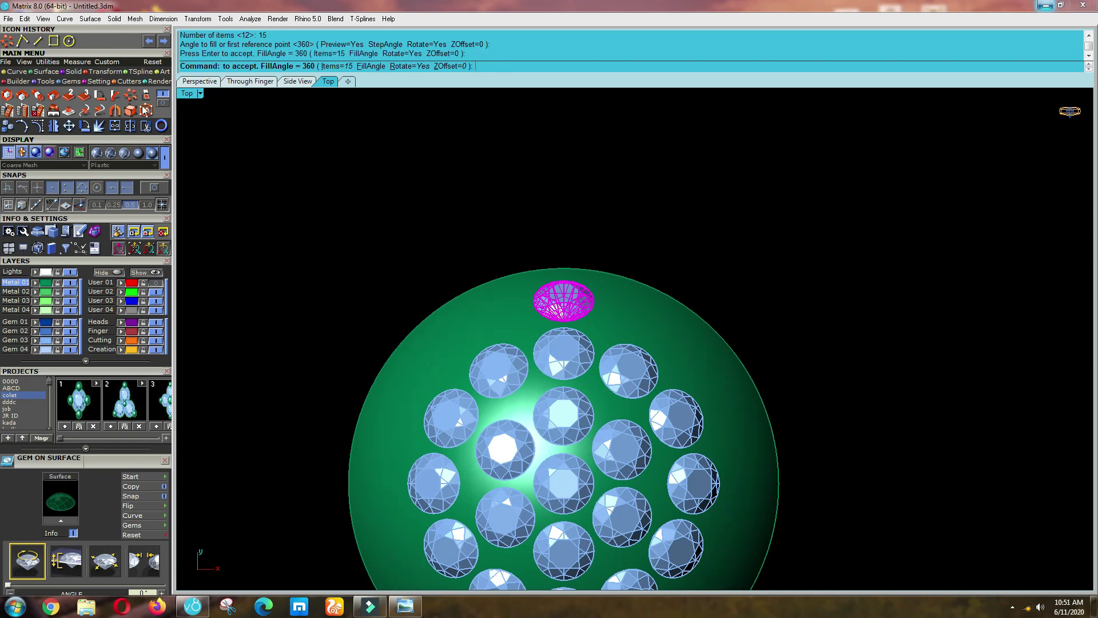
Polar-array the outermost gem into 16 items over 360 degrees about the origin.
{"action": "left_click", "coordinate": [130, 95]}
{"action": "type", "text": "16"}
{"action": "key", "text": "Return"}
{"action": "key", "text": "Return"}
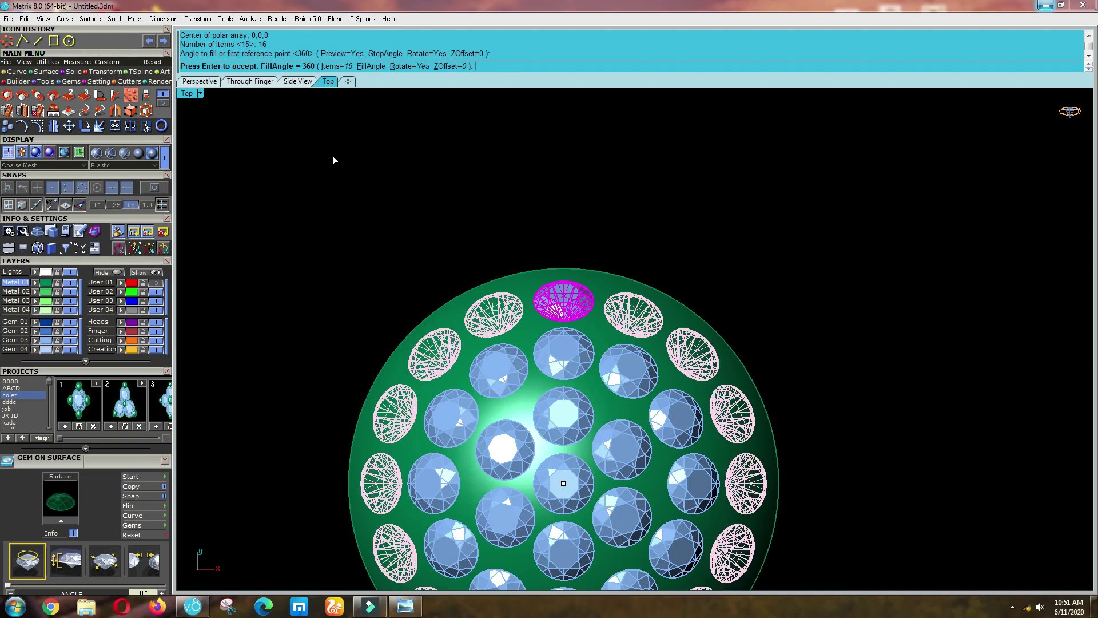
{"action": "key", "text": "Return"}
Examine the spacing of the three gem rings on the dome from above, from the front and from oblique angles.
{"action": "scroll", "coordinate": [629, 314], "scroll_direction": "down", "scroll_amount": 3}
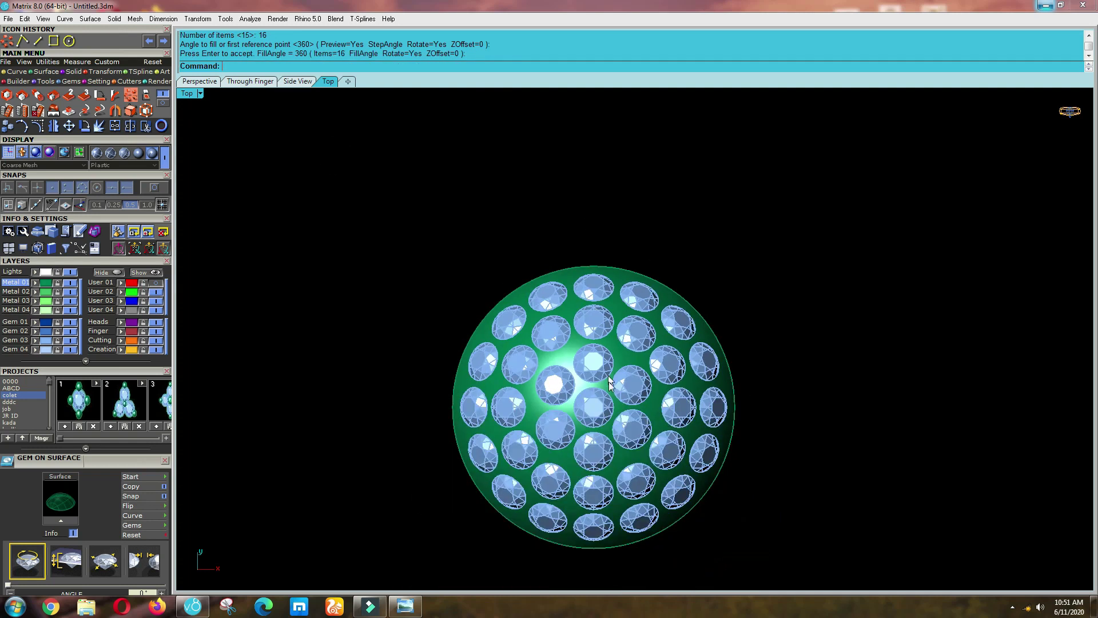
{"action": "key", "text": "F2"}
{"action": "scroll", "coordinate": [584, 351], "scroll_direction": "up", "scroll_amount": 4}
{"action": "key", "text": "F3"}
{"action": "key", "text": "F1"}
{"action": "scroll", "coordinate": [584, 352], "scroll_direction": "down", "scroll_amount": 4}
{"action": "scroll", "coordinate": [585, 334], "scroll_direction": "up", "scroll_amount": 10}
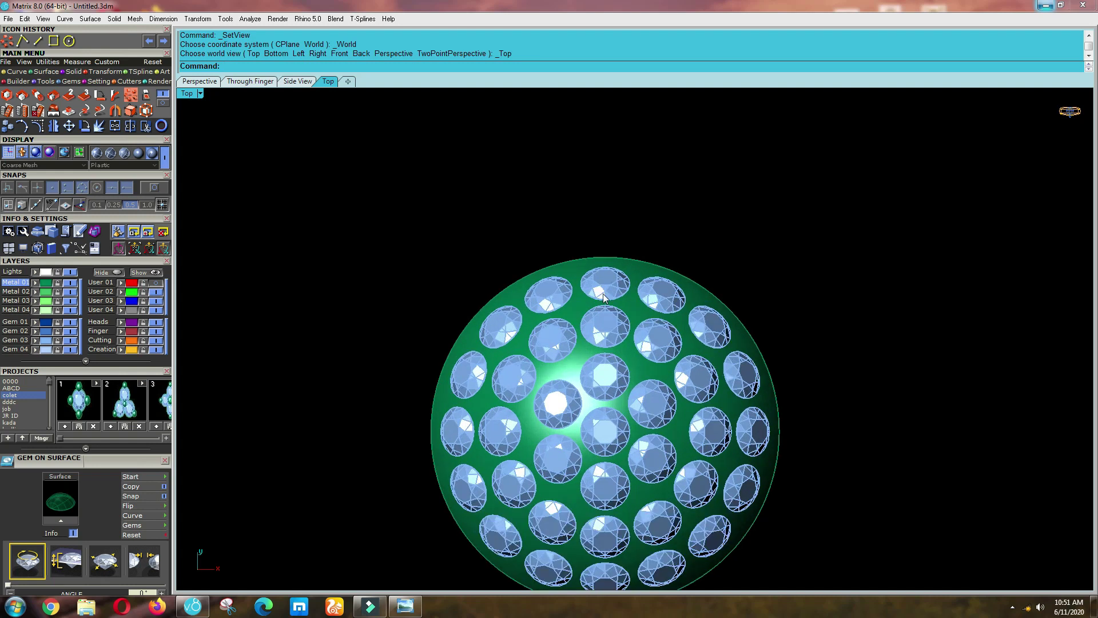
{"action": "scroll", "coordinate": [604, 294], "scroll_direction": "down", "scroll_amount": 2}
{"action": "key", "text": "ctrl+F2"}
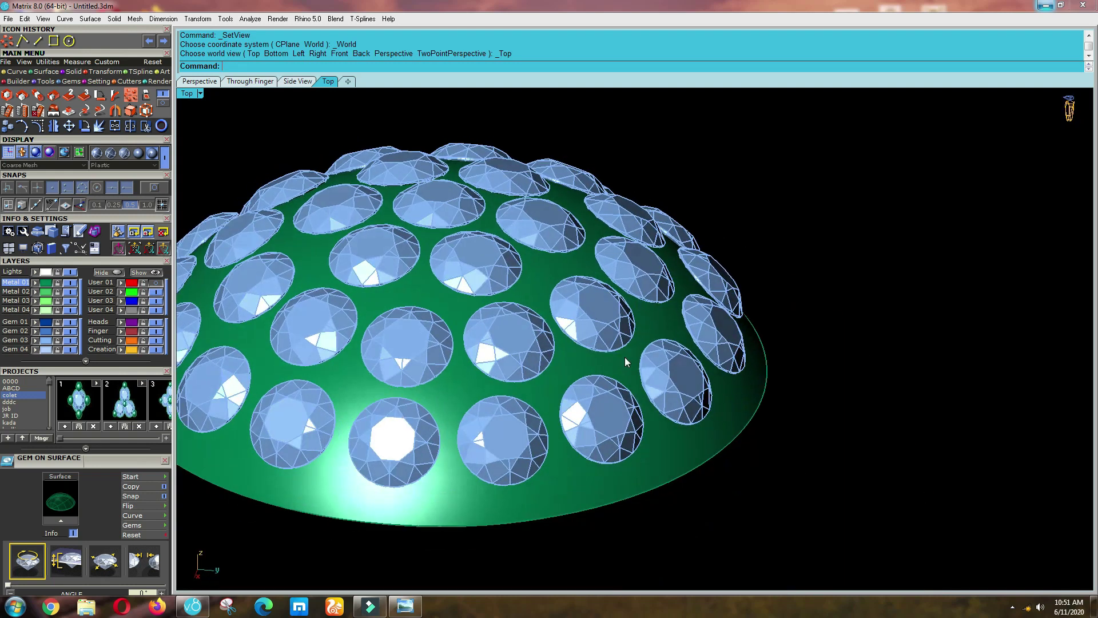
{"action": "scroll", "coordinate": [619, 364], "scroll_direction": "up", "scroll_amount": 4}
{"action": "scroll", "coordinate": [524, 314], "scroll_direction": "down", "scroll_amount": 2}
{"action": "key", "text": "F2"}
{"action": "scroll", "coordinate": [530, 332], "scroll_direction": "up", "scroll_amount": 2}
{"action": "right_click_drag", "start_coordinate": [530, 332], "coordinate": [610, 397], "text": "ctrl+shift"}
{"action": "key", "text": "ctrl+F1"}
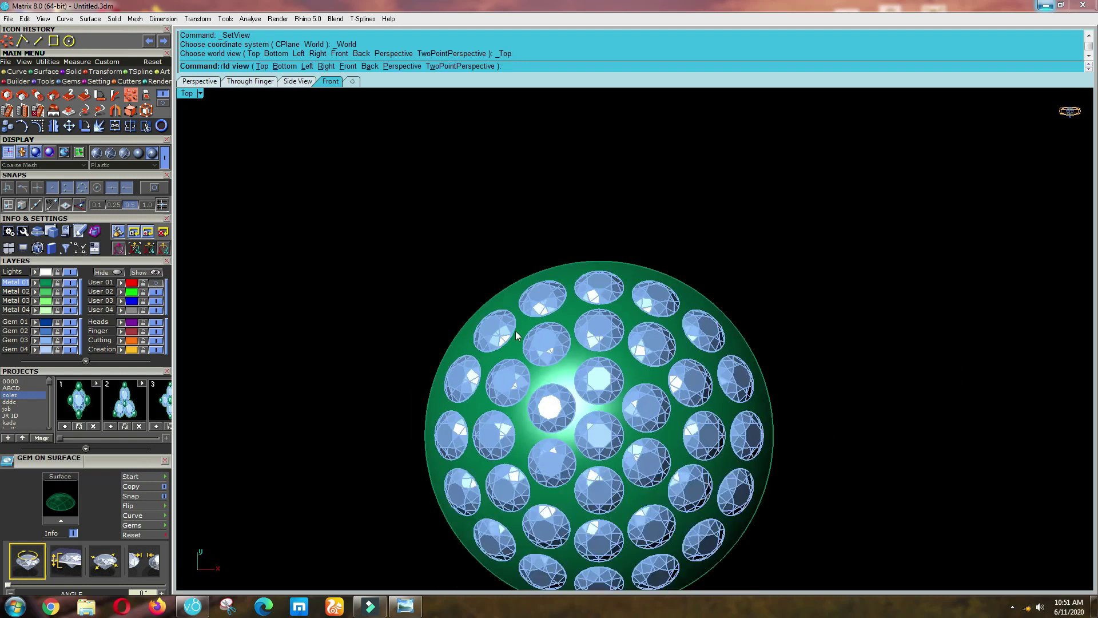
Select all the gems on the dome and combine them into one group.
{"action": "left_click", "coordinate": [55, 341]}
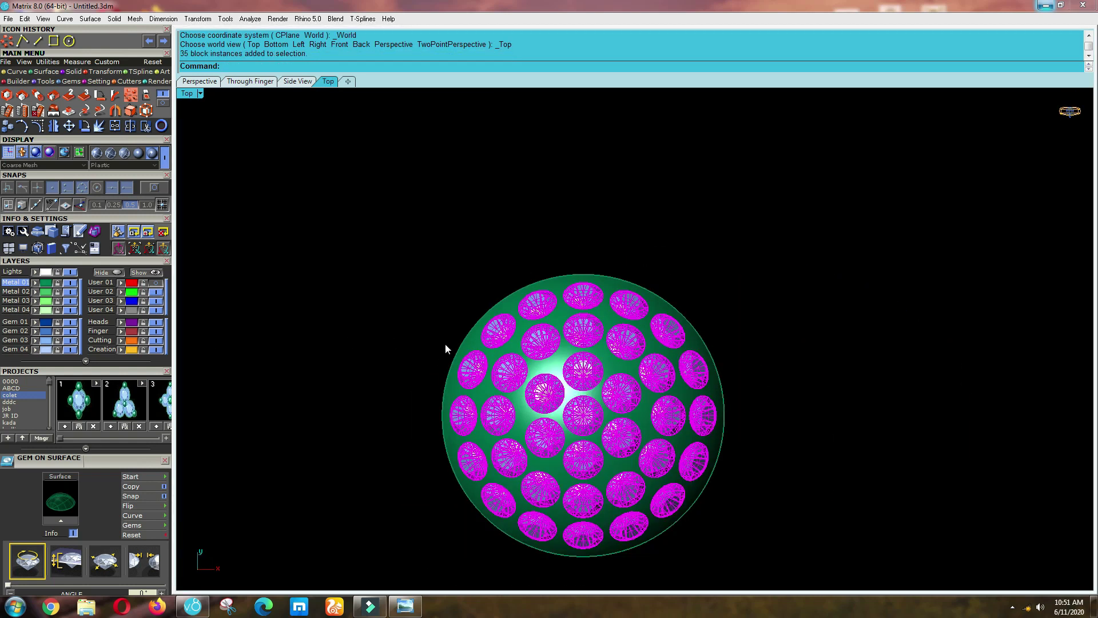
{"action": "type", "text": "gr"}
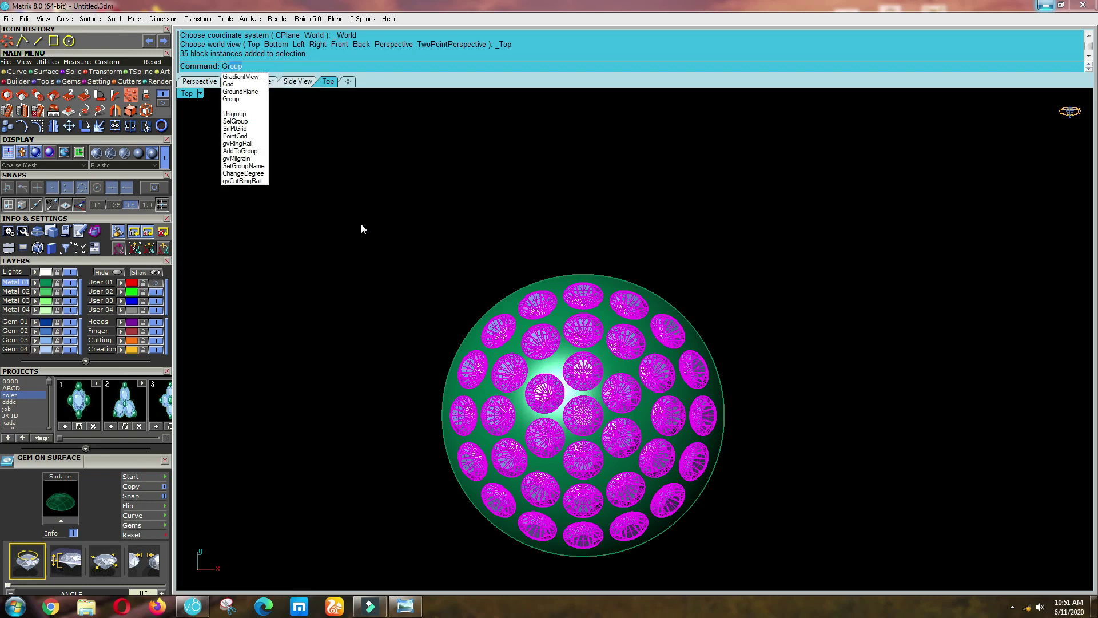
{"action": "left_click", "coordinate": [239, 99]}
{"action": "left_click", "coordinate": [420, 214]}
{"action": "scroll", "coordinate": [513, 241], "scroll_direction": "down", "scroll_amount": 4}
{"action": "scroll", "coordinate": [536, 327], "scroll_direction": "up", "scroll_amount": 2}
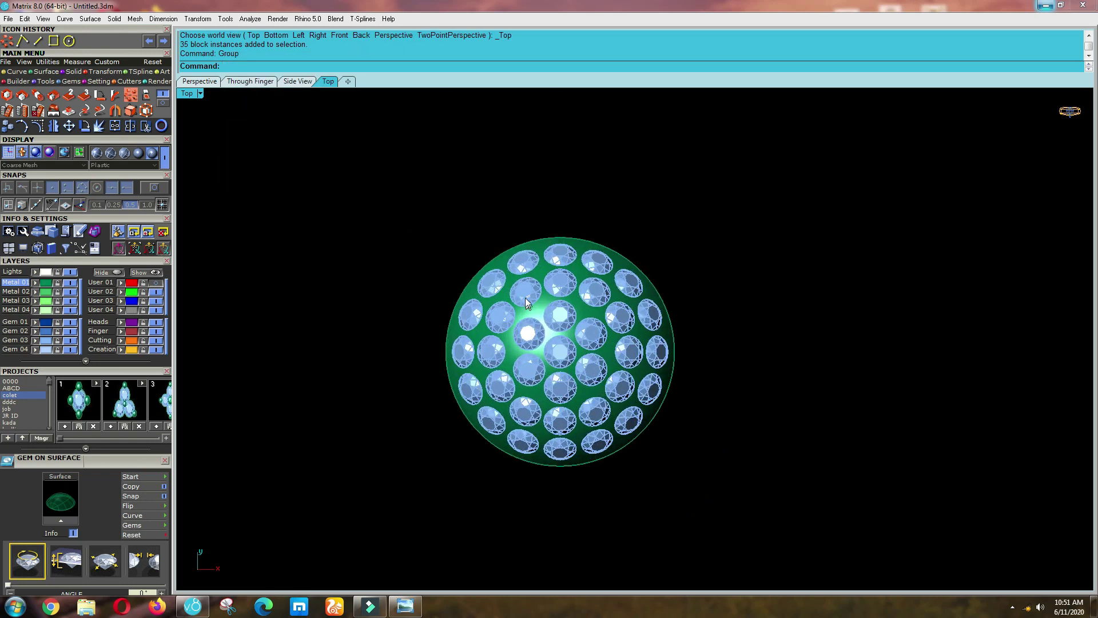
Generate gem cutters for the whole gem group using the third cutter style.
{"action": "left_click", "coordinate": [527, 301]}
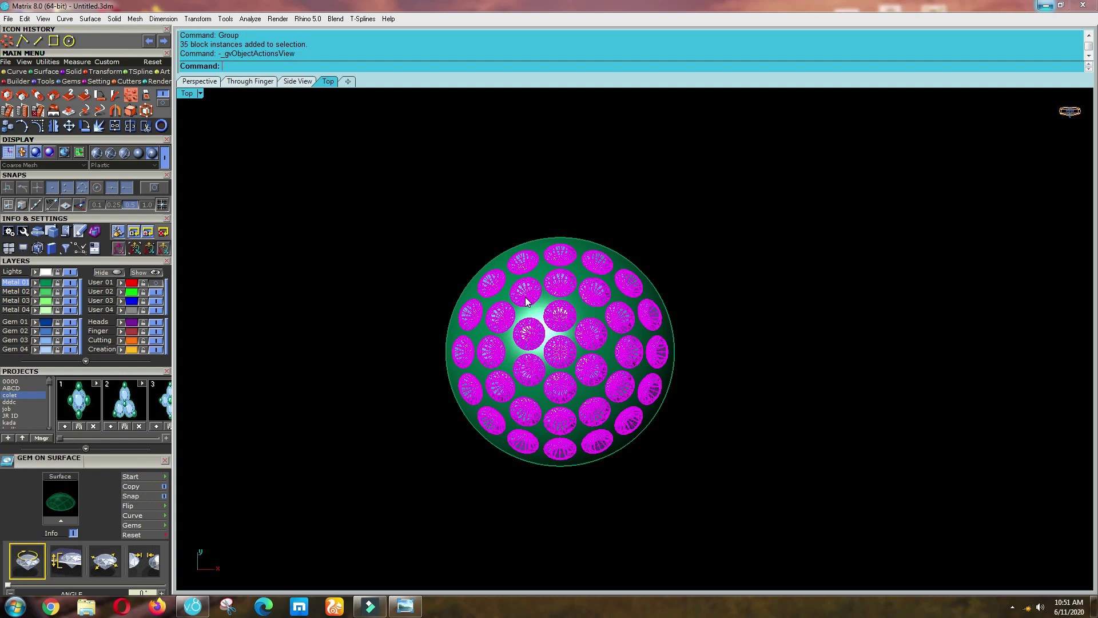
{"action": "key", "text": "F6"}
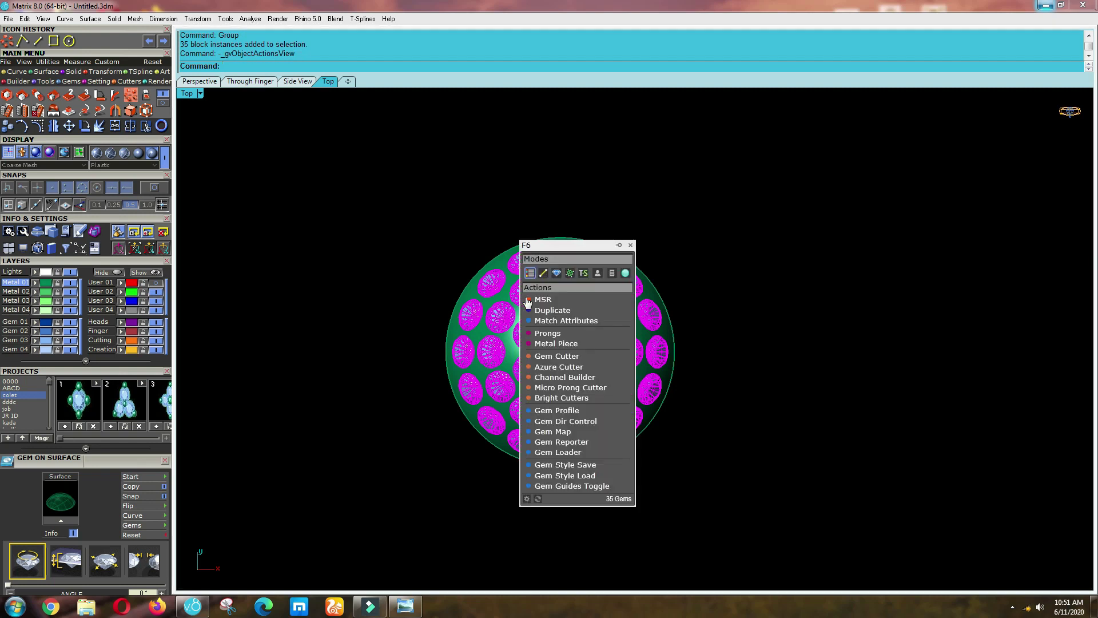
{"action": "left_click", "coordinate": [550, 352]}
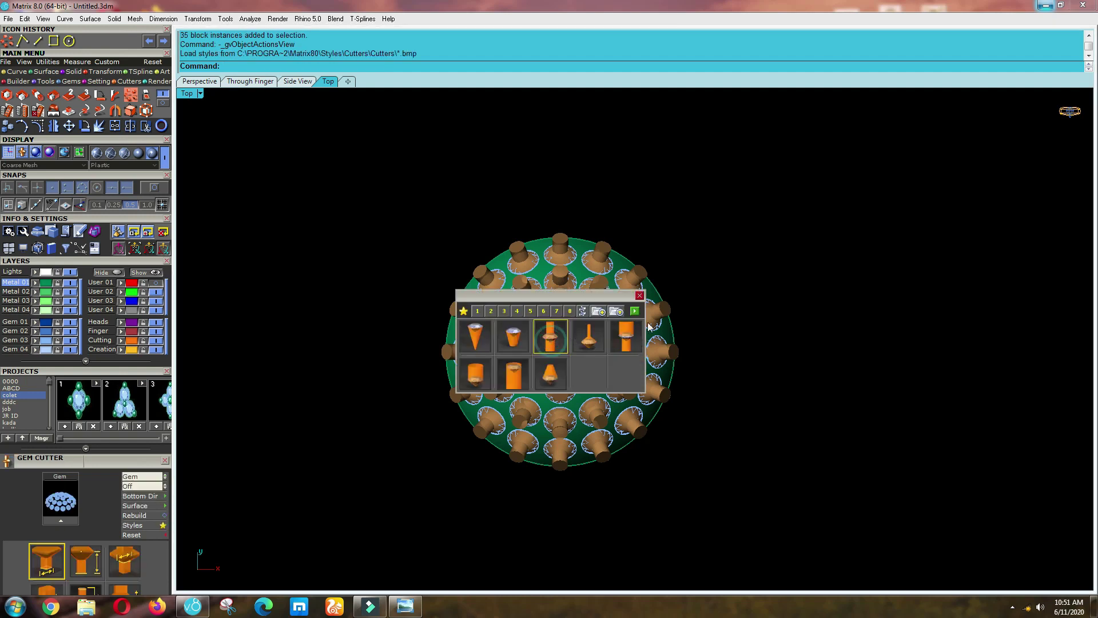
{"action": "left_click", "coordinate": [635, 312]}
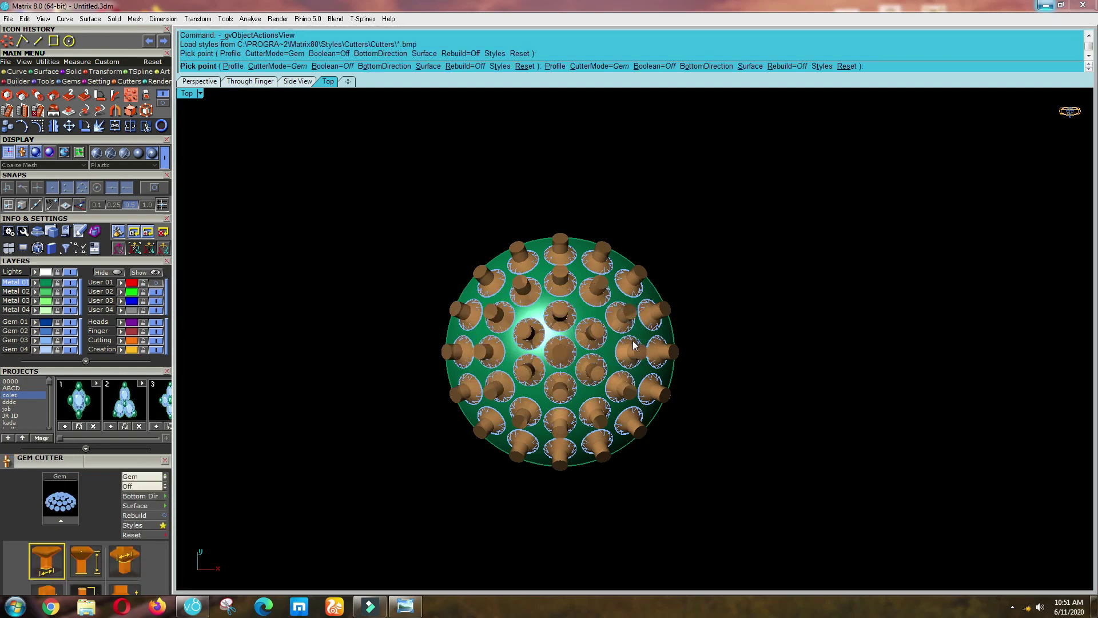
{"action": "key", "text": "Return"}
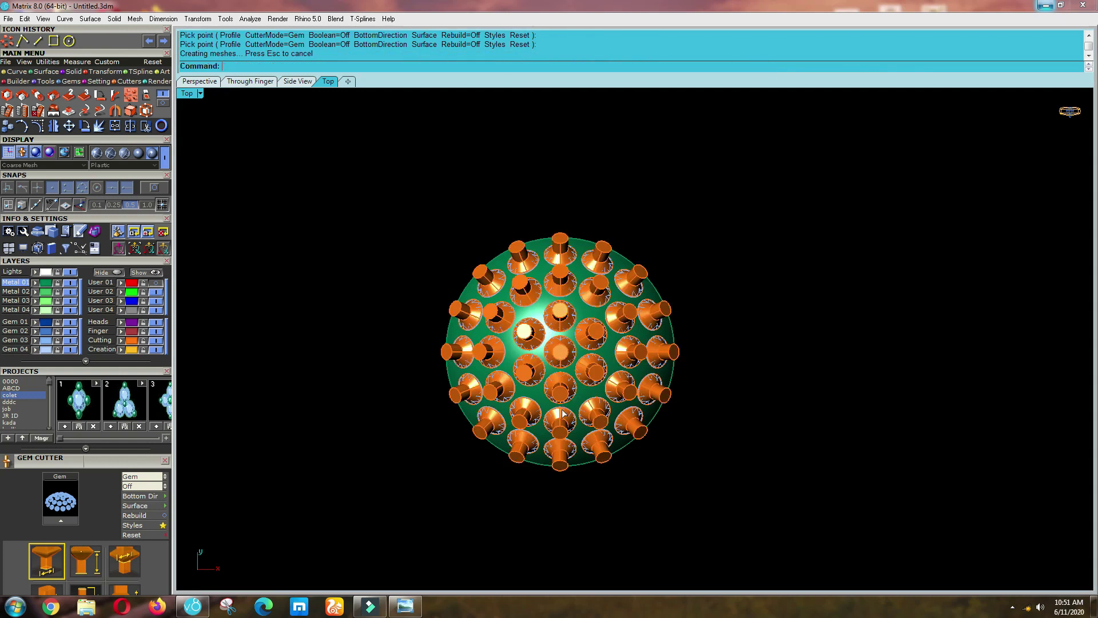
Check the cutters from beneath the dome, and subtract them all from the dome with Boolean Difference.
{"action": "key", "text": "ctrl+F2"}
{"action": "right_click_drag", "start_coordinate": [574, 463], "coordinate": [511, 327], "text": "ctrl+shift"}
{"action": "scroll", "coordinate": [534, 352], "scroll_direction": "up", "scroll_amount": 7}
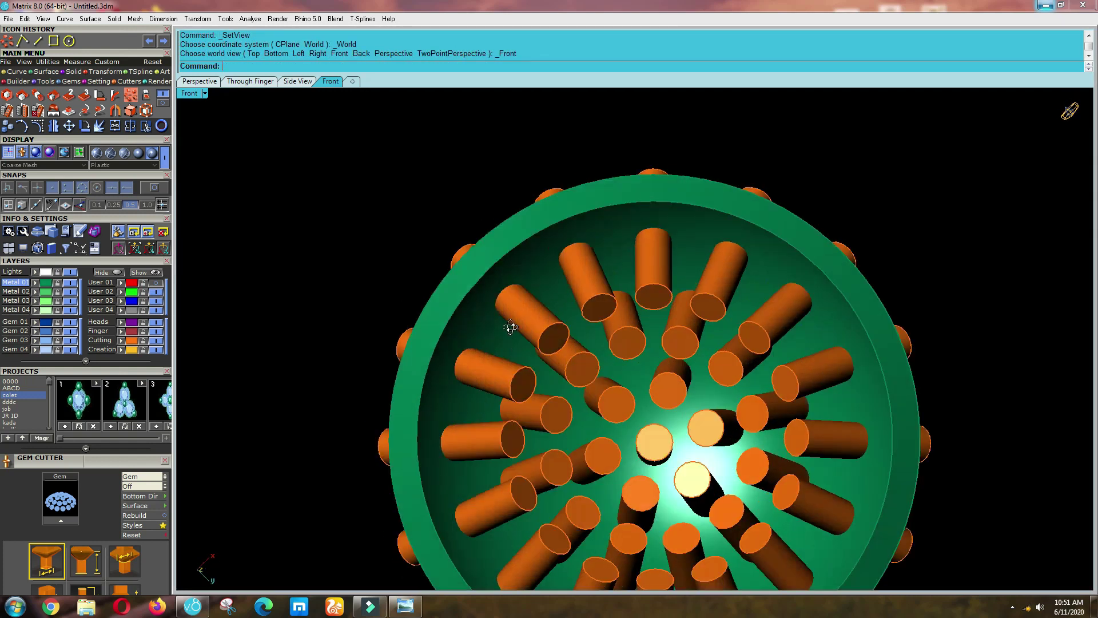
{"action": "scroll", "coordinate": [511, 327], "scroll_direction": "down", "scroll_amount": 5}
{"action": "key", "text": "F1"}
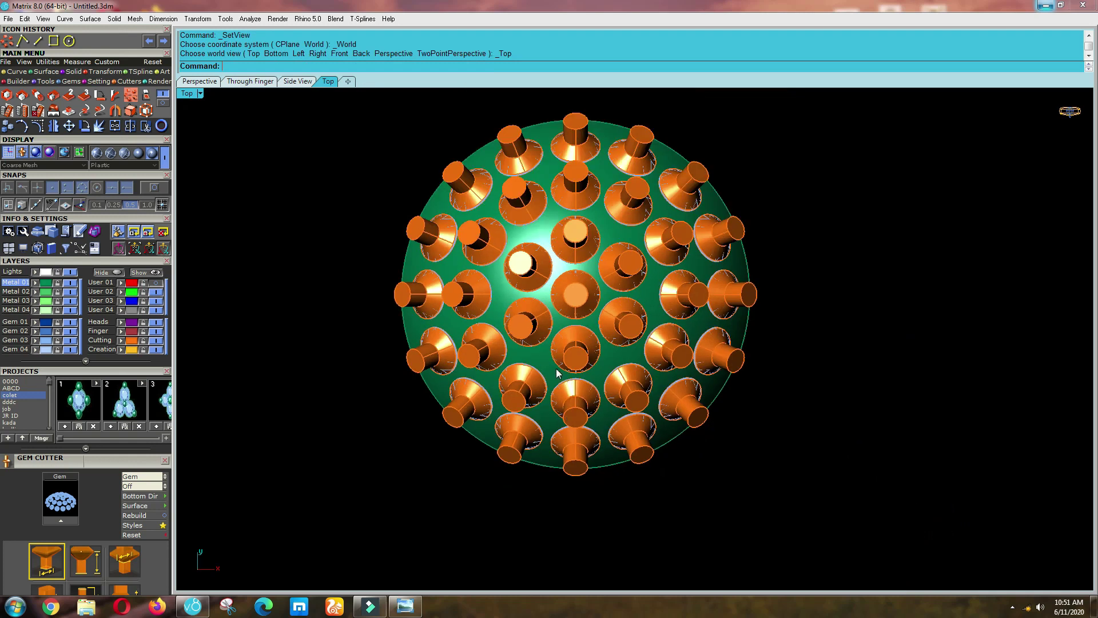
{"action": "scroll", "coordinate": [559, 372], "scroll_direction": "up", "scroll_amount": 3}
{"action": "left_click", "coordinate": [547, 371]}
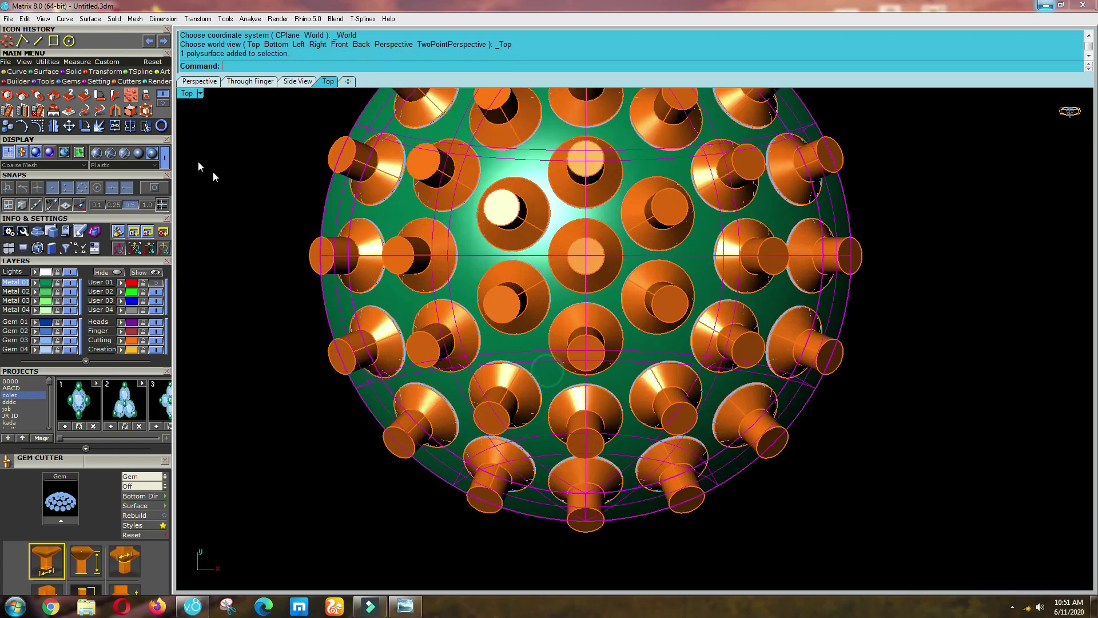
{"action": "left_click", "coordinate": [72, 72]}
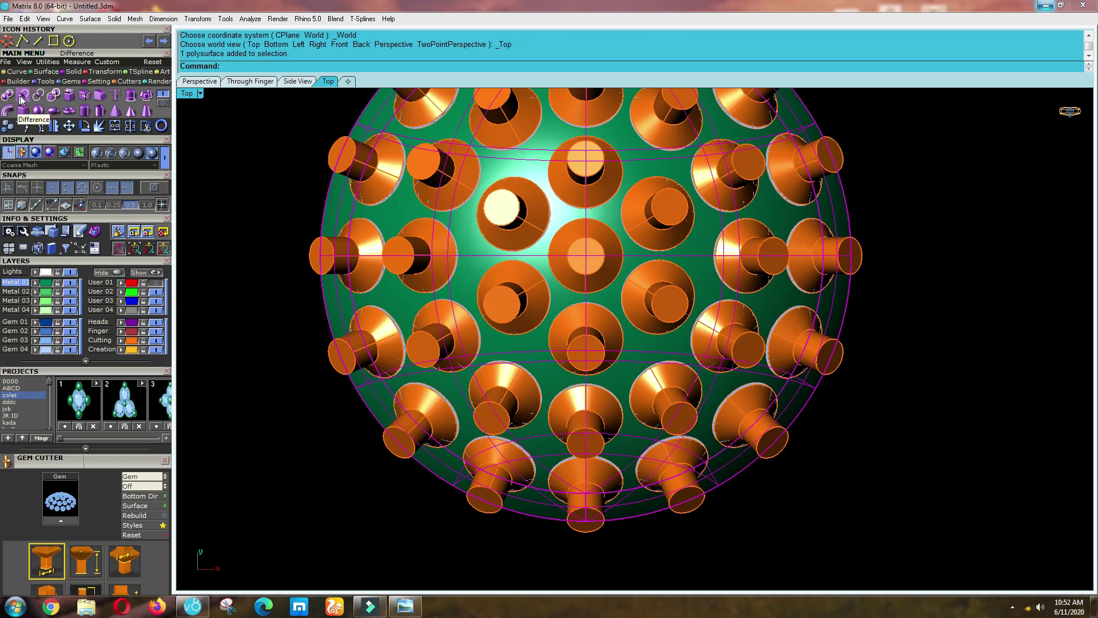
{"action": "left_click", "coordinate": [165, 94]}
{"action": "left_click", "coordinate": [164, 95]}
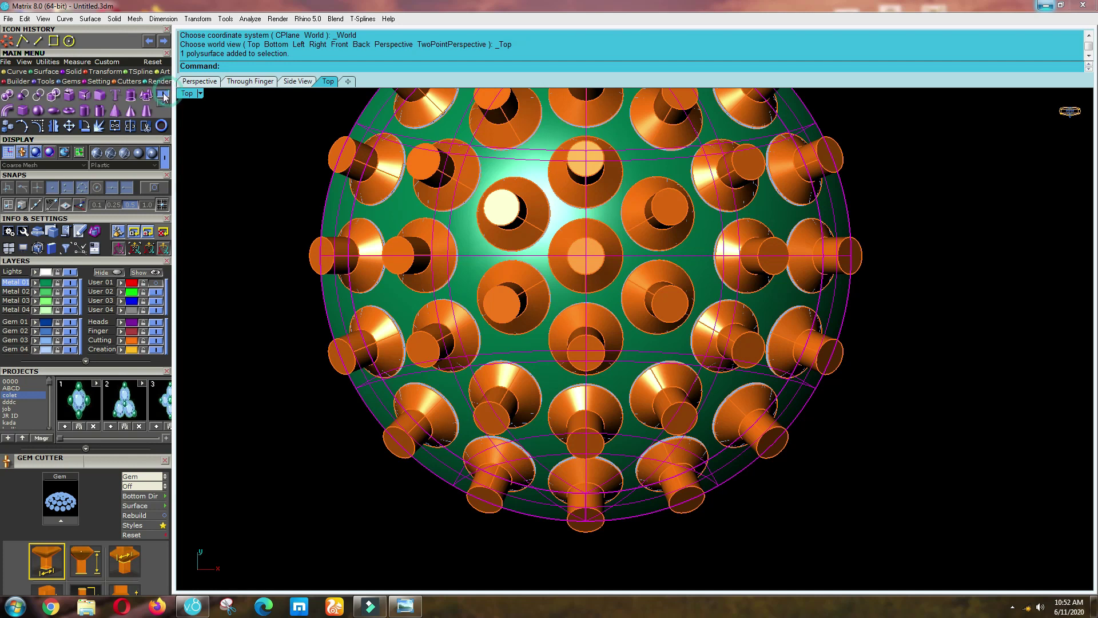
{"action": "left_click", "coordinate": [23, 96]}
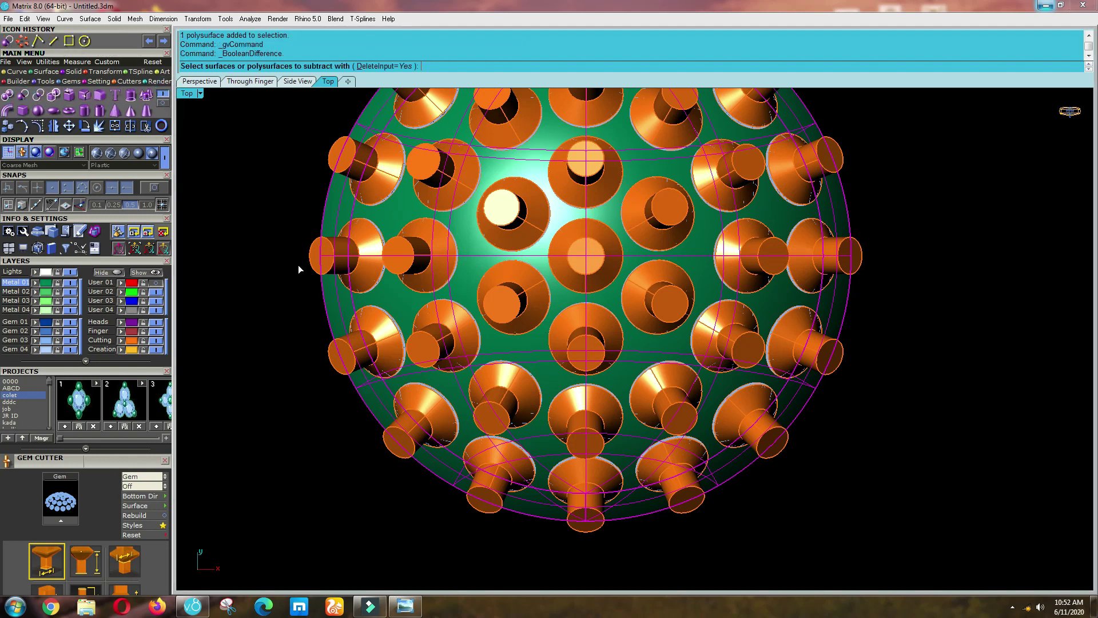
{"action": "left_click", "coordinate": [339, 364]}
{"action": "right_click", "coordinate": [337, 366]}
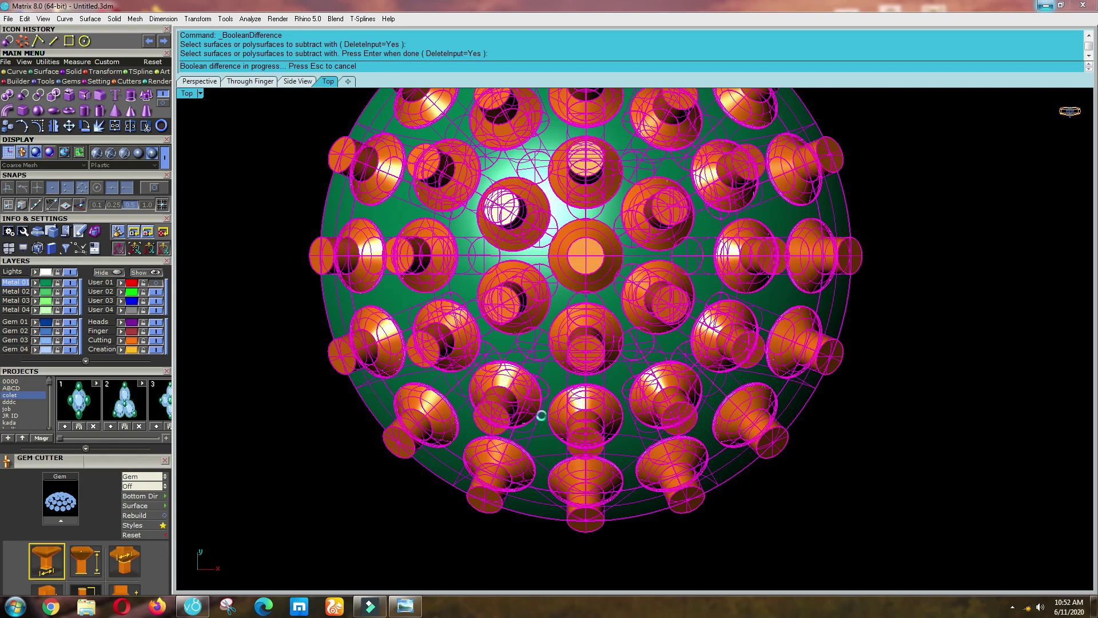
Examine the drilled gem seats from the underside of the dome, and return to the Top view.
{"action": "scroll", "coordinate": [580, 434], "scroll_direction": "down", "scroll_amount": 4}
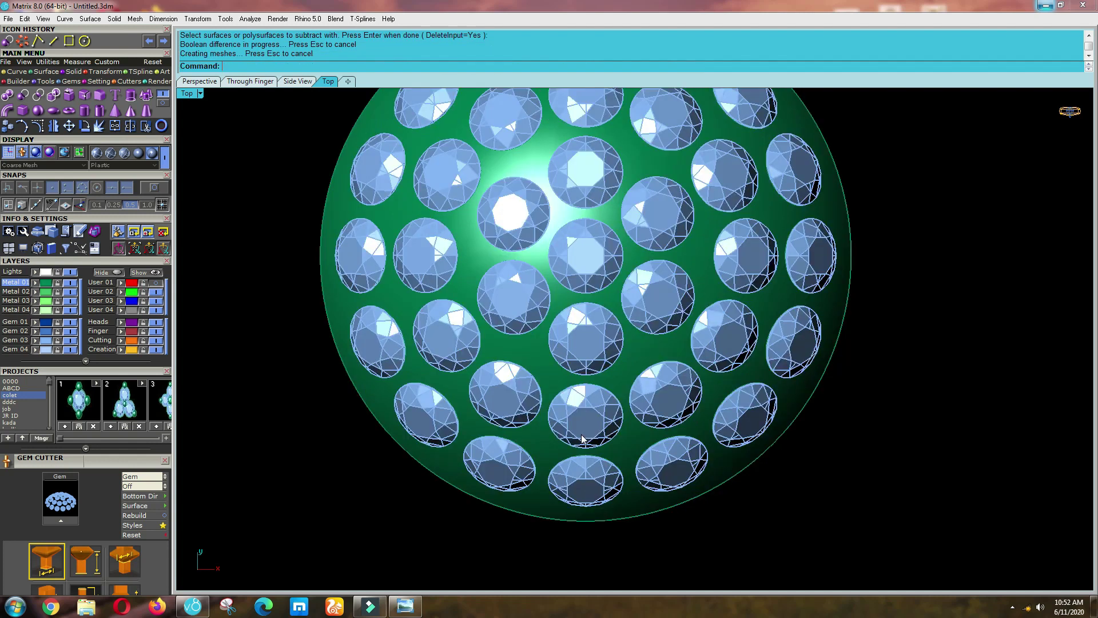
{"action": "key", "text": "ctrl+h"}
{"action": "right_click_drag", "start_coordinate": [568, 415], "coordinate": [563, 518], "text": "ctrl+shift"}
{"action": "key", "text": "ctrl+z"}
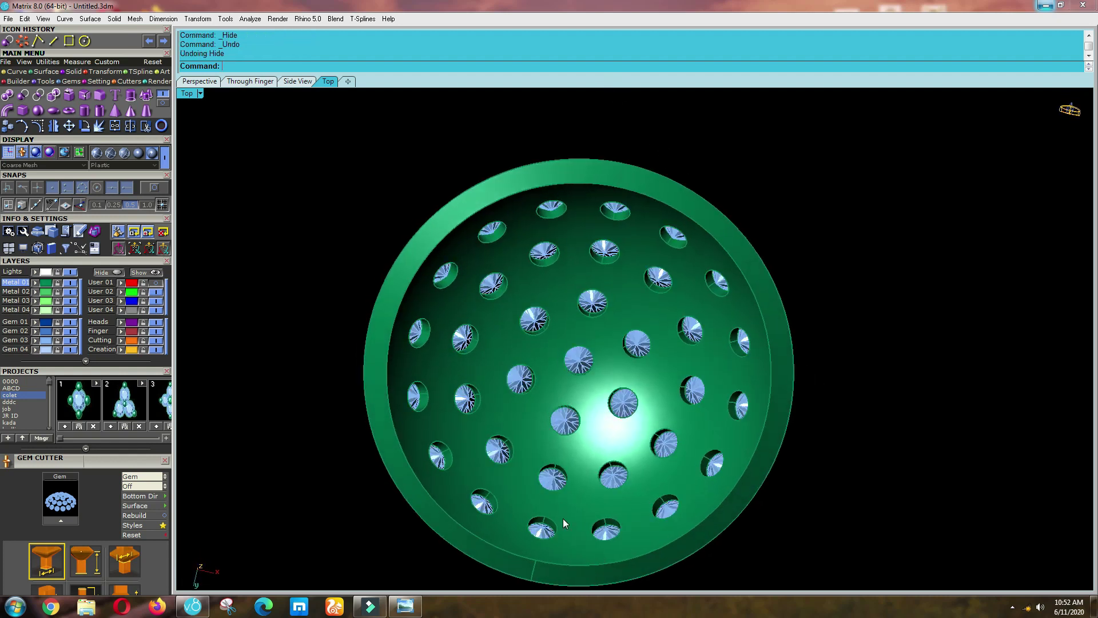
{"action": "key", "text": "ctrl+F1"}
{"action": "scroll", "coordinate": [537, 287], "scroll_direction": "down", "scroll_amount": 2}
{"action": "scroll", "coordinate": [563, 387], "scroll_direction": "up", "scroll_amount": 6}
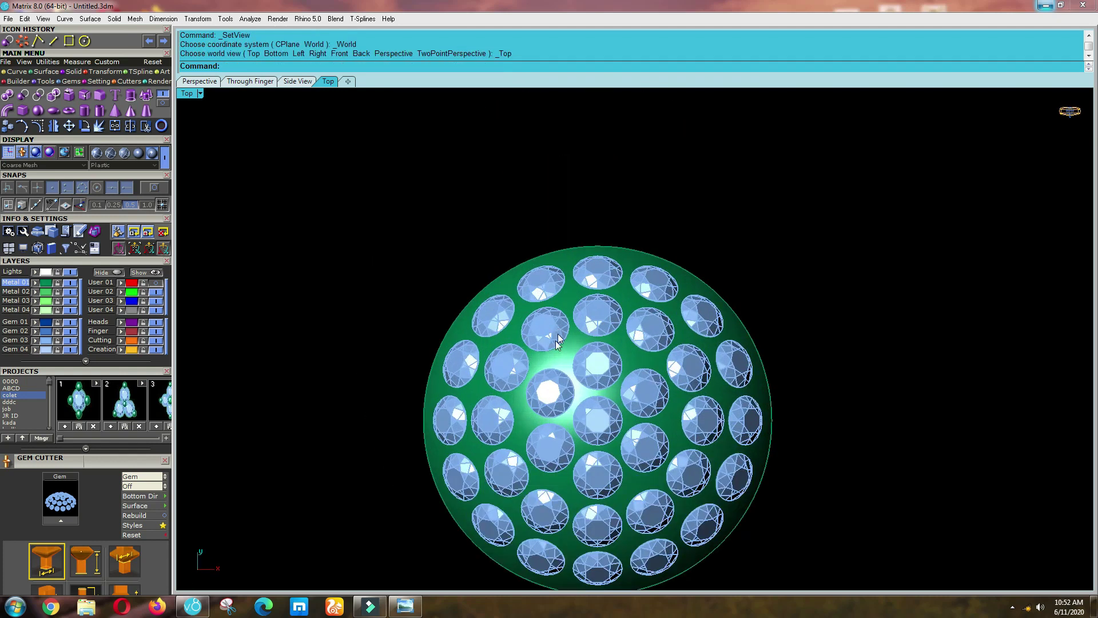
Start Prong on Surface on the dome with prong diameter 0.65, drop 0.2 and height 0.65.
{"action": "left_click", "coordinate": [571, 406]}
{"action": "key", "text": "F6"}
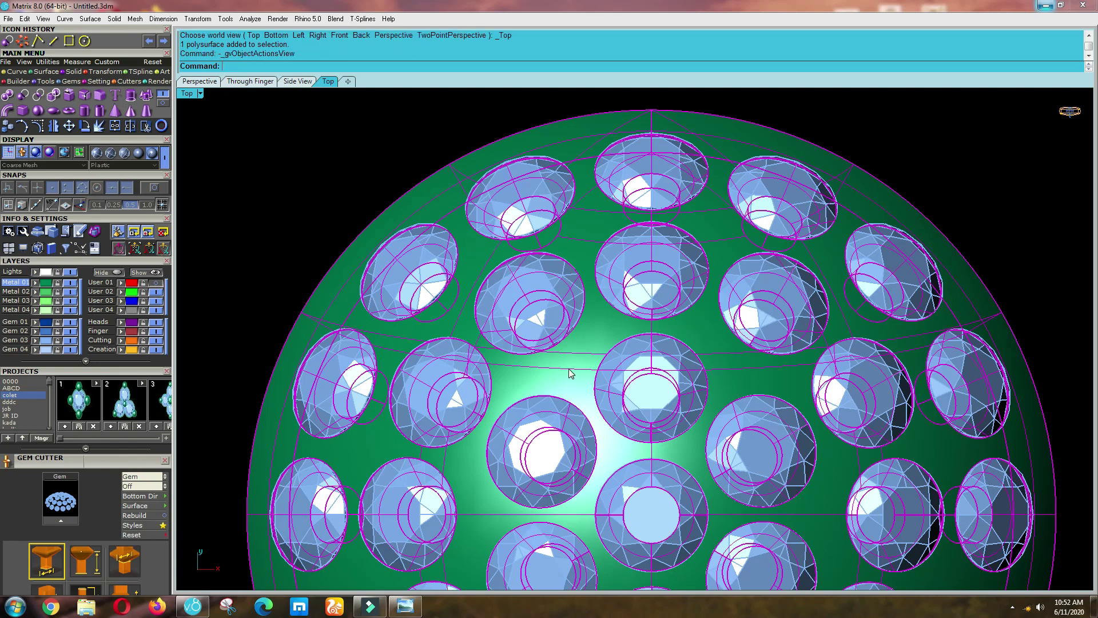
{"action": "left_click", "coordinate": [586, 406]}
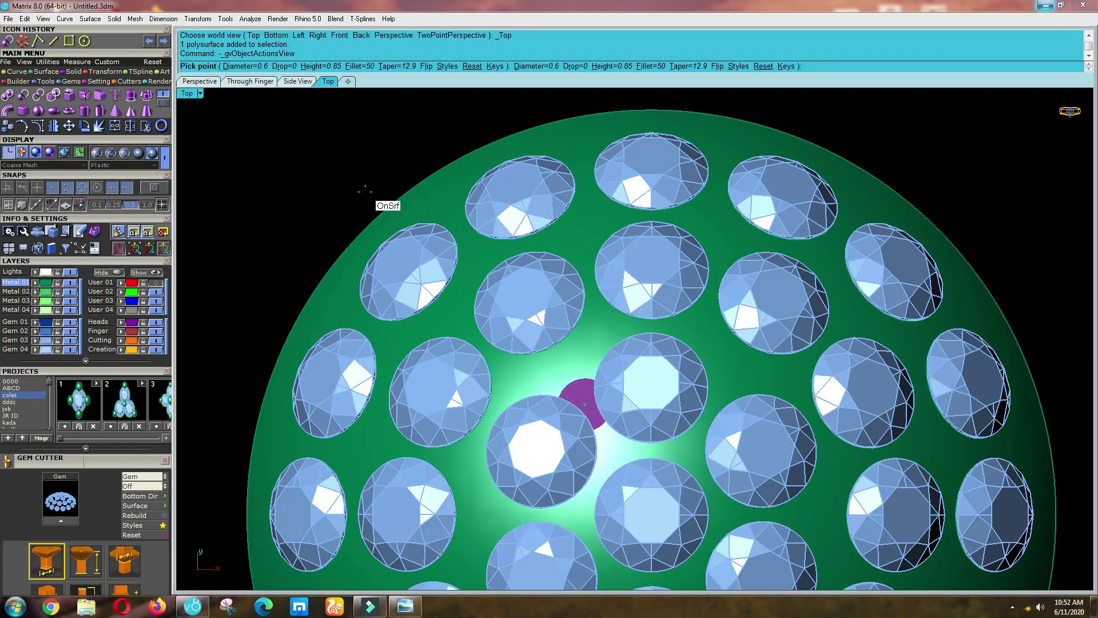
{"action": "left_click", "coordinate": [246, 66]}
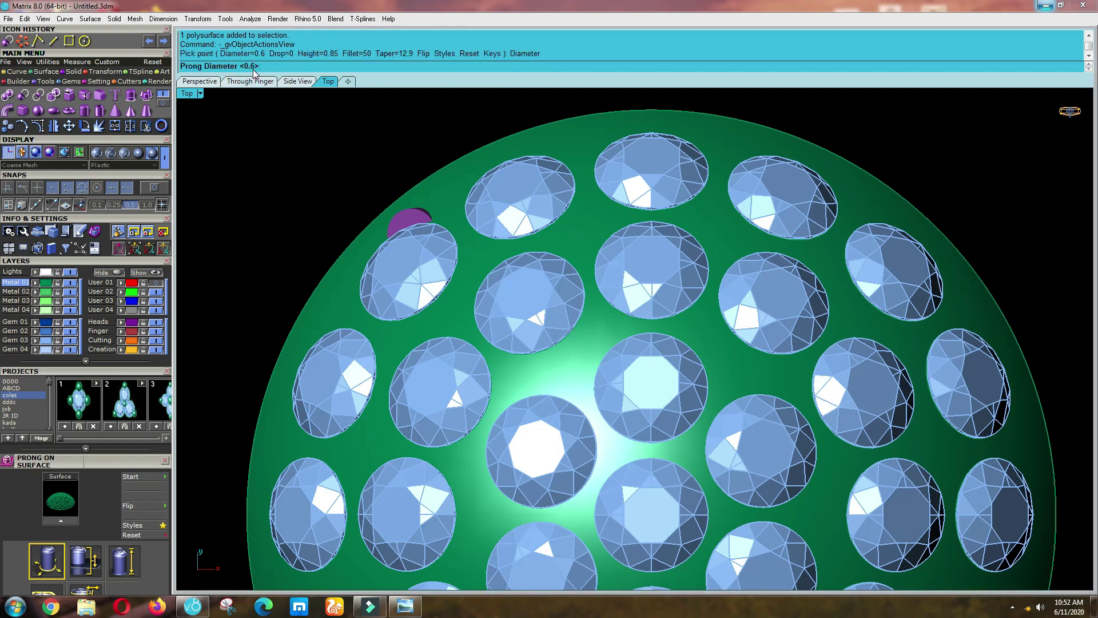
{"action": "key", "text": "Return"}
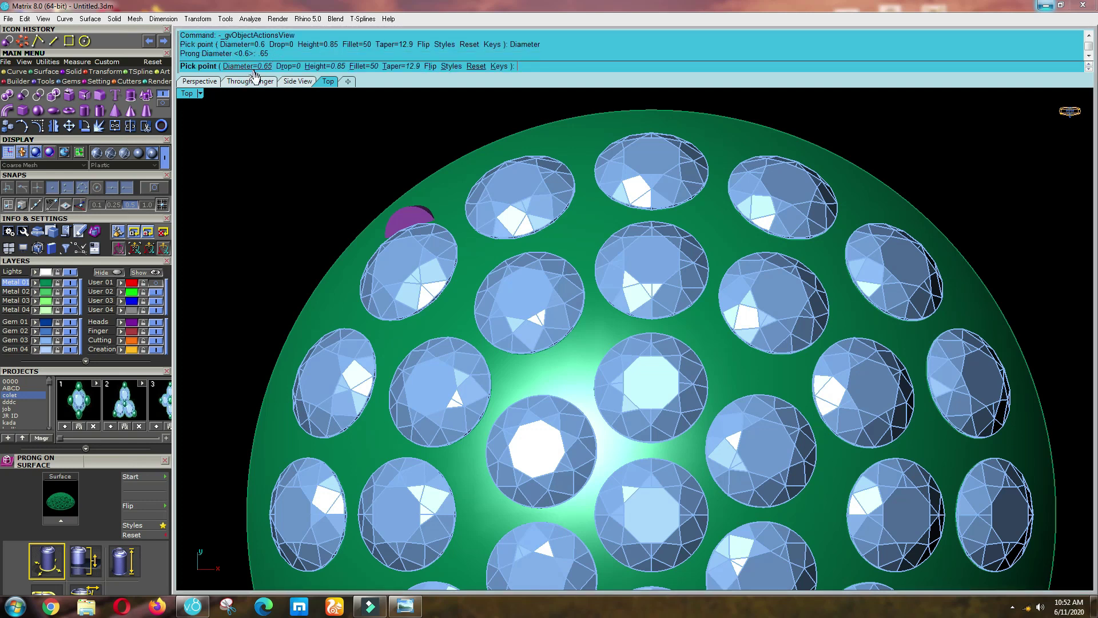
{"action": "left_click", "coordinate": [280, 67]}
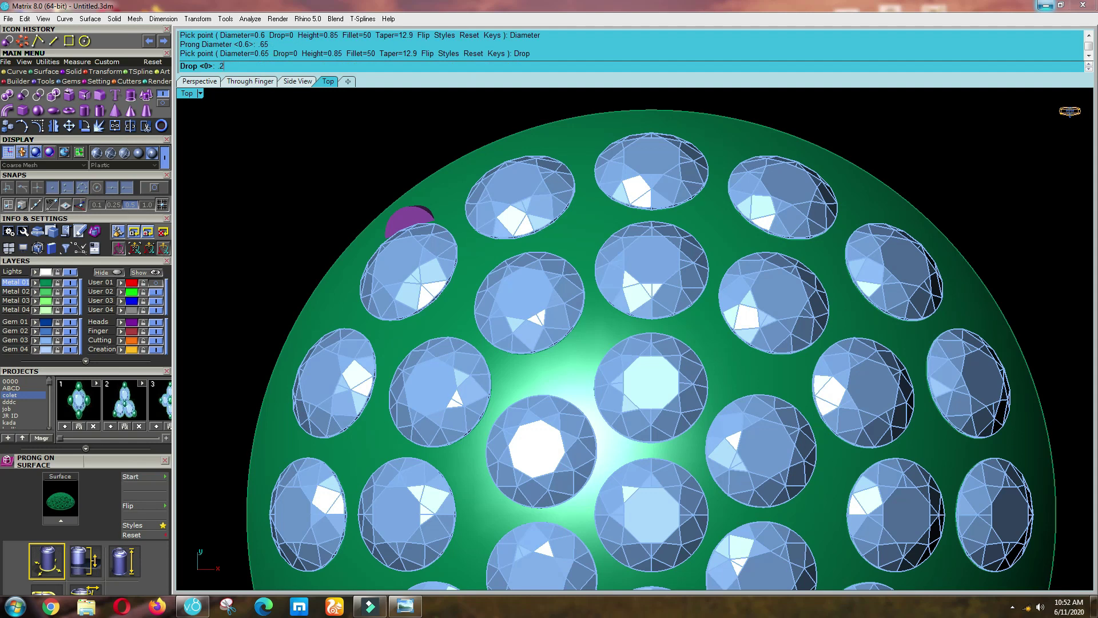
{"action": "key", "text": "Return"}
{"action": "left_click", "coordinate": [323, 66]}
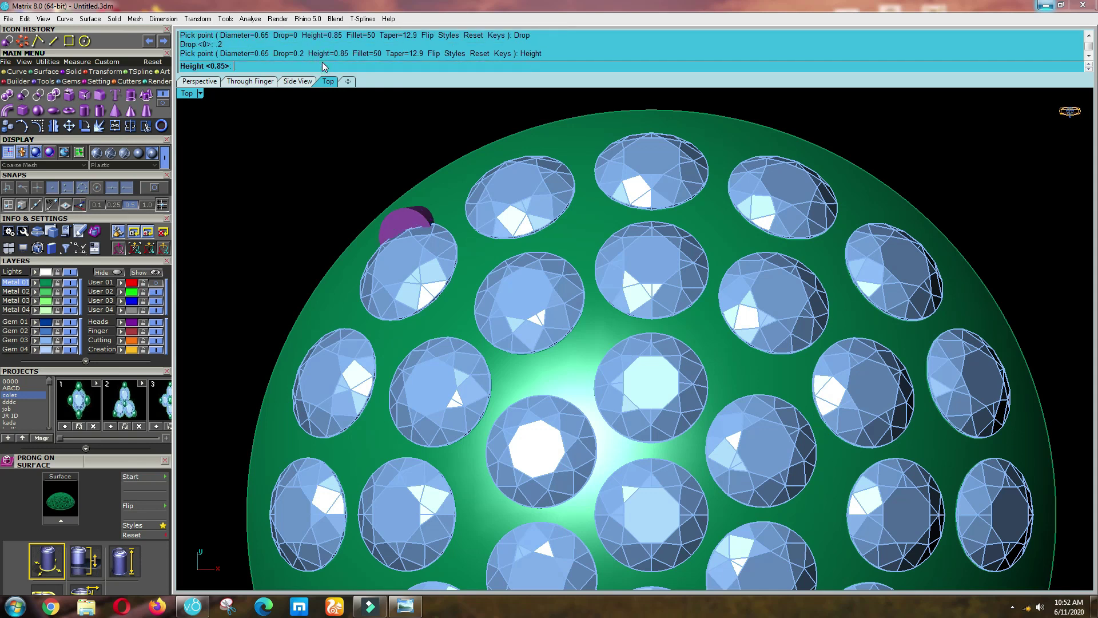
{"action": "type", "text": ".65"}
{"action": "key", "text": "Return"}
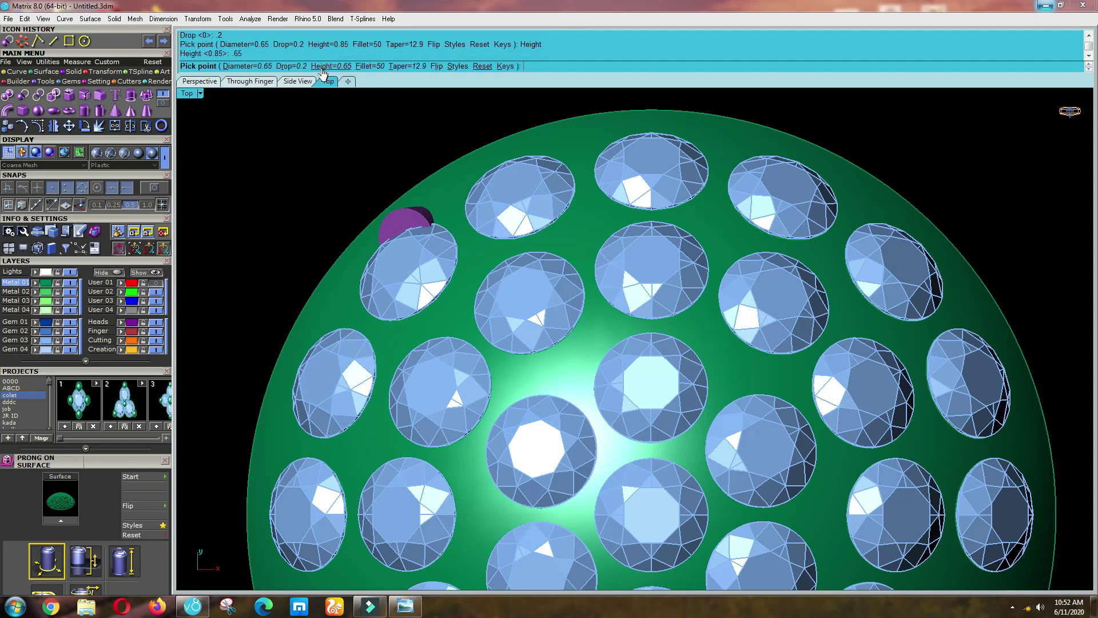
Set the prong's fillet to 100 and its taper to 0.
{"action": "left_click", "coordinate": [362, 66]}
{"action": "type", "text": "1"}
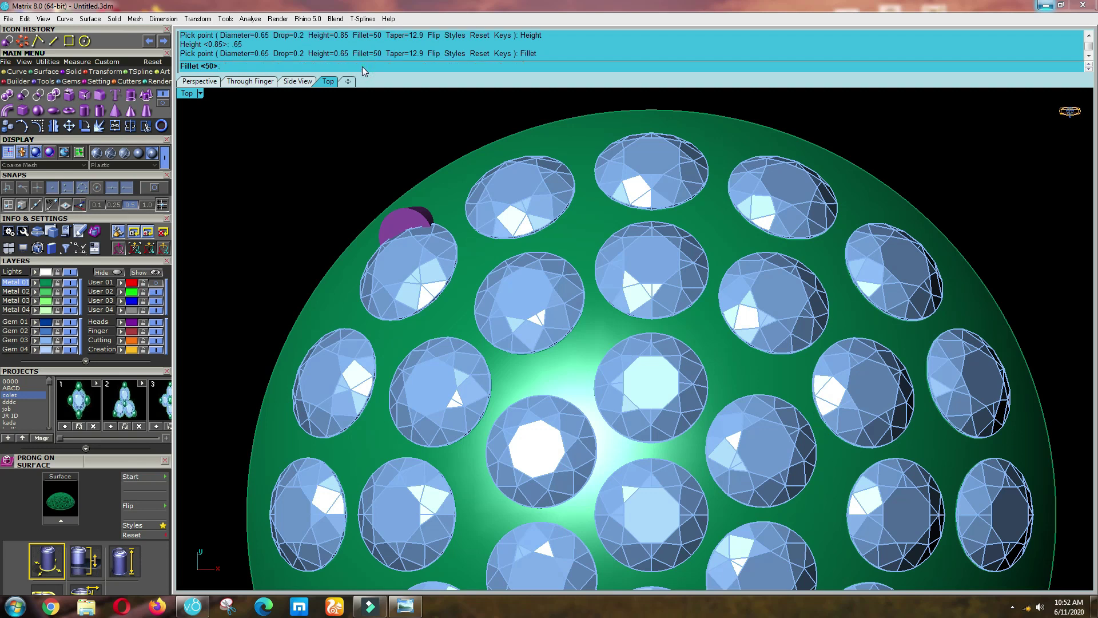
{"action": "type", "text": "00"}
{"action": "key", "text": "Return"}
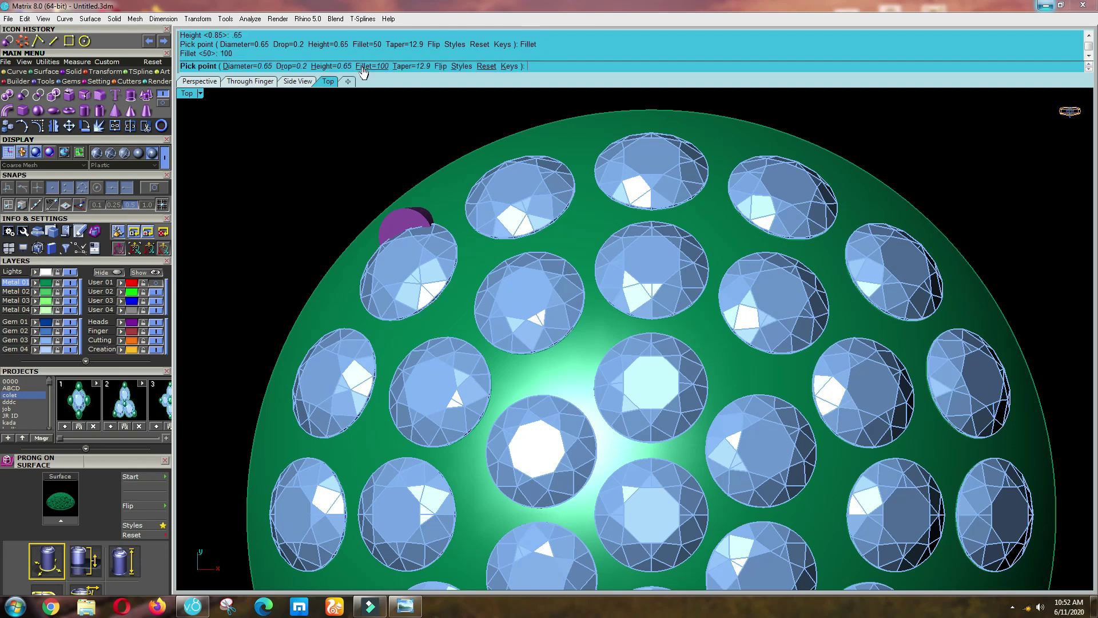
{"action": "left_click", "coordinate": [401, 67]}
{"action": "type", "text": "0"}
{"action": "key", "text": "Return"}
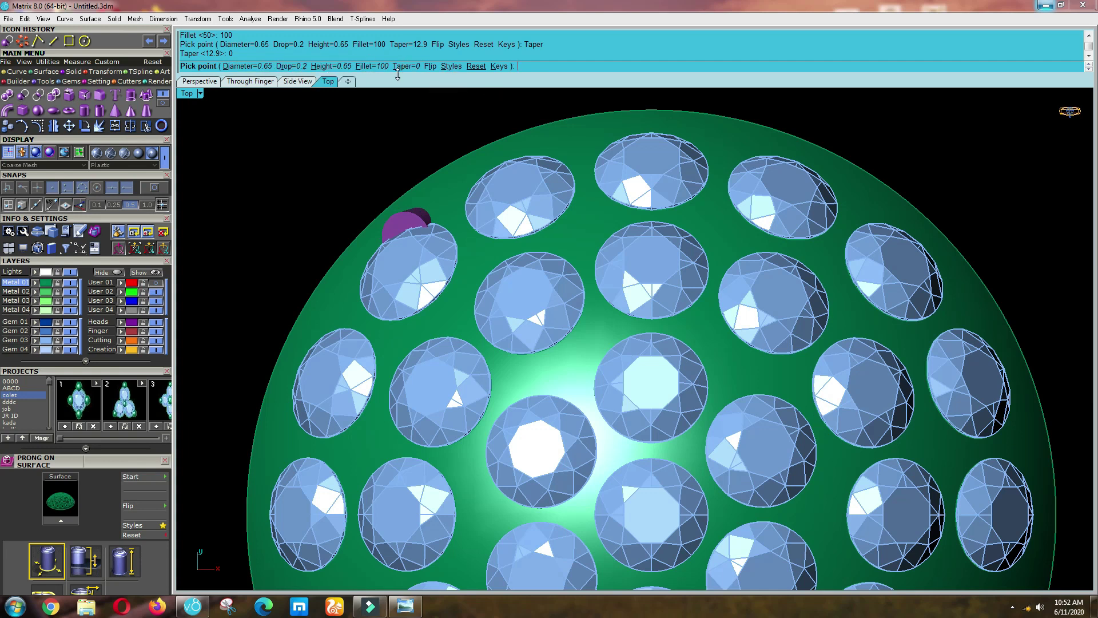
Flip the prong direction and place one prong between the centre gem and two neighbouring gems of the innermost ring.
{"action": "scroll", "coordinate": [525, 376], "scroll_direction": "down", "scroll_amount": 3}
{"action": "scroll", "coordinate": [572, 380], "scroll_direction": "up", "scroll_amount": 5}
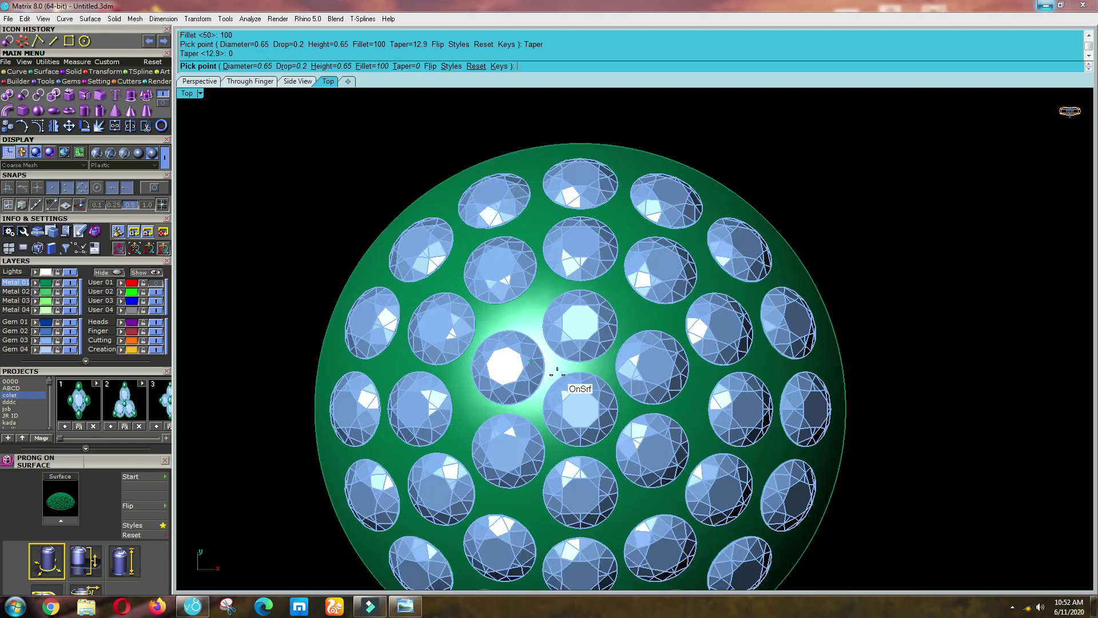
{"action": "scroll", "coordinate": [560, 372], "scroll_direction": "up", "scroll_amount": 4}
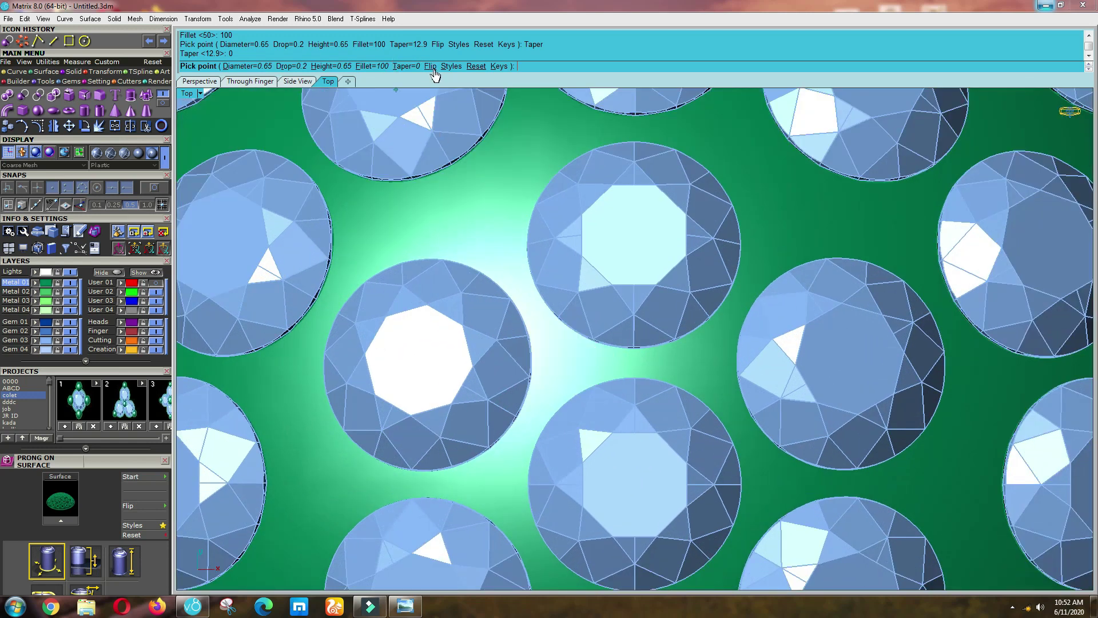
{"action": "left_click", "coordinate": [430, 66]}
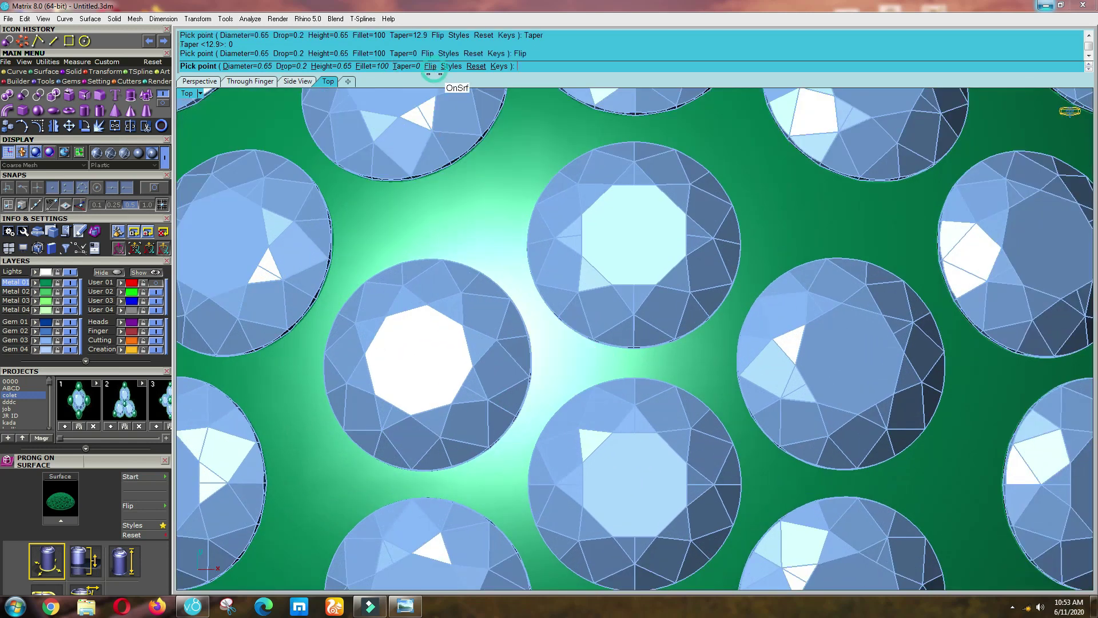
{"action": "left_click", "coordinate": [566, 359]}
{"action": "key", "text": "Return"}
{"action": "scroll", "coordinate": [571, 332], "scroll_direction": "down", "scroll_amount": 4}
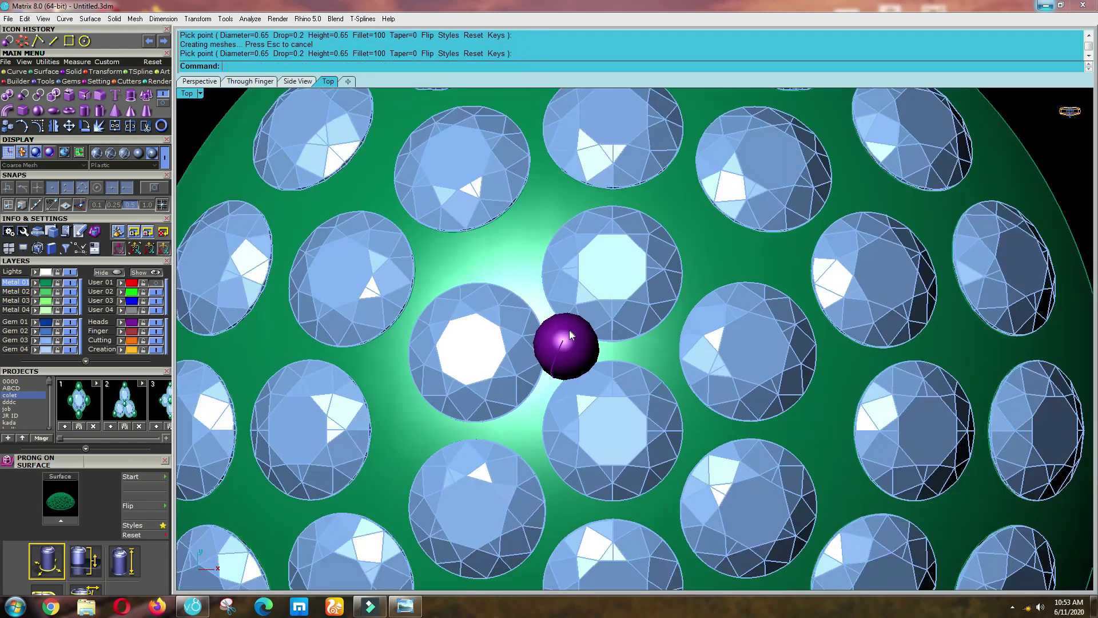
Polar array the first prong around the origin with 6 items over 360 degrees.
{"action": "left_click", "coordinate": [25, 42]}
{"action": "type", "text": "0"}
{"action": "key", "text": "Return"}
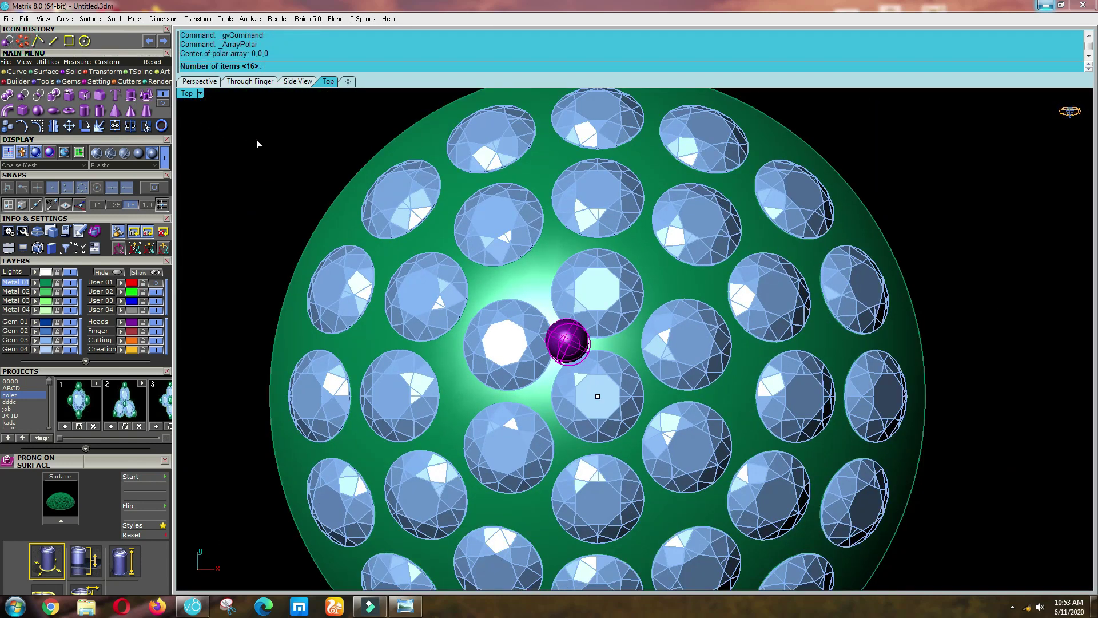
{"action": "type", "text": "6"}
{"action": "key", "text": "Return"}
{"action": "key", "text": "Return"}
{"action": "key", "text": "Return"}
{"action": "left_click", "coordinate": [256, 139]}
Place another prong with the same settings on the dome between two innermost-ring gems and the adjacent second-ring gem.
{"action": "scroll", "coordinate": [579, 350], "scroll_direction": "down", "scroll_amount": 2}
{"action": "scroll", "coordinate": [537, 300], "scroll_direction": "up", "scroll_amount": 8}
{"action": "left_click", "coordinate": [535, 296]}
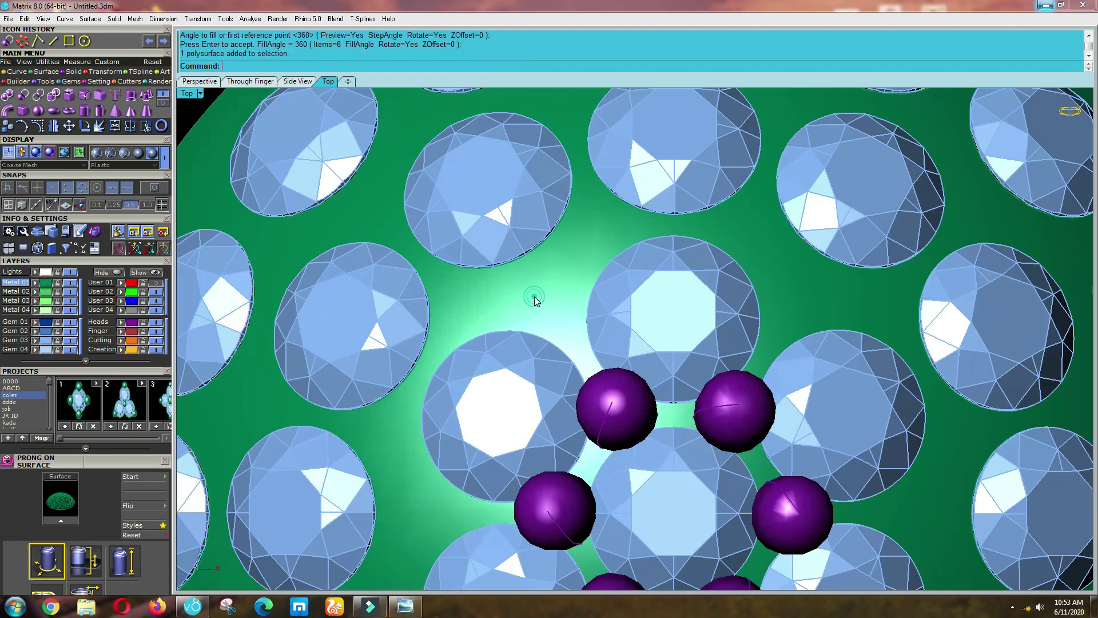
{"action": "left_click", "coordinate": [151, 477]}
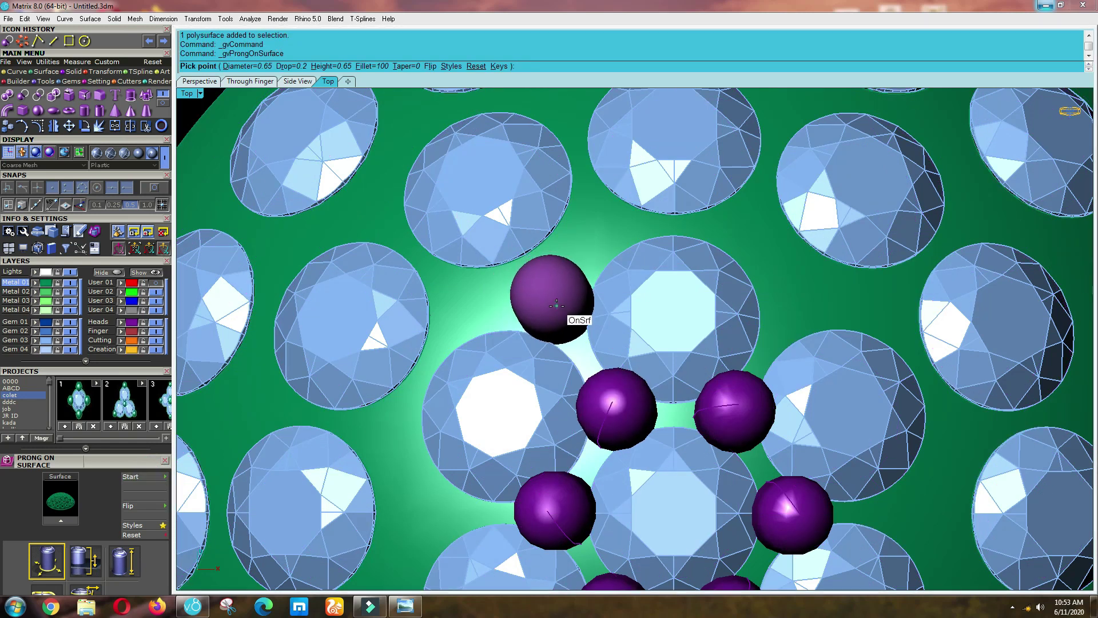
{"action": "left_click", "coordinate": [556, 306]}
{"action": "key", "text": "Return"}
{"action": "scroll", "coordinate": [554, 308], "scroll_direction": "down", "scroll_amount": 2}
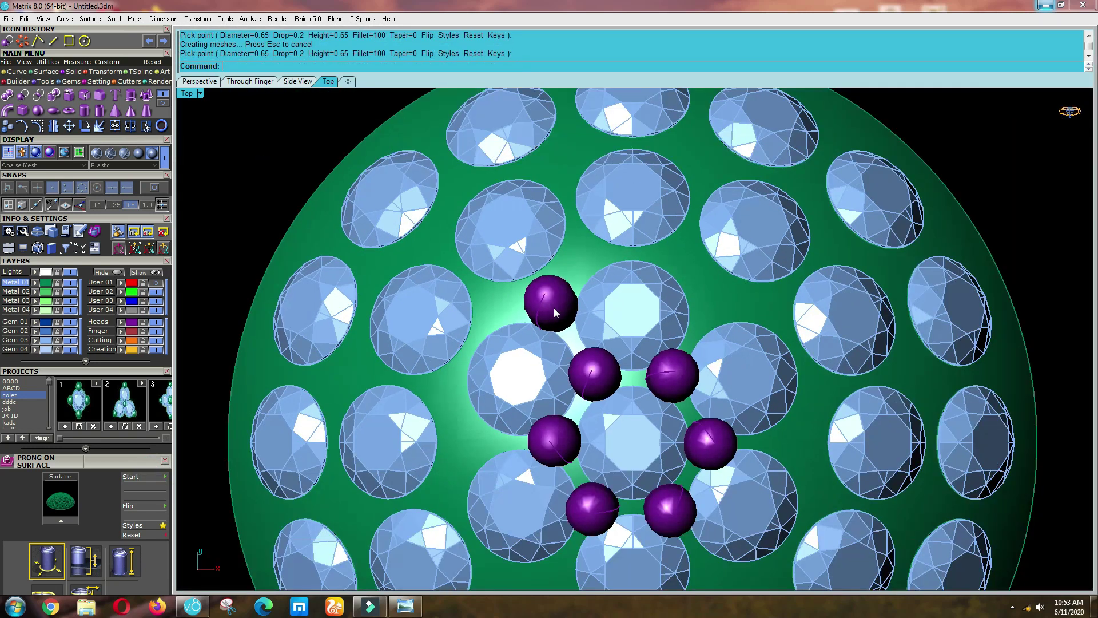
Polar array the new outer prong around the origin with 6 items over a full 360 degrees.
{"action": "scroll", "coordinate": [554, 308], "scroll_direction": "down", "scroll_amount": 3}
{"action": "left_click", "coordinate": [553, 307]}
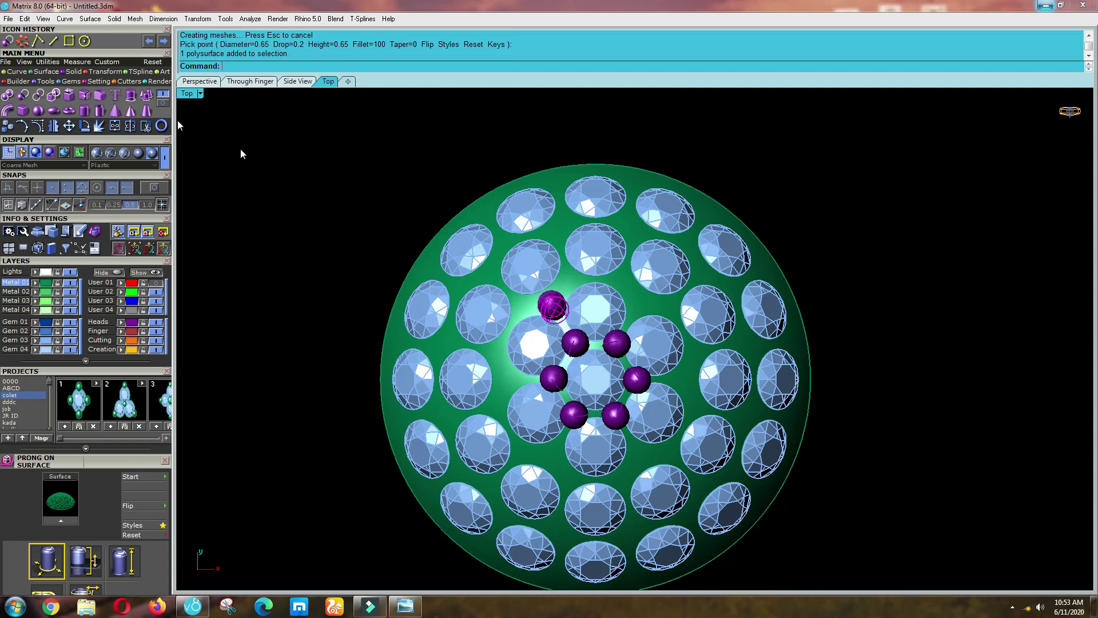
{"action": "left_click", "coordinate": [21, 42]}
{"action": "type", "text": "0"}
{"action": "key", "text": "Return"}
{"action": "key", "text": "Return"}
{"action": "key", "text": "Return"}
{"action": "key", "text": "Return"}
{"action": "left_click", "coordinate": [357, 203]}
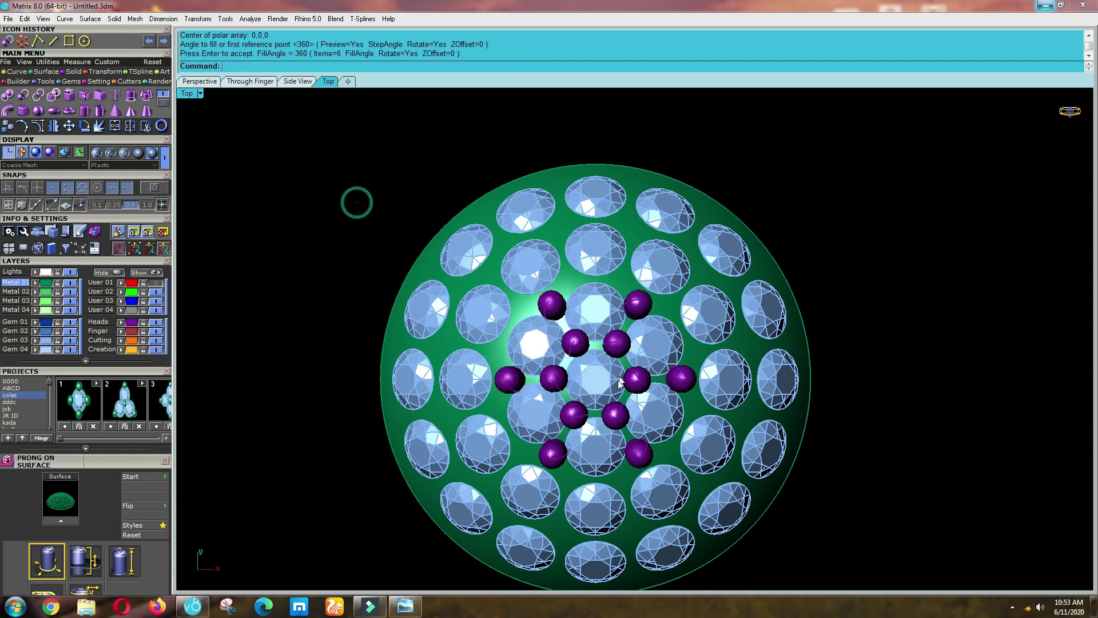
Examine the two rings of prongs up close and from the Front view, and return to the Top view.
{"action": "scroll", "coordinate": [581, 492], "scroll_direction": "up", "scroll_amount": 2}
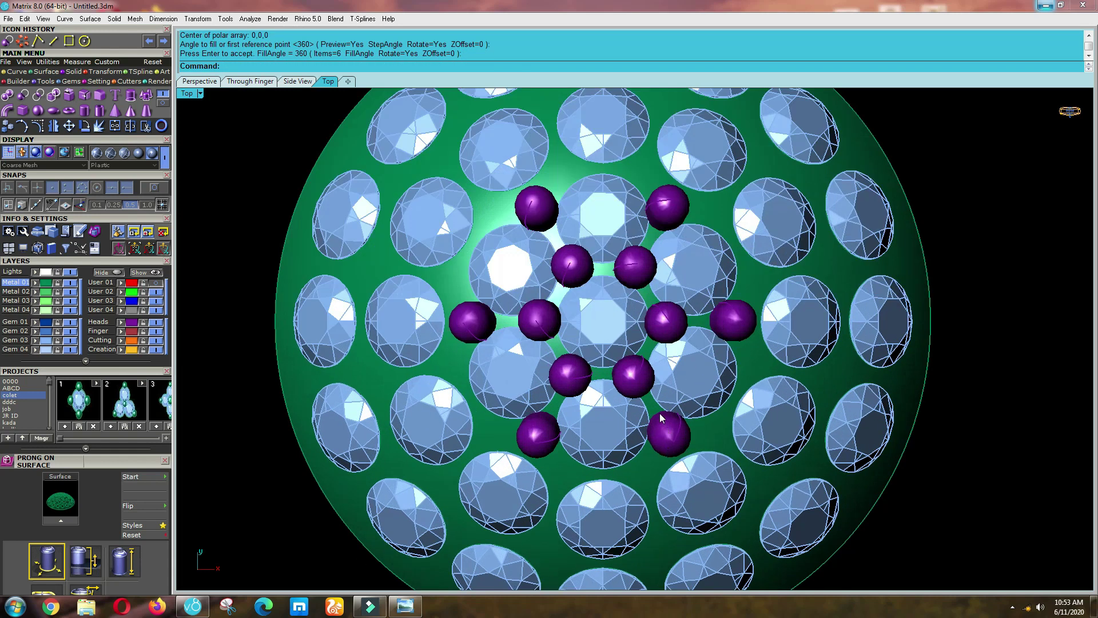
{"action": "scroll", "coordinate": [685, 430], "scroll_direction": "up", "scroll_amount": 4}
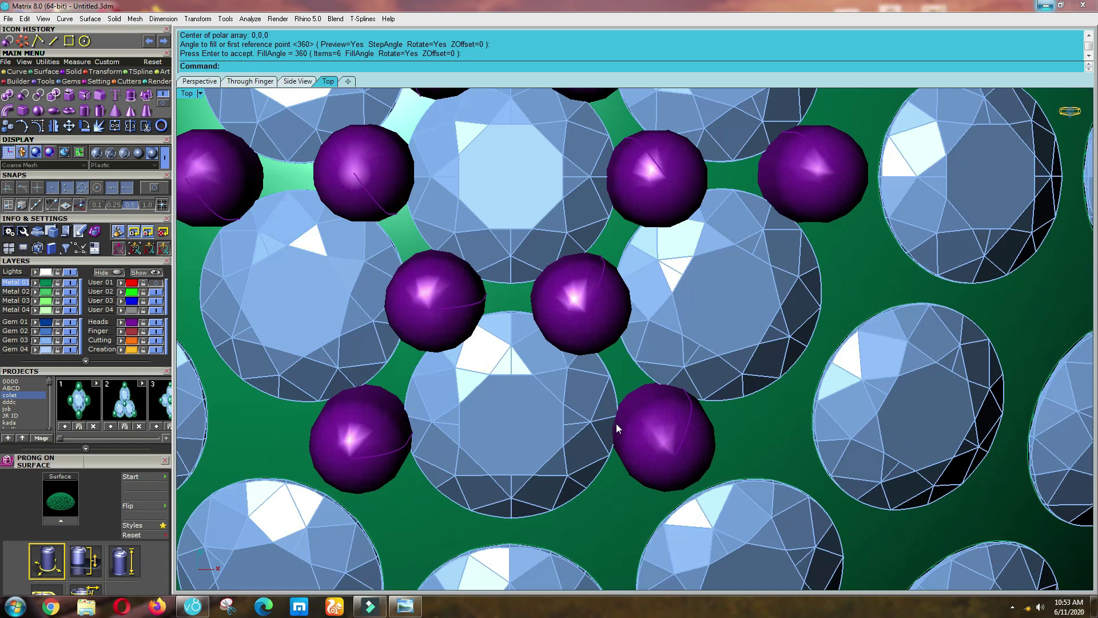
{"action": "scroll", "coordinate": [616, 426], "scroll_direction": "down", "scroll_amount": 2}
{"action": "right_click_drag", "start_coordinate": [583, 383], "coordinate": [602, 375], "text": "ctrl+shift"}
{"action": "key", "text": "F2"}
{"action": "scroll", "coordinate": [598, 377], "scroll_direction": "down", "scroll_amount": 3}
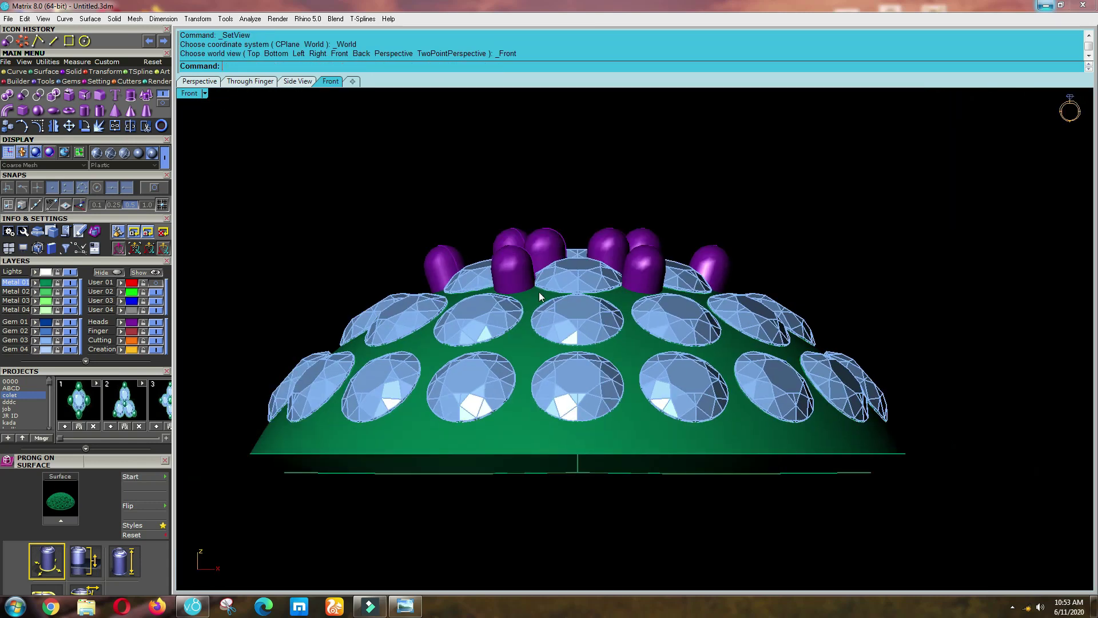
{"action": "key", "text": "ctrl+F1"}
{"action": "scroll", "coordinate": [579, 301], "scroll_direction": "up", "scroll_amount": 3}
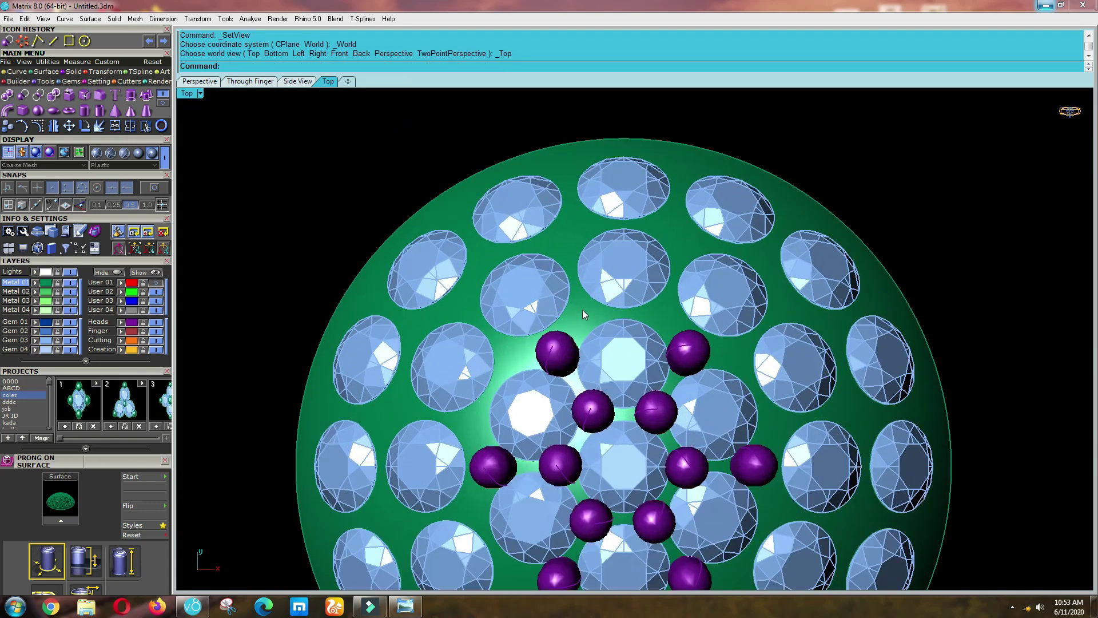
Place a prong on the dome where two neighbouring second-ring gems meet an innermost-ring gem.
{"action": "left_click", "coordinate": [582, 310]}
{"action": "scroll", "coordinate": [582, 310], "scroll_direction": "up", "scroll_amount": 2}
{"action": "left_click", "coordinate": [156, 476]}
{"action": "scroll", "coordinate": [578, 304], "scroll_direction": "up", "scroll_amount": 3}
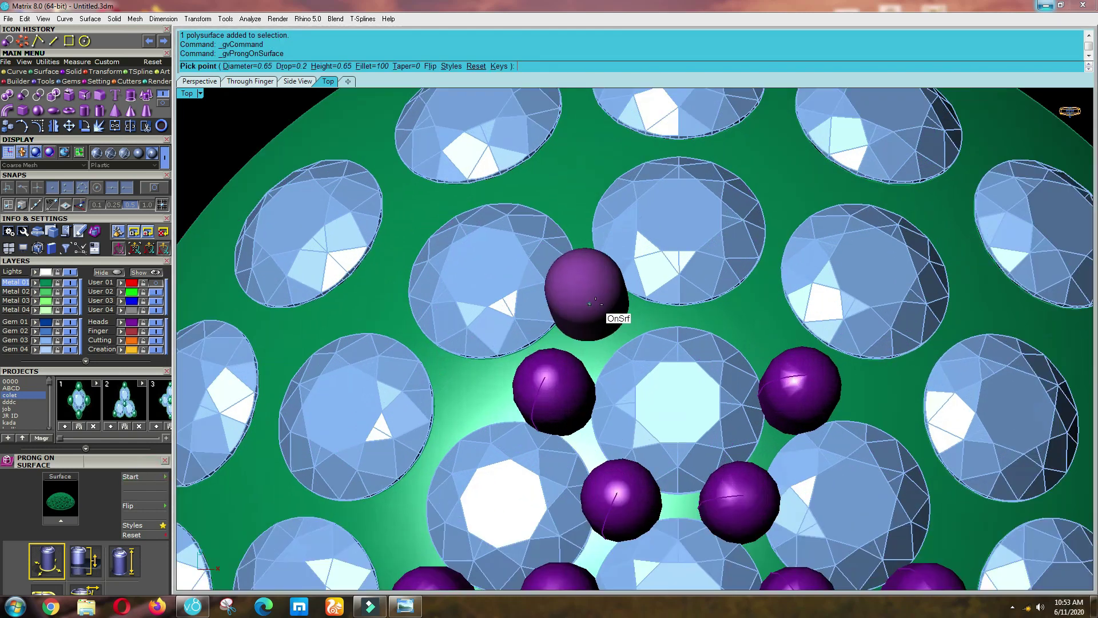
{"action": "scroll", "coordinate": [596, 303], "scroll_direction": "up", "scroll_amount": 2}
{"action": "right_click_drag", "start_coordinate": [686, 312], "coordinate": [819, 278], "text": "ctrl+shift"}
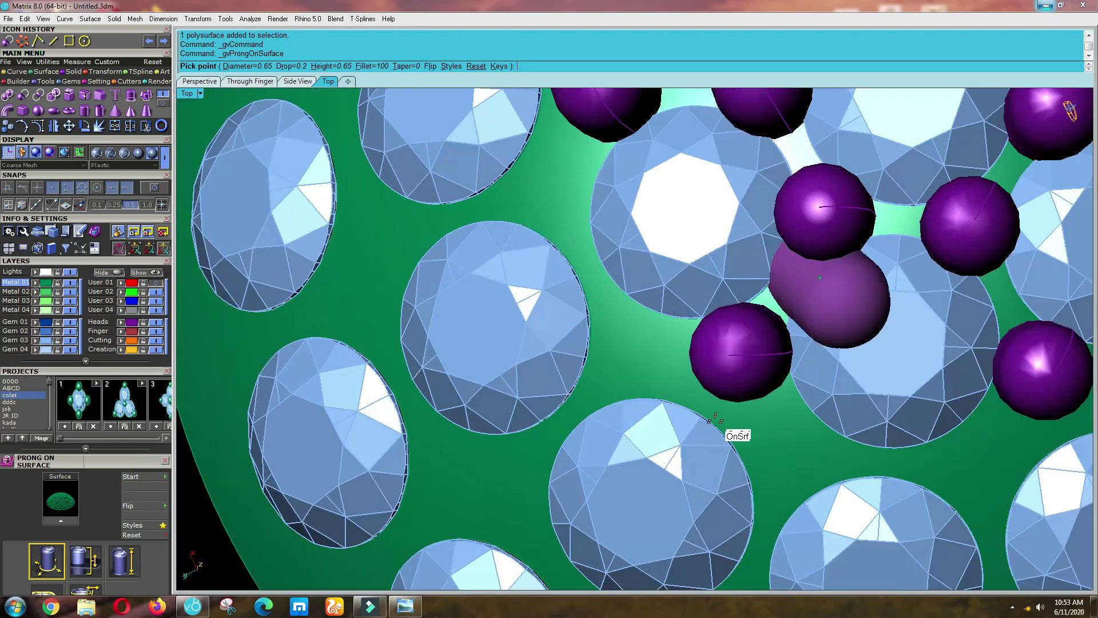
{"action": "scroll", "coordinate": [722, 375], "scroll_direction": "down", "scroll_amount": 4}
{"action": "mouse_move", "coordinate": [786, 392]}
{"action": "right_mouse_down", "text": "ctrl+shift"}
{"action": "mouse_move", "coordinate": [785, 369]}
{"action": "mouse_move", "coordinate": [805, 369]}
{"action": "mouse_move", "coordinate": [779, 371]}
{"action": "right_mouse_up", "text": "ctrl+shift"}
{"action": "scroll", "coordinate": [684, 311], "scroll_direction": "up", "scroll_amount": 6}
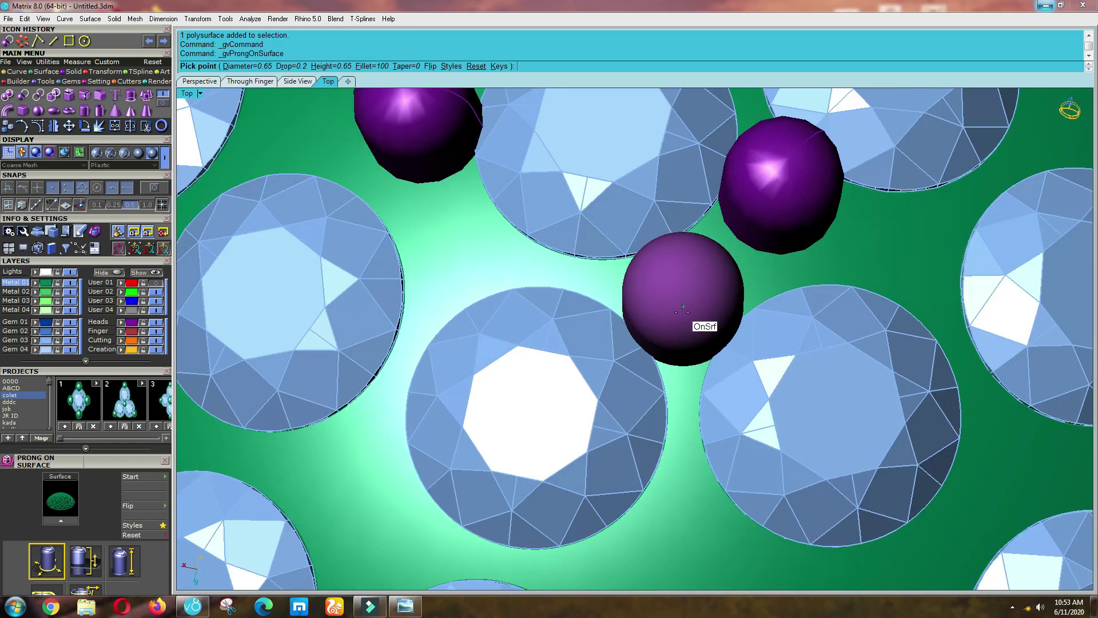
{"action": "left_click", "coordinate": [680, 317]}
Place a second prong between the same two second-ring gems, on the side facing the outer gem ring.
{"action": "scroll", "coordinate": [679, 319], "scroll_direction": "down", "scroll_amount": 1}
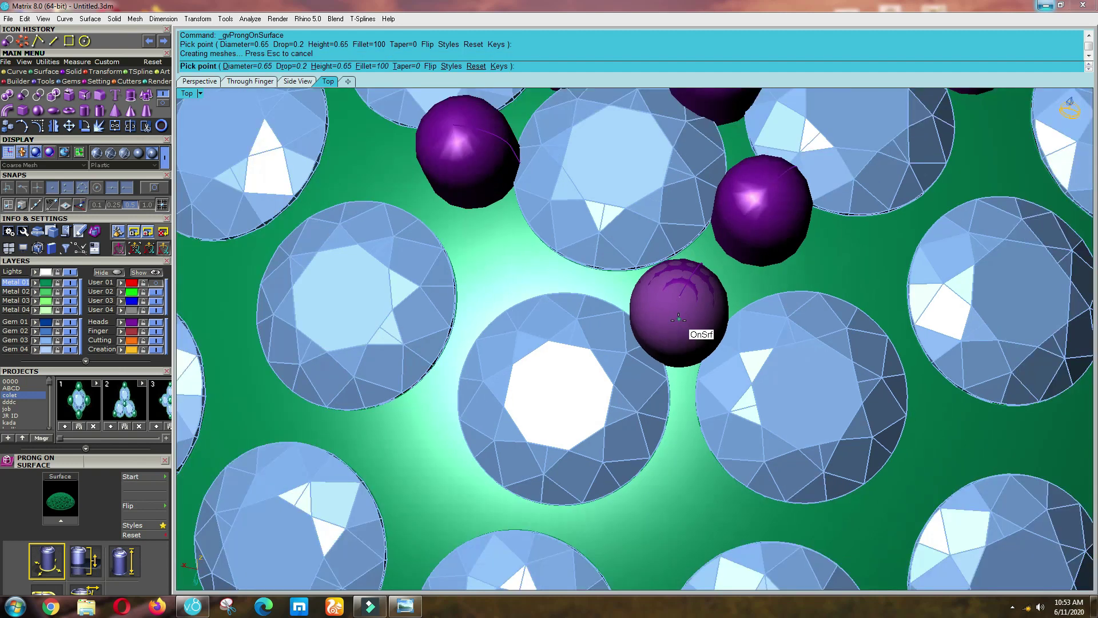
{"action": "scroll", "coordinate": [692, 446], "scroll_direction": "down", "scroll_amount": 3}
{"action": "scroll", "coordinate": [685, 426], "scroll_direction": "up", "scroll_amount": 3}
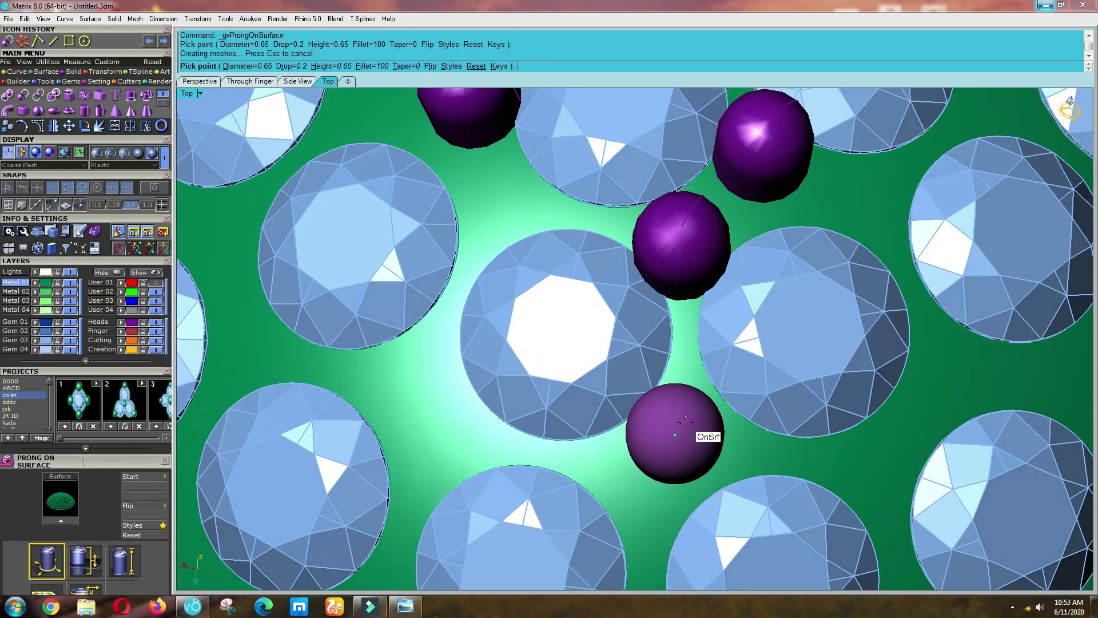
{"action": "left_click", "coordinate": [686, 423]}
{"action": "right_click", "coordinate": [686, 422]}
Polar array the two new prongs together around the origin with 12 items over 360 degrees, and check them from the Top view.
{"action": "left_click", "coordinate": [685, 422]}
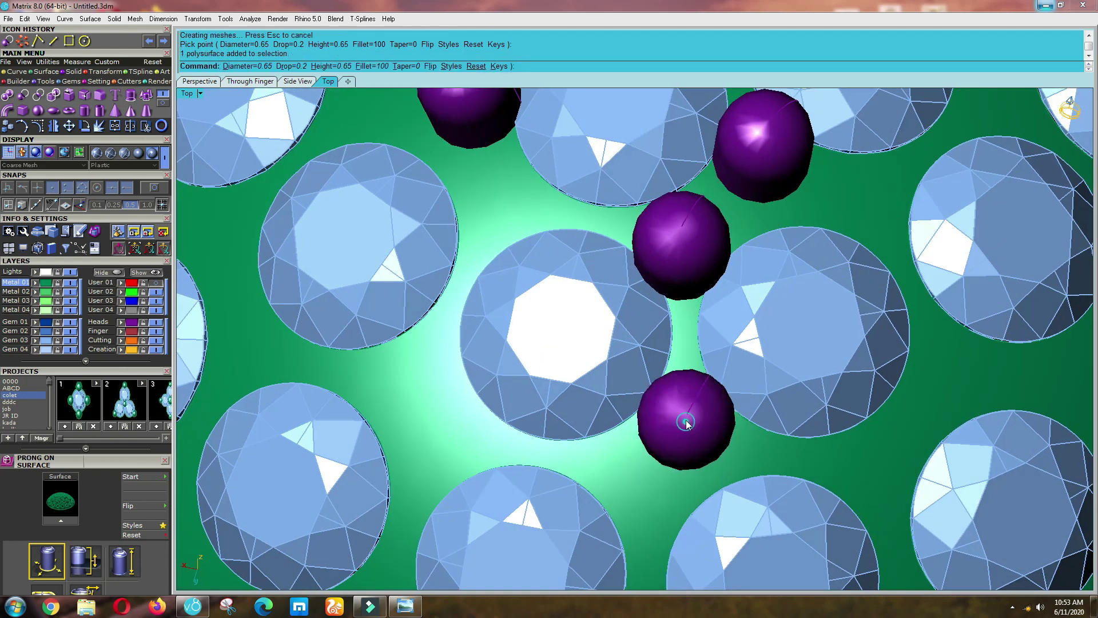
{"action": "left_click", "coordinate": [676, 277], "text": "shift"}
{"action": "scroll", "coordinate": [609, 337], "scroll_direction": "down", "scroll_amount": 9}
{"action": "key", "text": "ctrl+F1"}
{"action": "scroll", "coordinate": [608, 338], "scroll_direction": "down", "scroll_amount": 8}
{"action": "scroll", "coordinate": [637, 361], "scroll_direction": "up", "scroll_amount": 8}
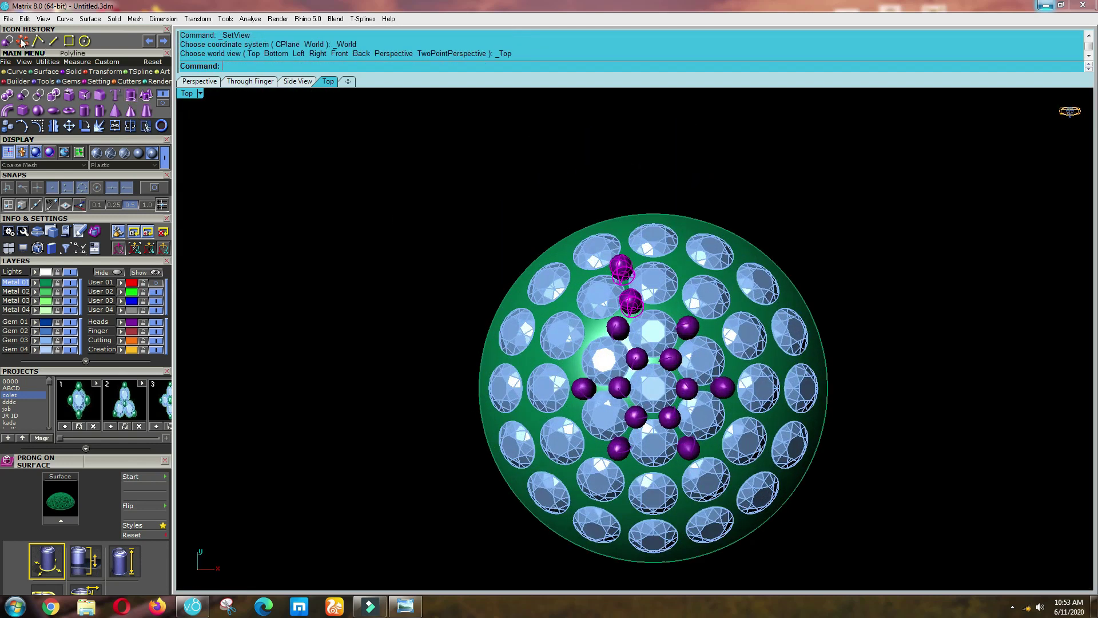
{"action": "left_click", "coordinate": [23, 41]}
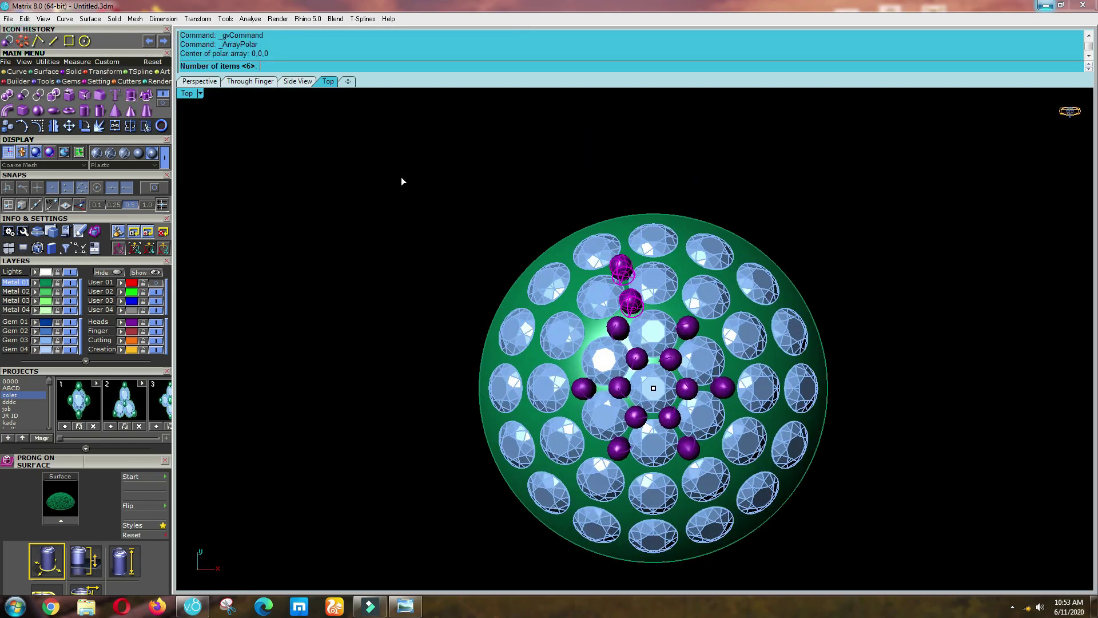
{"action": "type", "text": "12"}
{"action": "key", "text": "Return"}
{"action": "key", "text": "Return"}
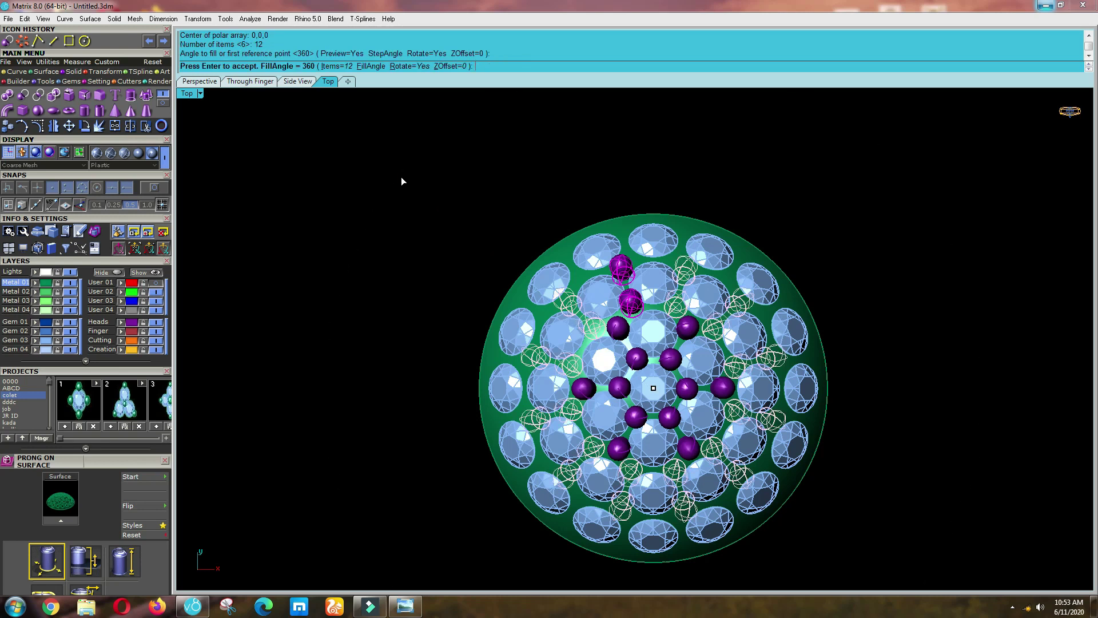
{"action": "key", "text": "Return"}
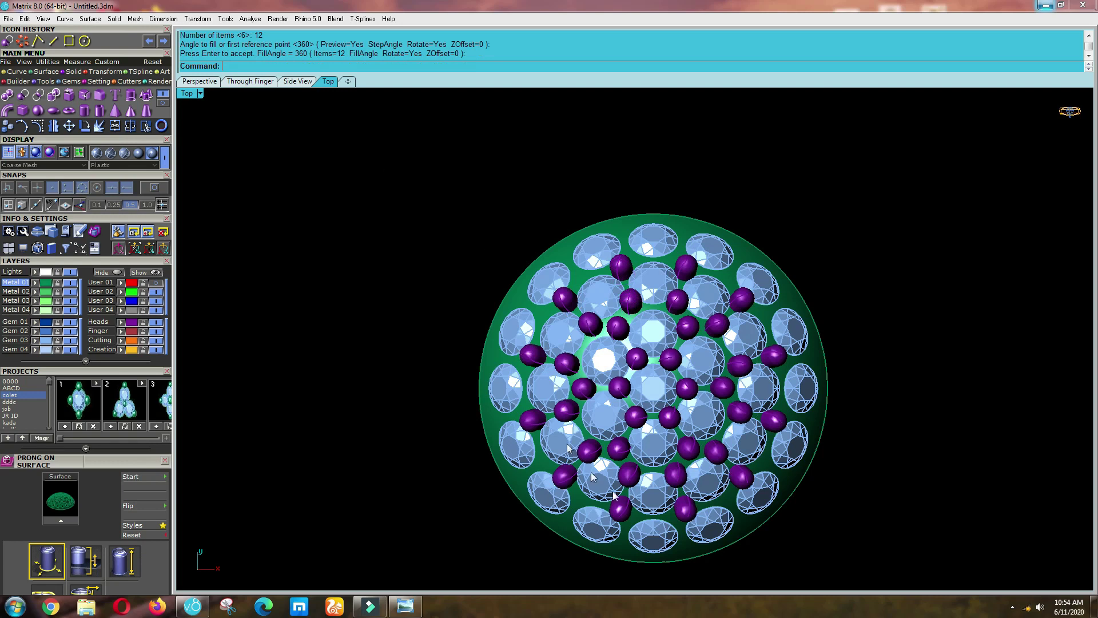
{"action": "right_click_drag", "start_coordinate": [624, 500], "coordinate": [629, 369]}
{"action": "key", "text": "ctrl+F1"}
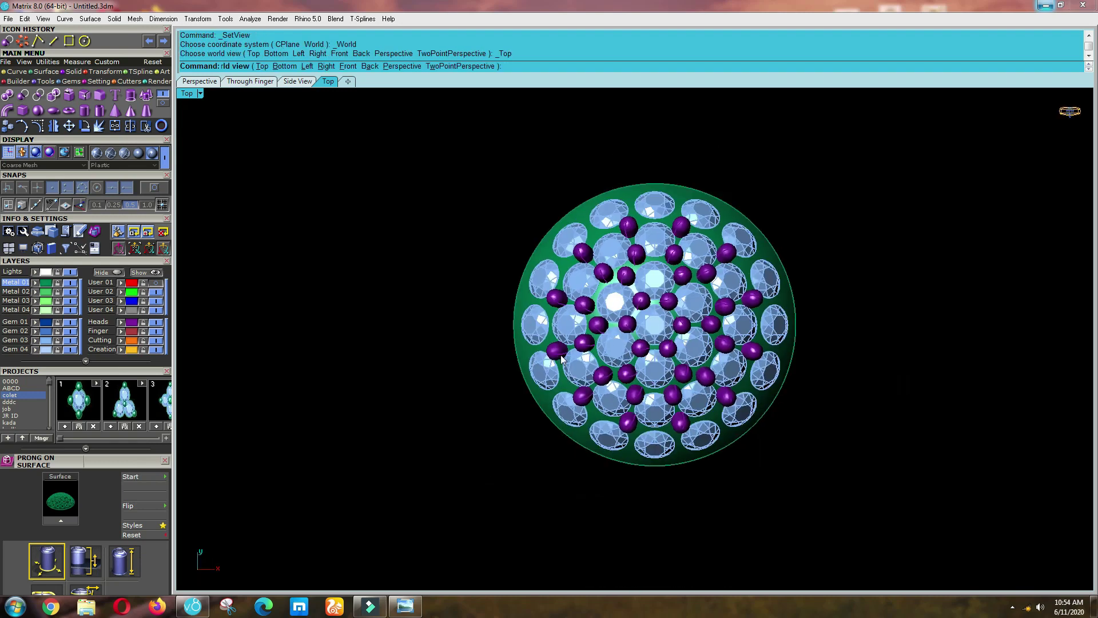
Place two 0.65 mm prongs between two neighbouring outer-ring gems, one on the inner side and one toward the dome's edge.
{"action": "scroll", "coordinate": [635, 289], "scroll_direction": "up", "scroll_amount": 5}
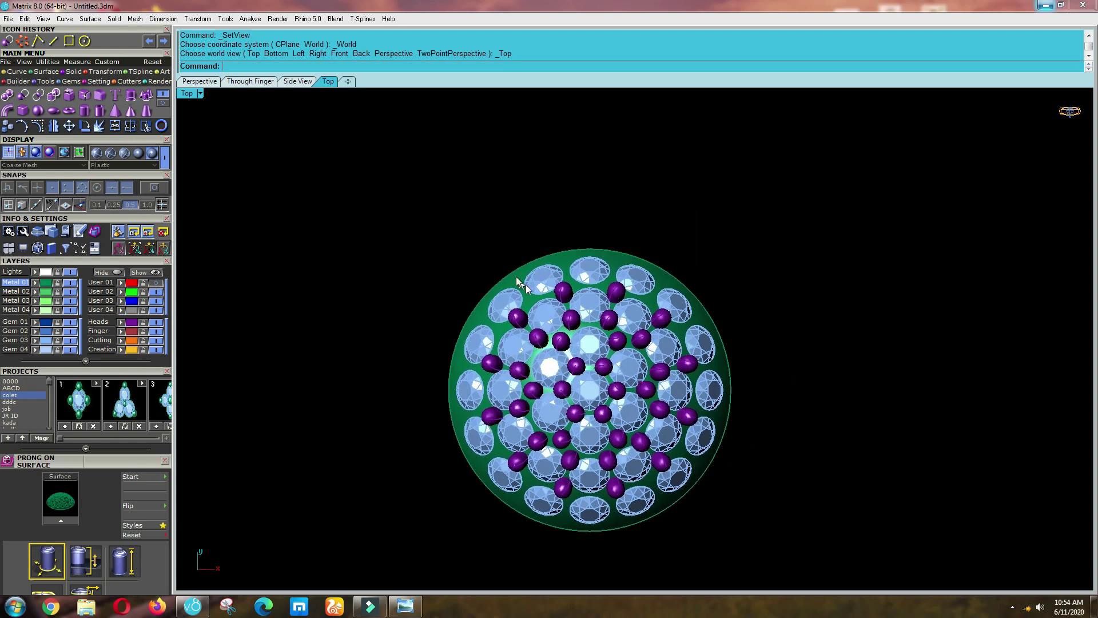
{"action": "scroll", "coordinate": [513, 328], "scroll_direction": "up", "scroll_amount": 6}
{"action": "right_click_drag", "start_coordinate": [513, 327], "coordinate": [711, 407], "text": "ctrl+shift"}
{"action": "scroll", "coordinate": [711, 411], "scroll_direction": "up", "scroll_amount": 2}
{"action": "left_click", "coordinate": [681, 414]}
{"action": "left_click", "coordinate": [145, 479]}
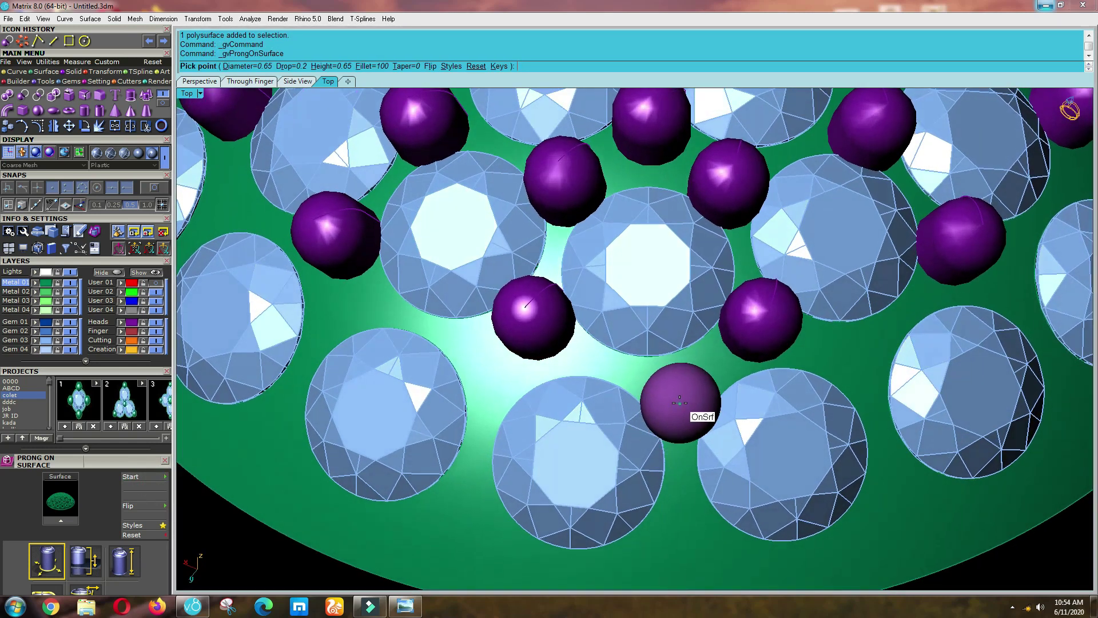
{"action": "left_click", "coordinate": [680, 402]}
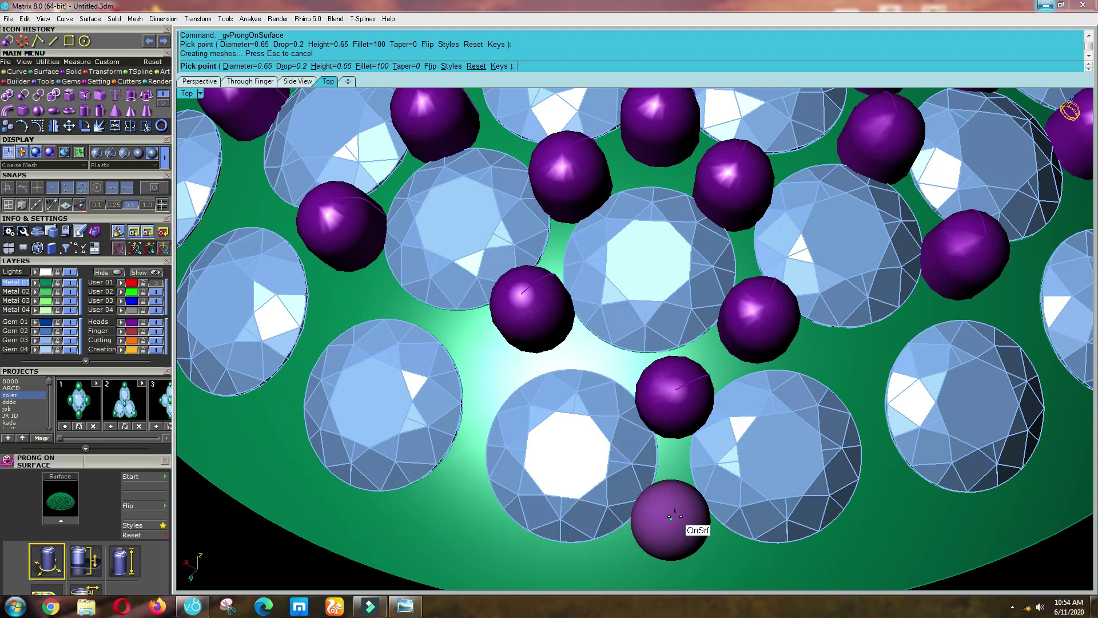
{"action": "left_click", "coordinate": [675, 513]}
{"action": "right_click", "coordinate": [675, 513]}
Polar array the two outer-ring prongs around the origin with 16 items over 360 degrees.
{"action": "left_click", "coordinate": [668, 414], "text": "shift"}
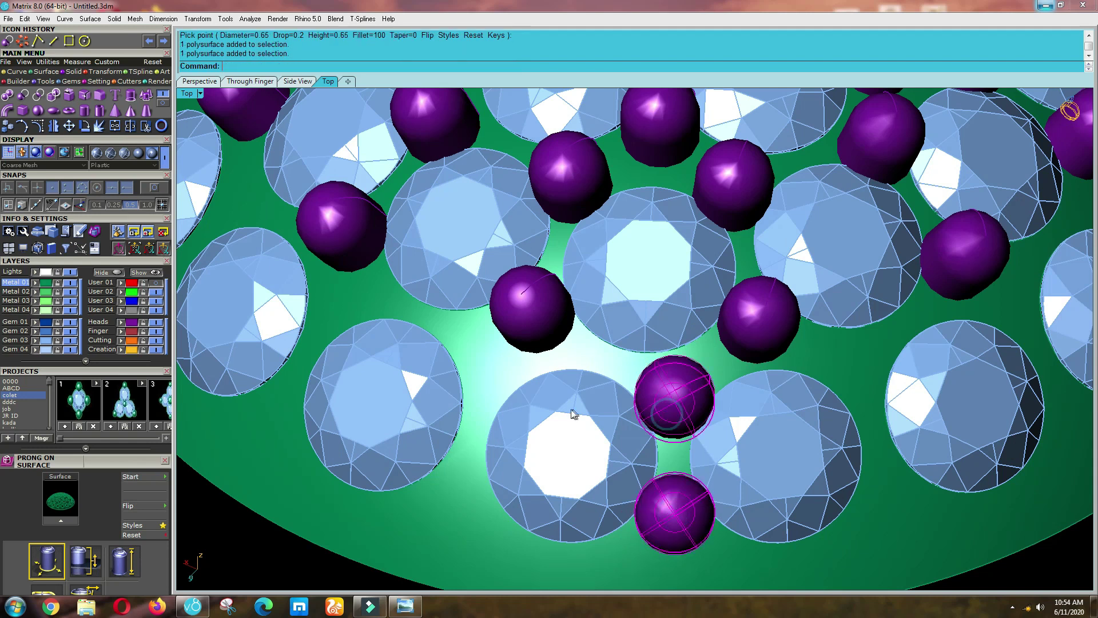
{"action": "scroll", "coordinate": [572, 409], "scroll_direction": "down", "scroll_amount": 18}
{"action": "key", "text": "ctrl+F3"}
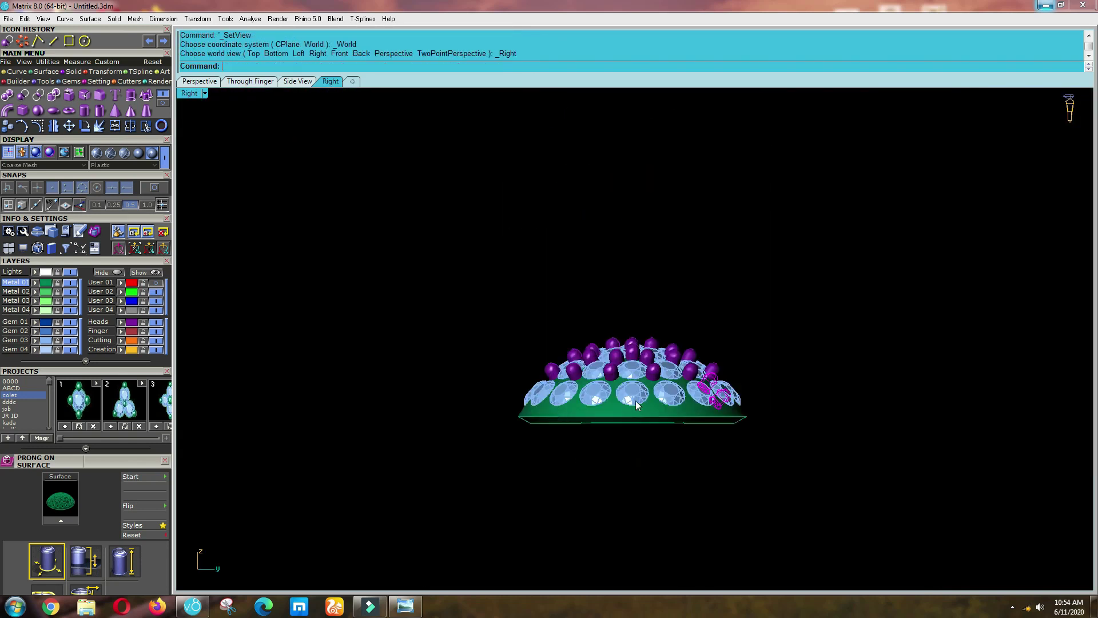
{"action": "key", "text": "ctrl+F1"}
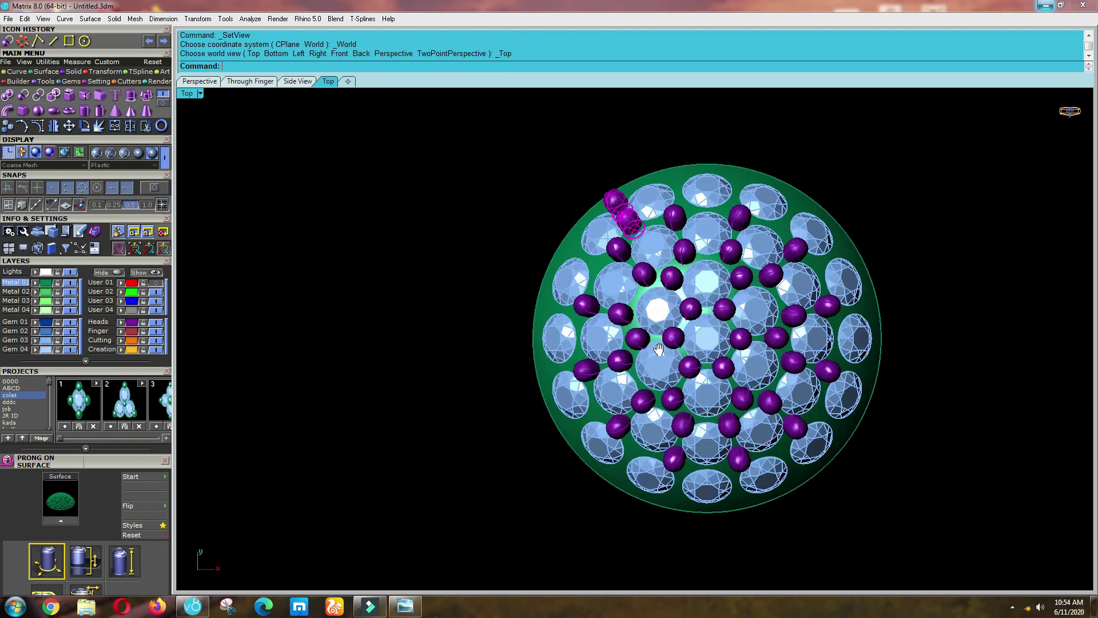
{"action": "left_click", "coordinate": [24, 43]}
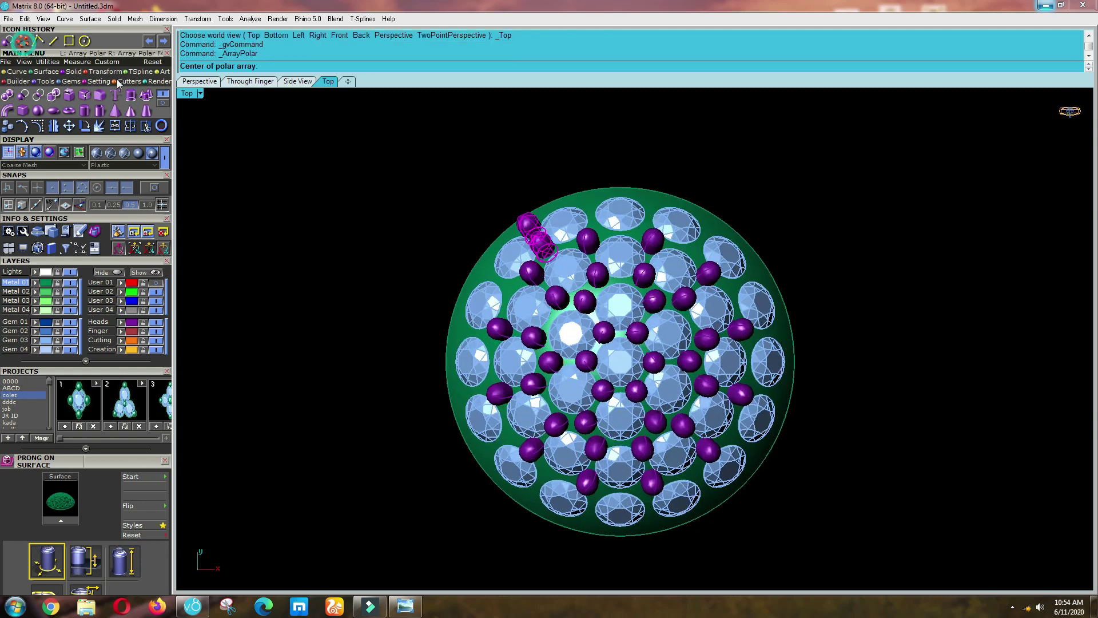
{"action": "type", "text": "0"}
{"action": "key", "text": "Return"}
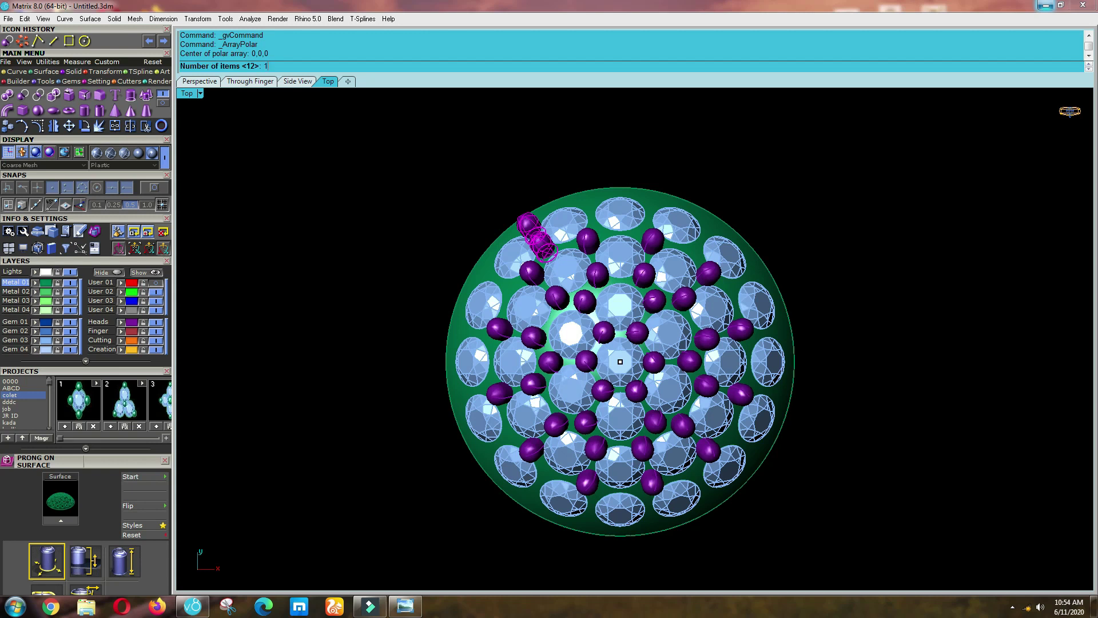
{"action": "key", "text": "Return"}
{"action": "key", "text": "Return"}
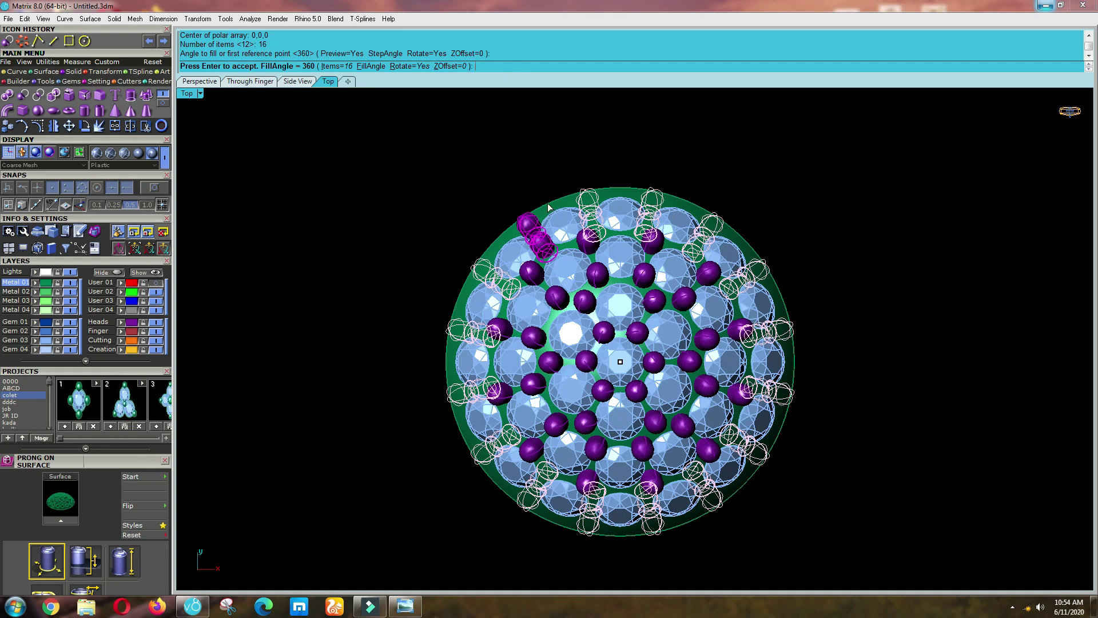
{"action": "key", "text": "Return"}
Examine the spacing between the second-ring and outer-ring prongs up close and from different views.
{"action": "left_click", "coordinate": [455, 172]}
{"action": "scroll", "coordinate": [500, 309], "scroll_direction": "up", "scroll_amount": 6}
{"action": "right_click_drag", "start_coordinate": [503, 434], "coordinate": [548, 356], "text": "ctrl+shift"}
{"action": "scroll", "coordinate": [548, 355], "scroll_direction": "down", "scroll_amount": 4}
{"action": "scroll", "coordinate": [601, 487], "scroll_direction": "up", "scroll_amount": 4}
{"action": "right_click_drag", "start_coordinate": [601, 486], "coordinate": [673, 431], "text": "ctrl+shift"}
{"action": "key", "text": "ctrl+F2"}
{"action": "scroll", "coordinate": [517, 401], "scroll_direction": "down", "scroll_amount": 8}
{"action": "key", "text": "ctrl+F1"}
{"action": "scroll", "coordinate": [738, 391], "scroll_direction": "up", "scroll_amount": 2}
{"action": "right_click_drag", "start_coordinate": [750, 404], "coordinate": [767, 462], "text": "ctrl+shift"}
{"action": "scroll", "coordinate": [766, 462], "scroll_direction": "up", "scroll_amount": 8}
{"action": "right_click_drag", "start_coordinate": [702, 444], "coordinate": [540, 303]}
{"action": "scroll", "coordinate": [540, 304], "scroll_direction": "up", "scroll_amount": 5}
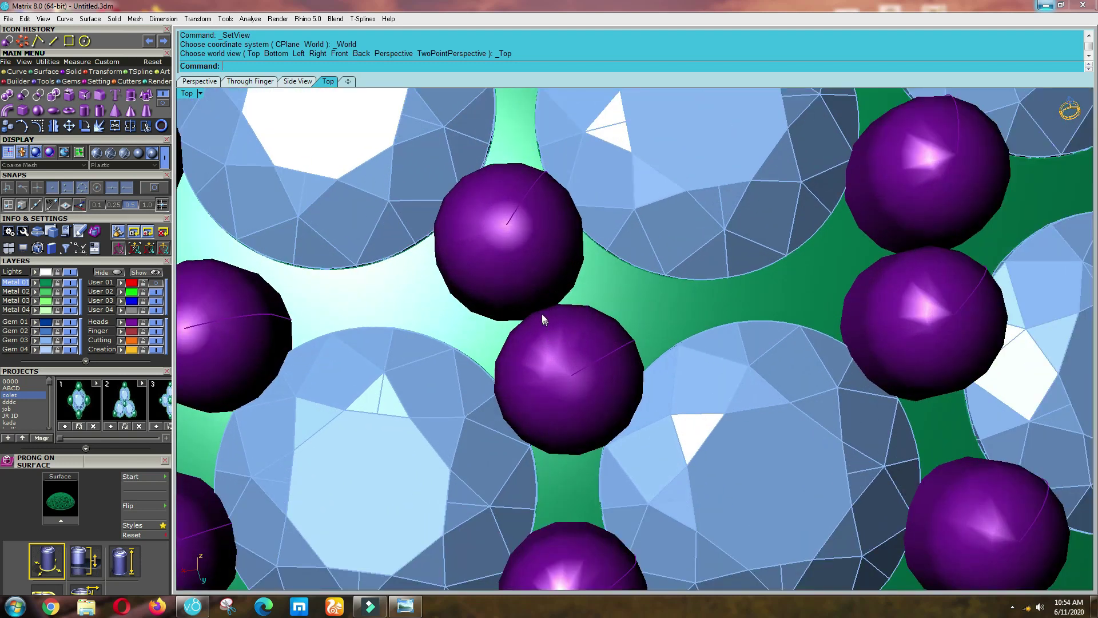
Undo the 16-item polar array of the outer-ring prongs.
{"action": "scroll", "coordinate": [541, 313], "scroll_direction": "down", "scroll_amount": 5}
{"action": "scroll", "coordinate": [546, 335], "scroll_direction": "up", "scroll_amount": 3}
{"action": "key", "text": "ctrl+z"}
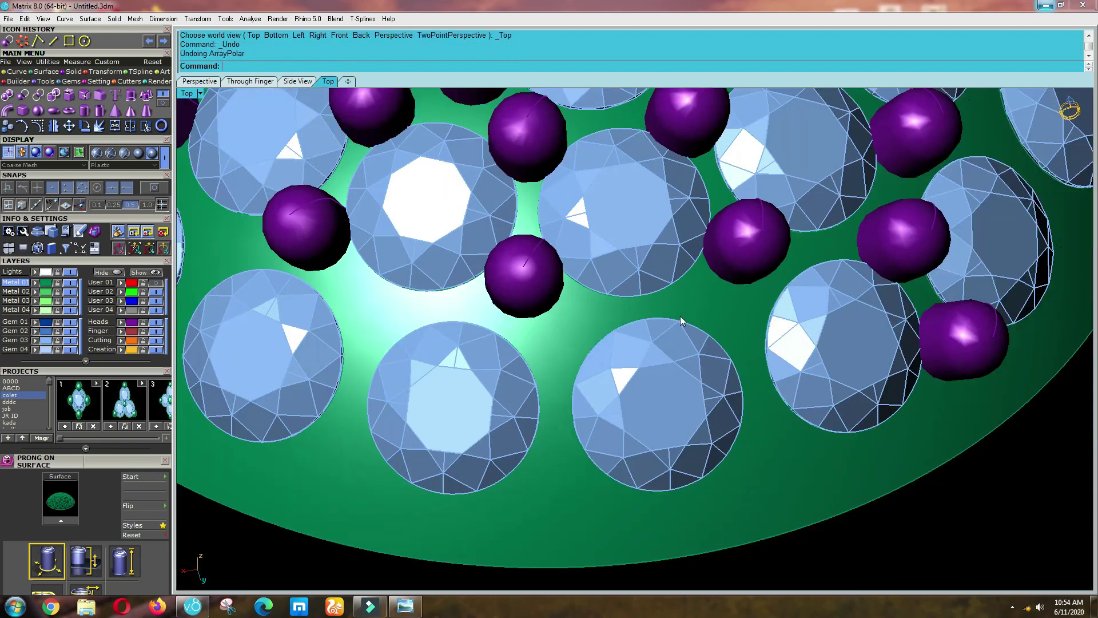
Try a 0.65 mm prong between two neighbouring outer-ring gems, beside the adjacent second-ring prong.
{"action": "scroll", "coordinate": [606, 356], "scroll_direction": "down", "scroll_amount": 4}
{"action": "left_click", "coordinate": [579, 356]}
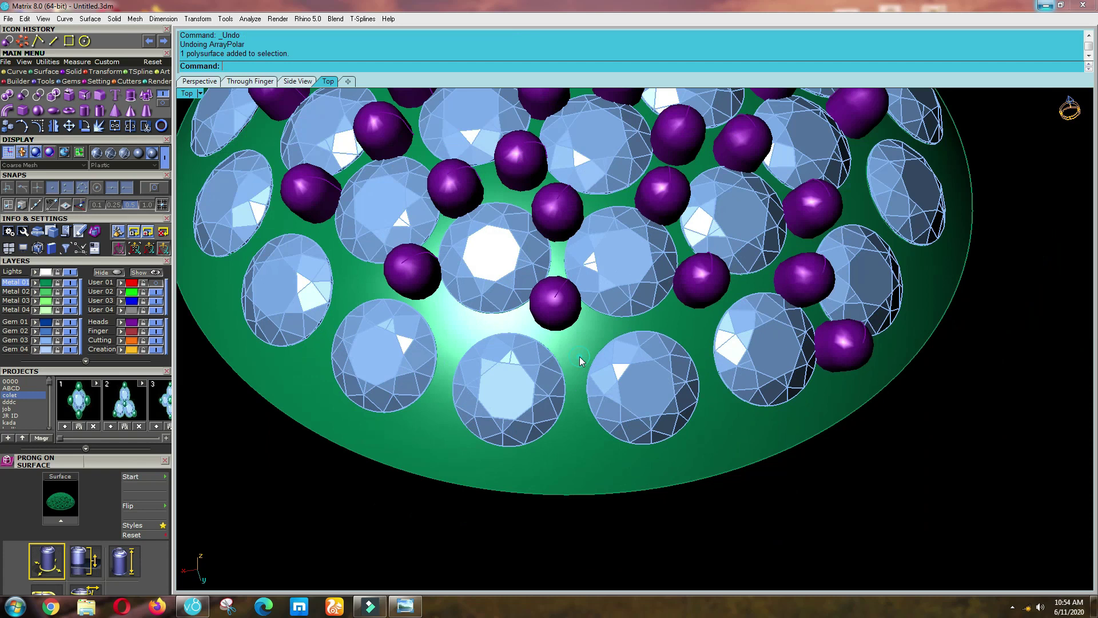
{"action": "left_click", "coordinate": [157, 478]}
{"action": "scroll", "coordinate": [572, 361], "scroll_direction": "up", "scroll_amount": 3}
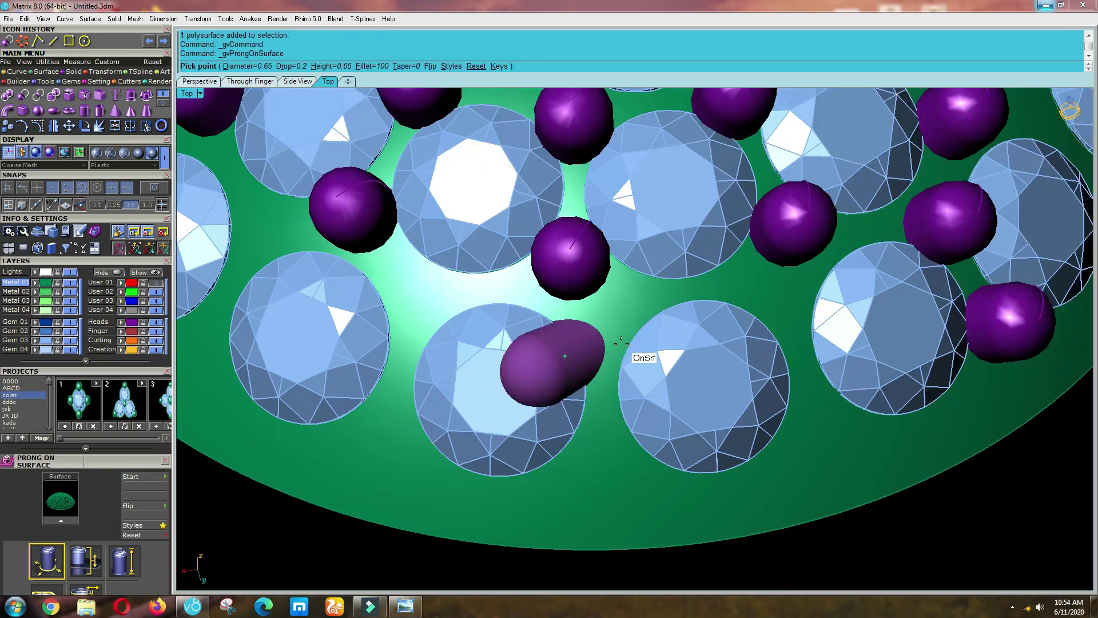
{"action": "scroll", "coordinate": [618, 344], "scroll_direction": "up", "scroll_amount": 4}
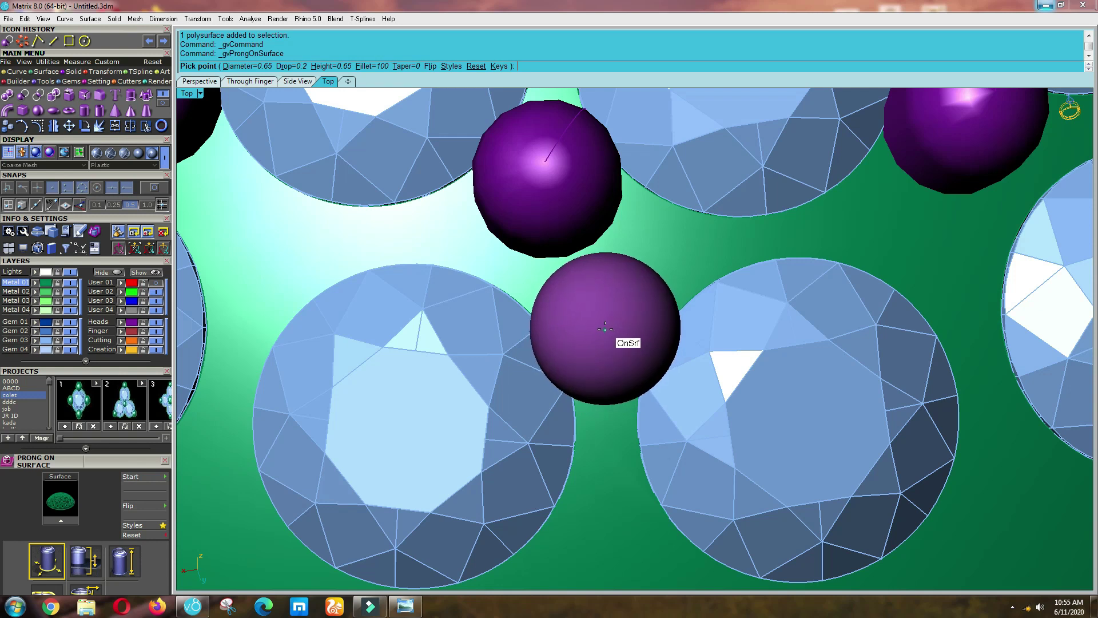
{"action": "left_click", "coordinate": [605, 328]}
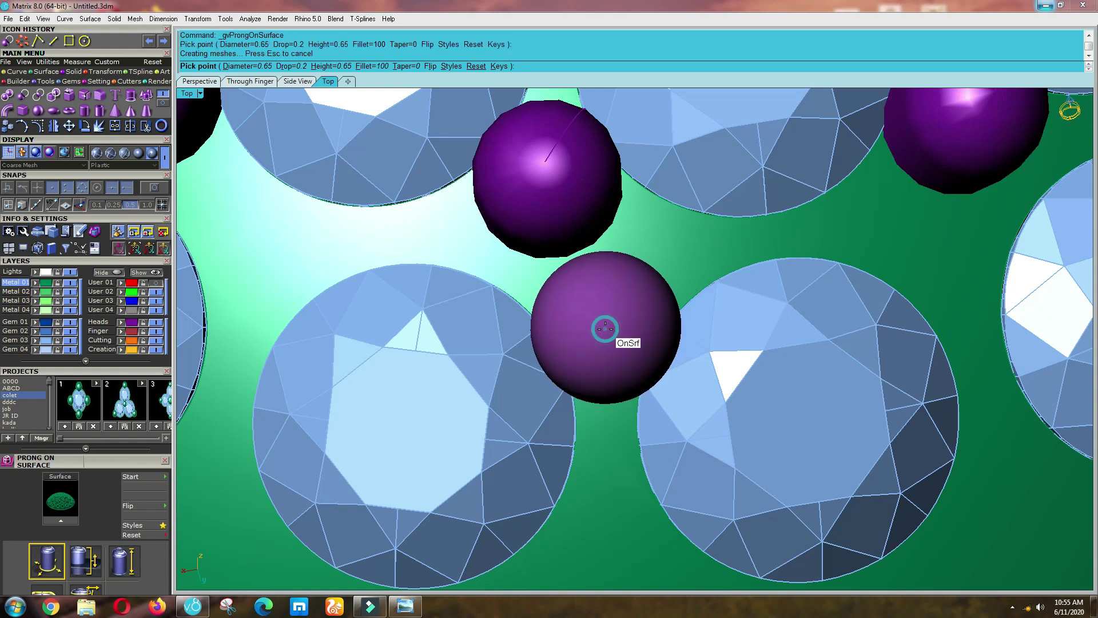
{"action": "scroll", "coordinate": [606, 328], "scroll_direction": "down", "scroll_amount": 2}
{"action": "key", "text": "Return"}
{"action": "scroll", "coordinate": [599, 399], "scroll_direction": "down", "scroll_amount": 4}
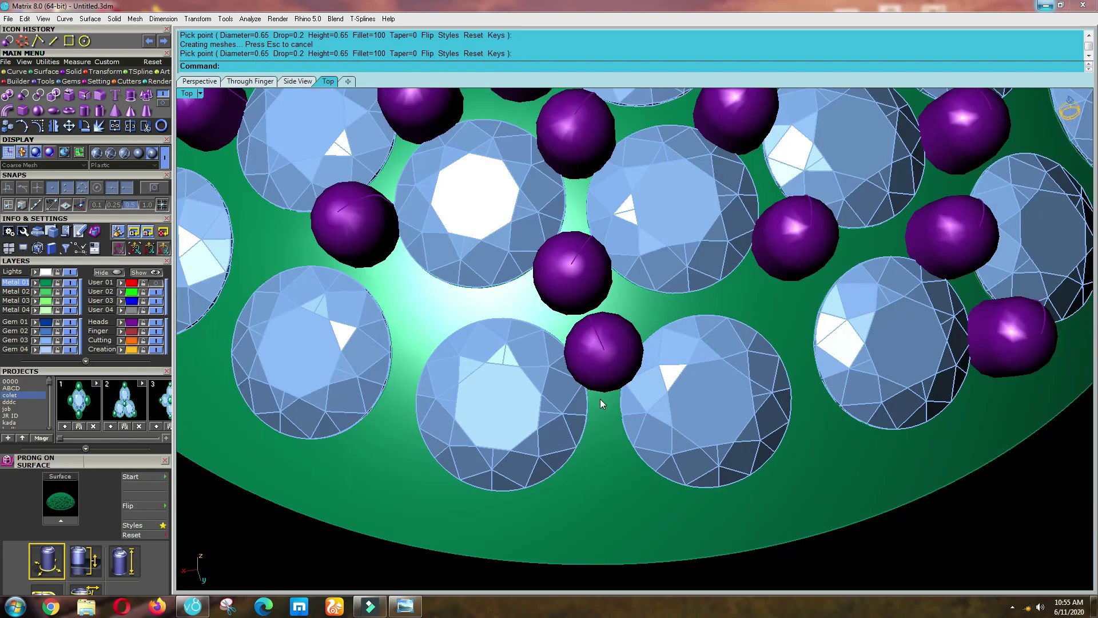
Undo the outer-ring prongs and the 12-item polar array of the second-ring prongs.
{"action": "key", "text": "ctrl+z"}
{"action": "scroll", "coordinate": [591, 346], "scroll_direction": "up", "scroll_amount": 3}
{"action": "scroll", "coordinate": [590, 349], "scroll_direction": "down", "scroll_amount": 5}
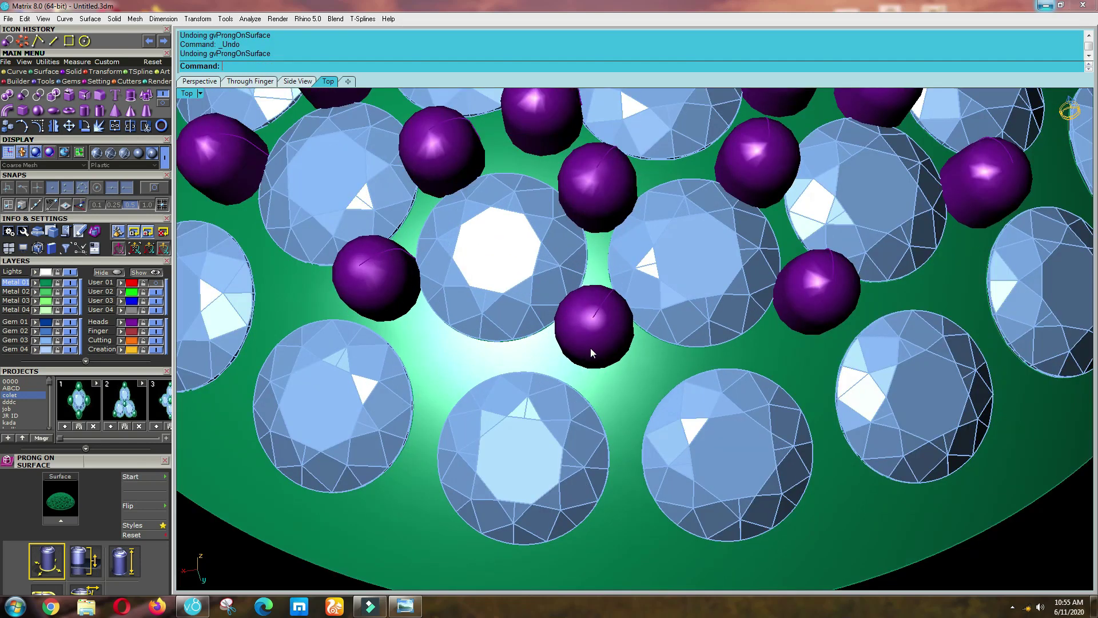
{"action": "key", "text": "ctrl+z"}
{"action": "scroll", "coordinate": [595, 298], "scroll_direction": "up", "scroll_amount": 5}
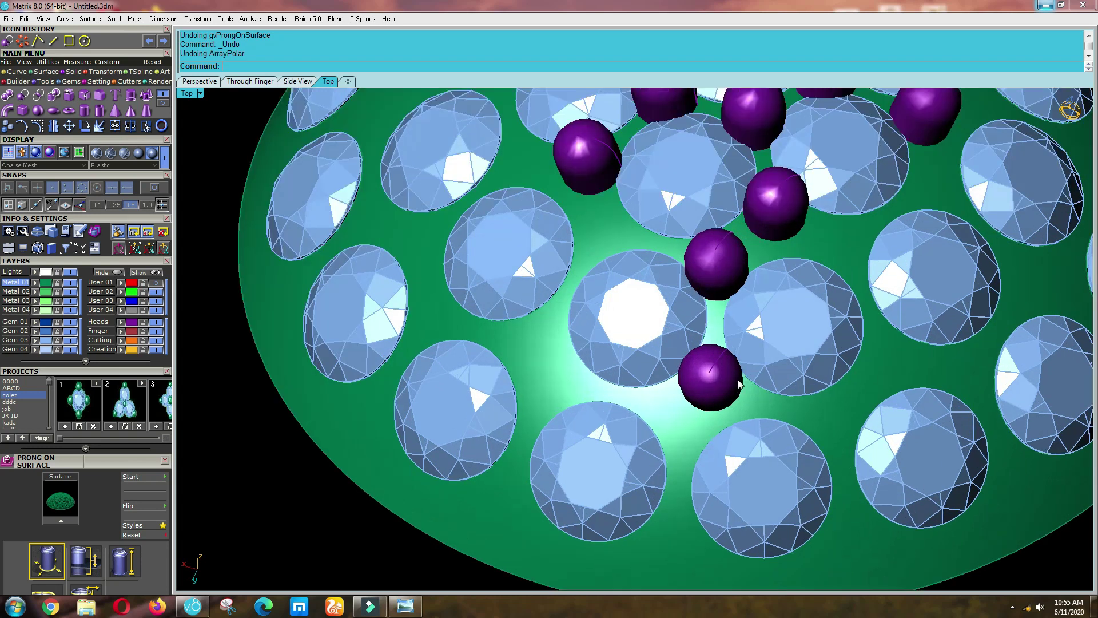
Replace the outward-side prong between the two second-ring gems with a 0.65 mm prong set slightly closer to the dome's centre.
{"action": "scroll", "coordinate": [738, 384], "scroll_direction": "up", "scroll_amount": 1}
{"action": "left_click", "coordinate": [706, 375]}
{"action": "scroll", "coordinate": [691, 388], "scroll_direction": "up", "scroll_amount": 3}
{"action": "key", "text": "Delete"}
{"action": "left_click", "coordinate": [690, 387]}
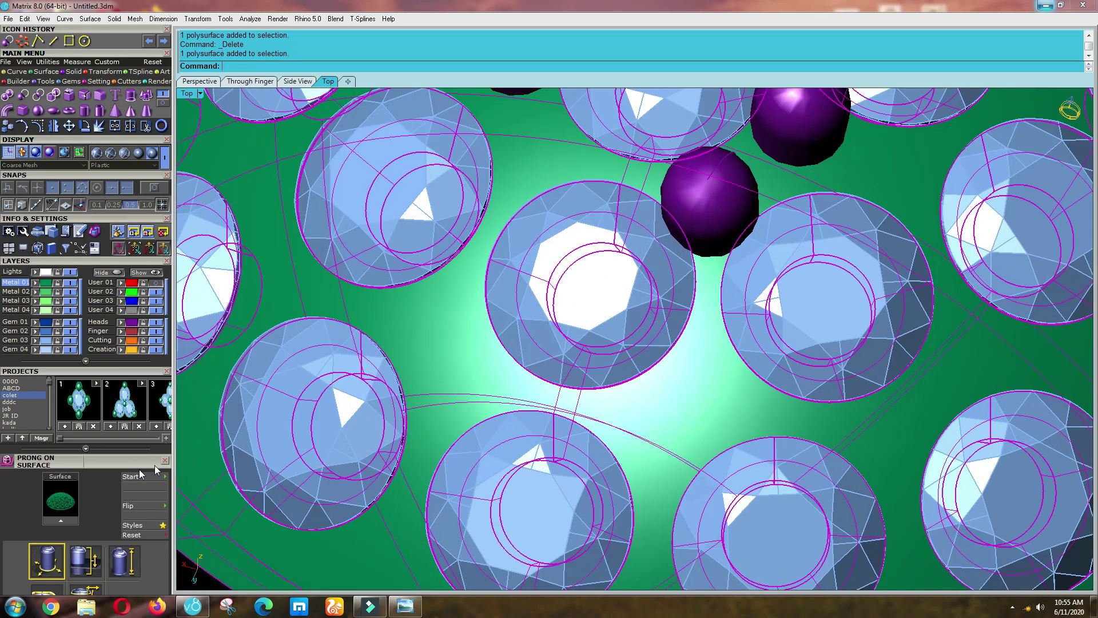
{"action": "left_click", "coordinate": [128, 478]}
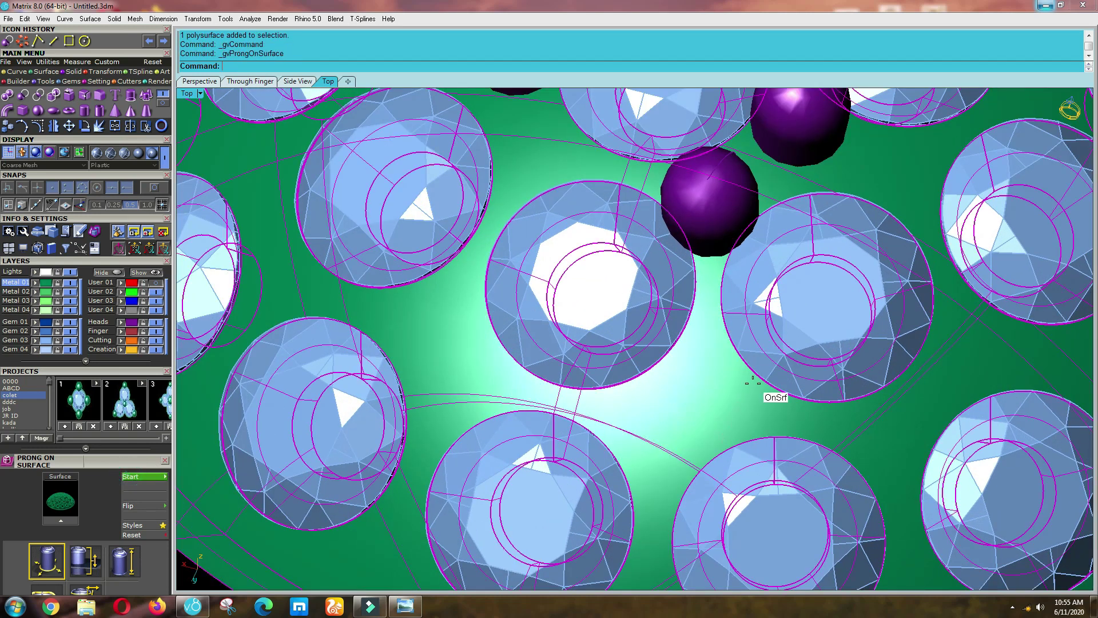
{"action": "left_click", "coordinate": [701, 364]}
{"action": "scroll", "coordinate": [701, 365], "scroll_direction": "down", "scroll_amount": 2}
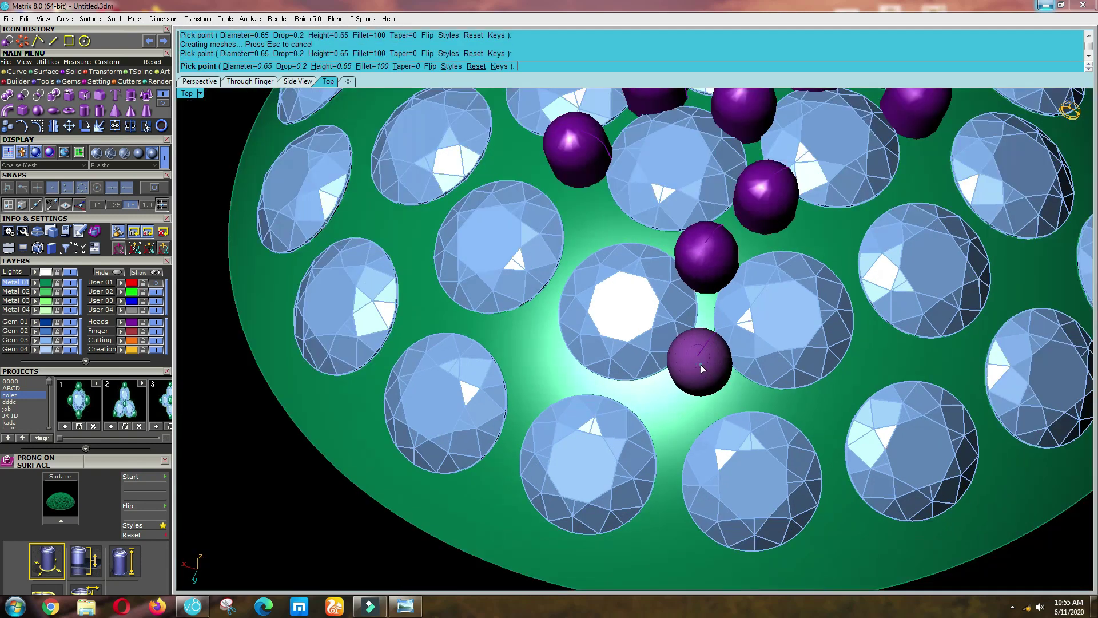
Polar array the two second-ring prongs around the origin with 12 items over 360 degrees.
{"action": "left_click", "coordinate": [697, 266], "text": "shift"}
{"action": "scroll", "coordinate": [743, 358], "scroll_direction": "down", "scroll_amount": 8}
{"action": "key", "text": "F1"}
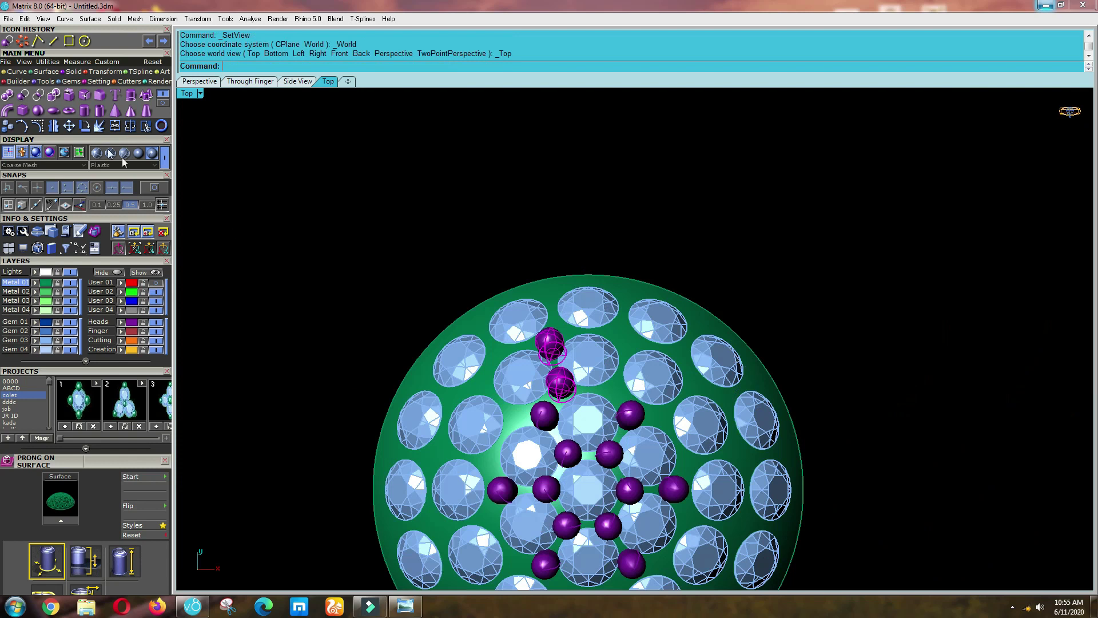
{"action": "left_click", "coordinate": [22, 40]}
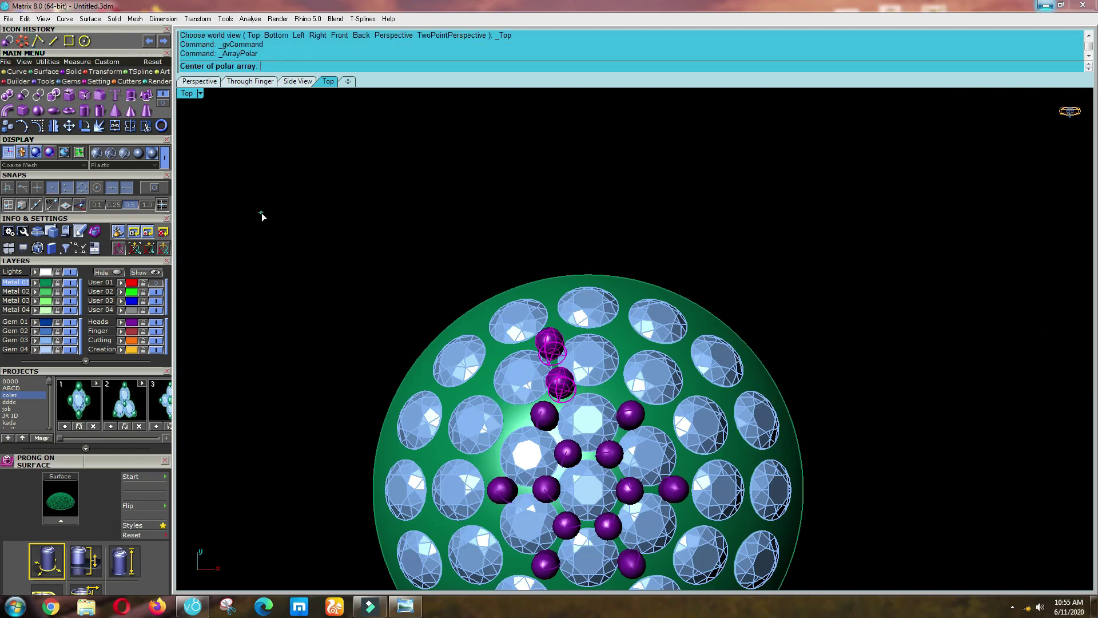
{"action": "type", "text": "12"}
{"action": "key", "text": "Return"}
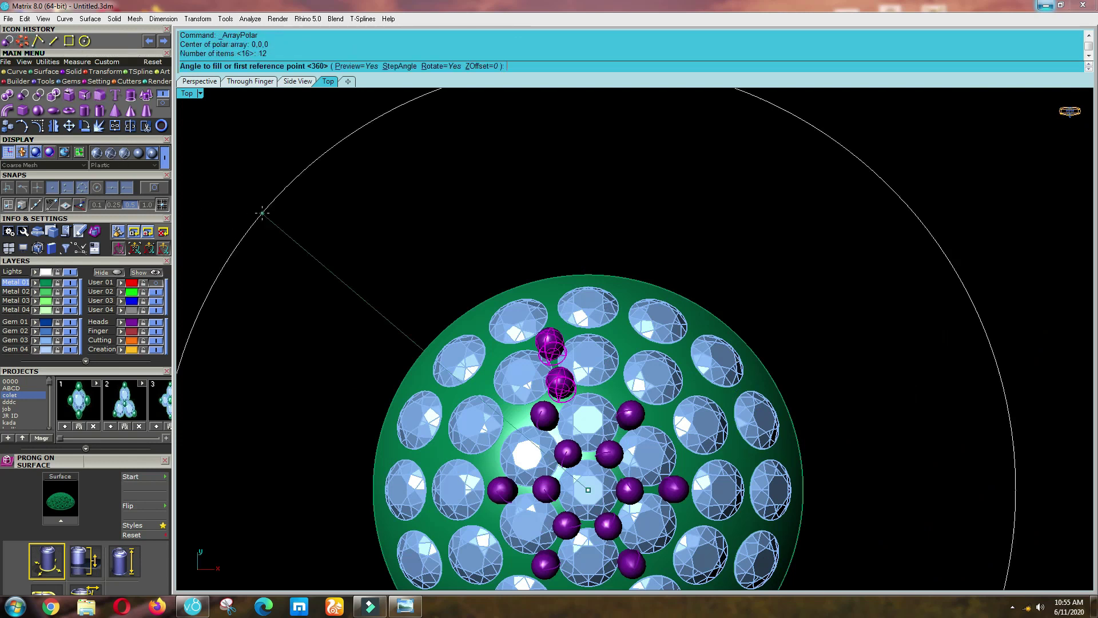
{"action": "key", "text": "Return"}
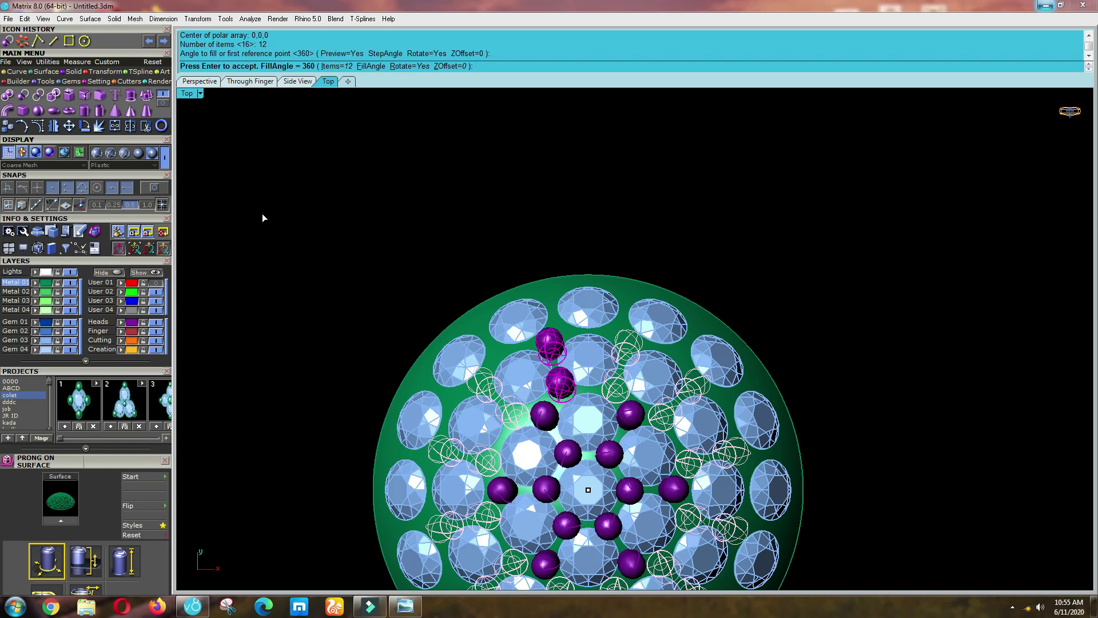
{"action": "key", "text": "Return"}
{"action": "left_click", "coordinate": [263, 214]}
Place two 0.65 mm prongs between neighbouring outer-ring gems, clear of the second-ring prong, one on the inner side and one near the dome's edge.
{"action": "scroll", "coordinate": [483, 275], "scroll_direction": "up", "scroll_amount": 4}
{"action": "scroll", "coordinate": [549, 301], "scroll_direction": "up", "scroll_amount": 1}
{"action": "left_click", "coordinate": [588, 298]}
{"action": "left_click", "coordinate": [125, 480]}
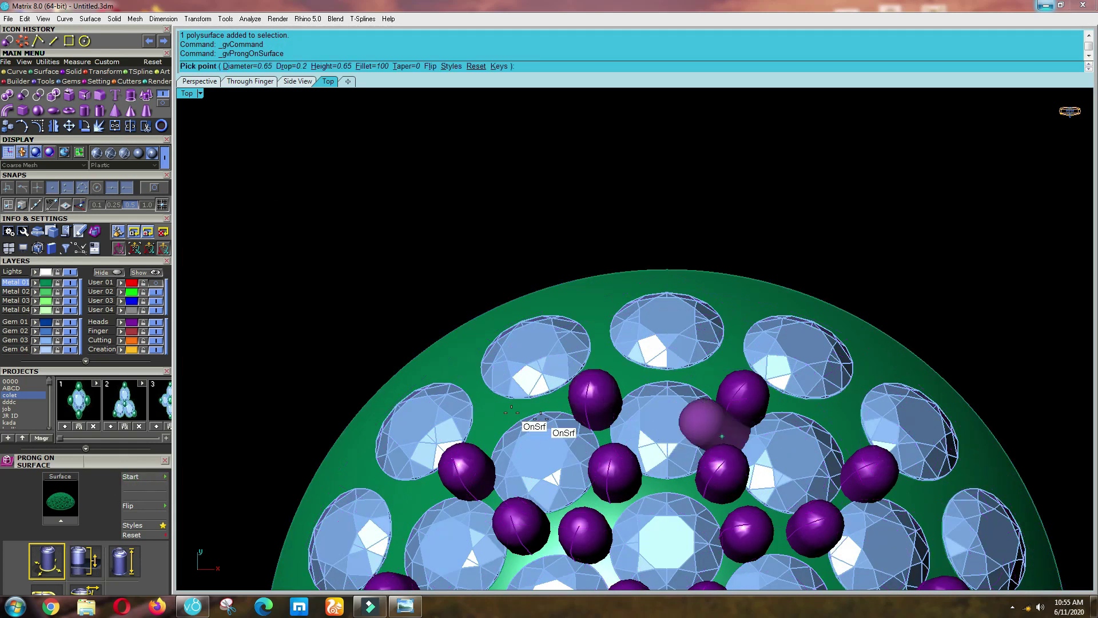
{"action": "right_click_drag", "start_coordinate": [762, 422], "coordinate": [808, 433], "text": "ctrl+shift"}
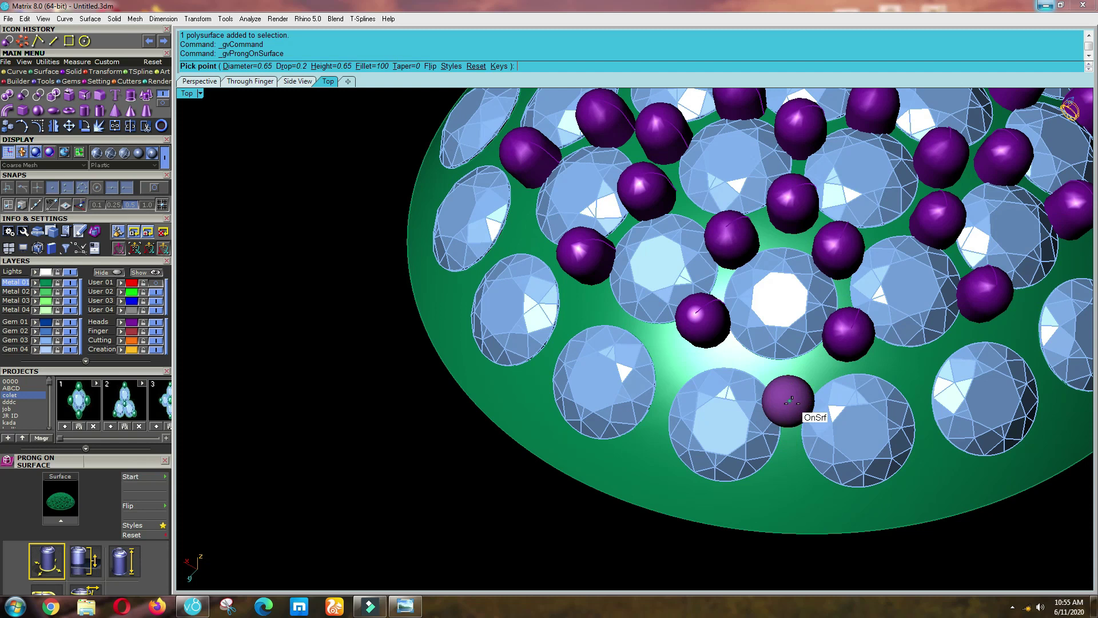
{"action": "scroll", "coordinate": [781, 408], "scroll_direction": "up", "scroll_amount": 4}
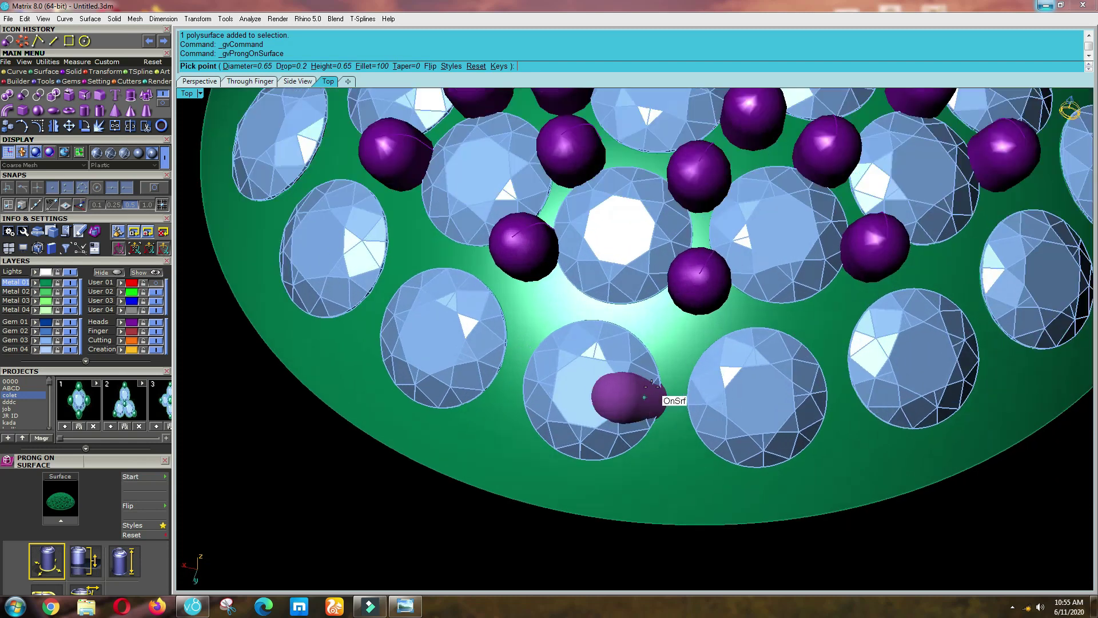
{"action": "scroll", "coordinate": [675, 364], "scroll_direction": "up", "scroll_amount": 1}
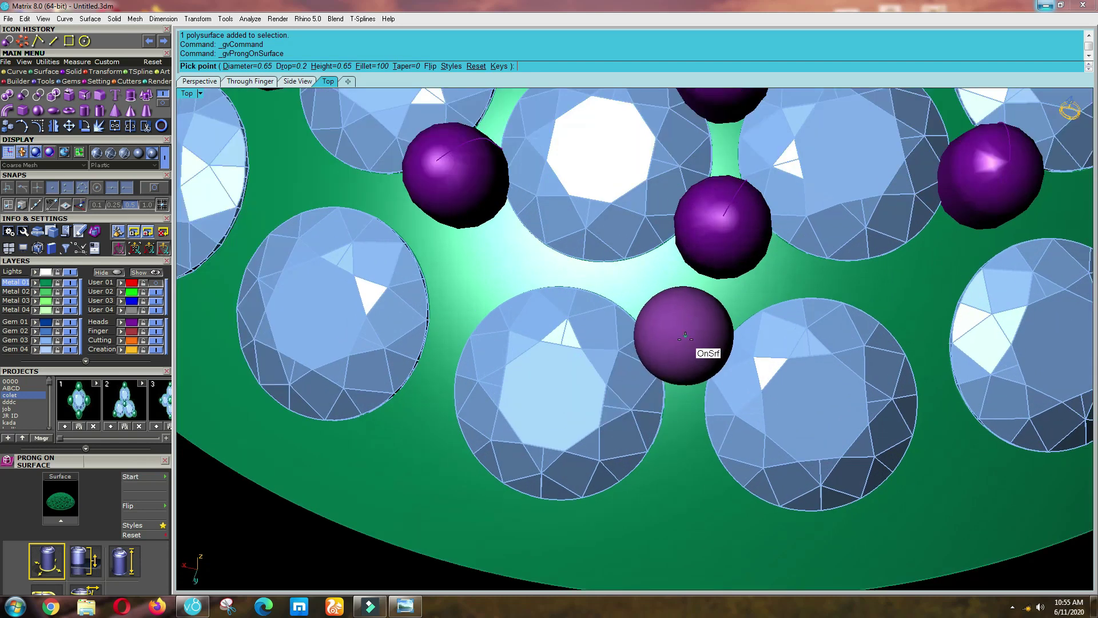
{"action": "left_click", "coordinate": [685, 336]}
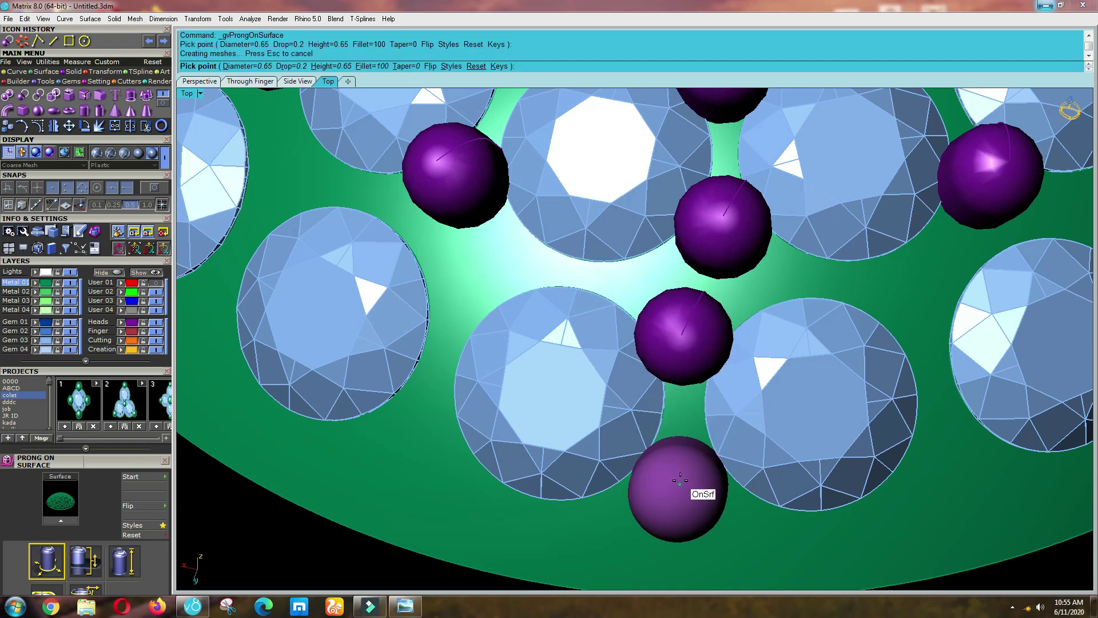
{"action": "left_click", "coordinate": [683, 479]}
{"action": "key", "text": "Return"}
Polar array the new pair of outer-ring prongs around the origin with 16 items over 360 degrees.
{"action": "left_click", "coordinate": [684, 478]}
{"action": "left_click", "coordinate": [662, 349], "text": "shift"}
{"action": "key", "text": "F1"}
{"action": "scroll", "coordinate": [607, 369], "scroll_direction": "down", "scroll_amount": 10}
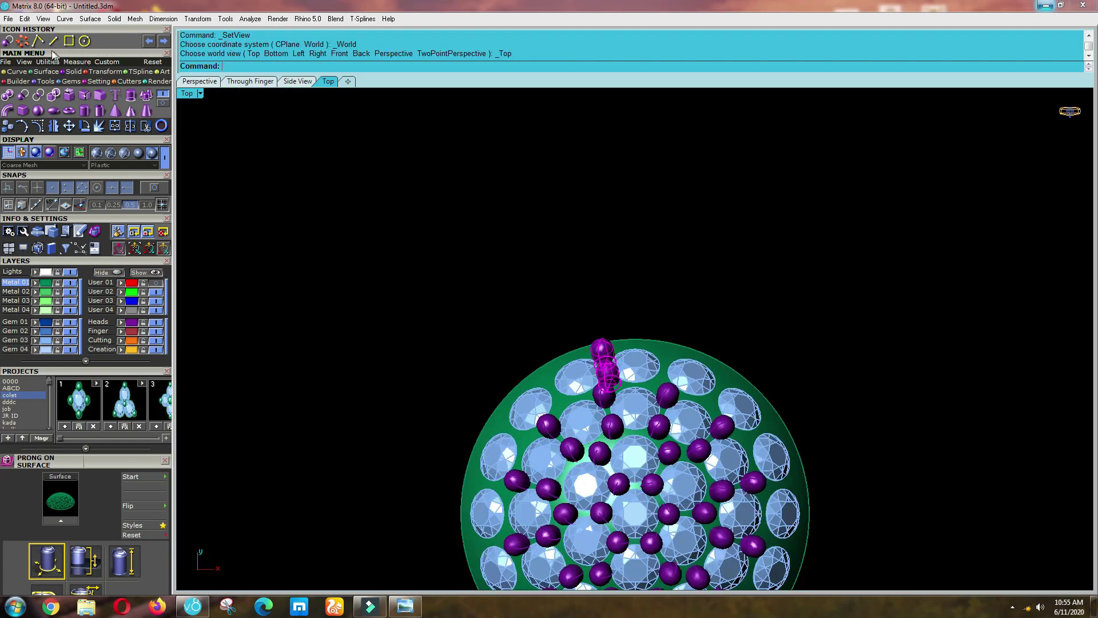
{"action": "left_click", "coordinate": [22, 41]}
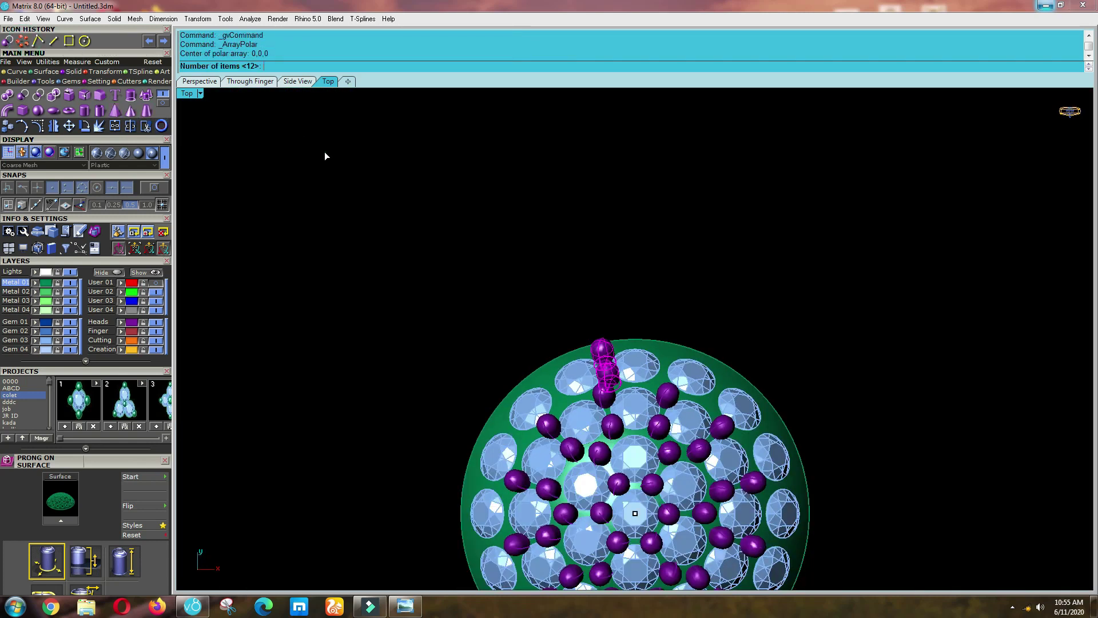
{"action": "type", "text": "16"}
{"action": "key", "text": "Return"}
{"action": "key", "text": "Return"}
{"action": "key", "text": "Return"}
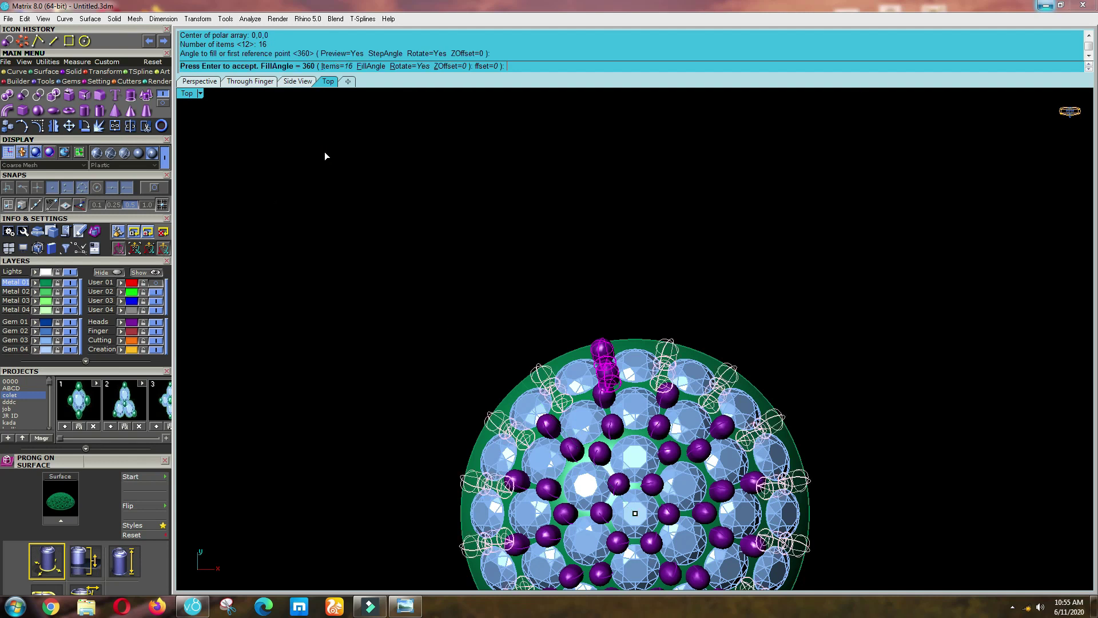
{"action": "left_click", "coordinate": [325, 151]}
Examine the arrayed outer-ring prongs up close and return to the Top view.
{"action": "right_click_drag", "start_coordinate": [345, 303], "coordinate": [601, 345], "text": "ctrl+shift"}
{"action": "scroll", "coordinate": [599, 345], "scroll_direction": "up", "scroll_amount": 10}
{"action": "right_click_drag", "start_coordinate": [754, 256], "coordinate": [790, 279], "text": "ctrl+shift"}
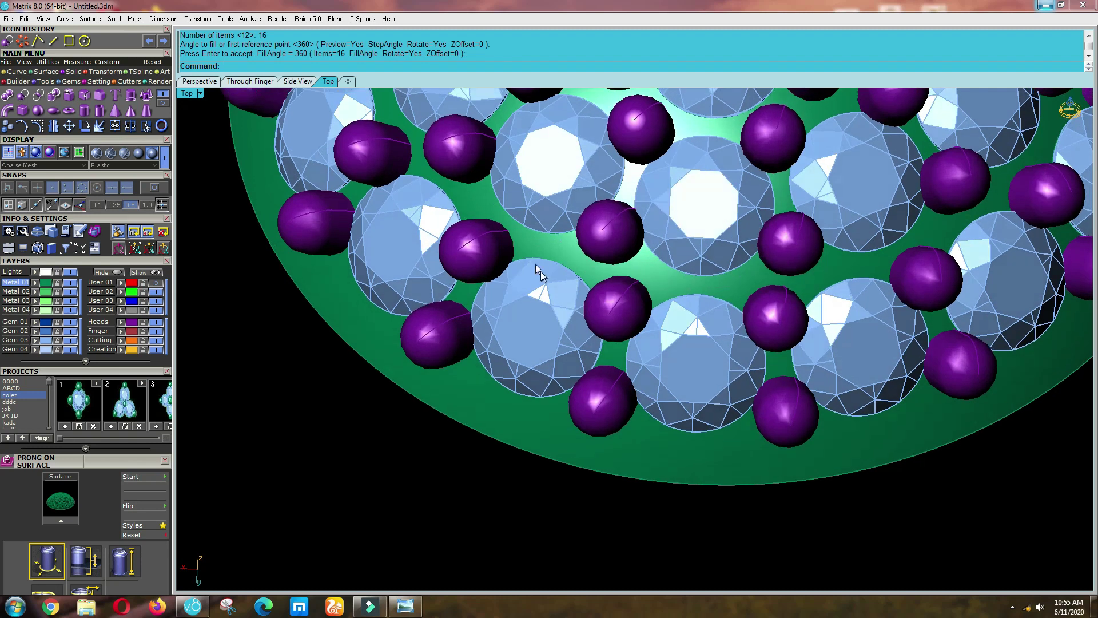
{"action": "right_click_drag", "start_coordinate": [546, 251], "coordinate": [578, 323], "text": "ctrl+shift"}
{"action": "key", "text": "ctrl+F1"}
{"action": "scroll", "coordinate": [570, 355], "scroll_direction": "down", "scroll_amount": 12}
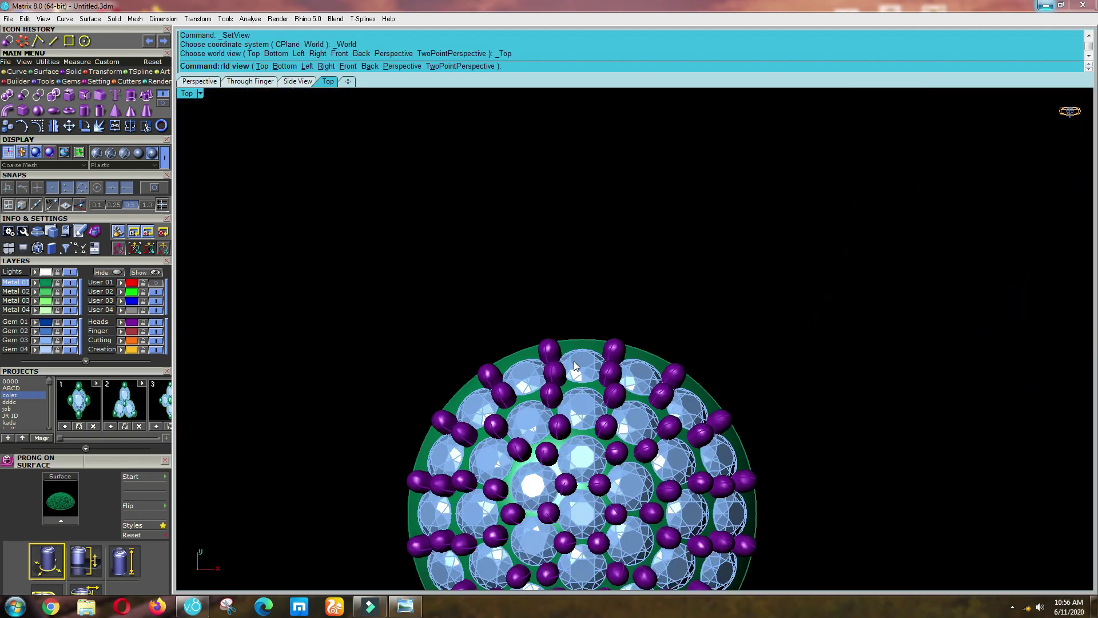
Group all the prongs on the Heads layer and select one to check the grouping.
{"action": "left_click", "coordinate": [130, 324]}
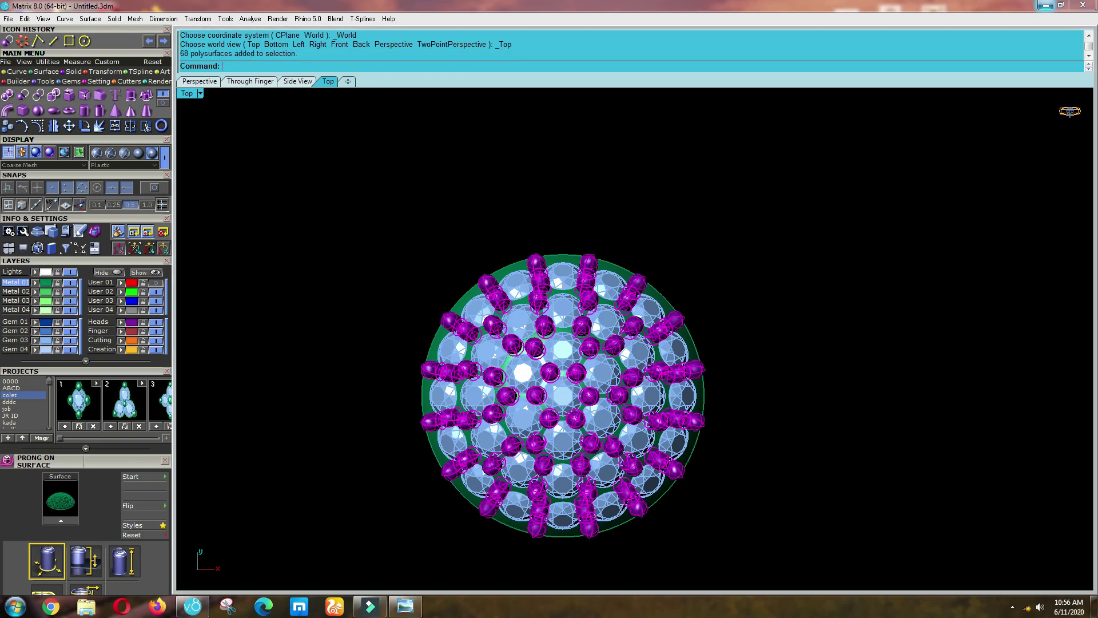
{"action": "type", "text": "roup"}
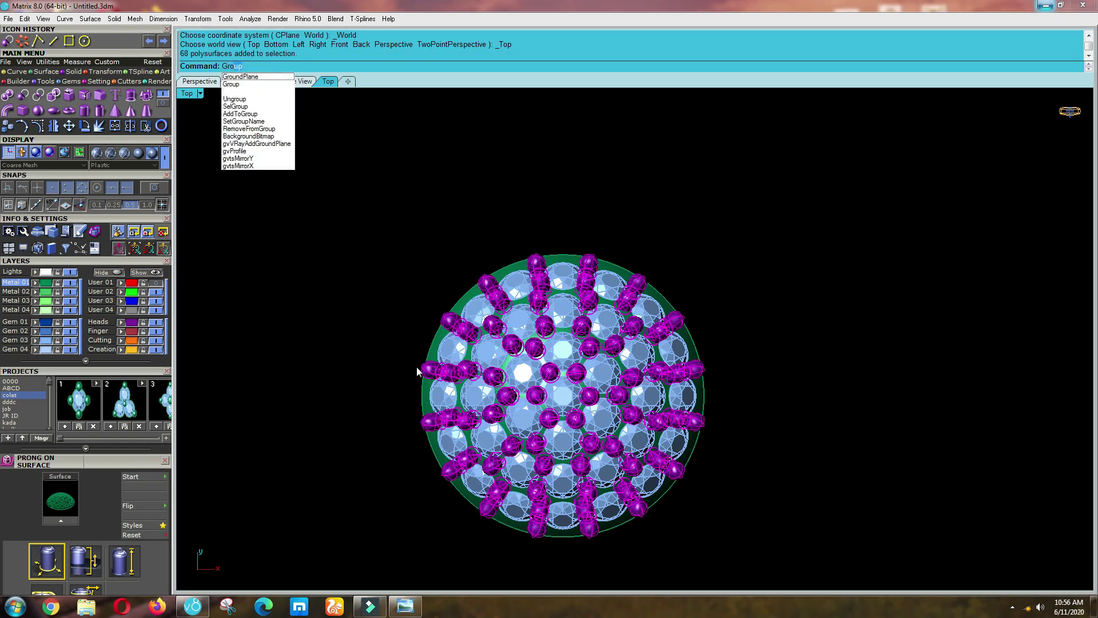
{"action": "left_click", "coordinate": [230, 84]}
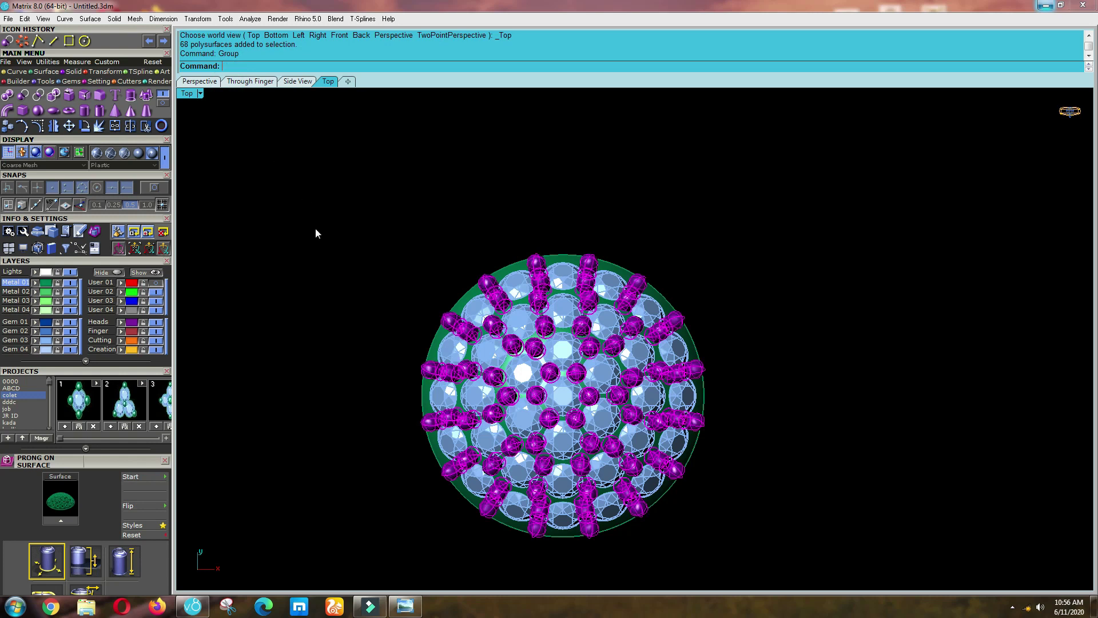
{"action": "key", "text": "Escape"}
{"action": "scroll", "coordinate": [501, 305], "scroll_direction": "up", "scroll_amount": 3}
{"action": "left_click", "coordinate": [494, 294]}
{"action": "scroll", "coordinate": [501, 320], "scroll_direction": "down", "scroll_amount": 3}
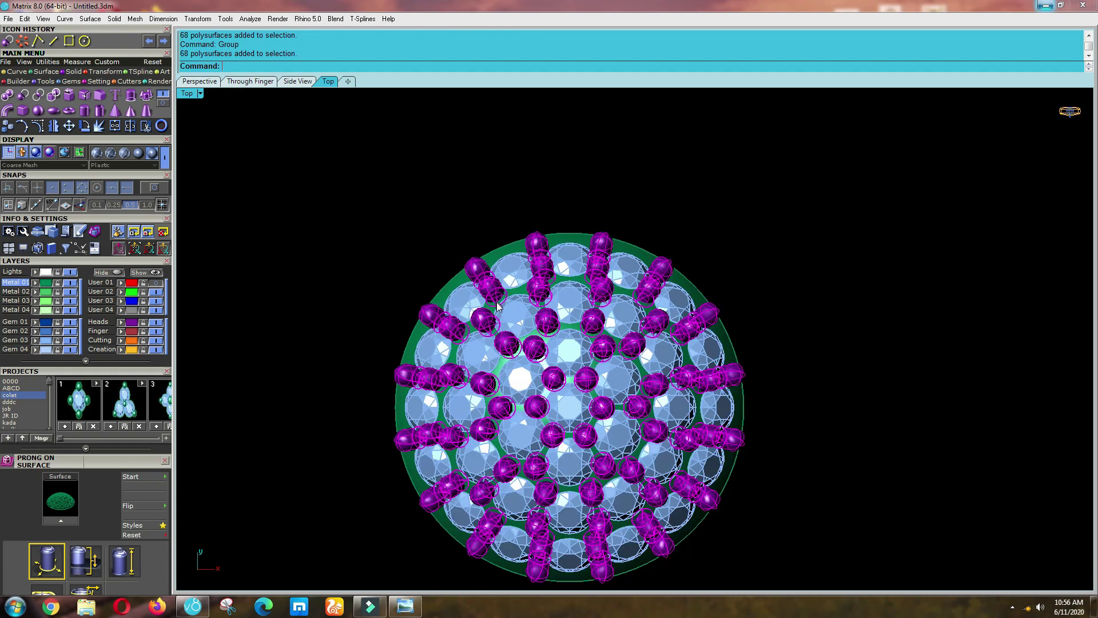
Hide the prong group and the gems to inspect the bare dome, and undo both hides.
{"action": "key", "text": "ctrl+h"}
{"action": "scroll", "coordinate": [504, 341], "scroll_direction": "up", "scroll_amount": 4}
{"action": "left_click", "coordinate": [490, 349]}
{"action": "key", "text": "ctrl+h"}
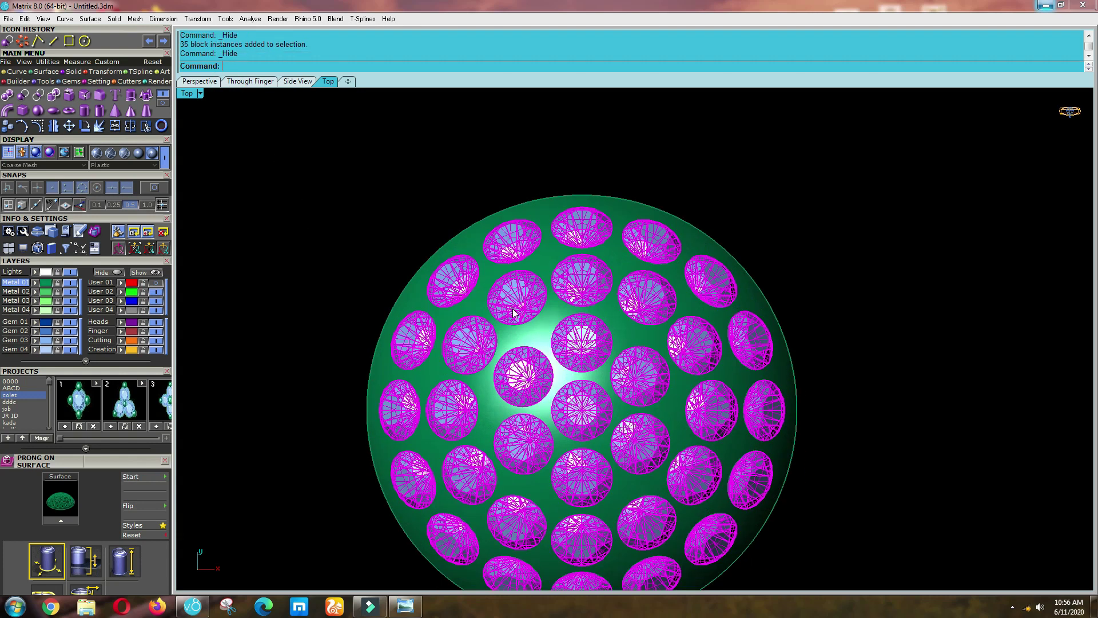
{"action": "right_click_drag", "start_coordinate": [486, 355], "coordinate": [495, 311], "text": "ctrl+shift"}
{"action": "key", "text": "ctrl+z"}
{"action": "key", "text": "ctrl+z"}
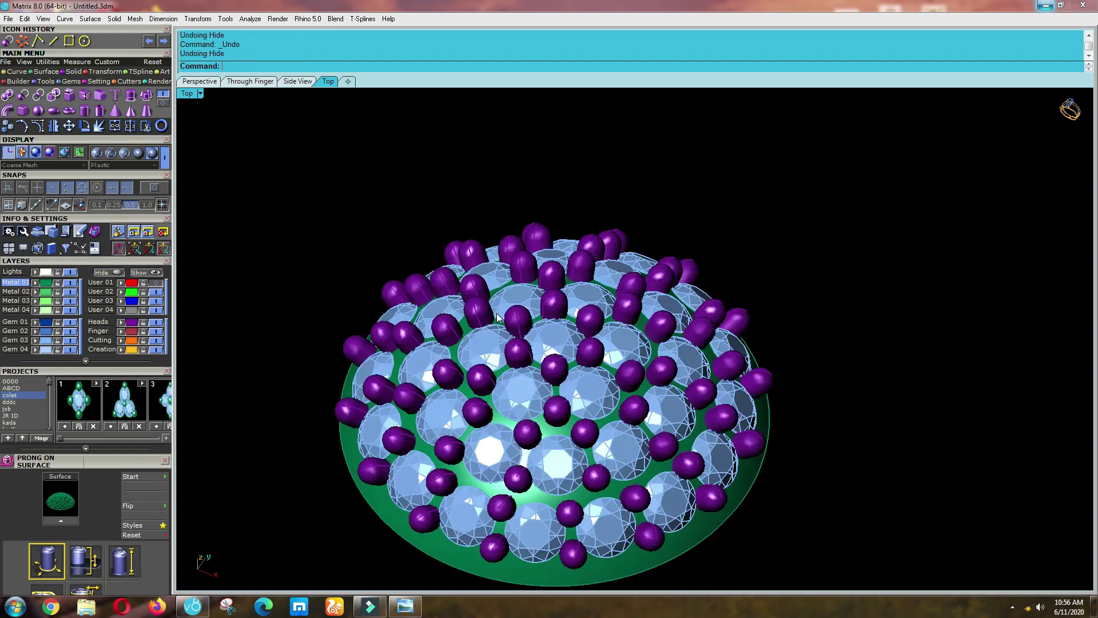
Save the complete cluster of dome, gems and prongs as item 10 in the colet project.
{"action": "key", "text": "ctrl+F2"}
{"action": "scroll", "coordinate": [510, 373], "scroll_direction": "down", "scroll_amount": 4}
{"action": "right_click_drag", "start_coordinate": [520, 405], "coordinate": [498, 257], "text": "ctrl+shift"}
{"action": "key", "text": "ctrl+F1"}
{"action": "scroll", "coordinate": [475, 390], "scroll_direction": "down", "scroll_amount": 2}
{"action": "scroll", "coordinate": [470, 395], "scroll_direction": "up", "scroll_amount": 4}
{"action": "key", "text": "ctrl+a"}
{"action": "left_click_drag", "start_coordinate": [83, 439], "coordinate": [223, 444]}
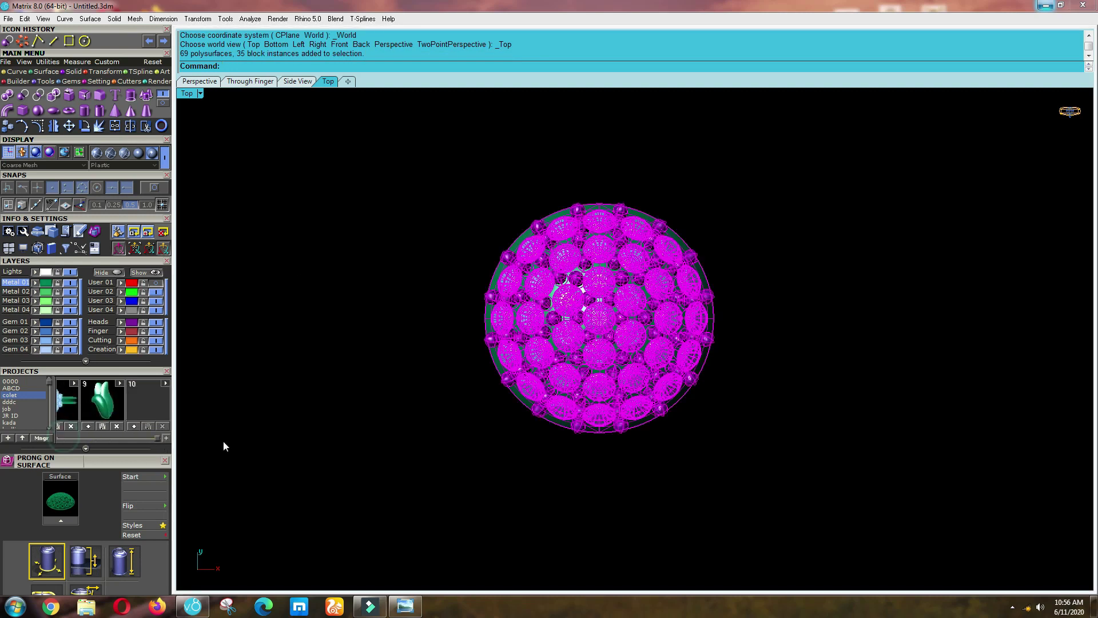
{"action": "left_click", "coordinate": [131, 428]}
{"action": "left_click", "coordinate": [145, 425]}
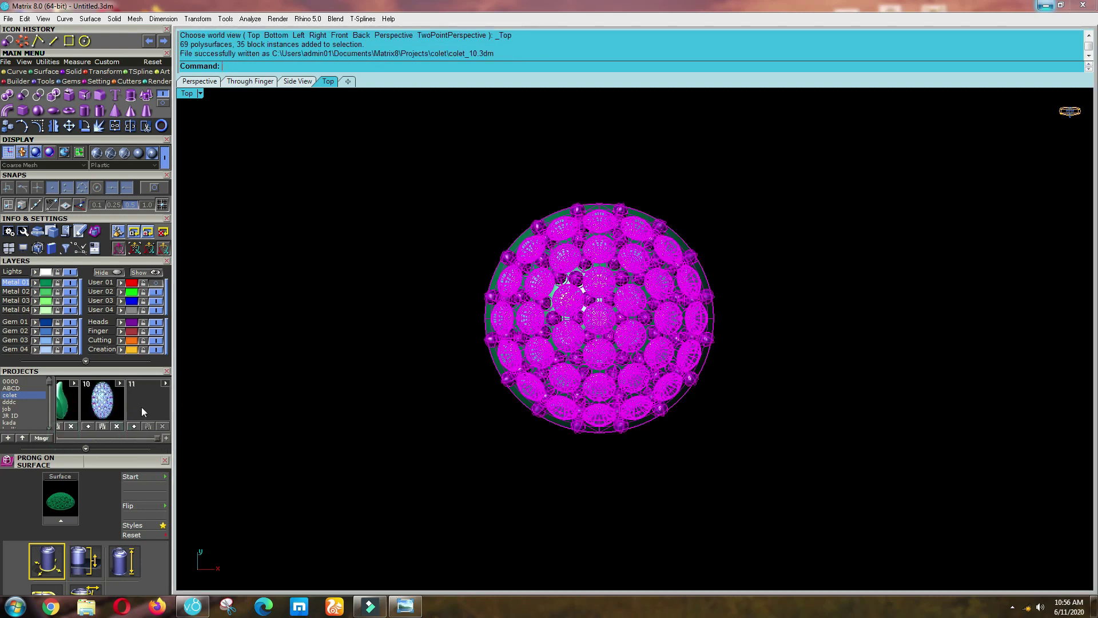
{"action": "left_click", "coordinate": [262, 425]}
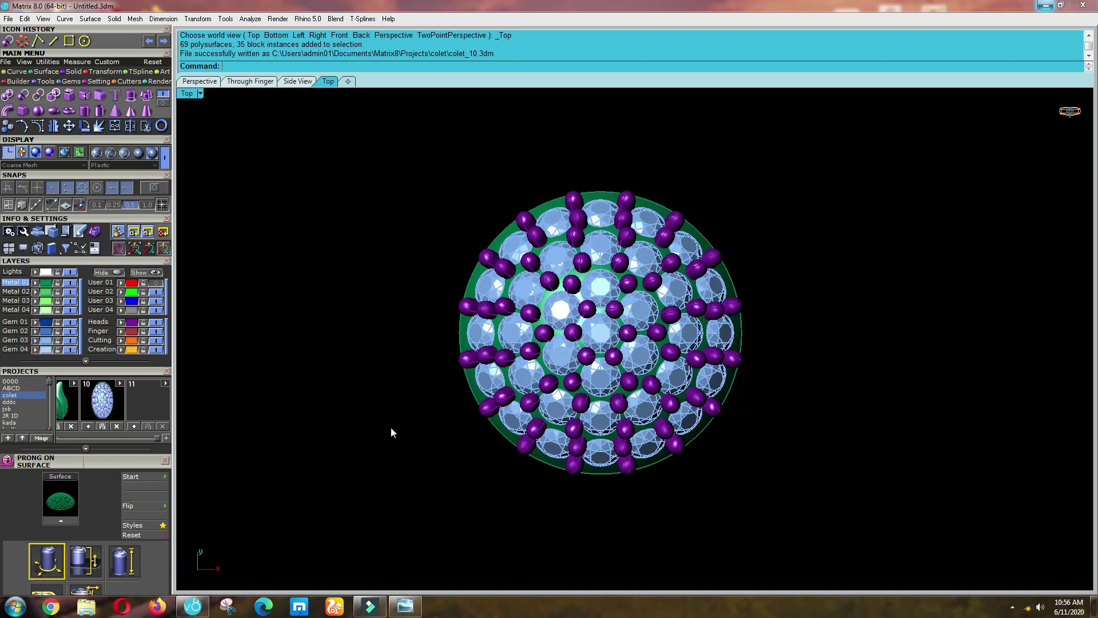
Examine the outer petal gems, their prongs and the gallery beneath in the side and angled reference pictures, and return to Matrix.
{"action": "left_click", "coordinate": [405, 606]}
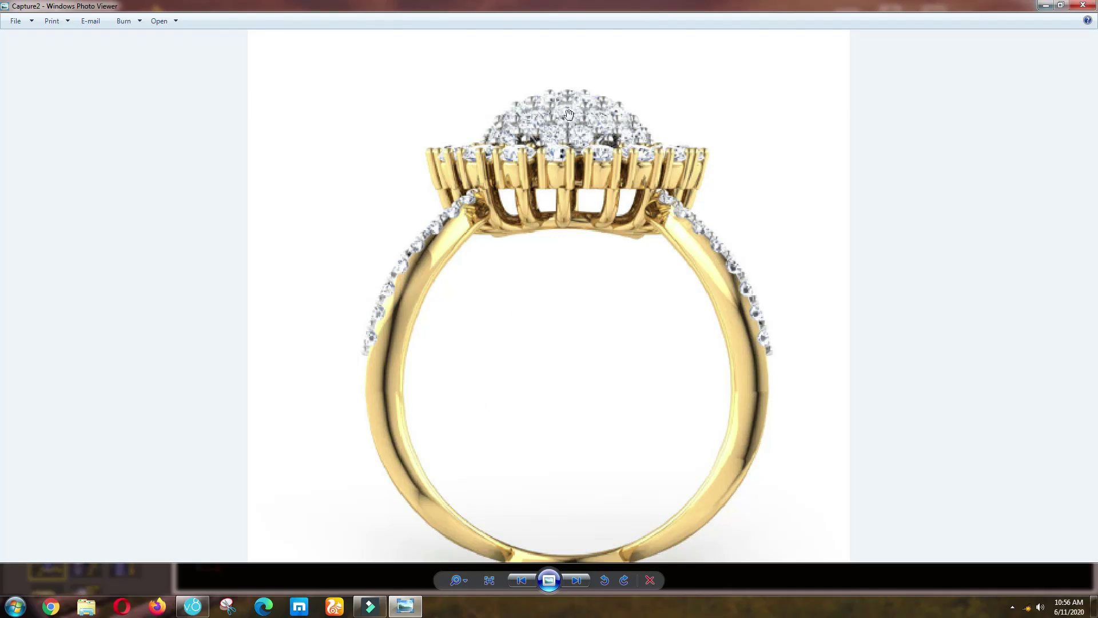
{"action": "scroll", "coordinate": [555, 131], "scroll_direction": "up", "scroll_amount": 2}
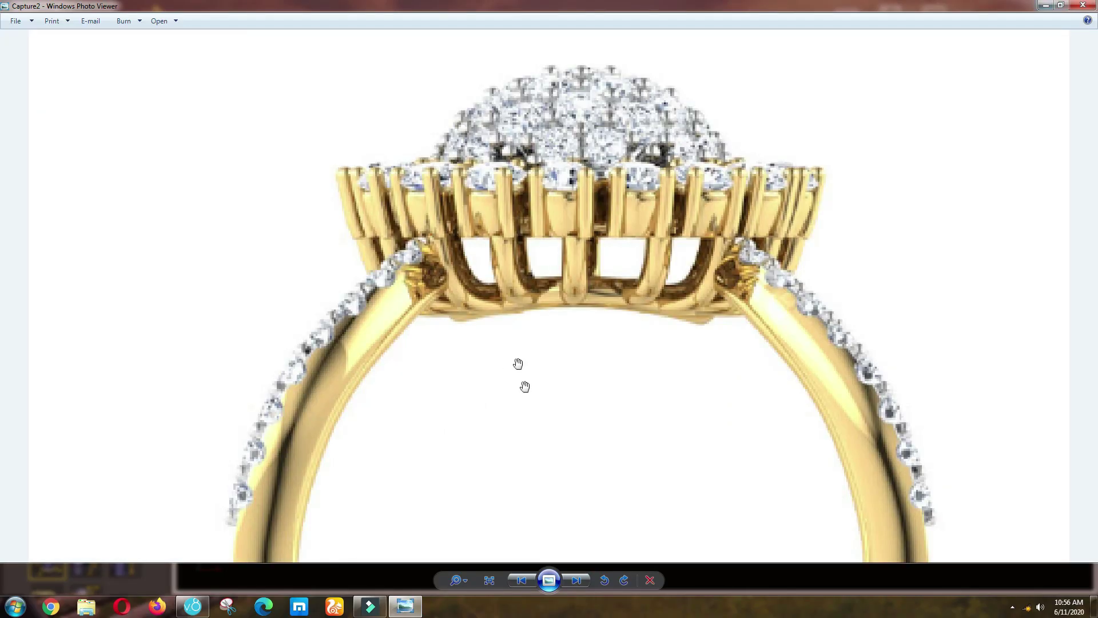
{"action": "left_click", "coordinate": [521, 580]}
{"action": "scroll", "coordinate": [436, 355], "scroll_direction": "up", "scroll_amount": 4}
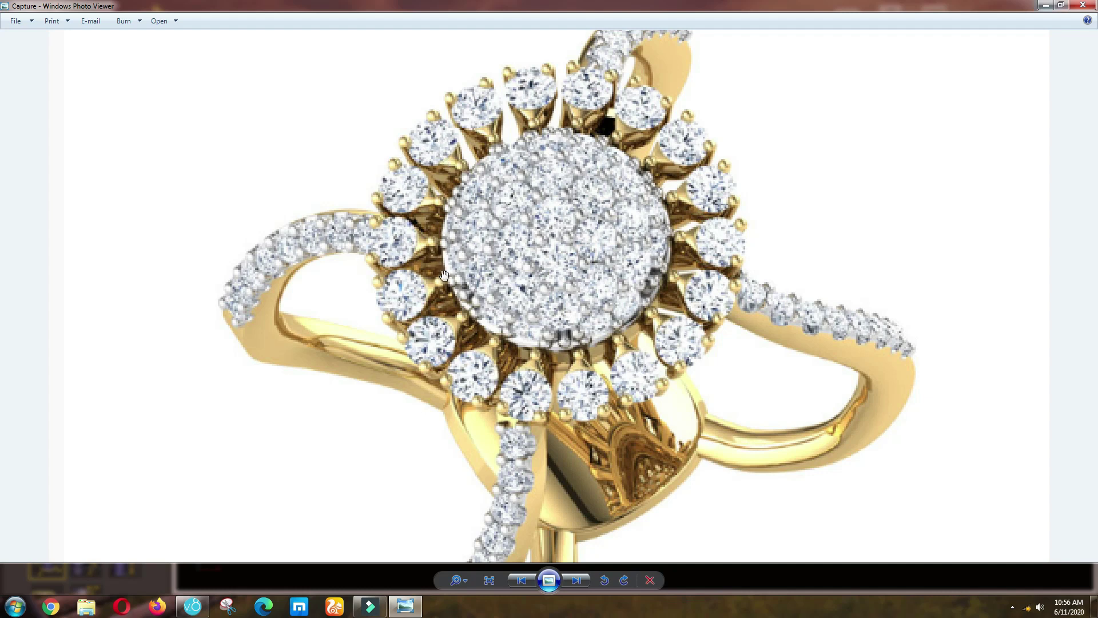
{"action": "scroll", "coordinate": [537, 517], "scroll_direction": "down", "scroll_amount": 5}
{"action": "left_click", "coordinate": [576, 580]}
{"action": "scroll", "coordinate": [519, 141], "scroll_direction": "up", "scroll_amount": 5}
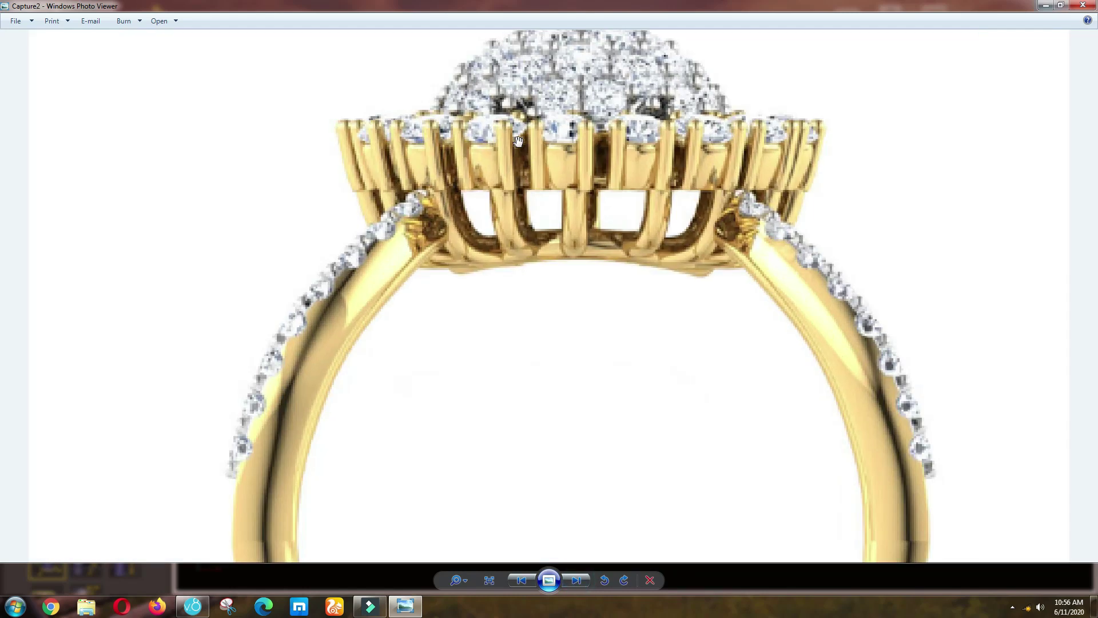
{"action": "scroll", "coordinate": [570, 197], "scroll_direction": "down", "scroll_amount": 5}
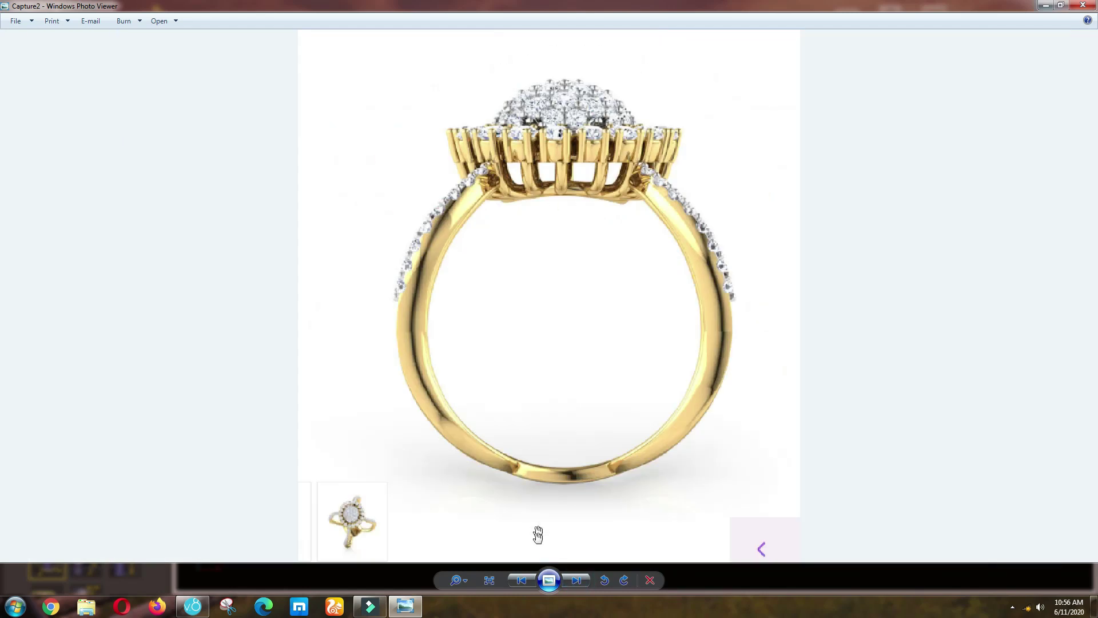
{"action": "left_click", "coordinate": [521, 580]}
{"action": "scroll", "coordinate": [542, 301], "scroll_direction": "up", "scroll_amount": 5}
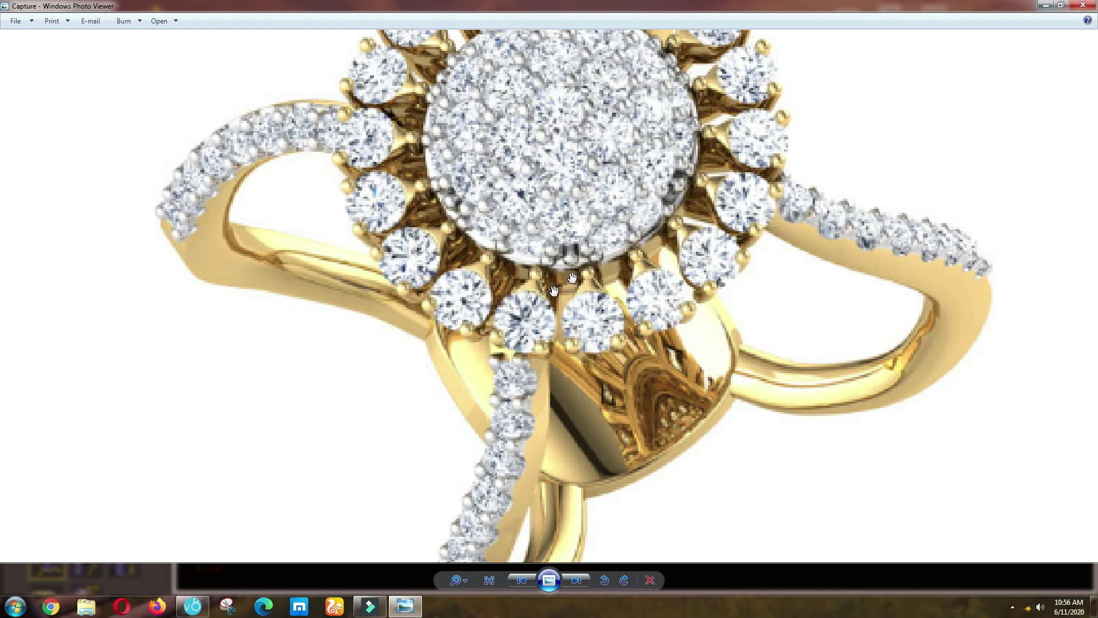
{"action": "left_click", "coordinate": [1048, 4]}
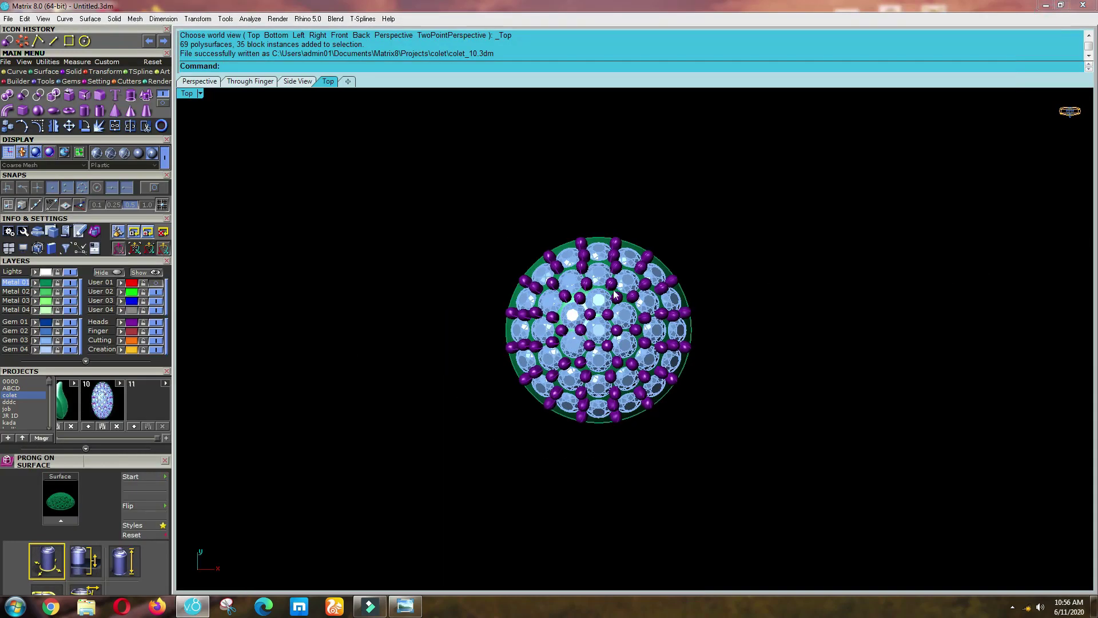
Hide the complete dome cluster with its gems and prongs to leave an empty workspace.
{"action": "scroll", "coordinate": [615, 295], "scroll_direction": "down", "scroll_amount": 2}
{"action": "key", "text": "Escape"}
{"action": "left_click_drag", "start_coordinate": [839, 568], "coordinate": [405, 183]}
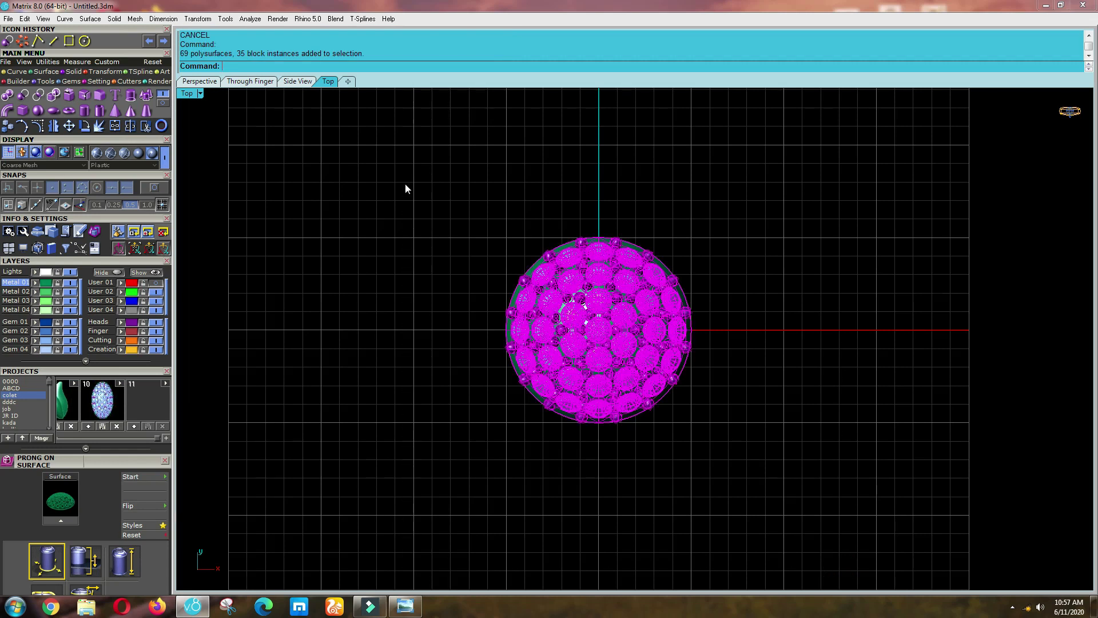
{"action": "type", "text": "Hide"}
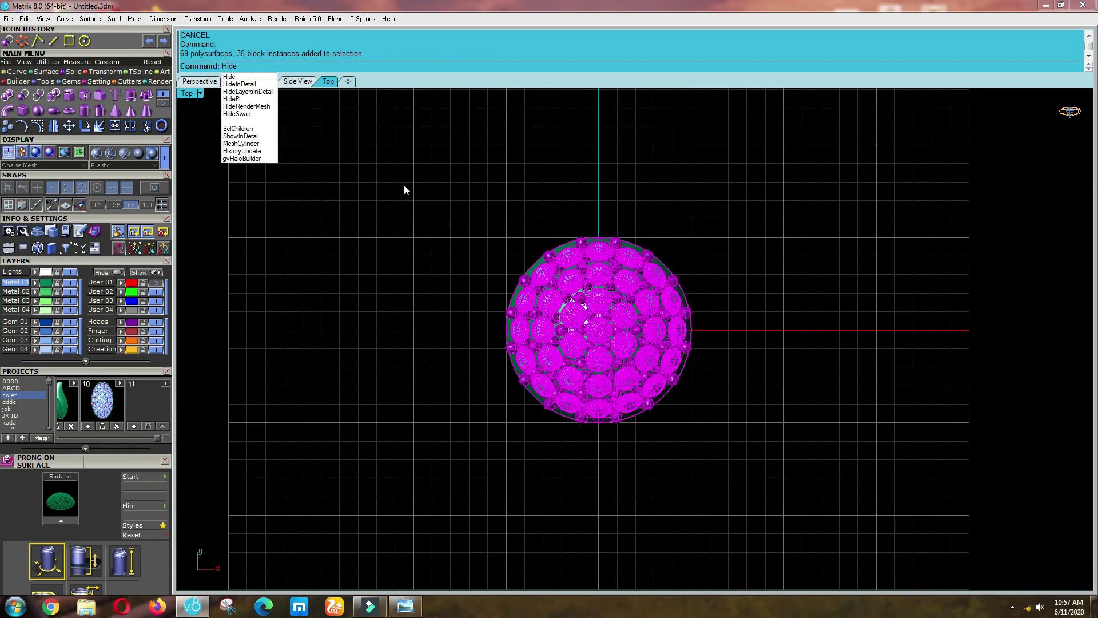
{"action": "key", "text": "Return"}
{"action": "left_click", "coordinate": [404, 184]}
{"action": "key", "text": "ctrl+shift+h"}
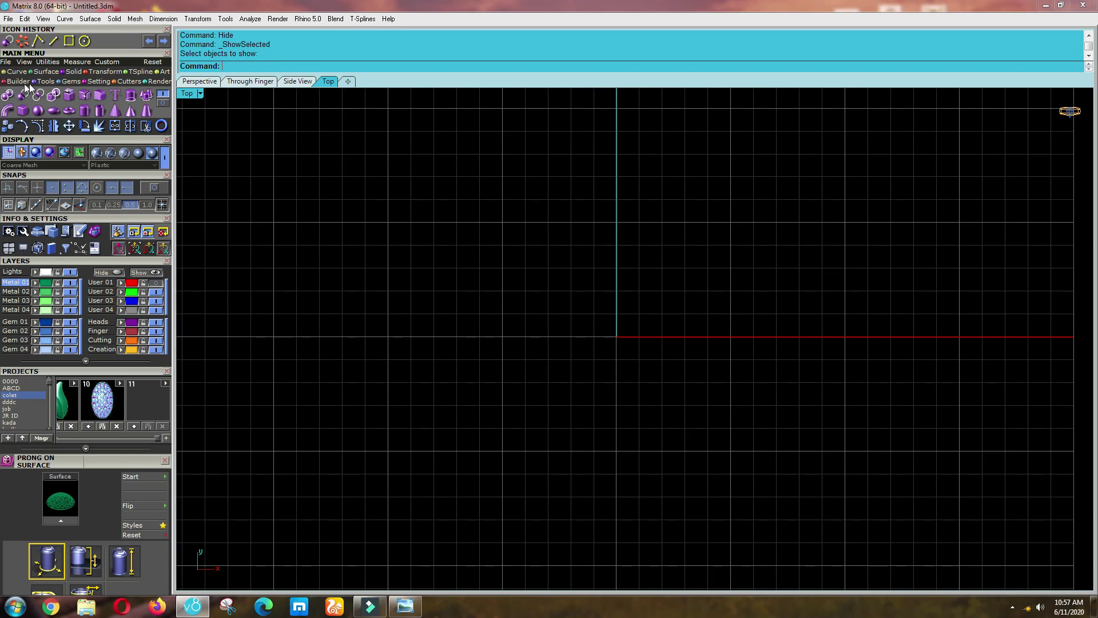
Load a 1.5 mm round diamond at the origin.
{"action": "left_click", "coordinate": [66, 82]}
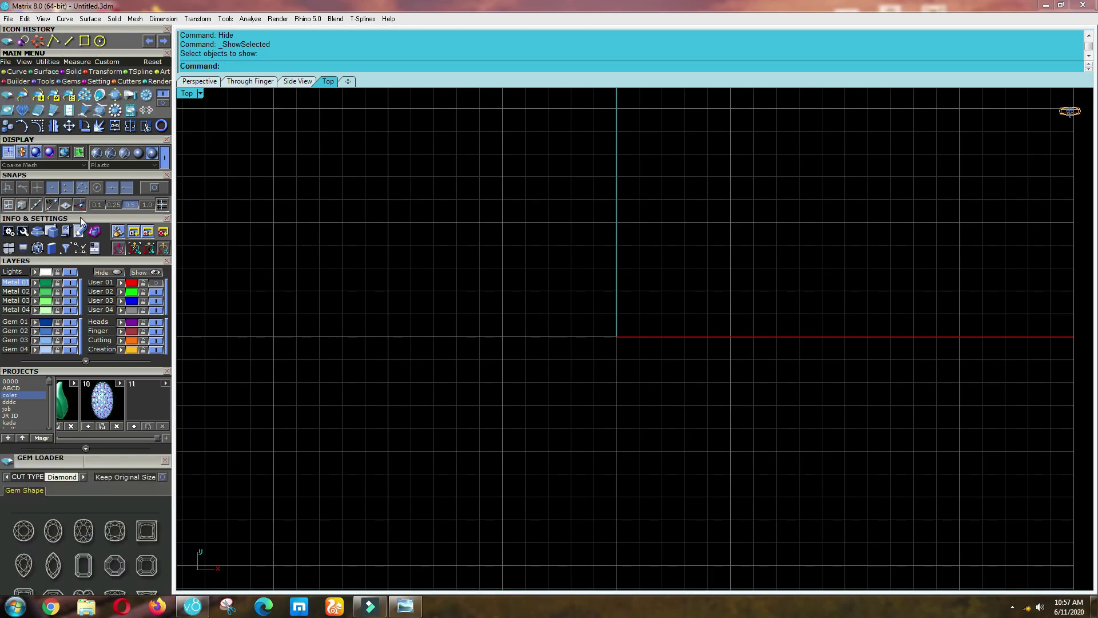
{"action": "scroll", "coordinate": [44, 338], "scroll_direction": "down", "scroll_amount": 3}
{"action": "left_click", "coordinate": [27, 382]}
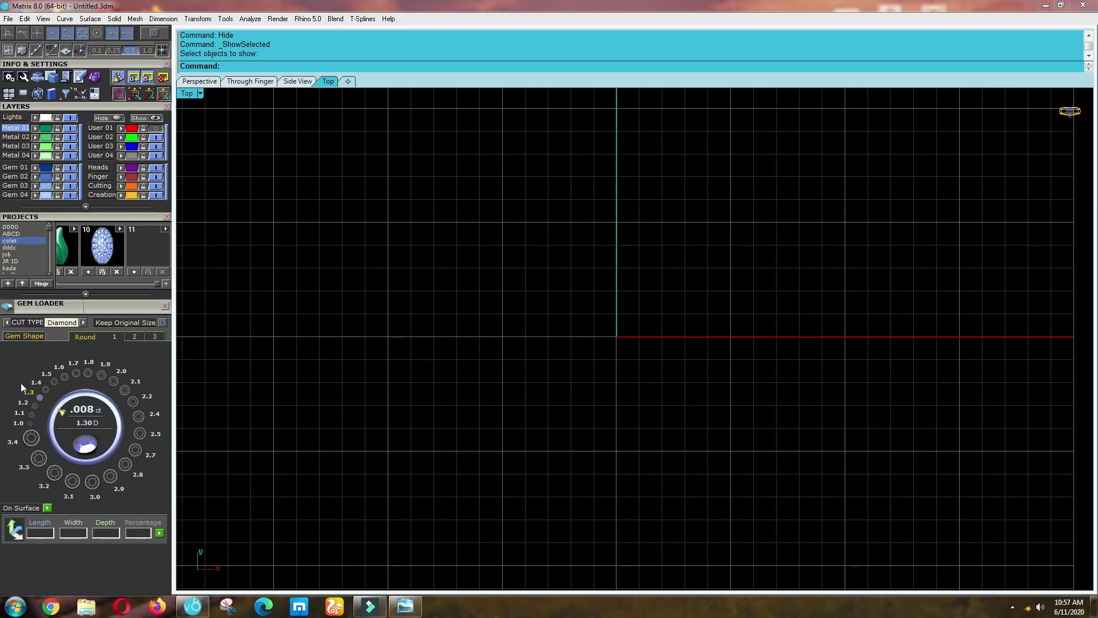
{"action": "left_click", "coordinate": [50, 377]}
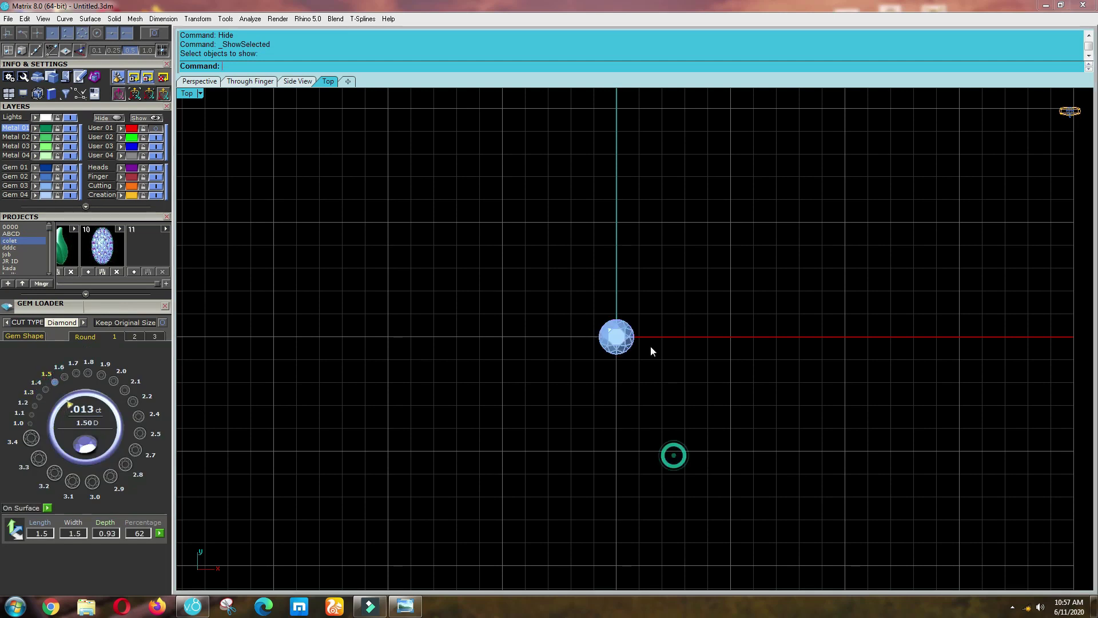
Generate the gem's outline with Gem Profile and hide the gem.
{"action": "left_click", "coordinate": [582, 337]}
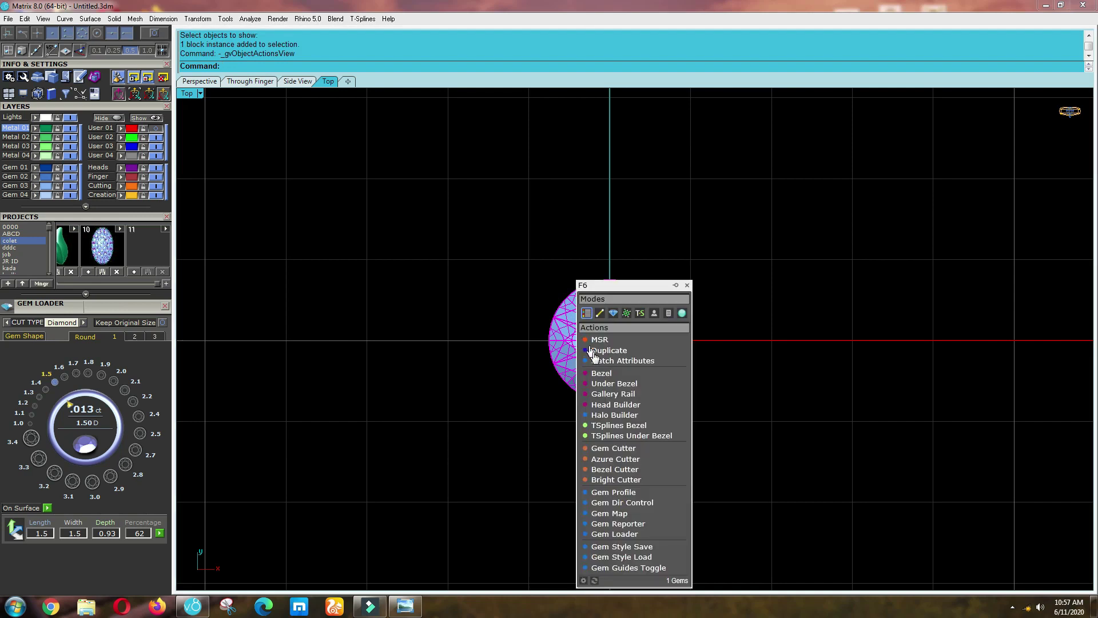
{"action": "left_click", "coordinate": [608, 497]}
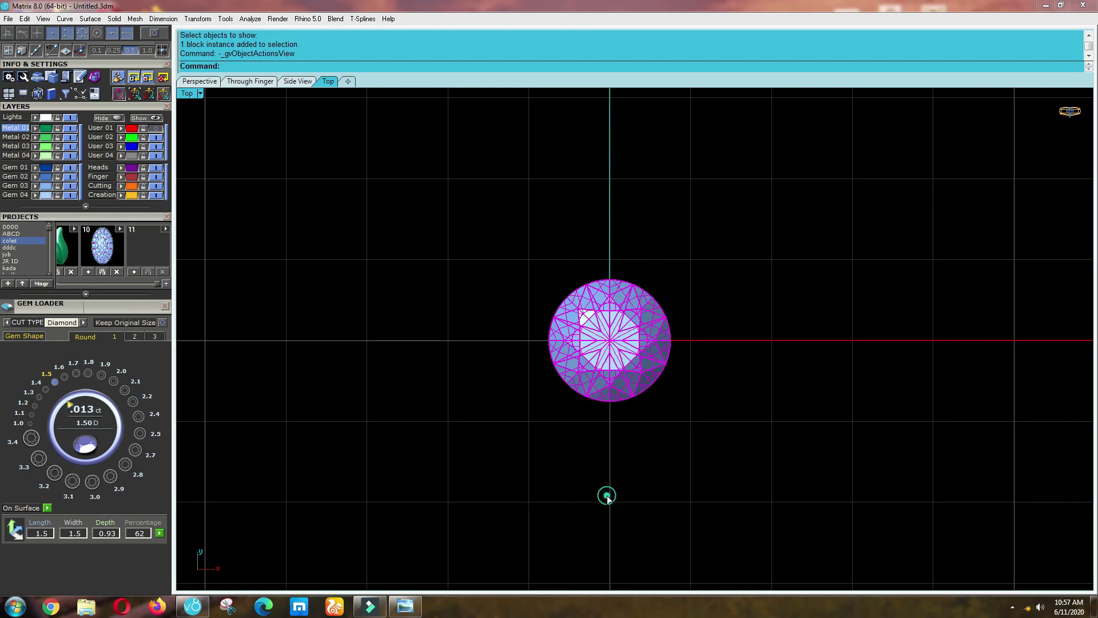
{"action": "left_click", "coordinate": [584, 341]}
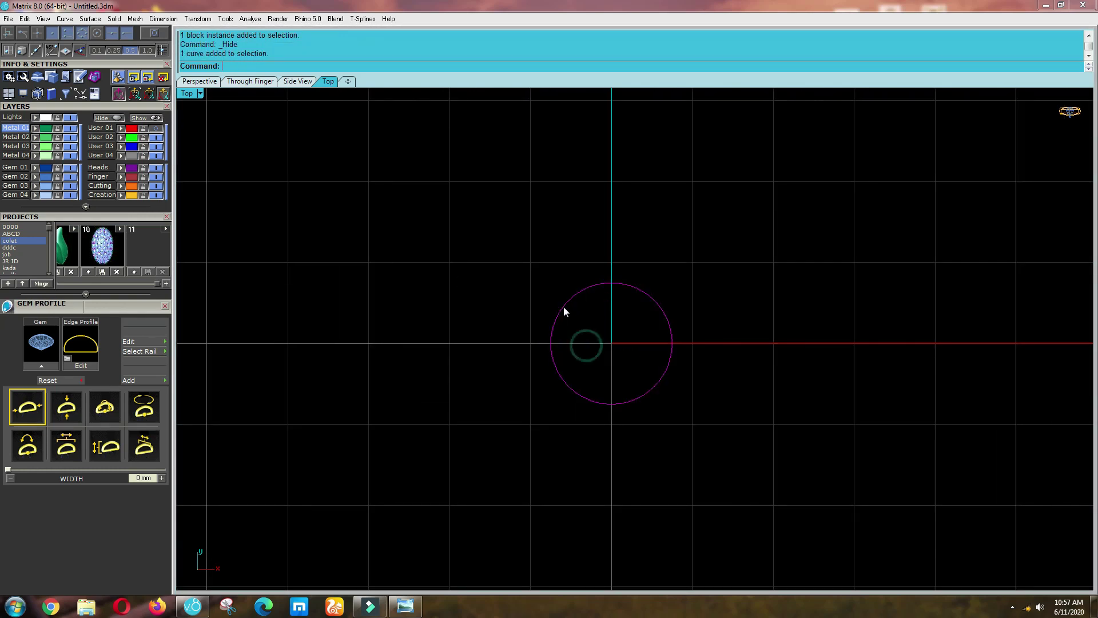
Offset the gem outline circle outward and delete the original circle.
{"action": "type", "text": "of"}
{"action": "scroll", "coordinate": [540, 270], "scroll_direction": "up", "scroll_amount": 2}
{"action": "key", "text": "Return"}
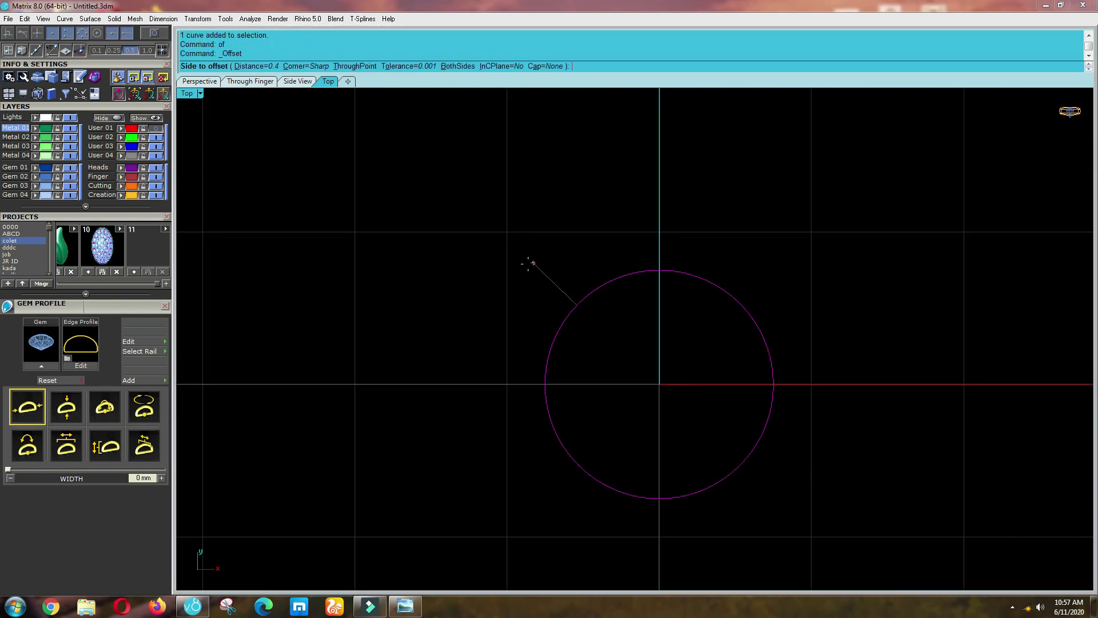
{"action": "key", "text": "Return"}
{"action": "left_click", "coordinate": [531, 255]}
{"action": "scroll", "coordinate": [589, 317], "scroll_direction": "down", "scroll_amount": 2}
{"action": "key", "text": "Delete"}
{"action": "left_click_drag", "start_coordinate": [611, 354], "coordinate": [493, 273]}
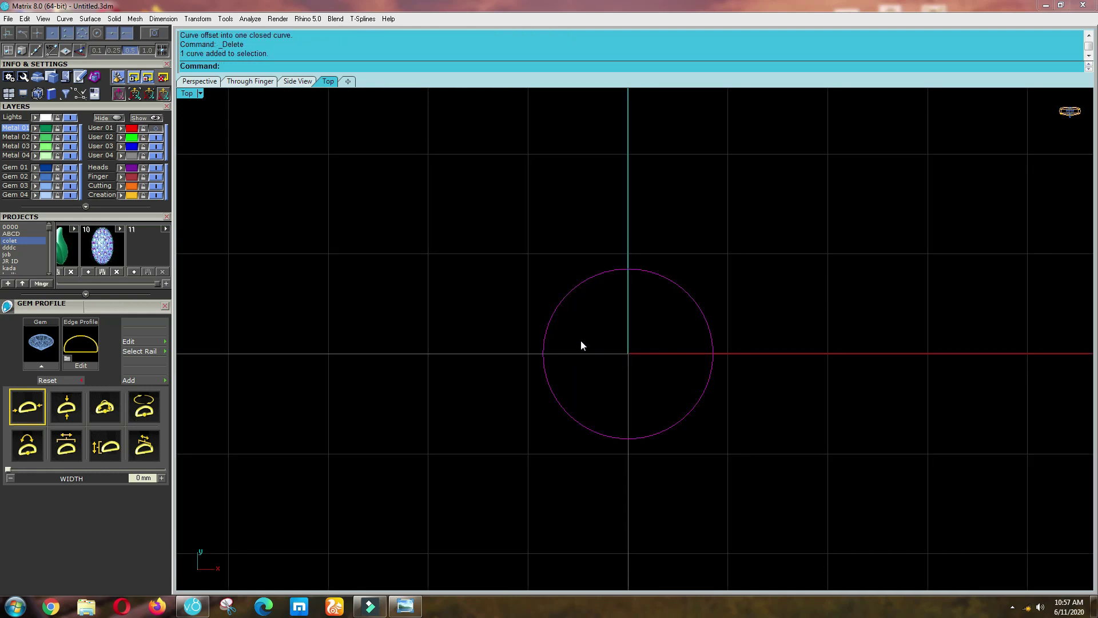
Show the hidden gem to check its clearance inside the offset circle, and hide it again.
{"action": "key", "text": "ctrl+shift+h"}
{"action": "right_click_drag", "start_coordinate": [646, 437], "coordinate": [587, 311], "text": "ctrl+shift"}
{"action": "left_click", "coordinate": [585, 320]}
{"action": "key", "text": "Return"}
{"action": "type", "text": "t"}
{"action": "key", "text": "Return"}
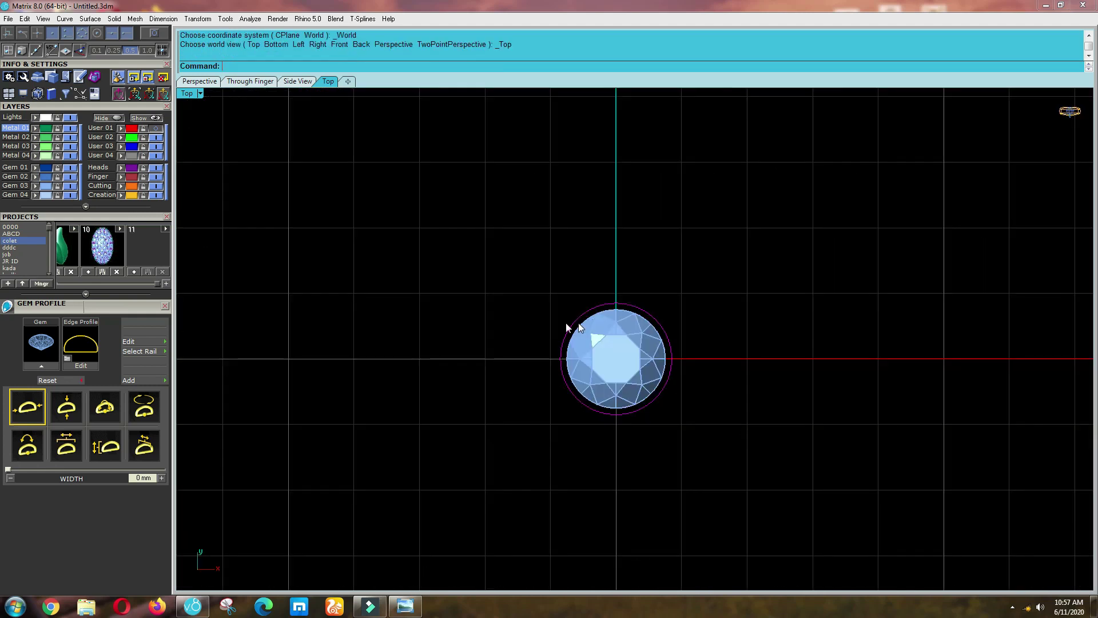
{"action": "scroll", "coordinate": [586, 355], "scroll_direction": "up", "scroll_amount": 5}
{"action": "left_click", "coordinate": [576, 353]}
{"action": "scroll", "coordinate": [582, 352], "scroll_direction": "down", "scroll_amount": 4}
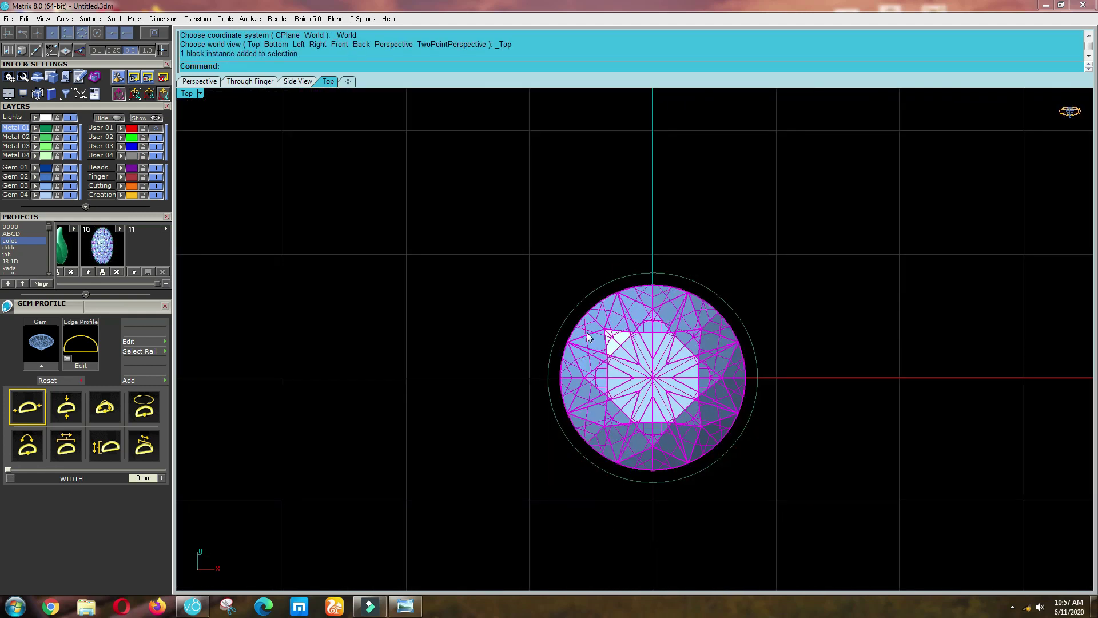
{"action": "key", "text": "ctrl+h"}
Create a Patch surface from the offset circle and delete the circle.
{"action": "left_click_drag", "start_coordinate": [608, 388], "coordinate": [459, 290]}
{"action": "type", "text": "Patch"}
{"action": "key", "text": "Return"}
{"action": "key", "text": "Return"}
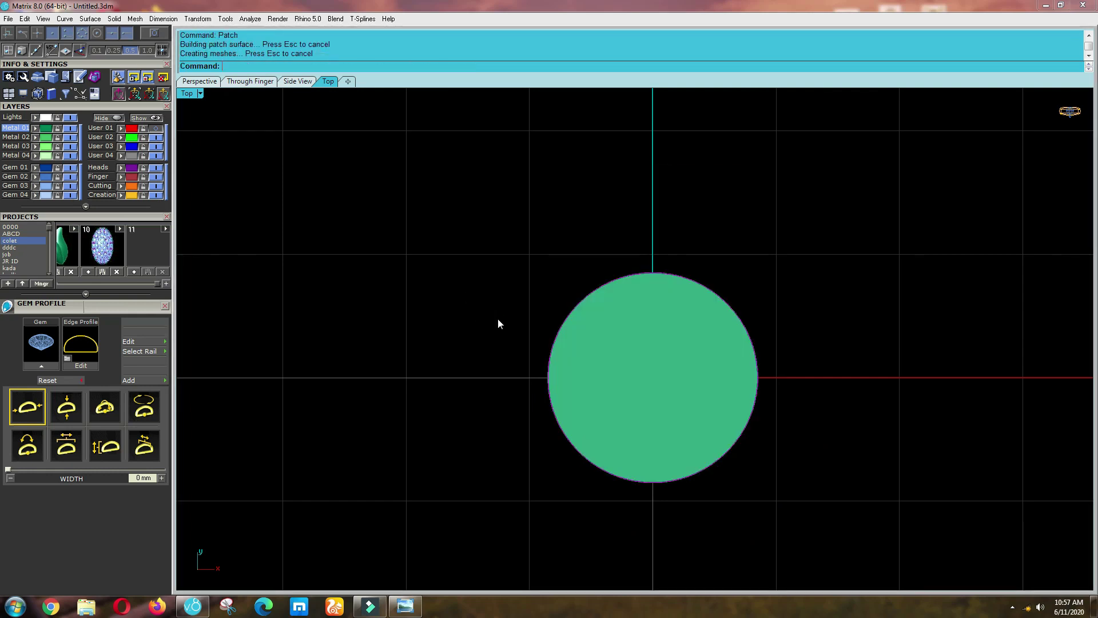
{"action": "key", "text": "Delete"}
Extrude the round patch surface -0.8 mm into a solid in the Front view and delete the source surface.
{"action": "left_click", "coordinate": [625, 369]}
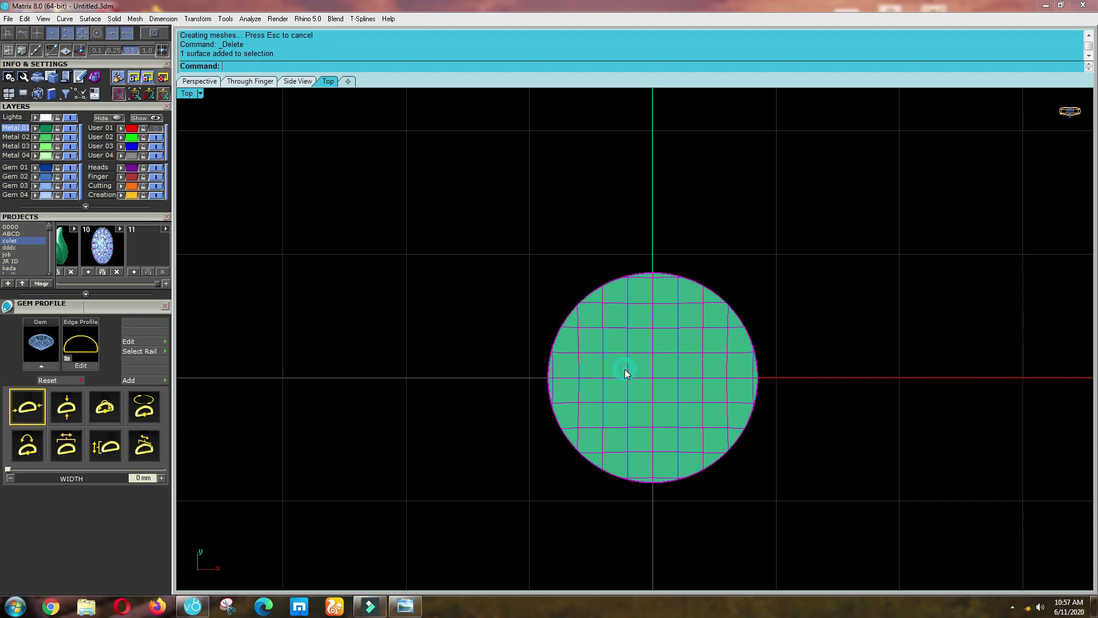
{"action": "type", "text": "P"}
{"action": "key", "text": "Return"}
{"action": "scroll", "coordinate": [625, 370], "scroll_direction": "down", "scroll_amount": 2}
{"action": "left_click", "coordinate": [623, 380]}
{"action": "key", "text": "Return"}
{"action": "type", "text": "eee"}
{"action": "key", "text": "Return"}
{"action": "key", "text": "ctrl+F2"}
{"action": "type", "text": "-.8"}
{"action": "key", "text": "Return"}
{"action": "key", "text": "Delete"}
{"action": "scroll", "coordinate": [619, 408], "scroll_direction": "up", "scroll_amount": 4}
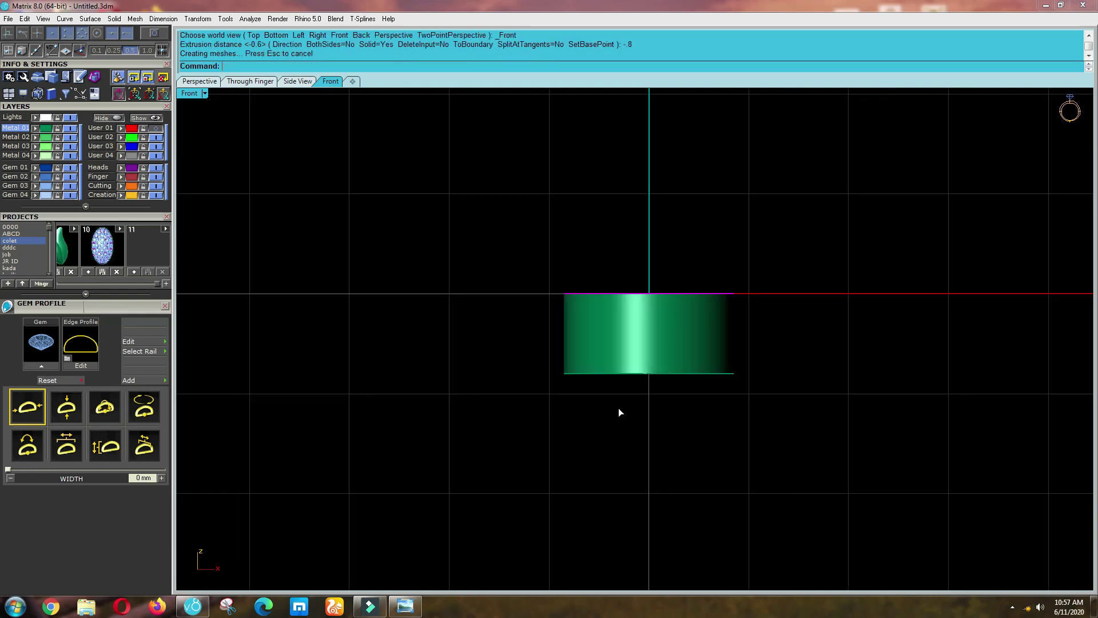
Show only the loose 1.5 mm gem from the hidden objects and return to the Top view.
{"action": "key", "text": "ctrl+F1"}
{"action": "key", "text": "ctrl+shift+h"}
{"action": "right_click_drag", "start_coordinate": [632, 433], "coordinate": [619, 345], "text": "ctrl+shift"}
{"action": "left_click", "coordinate": [604, 304]}
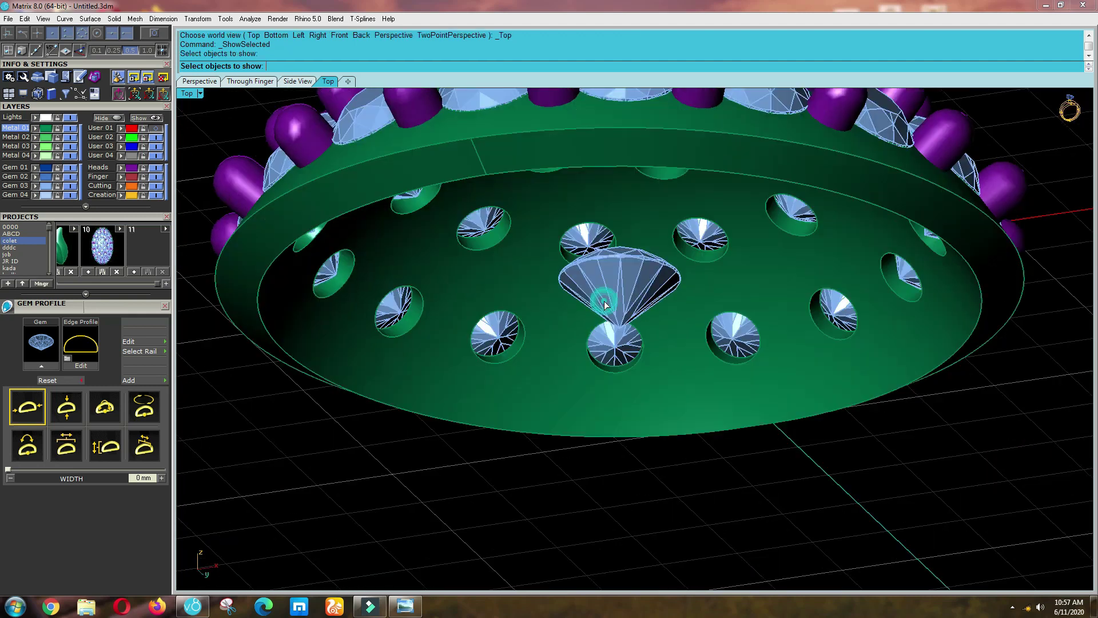
{"action": "right_click", "coordinate": [605, 307]}
{"action": "key", "text": "ctrl+F1"}
Create a Gem Cutter from the 1.5 mm gem inside the round metal solid.
{"action": "scroll", "coordinate": [602, 385], "scroll_direction": "up", "scroll_amount": 4}
{"action": "left_click", "coordinate": [602, 382]}
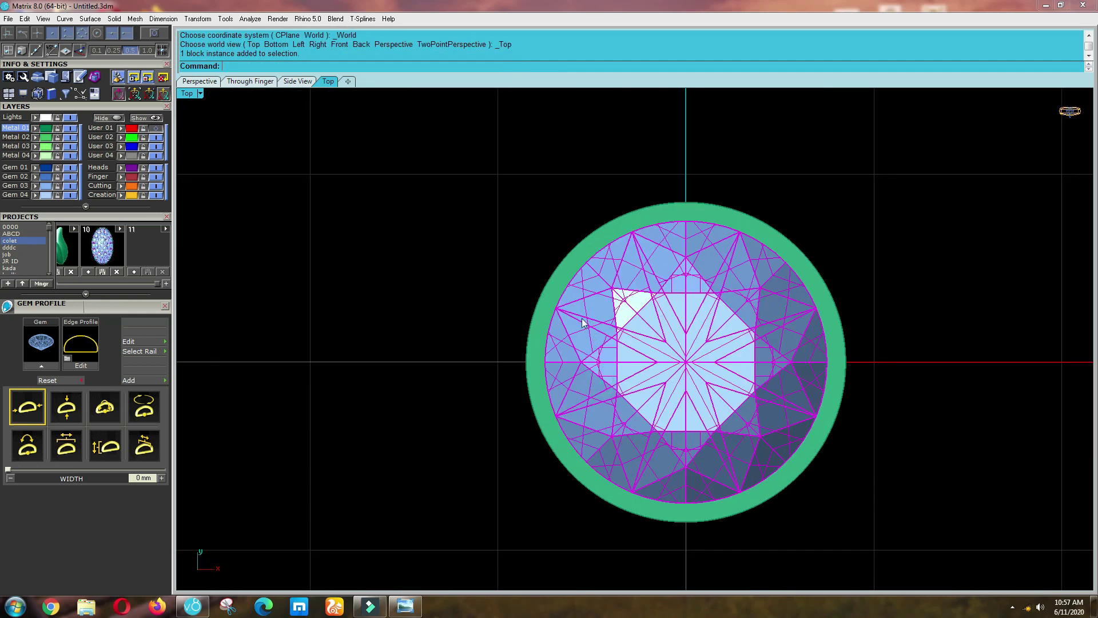
{"action": "key", "text": "F6"}
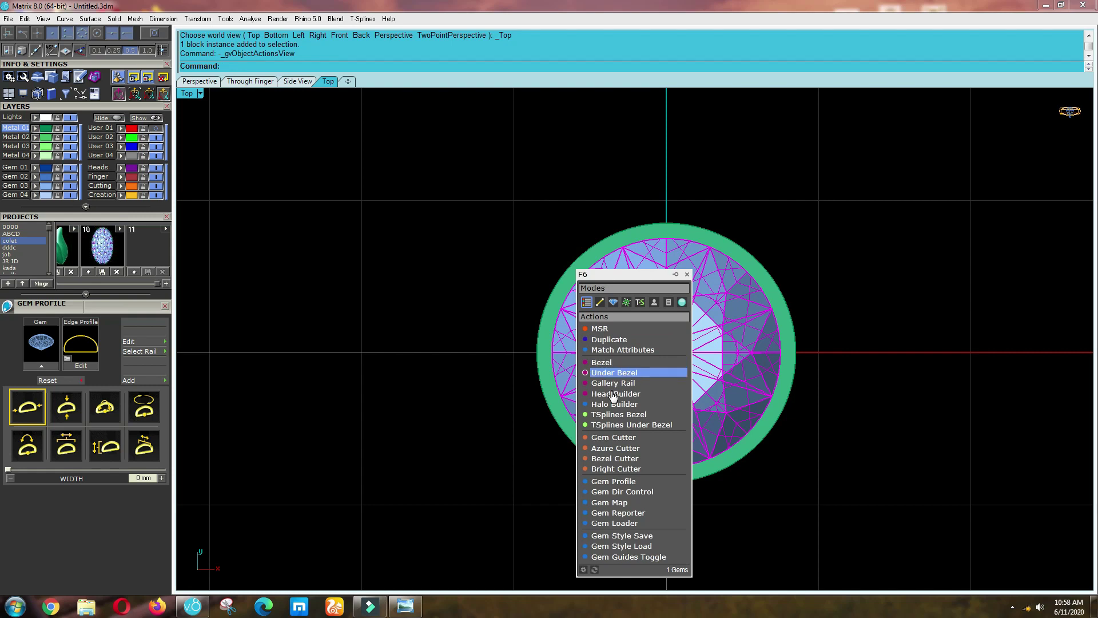
{"action": "left_click", "coordinate": [615, 438]}
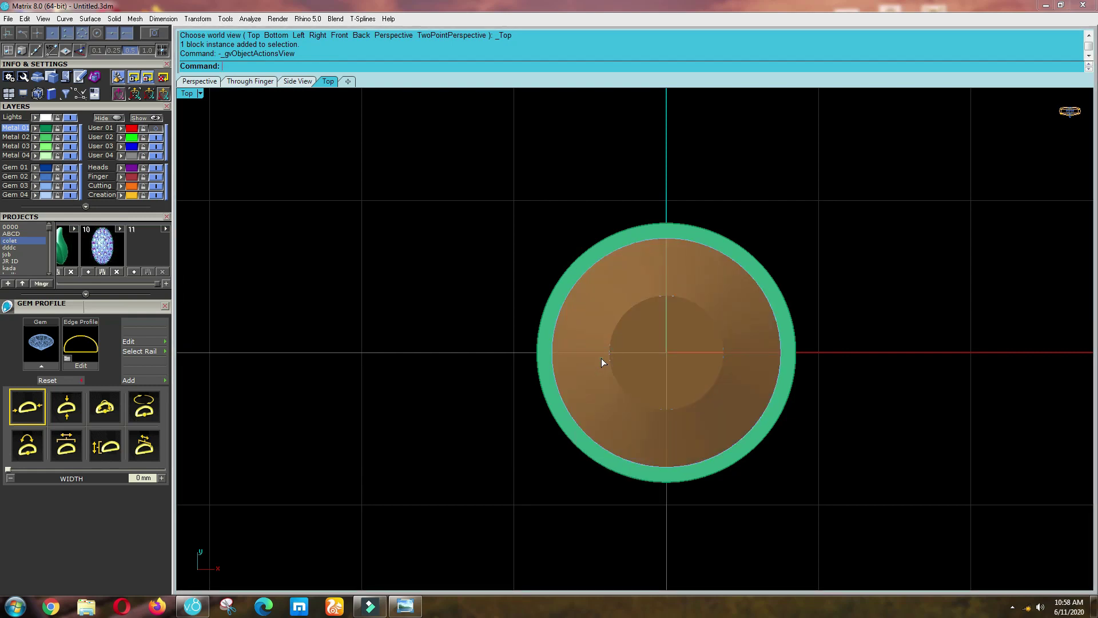
{"action": "left_click", "coordinate": [683, 329]}
{"action": "right_click", "coordinate": [627, 471]}
Subtract the gem cutter from the round metal solid with Boolean Difference to cut the gem seat.
{"action": "scroll", "coordinate": [627, 471], "scroll_direction": "up", "scroll_amount": 2}
{"action": "left_click", "coordinate": [627, 472]}
{"action": "scroll", "coordinate": [584, 454], "scroll_direction": "down", "scroll_amount": 2}
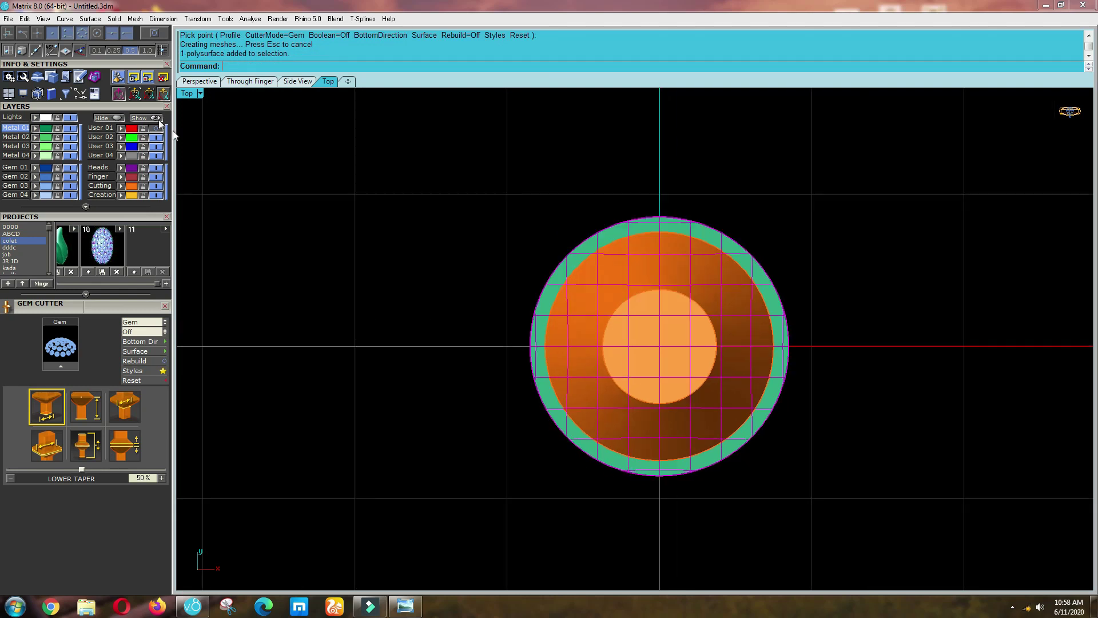
{"action": "scroll", "coordinate": [128, 108], "scroll_direction": "up", "scroll_amount": 4}
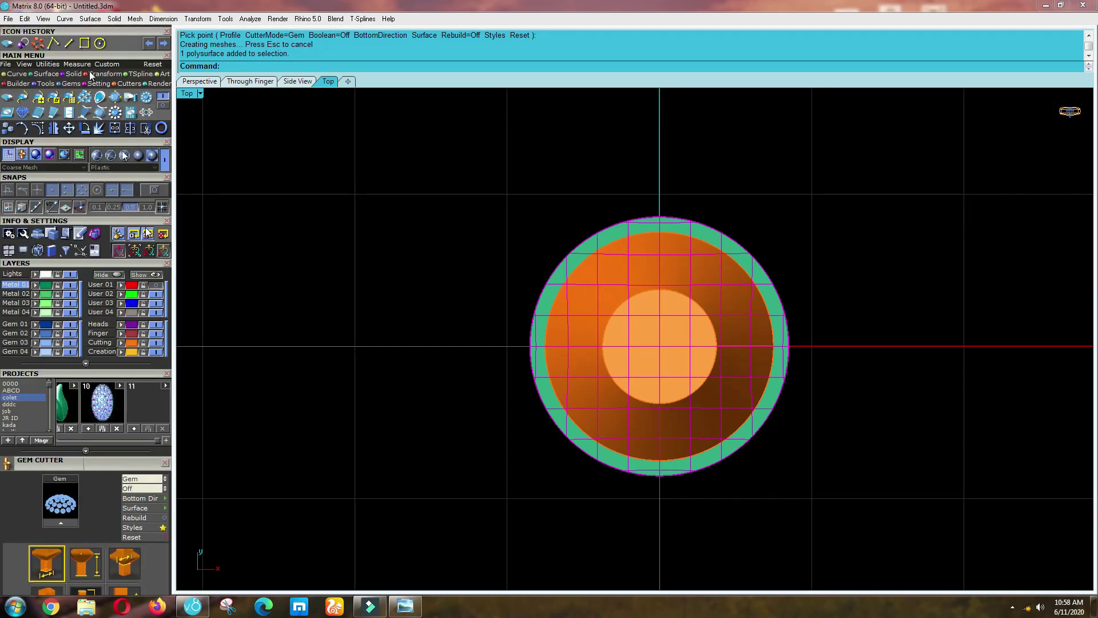
{"action": "left_click", "coordinate": [74, 74]}
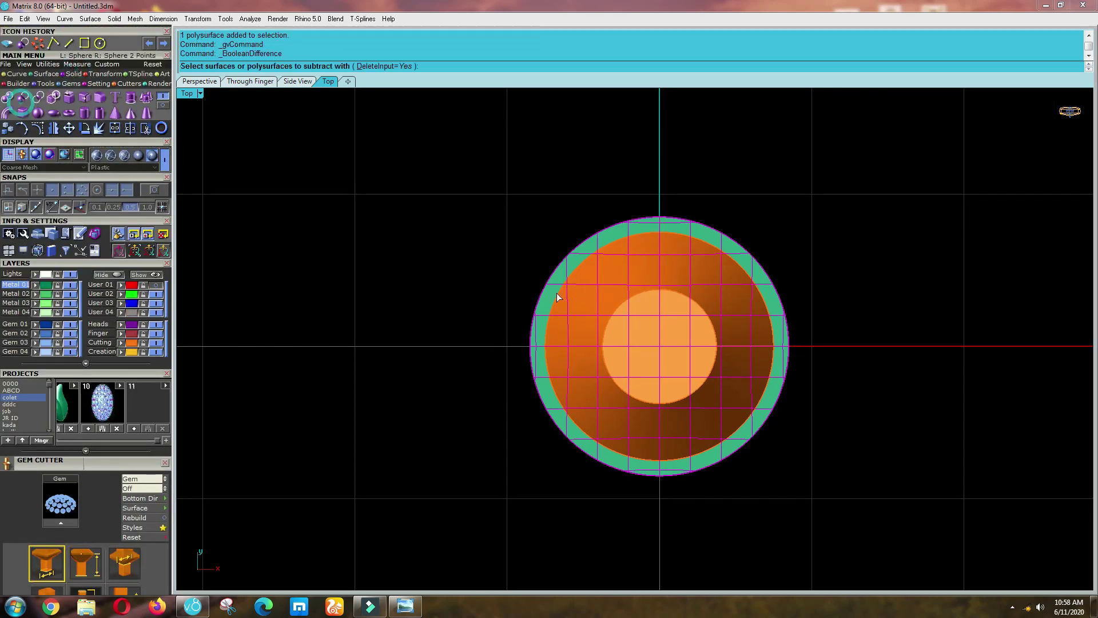
{"action": "left_click", "coordinate": [606, 315]}
{"action": "right_click", "coordinate": [634, 319]}
Hide the gem to inspect the cut seat in a tilted view, restore it, and return to the Top view.
{"action": "left_click", "coordinate": [634, 318]}
{"action": "scroll", "coordinate": [622, 363], "scroll_direction": "down", "scroll_amount": 2}
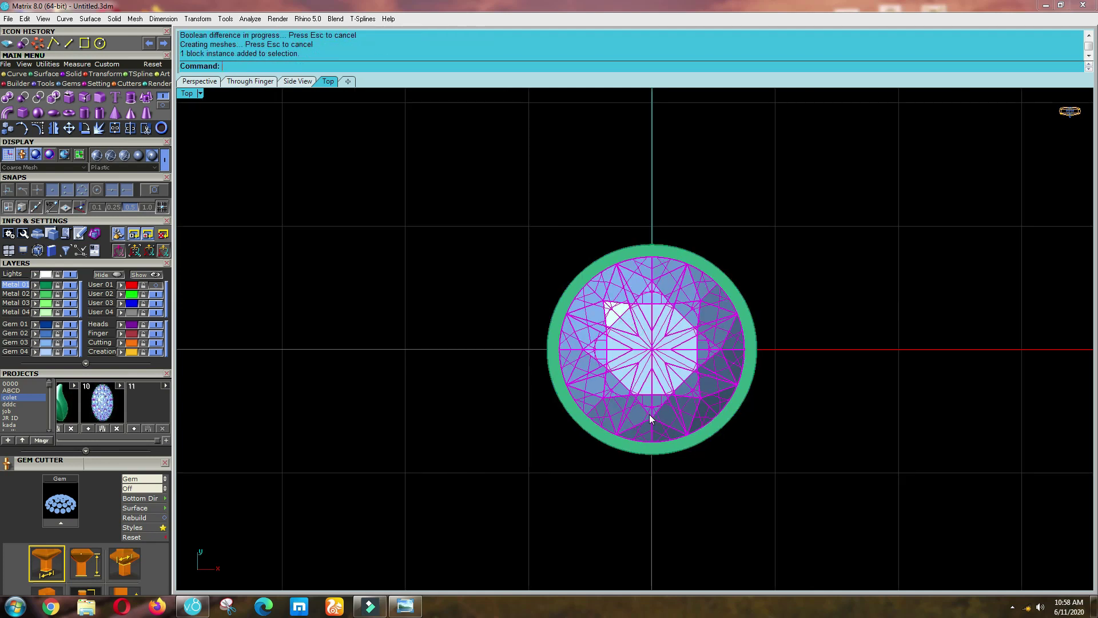
{"action": "key", "text": "ctrl+h"}
{"action": "right_click_drag", "start_coordinate": [661, 431], "coordinate": [601, 312]}
{"action": "key", "text": "ctrl+z"}
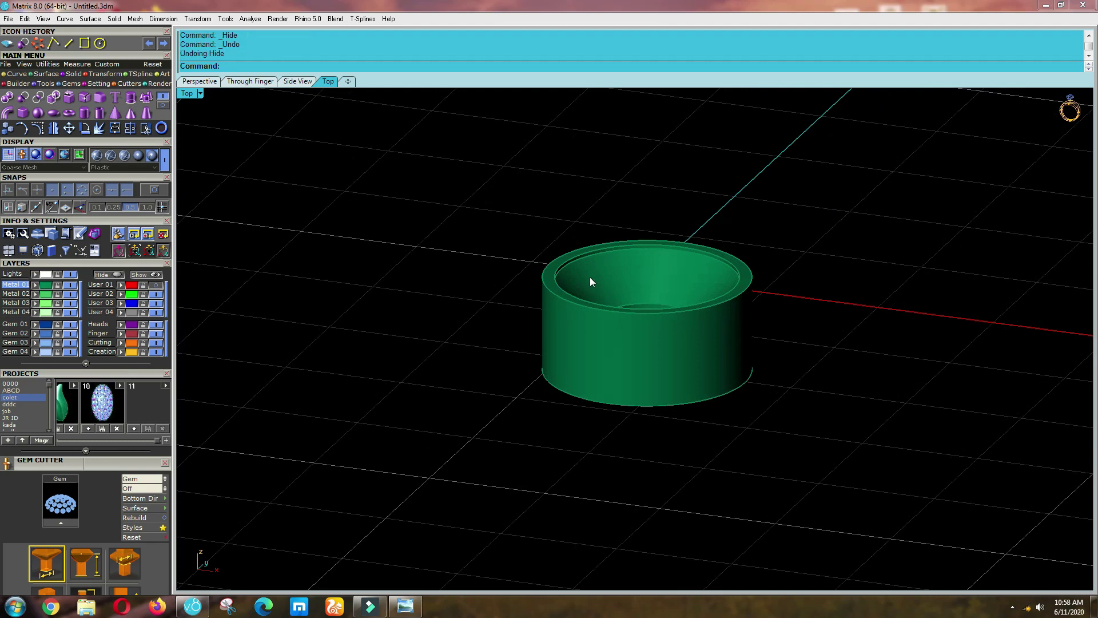
{"action": "type", "text": "tp"}
{"action": "key", "text": "Return"}
{"action": "scroll", "coordinate": [641, 302], "scroll_direction": "down", "scroll_amount": 2}
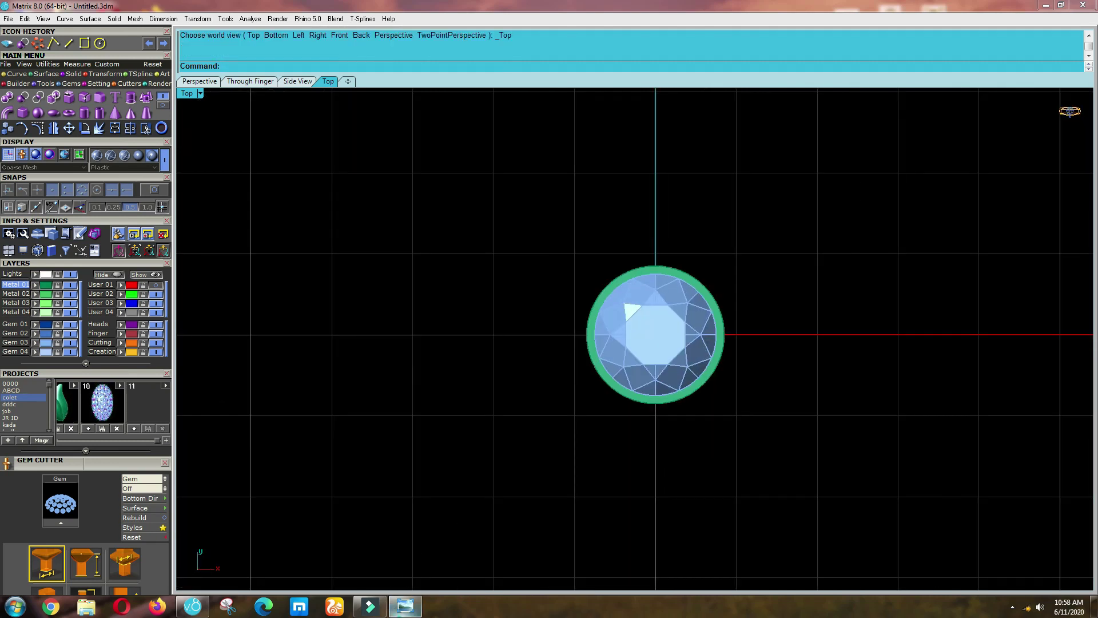
Examine the prongs around the petal gems in the reference picture in Windows Photo Viewer and return to Matrix.
{"action": "left_click", "coordinate": [405, 606]}
{"action": "scroll", "coordinate": [532, 301], "scroll_direction": "up", "scroll_amount": 5}
{"action": "scroll", "coordinate": [539, 227], "scroll_direction": "down", "scroll_amount": 3}
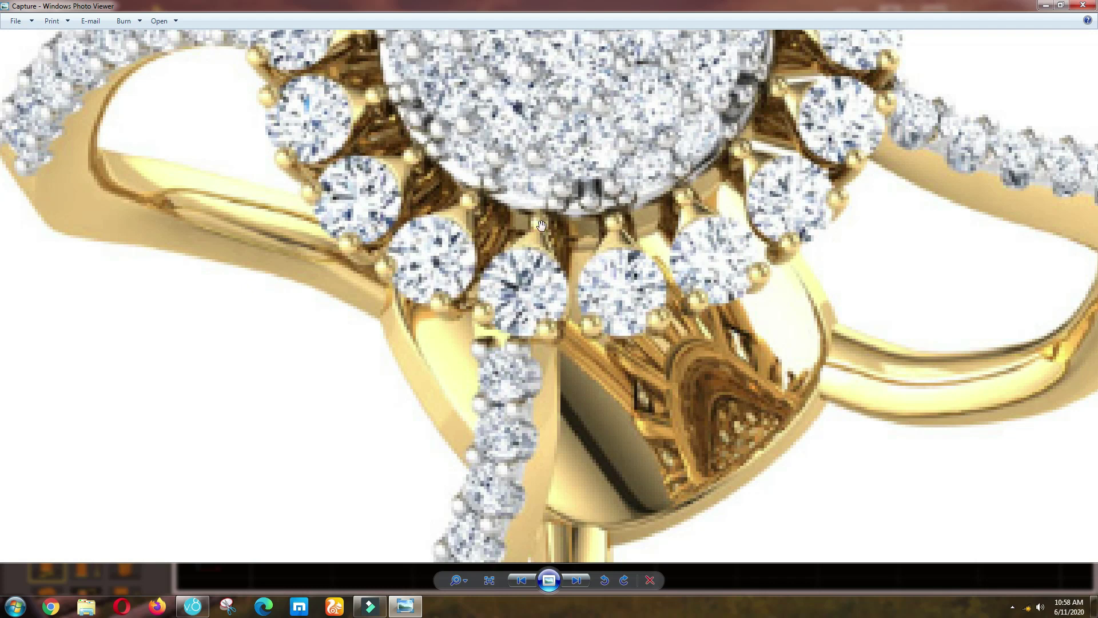
{"action": "left_click", "coordinate": [1045, 6]}
Begin a solid cylinder and turn on the object snaps for placing its base on the metal rim.
{"action": "scroll", "coordinate": [679, 304], "scroll_direction": "up", "scroll_amount": 2}
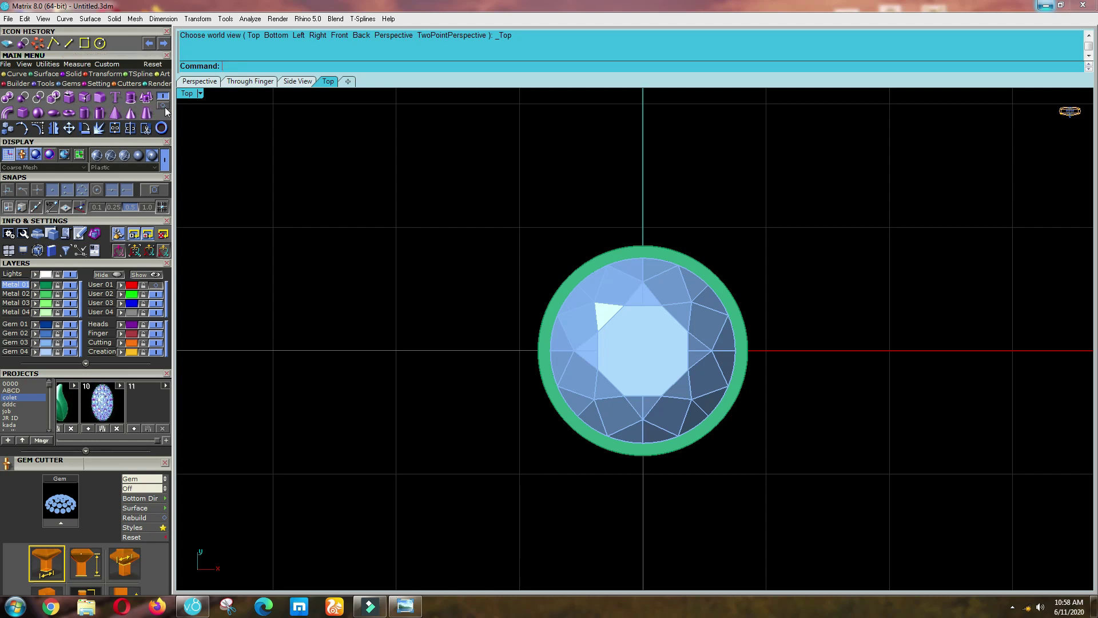
{"action": "left_click", "coordinate": [162, 105]}
{"action": "left_click", "coordinate": [85, 112]}
{"action": "scroll", "coordinate": [595, 212], "scroll_direction": "up", "scroll_amount": 5}
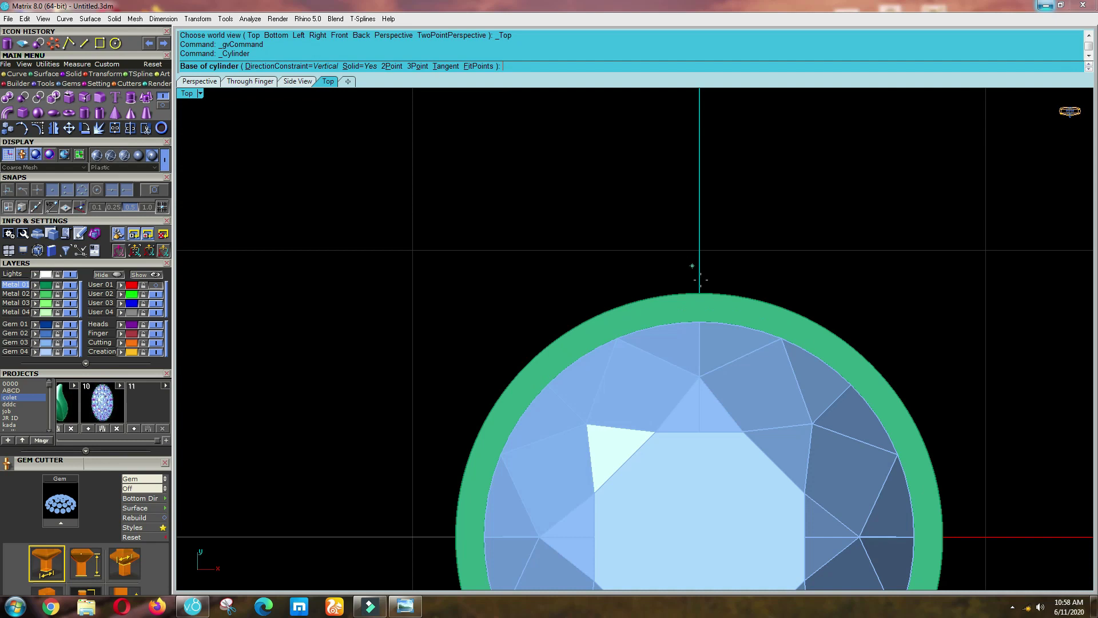
{"action": "left_click", "coordinate": [154, 189]}
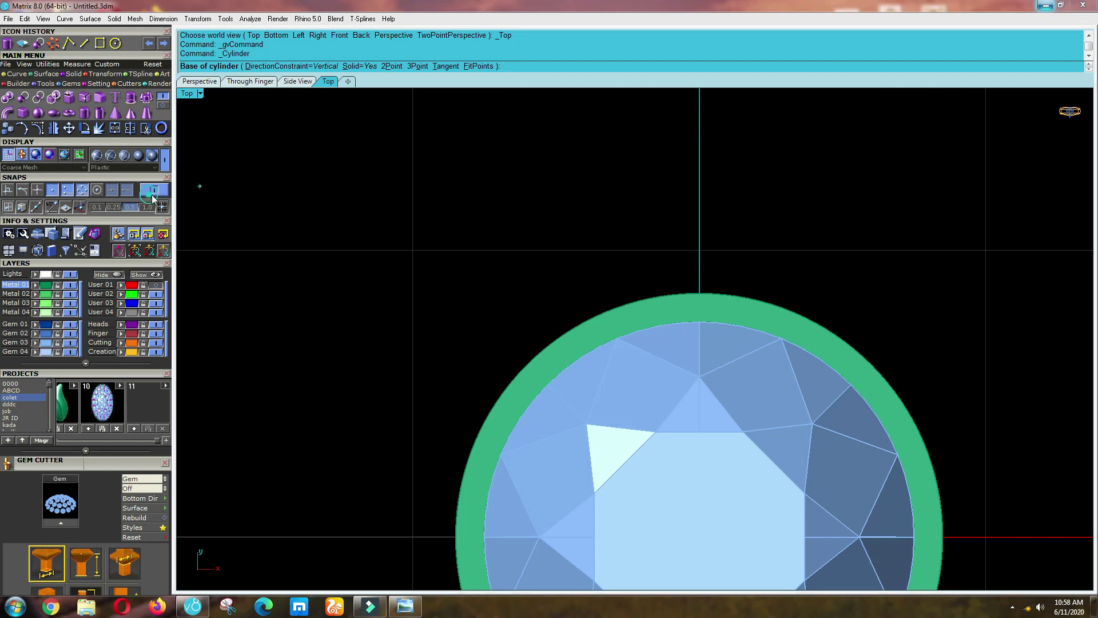
{"action": "left_click", "coordinate": [699, 293]}
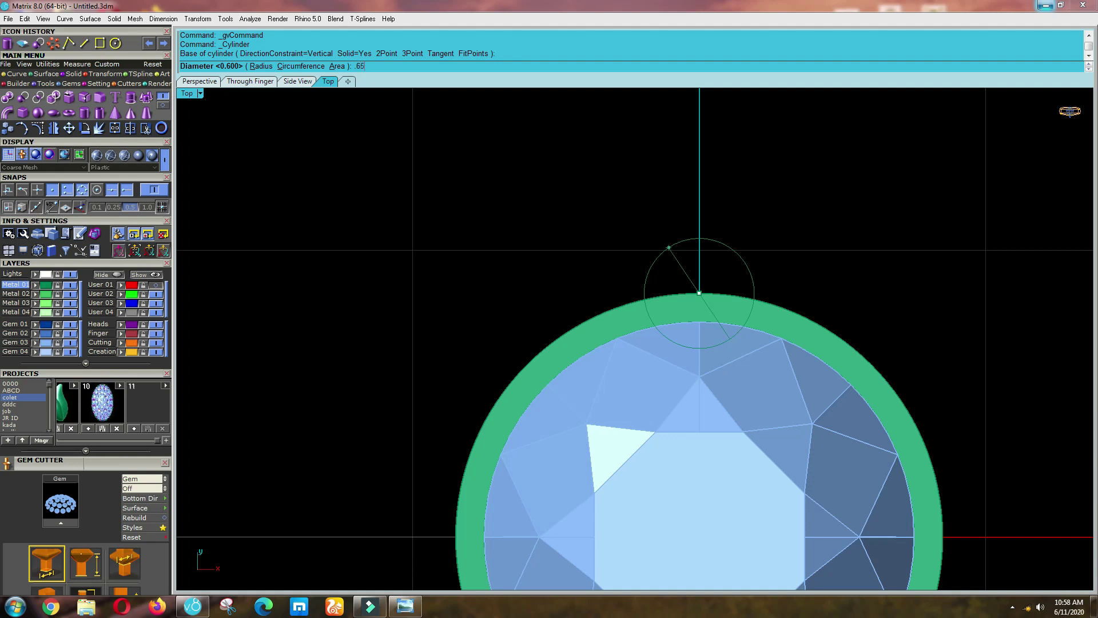
{"action": "key", "text": "Return"}
{"action": "scroll", "coordinate": [669, 247], "scroll_direction": "down", "scroll_amount": 4}
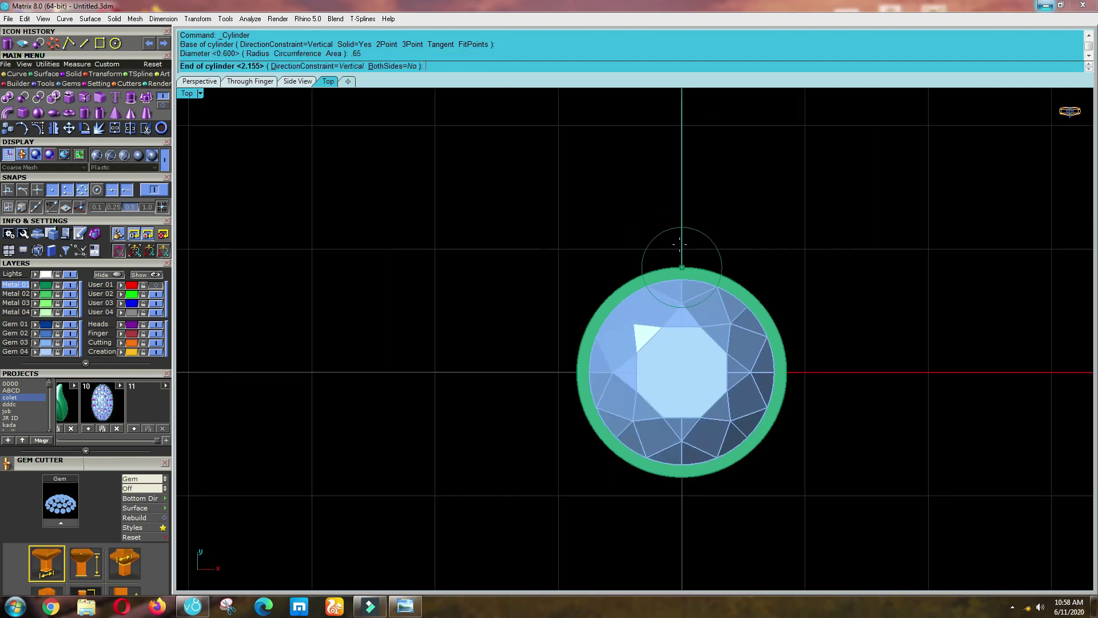
{"action": "scroll", "coordinate": [680, 245], "scroll_direction": "up", "scroll_amount": 8}
{"action": "key", "text": "Escape"}
Create a solid cylinder 0.65 mm in diameter, centred on the setting's outer edge at the Y axis and extending down past its base.
{"action": "right_click", "coordinate": [682, 271]}
{"action": "left_click", "coordinate": [684, 294]}
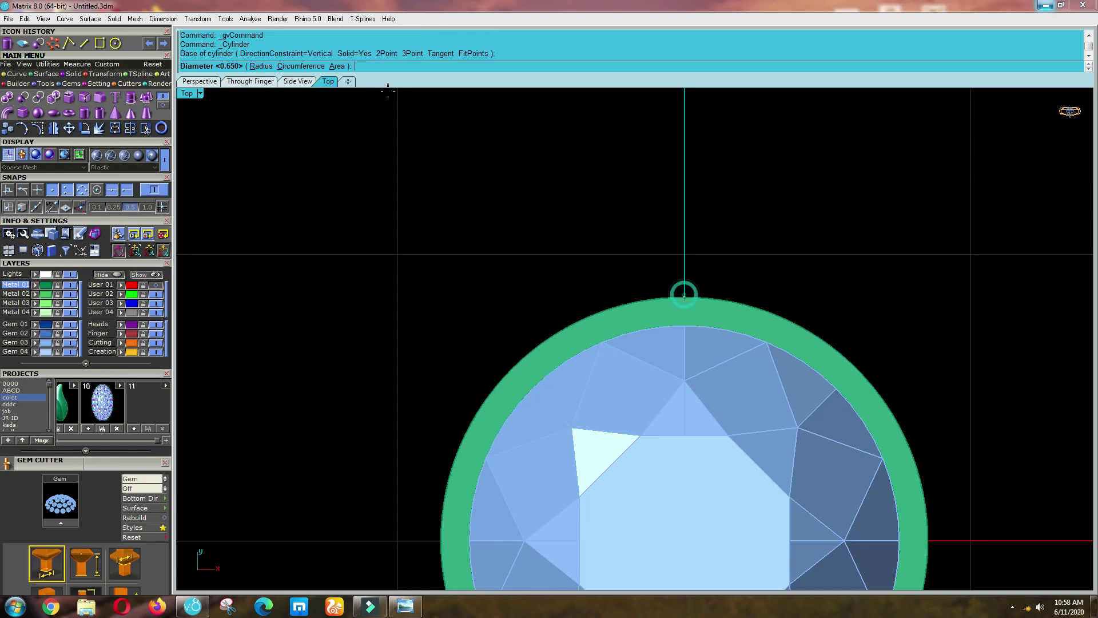
{"action": "left_click", "coordinate": [264, 67]}
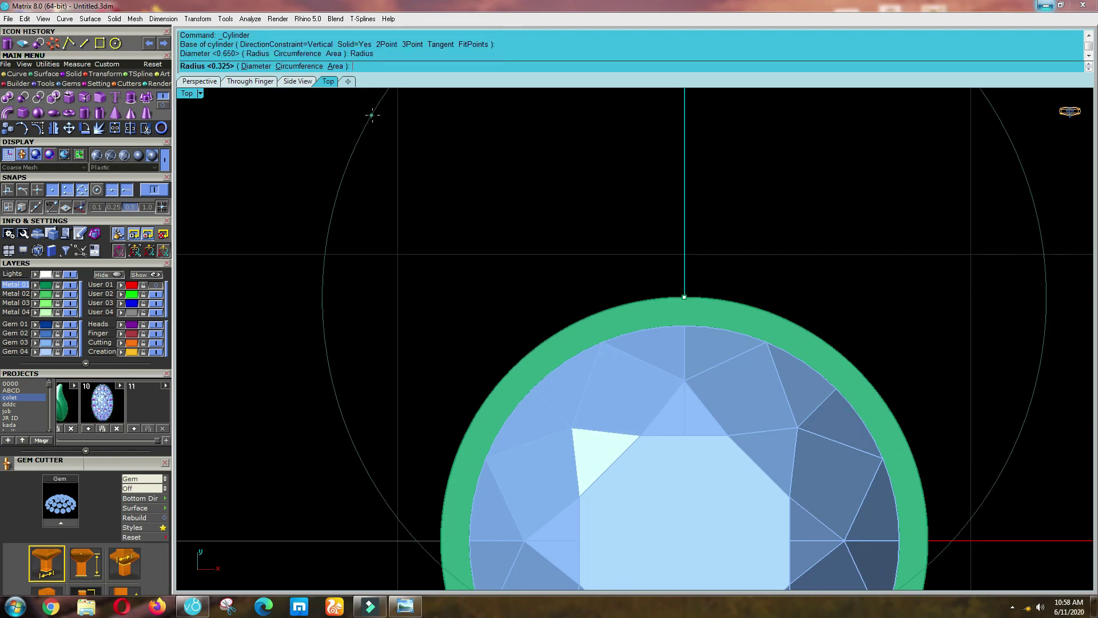
{"action": "left_click", "coordinate": [259, 66]}
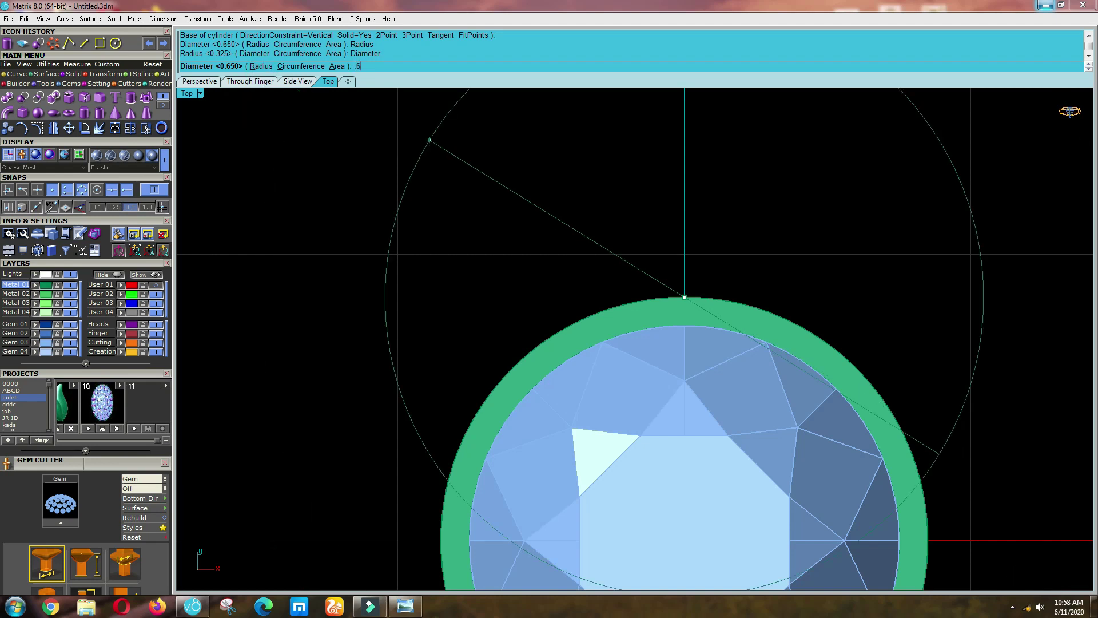
{"action": "key", "text": "Return"}
{"action": "key", "text": "F7"}
{"action": "scroll", "coordinate": [671, 265], "scroll_direction": "down", "scroll_amount": 6}
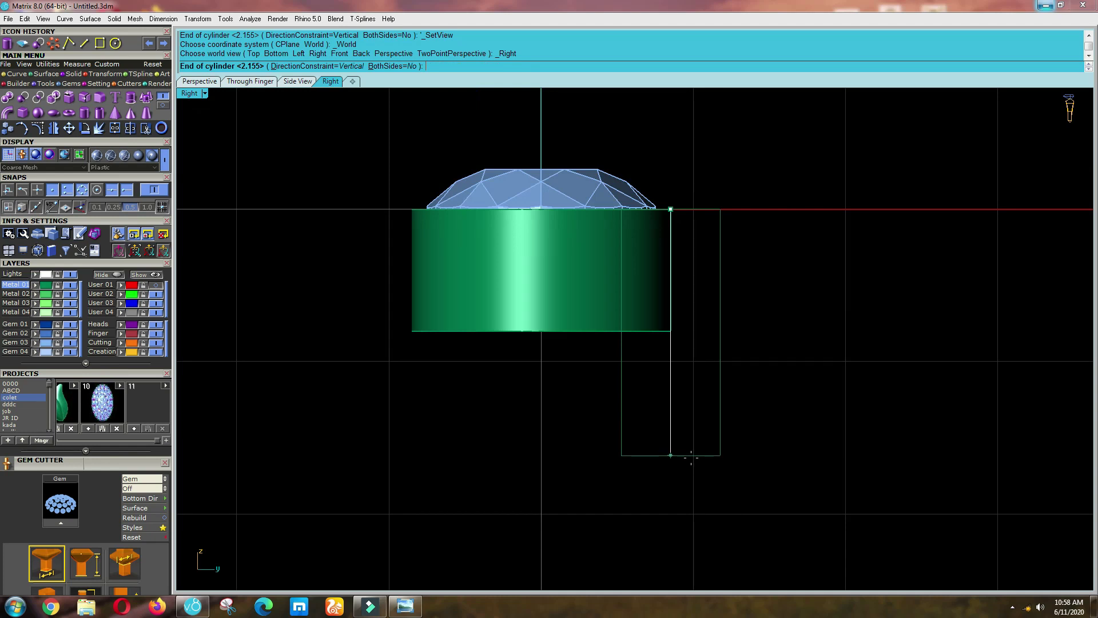
{"action": "left_click", "coordinate": [691, 458]}
Move the cylinder straight up in the Right view until its bottom is level with the setting's base.
{"action": "type", "text": "m"}
{"action": "key", "text": "Return"}
{"action": "scroll", "coordinate": [729, 341], "scroll_direction": "up", "scroll_amount": 2}
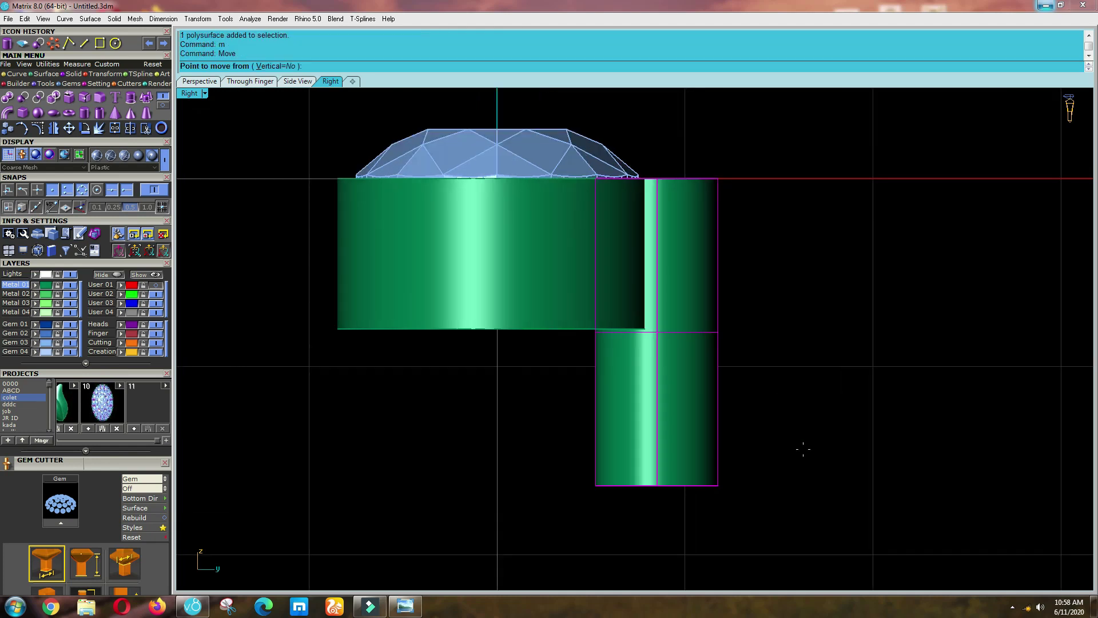
{"action": "left_click", "coordinate": [803, 449]}
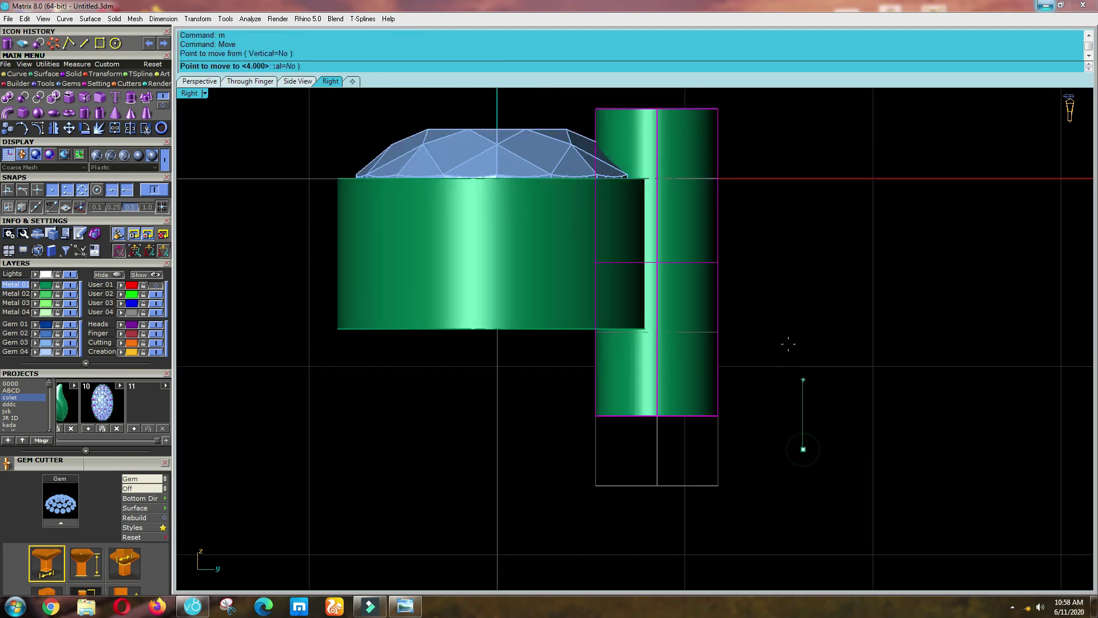
{"action": "left_click", "coordinate": [772, 293]}
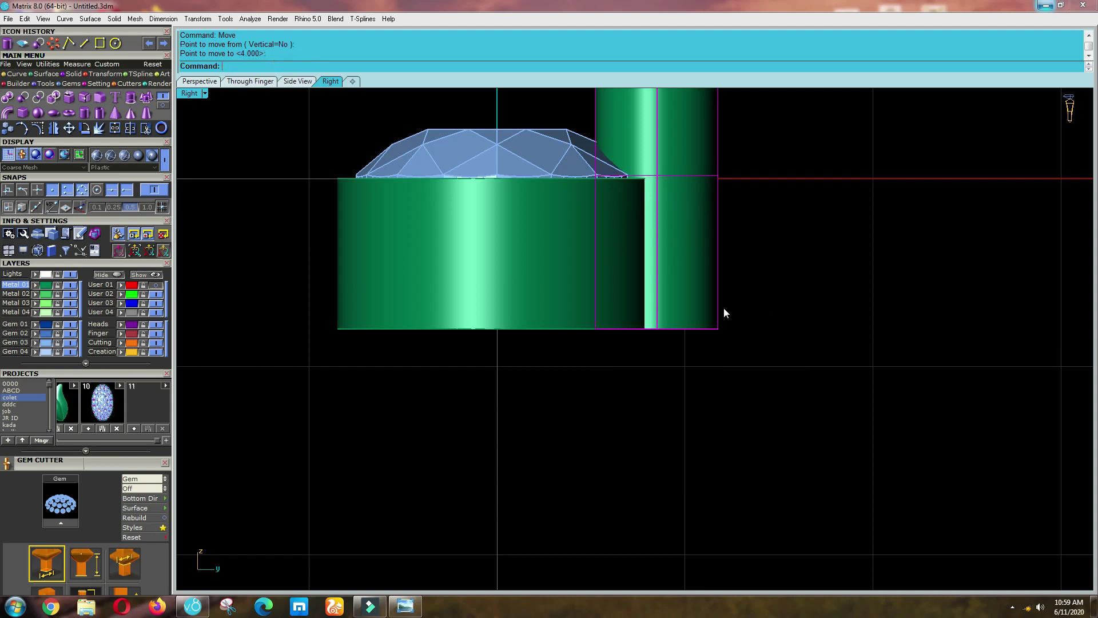
Move the cylinder slightly outward along the Y axis in the Top view so it overlaps less of the gem.
{"action": "key", "text": "ctrl+F1"}
{"action": "right_click_drag", "start_coordinate": [723, 307], "coordinate": [745, 301]}
{"action": "scroll", "coordinate": [749, 299], "scroll_direction": "up", "scroll_amount": 3}
{"action": "type", "text": "m"}
{"action": "key", "text": "Return"}
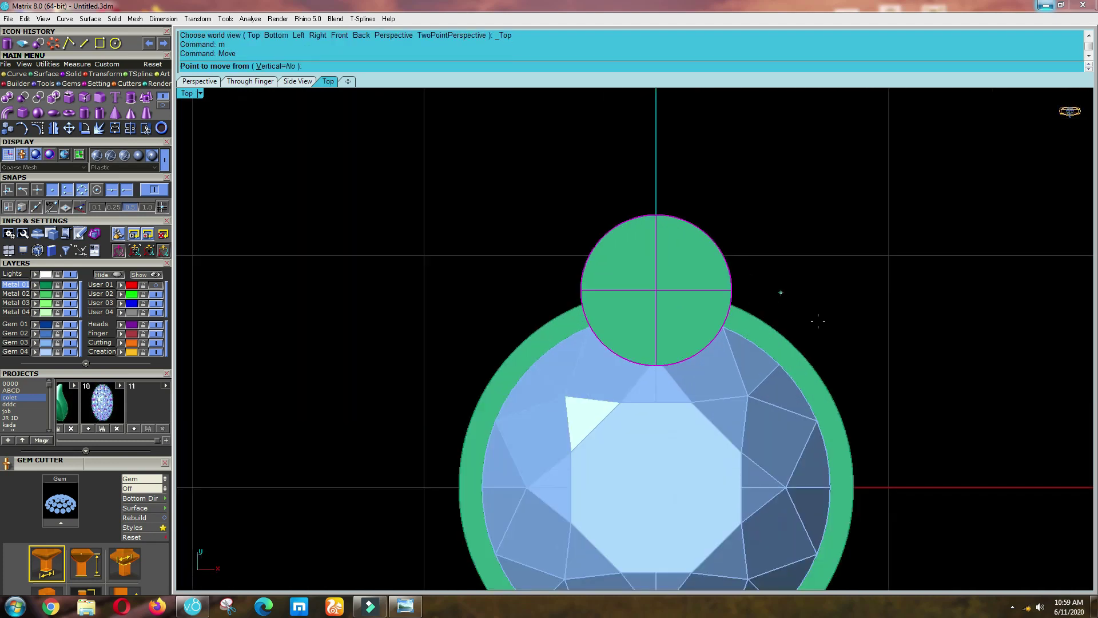
{"action": "left_click", "coordinate": [818, 321]}
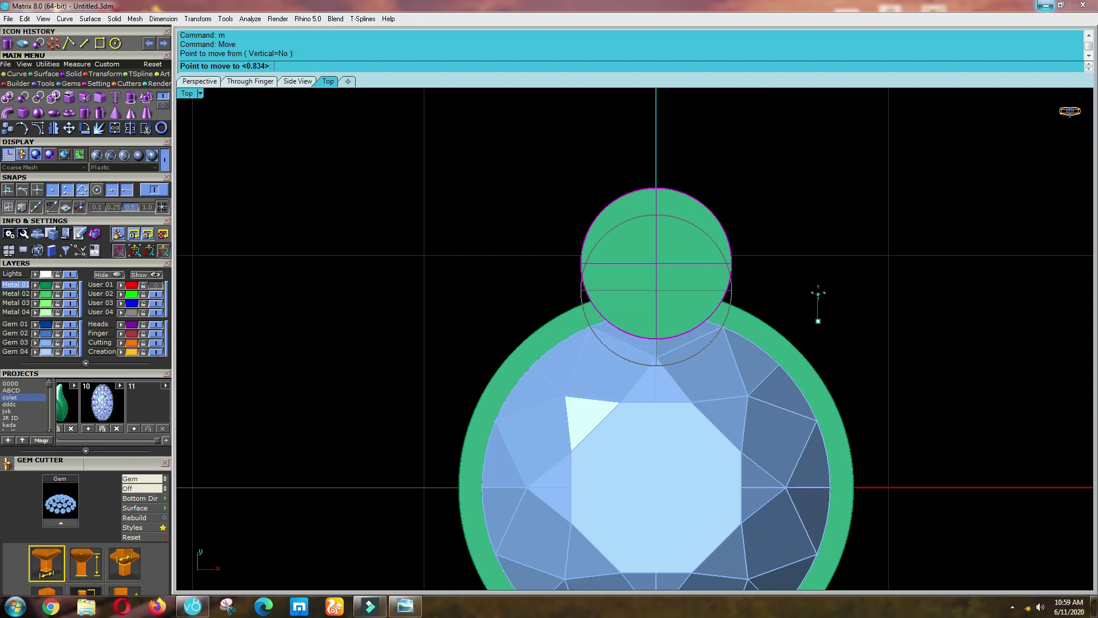
{"action": "left_click", "coordinate": [818, 290]}
{"action": "scroll", "coordinate": [685, 259], "scroll_direction": "down", "scroll_amount": 5}
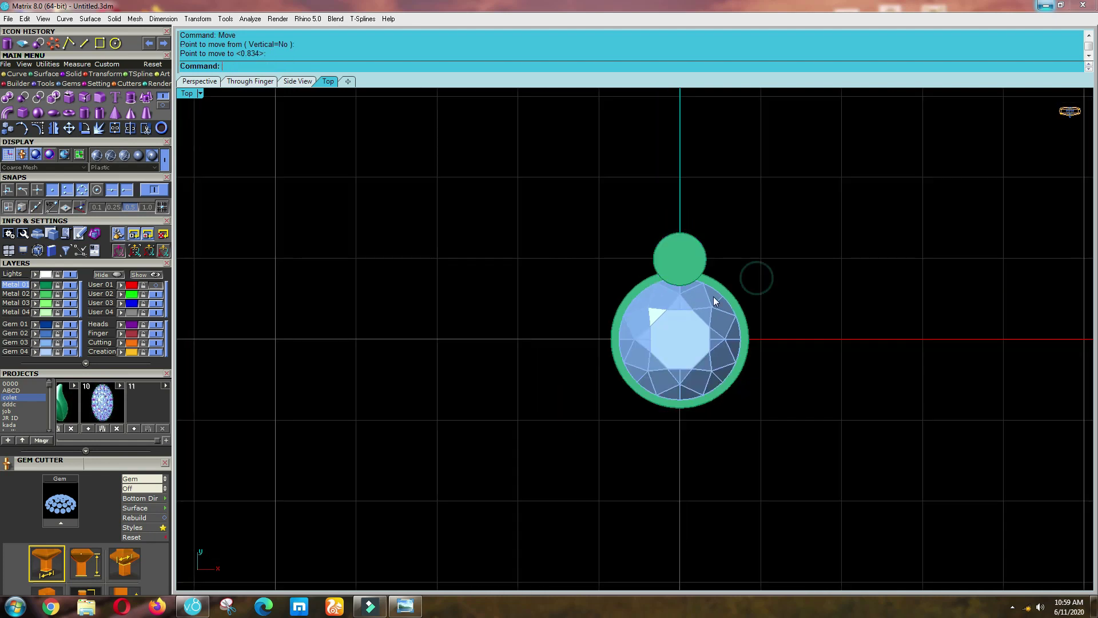
Scale the prong cylinder's height with Scale1D in the Right view.
{"action": "scroll", "coordinate": [726, 293], "scroll_direction": "up", "scroll_amount": 3}
{"action": "scroll", "coordinate": [627, 222], "scroll_direction": "up", "scroll_amount": 4}
{"action": "left_click", "coordinate": [627, 221]}
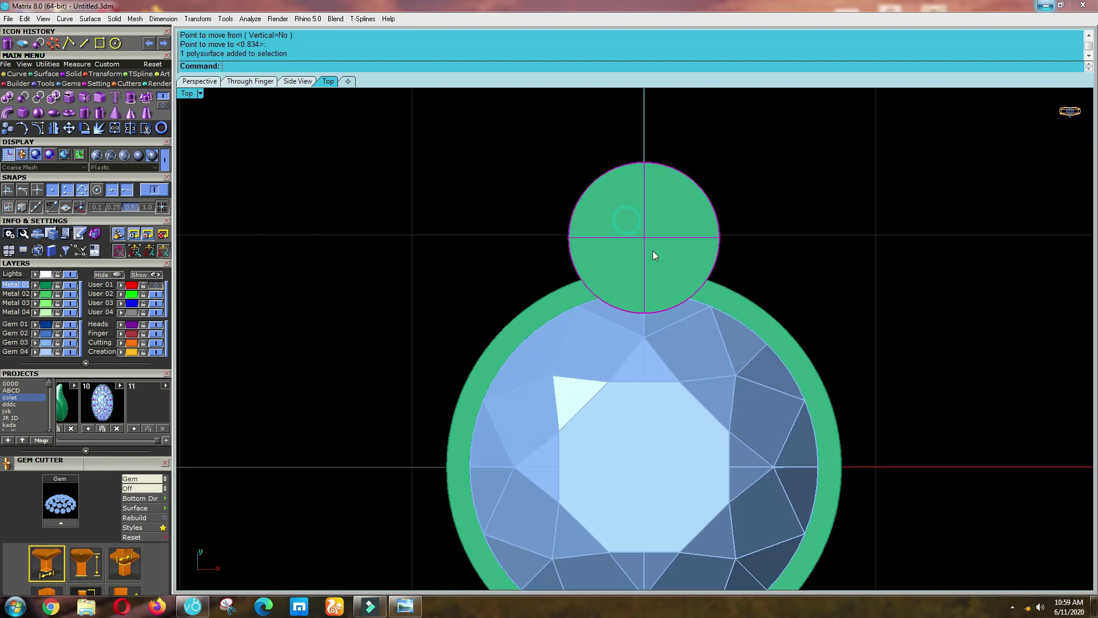
{"action": "scroll", "coordinate": [653, 253], "scroll_direction": "down", "scroll_amount": 6}
{"action": "key", "text": "F3"}
{"action": "scroll", "coordinate": [740, 314], "scroll_direction": "up", "scroll_amount": 4}
{"action": "scroll", "coordinate": [733, 314], "scroll_direction": "down", "scroll_amount": 10}
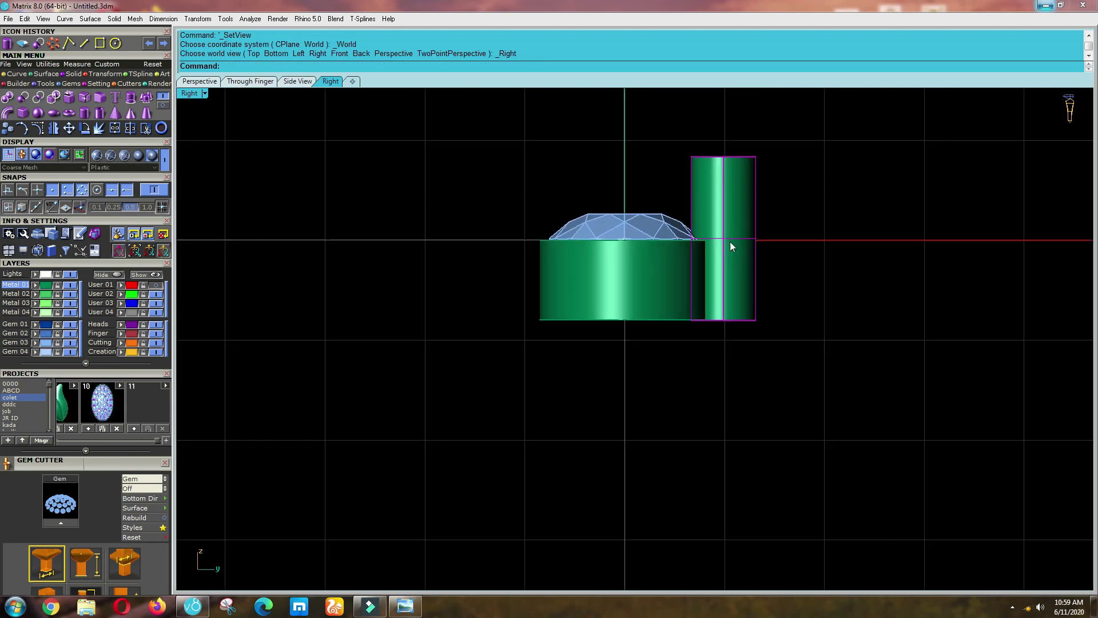
{"action": "scroll", "coordinate": [724, 195], "scroll_direction": "up", "scroll_amount": 6}
{"action": "scroll", "coordinate": [734, 199], "scroll_direction": "up", "scroll_amount": 3}
{"action": "type", "text": "1d"}
{"action": "key", "text": "Return"}
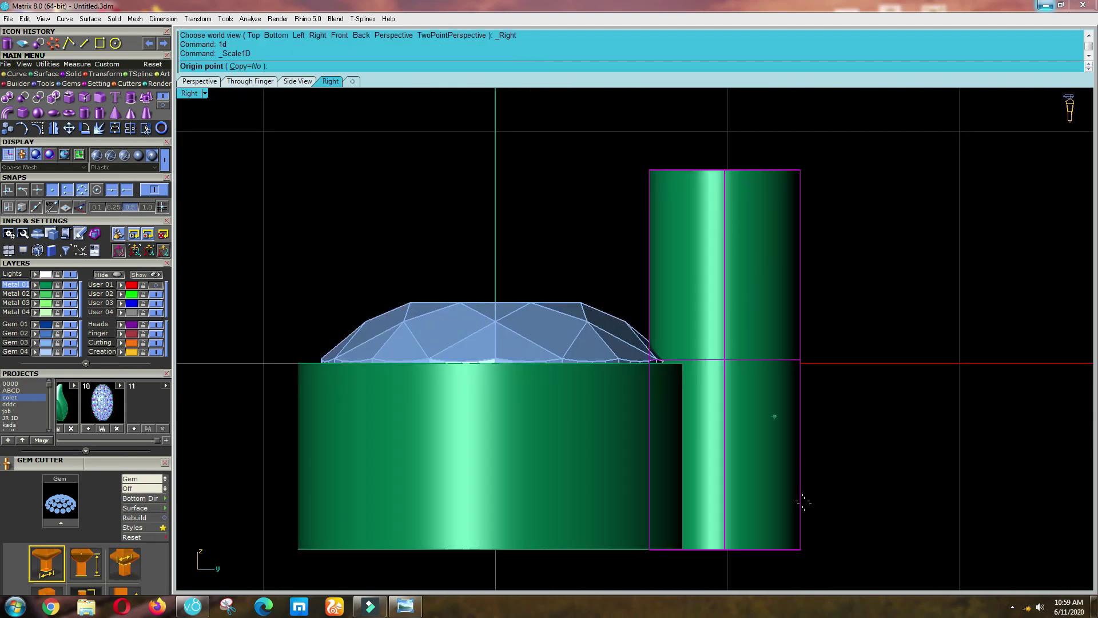
Stretch the prong cylinder upward from its base with a one-directional scale so it stands taller above the gem.
{"action": "left_click", "coordinate": [803, 520]}
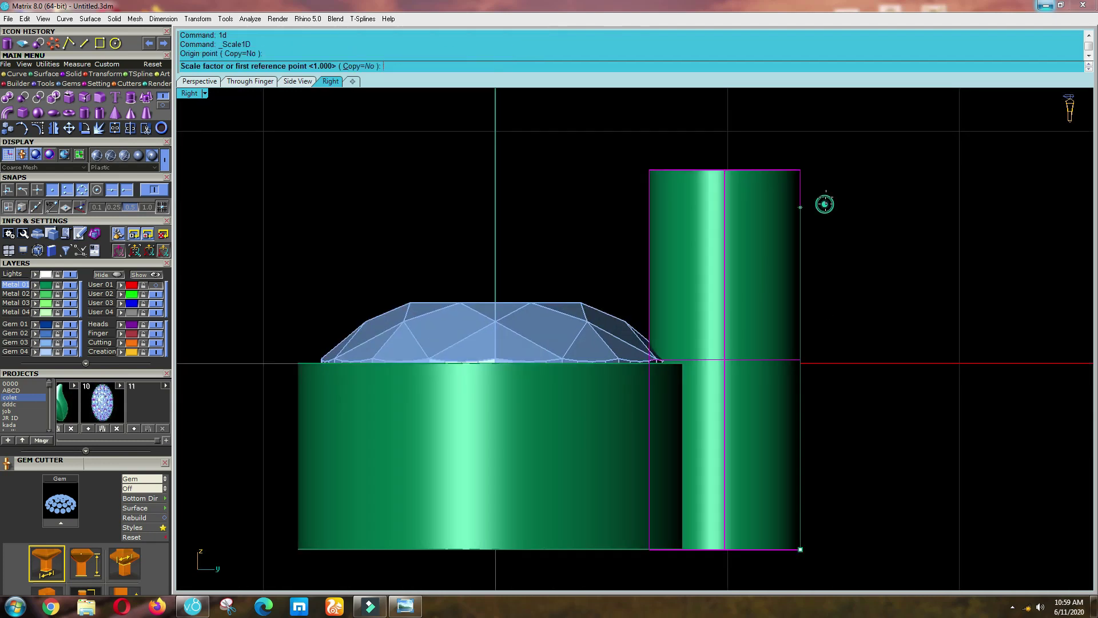
{"action": "left_click", "coordinate": [824, 204]}
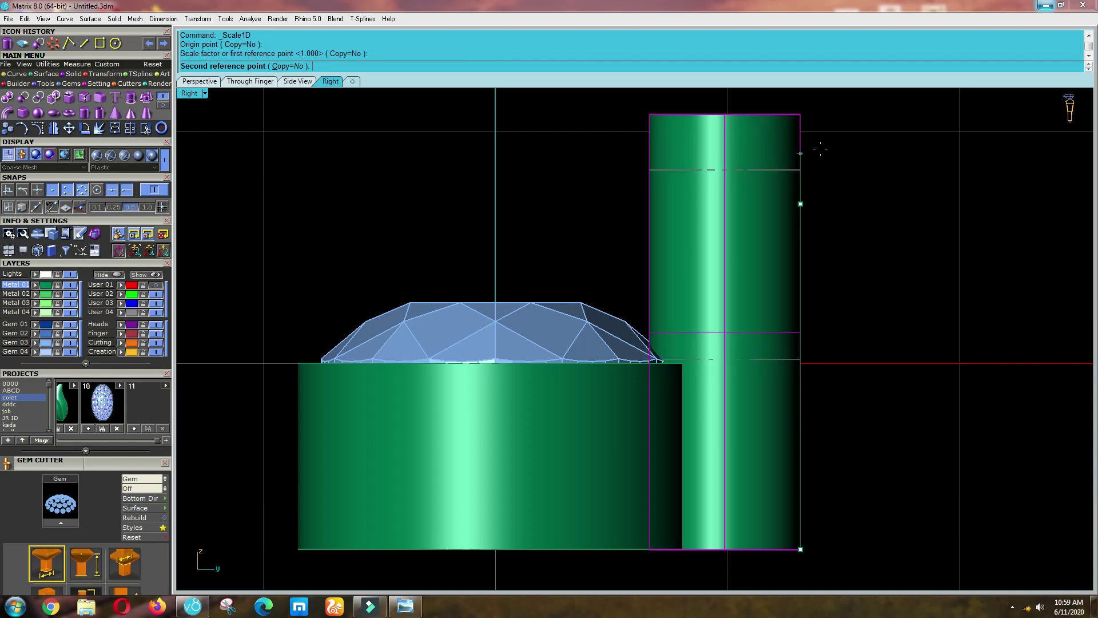
{"action": "left_click", "coordinate": [821, 147]}
{"action": "left_click", "coordinate": [866, 183]}
{"action": "scroll", "coordinate": [723, 218], "scroll_direction": "down", "scroll_amount": 2}
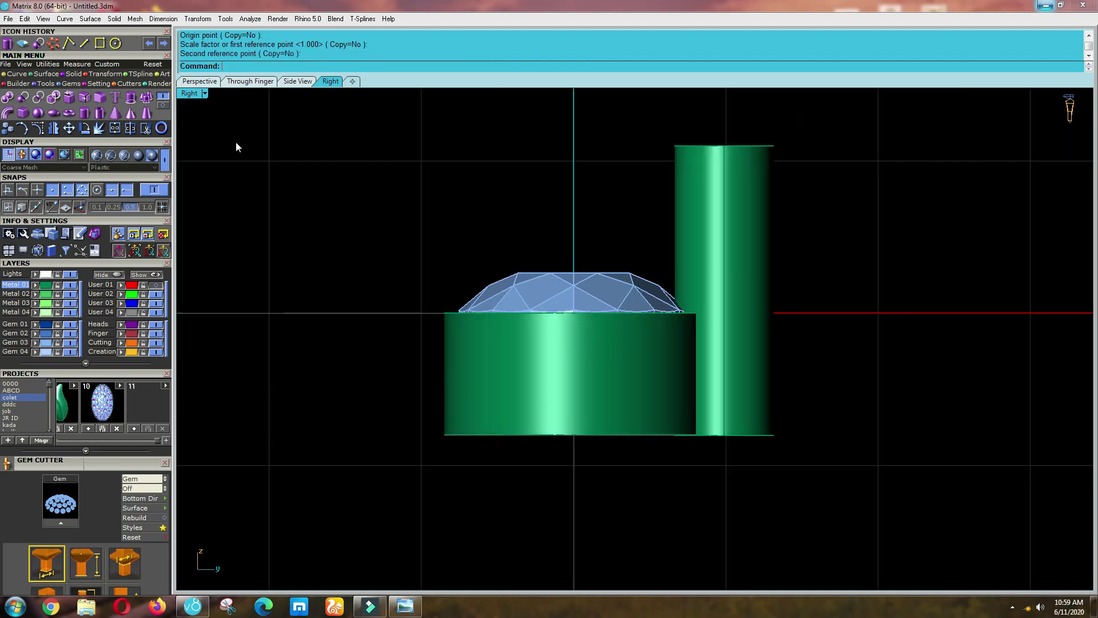
Fillet the top edge of the prong cylinder with a radius of 0.3 for all handles.
{"action": "left_click", "coordinate": [99, 99]}
{"action": "right_click_drag", "start_coordinate": [372, 194], "coordinate": [457, 240], "text": "ctrl+shift"}
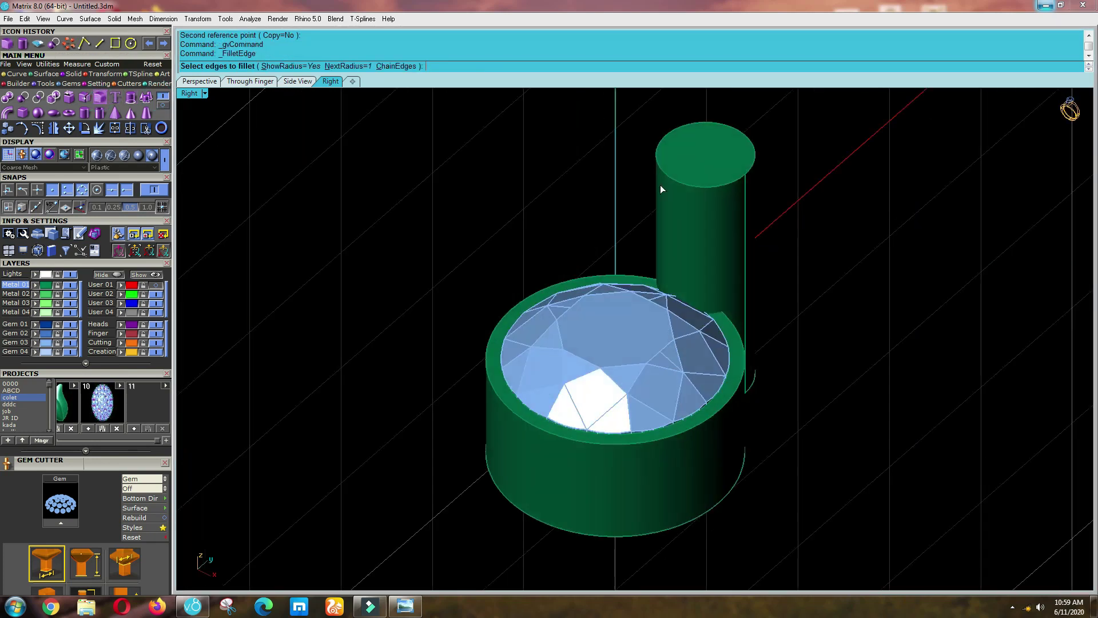
{"action": "left_click", "coordinate": [678, 182]}
{"action": "left_click", "coordinate": [678, 181]}
{"action": "key", "text": "Return"}
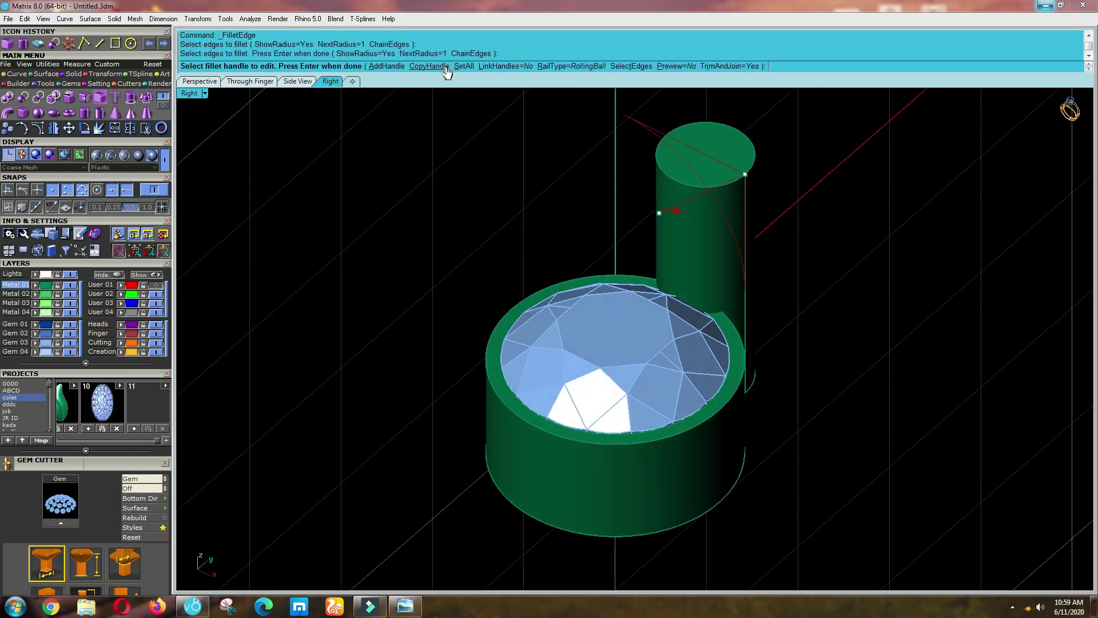
{"action": "left_click", "coordinate": [464, 66]}
{"action": "type", "text": ".3"}
{"action": "key", "text": "Return"}
{"action": "key", "text": "Return"}
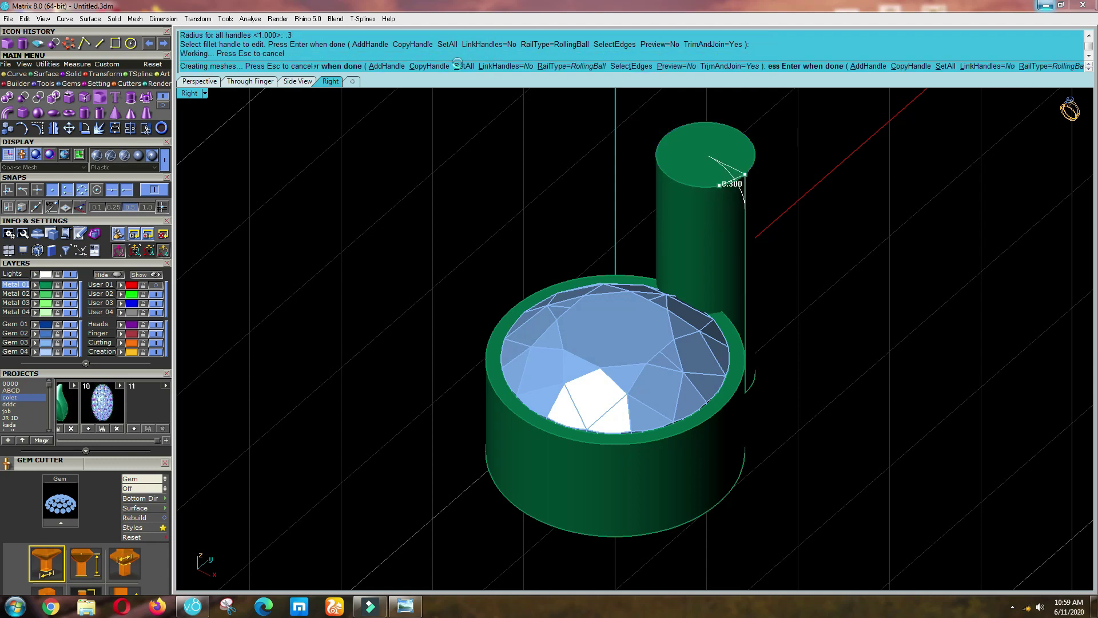
Polar-array the rounded prong around 0,0,0 in the top view with 3 items over 360 degrees.
{"action": "key", "text": "ctrl+F1"}
{"action": "scroll", "coordinate": [627, 235], "scroll_direction": "up", "scroll_amount": 2}
{"action": "left_click", "coordinate": [627, 234]}
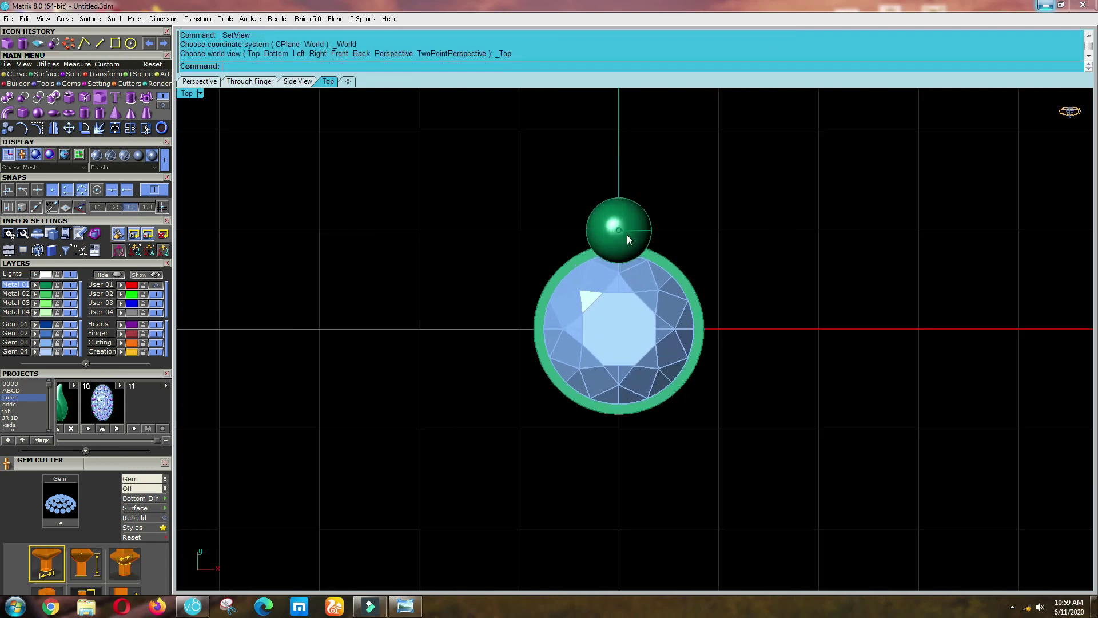
{"action": "left_click", "coordinate": [103, 73]}
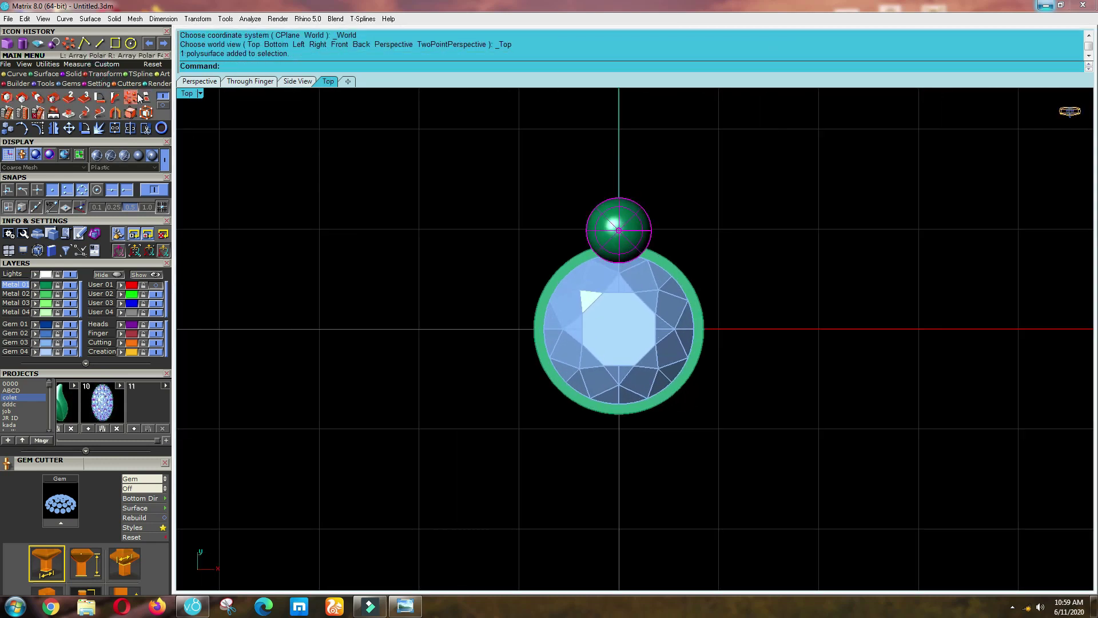
{"action": "left_click", "coordinate": [131, 97]}
{"action": "type", "text": "0,0,0"}
{"action": "key", "text": "Return"}
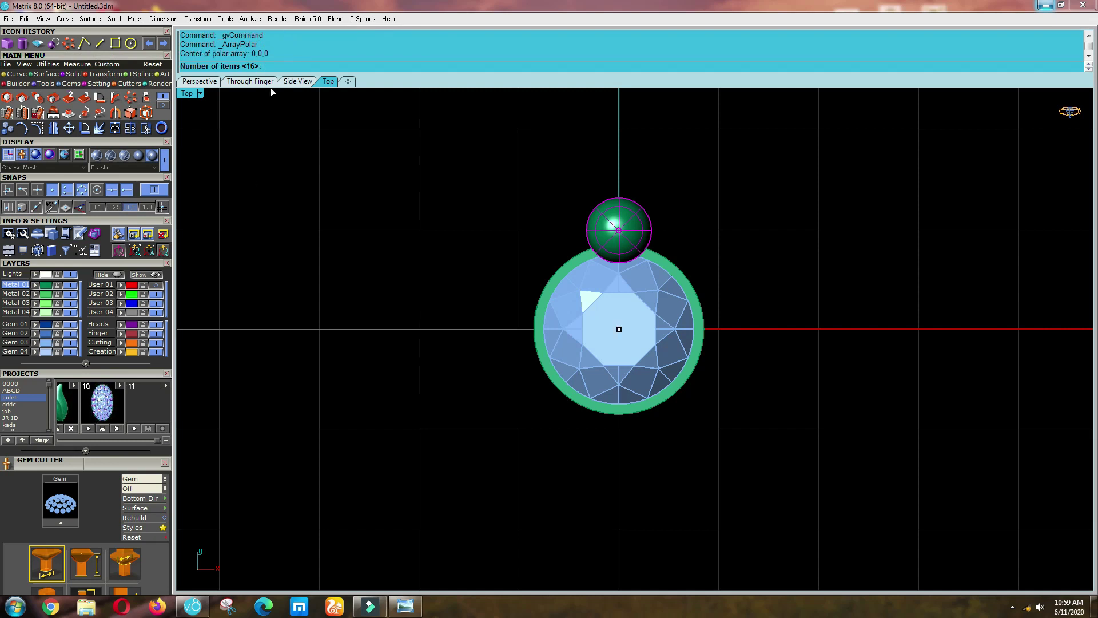
{"action": "type", "text": "3"}
{"action": "key", "text": "Return"}
{"action": "key", "text": "Return"}
{"action": "key", "text": "Return"}
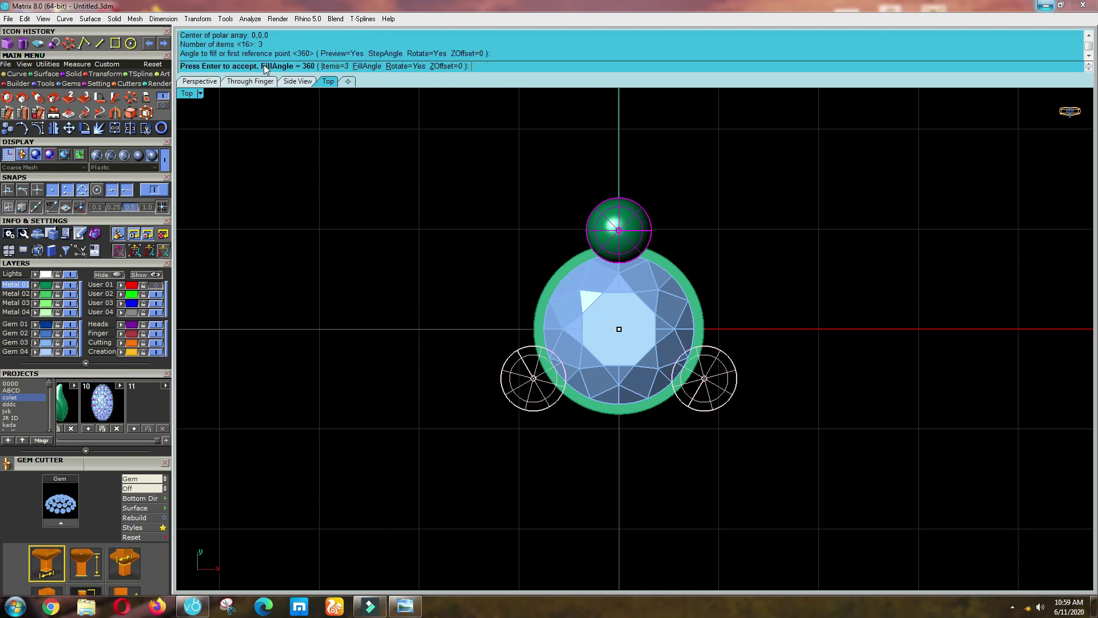
{"action": "scroll", "coordinate": [614, 321], "scroll_direction": "down", "scroll_amount": 3}
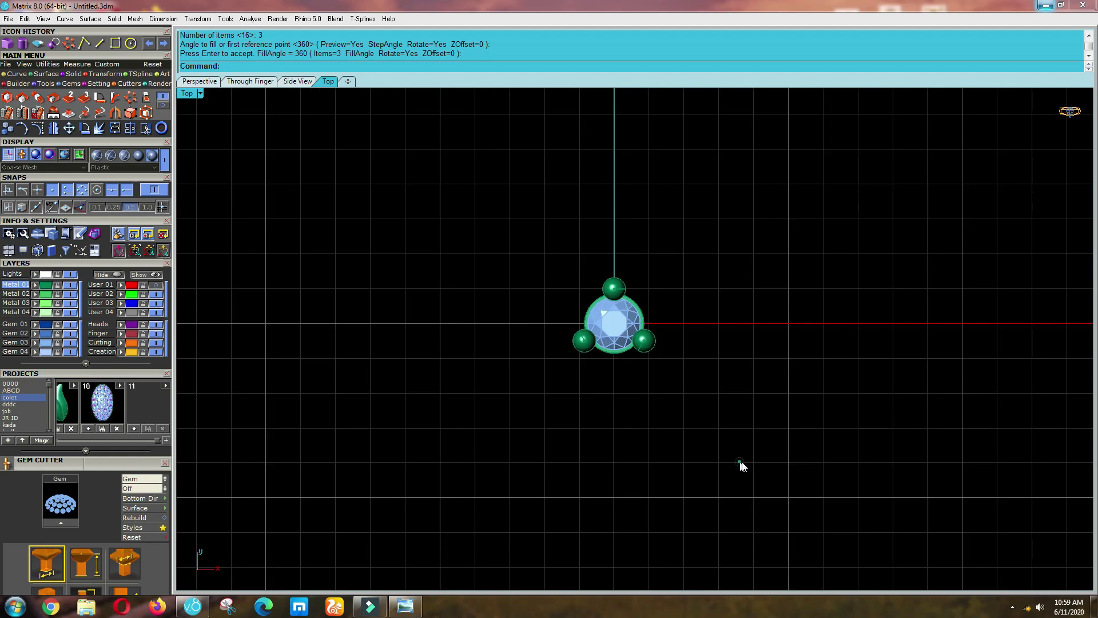
Group the gem, its round collet and the three prongs into one setting.
{"action": "key", "text": "ctrl+a"}
{"action": "scroll", "coordinate": [625, 359], "scroll_direction": "up", "scroll_amount": 4}
{"action": "left_click", "coordinate": [643, 464]}
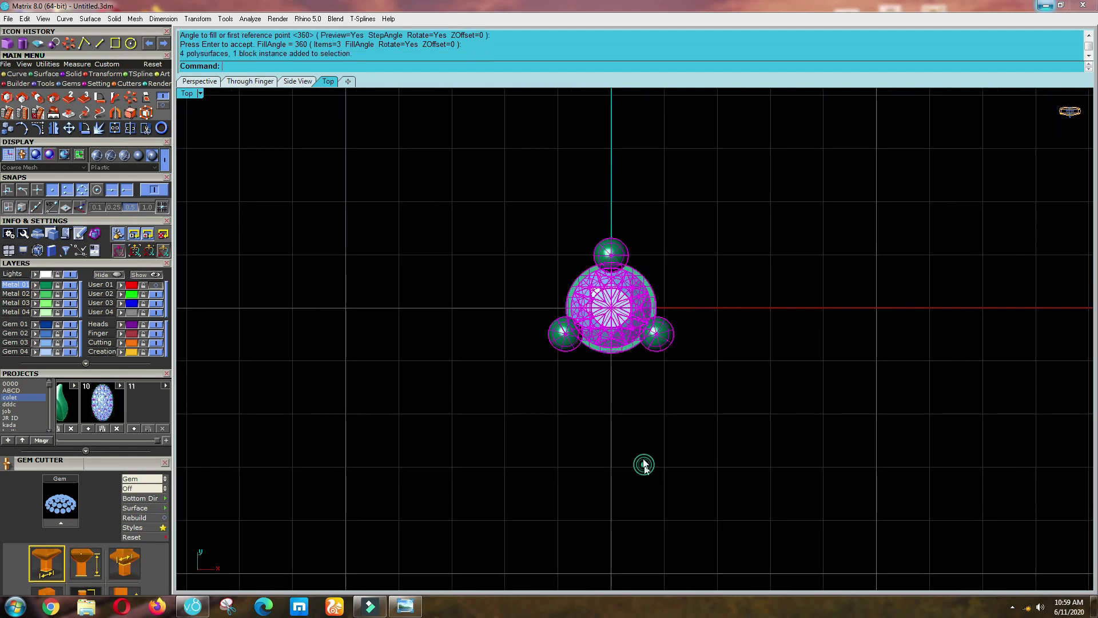
{"action": "key", "text": "ctrl+F2"}
{"action": "key", "text": "ctrl+F1"}
{"action": "left_click_drag", "start_coordinate": [730, 486], "coordinate": [417, 158]}
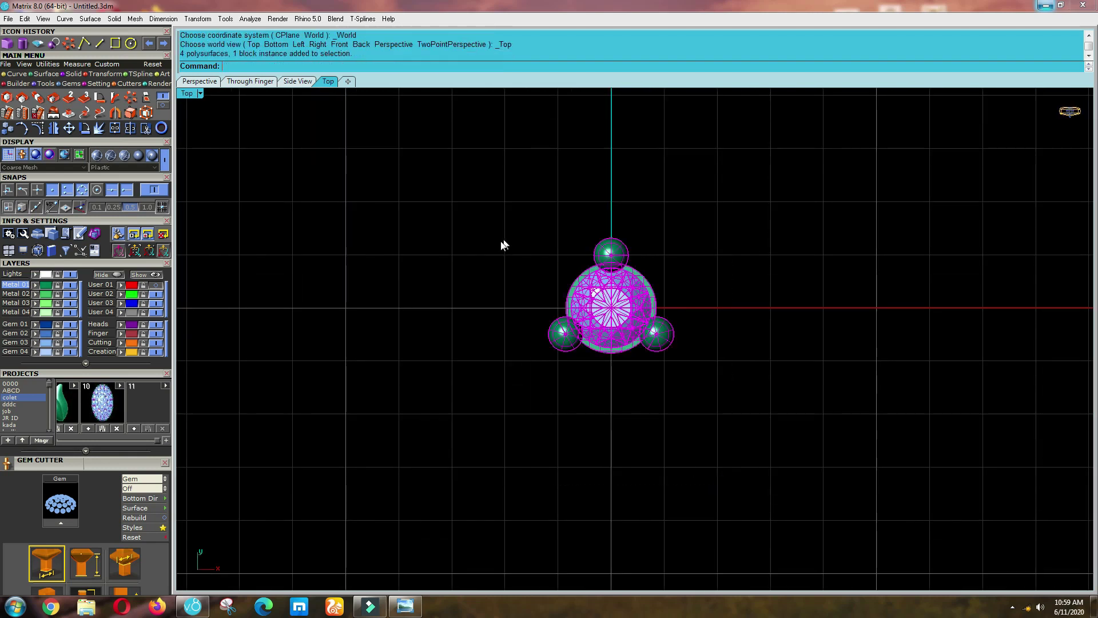
{"action": "scroll", "coordinate": [483, 234], "scroll_direction": "up", "scroll_amount": 4}
{"action": "type", "text": "g"}
{"action": "key", "text": "Return"}
{"action": "left_click", "coordinate": [449, 246]}
{"action": "scroll", "coordinate": [618, 321], "scroll_direction": "down", "scroll_amount": 6}
Show all the hidden dome parts with their gems and prongs again.
{"action": "key", "text": "ctrl+shift+h"}
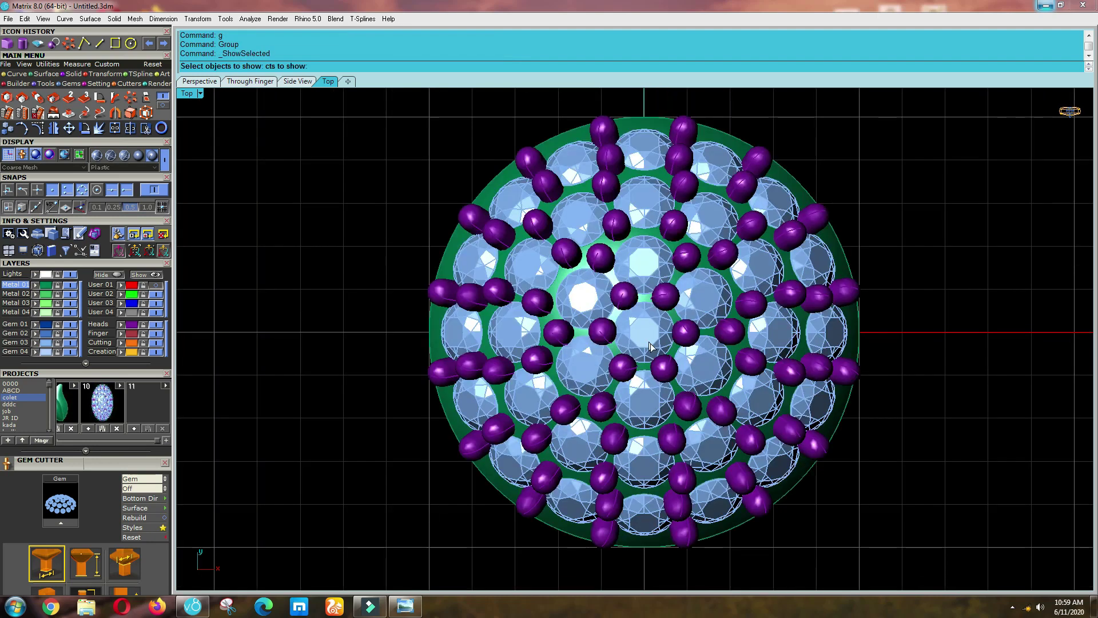
{"action": "scroll", "coordinate": [650, 343], "scroll_direction": "down", "scroll_amount": 4}
{"action": "key", "text": "ctrl+a"}
{"action": "key", "text": "Return"}
{"action": "scroll", "coordinate": [656, 391], "scroll_direction": "up", "scroll_amount": 4}
{"action": "right_click_drag", "start_coordinate": [662, 437], "coordinate": [579, 179], "text": "ctrl+shift"}
Move the grouped three-prong setting in the top view from the dome's centre straight down to just outside its rim.
{"action": "left_click", "coordinate": [666, 360]}
{"action": "scroll", "coordinate": [639, 342], "scroll_direction": "down", "scroll_amount": 2}
{"action": "scroll", "coordinate": [661, 375], "scroll_direction": "down", "scroll_amount": 4}
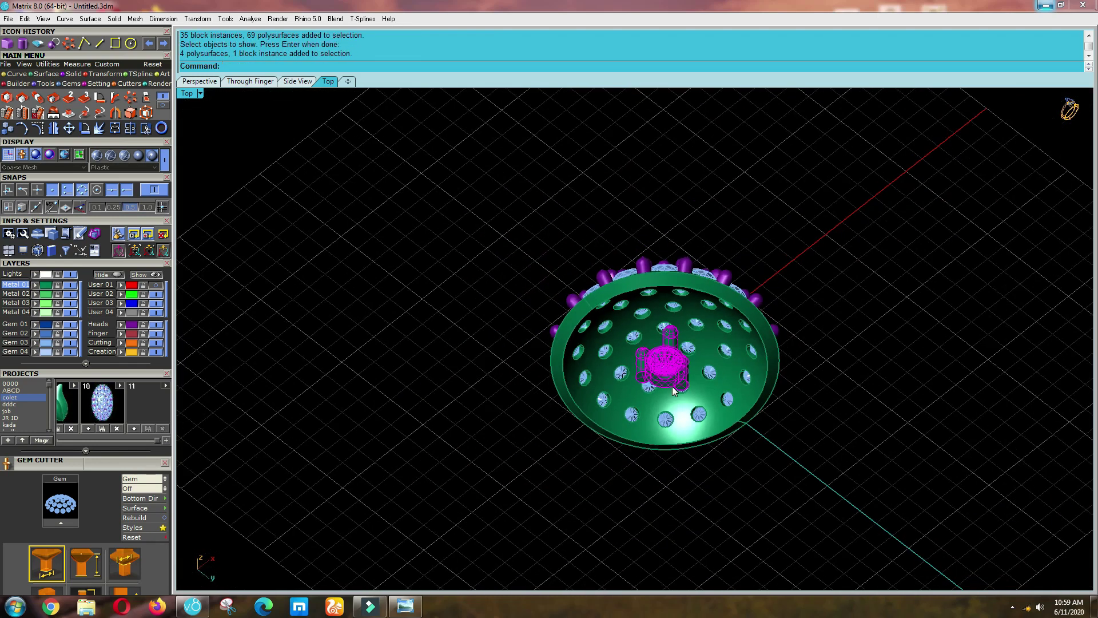
{"action": "scroll", "coordinate": [765, 370], "scroll_direction": "down", "scroll_amount": 2}
{"action": "type", "text": "t"}
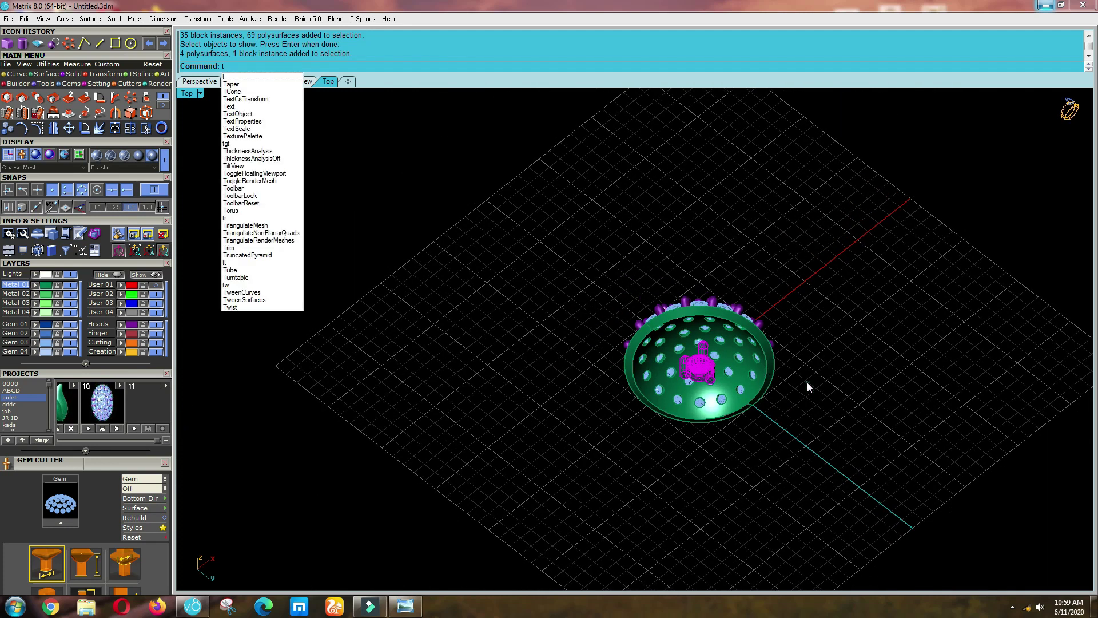
{"action": "left_click", "coordinate": [808, 382]}
{"action": "scroll", "coordinate": [684, 364], "scroll_direction": "up", "scroll_amount": 2}
{"action": "key", "text": "Return"}
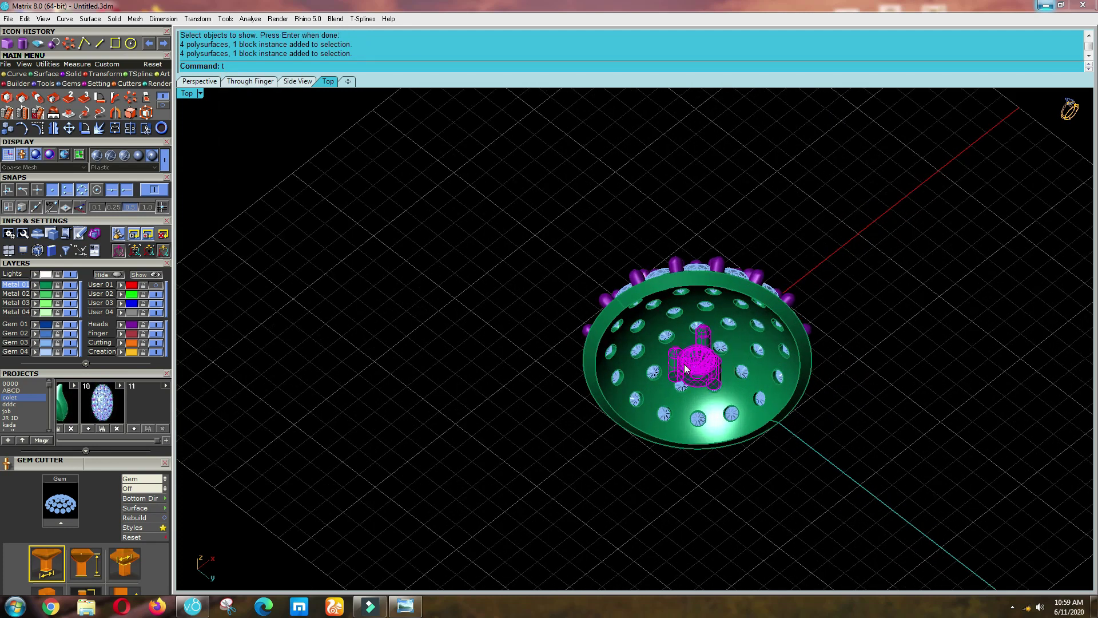
{"action": "scroll", "coordinate": [652, 388], "scroll_direction": "up", "scroll_amount": 2}
{"action": "type", "text": "m"}
{"action": "key", "text": "Return"}
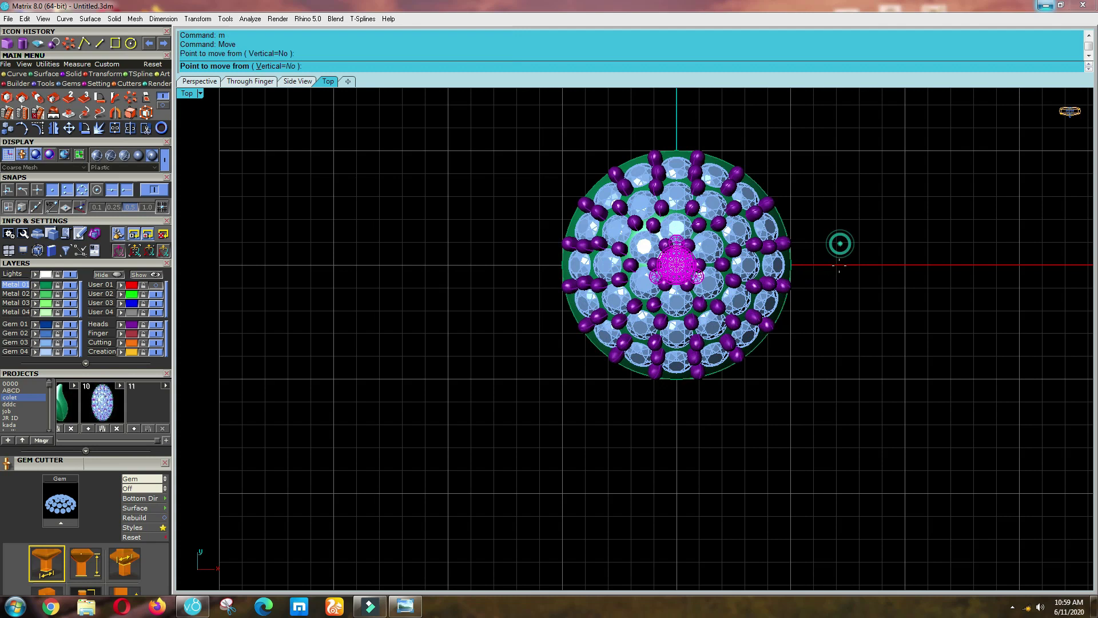
{"action": "left_click", "coordinate": [840, 243]}
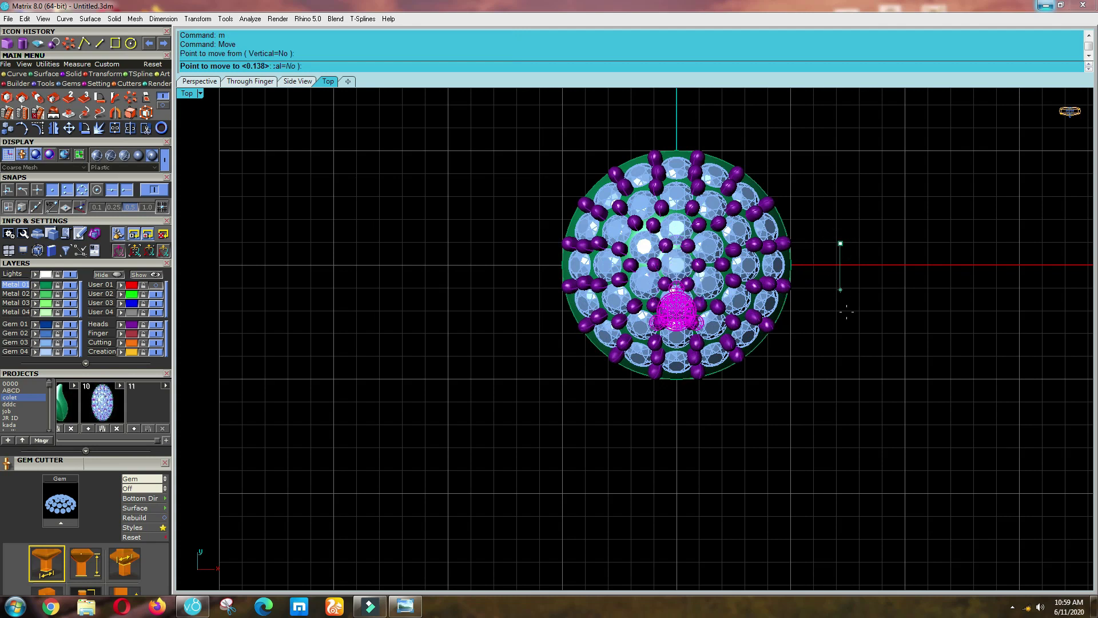
{"action": "left_click", "coordinate": [850, 382]}
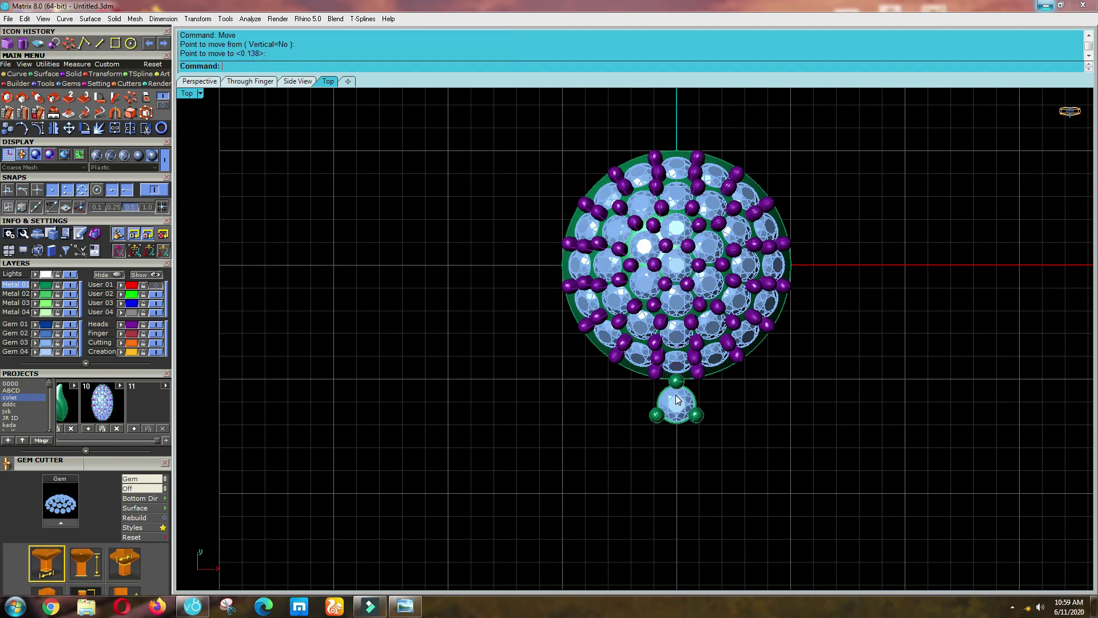
Move the setting vertically in the right view so its base is level with the underside of the dome.
{"action": "scroll", "coordinate": [677, 399], "scroll_direction": "up", "scroll_amount": 3}
{"action": "key", "text": "F3"}
{"action": "scroll", "coordinate": [585, 369], "scroll_direction": "up", "scroll_amount": 8}
{"action": "left_click", "coordinate": [582, 370]}
{"action": "scroll", "coordinate": [638, 419], "scroll_direction": "up", "scroll_amount": 3}
{"action": "type", "text": "m"}
{"action": "key", "text": "Return"}
{"action": "left_click", "coordinate": [647, 473]}
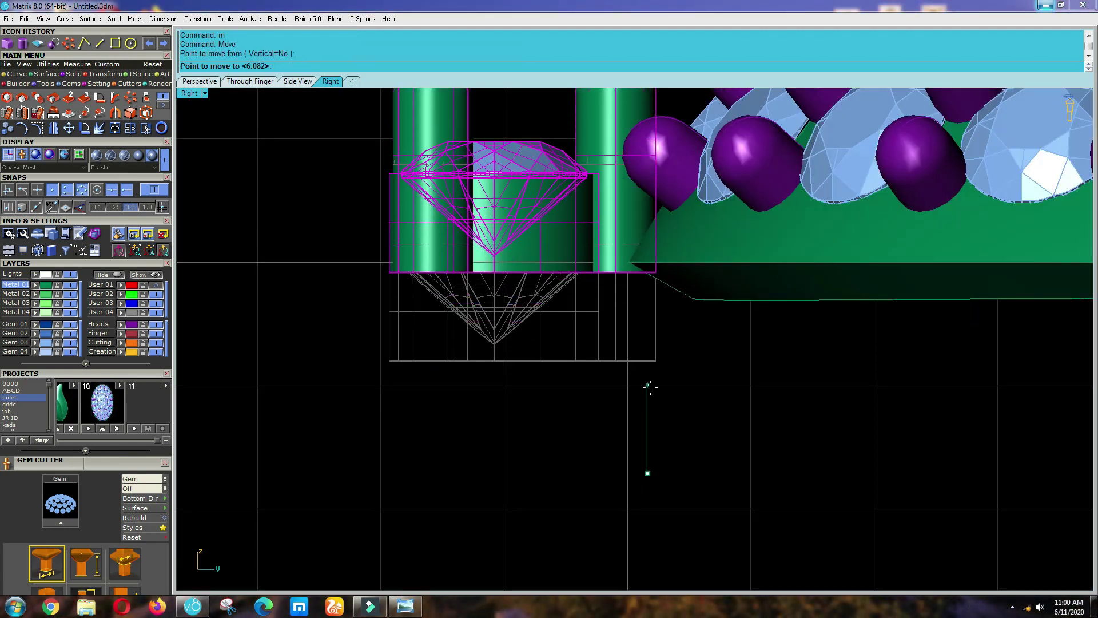
{"action": "left_click", "coordinate": [649, 409]}
{"action": "key", "text": "Escape"}
Examine the Capture2 reference photo in Windows Photo Viewer for how the outer gem settings sit around the dome.
{"action": "scroll", "coordinate": [609, 371], "scroll_direction": "down", "scroll_amount": 2}
{"action": "scroll", "coordinate": [609, 367], "scroll_direction": "down", "scroll_amount": 6}
{"action": "key", "text": "ctrl+F2"}
{"action": "scroll", "coordinate": [631, 367], "scroll_direction": "down", "scroll_amount": 4}
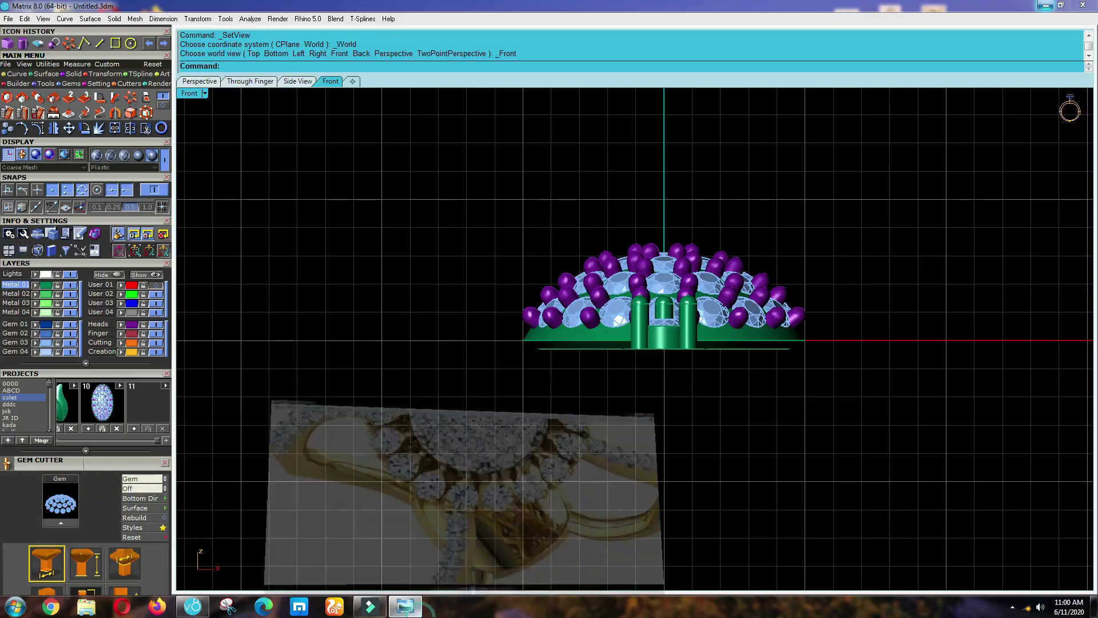
{"action": "left_click", "coordinate": [469, 593]}
{"action": "left_click", "coordinate": [567, 584]}
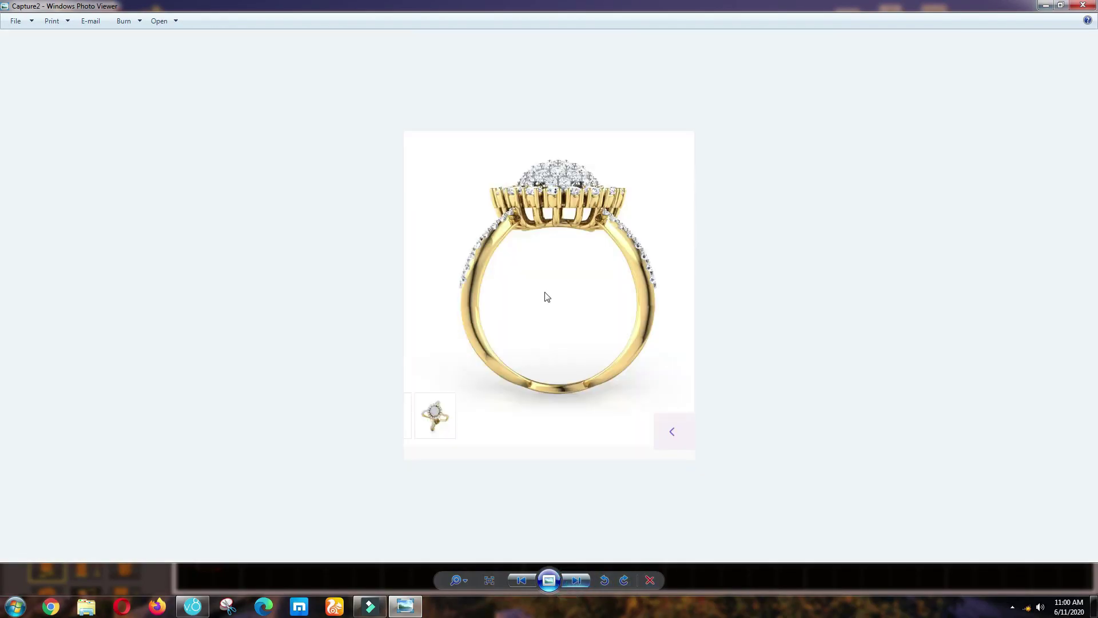
{"action": "scroll", "coordinate": [516, 179], "scroll_direction": "up", "scroll_amount": 3}
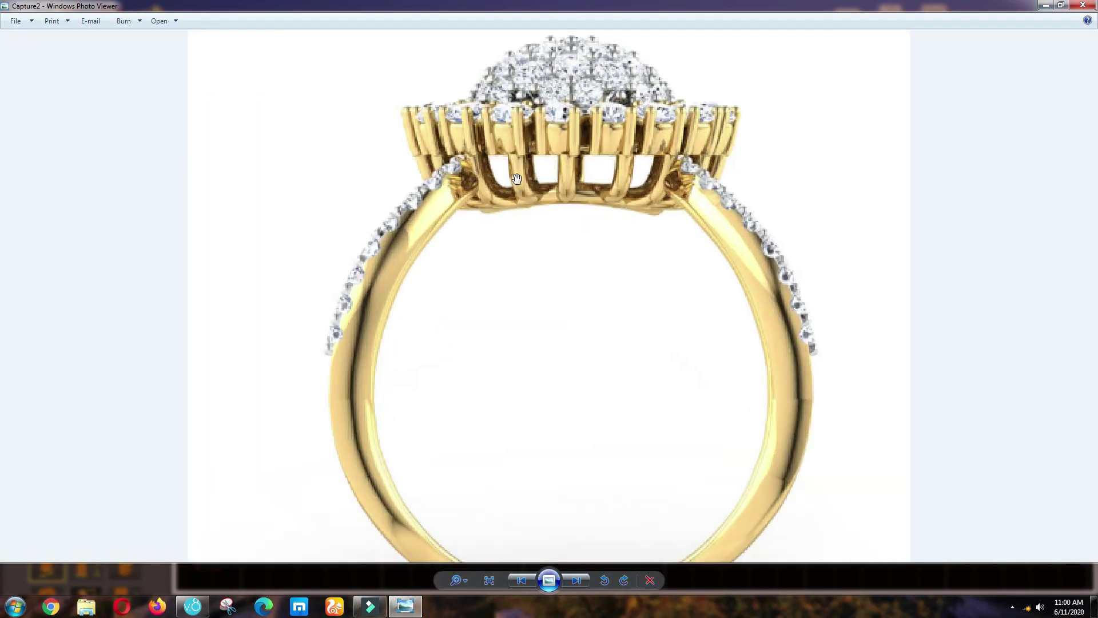
{"action": "left_click", "coordinate": [1044, 6]}
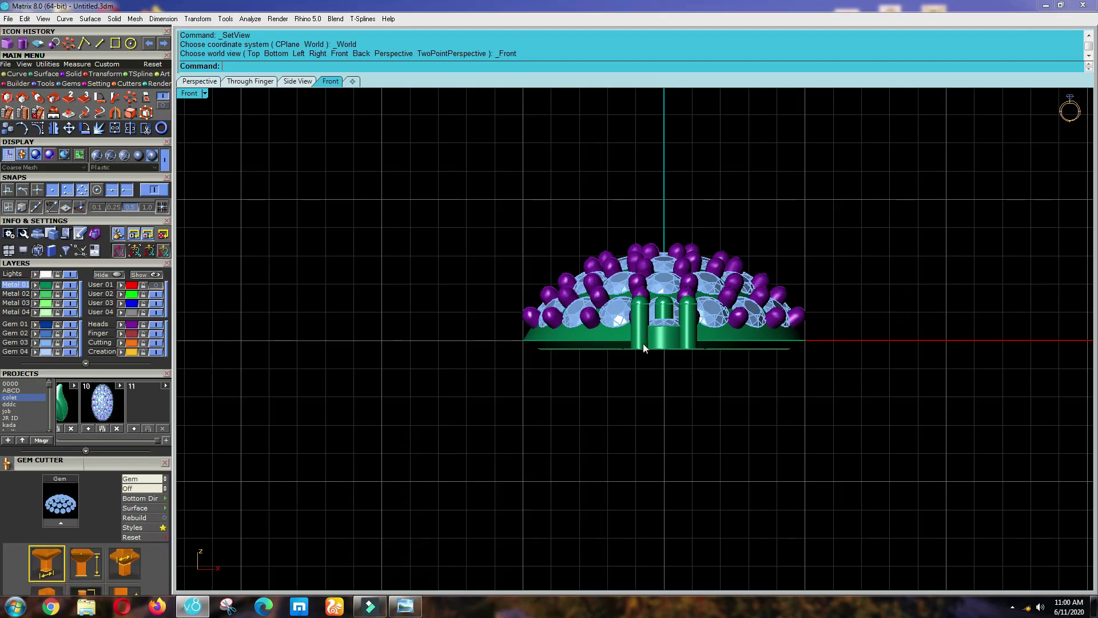
Rotate a copy of the setting slightly outward about its inner bottom corner in the right view, and delete the original.
{"action": "key", "text": "ctrl+F1"}
{"action": "key", "text": "ctrl+F3"}
{"action": "scroll", "coordinate": [590, 335], "scroll_direction": "up", "scroll_amount": 2}
{"action": "left_click", "coordinate": [596, 336]}
{"action": "scroll", "coordinate": [675, 372], "scroll_direction": "up", "scroll_amount": 3}
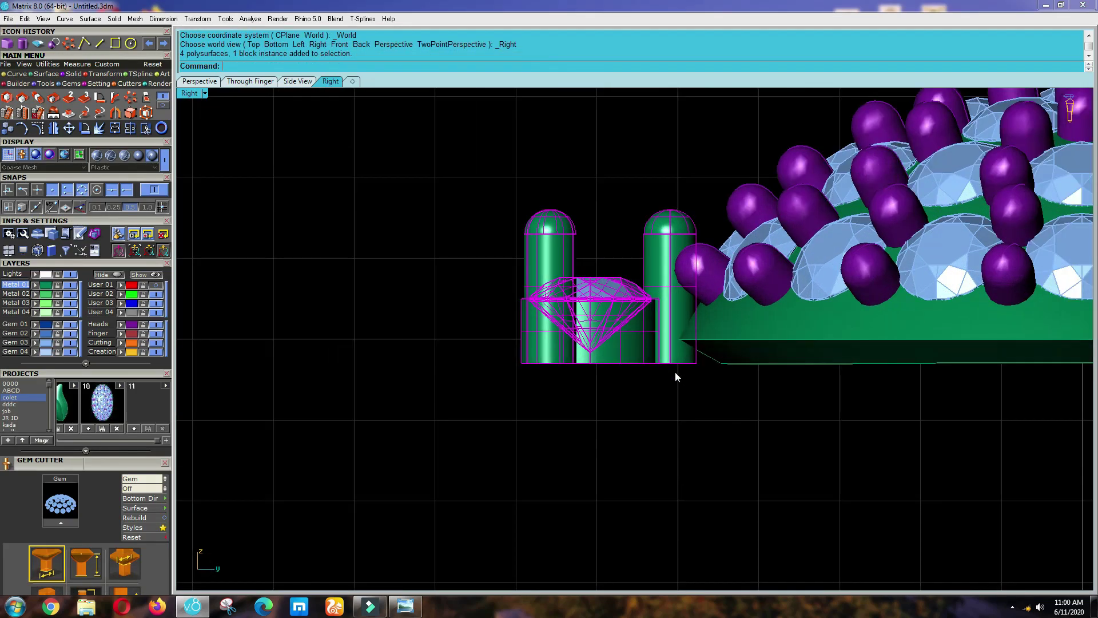
{"action": "type", "text": "r"}
{"action": "key", "text": "Return"}
{"action": "left_click", "coordinate": [711, 369]}
{"action": "left_click", "coordinate": [430, 188]}
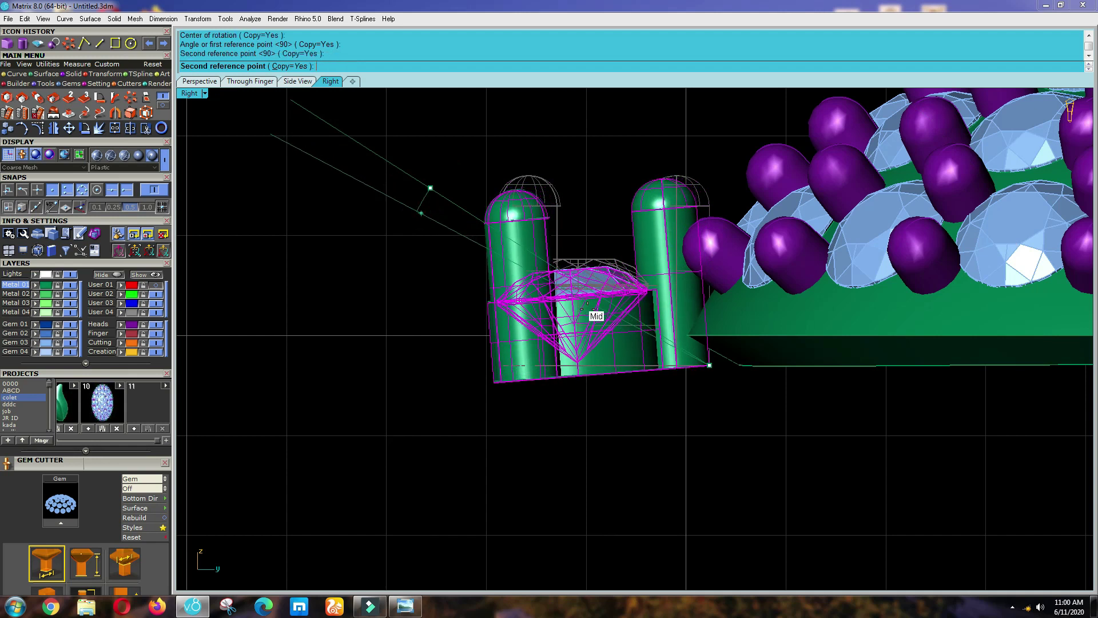
{"action": "left_click", "coordinate": [589, 311]}
{"action": "key", "text": "Delete"}
{"action": "scroll", "coordinate": [589, 310], "scroll_direction": "down", "scroll_amount": 2}
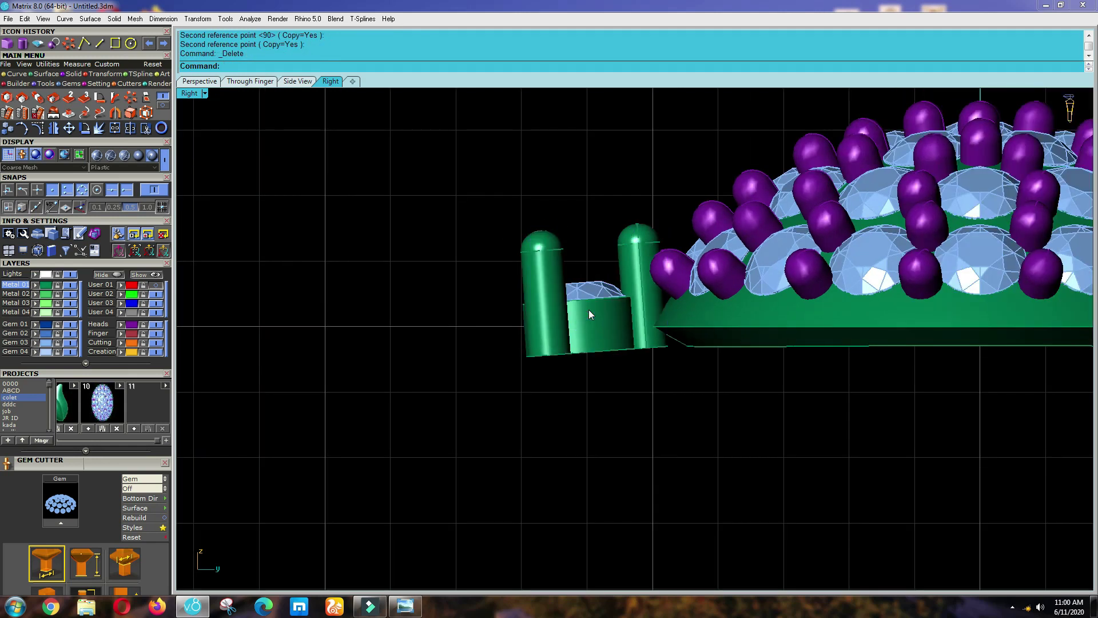
Move the tilted setting a little closer to the dome's rim in the top view.
{"action": "type", "text": "t"}
{"action": "key", "text": "Return"}
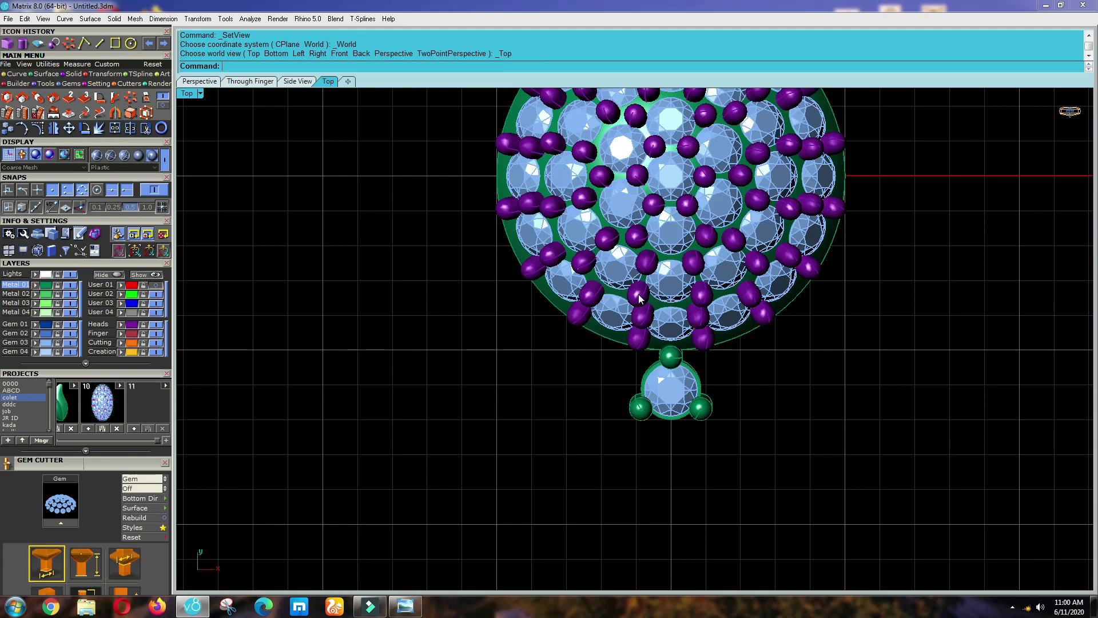
{"action": "scroll", "coordinate": [627, 406], "scroll_direction": "up", "scroll_amount": 14}
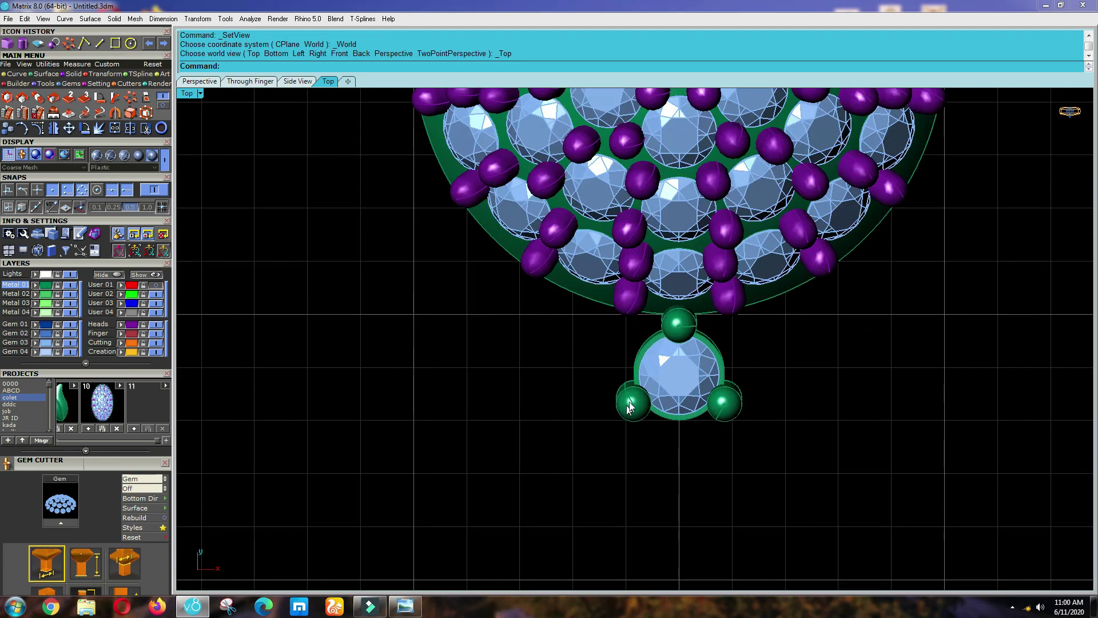
{"action": "right_click_drag", "start_coordinate": [748, 344], "coordinate": [707, 271], "text": "ctrl+shift"}
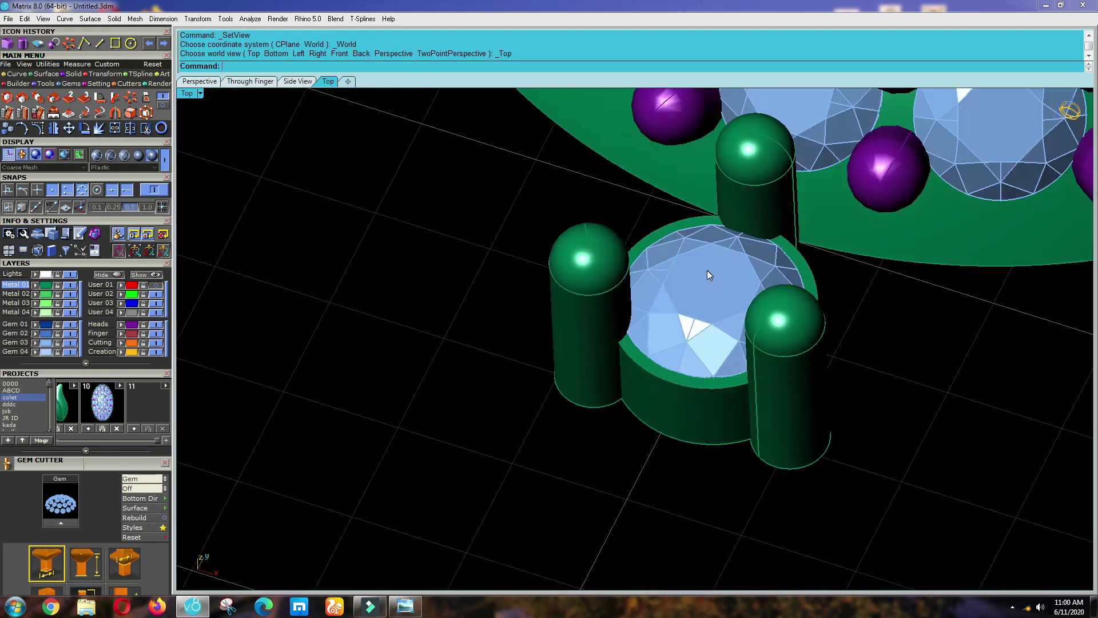
{"action": "right_click", "coordinate": [707, 270]}
{"action": "scroll", "coordinate": [715, 270], "scroll_direction": "down", "scroll_amount": 6}
{"action": "scroll", "coordinate": [715, 257], "scroll_direction": "up", "scroll_amount": 4}
{"action": "left_click", "coordinate": [715, 258]}
{"action": "scroll", "coordinate": [815, 279], "scroll_direction": "up", "scroll_amount": 3}
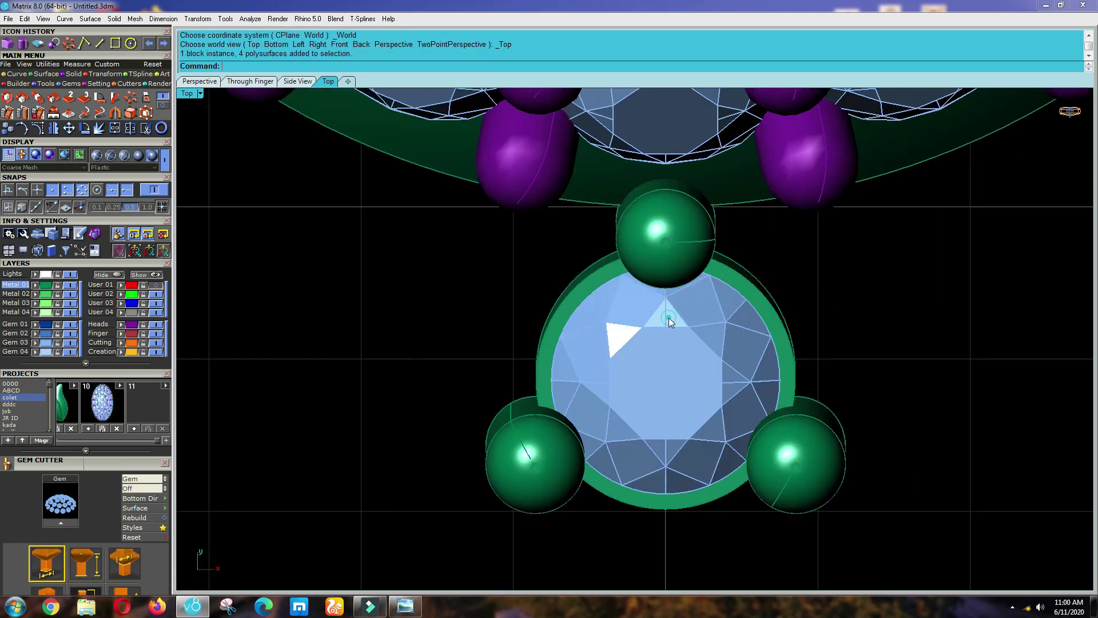
{"action": "type", "text": "m"}
{"action": "key", "text": "Return"}
{"action": "left_click", "coordinate": [867, 322]}
{"action": "left_click", "coordinate": [866, 323]}
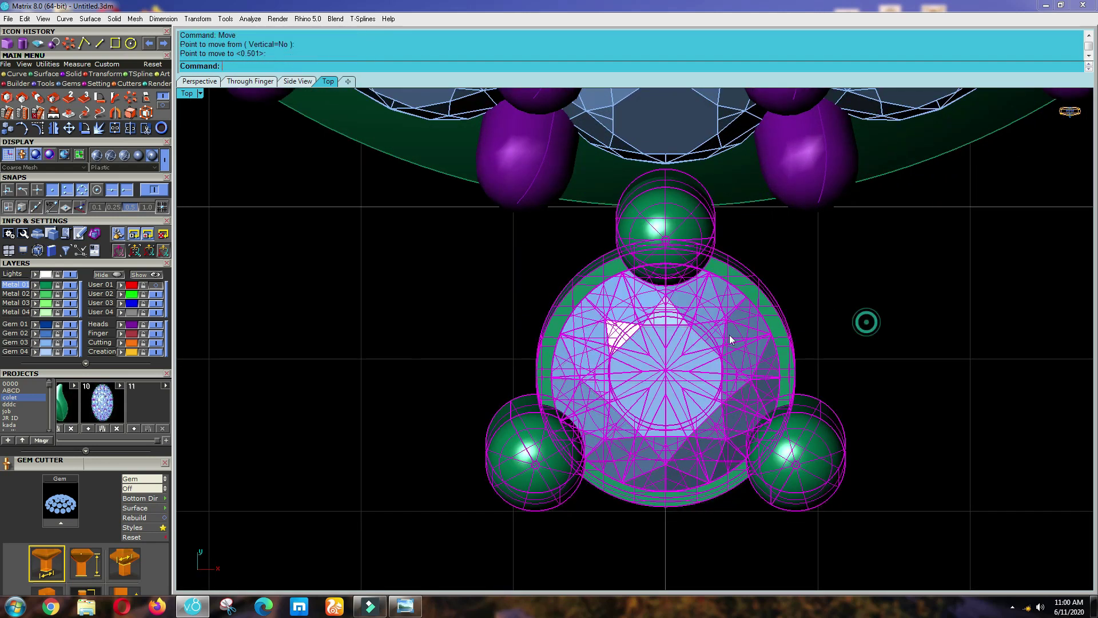
{"action": "left_click", "coordinate": [839, 348]}
{"action": "scroll", "coordinate": [701, 338], "scroll_direction": "down", "scroll_amount": 4}
{"action": "scroll", "coordinate": [660, 378], "scroll_direction": "down", "scroll_amount": 10}
{"action": "scroll", "coordinate": [651, 400], "scroll_direction": "down", "scroll_amount": 6}
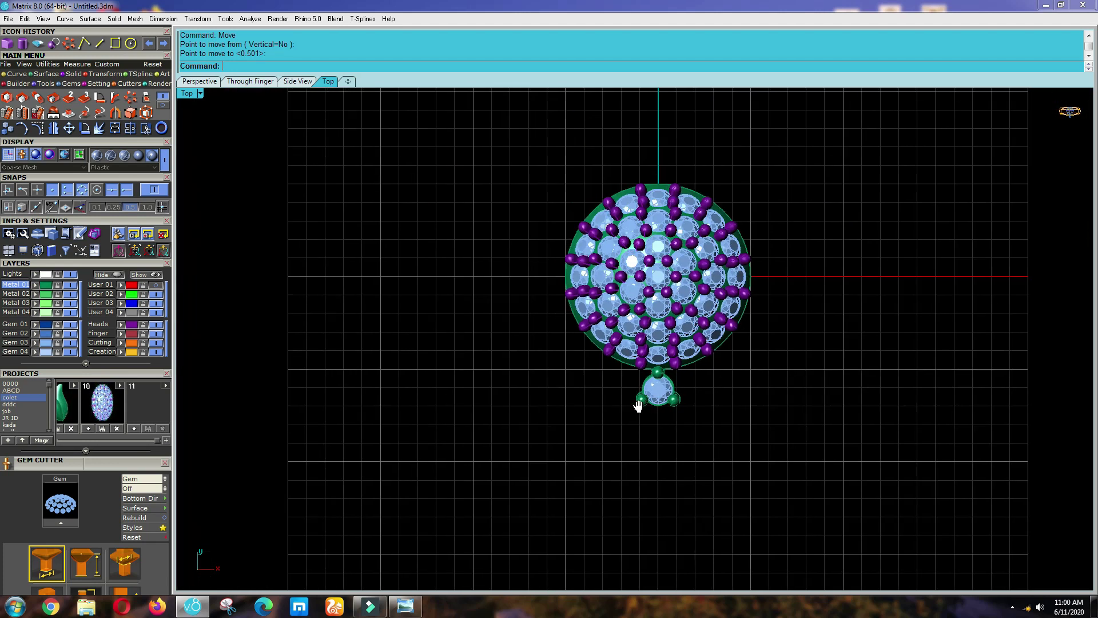
Polar-array the tilted setting around the dome's centre with 18 items over 360 degrees.
{"action": "scroll", "coordinate": [670, 392], "scroll_direction": "up", "scroll_amount": 4}
{"action": "left_click", "coordinate": [633, 399]}
{"action": "scroll", "coordinate": [634, 400], "scroll_direction": "down", "scroll_amount": 4}
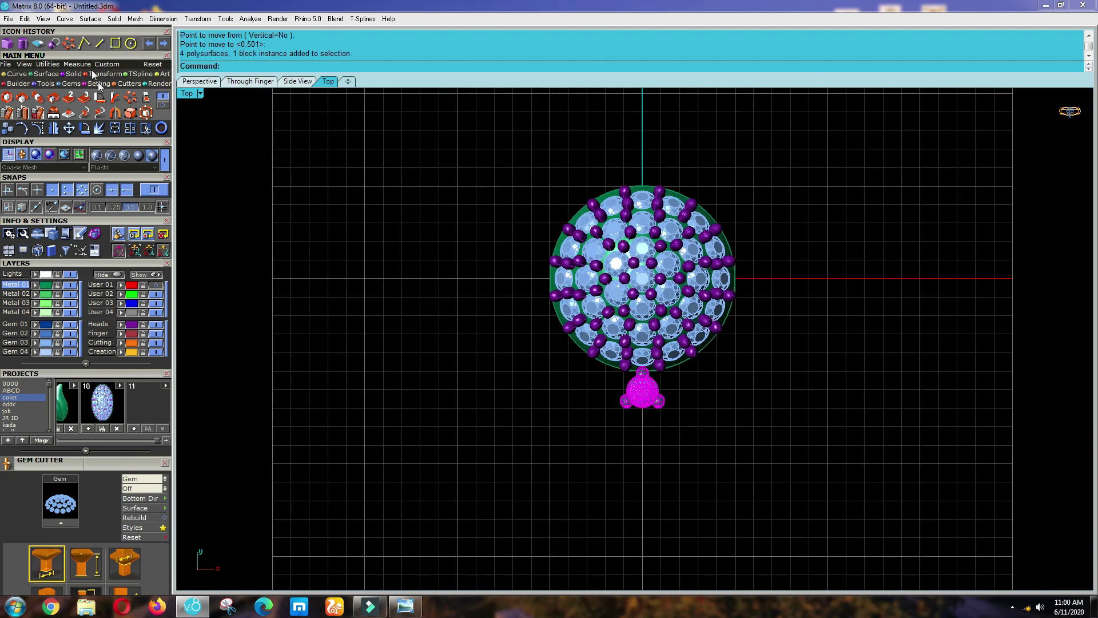
{"action": "left_click", "coordinate": [124, 98]}
{"action": "type", "text": "18"}
{"action": "key", "text": "Return"}
{"action": "key", "text": "Return"}
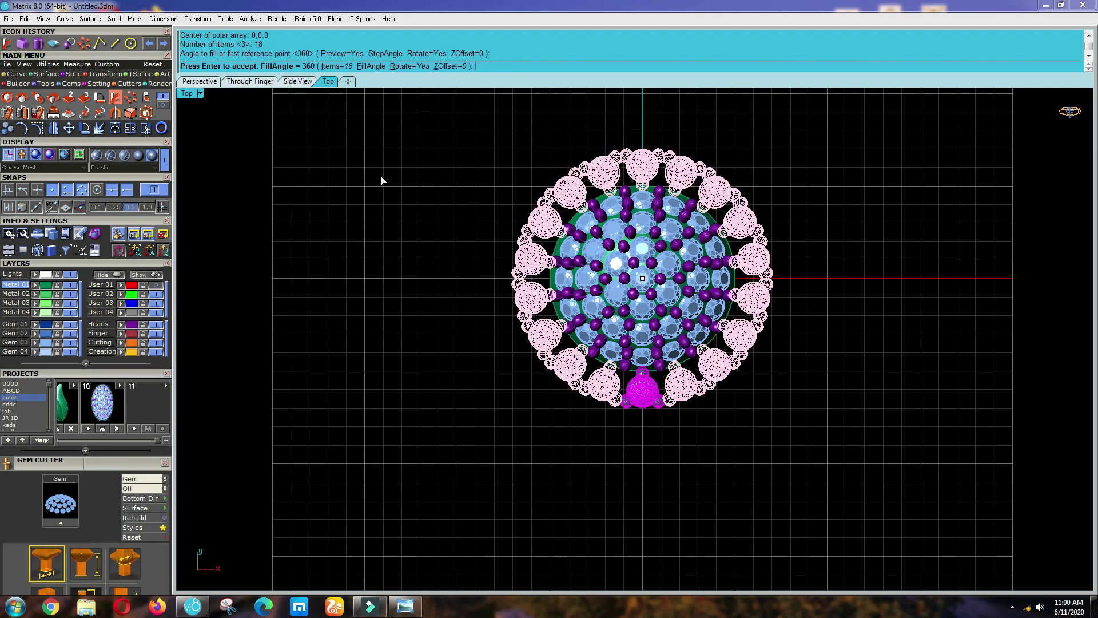
{"action": "key", "text": "Return"}
{"action": "scroll", "coordinate": [486, 240], "scroll_direction": "up", "scroll_amount": 2}
{"action": "scroll", "coordinate": [427, 245], "scroll_direction": "down", "scroll_amount": 2}
{"action": "key", "text": "ctrl+F2"}
{"action": "key", "text": "ctrl+F1"}
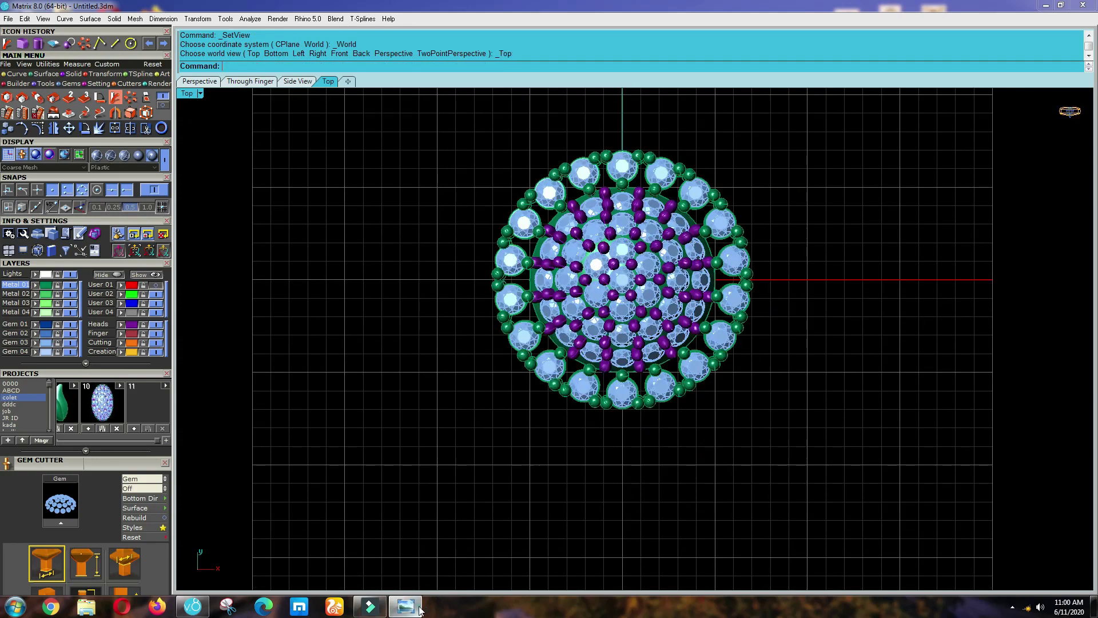
Examine the Capture reference photo in Windows Photo Viewer for the spacing between the outer gem settings and their prongs.
{"action": "left_click", "coordinate": [405, 607]}
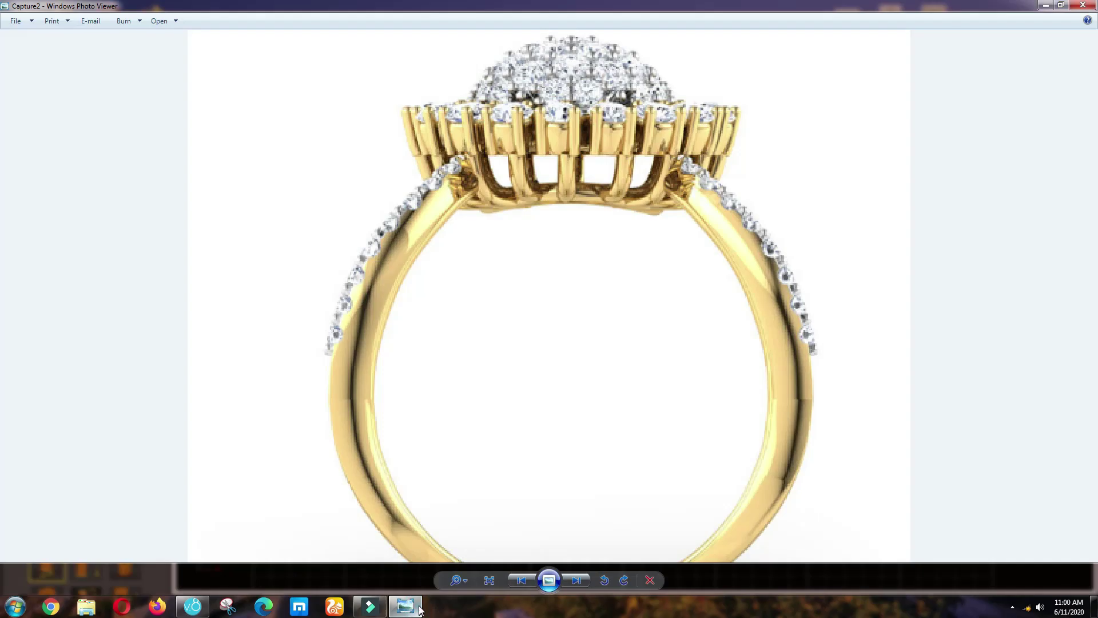
{"action": "left_click", "coordinate": [521, 580]}
{"action": "scroll", "coordinate": [448, 349], "scroll_direction": "up", "scroll_amount": 5}
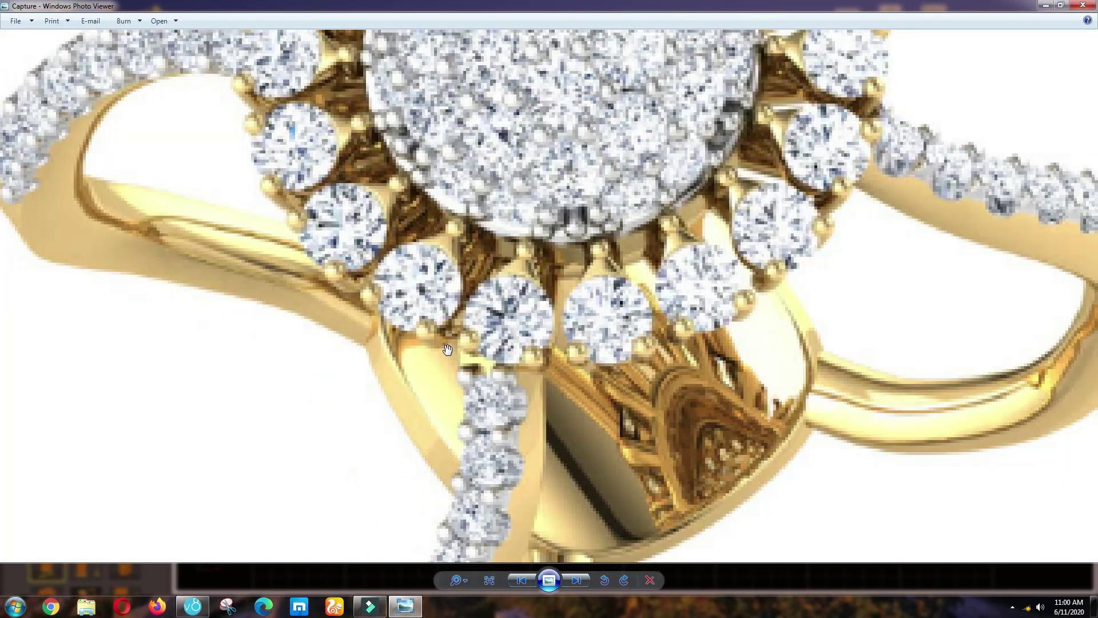
{"action": "scroll", "coordinate": [589, 348], "scroll_direction": "up", "scroll_amount": 2}
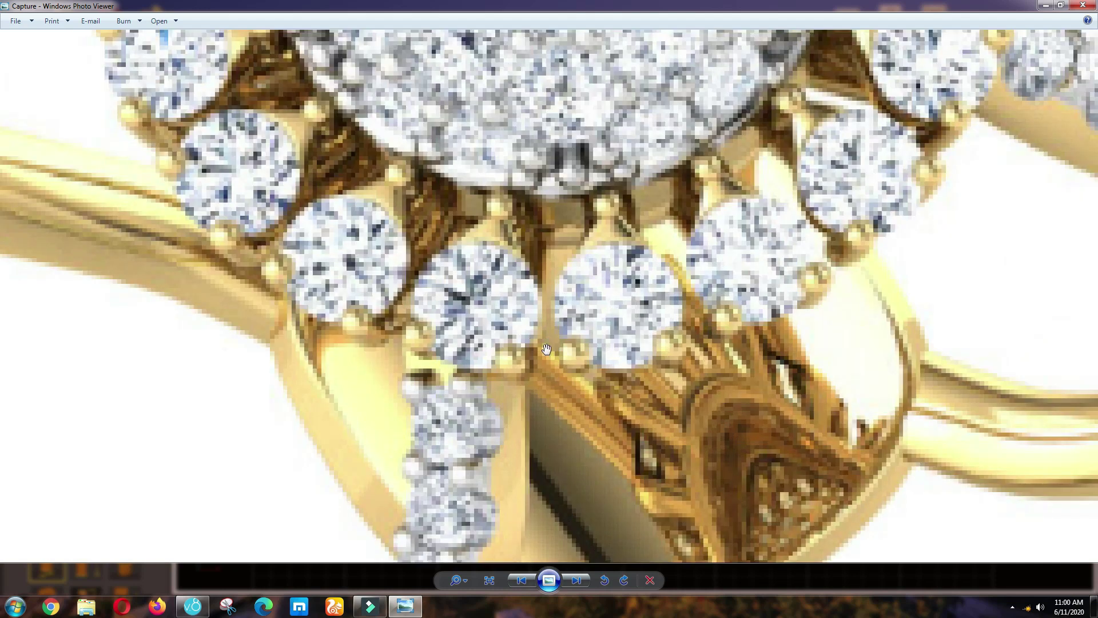
{"action": "scroll", "coordinate": [547, 349], "scroll_direction": "down", "scroll_amount": 3}
{"action": "scroll", "coordinate": [645, 333], "scroll_direction": "up", "scroll_amount": 3}
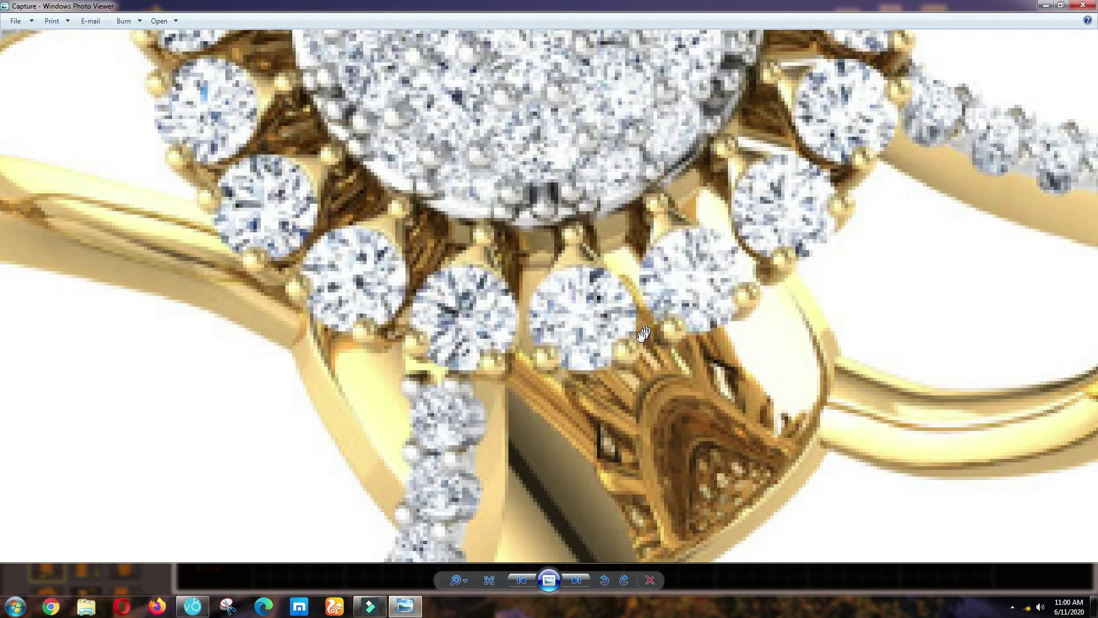
{"action": "left_click", "coordinate": [1047, 7]}
Undo the 18-item array and polar-array the tilted setting around the origin with 16 items over 360 degrees.
{"action": "scroll", "coordinate": [591, 427], "scroll_direction": "up", "scroll_amount": 8}
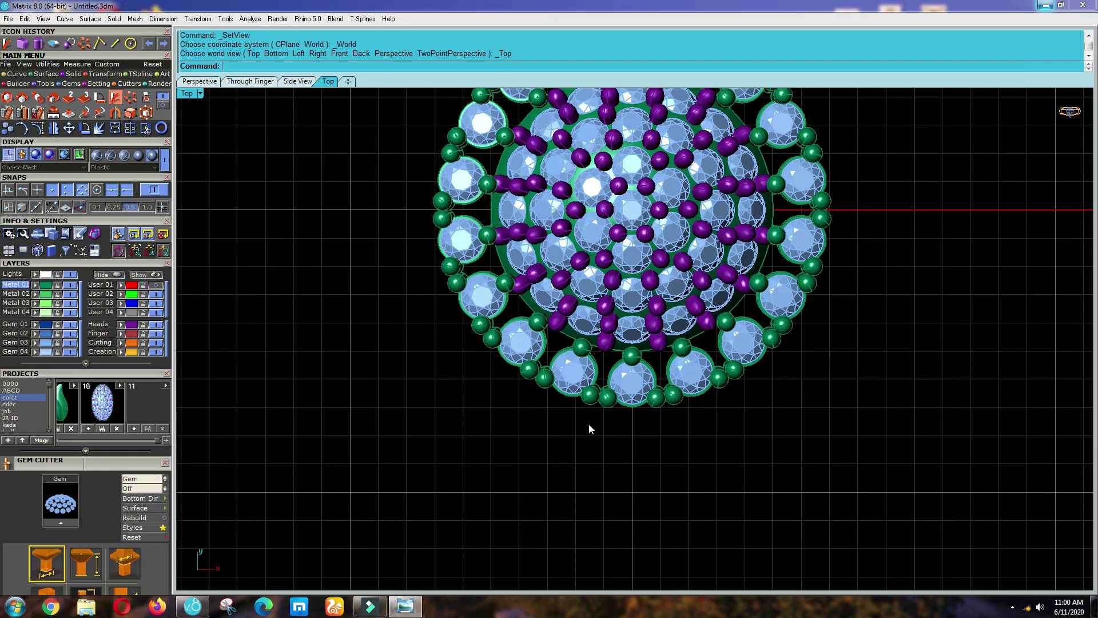
{"action": "scroll", "coordinate": [582, 412], "scroll_direction": "down", "scroll_amount": 3}
{"action": "scroll", "coordinate": [611, 386], "scroll_direction": "up", "scroll_amount": 3}
{"action": "key", "text": "ctrl+z"}
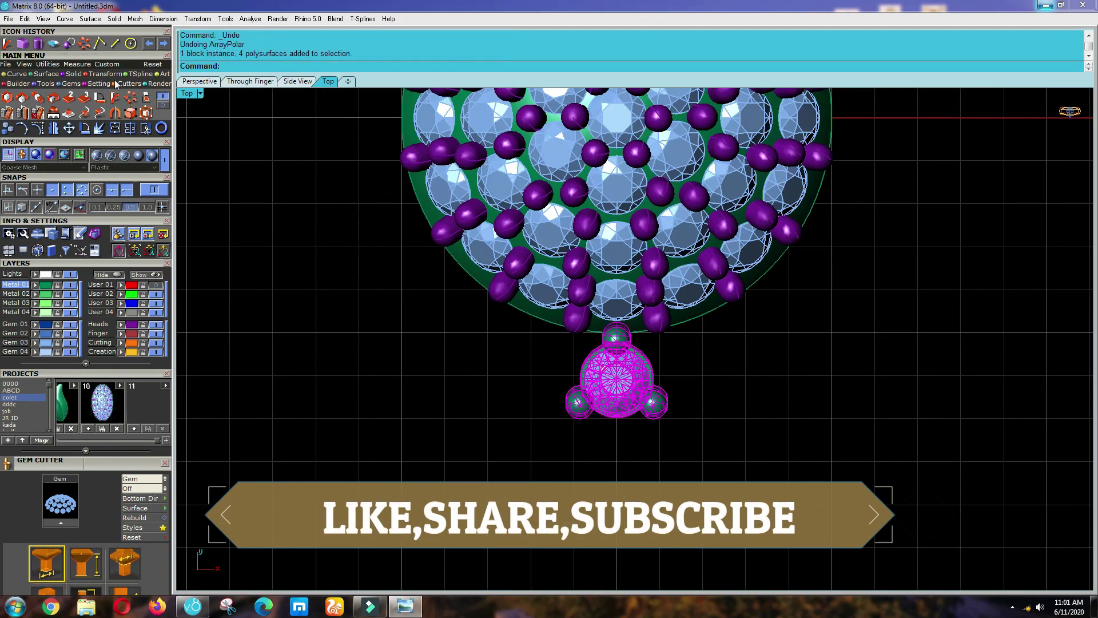
{"action": "left_click", "coordinate": [129, 98]}
{"action": "type", "text": "0"}
{"action": "key", "text": "Return"}
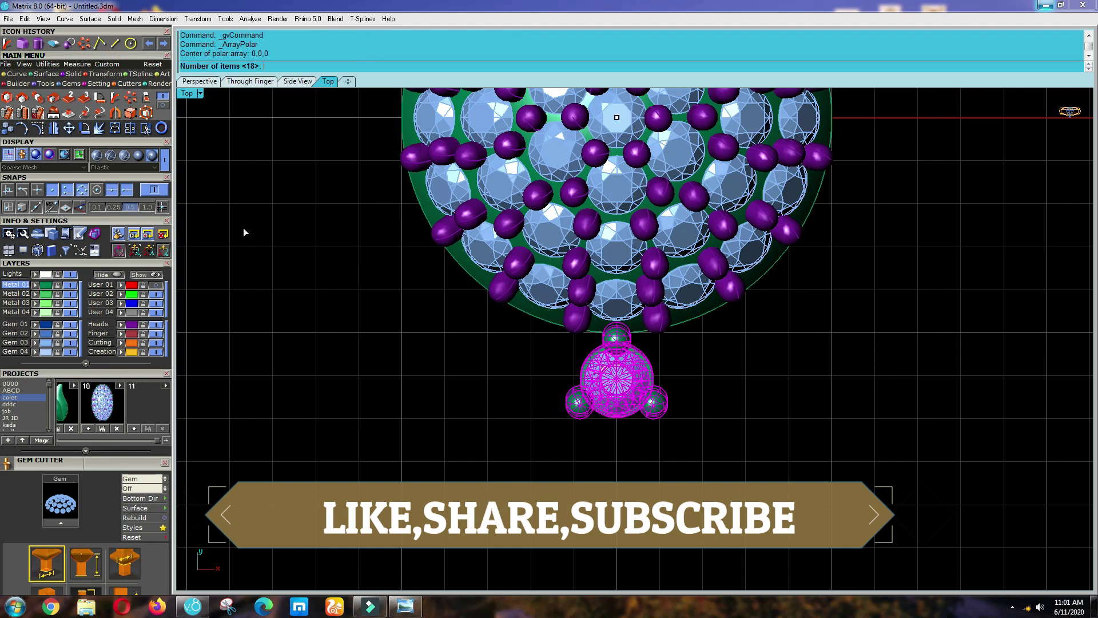
{"action": "type", "text": "16"}
{"action": "key", "text": "Return"}
{"action": "key", "text": "Return"}
{"action": "key", "text": "Return"}
{"action": "scroll", "coordinate": [574, 462], "scroll_direction": "down", "scroll_amount": 5}
{"action": "scroll", "coordinate": [649, 485], "scroll_direction": "down", "scroll_amount": 4}
{"action": "left_click", "coordinate": [650, 486]}
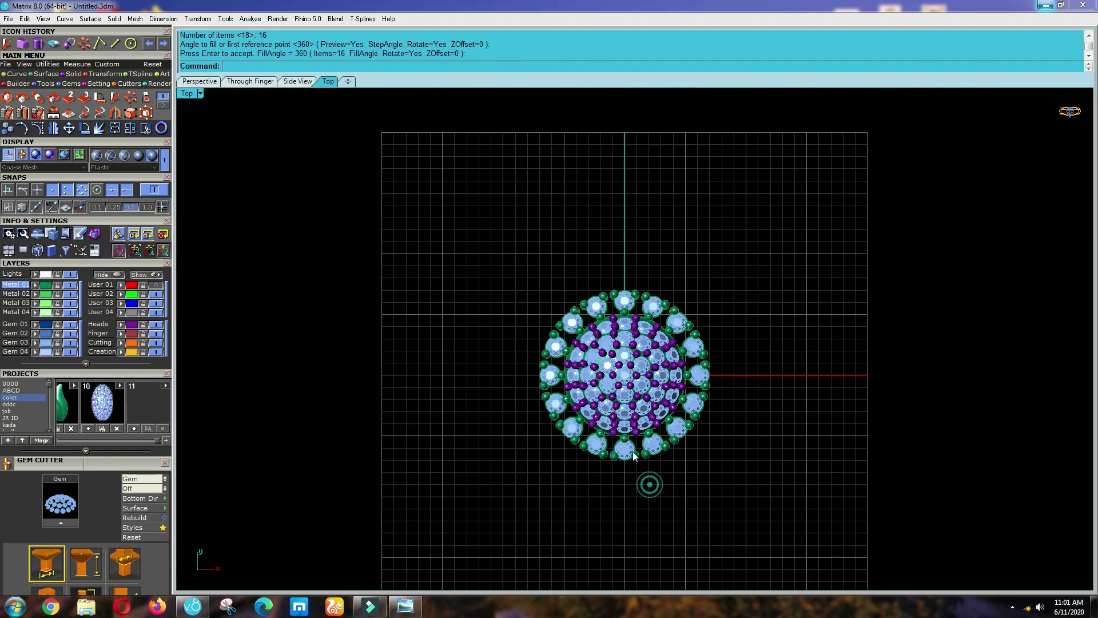
Assign all the purple prongs on the dome to the Metal 01 layer.
{"action": "scroll", "coordinate": [586, 379], "scroll_direction": "up", "scroll_amount": 10}
{"action": "left_click", "coordinate": [600, 322]}
{"action": "scroll", "coordinate": [601, 322], "scroll_direction": "up", "scroll_amount": 2}
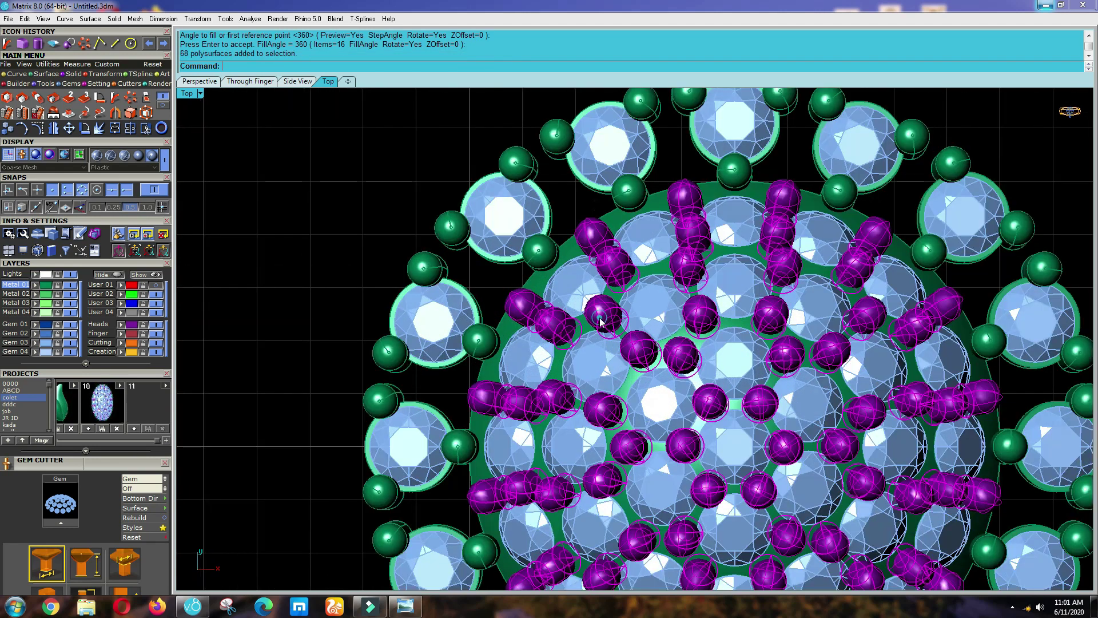
{"action": "left_click", "coordinate": [238, 333]}
Inspect the ring of settings from above and from the underside for how it sits around the dome.
{"action": "scroll", "coordinate": [595, 372], "scroll_direction": "down", "scroll_amount": 4}
{"action": "scroll", "coordinate": [602, 386], "scroll_direction": "up", "scroll_amount": 2}
{"action": "scroll", "coordinate": [595, 389], "scroll_direction": "down", "scroll_amount": 4}
{"action": "key", "text": "ctrl+F1"}
{"action": "key", "text": "ctrl+F2"}
{"action": "scroll", "coordinate": [559, 326], "scroll_direction": "up", "scroll_amount": 4}
{"action": "scroll", "coordinate": [641, 322], "scroll_direction": "up", "scroll_amount": 4}
{"action": "right_click_drag", "start_coordinate": [662, 365], "coordinate": [349, 270], "text": "ctrl+shift"}
{"action": "scroll", "coordinate": [414, 237], "scroll_direction": "up", "scroll_amount": 5}
{"action": "scroll", "coordinate": [533, 313], "scroll_direction": "down", "scroll_amount": 5}
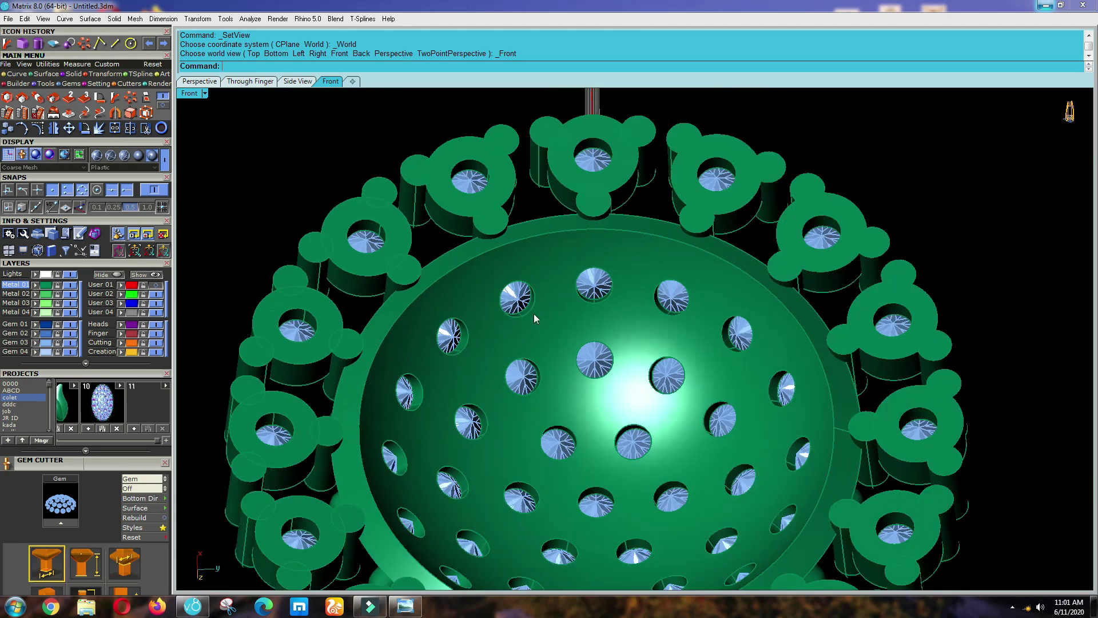
{"action": "key", "text": "ctrl+F1"}
{"action": "scroll", "coordinate": [543, 344], "scroll_direction": "down", "scroll_amount": 5}
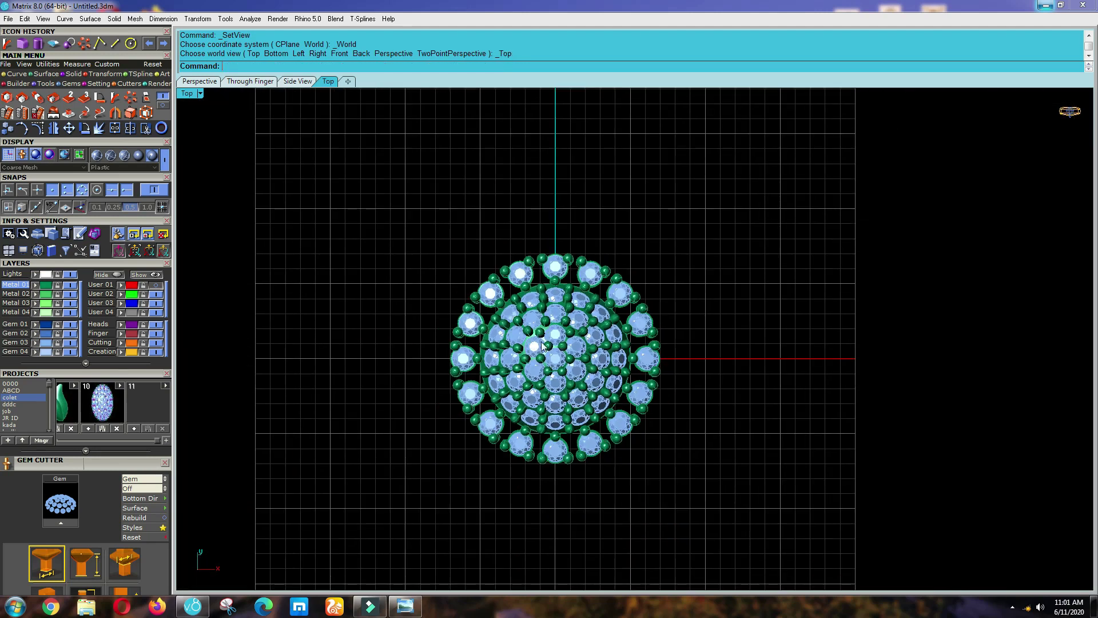
Examine the Capture reference photo in Windows Photo Viewer for the arrangement of the outer settings around the dome.
{"action": "left_click", "coordinate": [405, 608]}
{"action": "scroll", "coordinate": [575, 416], "scroll_direction": "down", "scroll_amount": 3}
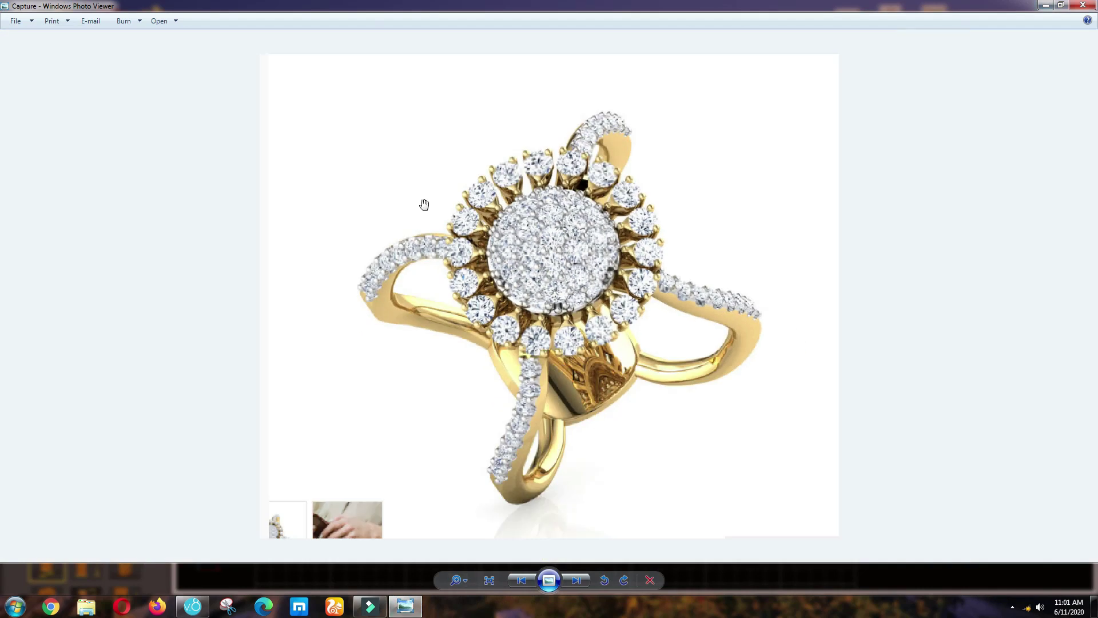
{"action": "scroll", "coordinate": [424, 205], "scroll_direction": "up", "scroll_amount": 2}
{"action": "scroll", "coordinate": [396, 305], "scroll_direction": "up", "scroll_amount": 1}
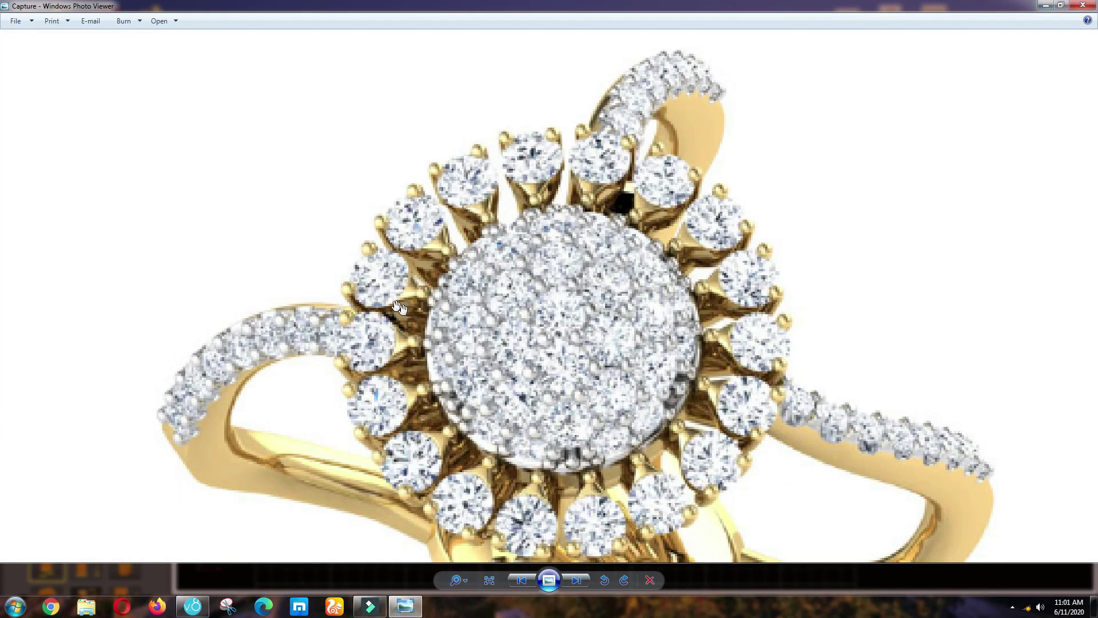
{"action": "left_click", "coordinate": [1046, 6]}
Hide the dome's prongs, its gems and the dome body, leaving the ring of outer settings.
{"action": "scroll", "coordinate": [642, 278], "scroll_direction": "down", "scroll_amount": 2}
{"action": "scroll", "coordinate": [504, 394], "scroll_direction": "up", "scroll_amount": 4}
{"action": "left_click", "coordinate": [595, 386]}
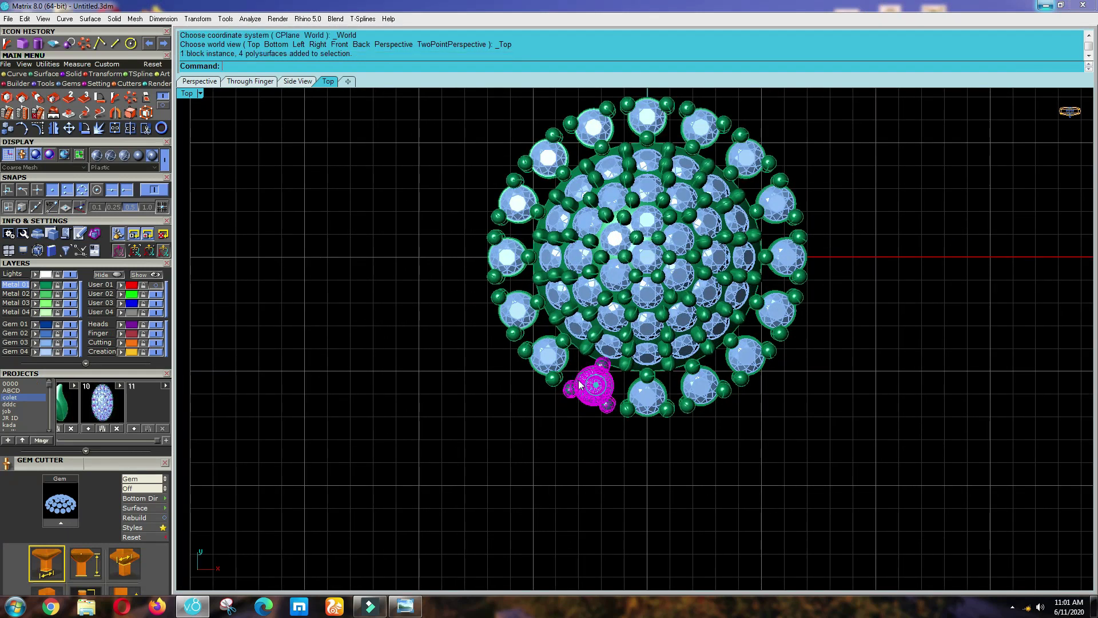
{"action": "left_click", "coordinate": [540, 358]}
{"action": "left_click", "coordinate": [500, 303]}
{"action": "left_click", "coordinate": [632, 309]}
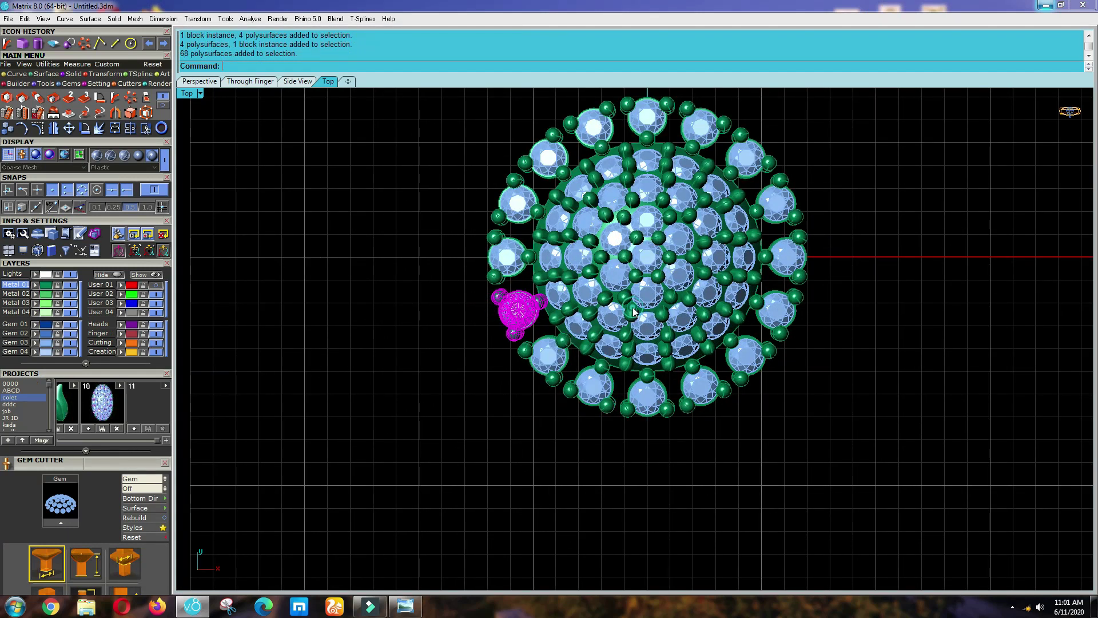
{"action": "key", "text": "ctrl+h"}
{"action": "left_click", "coordinate": [648, 292]}
{"action": "key", "text": "ctrl+h"}
{"action": "left_click", "coordinate": [650, 295]}
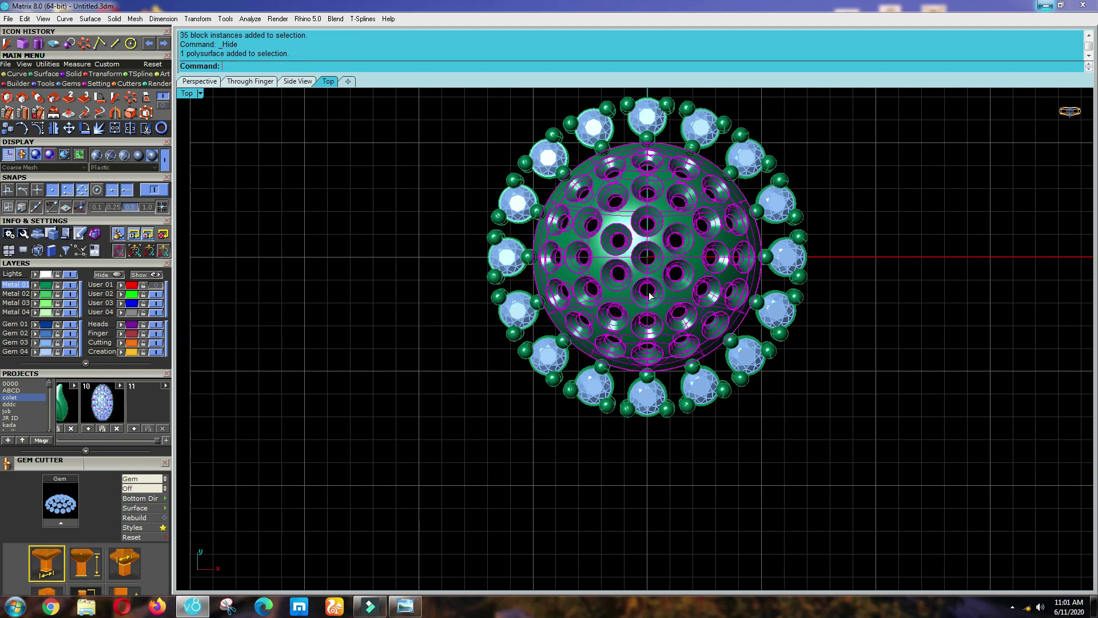
{"action": "key", "text": "ctrl+h"}
Hide every outer setting except the one directly below the centre in the top view, and show the complete dome again.
{"action": "scroll", "coordinate": [635, 389], "scroll_direction": "down", "scroll_amount": 3}
{"action": "key", "text": "ctrl+a"}
{"action": "left_click", "coordinate": [636, 391], "text": "ctrl"}
{"action": "scroll", "coordinate": [636, 391], "scroll_direction": "up", "scroll_amount": 2}
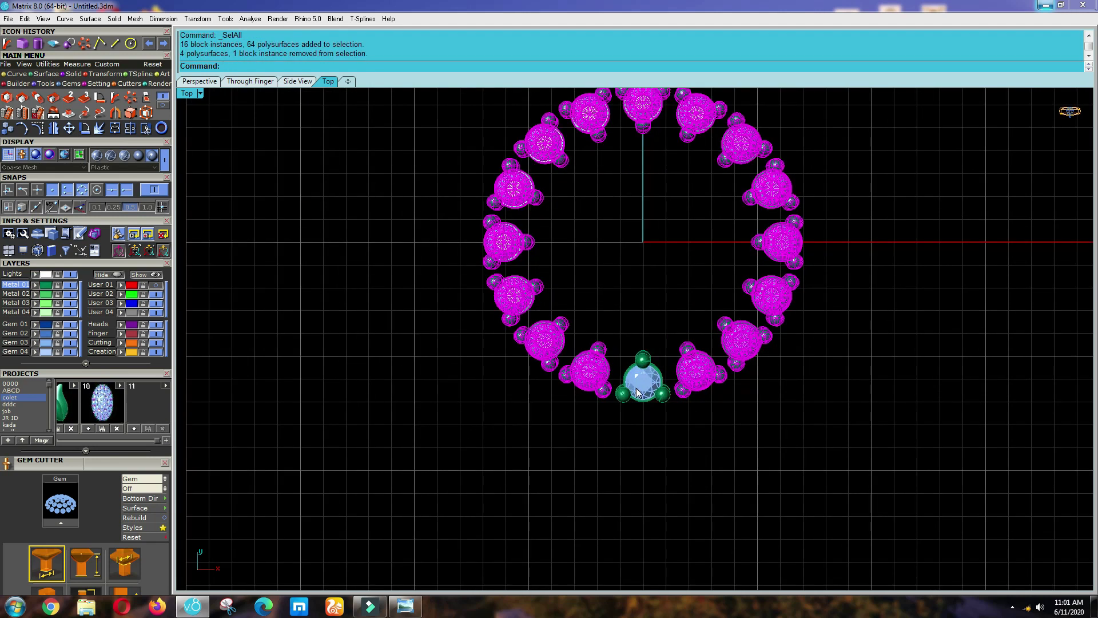
{"action": "key", "text": "ctrl+h"}
{"action": "key", "text": "ctrl+shift+h"}
{"action": "key", "text": "ctrl+a"}
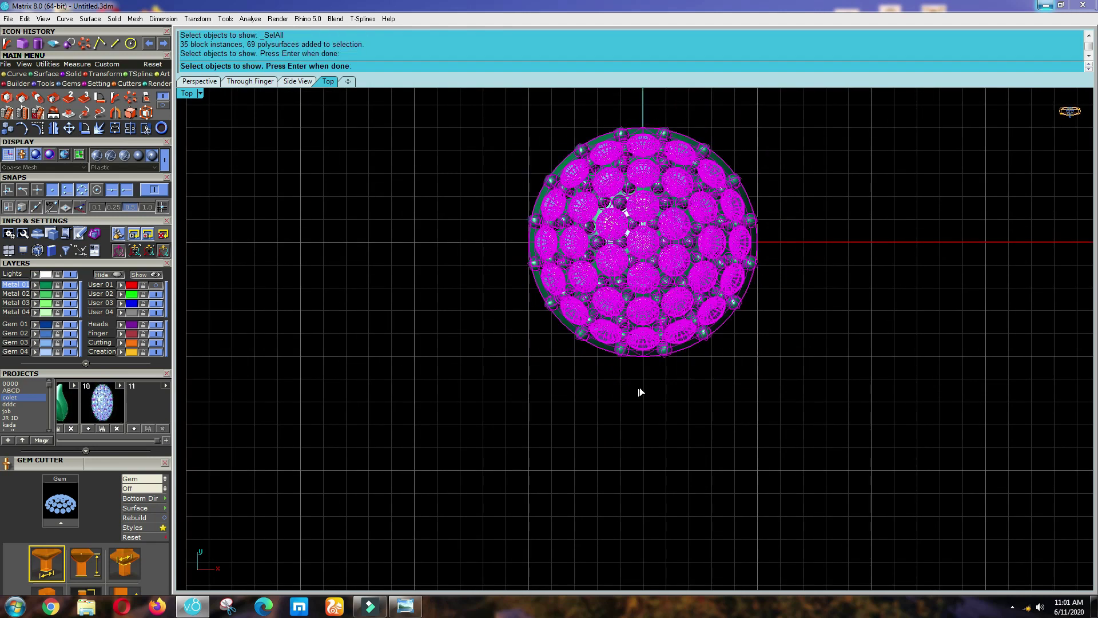
{"action": "scroll", "coordinate": [640, 387], "scroll_direction": "up", "scroll_amount": 2}
With object snaps off, draw an interpolated curve in the right view from the outer prong's base, sweeping down and inward under the dome.
{"action": "key", "text": "ctrl+F3"}
{"action": "scroll", "coordinate": [644, 383], "scroll_direction": "down", "scroll_amount": 2}
{"action": "scroll", "coordinate": [801, 277], "scroll_direction": "up", "scroll_amount": 2}
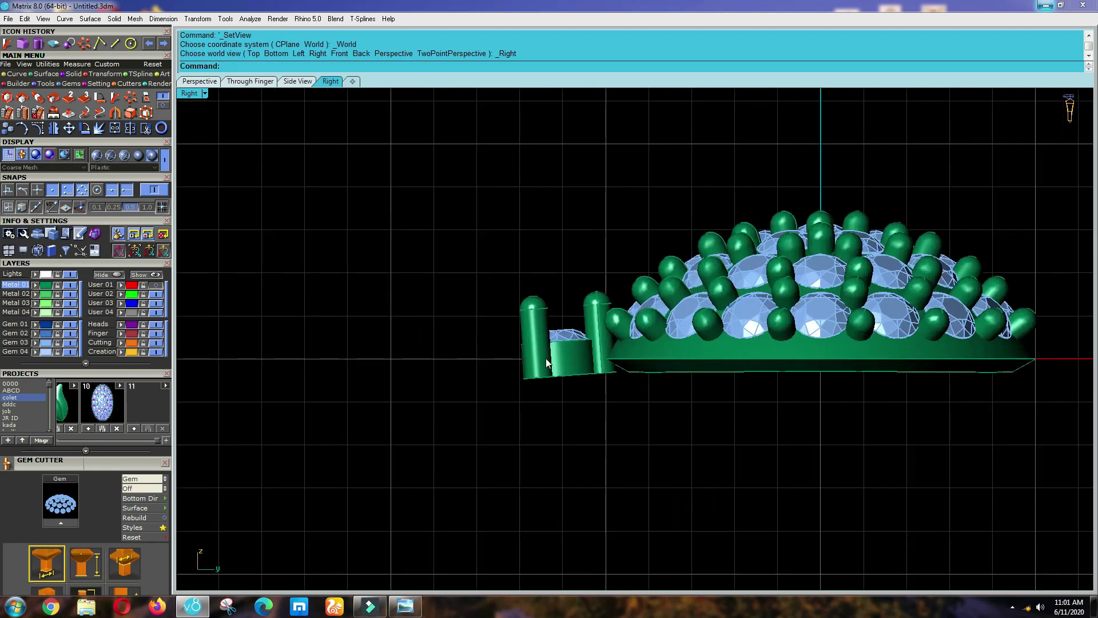
{"action": "right_click_drag", "start_coordinate": [528, 400], "coordinate": [441, 318]}
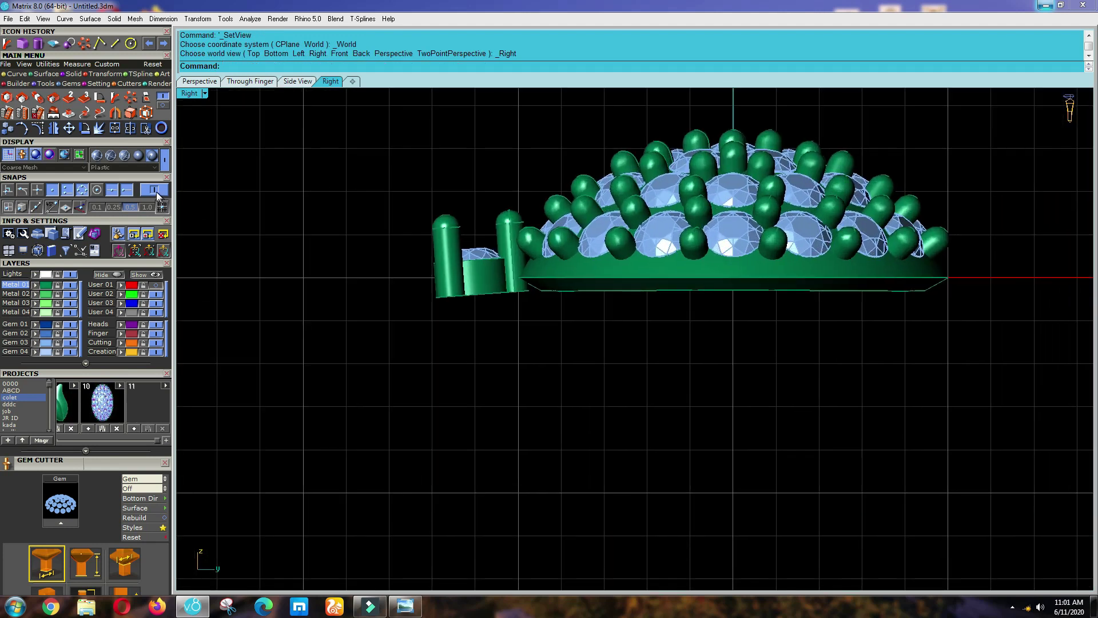
{"action": "left_click", "coordinate": [155, 191]}
{"action": "left_click", "coordinate": [16, 74]}
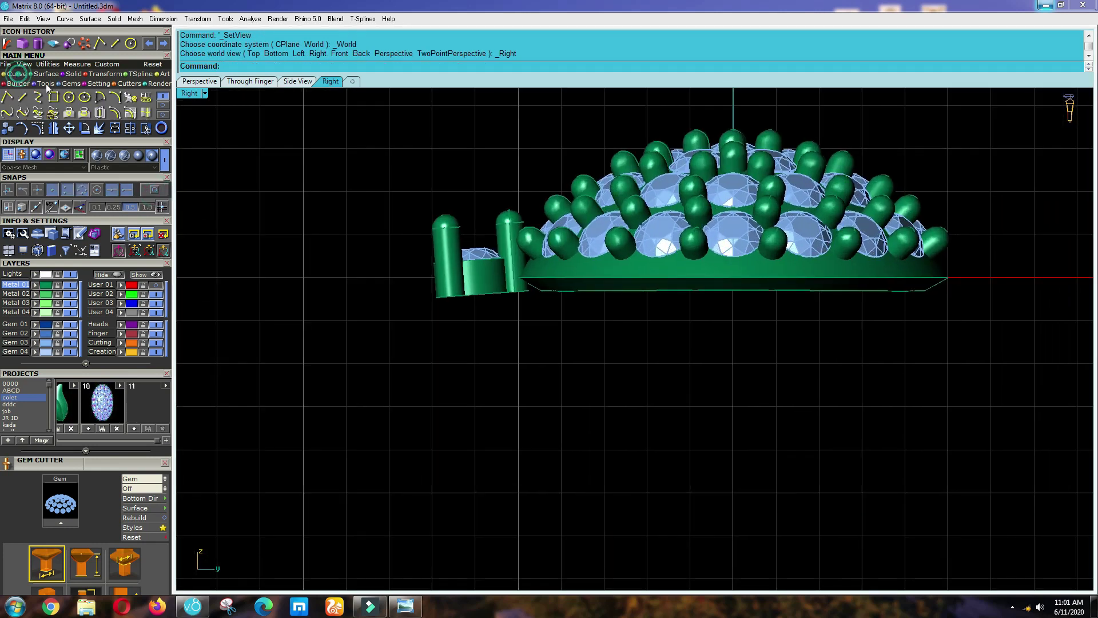
{"action": "left_click", "coordinate": [163, 108]}
{"action": "left_click", "coordinate": [163, 103]}
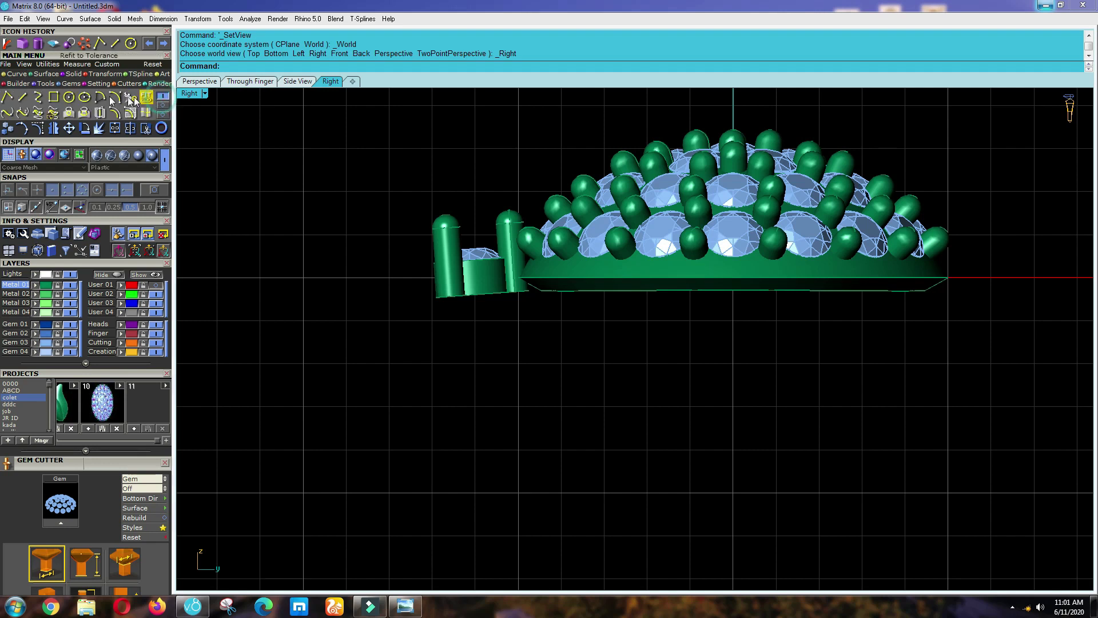
{"action": "left_click", "coordinate": [38, 98]}
{"action": "scroll", "coordinate": [462, 296], "scroll_direction": "up", "scroll_amount": 3}
{"action": "scroll", "coordinate": [430, 292], "scroll_direction": "up", "scroll_amount": 1}
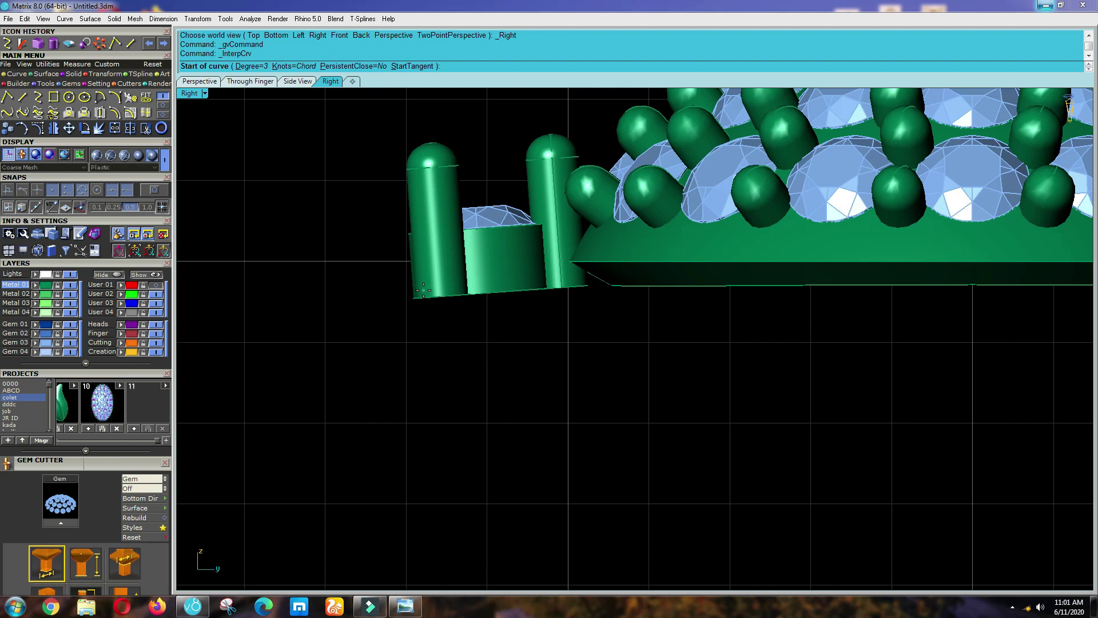
{"action": "left_click", "coordinate": [423, 290]}
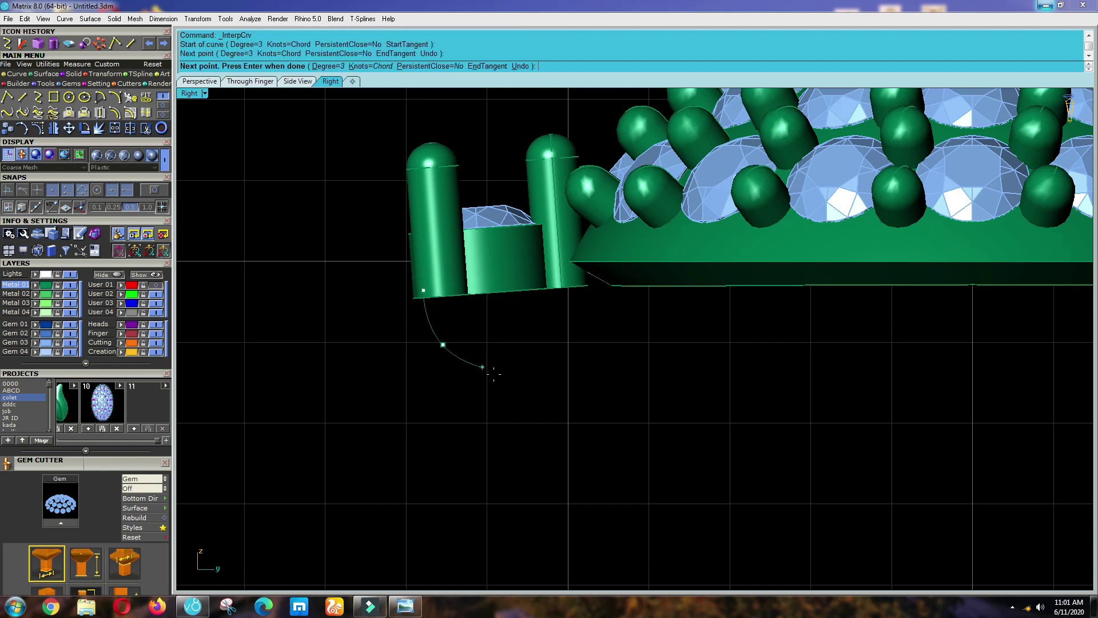
{"action": "left_click", "coordinate": [522, 390]}
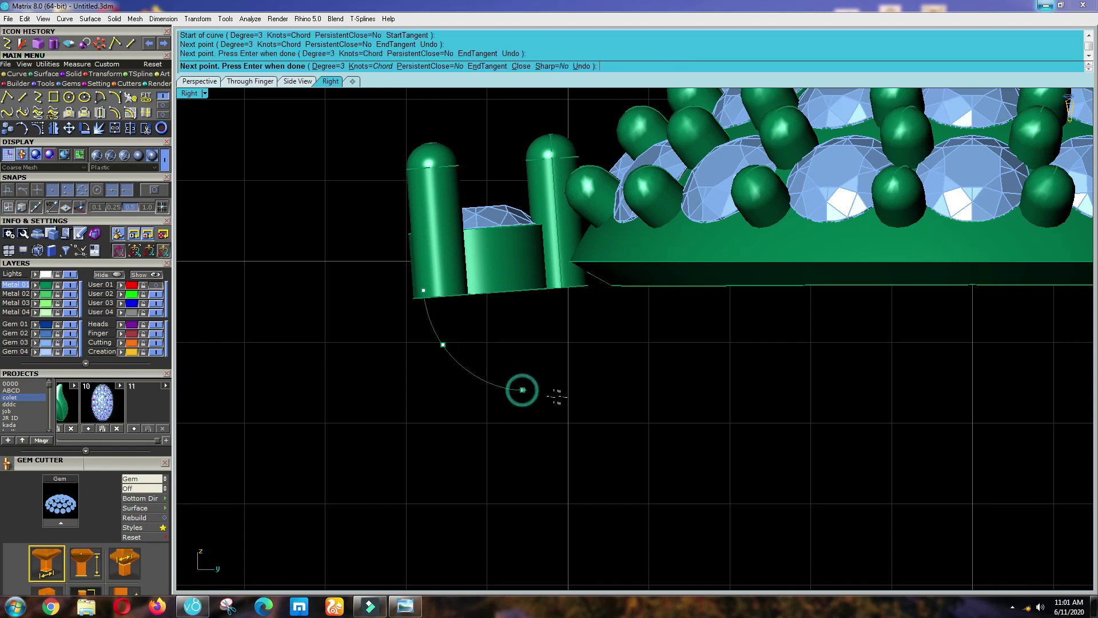
{"action": "left_click", "coordinate": [605, 392]}
{"action": "left_click", "coordinate": [631, 383]}
{"action": "key", "text": "Return"}
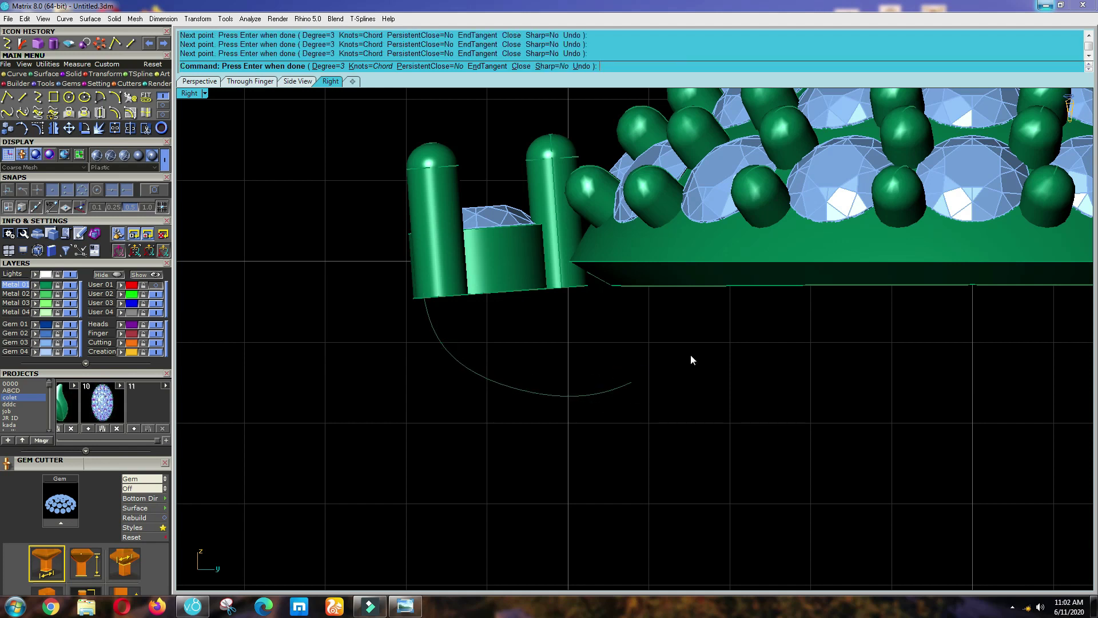
Rebuild the new curve with 5 control points and degree 3.
{"action": "key", "text": "ctrl+F2"}
{"action": "scroll", "coordinate": [691, 360], "scroll_direction": "down", "scroll_amount": 4}
{"action": "scroll", "coordinate": [689, 360], "scroll_direction": "up", "scroll_amount": 2}
{"action": "key", "text": "ctrl+F3"}
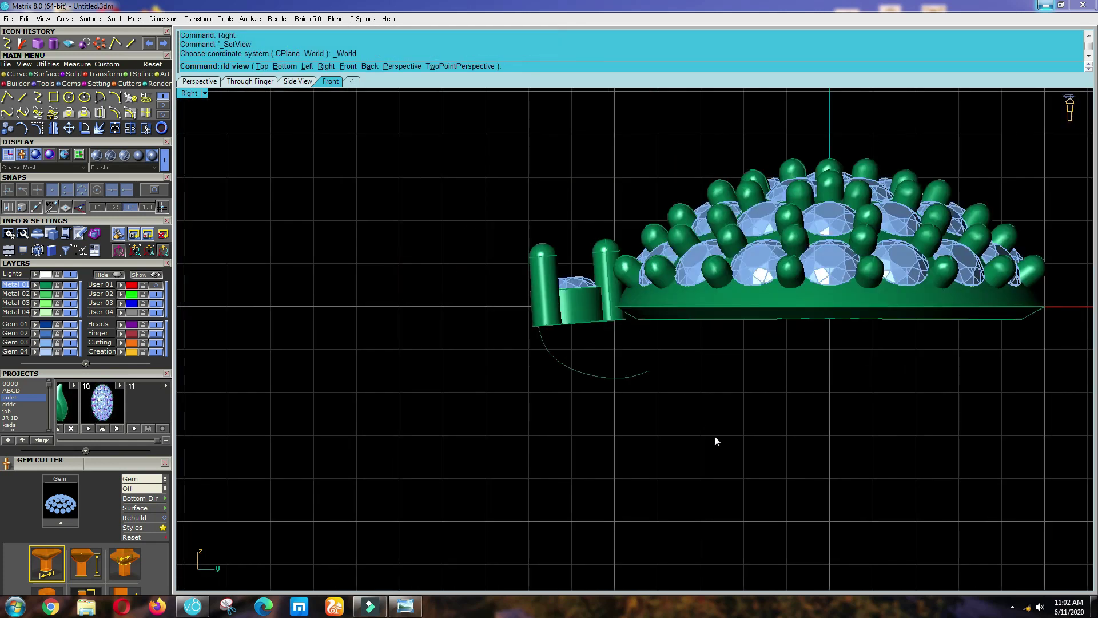
{"action": "left_click_drag", "start_coordinate": [715, 436], "coordinate": [588, 356]}
{"action": "scroll", "coordinate": [589, 356], "scroll_direction": "up", "scroll_amount": 4}
{"action": "type", "text": "re"}
{"action": "key", "text": "Return"}
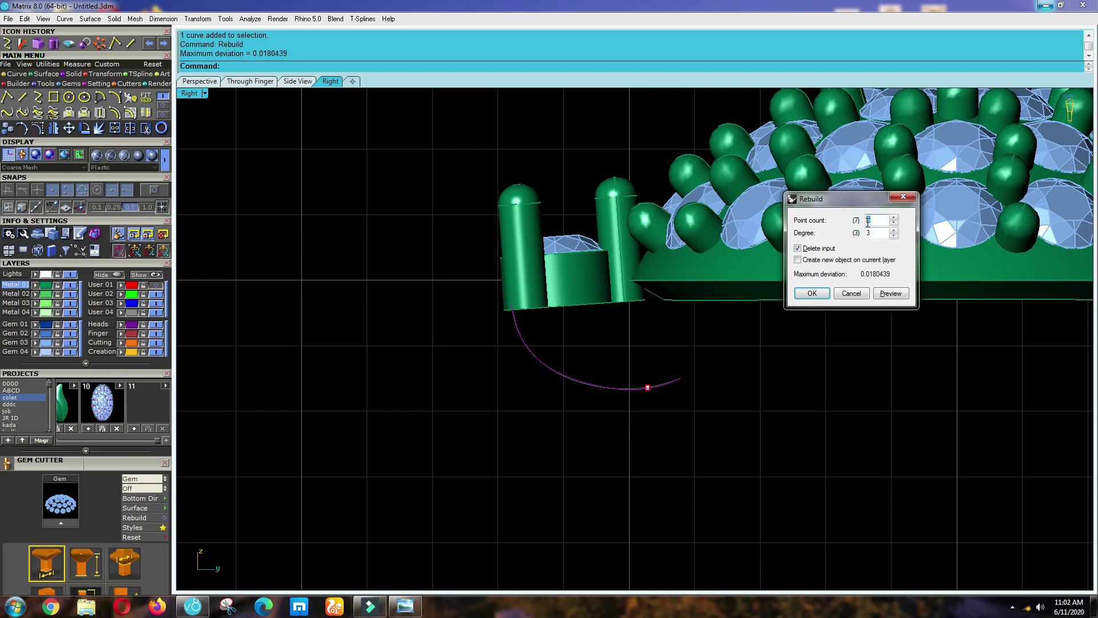
{"action": "type", "text": "5"}
{"action": "key", "text": "Return"}
Show the curve's control points and reshape it by moving the middle point down and the points near the prong slightly inward.
{"action": "key", "text": "F10"}
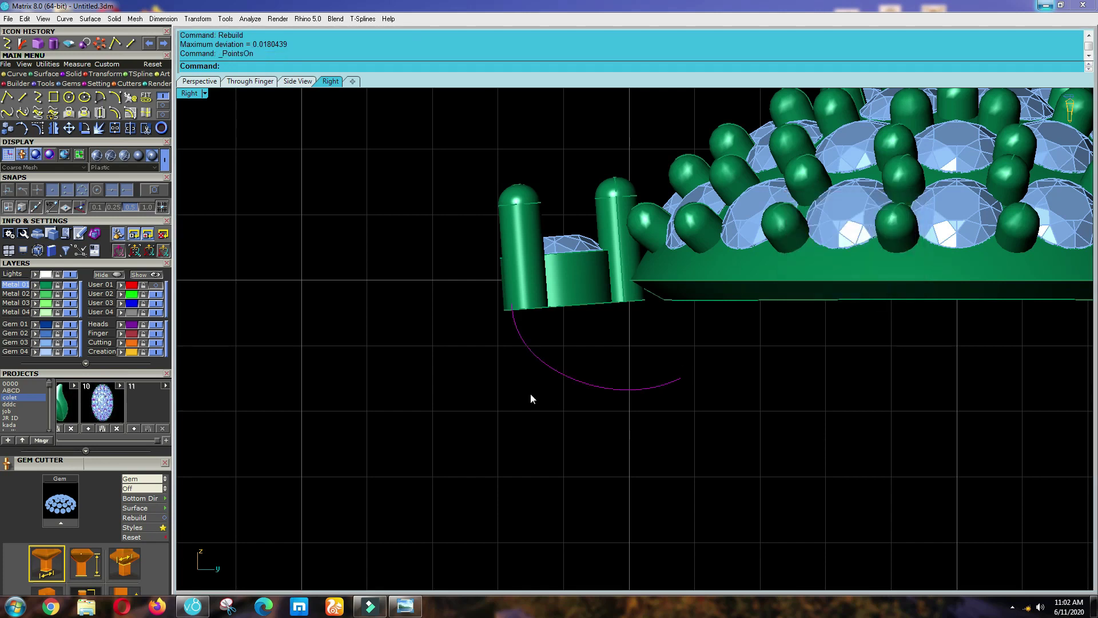
{"action": "scroll", "coordinate": [550, 400], "scroll_direction": "up", "scroll_amount": 3}
{"action": "scroll", "coordinate": [560, 422], "scroll_direction": "up", "scroll_amount": 2}
{"action": "left_click_drag", "start_coordinate": [577, 426], "coordinate": [641, 344]}
{"action": "type", "text": "m"}
{"action": "key", "text": "Return"}
{"action": "left_click", "coordinate": [681, 313]}
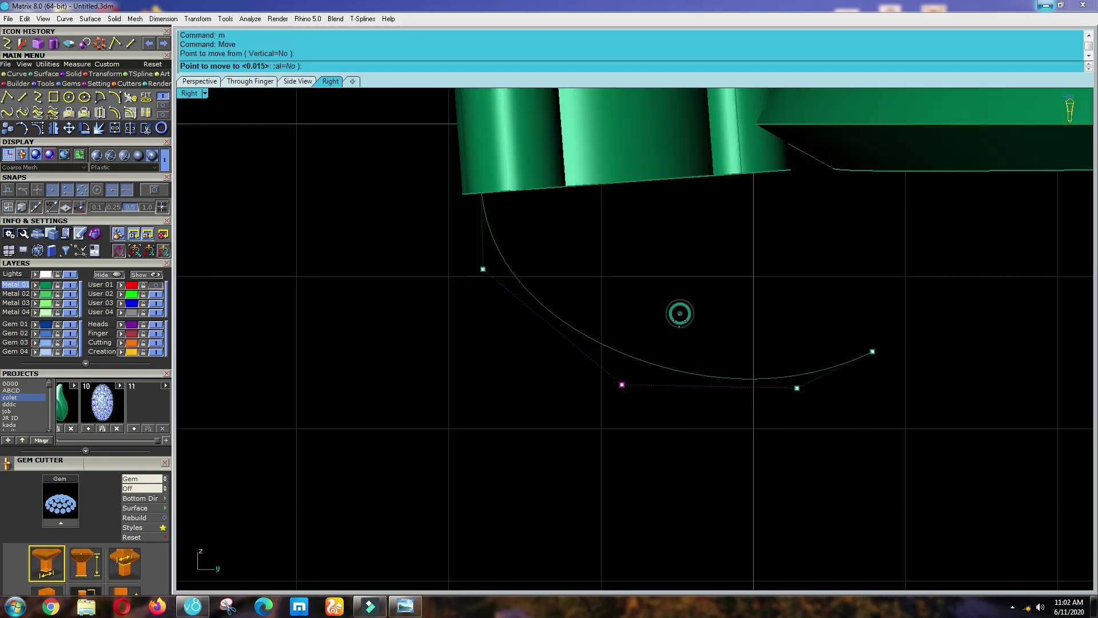
{"action": "left_click", "coordinate": [676, 334]}
{"action": "left_click_drag", "start_coordinate": [369, 163], "coordinate": [571, 263]}
{"action": "key", "text": "Return"}
{"action": "left_click", "coordinate": [570, 257]}
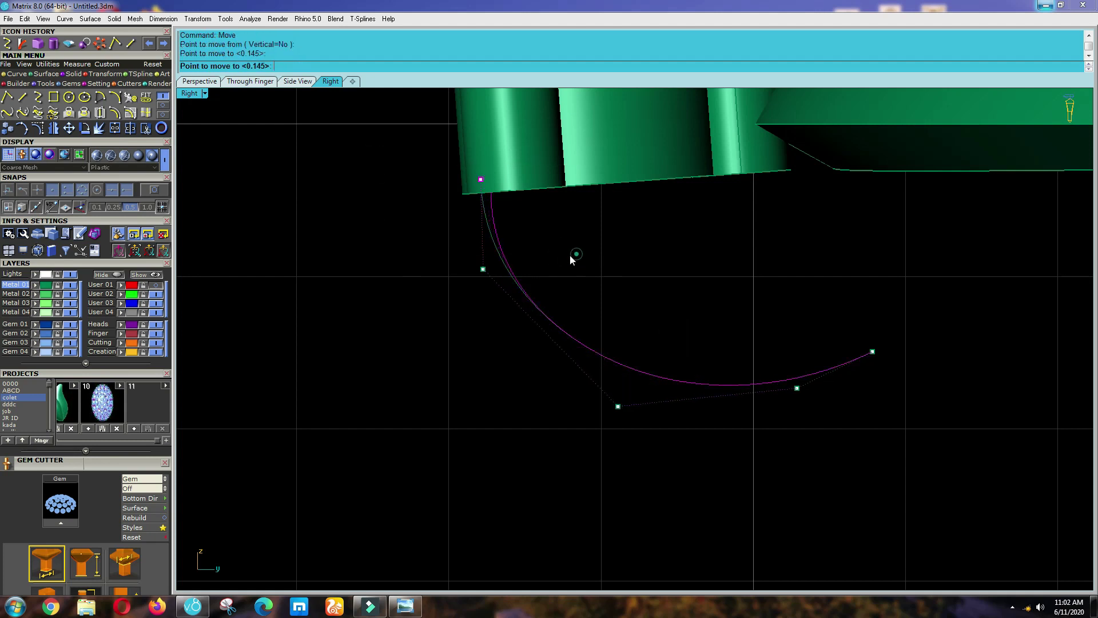
{"action": "left_click", "coordinate": [600, 307]}
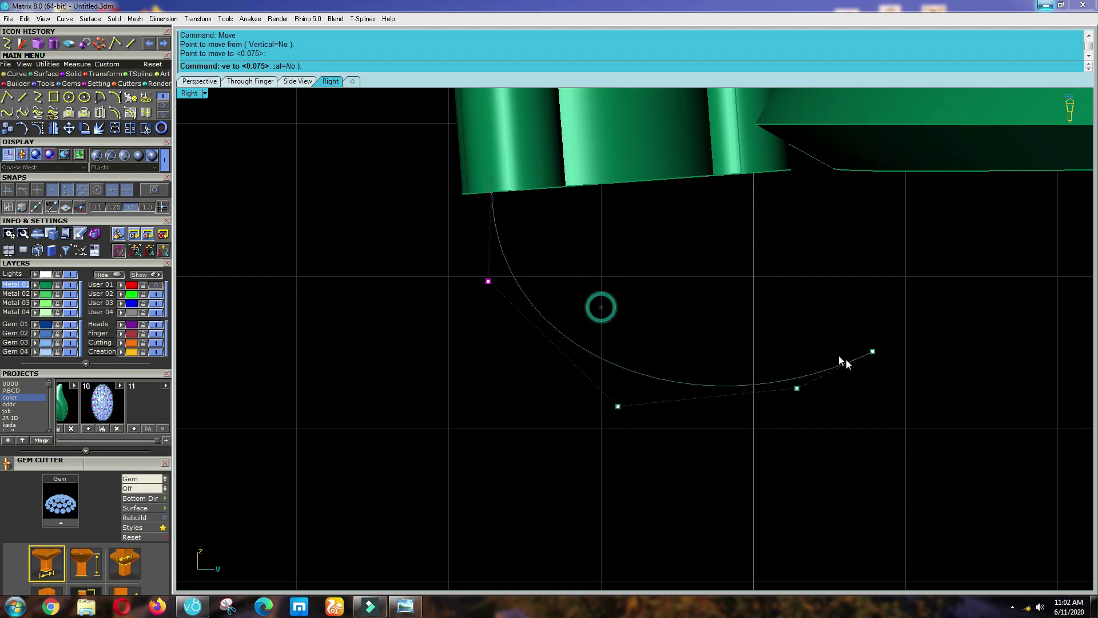
Move the support curve's inner end control point and the control point beside it slightly down.
{"action": "left_click_drag", "start_coordinate": [833, 333], "coordinate": [927, 399]}
{"action": "key", "text": "Return"}
{"action": "left_click", "coordinate": [927, 399]}
{"action": "left_click", "coordinate": [932, 407]}
{"action": "left_click_drag", "start_coordinate": [765, 348], "coordinate": [850, 448]}
{"action": "key", "text": "Return"}
{"action": "left_click", "coordinate": [847, 444]}
{"action": "left_click", "coordinate": [846, 444]}
{"action": "left_click", "coordinate": [851, 461]}
Move the curve's middle control point slightly down and outward, and finish point editing.
{"action": "scroll", "coordinate": [659, 410], "scroll_direction": "down", "scroll_amount": 6}
{"action": "left_click_drag", "start_coordinate": [626, 361], "coordinate": [657, 433]}
{"action": "scroll", "coordinate": [657, 432], "scroll_direction": "up", "scroll_amount": 4}
{"action": "key", "text": "Return"}
{"action": "left_click", "coordinate": [657, 432]}
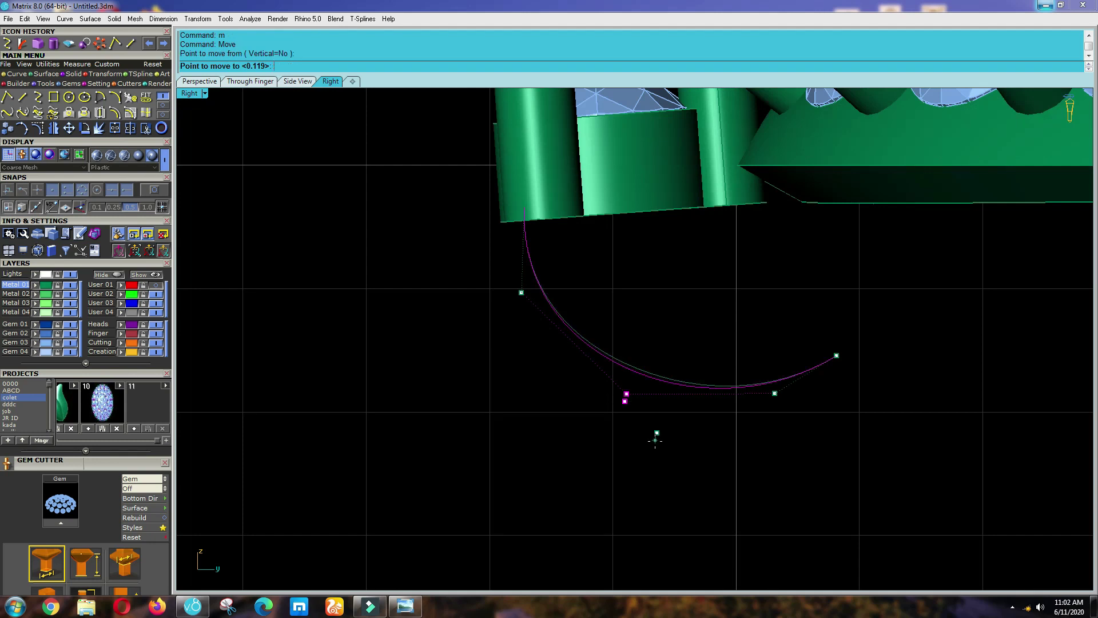
{"action": "left_click", "coordinate": [654, 443]}
{"action": "scroll", "coordinate": [652, 443], "scroll_direction": "down", "scroll_amount": 3}
{"action": "key", "text": "Escape"}
Show the curve's control points again and delete the one next to the inner end.
{"action": "left_click_drag", "start_coordinate": [699, 471], "coordinate": [616, 378]}
{"action": "scroll", "coordinate": [708, 400], "scroll_direction": "up", "scroll_amount": 4}
{"action": "key", "text": "F10"}
{"action": "scroll", "coordinate": [703, 401], "scroll_direction": "up", "scroll_amount": 4}
{"action": "left_click", "coordinate": [701, 443]}
{"action": "key", "text": "Delete"}
Move the curve's inner end point slightly inward and down, and lower the remaining middle control point.
{"action": "scroll", "coordinate": [723, 388], "scroll_direction": "down", "scroll_amount": 2}
{"action": "left_click_drag", "start_coordinate": [722, 386], "coordinate": [800, 449]}
{"action": "type", "text": "m"}
{"action": "key", "text": "Return"}
{"action": "left_click", "coordinate": [799, 437]}
{"action": "left_click", "coordinate": [813, 450]}
{"action": "left_click", "coordinate": [591, 461]}
{"action": "type", "text": "m"}
{"action": "key", "text": "Return"}
{"action": "left_click", "coordinate": [661, 390]}
{"action": "left_click", "coordinate": [668, 413]}
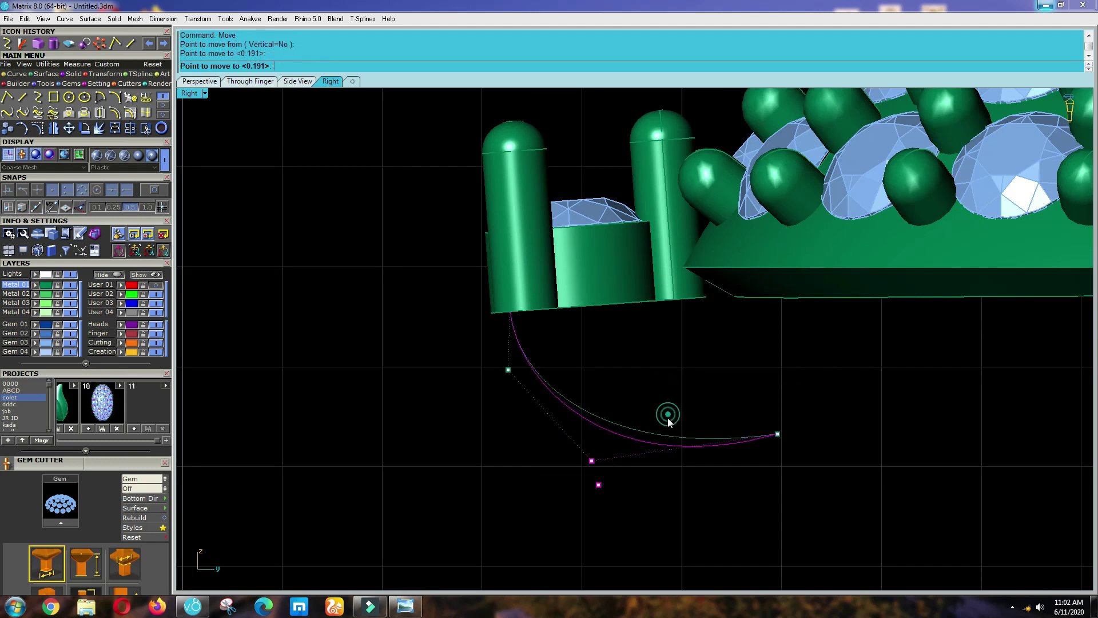
Move the control point below the outer prong slightly straight down, and hide the control points.
{"action": "left_click_drag", "start_coordinate": [458, 350], "coordinate": [519, 395]}
{"action": "type", "text": "m"}
{"action": "key", "text": "Return"}
{"action": "left_click", "coordinate": [494, 429]}
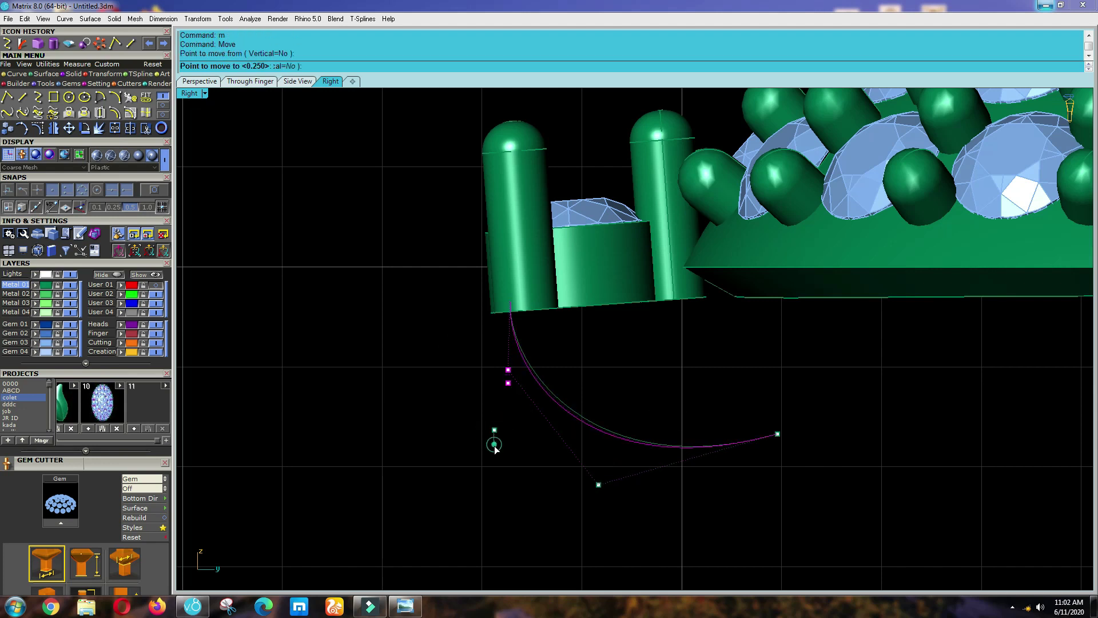
{"action": "left_click", "coordinate": [494, 445]}
{"action": "scroll", "coordinate": [599, 475], "scroll_direction": "down", "scroll_amount": 2}
{"action": "key", "text": "Escape"}
{"action": "key", "text": "Escape"}
Pipe the support curve with round caps and a diameter of 0.7.
{"action": "left_click_drag", "start_coordinate": [638, 493], "coordinate": [599, 413]}
{"action": "scroll", "coordinate": [600, 413], "scroll_direction": "down", "scroll_amount": 2}
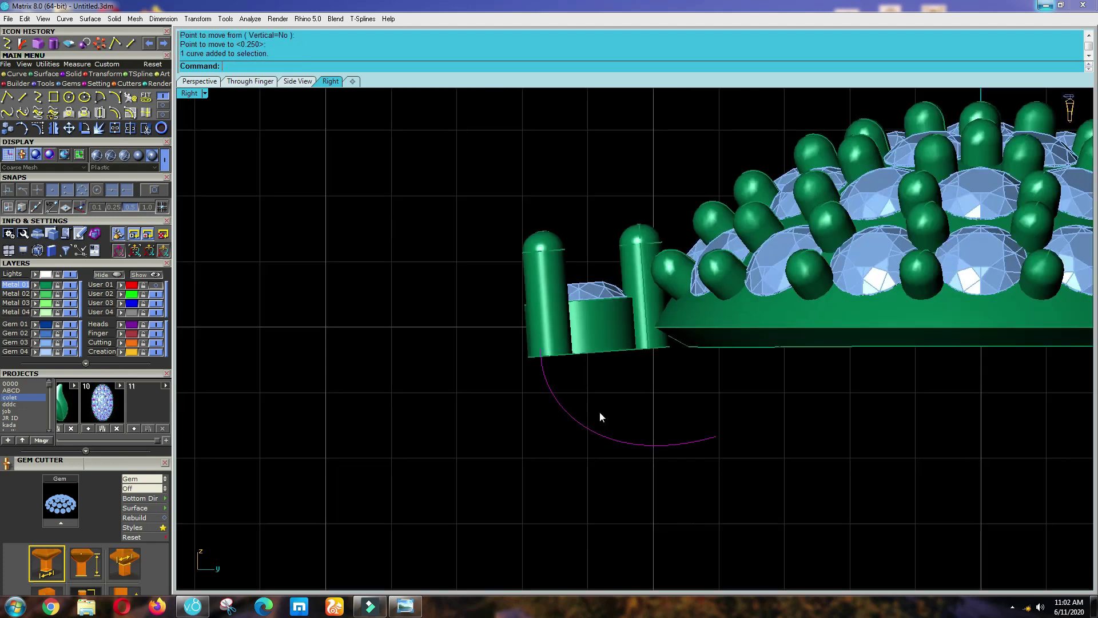
{"action": "scroll", "coordinate": [599, 412], "scroll_direction": "down", "scroll_amount": 1}
{"action": "left_click", "coordinate": [70, 74]}
{"action": "left_click", "coordinate": [162, 104]}
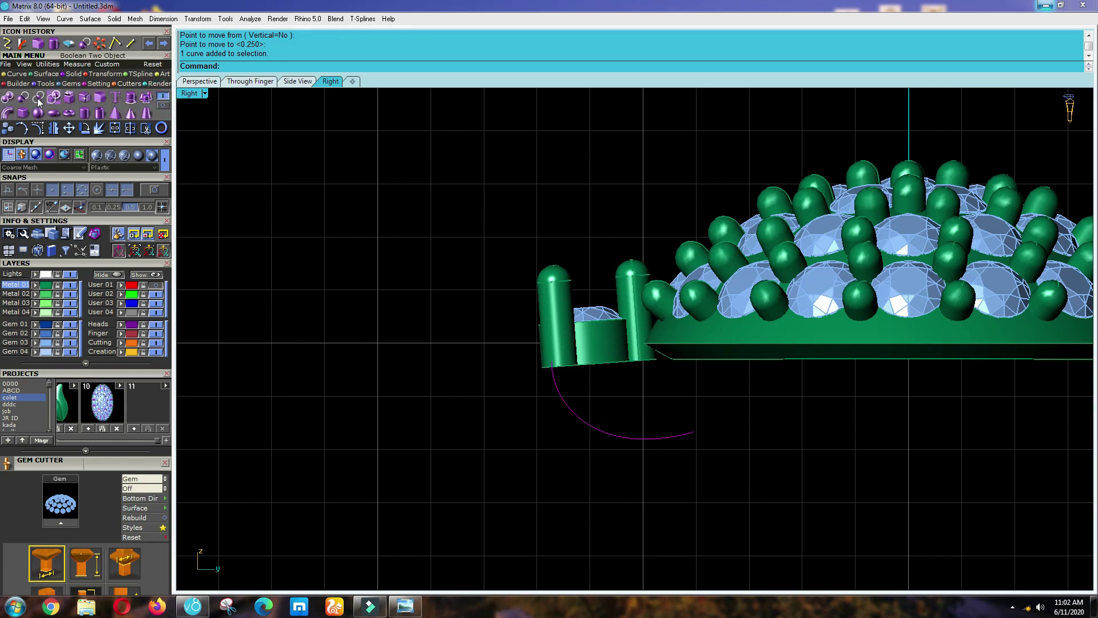
{"action": "left_click", "coordinate": [8, 113]}
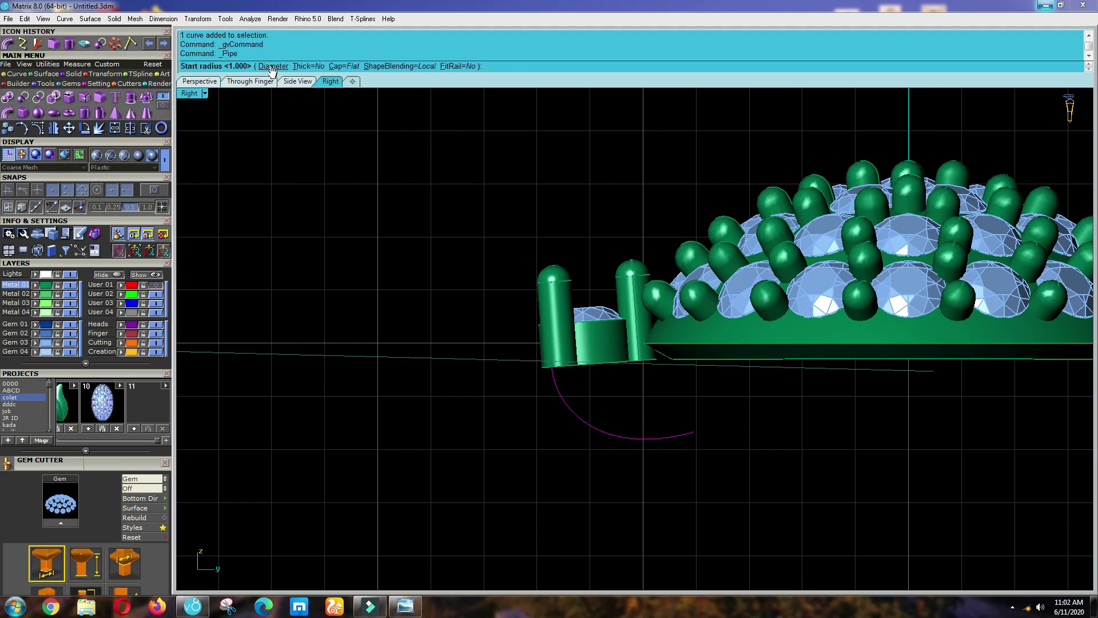
{"action": "left_click", "coordinate": [271, 67]}
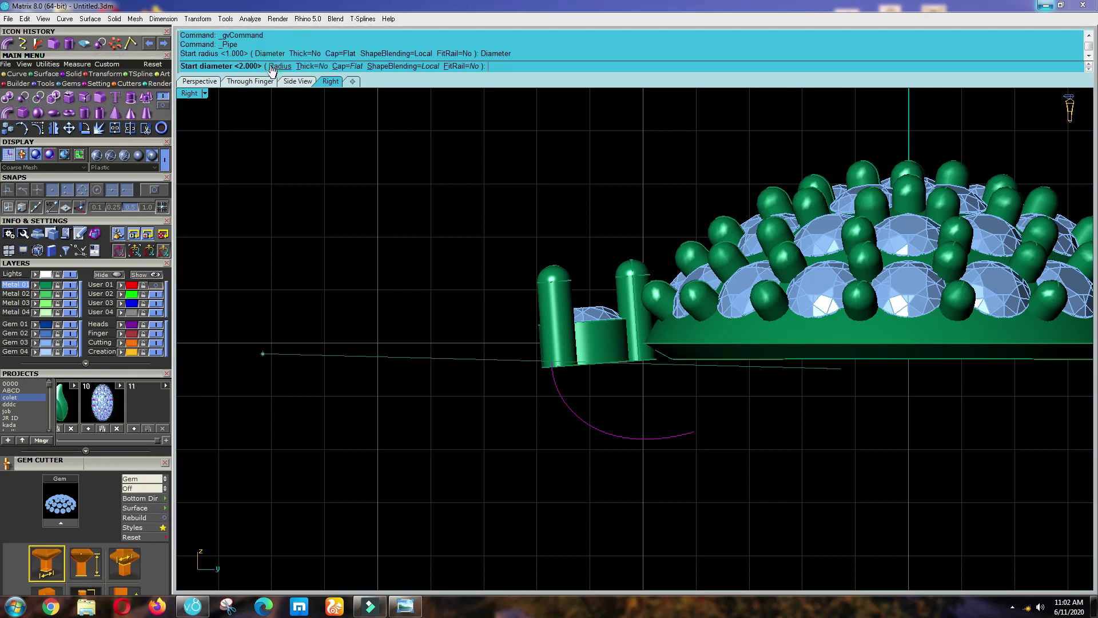
{"action": "left_click", "coordinate": [339, 67]}
{"action": "left_click", "coordinate": [274, 66]}
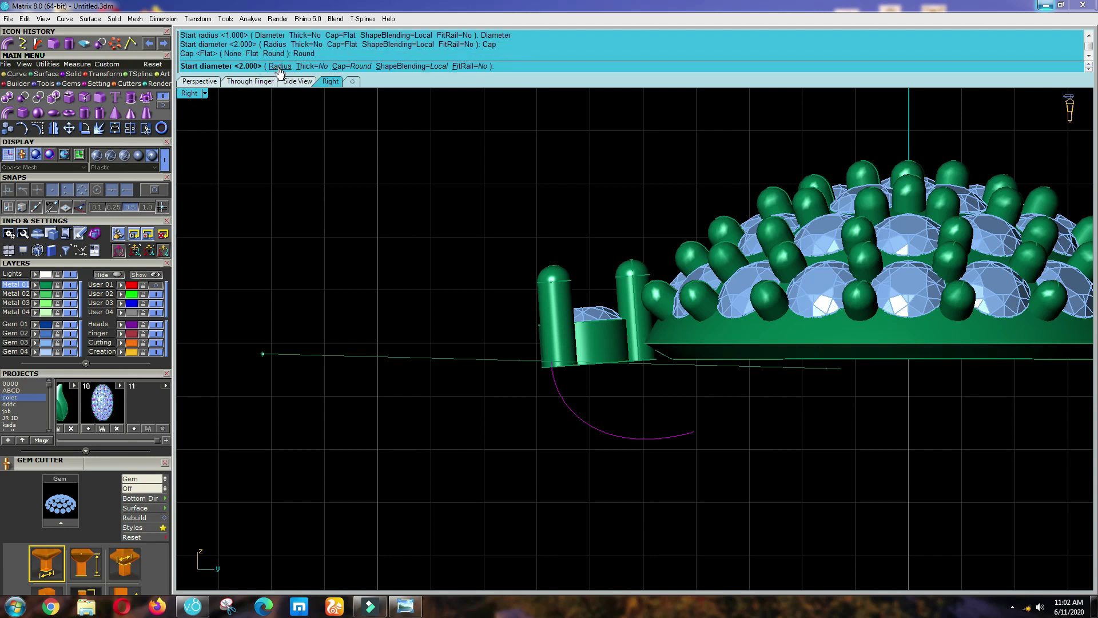
{"action": "left_click", "coordinate": [280, 67]}
{"action": "left_click", "coordinate": [275, 67]}
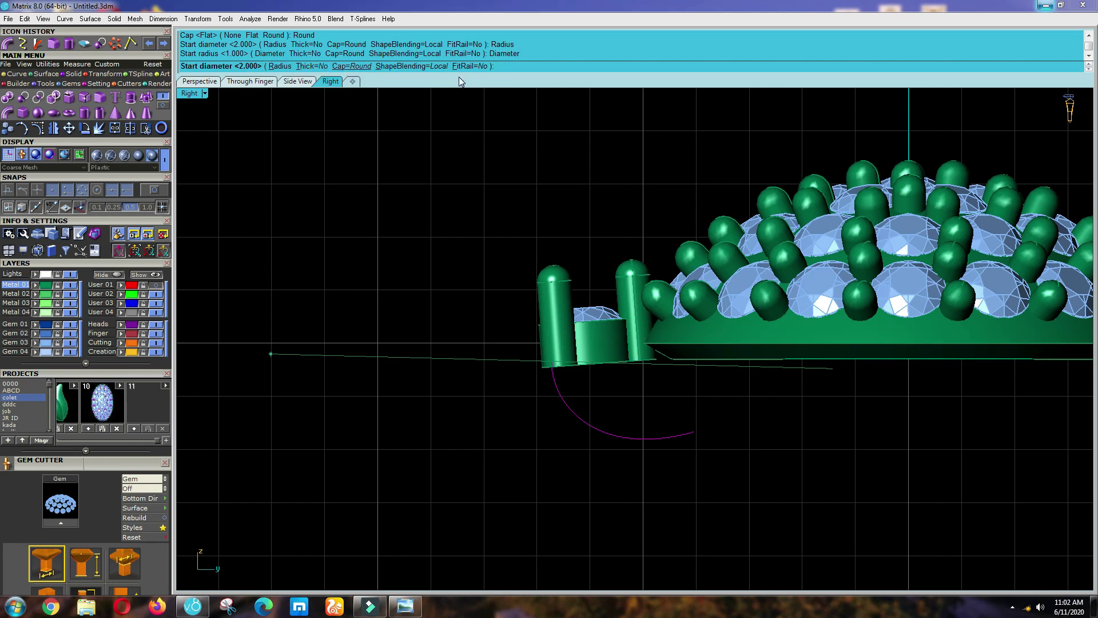
{"action": "key", "text": "Return"}
{"action": "key", "text": "Return"}
{"action": "key", "text": "Return"}
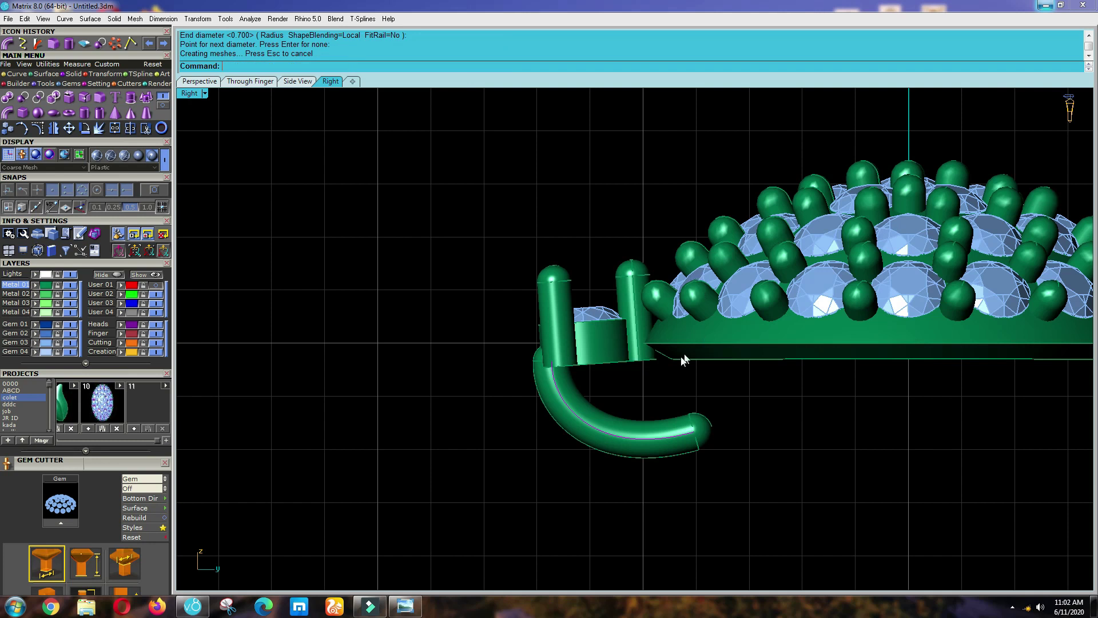
Delete the pipe's centre curve and check the support in the front view.
{"action": "key", "text": "ctrl+F2"}
{"action": "scroll", "coordinate": [669, 364], "scroll_direction": "down", "scroll_amount": 4}
{"action": "scroll", "coordinate": [665, 387], "scroll_direction": "up", "scroll_amount": 4}
{"action": "key", "text": "Delete"}
{"action": "scroll", "coordinate": [659, 393], "scroll_direction": "up", "scroll_amount": 2}
{"action": "scroll", "coordinate": [659, 393], "scroll_direction": "up", "scroll_amount": 2}
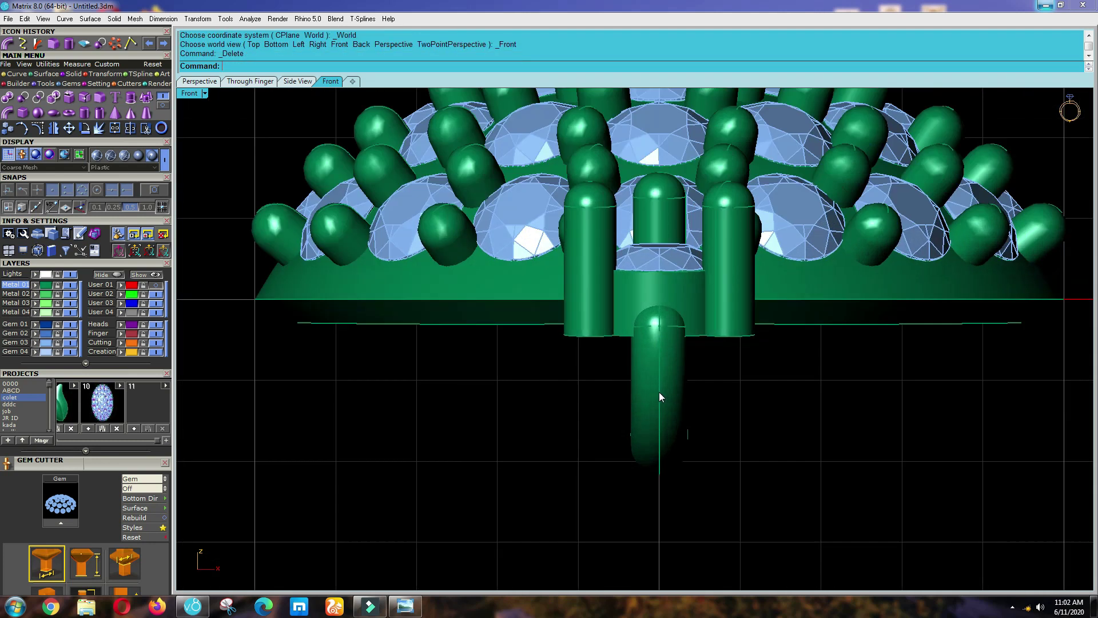
Move the piped support slightly inward and down in the right view, and check it from below.
{"action": "key", "text": "ctrl+F3"}
{"action": "scroll", "coordinate": [563, 391], "scroll_direction": "up", "scroll_amount": 2}
{"action": "left_click", "coordinate": [550, 389]}
{"action": "scroll", "coordinate": [480, 347], "scroll_direction": "up", "scroll_amount": 4}
{"action": "type", "text": "m"}
{"action": "key", "text": "Return"}
{"action": "left_click", "coordinate": [473, 347]}
{"action": "left_click", "coordinate": [491, 350]}
{"action": "left_click", "coordinate": [495, 364]}
{"action": "right_click_drag", "start_coordinate": [531, 392], "coordinate": [550, 338], "text": "ctrl+shift"}
{"action": "scroll", "coordinate": [551, 341], "scroll_direction": "down", "scroll_amount": 6}
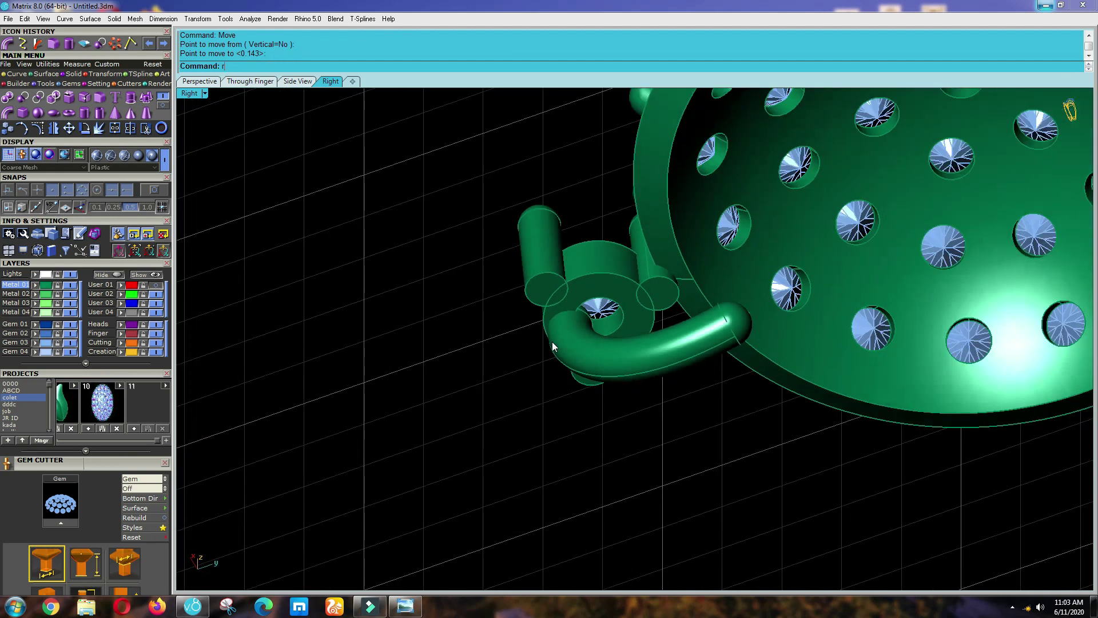
{"action": "type", "text": "r"}
{"action": "key", "text": "Return"}
{"action": "scroll", "coordinate": [551, 342], "scroll_direction": "down", "scroll_amount": 1}
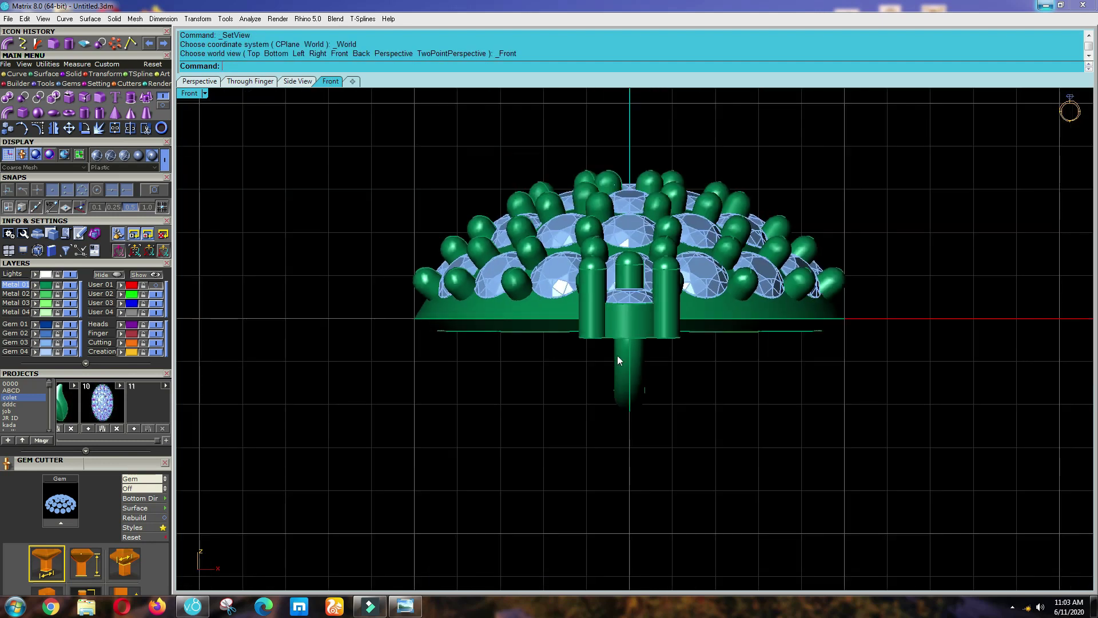
Move the piped support a little again in the right view so its upper end meets the setting's base.
{"action": "scroll", "coordinate": [623, 358], "scroll_direction": "up", "scroll_amount": 3}
{"action": "scroll", "coordinate": [627, 359], "scroll_direction": "up", "scroll_amount": 2}
{"action": "left_click", "coordinate": [584, 359]}
{"action": "type", "text": "m"}
{"action": "key", "text": "Return"}
{"action": "scroll", "coordinate": [658, 343], "scroll_direction": "up", "scroll_amount": 3}
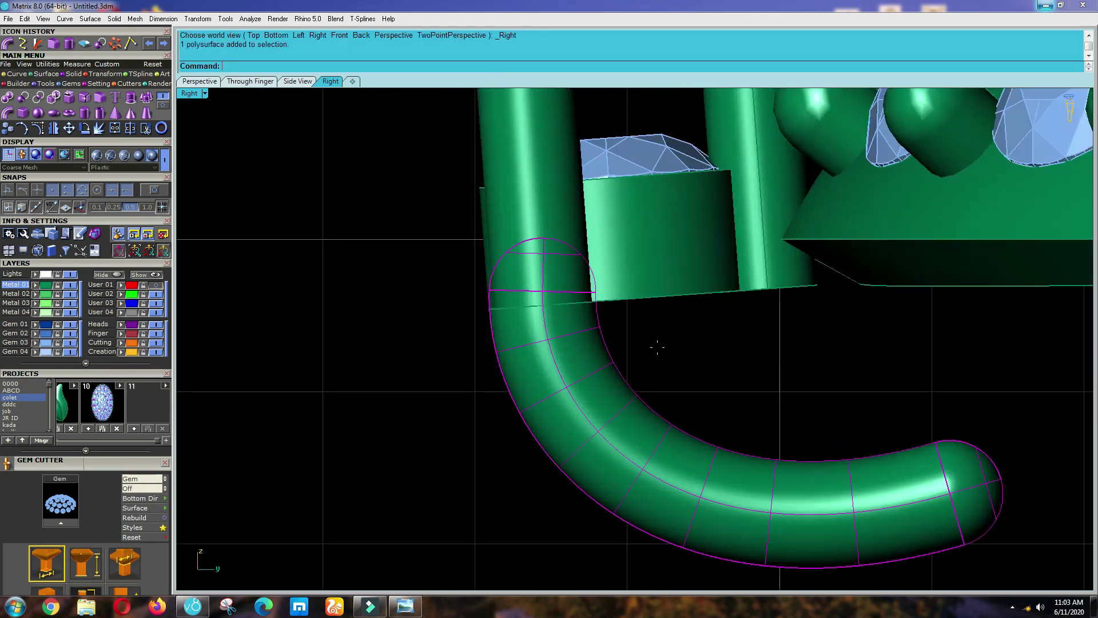
{"action": "left_click", "coordinate": [658, 349]}
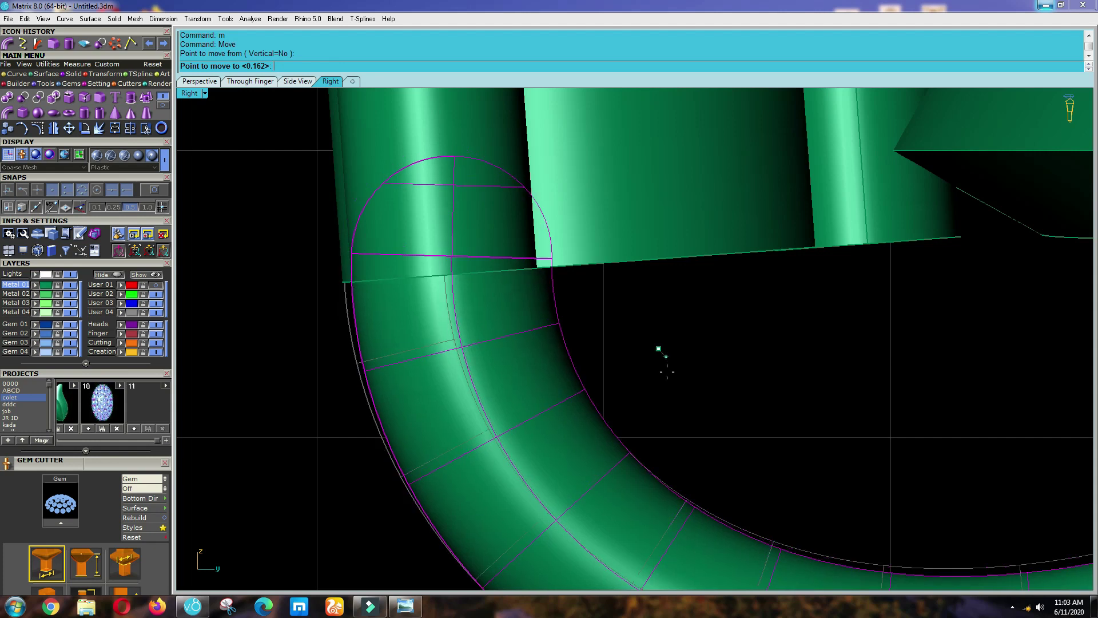
{"action": "left_click", "coordinate": [658, 403]}
{"action": "left_click", "coordinate": [657, 402]}
Inspect the support joint from below and fine-tune the pipe's position under the setting.
{"action": "right_click_drag", "start_coordinate": [658, 402], "coordinate": [602, 327], "text": "ctrl+shift"}
{"action": "key", "text": "F7"}
{"action": "left_click", "coordinate": [514, 317]}
{"action": "scroll", "coordinate": [583, 330], "scroll_direction": "up", "scroll_amount": 2}
{"action": "type", "text": "m"}
{"action": "key", "text": "Return"}
{"action": "left_click", "coordinate": [587, 329]}
{"action": "left_click", "coordinate": [588, 331]}
{"action": "left_click", "coordinate": [588, 331]}
{"action": "right_click_drag", "start_coordinate": [589, 331], "coordinate": [572, 301], "text": "ctrl+shift"}
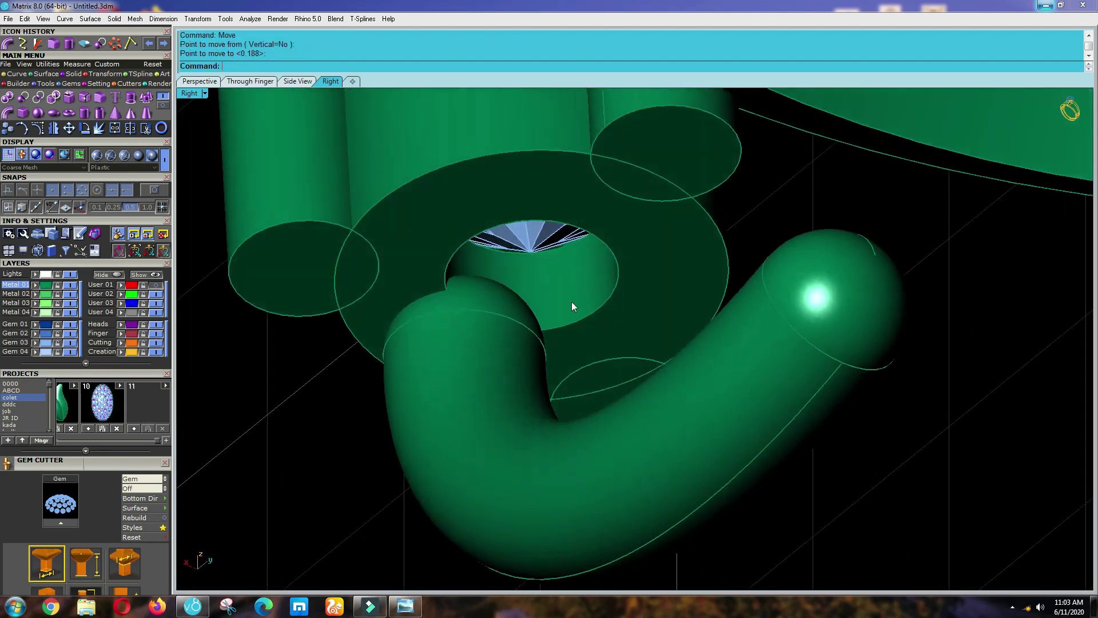
Group the outer setting with its piped support and polar-array the group around the dome's centre in the top view.
{"action": "key", "text": "ctrl+F1"}
{"action": "scroll", "coordinate": [609, 342], "scroll_direction": "down", "scroll_amount": 1}
{"action": "key", "text": "ctrl+F2"}
{"action": "scroll", "coordinate": [620, 361], "scroll_direction": "down", "scroll_amount": 4}
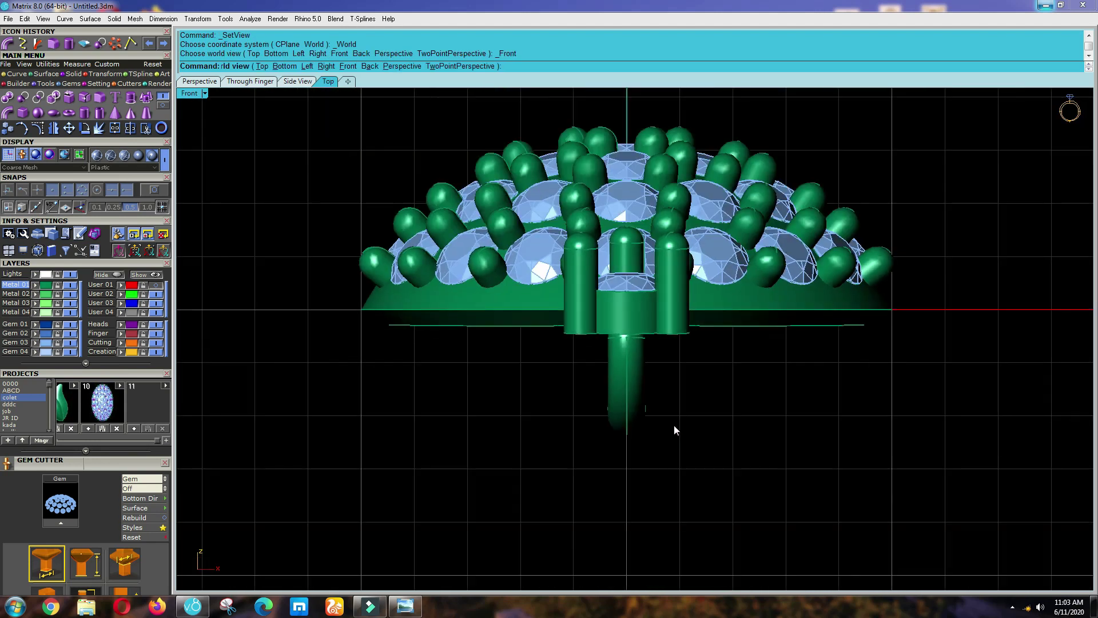
{"action": "scroll", "coordinate": [675, 427], "scroll_direction": "up", "scroll_amount": 4}
{"action": "left_click", "coordinate": [595, 288]}
{"action": "left_click", "coordinate": [582, 270], "text": "shift"}
{"action": "scroll", "coordinate": [583, 276], "scroll_direction": "down", "scroll_amount": 4}
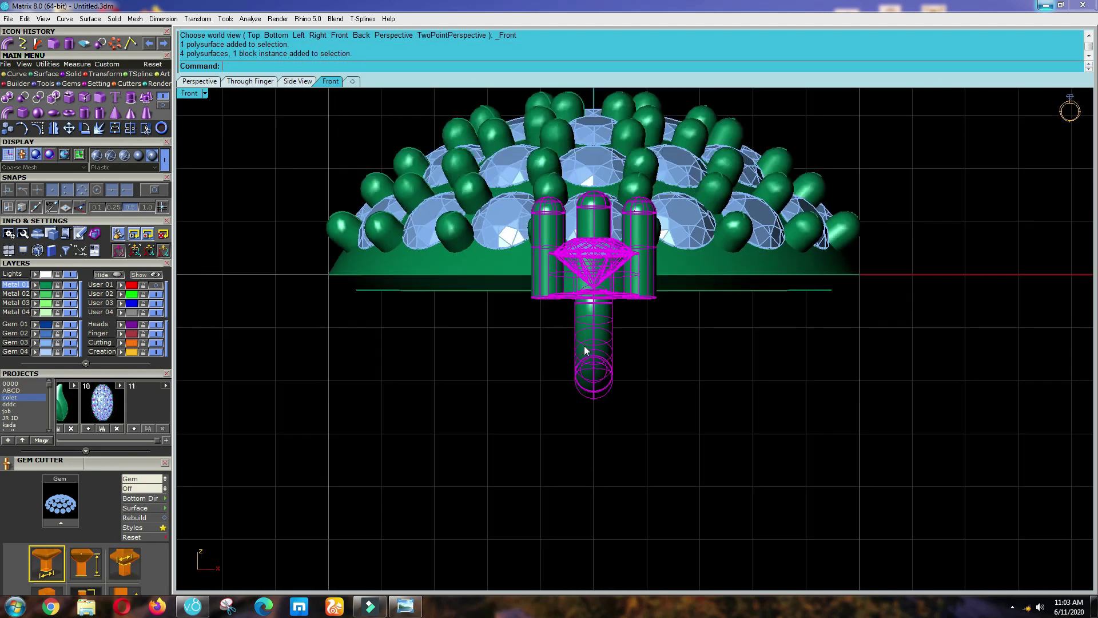
{"action": "key", "text": "ctrl+F1"}
{"action": "scroll", "coordinate": [519, 314], "scroll_direction": "down", "scroll_amount": 1}
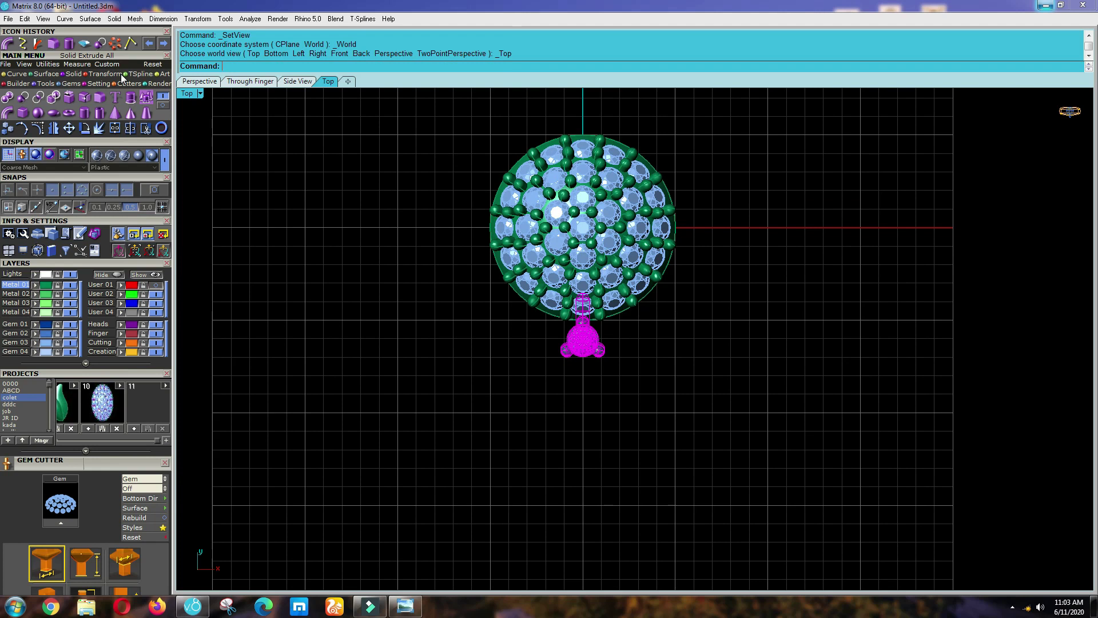
{"action": "left_click", "coordinate": [113, 45]}
{"action": "key", "text": "F4"}
{"action": "key", "text": "Return"}
{"action": "key", "text": "Return"}
{"action": "key", "text": "Return"}
{"action": "left_click", "coordinate": [402, 332]}
{"action": "key", "text": "Return"}
{"action": "key", "text": "ctrl+F2"}
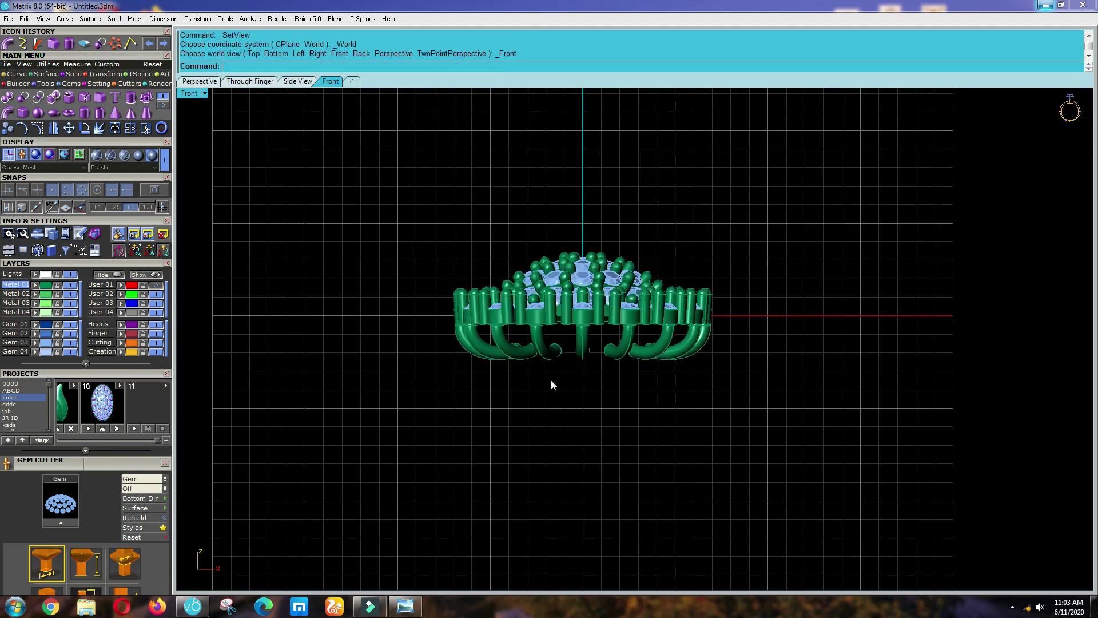
Inspect the arrayed supports from below, and examine the support height and shape in the Capture2 reference photo in Windows Photo Viewer.
{"action": "scroll", "coordinate": [538, 360], "scroll_direction": "up", "scroll_amount": 1}
{"action": "scroll", "coordinate": [533, 349], "scroll_direction": "up", "scroll_amount": 4}
{"action": "right_click_drag", "start_coordinate": [635, 407], "coordinate": [600, 277], "text": "ctrl+shift"}
{"action": "key", "text": "ctrl+F2"}
{"action": "scroll", "coordinate": [672, 356], "scroll_direction": "down", "scroll_amount": 8}
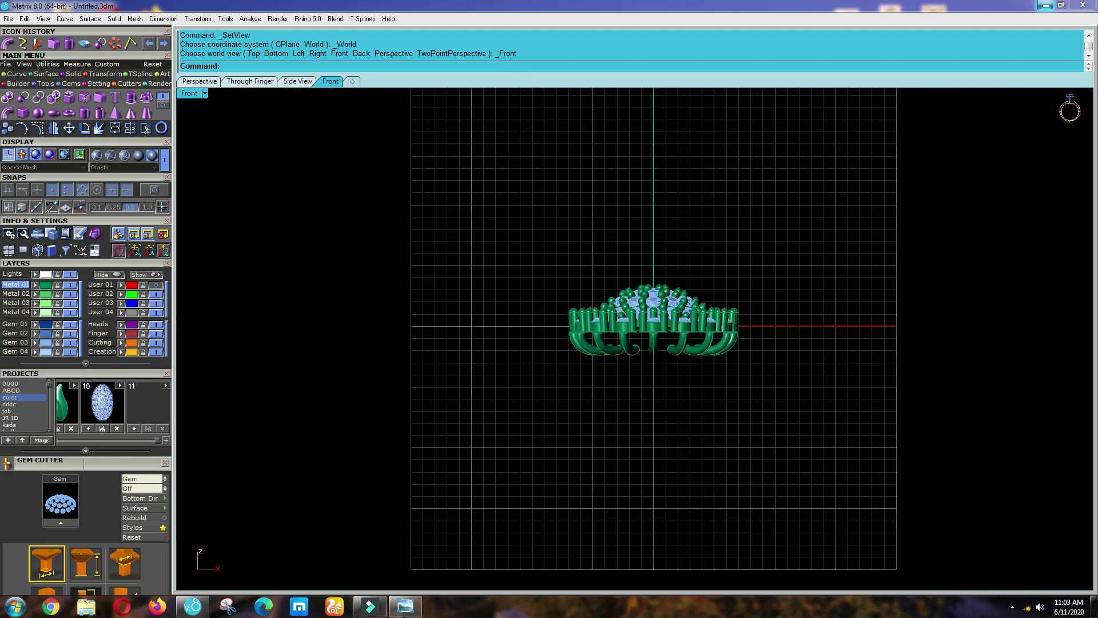
{"action": "left_click", "coordinate": [411, 613]}
{"action": "left_click", "coordinate": [411, 614]}
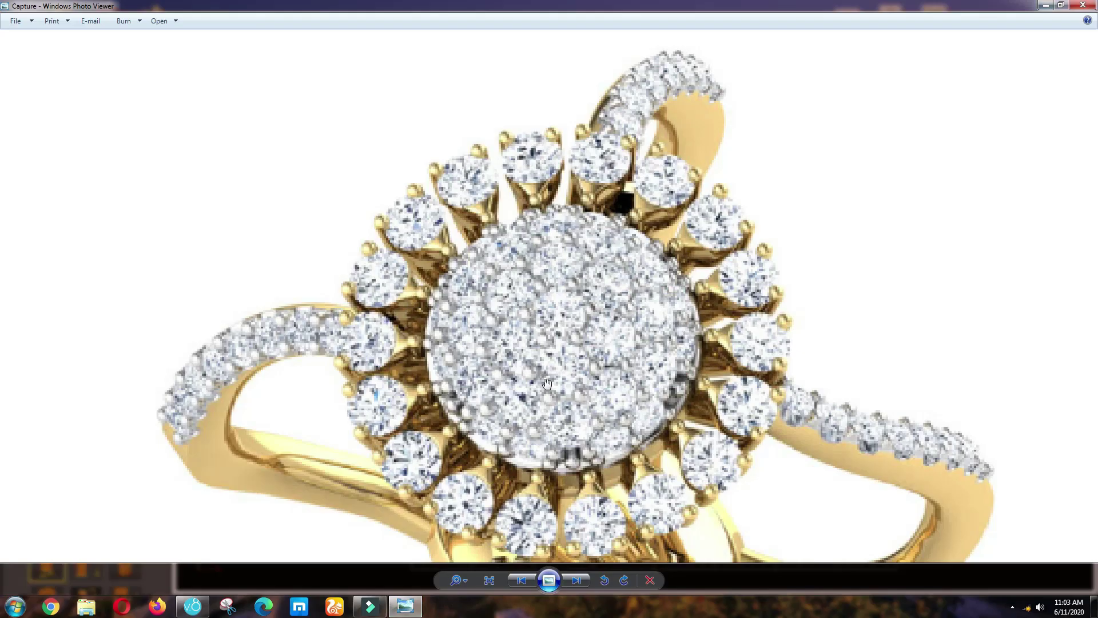
{"action": "left_click", "coordinate": [572, 581]}
{"action": "scroll", "coordinate": [516, 229], "scroll_direction": "up", "scroll_amount": 5}
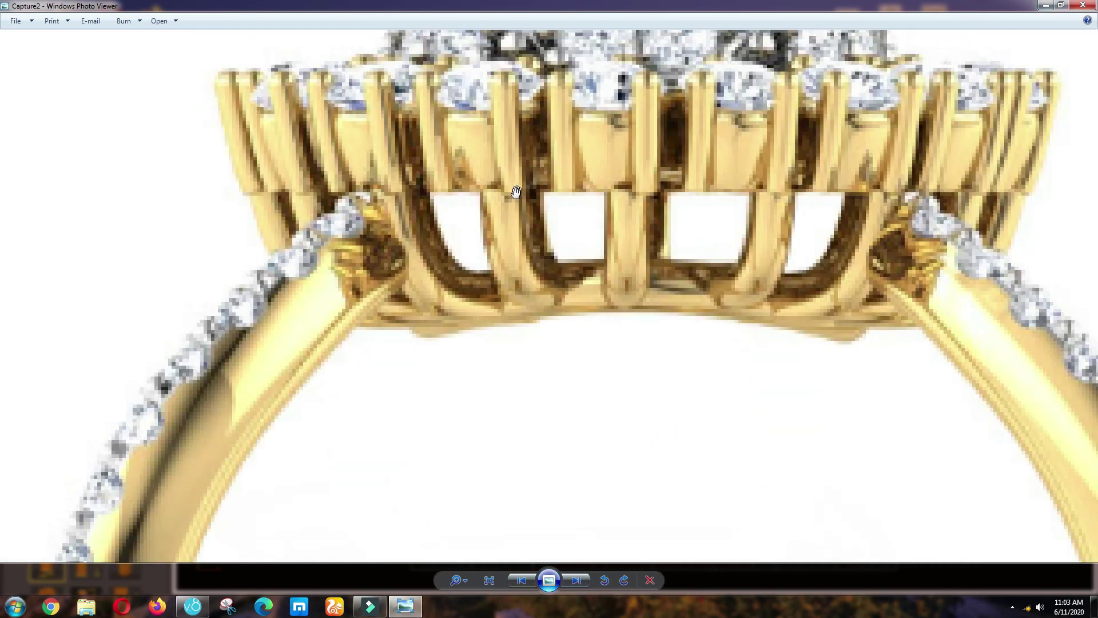
{"action": "scroll", "coordinate": [597, 307], "scroll_direction": "down", "scroll_amount": 3}
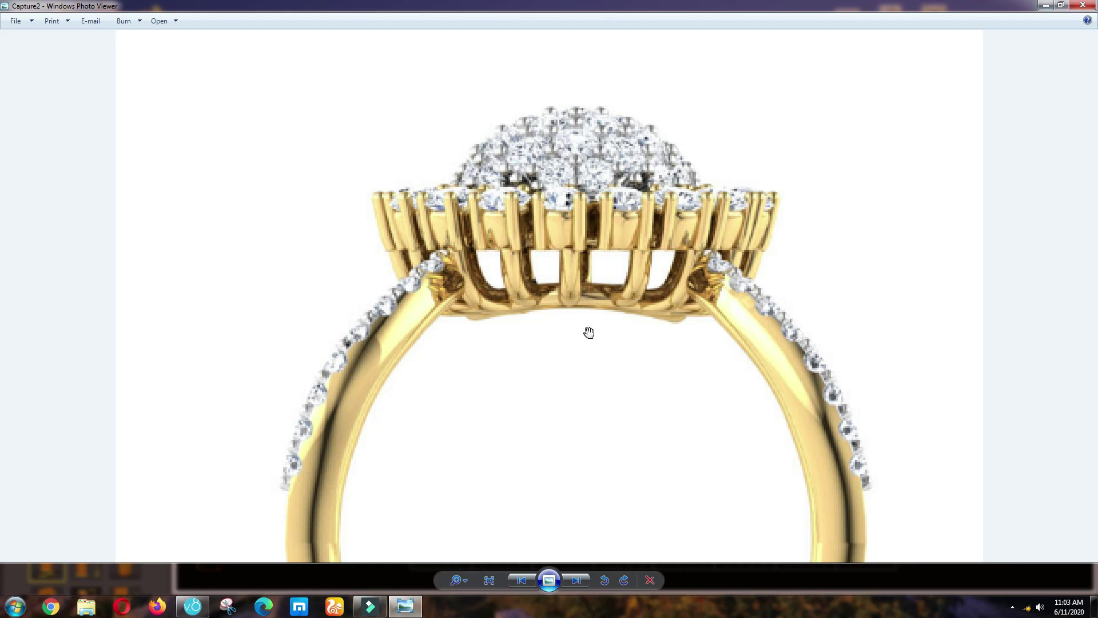
{"action": "scroll", "coordinate": [520, 292], "scroll_direction": "down", "scroll_amount": 3}
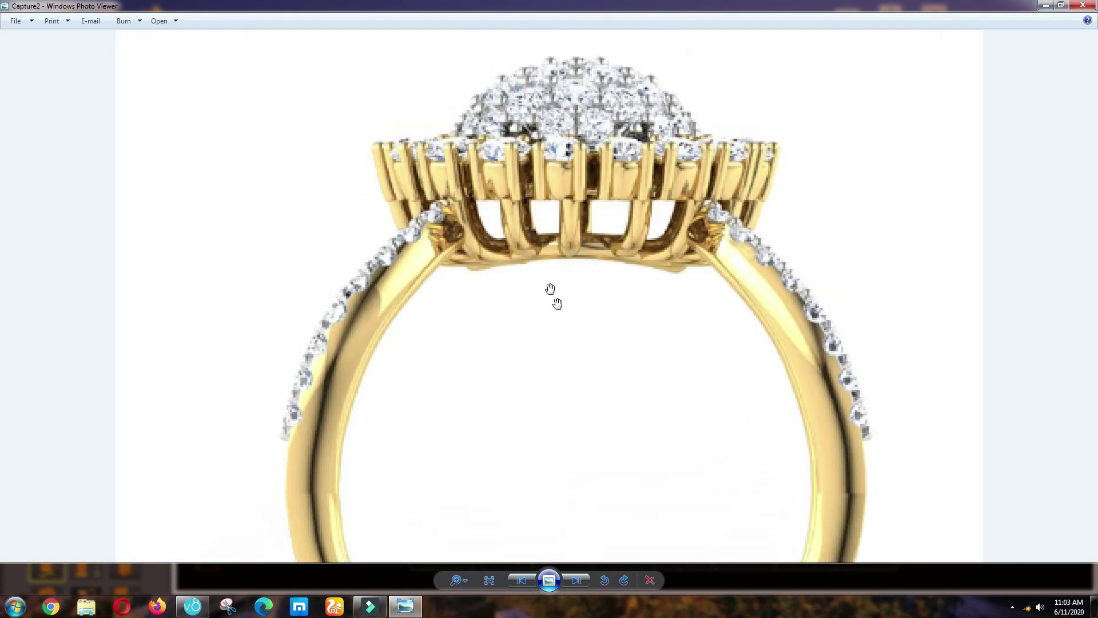
{"action": "scroll", "coordinate": [532, 259], "scroll_direction": "up", "scroll_amount": 4}
{"action": "scroll", "coordinate": [531, 258], "scroll_direction": "down", "scroll_amount": 4}
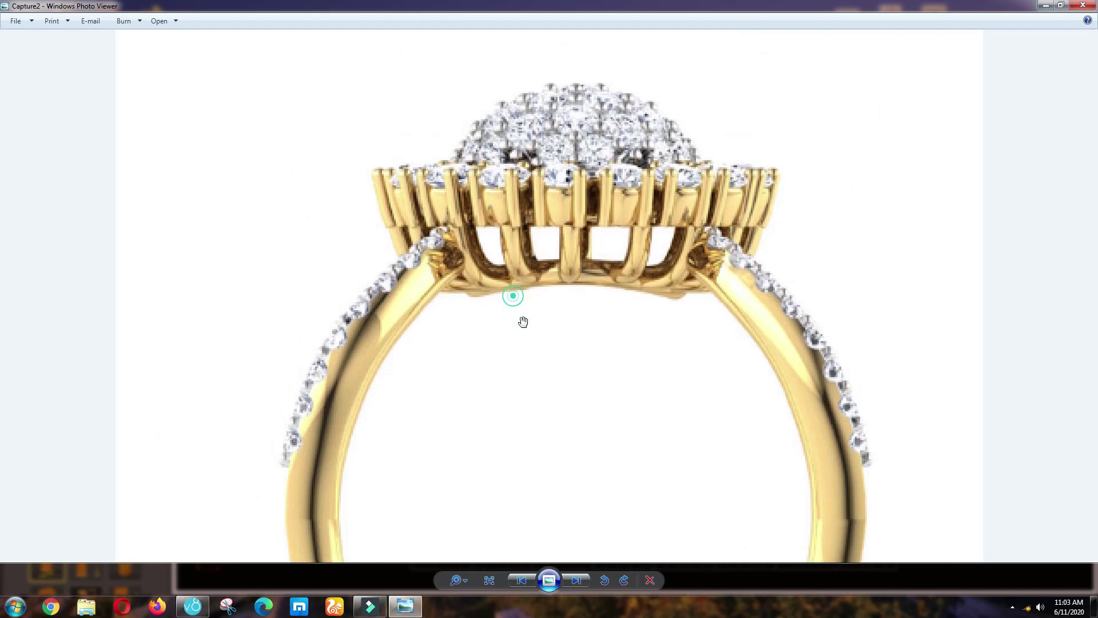
{"action": "scroll", "coordinate": [497, 262], "scroll_direction": "up", "scroll_amount": 2}
{"action": "scroll", "coordinate": [624, 261], "scroll_direction": "down", "scroll_amount": 1}
{"action": "left_click", "coordinate": [1042, 6]}
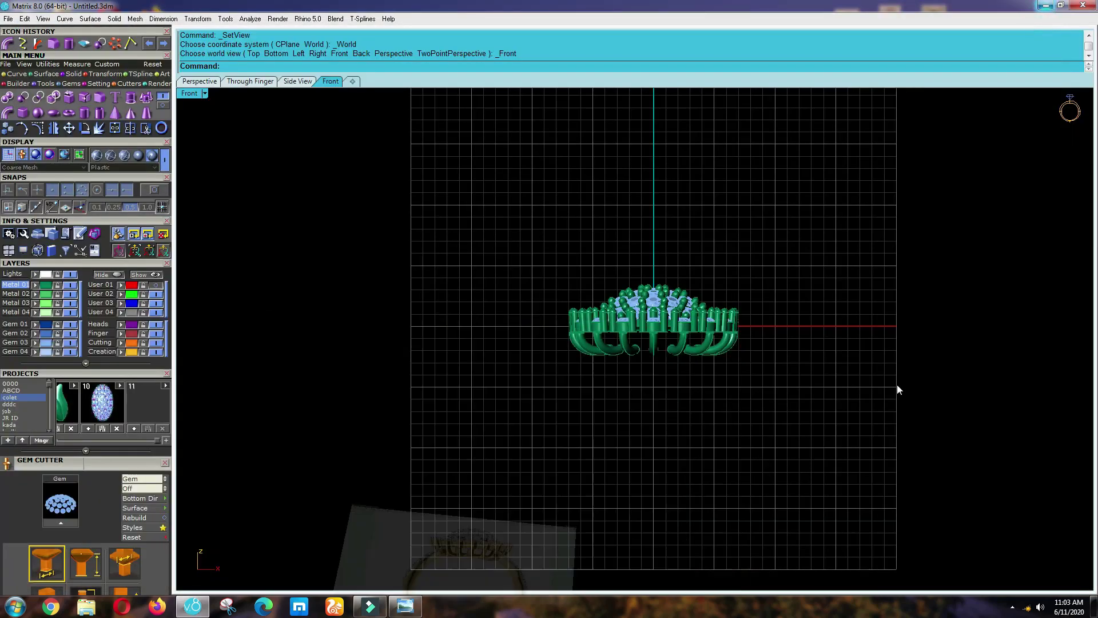
Undo the polar array, the grouping, the support moves, the curve deletion and the pipe.
{"action": "scroll", "coordinate": [629, 361], "scroll_direction": "up", "scroll_amount": 3}
{"action": "scroll", "coordinate": [606, 352], "scroll_direction": "up", "scroll_amount": 1}
{"action": "key", "text": "ctrl+z"}
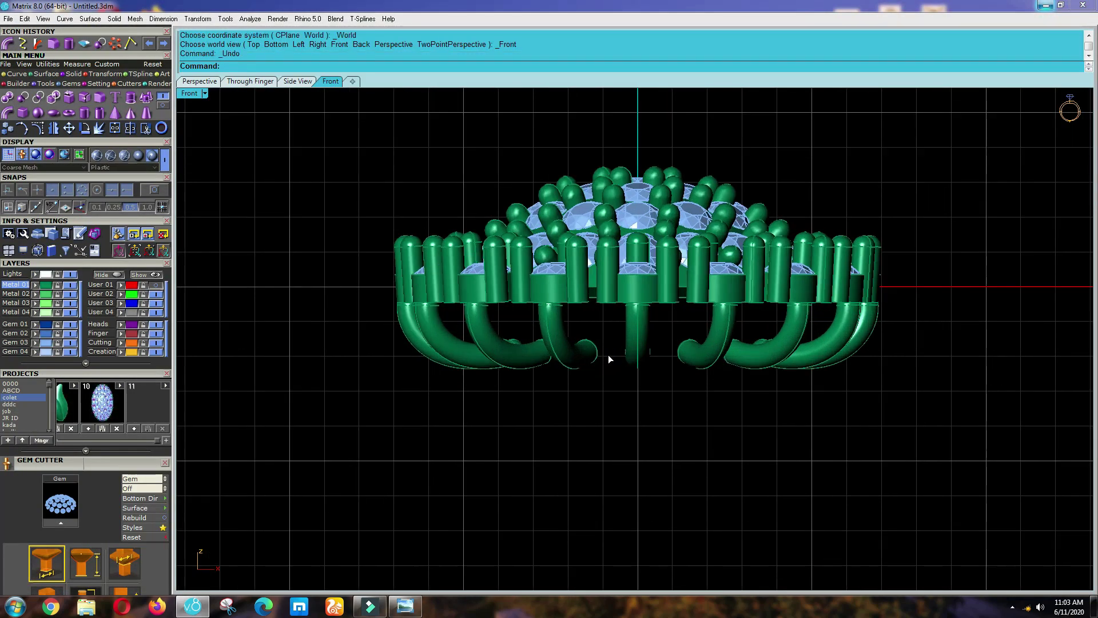
{"action": "key", "text": "ctrl+z"}
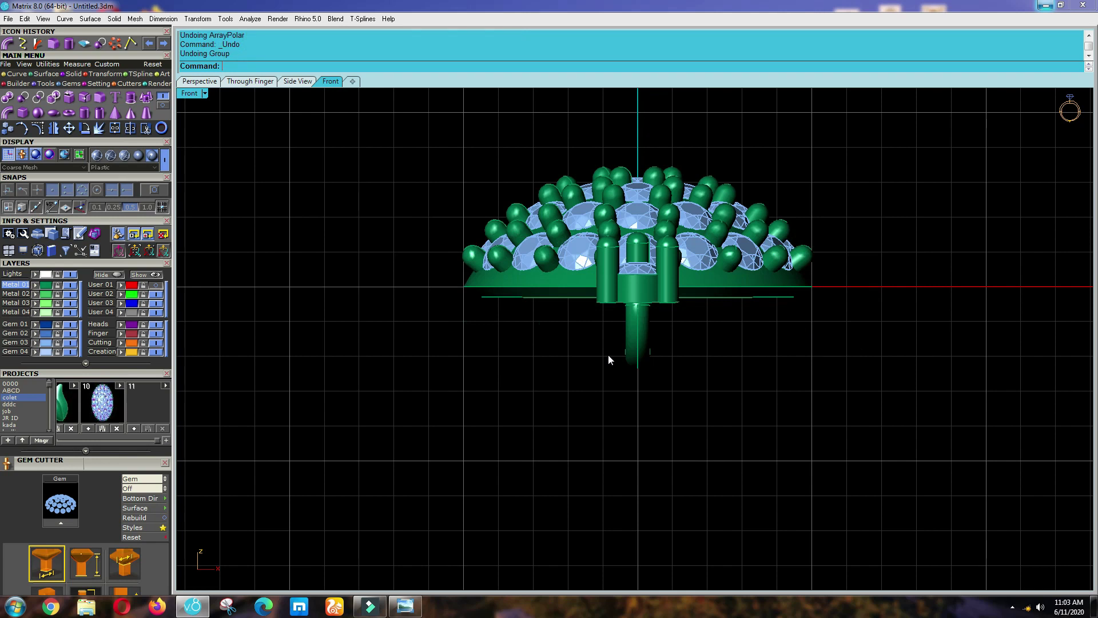
{"action": "key", "text": "F3"}
{"action": "key", "text": "ctrl+z"}
{"action": "key", "text": "ctrl+z"}
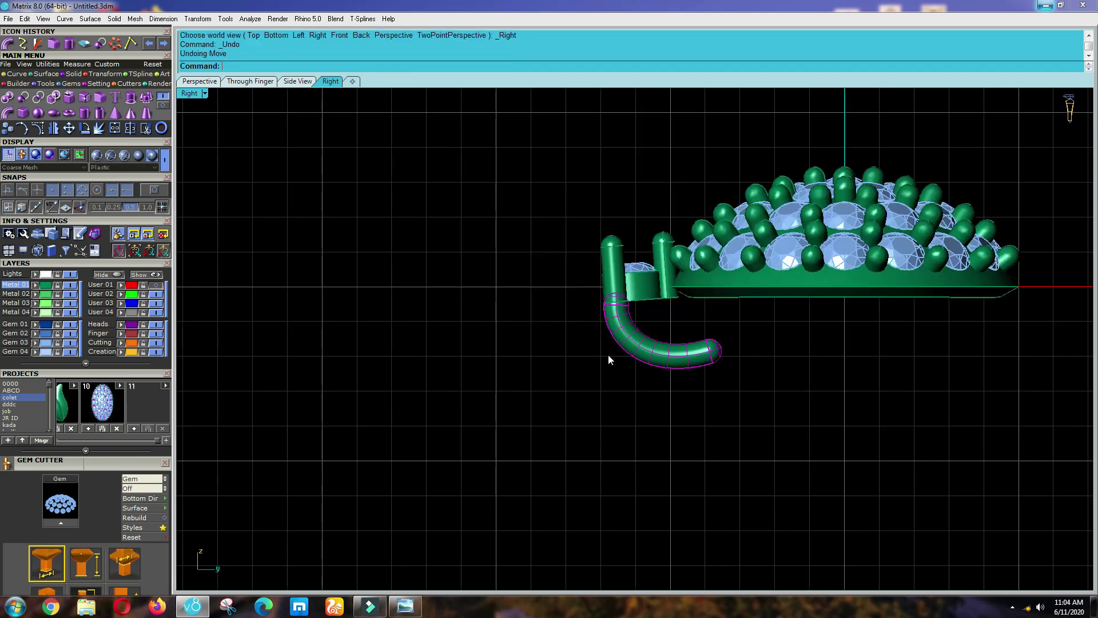
{"action": "key", "text": "ctrl+z"}
{"action": "key", "text": "ctrl+z"}
{"action": "key", "text": "ctrl+z"}
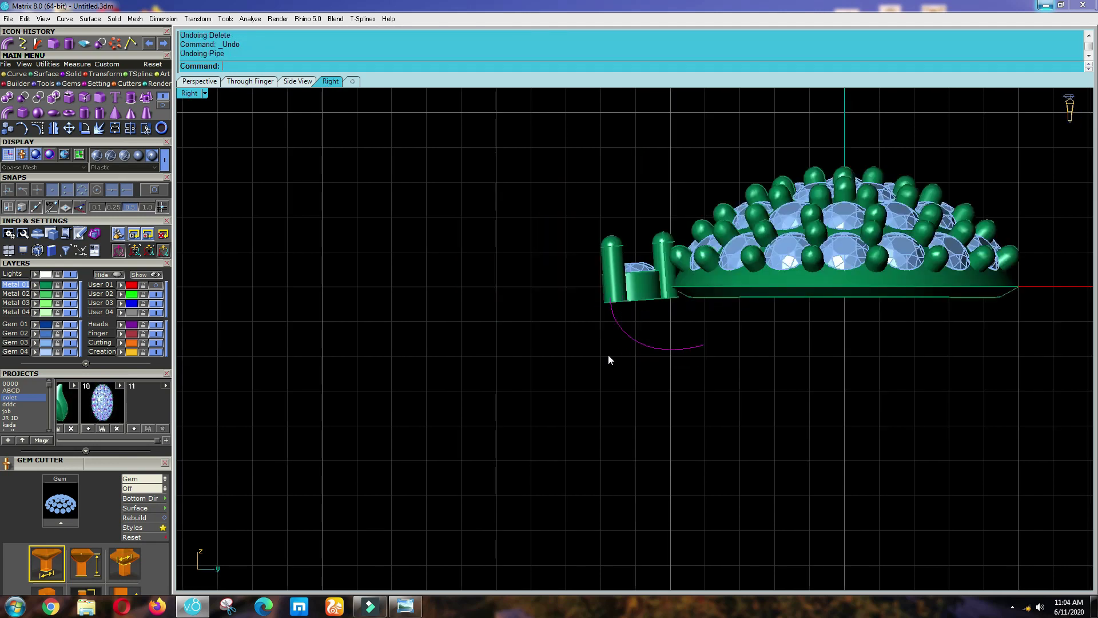
Stretch the support curve downward in the right view with a one-directional scale from its upper end at the prong's base.
{"action": "scroll", "coordinate": [628, 337], "scroll_direction": "up", "scroll_amount": 1}
{"action": "scroll", "coordinate": [627, 335], "scroll_direction": "up", "scroll_amount": 1}
{"action": "scroll", "coordinate": [589, 275], "scroll_direction": "up", "scroll_amount": 3}
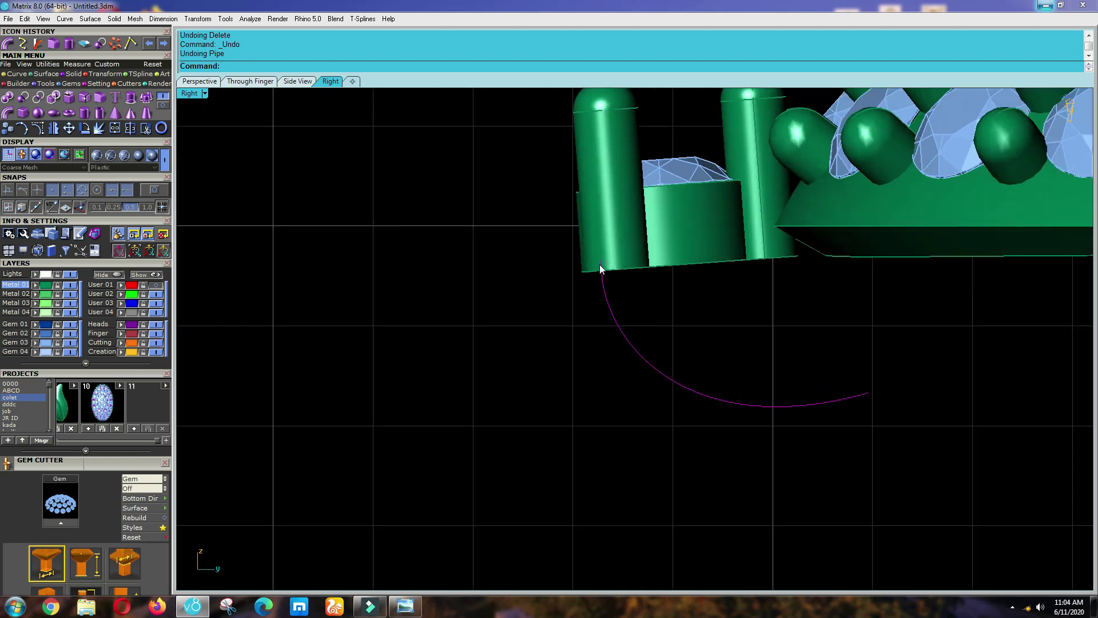
{"action": "left_click", "coordinate": [600, 259]}
{"action": "left_click", "coordinate": [622, 404]}
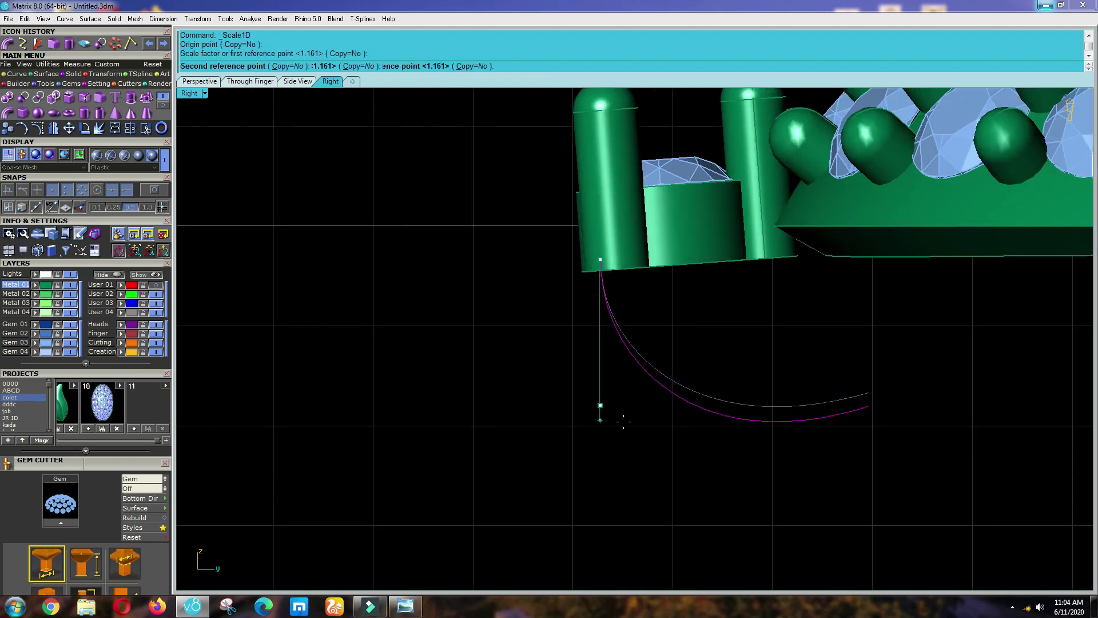
{"action": "left_click", "coordinate": [623, 432]}
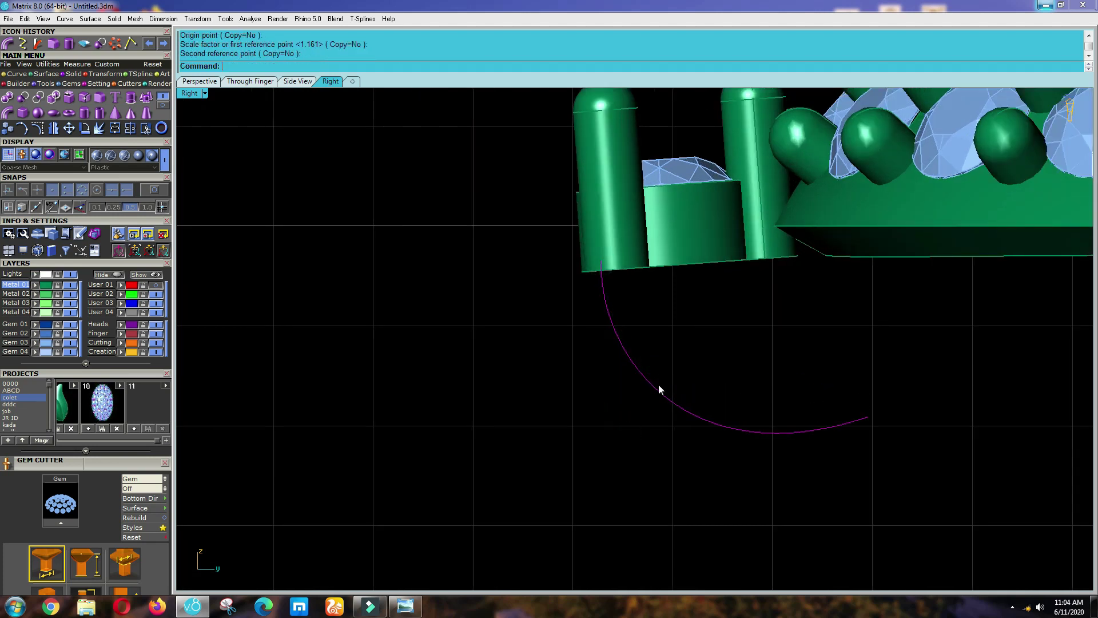
{"action": "key", "text": "ctrl+F2"}
{"action": "key", "text": "ctrl+F3"}
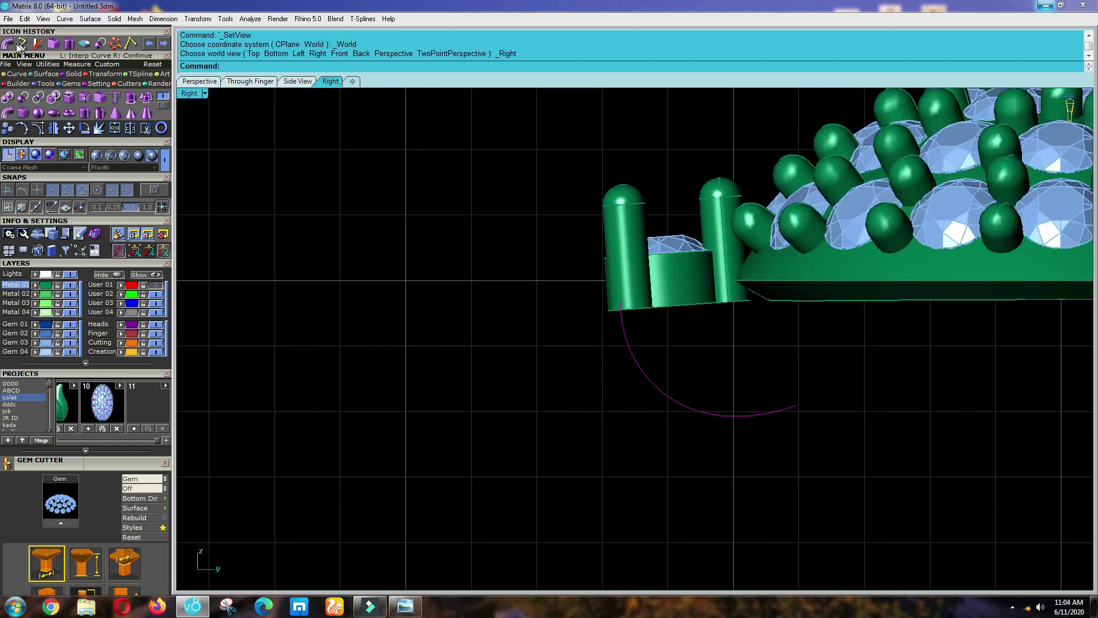
Pipe the stretched support curve with a 0.6 end diameter.
{"action": "left_click", "coordinate": [159, 115]}
{"action": "key", "text": "Return"}
{"action": "key", "text": "Return"}
{"action": "key", "text": "Return"}
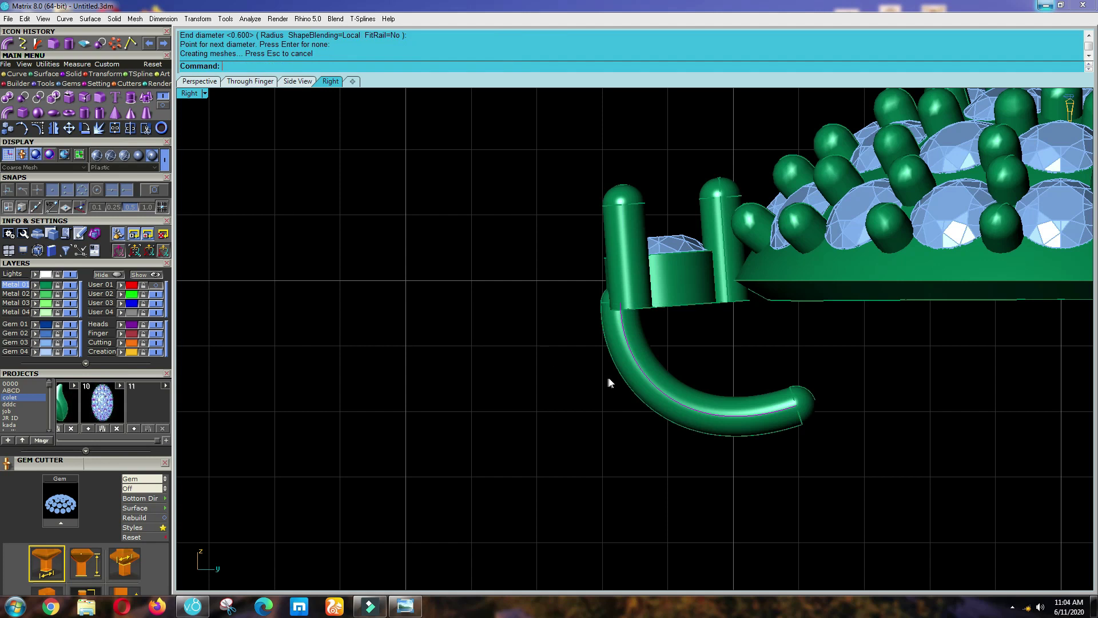
Move the new piped support slightly sideways in the right view to line it up beneath the outer prong.
{"action": "scroll", "coordinate": [620, 342], "scroll_direction": "up", "scroll_amount": 2}
{"action": "left_click", "coordinate": [620, 342]}
{"action": "scroll", "coordinate": [581, 334], "scroll_direction": "up", "scroll_amount": 3}
{"action": "type", "text": "m"}
{"action": "key", "text": "Return"}
{"action": "left_click", "coordinate": [550, 343]}
{"action": "left_click", "coordinate": [569, 348]}
{"action": "right_click_drag", "start_coordinate": [609, 410], "coordinate": [541, 346], "text": "ctrl+shift"}
{"action": "scroll", "coordinate": [597, 367], "scroll_direction": "down", "scroll_amount": 2}
{"action": "key", "text": "ctrl+F3"}
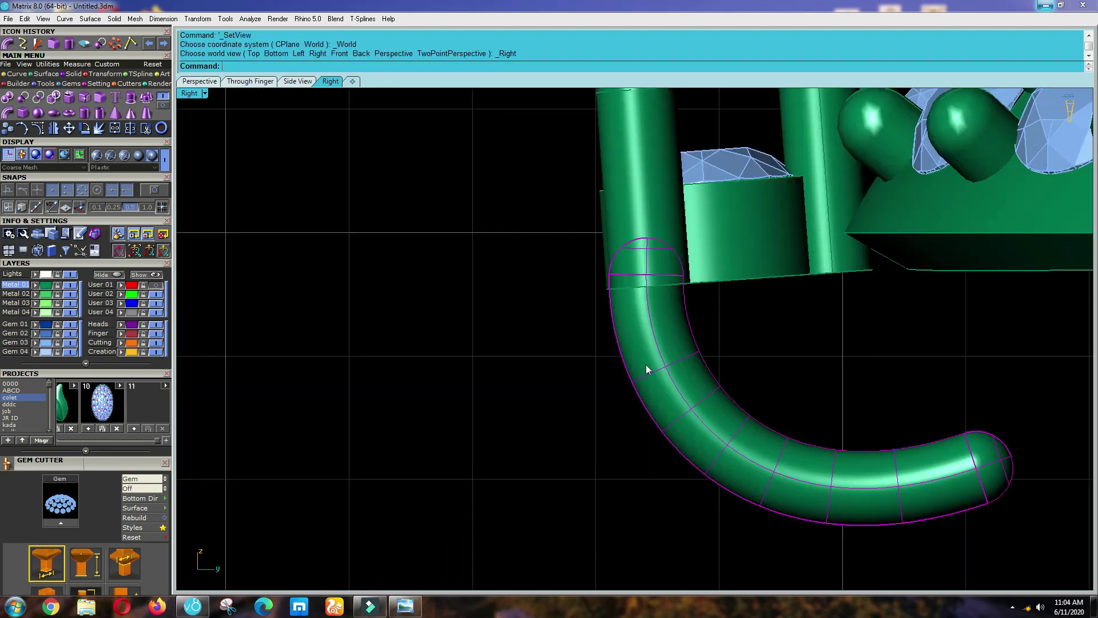
Lower the piped support slightly in the right view so its upper end tucks into the prong's base.
{"action": "scroll", "coordinate": [669, 349], "scroll_direction": "up", "scroll_amount": 3}
{"action": "type", "text": "m"}
{"action": "key", "text": "Return"}
{"action": "left_click", "coordinate": [740, 308]}
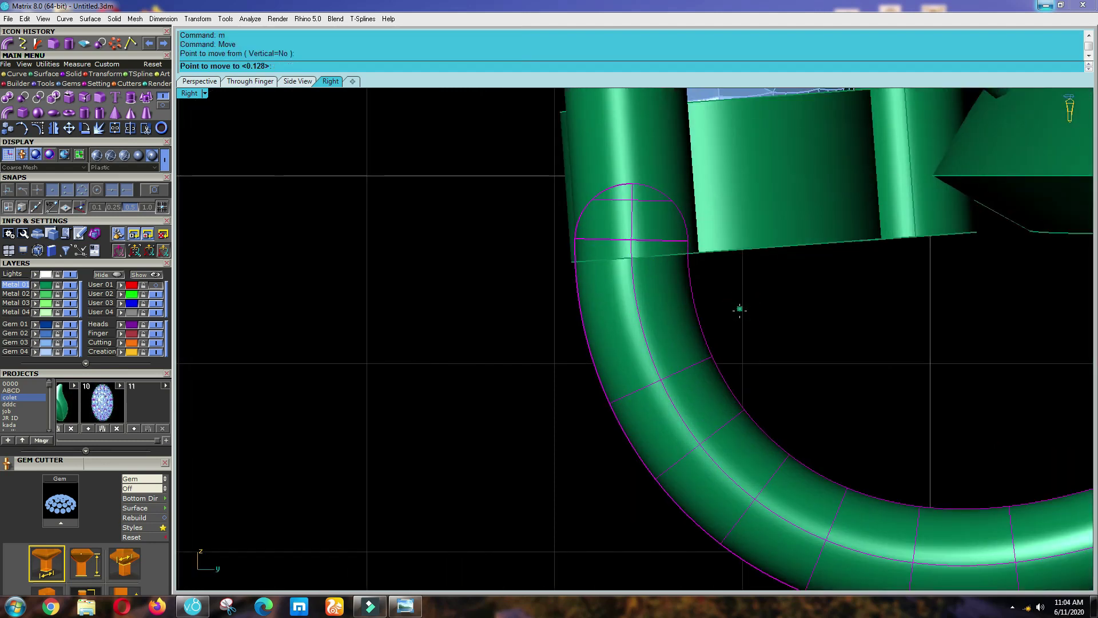
{"action": "left_click", "coordinate": [741, 324]}
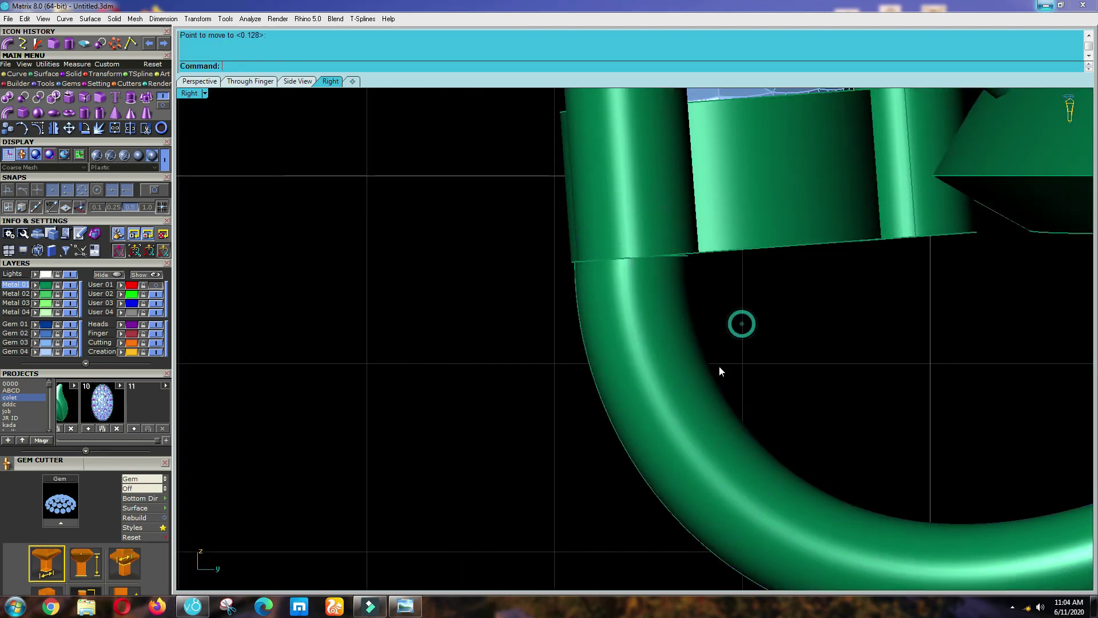
Select the outer three-prong setting with its gem and piped support in the front view and group them.
{"action": "key", "text": "ctrl+F2"}
{"action": "scroll", "coordinate": [719, 374], "scroll_direction": "down", "scroll_amount": 5}
{"action": "left_click_drag", "start_coordinate": [741, 405], "coordinate": [659, 342]}
{"action": "left_click", "coordinate": [650, 315]}
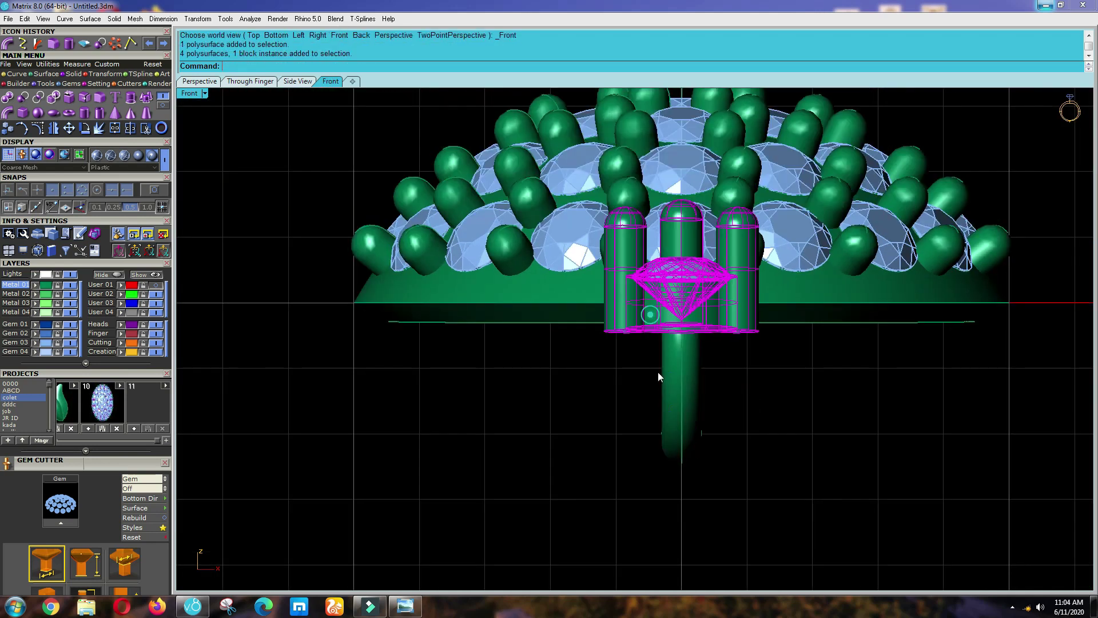
{"action": "scroll", "coordinate": [657, 410], "scroll_direction": "down", "scroll_amount": 3}
{"action": "type", "text": "g"}
{"action": "key", "text": "Return"}
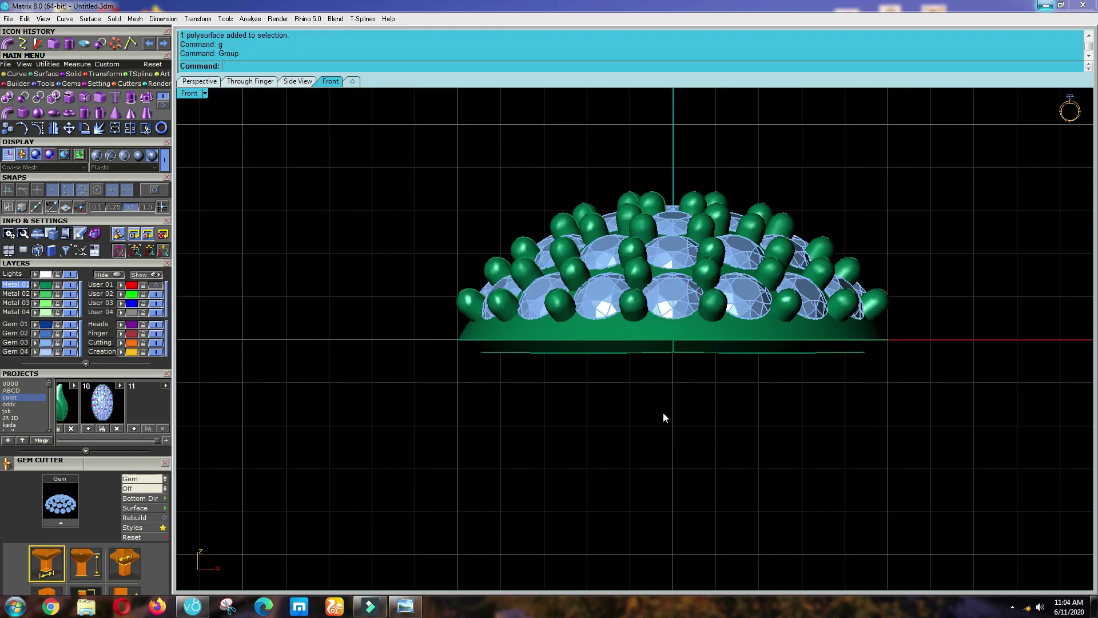
Polar-array the grouped setting and support around the origin in the top view, with 16 items over 360 degrees.
{"action": "key", "text": "ctrl+F1"}
{"action": "left_click", "coordinate": [114, 46]}
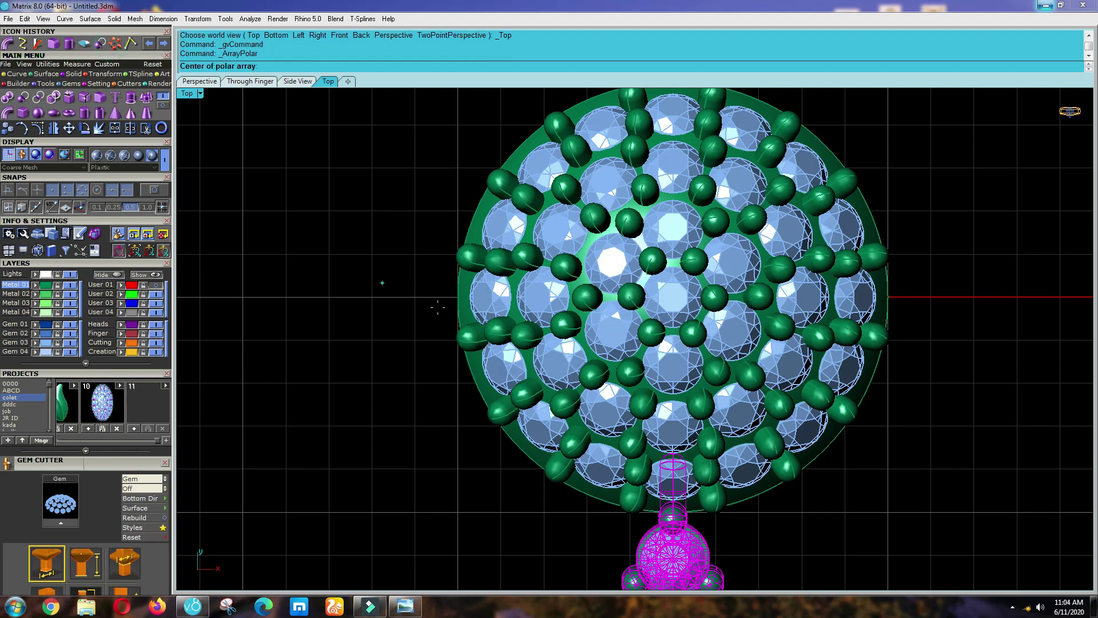
{"action": "type", "text": "0"}
{"action": "key", "text": "Return"}
{"action": "scroll", "coordinate": [436, 307], "scroll_direction": "down", "scroll_amount": 4}
{"action": "right_click", "coordinate": [395, 323]}
{"action": "right_click", "coordinate": [373, 374]}
{"action": "right_click", "coordinate": [393, 442]}
{"action": "key", "text": "Return"}
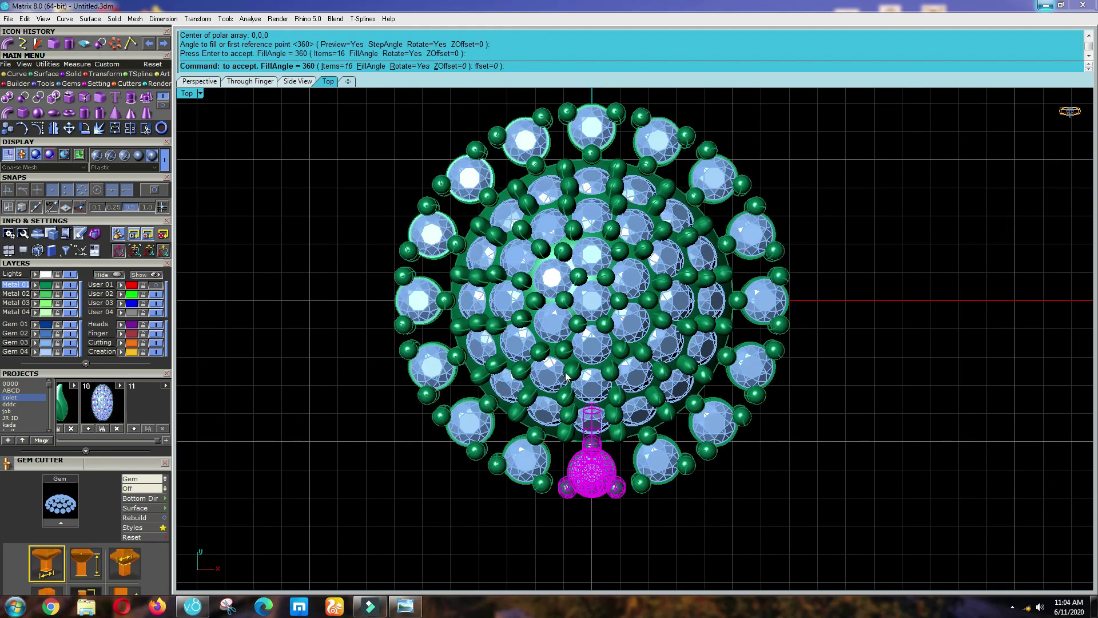
Hide the gems set in the central dome, working from an underside view of the arrayed supports.
{"action": "scroll", "coordinate": [572, 446], "scroll_direction": "down", "scroll_amount": 2}
{"action": "type", "text": "f"}
{"action": "key", "text": "Return"}
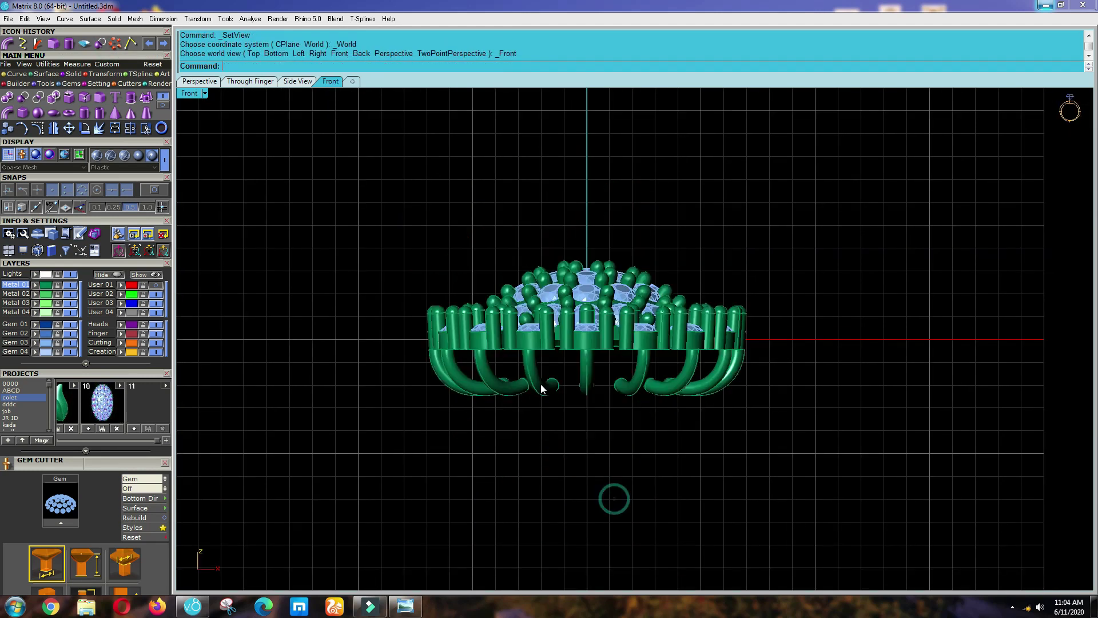
{"action": "scroll", "coordinate": [545, 385], "scroll_direction": "up", "scroll_amount": 2}
{"action": "right_click_drag", "start_coordinate": [593, 386], "coordinate": [468, 243]}
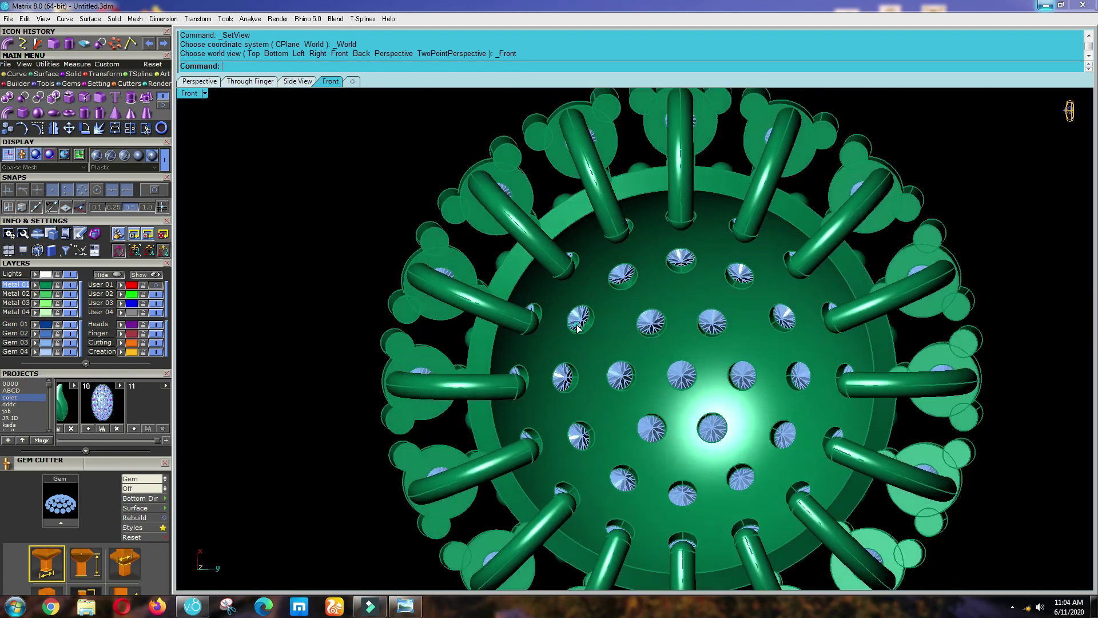
{"action": "left_click", "coordinate": [577, 325]}
{"action": "scroll", "coordinate": [585, 336], "scroll_direction": "down", "scroll_amount": 3}
{"action": "key", "text": "ctrl+h"}
{"action": "scroll", "coordinate": [588, 342], "scroll_direction": "up", "scroll_amount": 6}
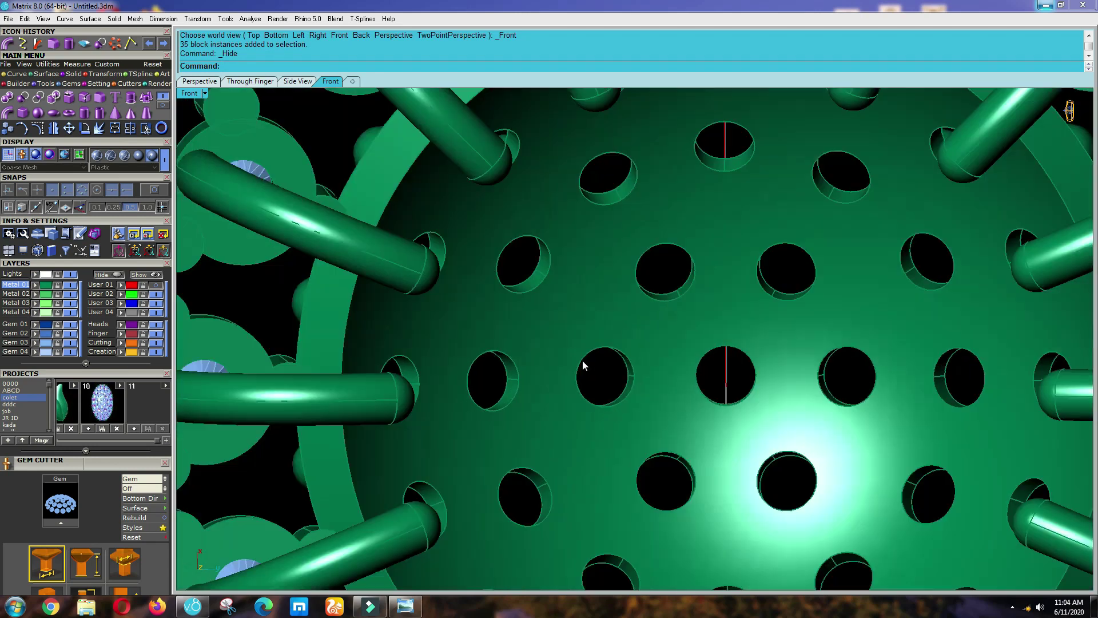
Hide the dome body and all of its prongs, leaving only the outer settings and supports.
{"action": "scroll", "coordinate": [583, 359], "scroll_direction": "down", "scroll_amount": 8}
{"action": "right_click_drag", "start_coordinate": [612, 410], "coordinate": [567, 350]}
{"action": "left_click", "coordinate": [567, 351]}
{"action": "key", "text": "ctrl+h"}
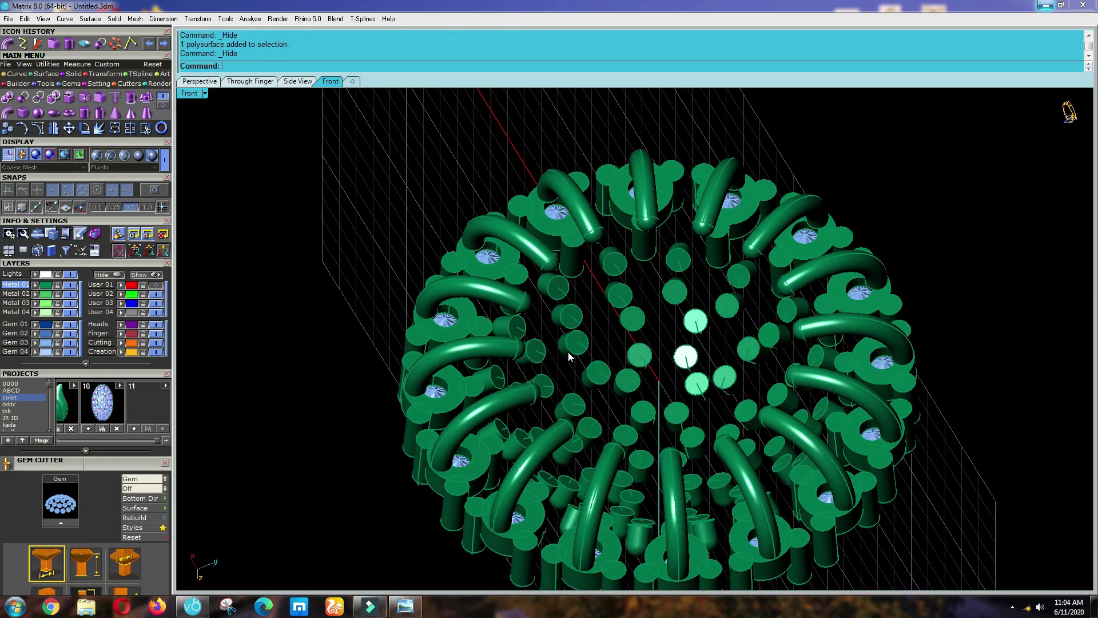
{"action": "scroll", "coordinate": [569, 351], "scroll_direction": "down", "scroll_amount": 3}
{"action": "scroll", "coordinate": [602, 332], "scroll_direction": "up", "scroll_amount": 3}
{"action": "left_click", "coordinate": [603, 331]}
{"action": "key", "text": "ctrl+h"}
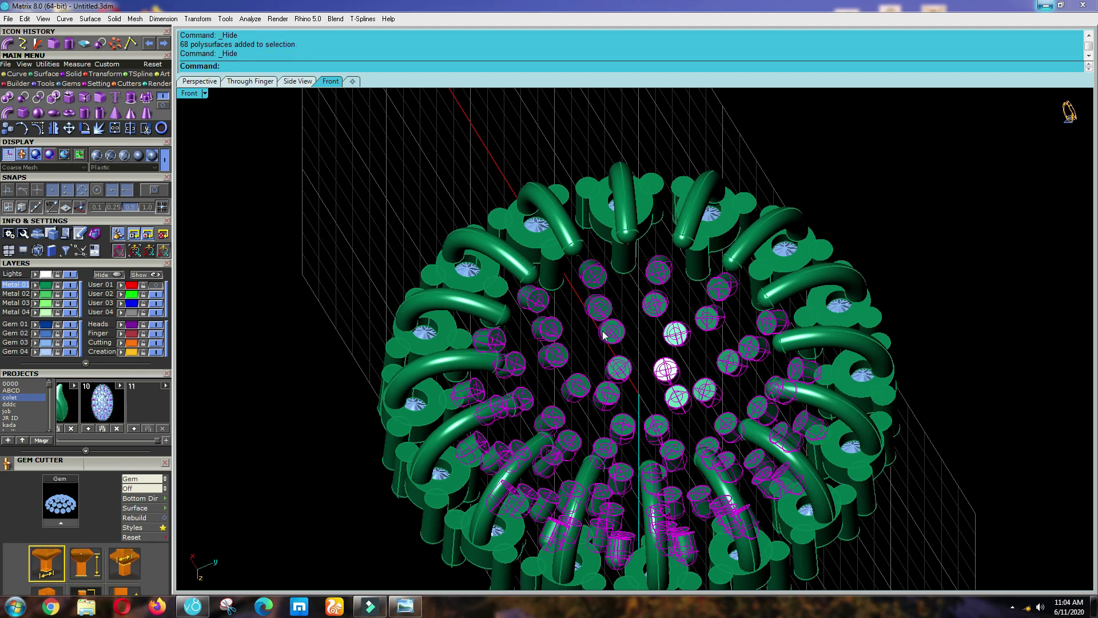
Draw a circle centred at 0,0,0 in the top view, passing through the inner ends of the supports.
{"action": "key", "text": "t"}
{"action": "scroll", "coordinate": [585, 330], "scroll_direction": "up", "scroll_amount": 2}
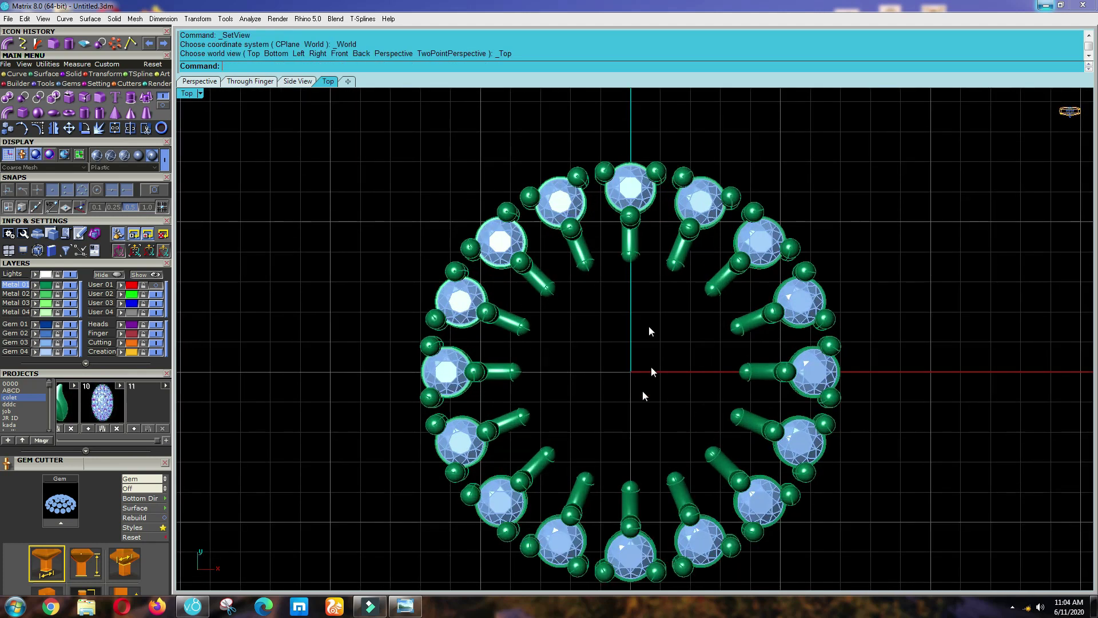
{"action": "left_click", "coordinate": [21, 75]}
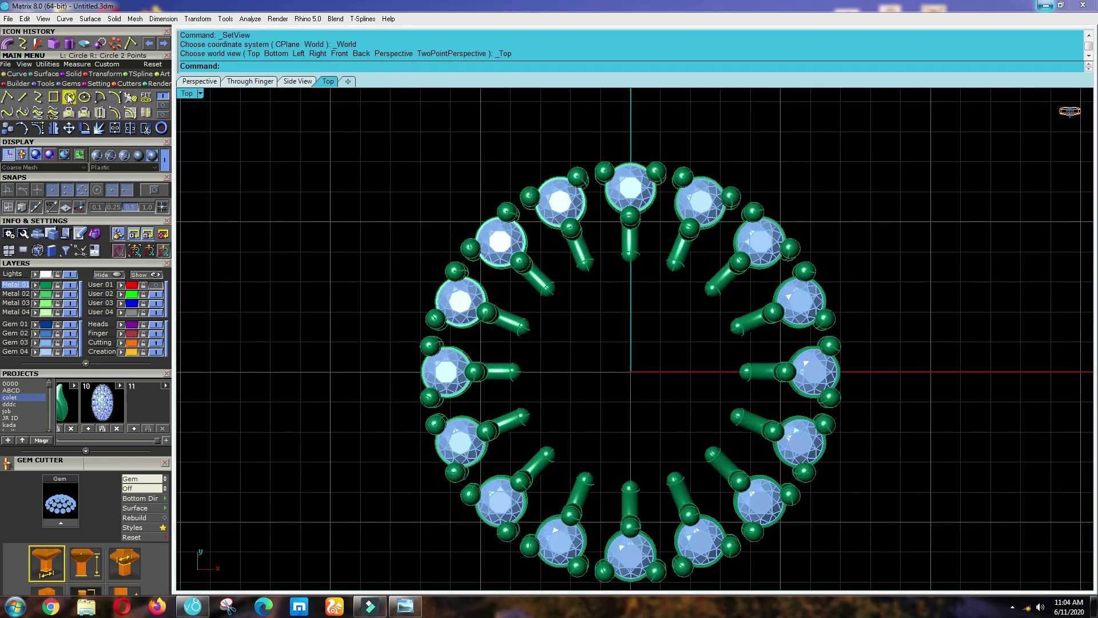
{"action": "left_click", "coordinate": [69, 96]}
{"action": "type", "text": "0,0,0"}
{"action": "key", "text": "Return"}
{"action": "scroll", "coordinate": [569, 309], "scroll_direction": "up", "scroll_amount": 5}
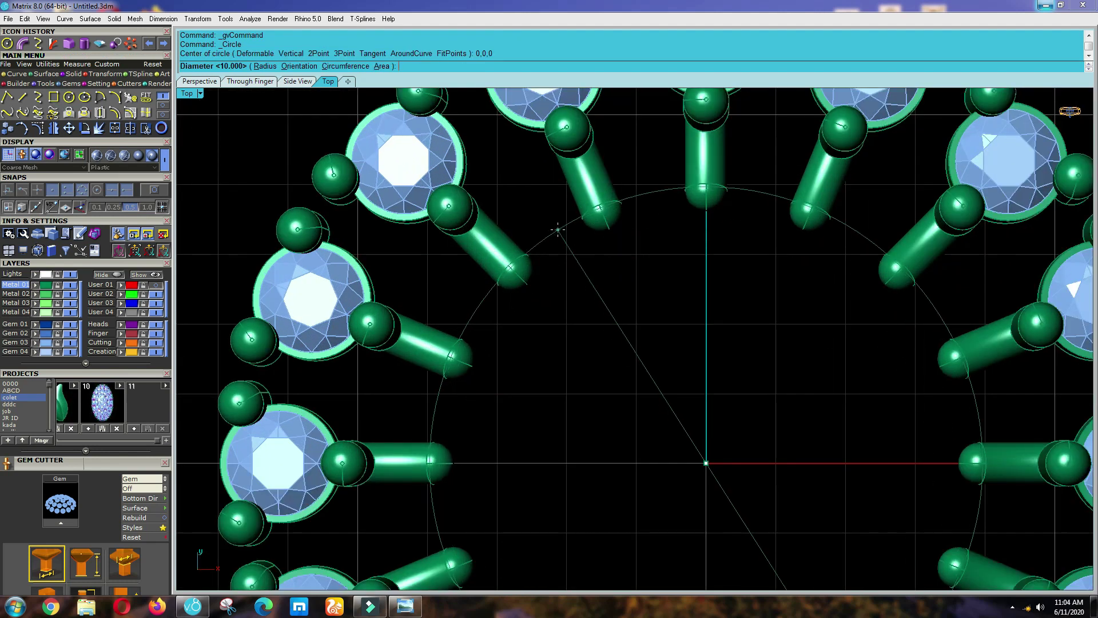
{"action": "left_click", "coordinate": [558, 231]}
{"action": "scroll", "coordinate": [558, 233], "scroll_direction": "down", "scroll_amount": 3}
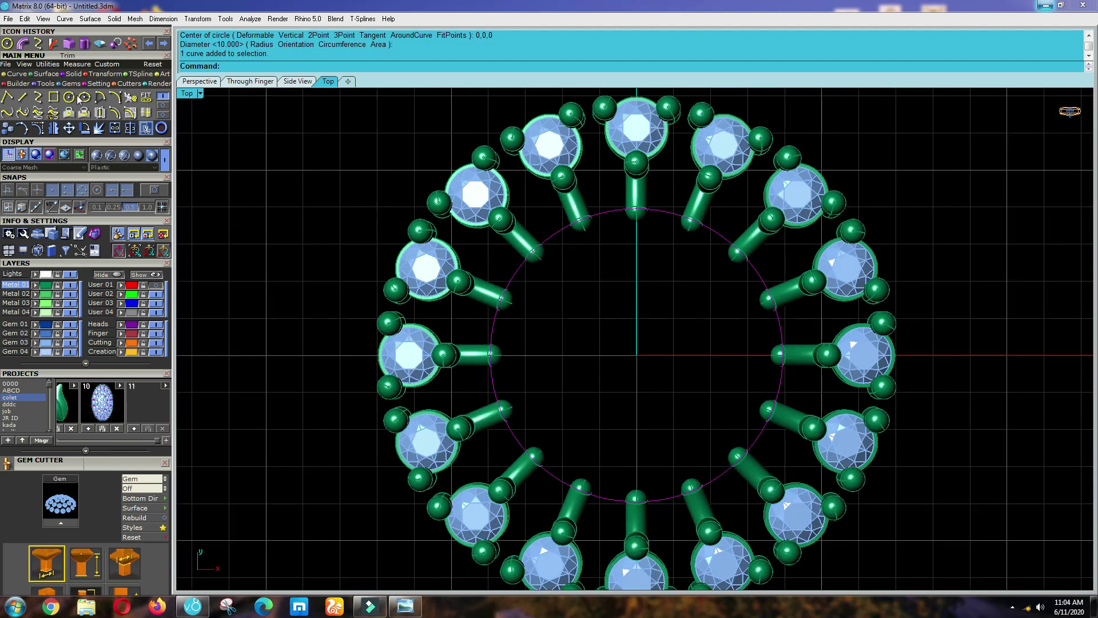
Pipe the circle with a 0.6 diameter and delete the leftover circle curve.
{"action": "left_click", "coordinate": [24, 45]}
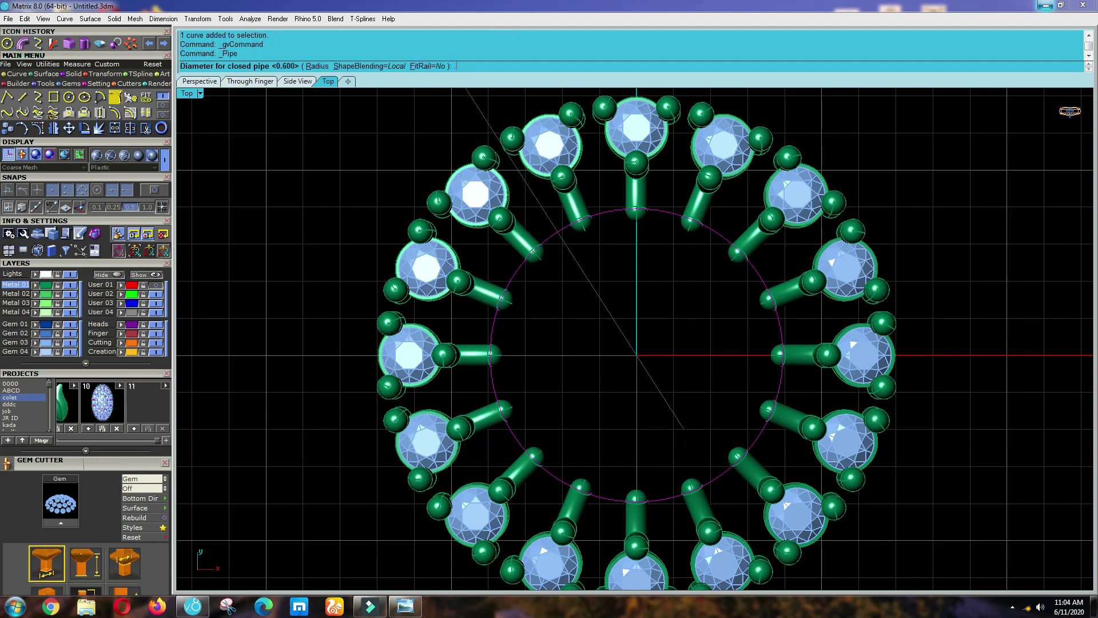
{"action": "key", "text": "Return"}
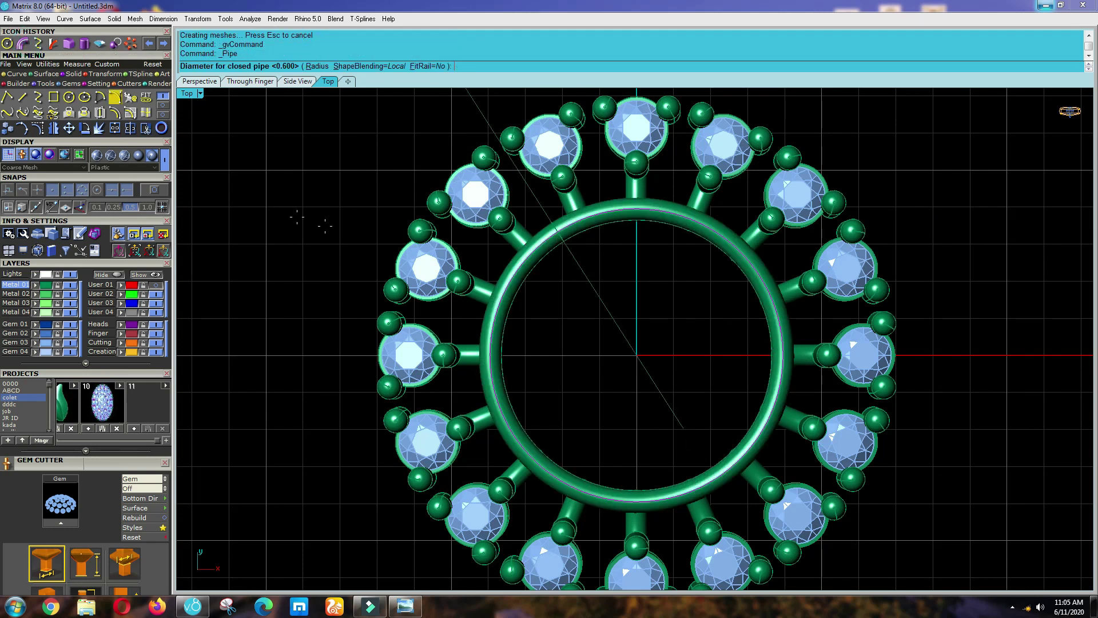
{"action": "scroll", "coordinate": [571, 338], "scroll_direction": "down", "scroll_amount": 2}
{"action": "type", "text": "s"}
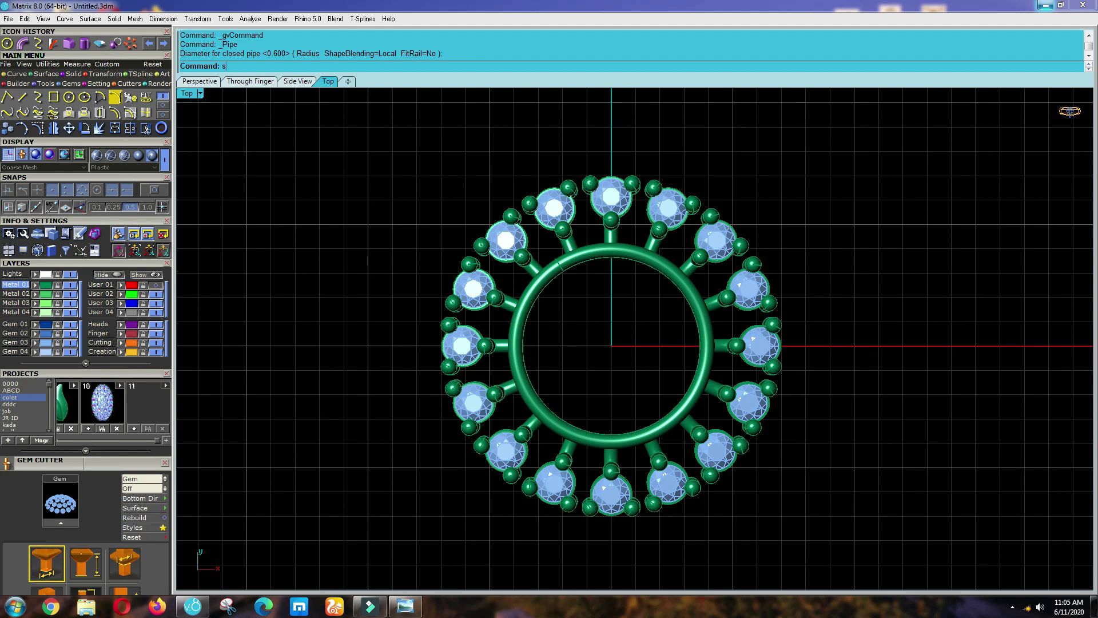
{"action": "type", "text": "c"}
{"action": "key", "text": "Return"}
{"action": "scroll", "coordinate": [564, 338], "scroll_direction": "up", "scroll_amount": 6}
{"action": "key", "text": "Delete"}
Move the piped base ring straight down in the front view to the level of the supports' inner ends.
{"action": "scroll", "coordinate": [472, 348], "scroll_direction": "up", "scroll_amount": 4}
{"action": "left_click", "coordinate": [471, 348]}
{"action": "key", "text": "ctrl+F2"}
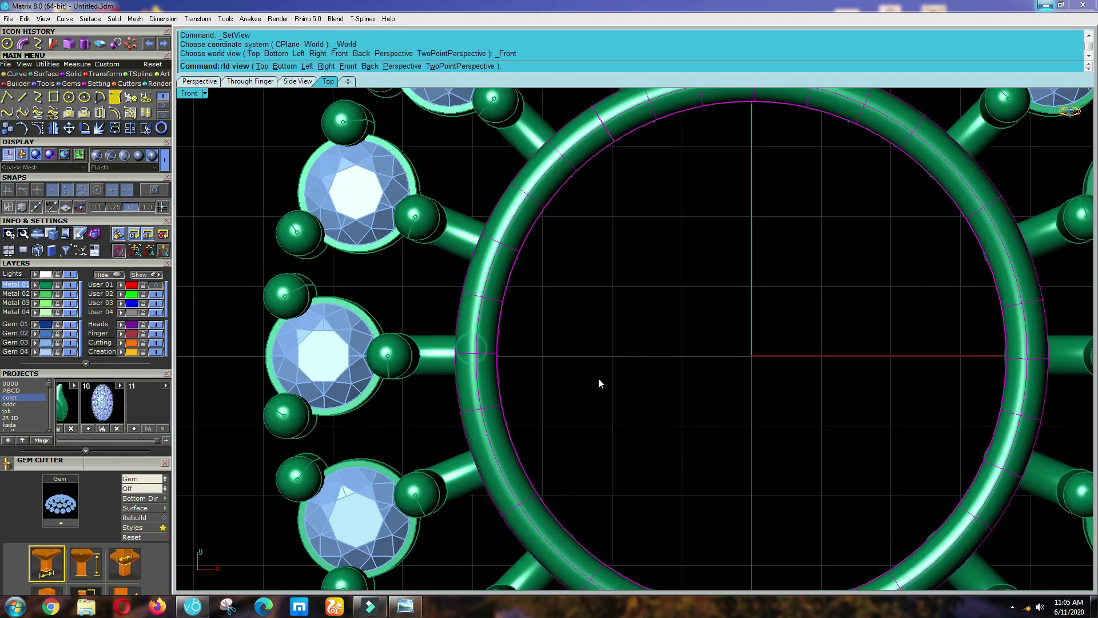
{"action": "scroll", "coordinate": [546, 351], "scroll_direction": "up", "scroll_amount": 3}
{"action": "type", "text": "m"}
{"action": "key", "text": "Return"}
{"action": "left_click", "coordinate": [719, 366]}
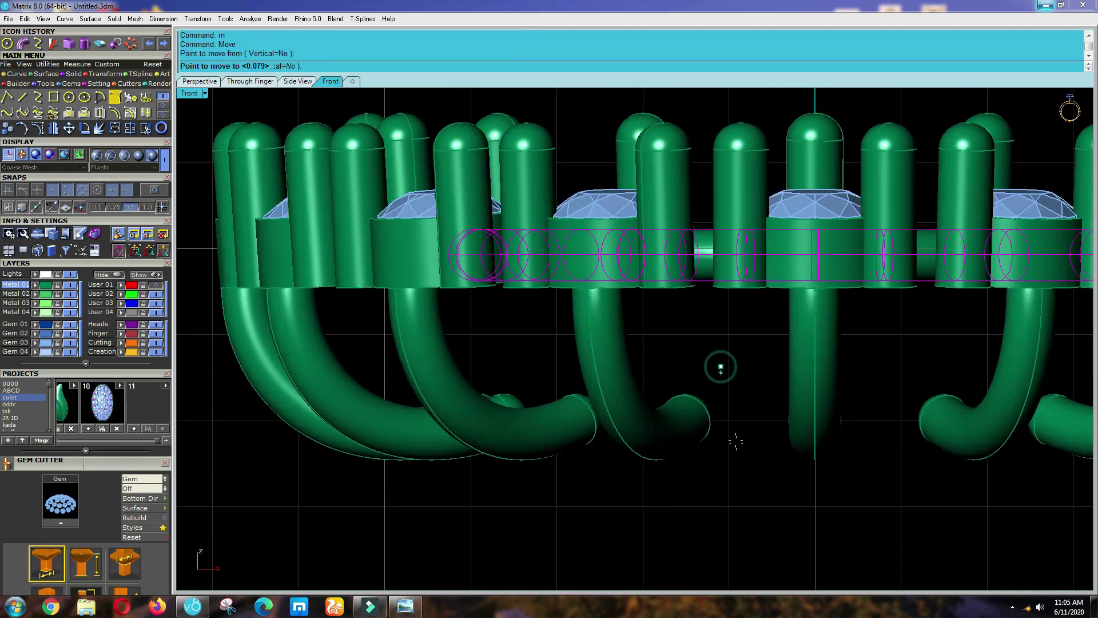
{"action": "right_click_drag", "start_coordinate": [740, 526], "coordinate": [701, 409]}
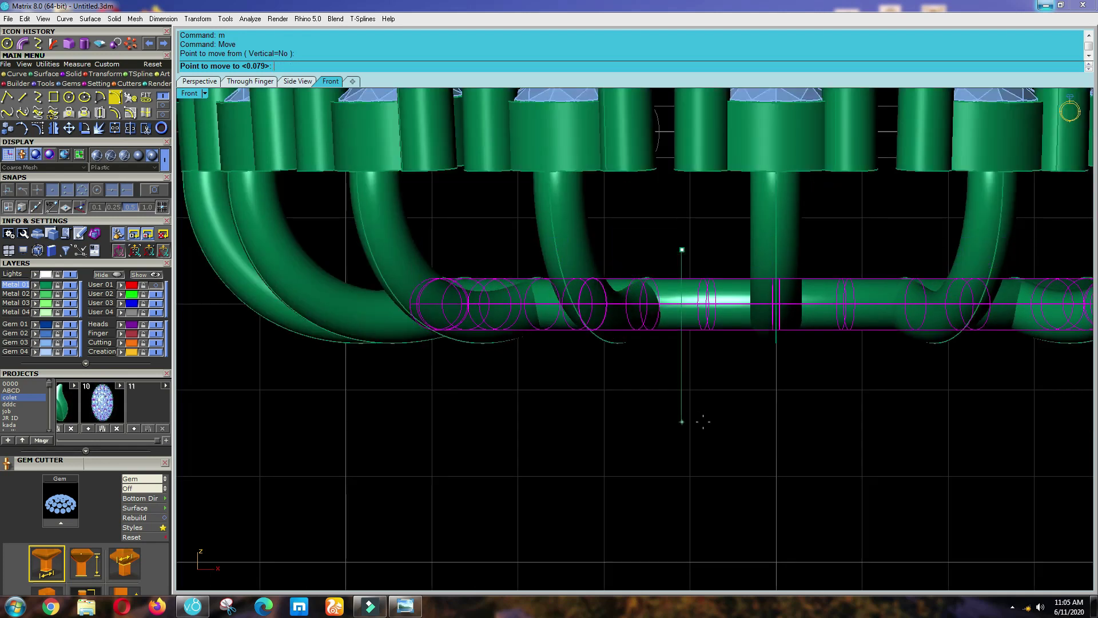
{"action": "left_click", "coordinate": [703, 422]}
{"action": "scroll", "coordinate": [639, 420], "scroll_direction": "down", "scroll_amount": 3}
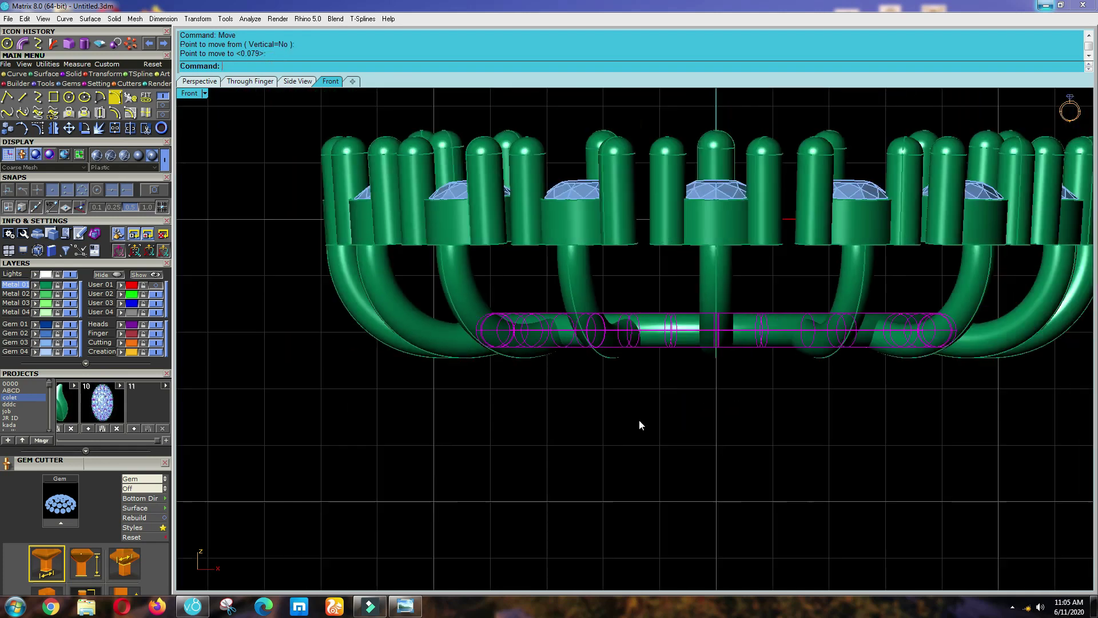
Check the base ring against the supports from below, and group it with all the outer settings and supports.
{"action": "left_click", "coordinate": [640, 420]}
{"action": "scroll", "coordinate": [639, 421], "scroll_direction": "down", "scroll_amount": 2}
{"action": "right_click_drag", "start_coordinate": [670, 400], "coordinate": [563, 285], "text": "ctrl+shift"}
{"action": "scroll", "coordinate": [561, 286], "scroll_direction": "up", "scroll_amount": 6}
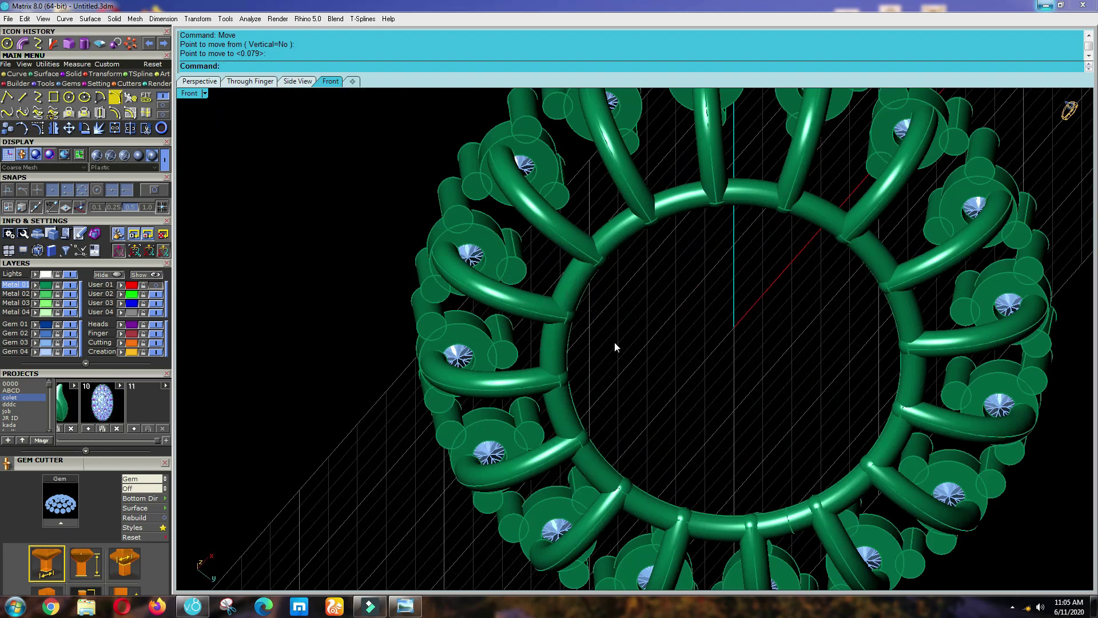
{"action": "scroll", "coordinate": [615, 344], "scroll_direction": "down", "scroll_amount": 4}
{"action": "key", "text": "ctrl+F2"}
{"action": "scroll", "coordinate": [650, 413], "scroll_direction": "up", "scroll_amount": 4}
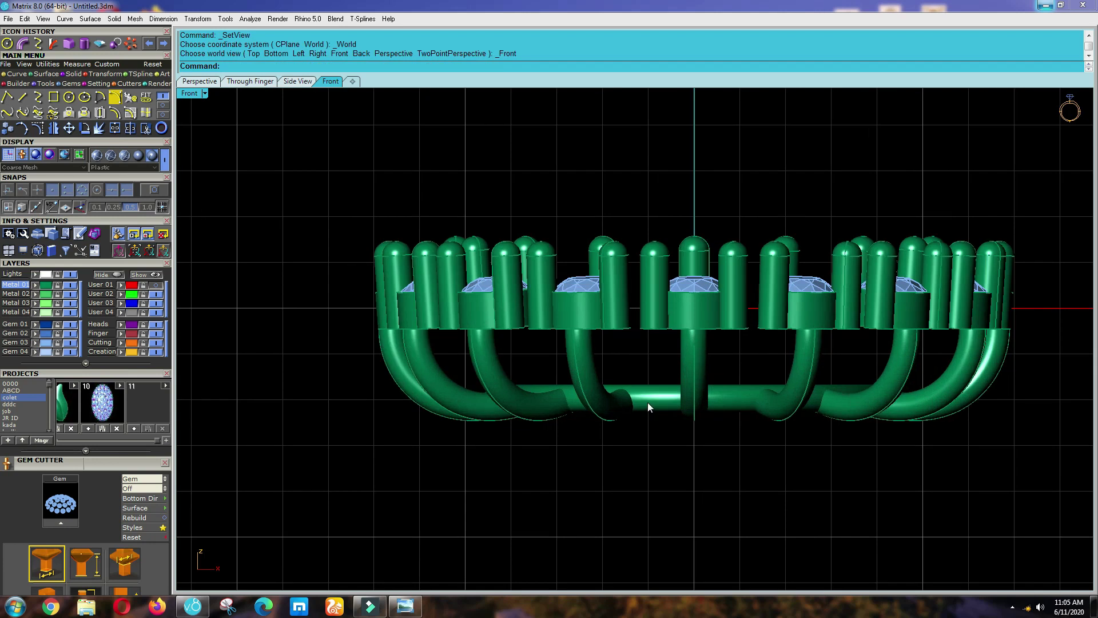
{"action": "scroll", "coordinate": [647, 402], "scroll_direction": "down", "scroll_amount": 3}
{"action": "left_click_drag", "start_coordinate": [926, 507], "coordinate": [437, 262]}
{"action": "type", "text": "g"}
{"action": "key", "text": "Return"}
Show the hidden dome, gems and prongs again and return to the front view.
{"action": "key", "text": "ctrl+F1"}
{"action": "left_click", "coordinate": [451, 262]}
{"action": "key", "text": "ctrl+shift+h"}
{"action": "key", "text": "ctrl+a"}
{"action": "key", "text": "Return"}
{"action": "key", "text": "ctrl+F2"}
{"action": "scroll", "coordinate": [591, 376], "scroll_direction": "up", "scroll_amount": 3}
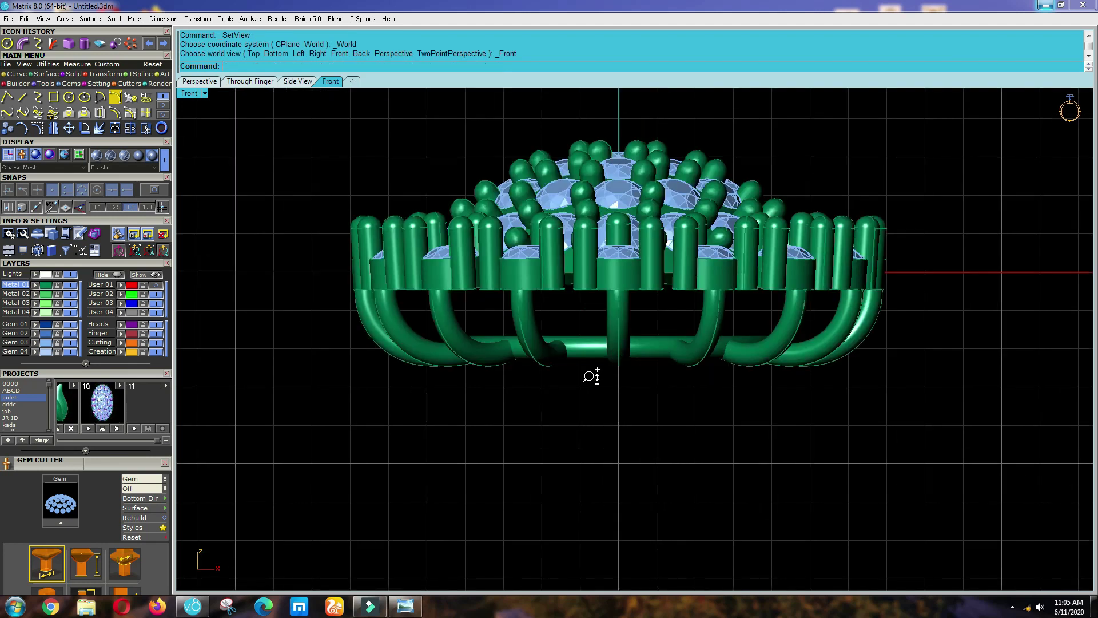
Compare the whole head with the Capture2 reference photo in Windows Photo Viewer, examining the base ring's shape under the supports.
{"action": "scroll", "coordinate": [617, 401], "scroll_direction": "up", "scroll_amount": 3}
{"action": "scroll", "coordinate": [658, 452], "scroll_direction": "down", "scroll_amount": 6}
{"action": "right_click_drag", "start_coordinate": [629, 439], "coordinate": [449, 554]}
{"action": "key", "text": "Home"}
{"action": "left_click", "coordinate": [407, 607]}
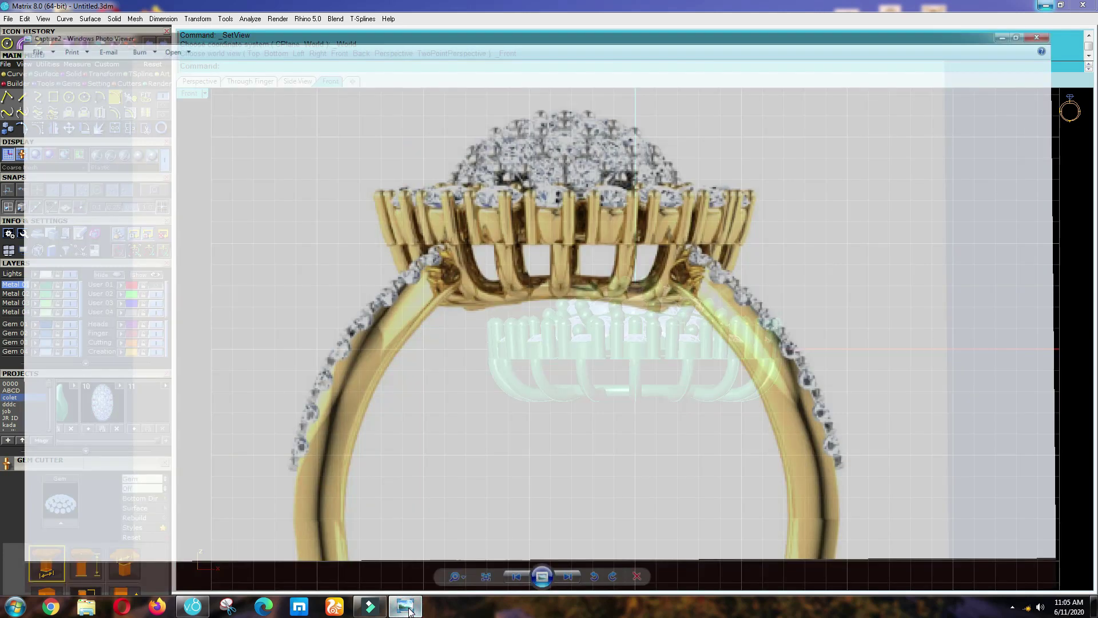
{"action": "scroll", "coordinate": [521, 307], "scroll_direction": "up", "scroll_amount": 3}
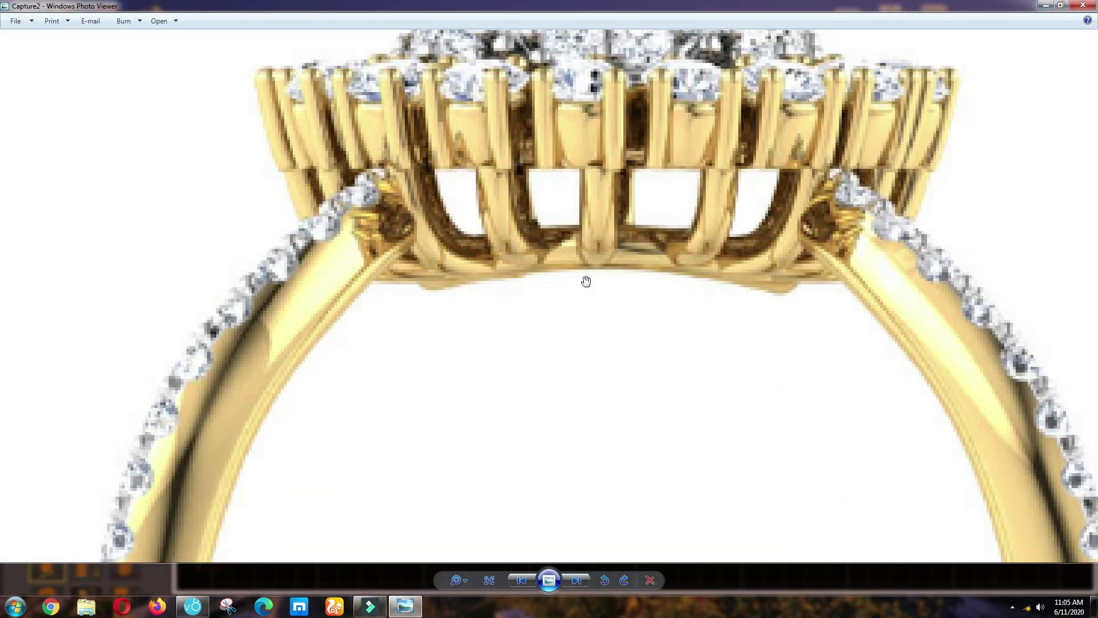
{"action": "scroll", "coordinate": [500, 385], "scroll_direction": "down", "scroll_amount": 3}
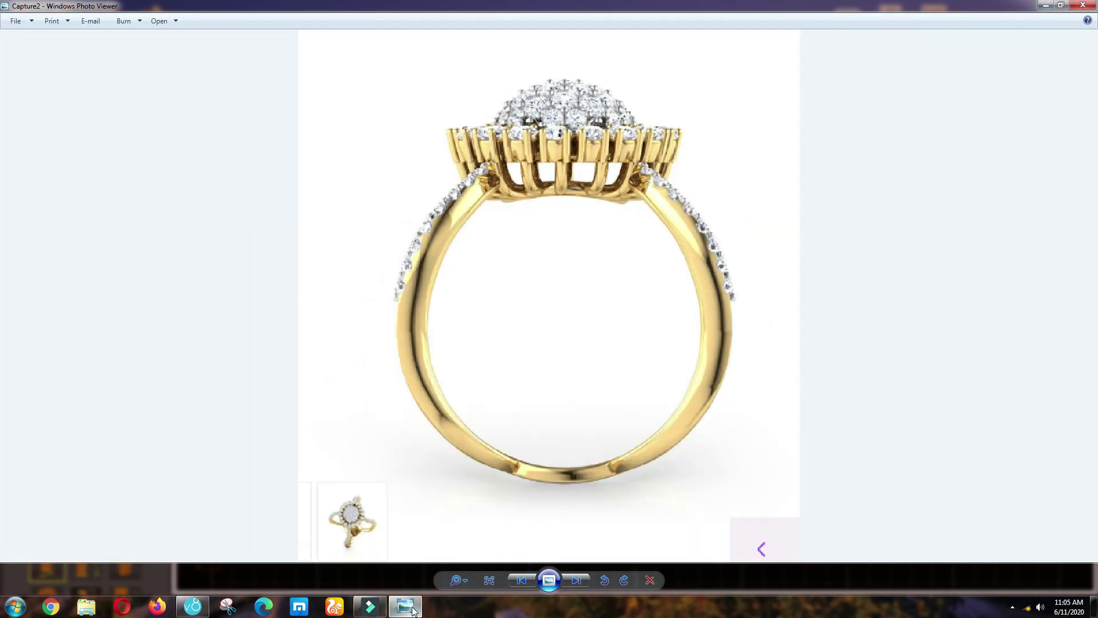
{"action": "left_click", "coordinate": [413, 610]}
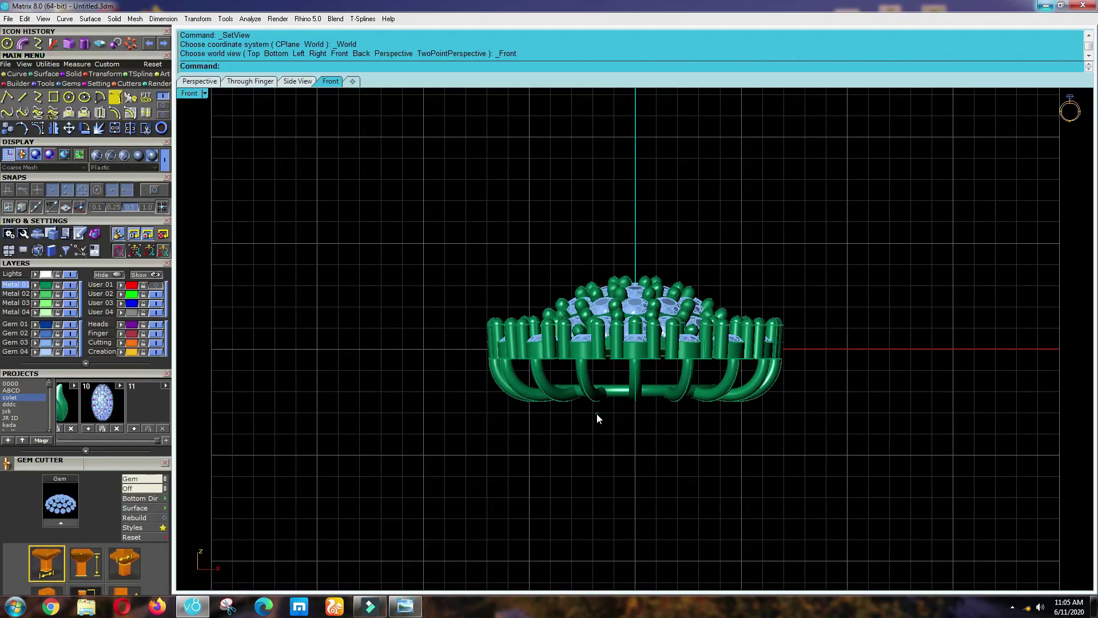
Undo the redisplay of the dome parts and the grouping of the base ring with the settings.
{"action": "scroll", "coordinate": [624, 392], "scroll_direction": "up", "scroll_amount": 3}
{"action": "key", "text": "ctrl+a"}
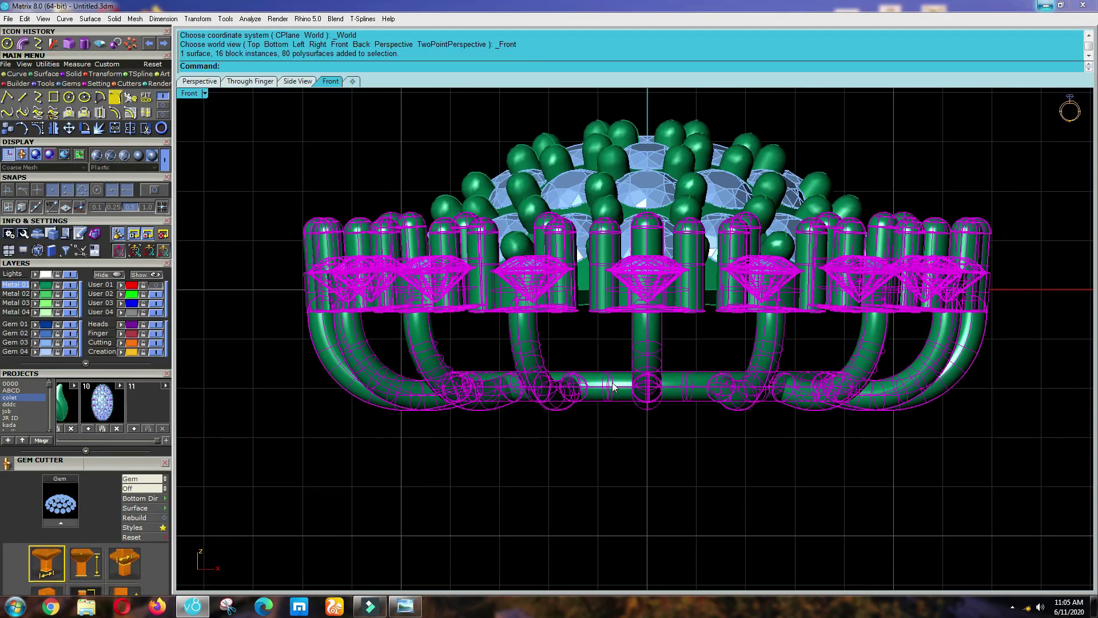
{"action": "key", "text": "ctrl+z"}
Move the base ring slightly further down in the front view, towards the bottoms of the supports.
{"action": "left_click", "coordinate": [601, 388]}
{"action": "scroll", "coordinate": [613, 430], "scroll_direction": "up", "scroll_amount": 5}
{"action": "type", "text": "m"}
{"action": "key", "text": "Return"}
{"action": "left_click", "coordinate": [620, 414]}
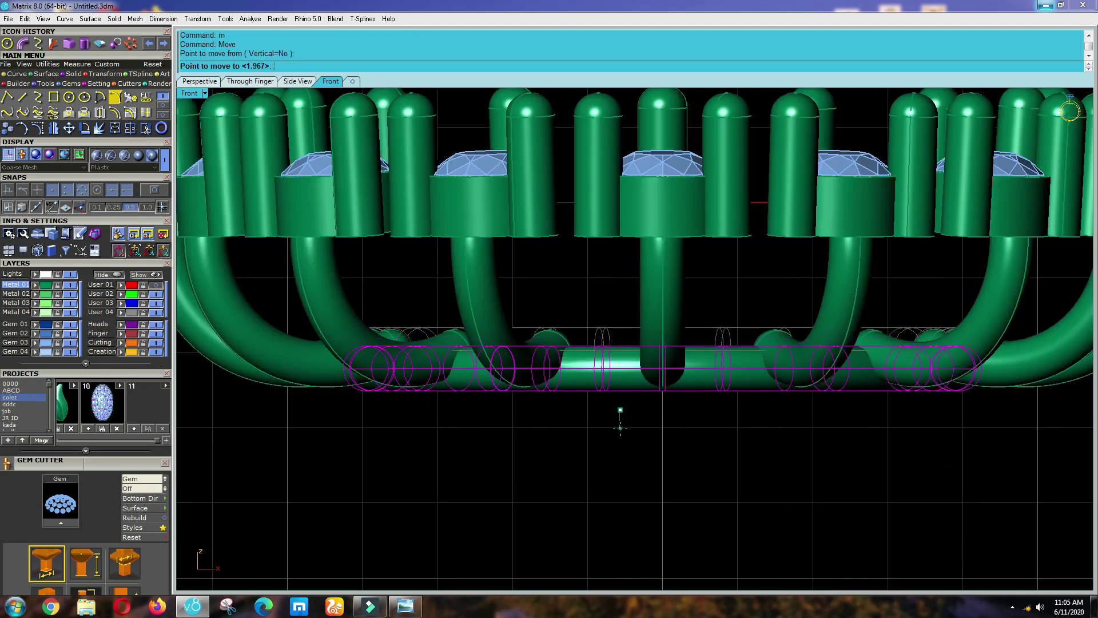
{"action": "left_click", "coordinate": [620, 429]}
{"action": "left_click", "coordinate": [613, 452]}
Bow the middle of the base ring slightly upward in the front view by raising the centre control points of its cage.
{"action": "left_click", "coordinate": [584, 373]}
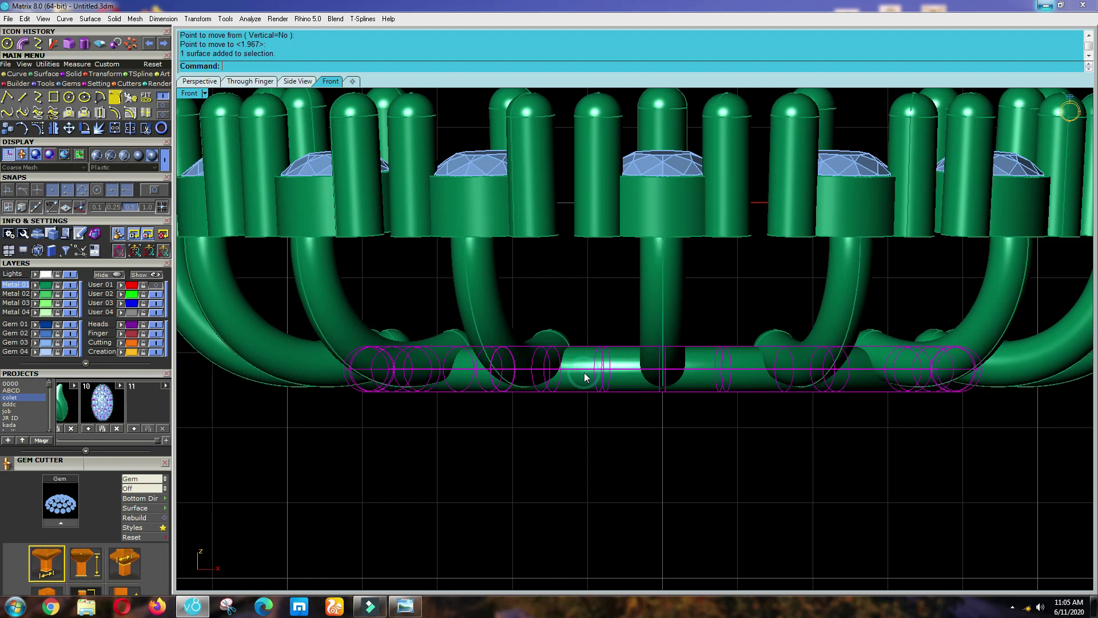
{"action": "scroll", "coordinate": [585, 373], "scroll_direction": "down", "scroll_amount": 7}
{"action": "key", "text": "F10"}
{"action": "left_click_drag", "start_coordinate": [521, 216], "coordinate": [720, 466]}
{"action": "scroll", "coordinate": [575, 397], "scroll_direction": "up", "scroll_amount": 2}
{"action": "left_click", "coordinate": [589, 260], "text": "ctrl"}
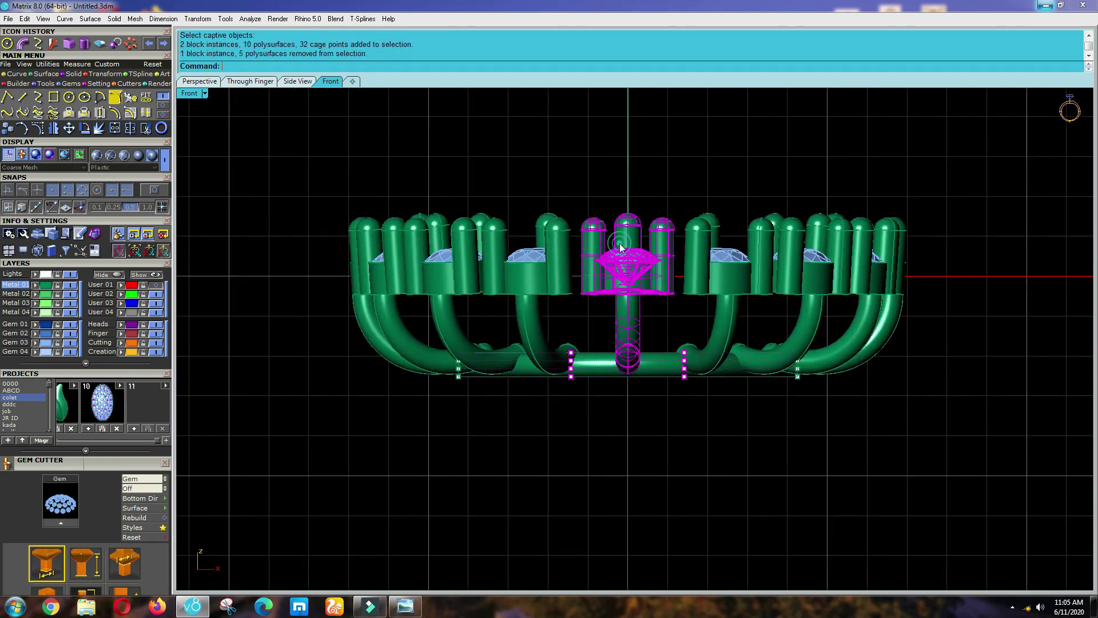
{"action": "left_click", "coordinate": [619, 242], "text": "ctrl"}
{"action": "scroll", "coordinate": [624, 409], "scroll_direction": "up", "scroll_amount": 3}
{"action": "type", "text": "m"}
{"action": "key", "text": "Return"}
{"action": "left_click", "coordinate": [618, 440]}
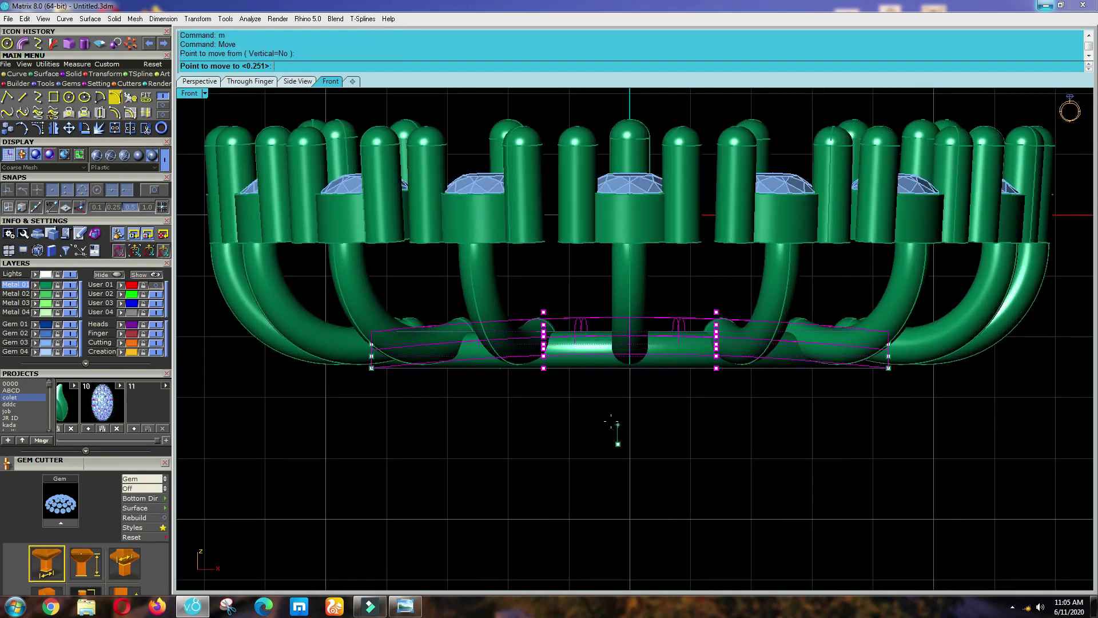
{"action": "left_click", "coordinate": [611, 422]}
{"action": "scroll", "coordinate": [594, 371], "scroll_direction": "down", "scroll_amount": 1}
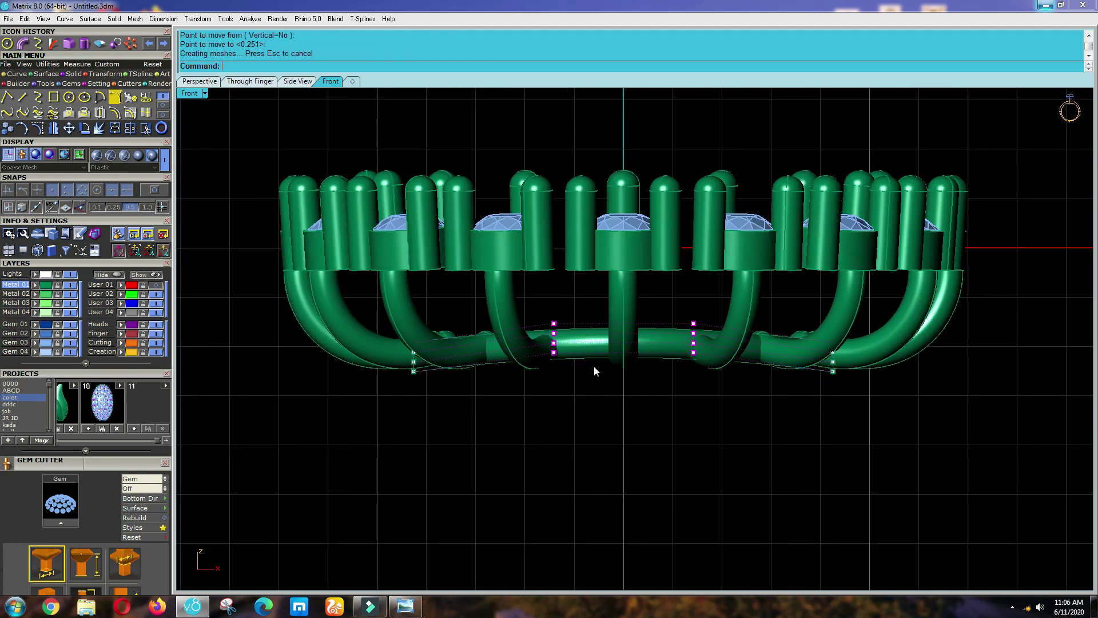
{"action": "scroll", "coordinate": [584, 338], "scroll_direction": "up", "scroll_amount": 2}
Delete the base ring's control cage and inspect the reshaped ring and supports from underneath.
{"action": "left_click", "coordinate": [582, 338]}
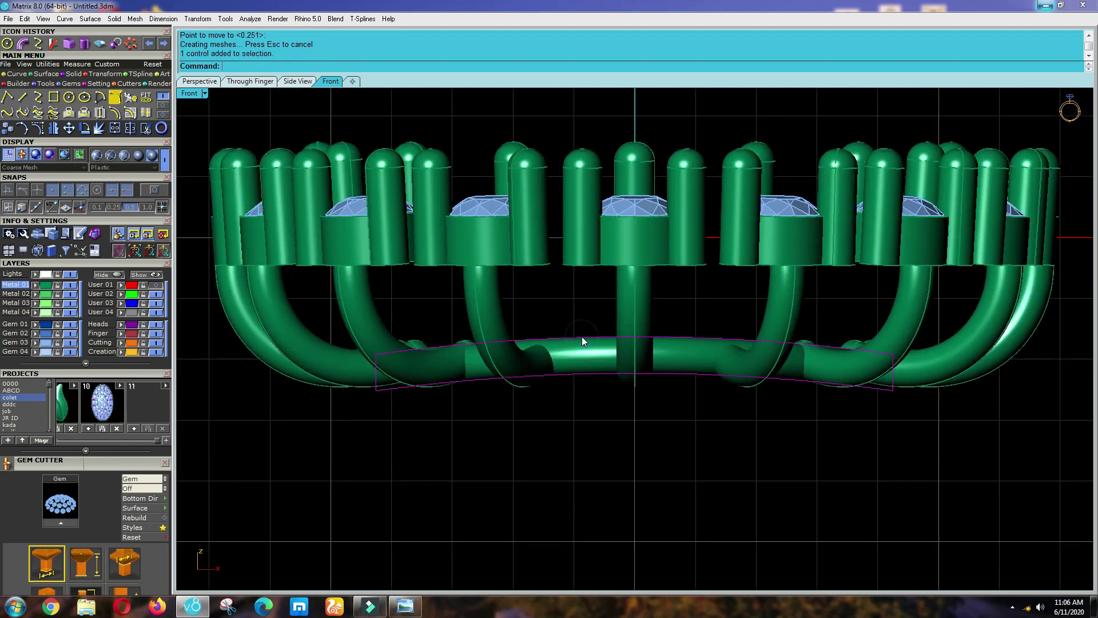
{"action": "scroll", "coordinate": [564, 367], "scroll_direction": "down", "scroll_amount": 1}
{"action": "key", "text": "Delete"}
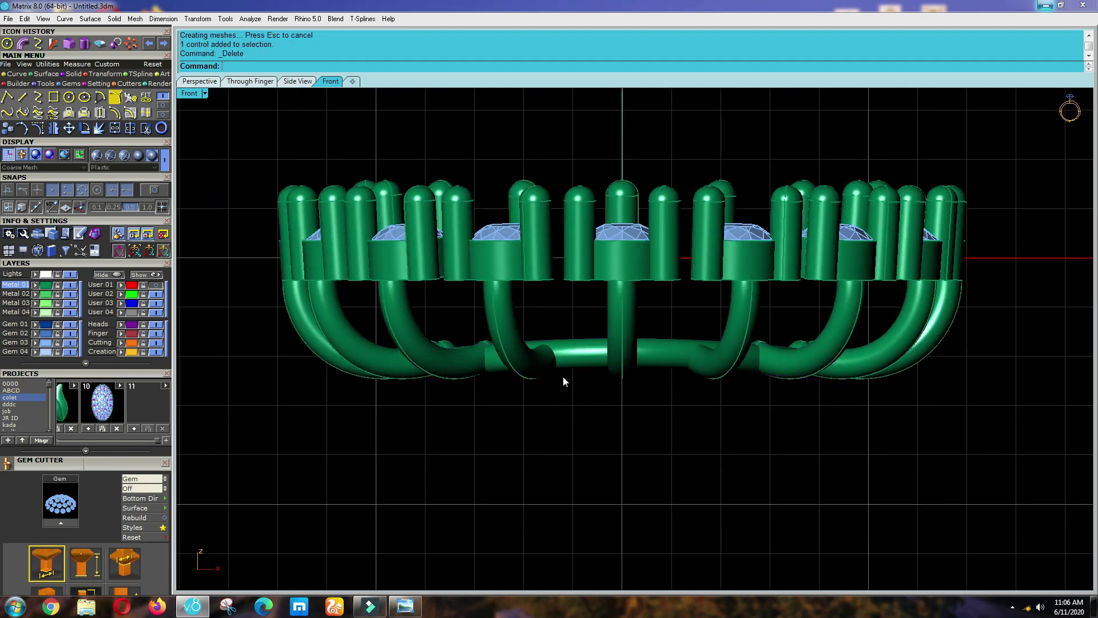
{"action": "right_click_drag", "start_coordinate": [618, 435], "coordinate": [571, 248], "text": "ctrl+shift"}
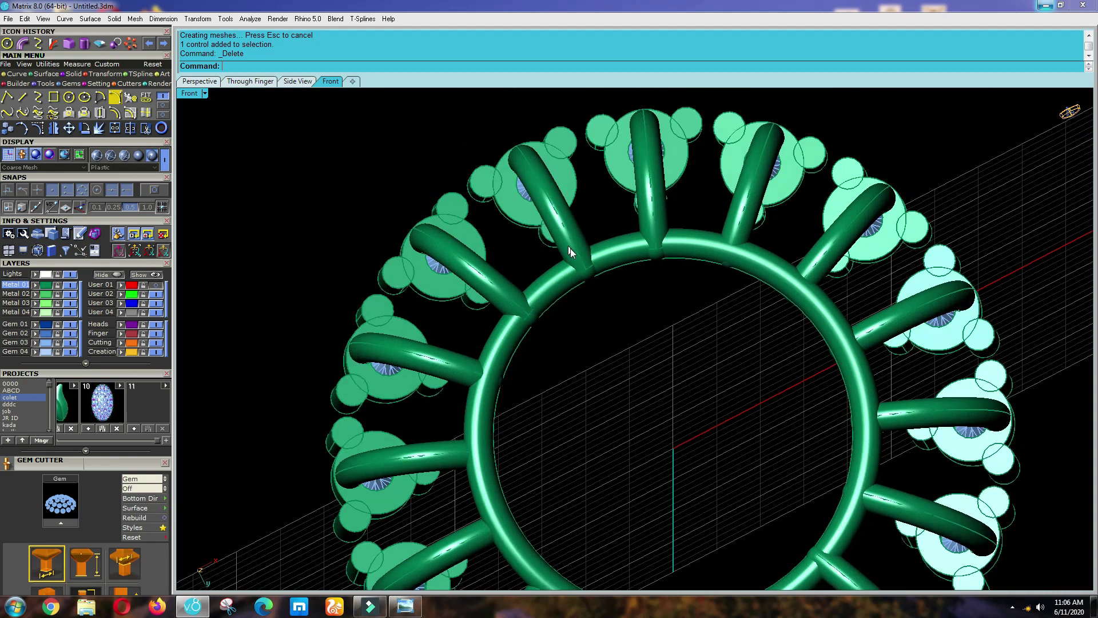
{"action": "scroll", "coordinate": [655, 315], "scroll_direction": "down", "scroll_amount": 3}
Group the base ring with all the outer settings, their gems and supports in the front view.
{"action": "key", "text": "F2"}
{"action": "scroll", "coordinate": [642, 344], "scroll_direction": "up", "scroll_amount": 1}
{"action": "left_click_drag", "start_coordinate": [887, 462], "coordinate": [426, 208]}
{"action": "type", "text": "g"}
{"action": "key", "text": "Return"}
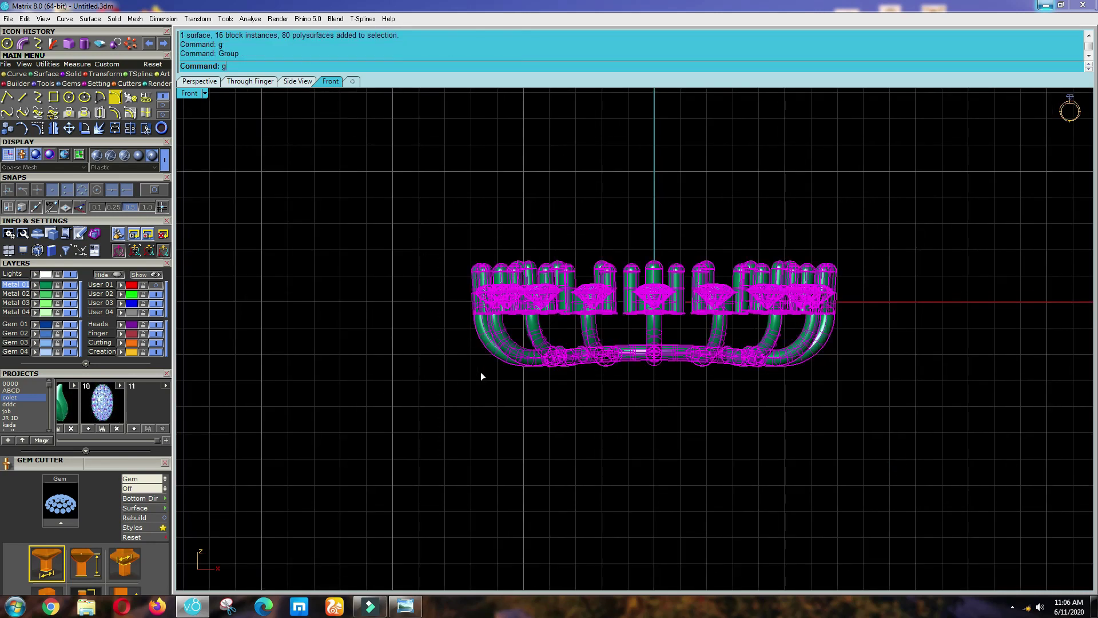
Show all the hidden dome parts, gems and prongs again and clear the selection.
{"action": "key", "text": "ctrl+shift+h"}
{"action": "key", "text": "ctrl+a"}
{"action": "key", "text": "Return"}
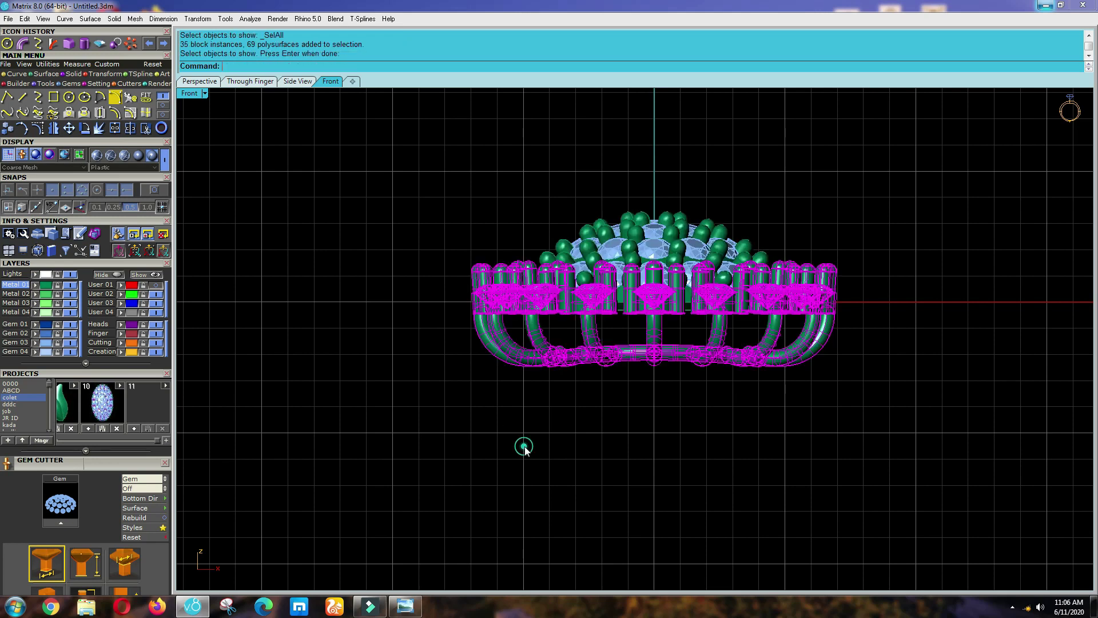
{"action": "left_click", "coordinate": [524, 446]}
Move the dome with its gems and prongs slightly upward in the front view, leaving the outer settings out of the selection.
{"action": "scroll", "coordinate": [577, 277], "scroll_direction": "up", "scroll_amount": 4}
{"action": "right_click_drag", "start_coordinate": [588, 304], "coordinate": [582, 278], "text": "ctrl+shift"}
{"action": "left_click", "coordinate": [582, 278]}
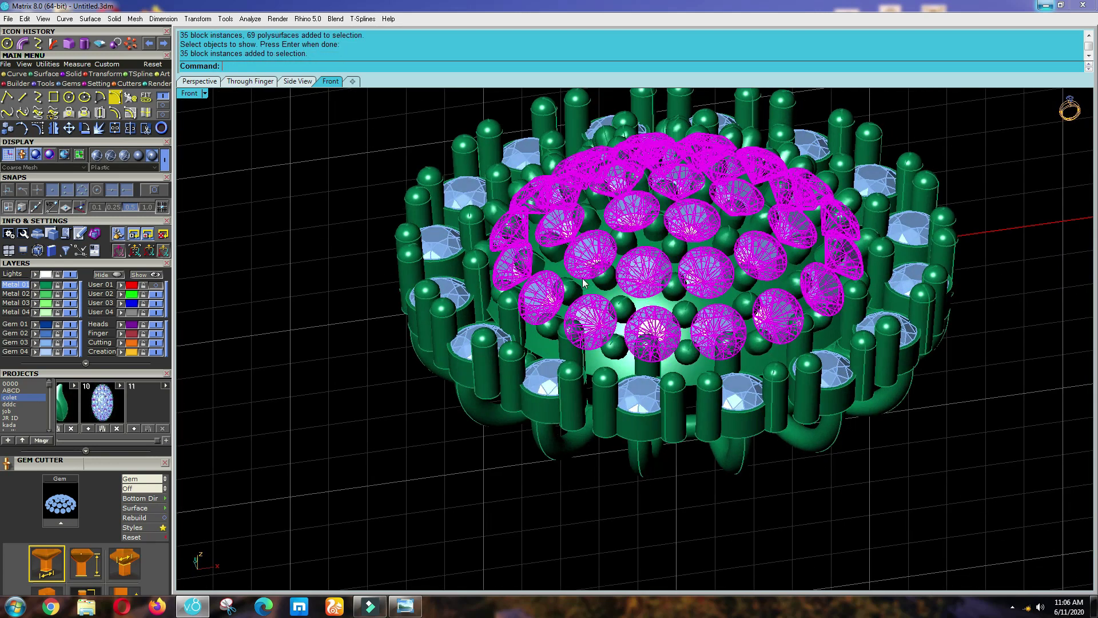
{"action": "scroll", "coordinate": [598, 288], "scroll_direction": "up", "scroll_amount": 6}
{"action": "left_click", "coordinate": [581, 284], "text": "shift"}
{"action": "left_click", "coordinate": [582, 284], "text": "shift"}
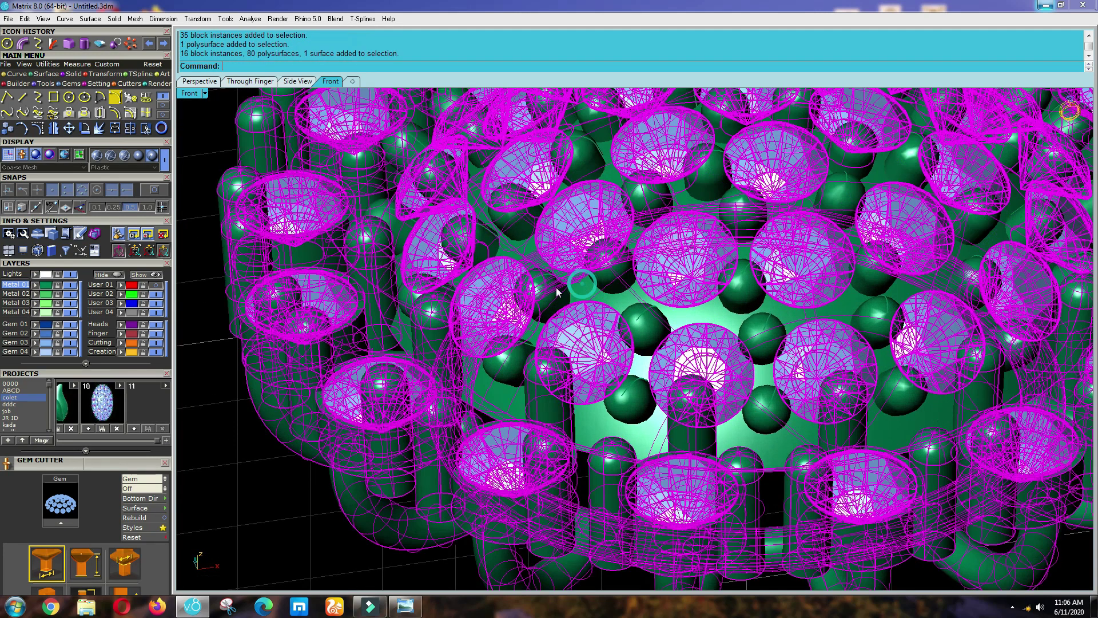
{"action": "left_click", "coordinate": [379, 411], "text": "ctrl"}
{"action": "left_click", "coordinate": [543, 297], "text": "shift"}
{"action": "scroll", "coordinate": [576, 364], "scroll_direction": "down", "scroll_amount": 5}
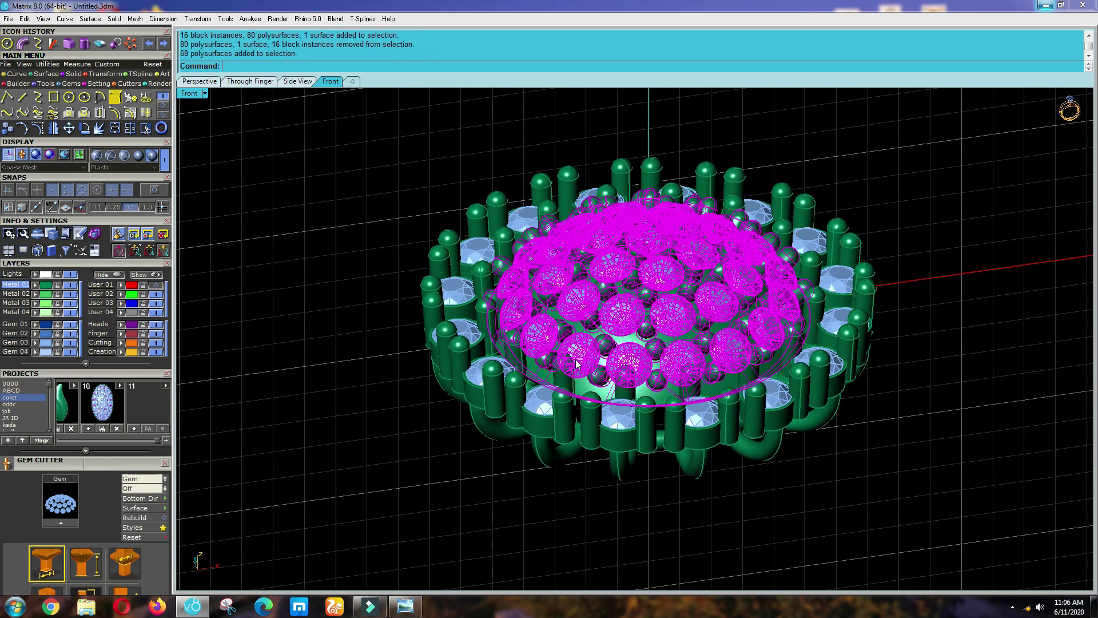
{"action": "key", "text": "F2"}
{"action": "type", "text": "m"}
{"action": "key", "text": "Return"}
{"action": "scroll", "coordinate": [526, 267], "scroll_direction": "up", "scroll_amount": 6}
{"action": "left_click", "coordinate": [516, 261]}
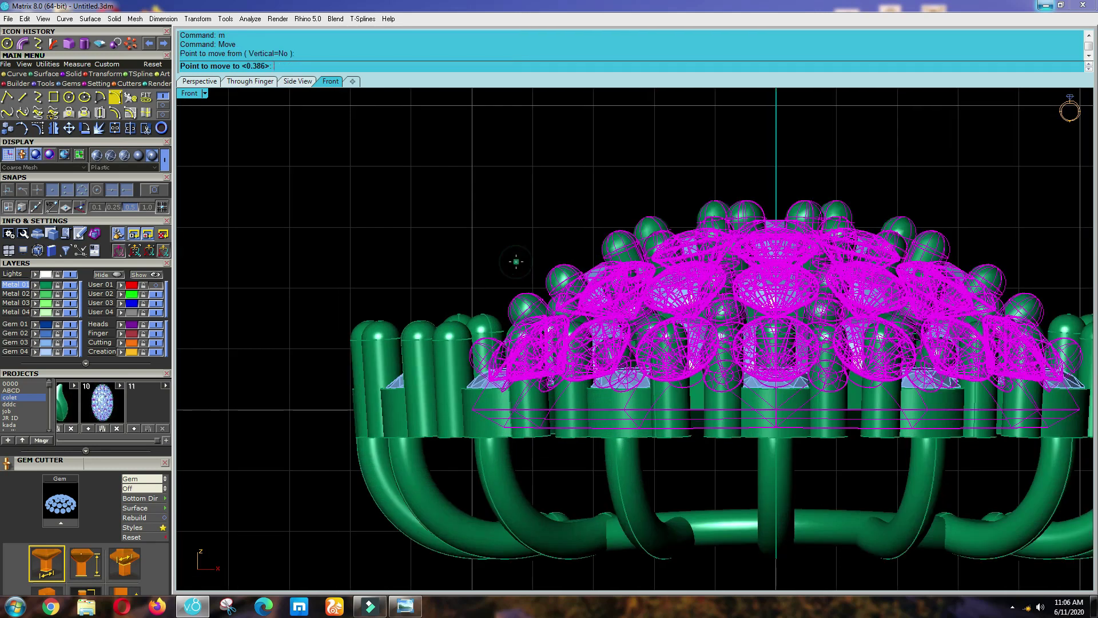
{"action": "left_click", "coordinate": [516, 257]}
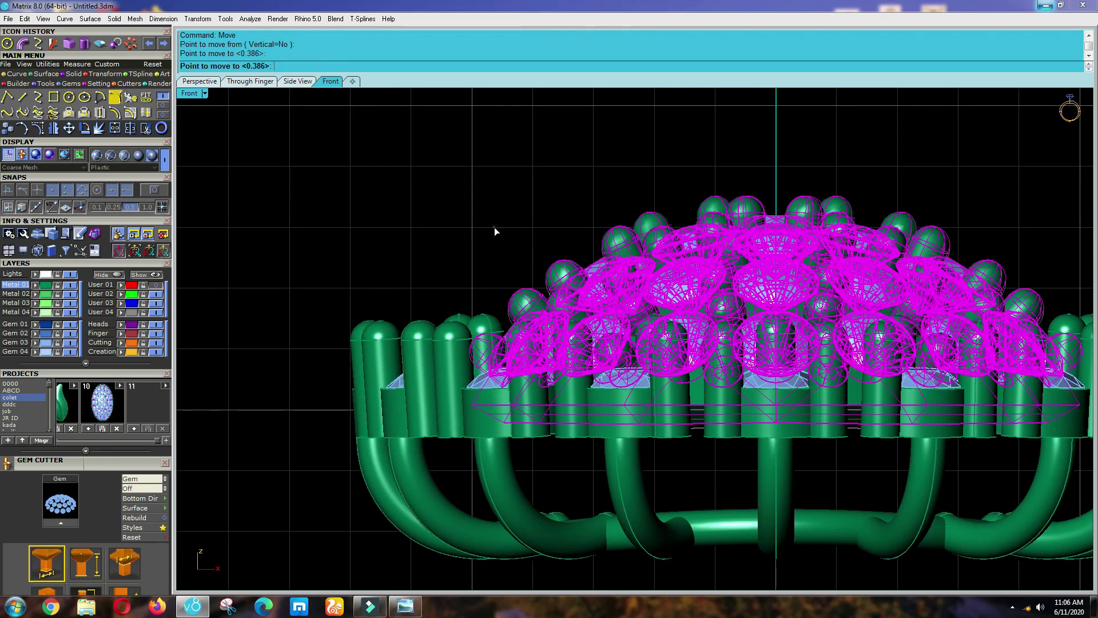
{"action": "left_click", "coordinate": [461, 221]}
{"action": "right_click_drag", "start_coordinate": [619, 384], "coordinate": [624, 463], "text": "ctrl+shift"}
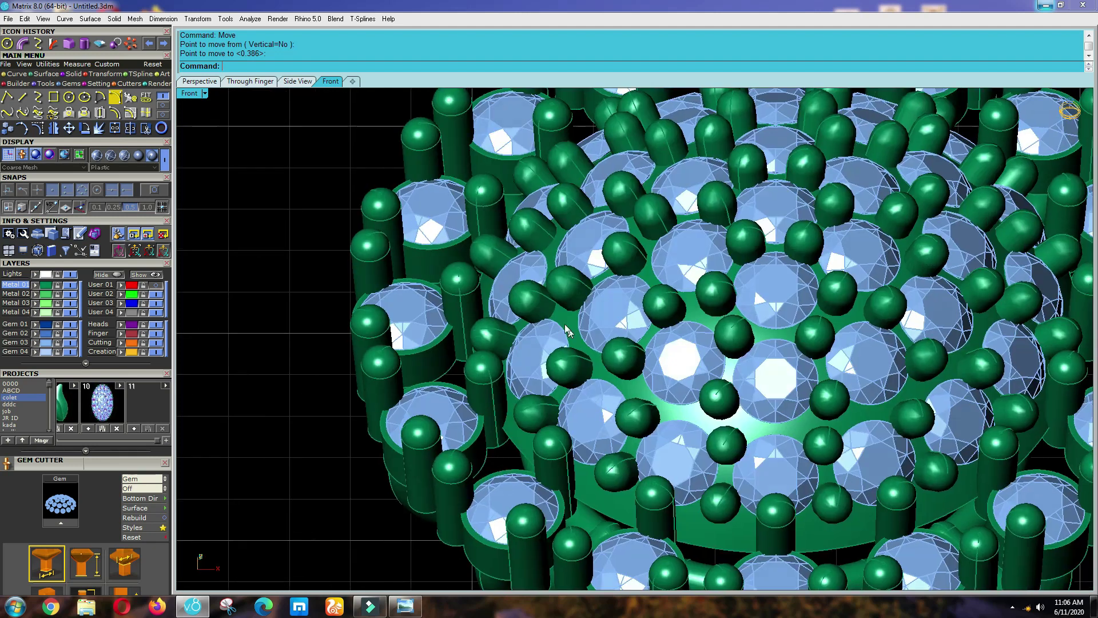
Save the whole head, seen from the top, into slot 10 of the colet project.
{"action": "key", "text": "ctrl+F1"}
{"action": "scroll", "coordinate": [600, 381], "scroll_direction": "down", "scroll_amount": 12}
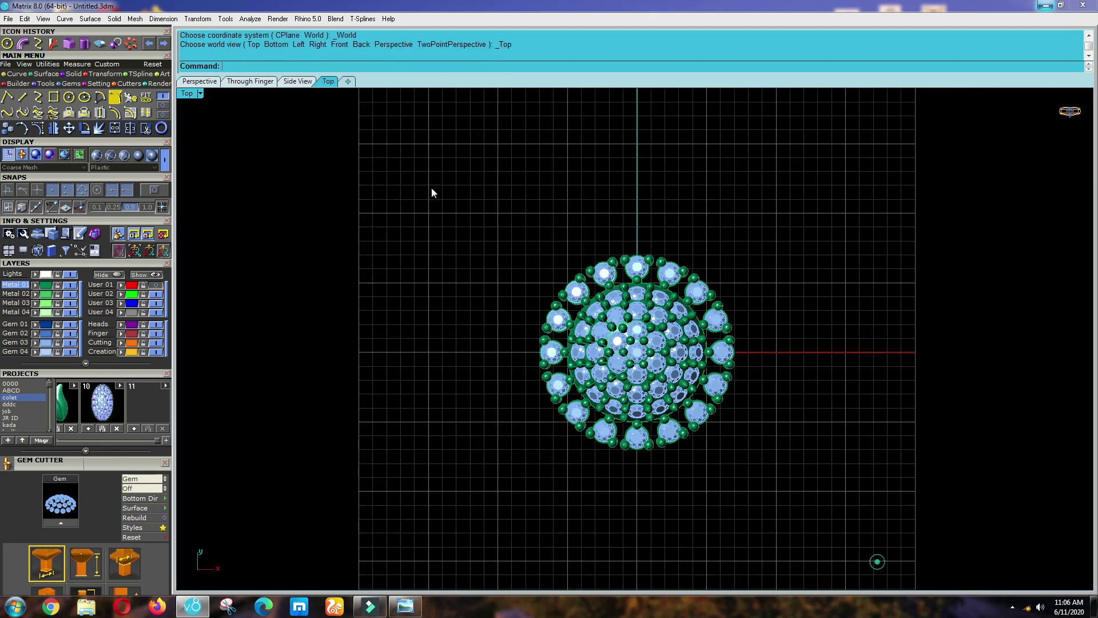
{"action": "key", "text": "ctrl+a"}
{"action": "left_click", "coordinate": [90, 429]}
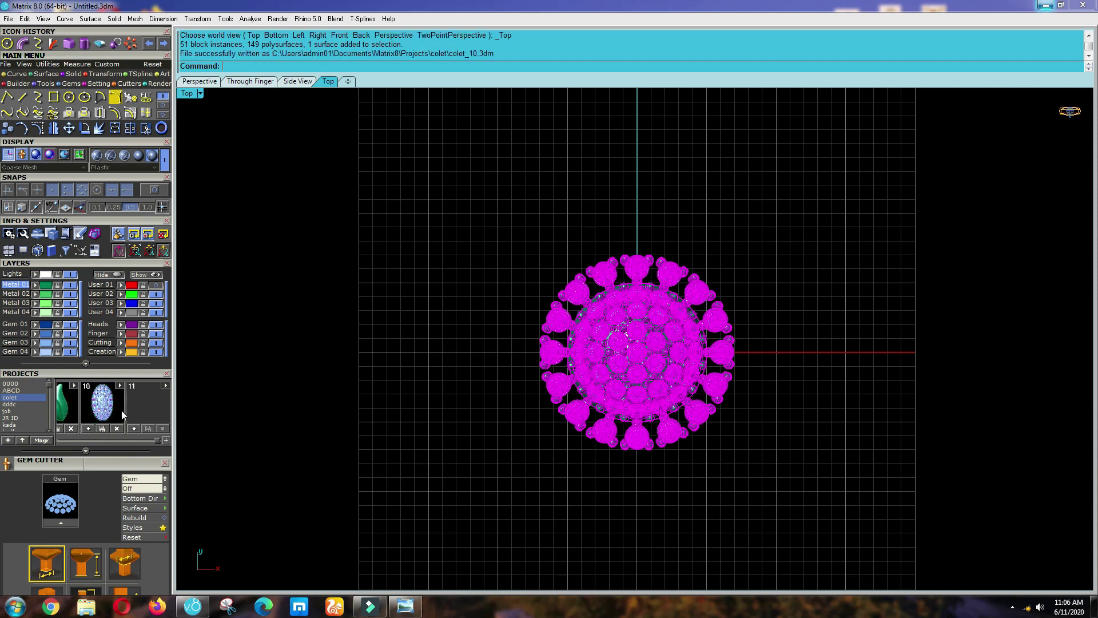
{"action": "left_click", "coordinate": [314, 431]}
{"action": "scroll", "coordinate": [527, 371], "scroll_direction": "up", "scroll_amount": 1}
{"action": "scroll", "coordinate": [558, 365], "scroll_direction": "up", "scroll_amount": 1}
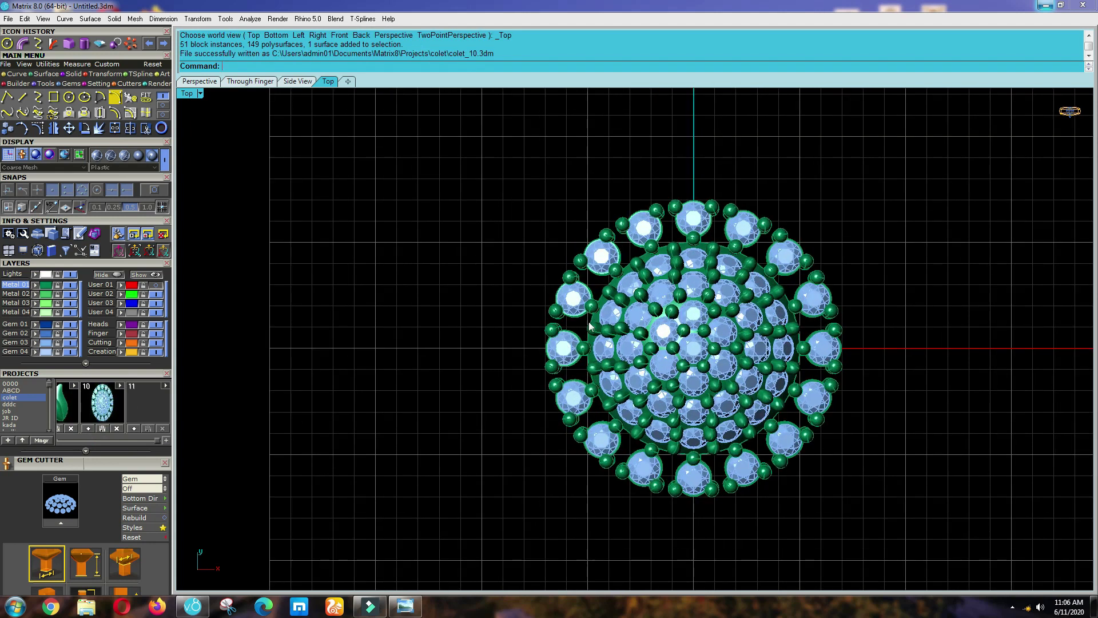
Check for hidden objects and turn on the User 01 layer to show its red guide frames around the head.
{"action": "scroll", "coordinate": [619, 345], "scroll_direction": "down", "scroll_amount": 6}
{"action": "left_click_drag", "start_coordinate": [790, 470], "coordinate": [436, 209]}
{"action": "key", "text": "ctrl+shift+h"}
{"action": "left_click", "coordinate": [478, 302]}
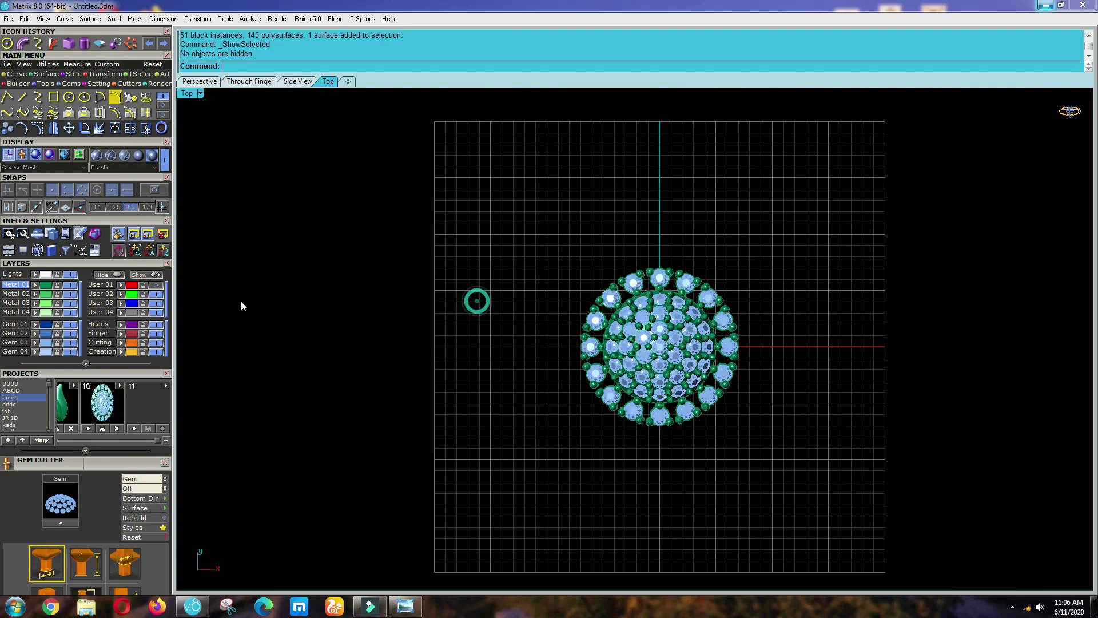
{"action": "left_click", "coordinate": [153, 286]}
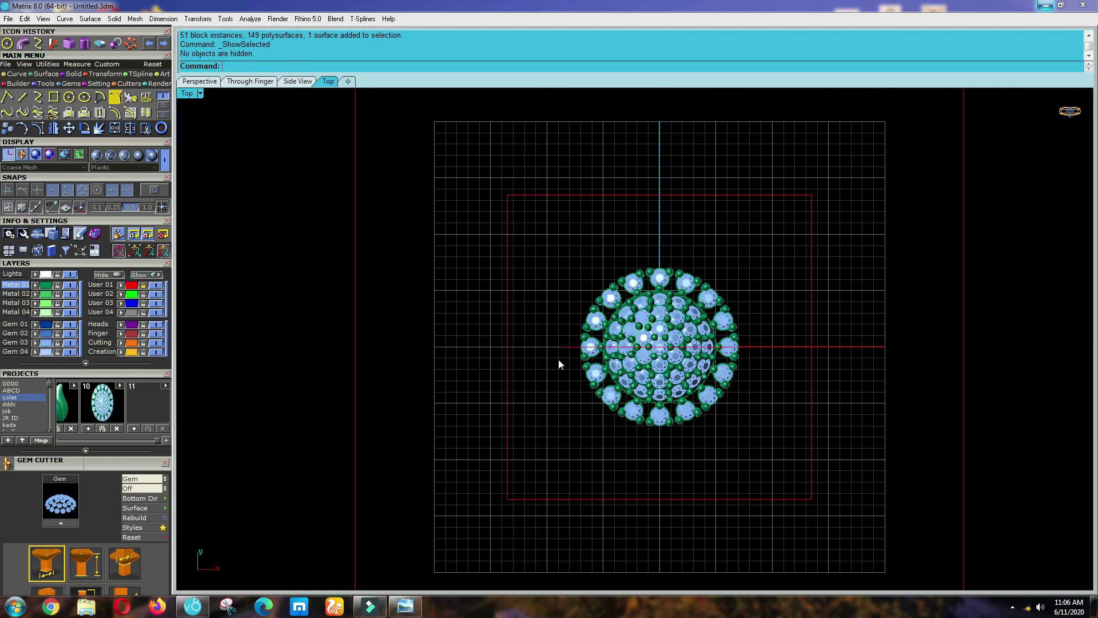
{"action": "scroll", "coordinate": [592, 363], "scroll_direction": "down", "scroll_amount": 2}
{"action": "scroll", "coordinate": [625, 359], "scroll_direction": "up", "scroll_amount": 2}
Change the shading style to Machine and view the head from the front and top.
{"action": "left_click", "coordinate": [142, 154]}
{"action": "left_click", "coordinate": [554, 457]}
{"action": "scroll", "coordinate": [656, 425], "scroll_direction": "up", "scroll_amount": 6}
{"action": "key", "text": "F2"}
{"action": "scroll", "coordinate": [587, 403], "scroll_direction": "down", "scroll_amount": 1}
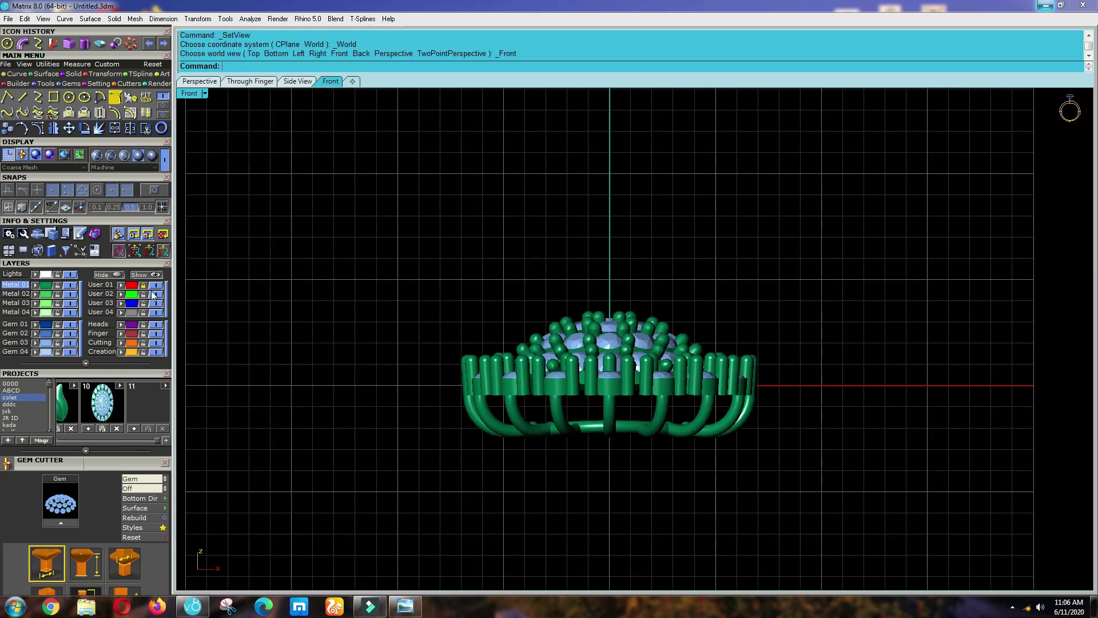
{"action": "key", "text": "F1"}
Hide the Gem 03 layer and examine the bare metal seats and prongs of the head.
{"action": "left_click", "coordinate": [70, 342]}
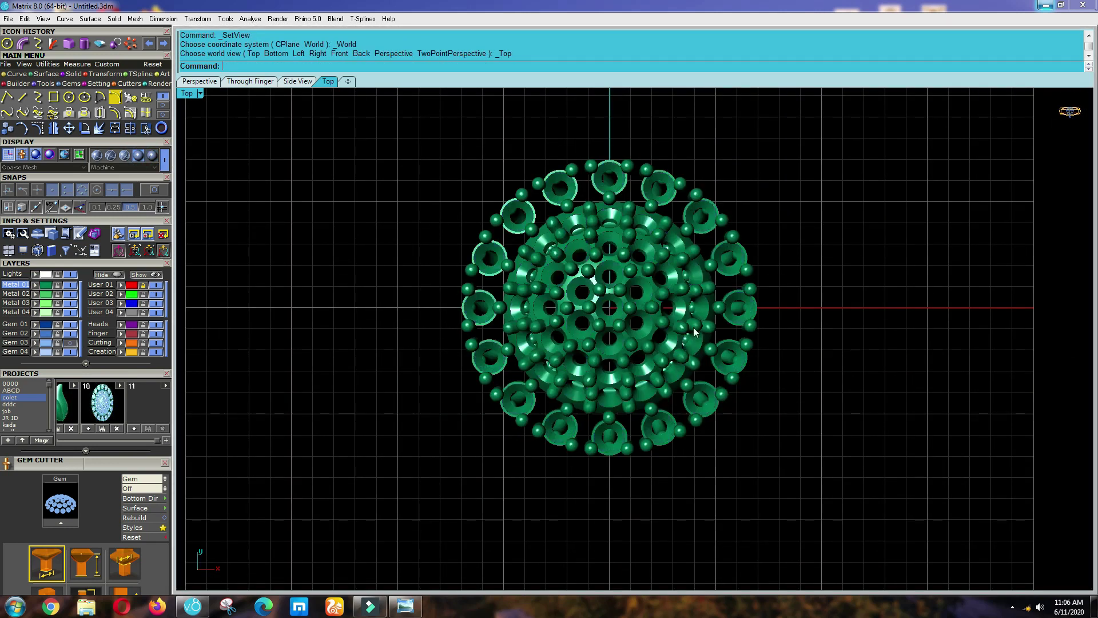
{"action": "scroll", "coordinate": [692, 326], "scroll_direction": "up", "scroll_amount": 2}
{"action": "scroll", "coordinate": [355, 396], "scroll_direction": "up", "scroll_amount": 7}
{"action": "right_click_drag", "start_coordinate": [407, 427], "coordinate": [547, 452], "text": "ctrl+shift"}
{"action": "key", "text": "F4"}
{"action": "scroll", "coordinate": [618, 192], "scroll_direction": "up", "scroll_amount": 4}
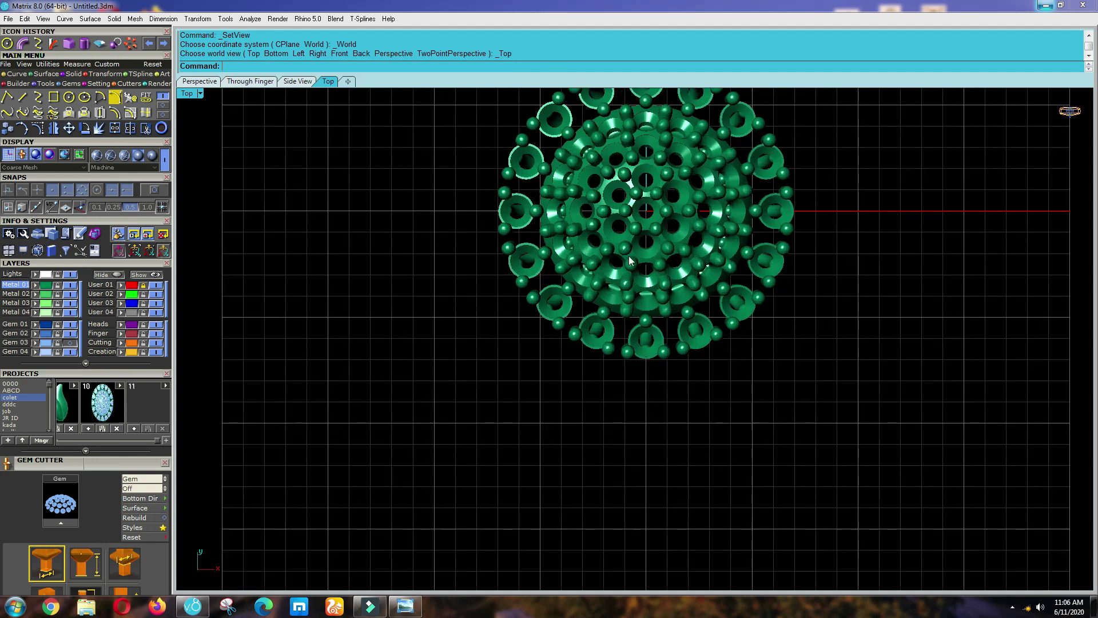
{"action": "right_click_drag", "start_coordinate": [567, 243], "coordinate": [532, 324]}
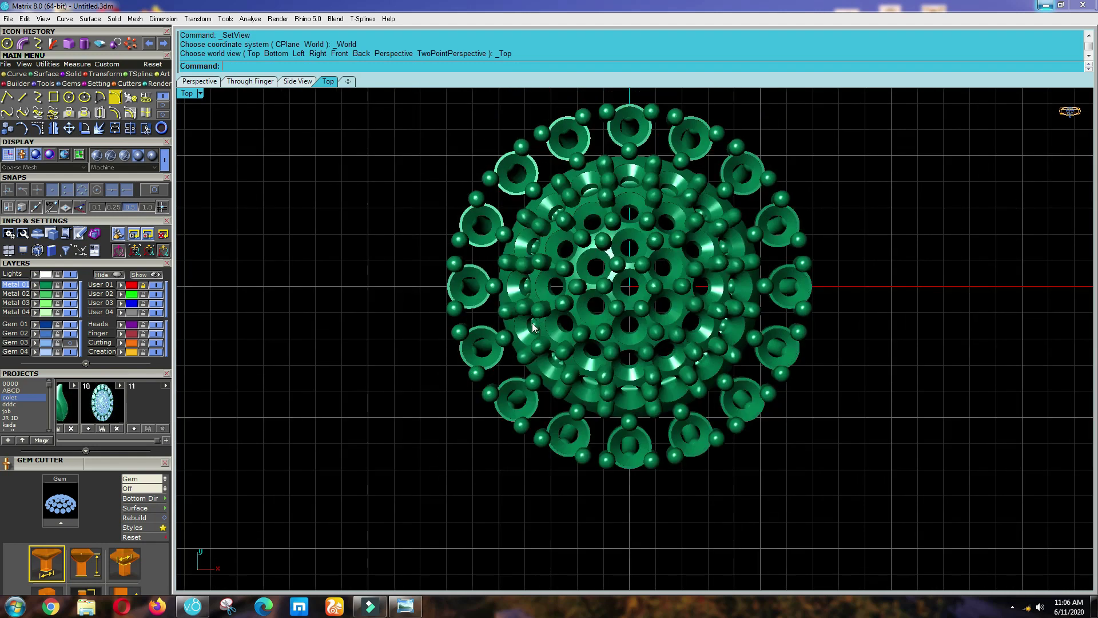
Show the Gem 03 layer again and return the shading style to Plastic in the top view.
{"action": "left_click", "coordinate": [72, 343]}
{"action": "right_click", "coordinate": [357, 428]}
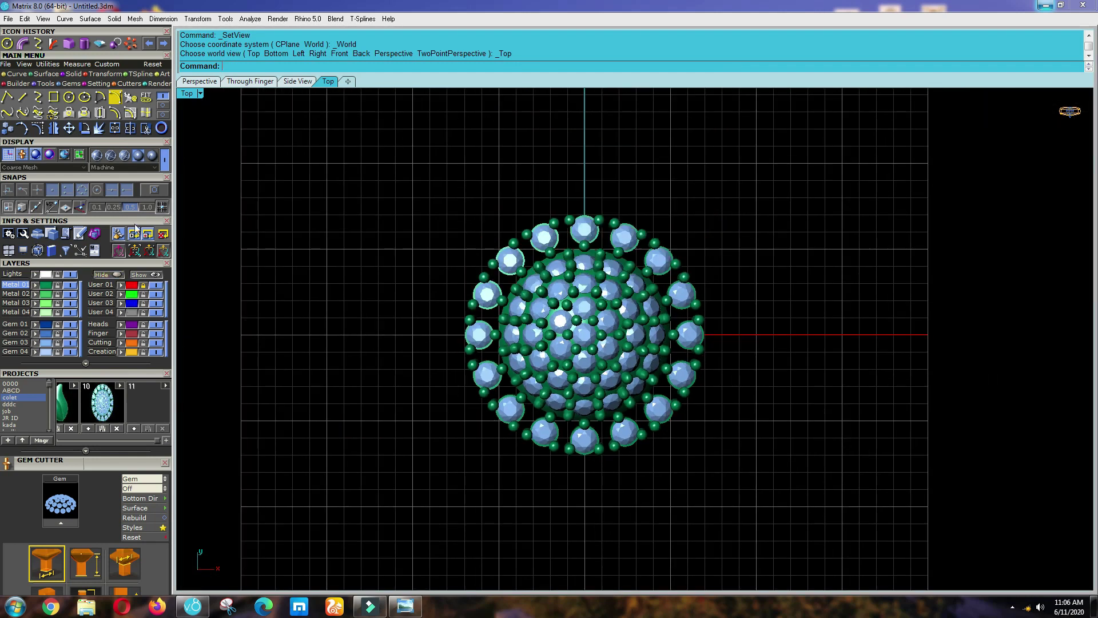
{"action": "left_click", "coordinate": [151, 155]}
{"action": "right_click", "coordinate": [346, 412]}
{"action": "right_click_drag", "start_coordinate": [497, 448], "coordinate": [541, 440]}
{"action": "scroll", "coordinate": [533, 440], "scroll_direction": "down", "scroll_amount": 6}
{"action": "right_click_drag", "start_coordinate": [472, 500], "coordinate": [511, 461]}
Switch to Windows Photo Viewer and examine the split shank arms in the Capture2, Capture and Capture1 reference photos.
{"action": "left_click", "coordinate": [400, 607]}
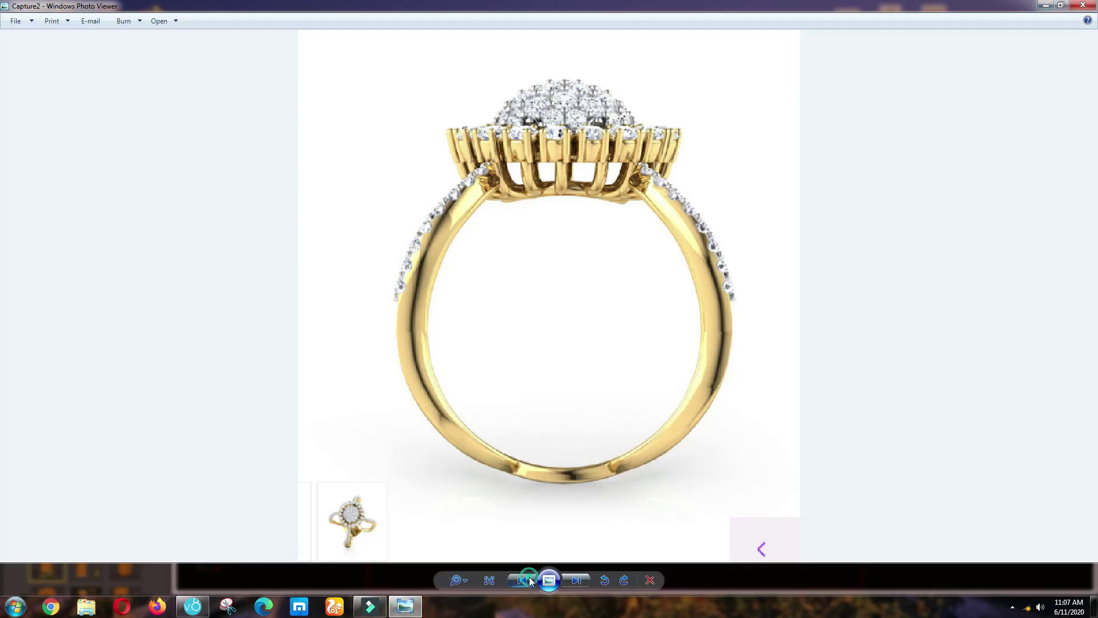
{"action": "left_click", "coordinate": [531, 582]}
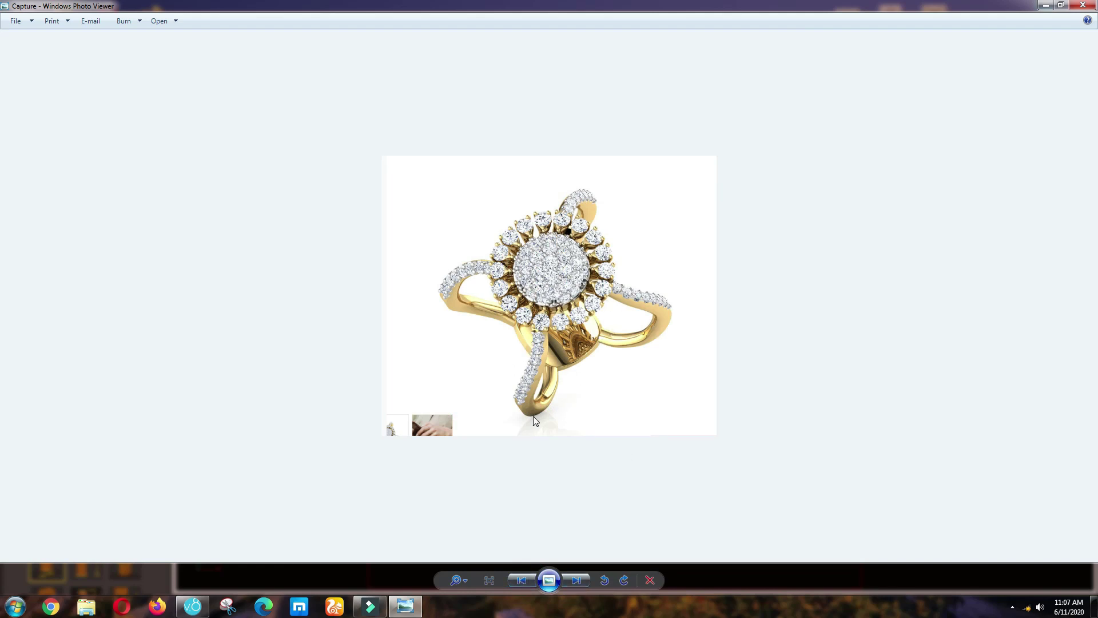
{"action": "scroll", "coordinate": [532, 371], "scroll_direction": "up", "scroll_amount": 3}
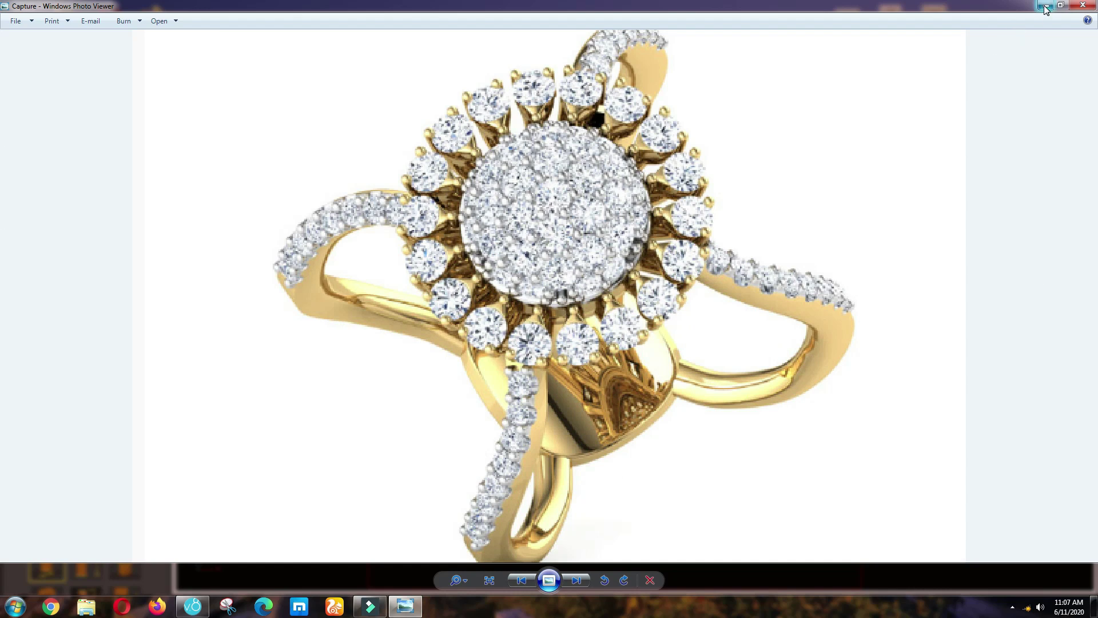
{"action": "scroll", "coordinate": [592, 447], "scroll_direction": "down", "scroll_amount": 3}
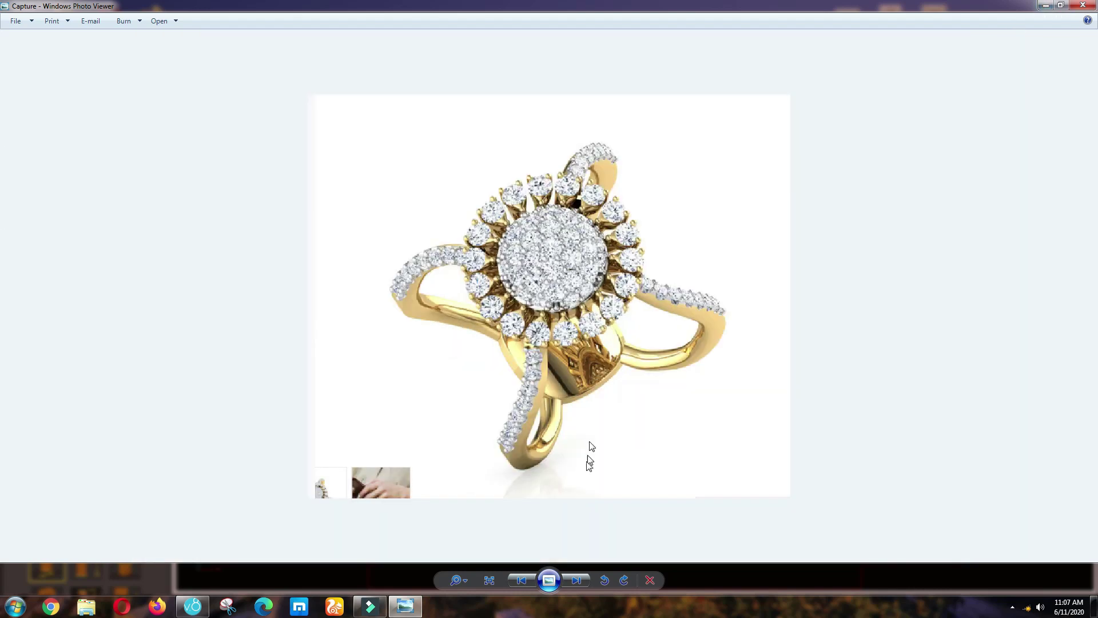
{"action": "left_click", "coordinate": [588, 580]}
{"action": "left_click", "coordinate": [588, 580]}
{"action": "scroll", "coordinate": [520, 276], "scroll_direction": "up", "scroll_amount": 3}
{"action": "scroll", "coordinate": [520, 276], "scroll_direction": "down", "scroll_amount": 1}
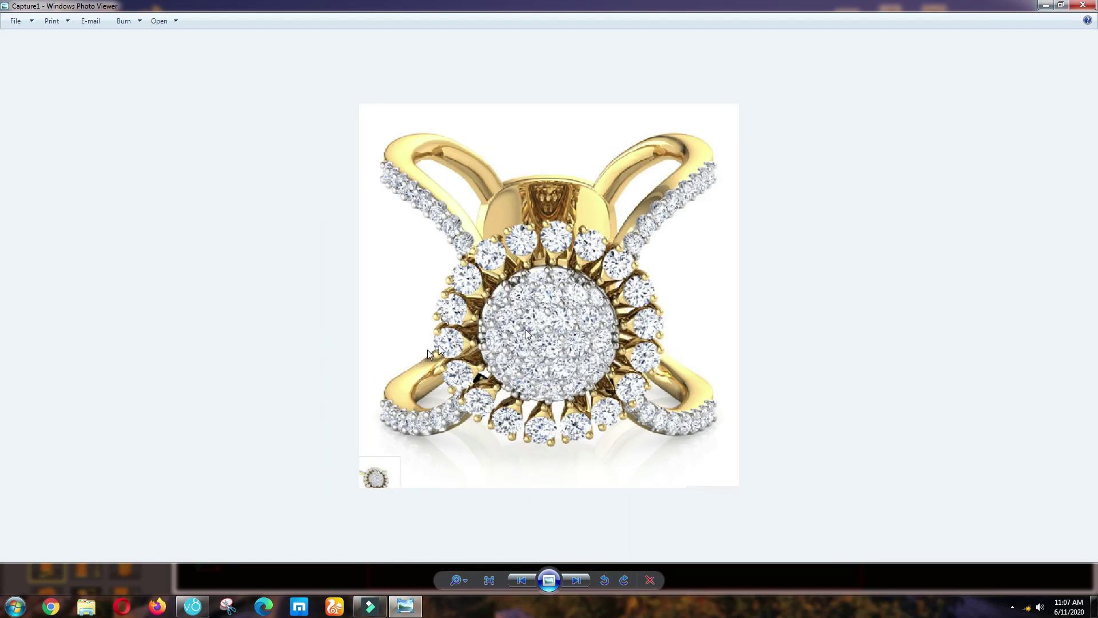
{"action": "left_click", "coordinate": [1053, 7]}
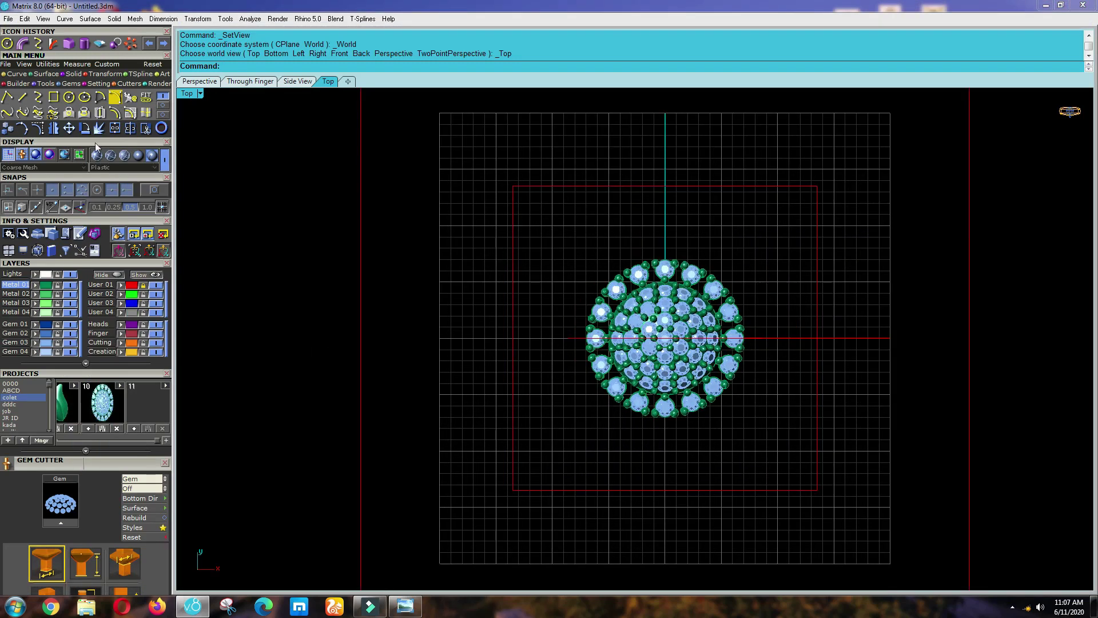
Draw a downward-bowed arc in the top view from the head's lower-left edge out to the far left, using Capture1 as reference.
{"action": "left_click", "coordinate": [116, 98]}
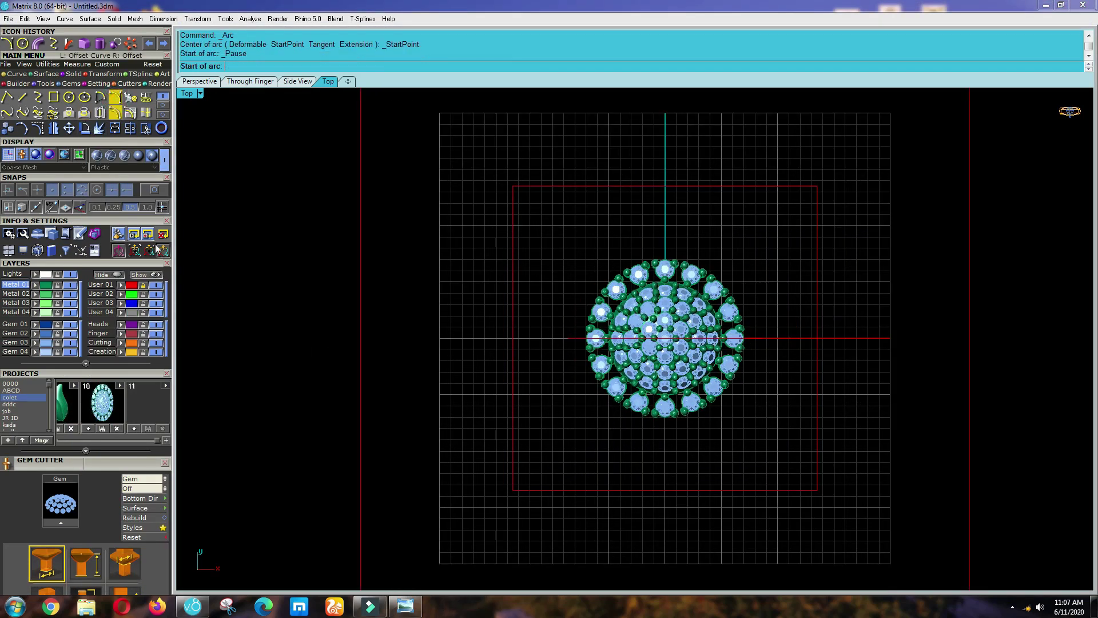
{"action": "scroll", "coordinate": [468, 407], "scroll_direction": "up", "scroll_amount": 2}
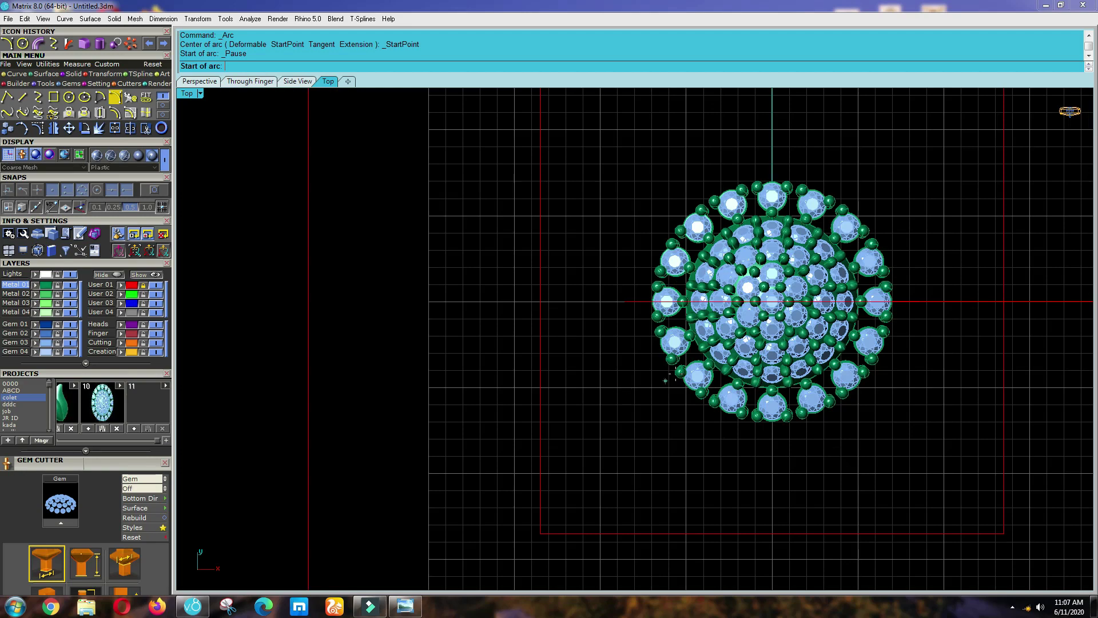
{"action": "scroll", "coordinate": [673, 375], "scroll_direction": "up", "scroll_amount": 1}
{"action": "left_click", "coordinate": [416, 611]}
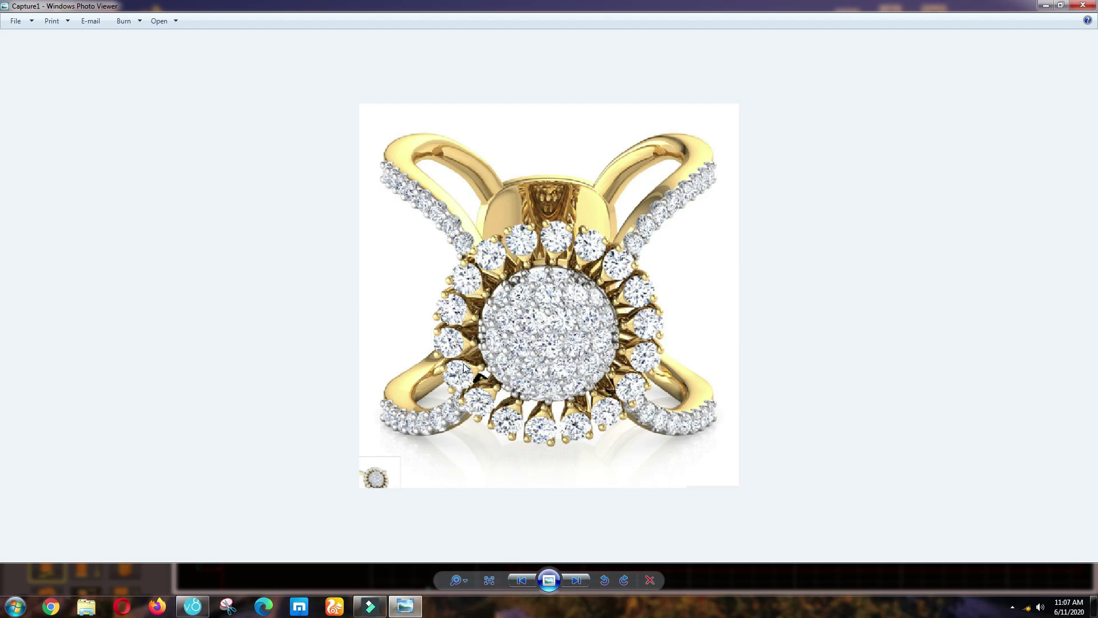
{"action": "left_click", "coordinate": [1044, 5]}
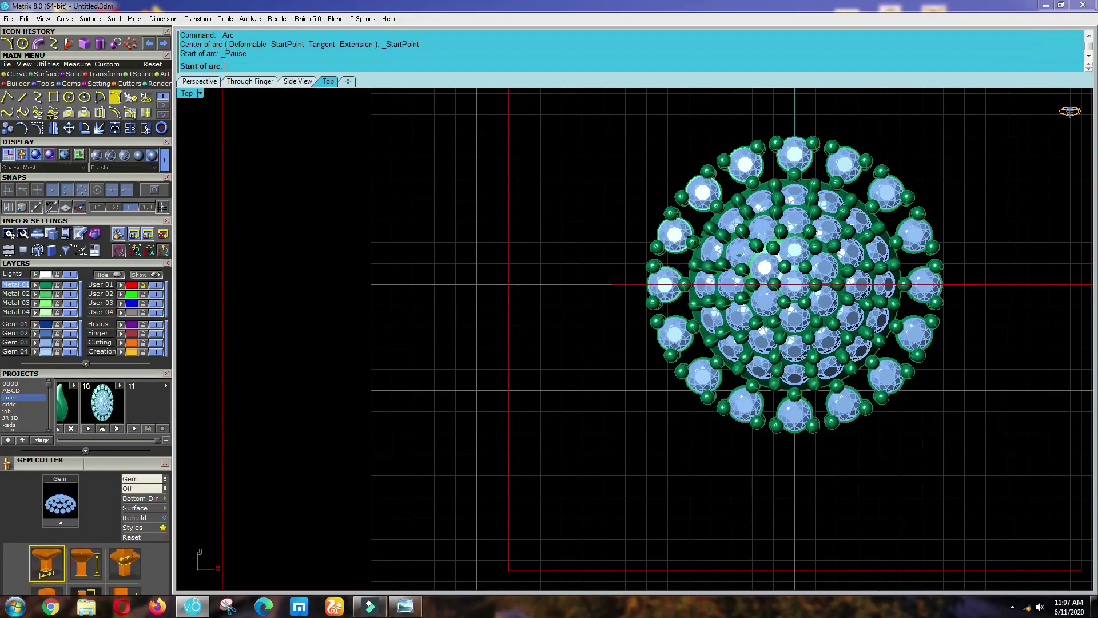
{"action": "right_click_drag", "start_coordinate": [686, 231], "coordinate": [640, 277]}
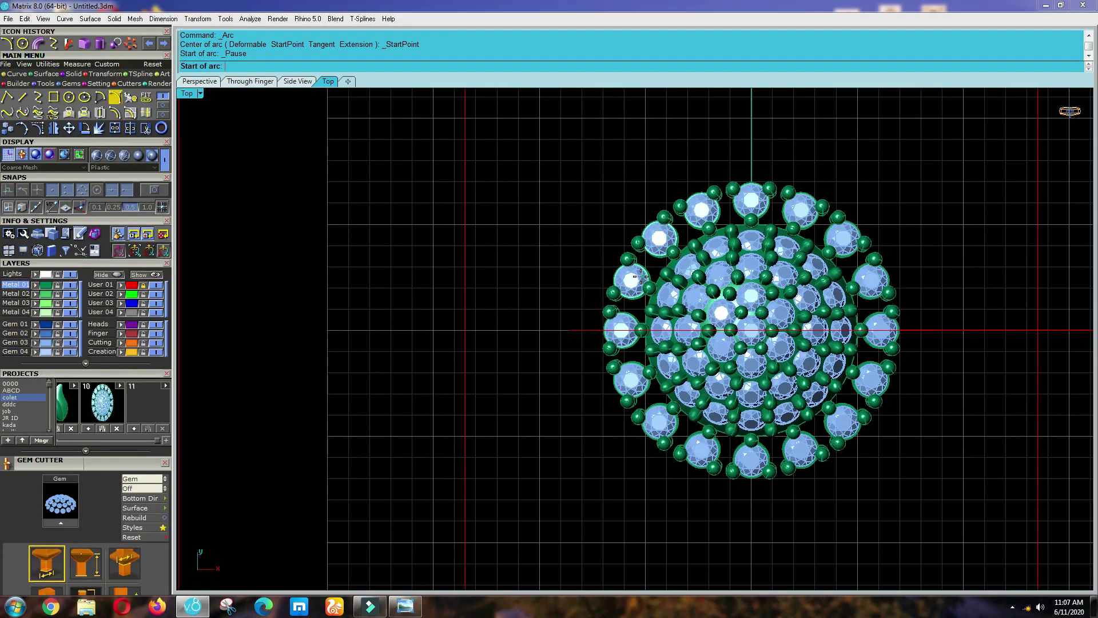
{"action": "left_click", "coordinate": [647, 398]}
{"action": "scroll", "coordinate": [637, 396], "scroll_direction": "down", "scroll_amount": 5}
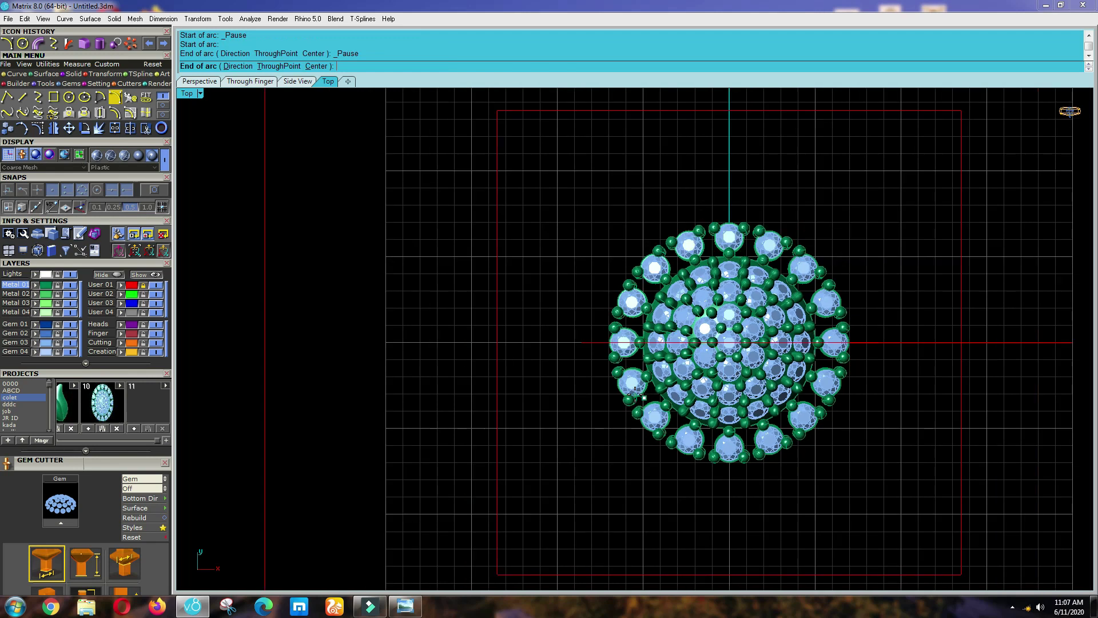
{"action": "scroll", "coordinate": [585, 393], "scroll_direction": "up", "scroll_amount": 4}
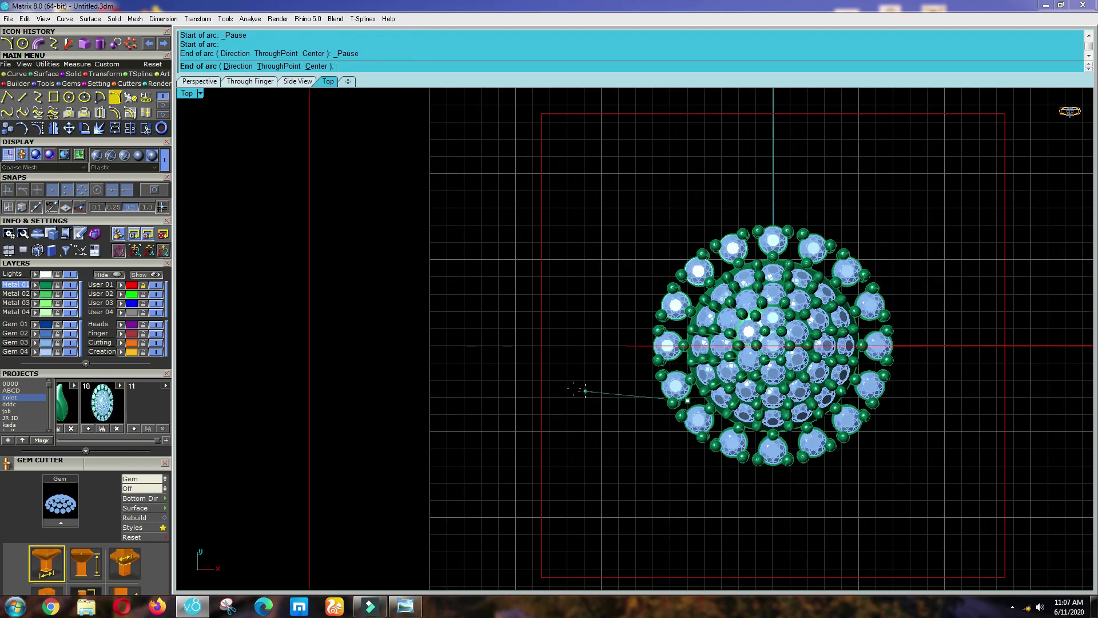
{"action": "scroll", "coordinate": [574, 390], "scroll_direction": "down", "scroll_amount": 2}
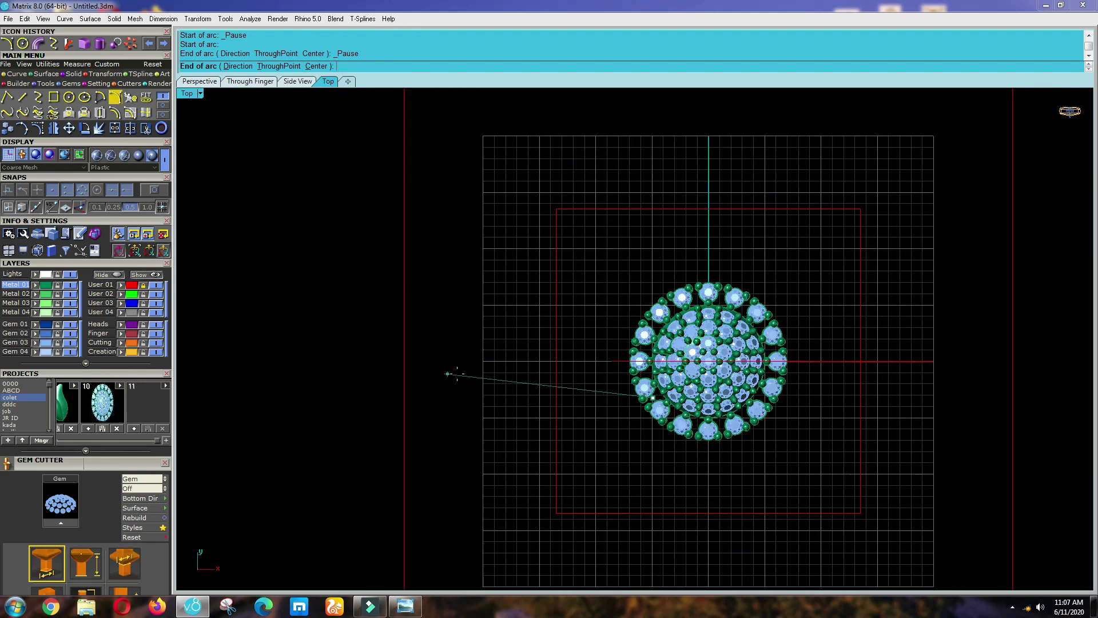
{"action": "left_click", "coordinate": [441, 373]}
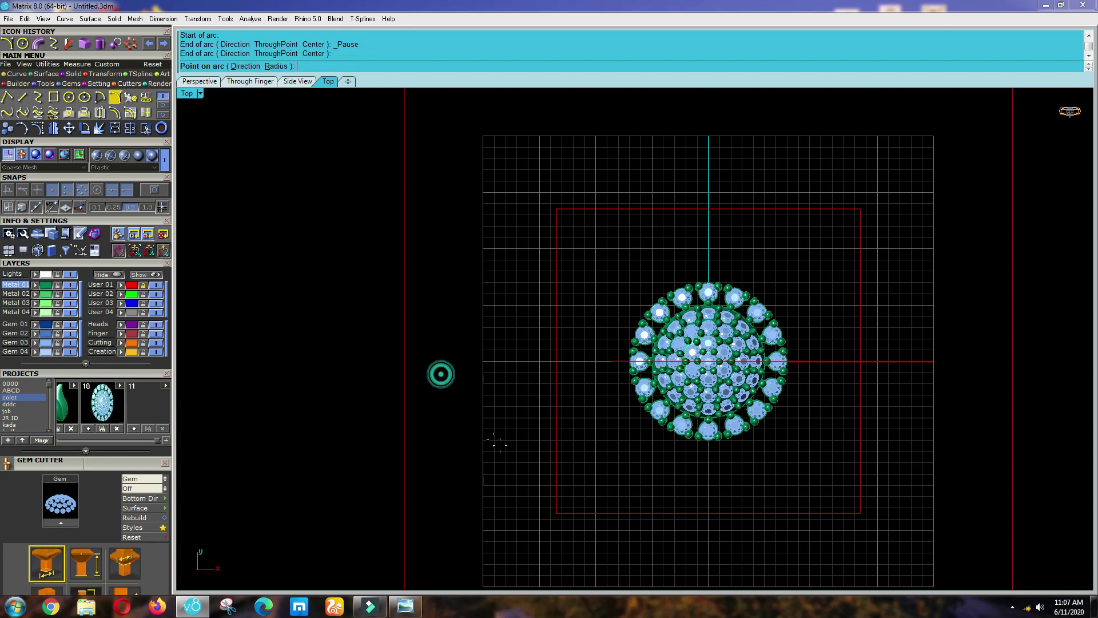
{"action": "left_click", "coordinate": [537, 474]}
Mirror the shank arc across the horizontal axis through 0,0,0.
{"action": "left_click_drag", "start_coordinate": [601, 478], "coordinate": [529, 377]}
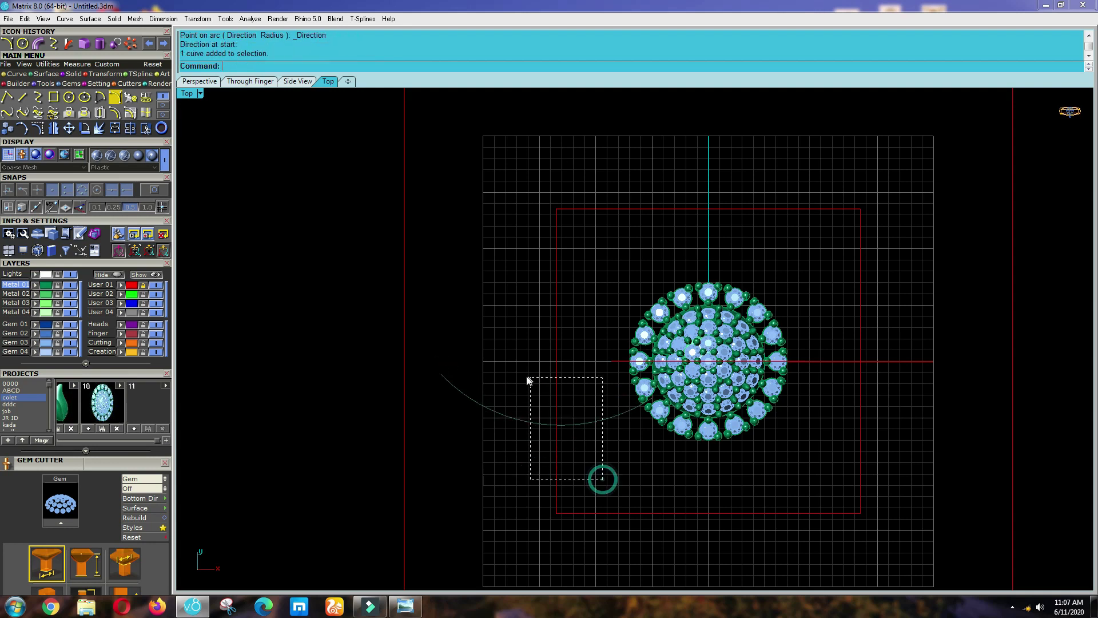
{"action": "key", "text": "ctrl+m"}
{"action": "type", "text": "0,0,0"}
{"action": "key", "text": "Return"}
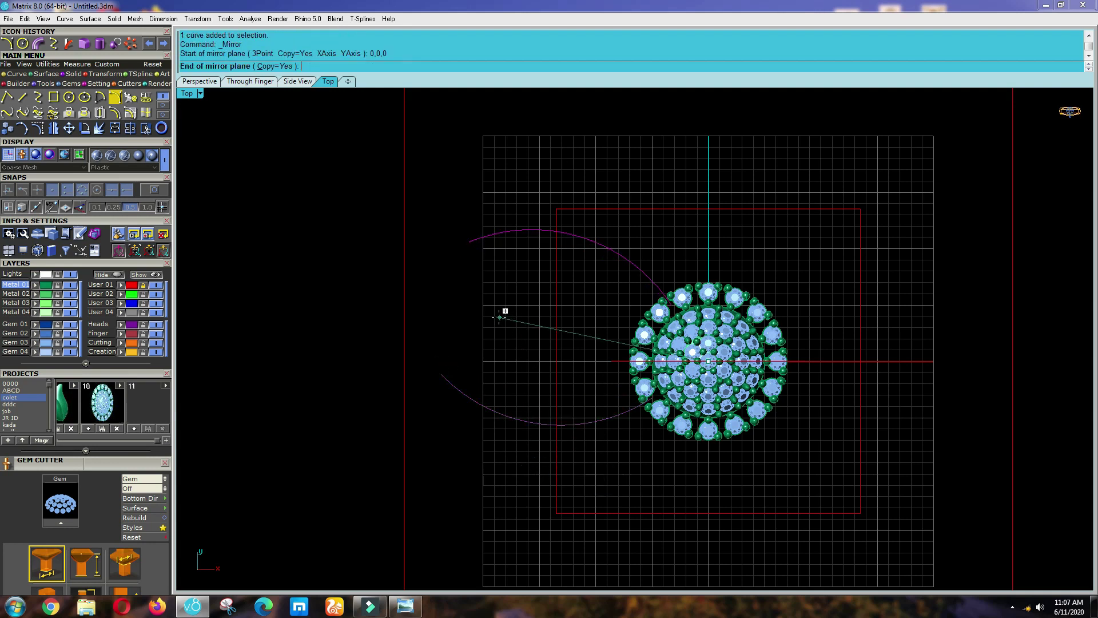
{"action": "left_click", "coordinate": [505, 310]}
Mirror the pair of left shank arcs across the vertical axis through 0,0,0 to the other side of the head.
{"action": "left_click_drag", "start_coordinate": [553, 525], "coordinate": [442, 252]}
{"action": "key", "text": "ctrl+m"}
{"action": "type", "text": "0,0,0"}
{"action": "key", "text": "Return"}
{"action": "left_click", "coordinate": [709, 138]}
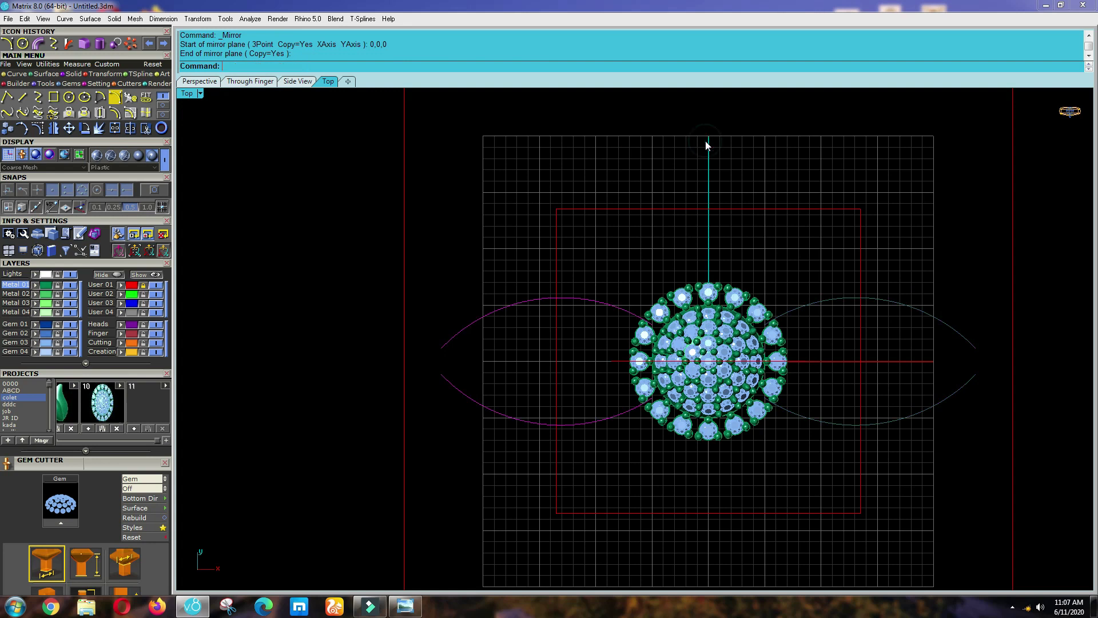
Hide the construction grid in the top view.
{"action": "key", "text": "F7"}
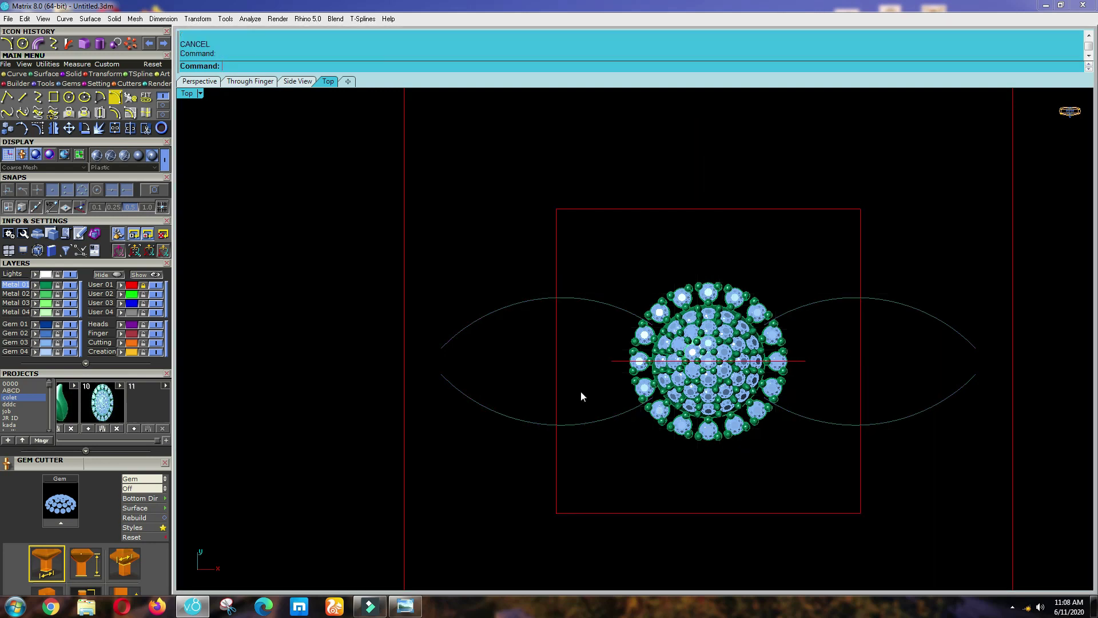
{"action": "scroll", "coordinate": [581, 391], "scroll_direction": "down", "scroll_amount": 4}
{"action": "scroll", "coordinate": [597, 372], "scroll_direction": "up", "scroll_amount": 2}
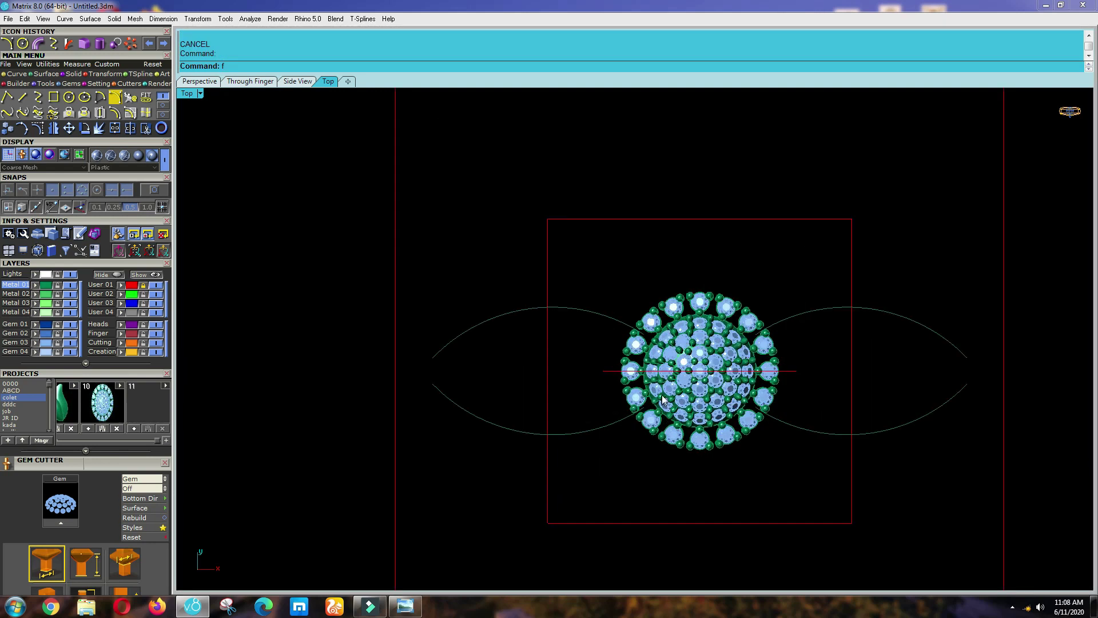
{"action": "key", "text": "BackSpace"}
{"action": "scroll", "coordinate": [576, 411], "scroll_direction": "up", "scroll_amount": 1}
{"action": "scroll", "coordinate": [618, 467], "scroll_direction": "up", "scroll_amount": 1}
Undo both mirror operations so only the original lower-left arc remains.
{"action": "key", "text": "ctrl+z"}
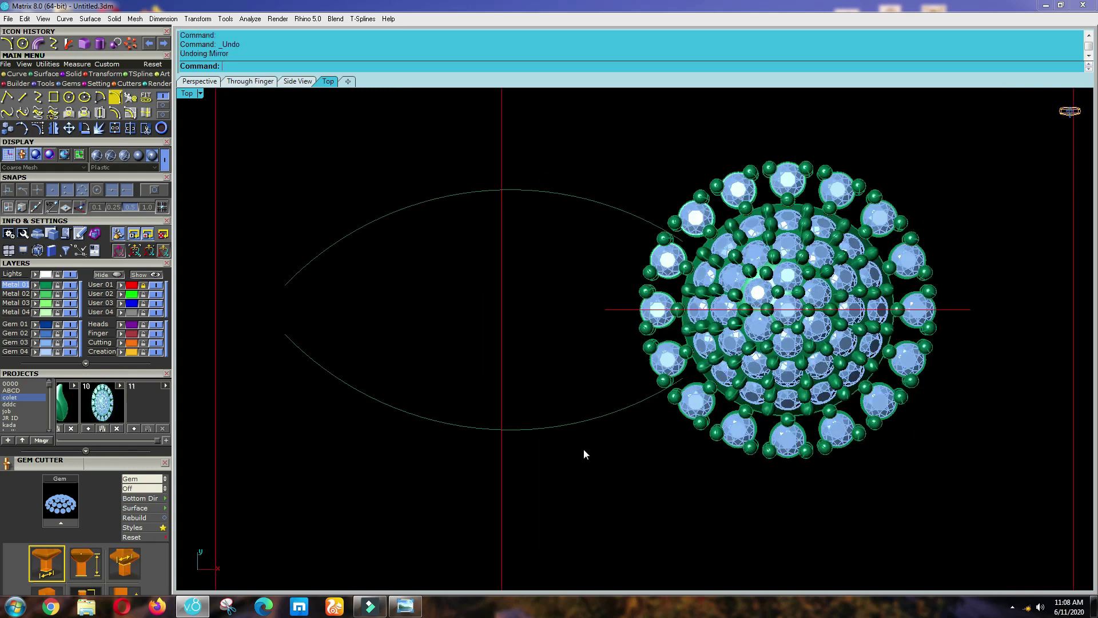
{"action": "scroll", "coordinate": [589, 469], "scroll_direction": "down", "scroll_amount": 1}
{"action": "key", "text": "ctrl+z"}
Try to offset the lower-left shank arc to both sides at a distance of 0.1.
{"action": "left_click", "coordinate": [547, 437]}
{"action": "scroll", "coordinate": [547, 438], "scroll_direction": "up", "scroll_amount": 2}
{"action": "type", "text": "of"}
{"action": "key", "text": "Return"}
{"action": "scroll", "coordinate": [503, 364], "scroll_direction": "up", "scroll_amount": 1}
{"action": "type", "text": "b"}
{"action": "key", "text": "Return"}
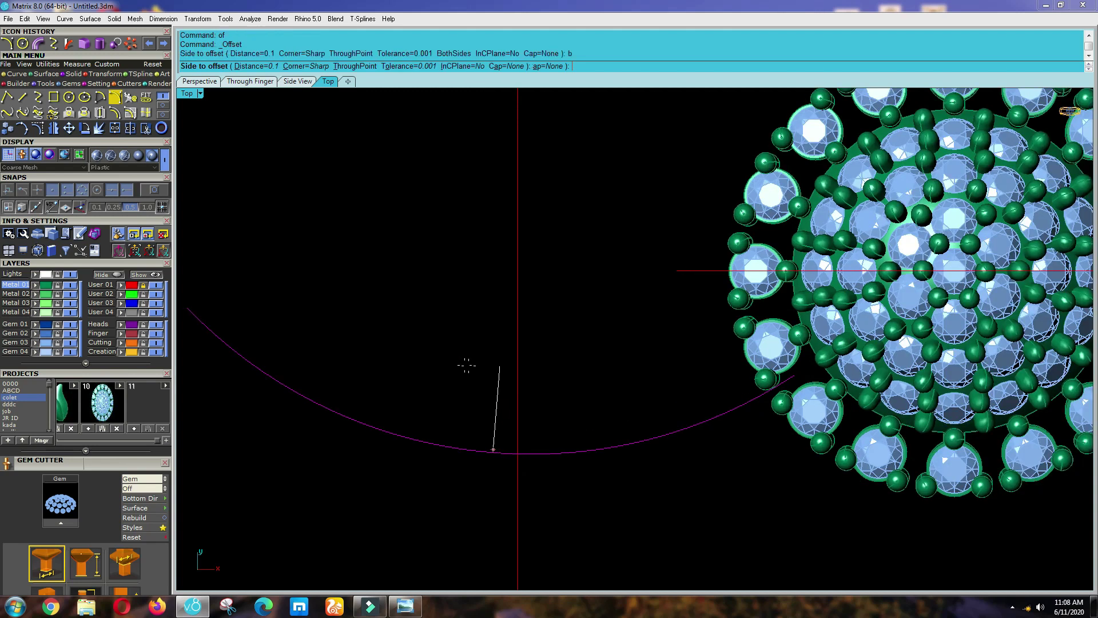
{"action": "left_click", "coordinate": [602, 410]}
{"action": "scroll", "coordinate": [602, 410], "scroll_direction": "down", "scroll_amount": 6}
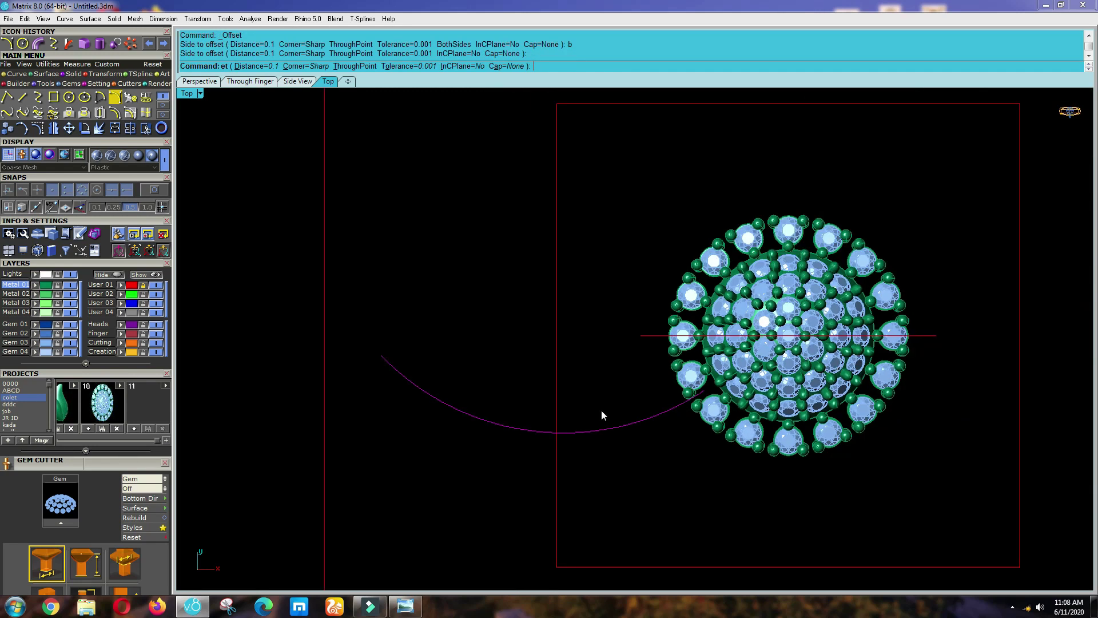
Check the Capture1 reference photo and rotate the shank arc slightly counter-clockwise about its head end, without making a copy.
{"action": "left_click", "coordinate": [405, 606]}
{"action": "scroll", "coordinate": [407, 500], "scroll_direction": "up", "scroll_amount": 3}
{"action": "scroll", "coordinate": [408, 460], "scroll_direction": "down", "scroll_amount": 3}
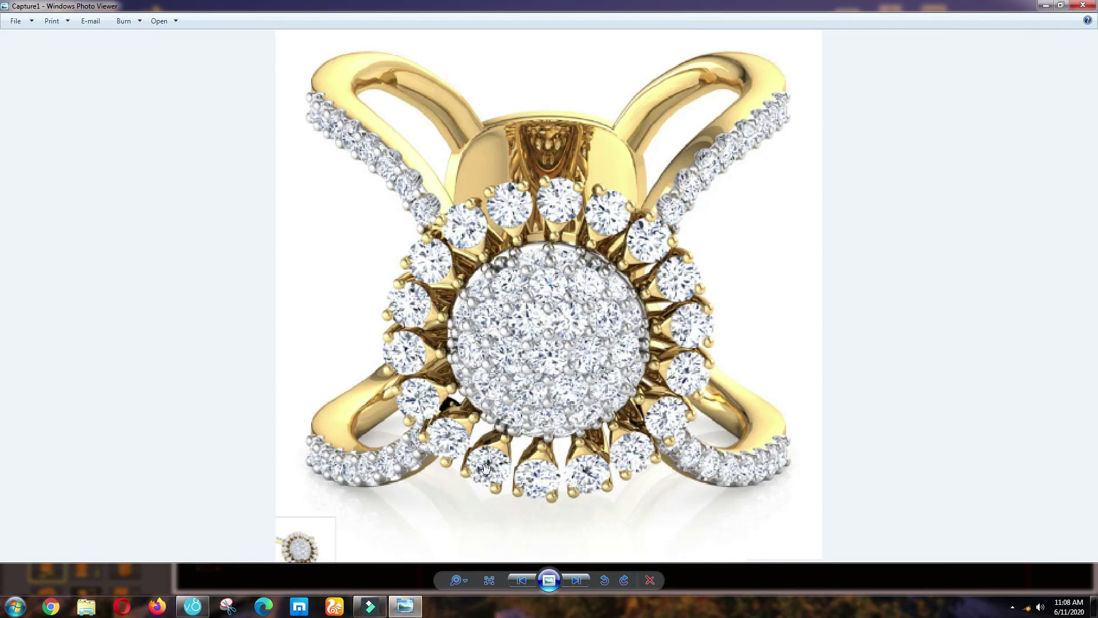
{"action": "left_click", "coordinate": [406, 606]}
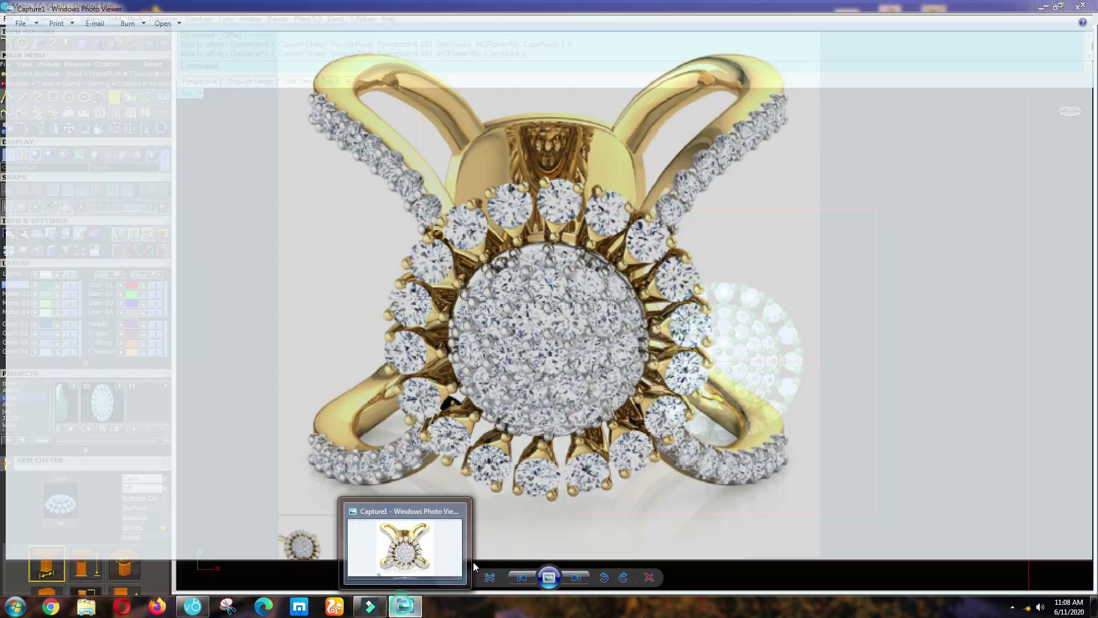
{"action": "left_click_drag", "start_coordinate": [580, 477], "coordinate": [513, 384]}
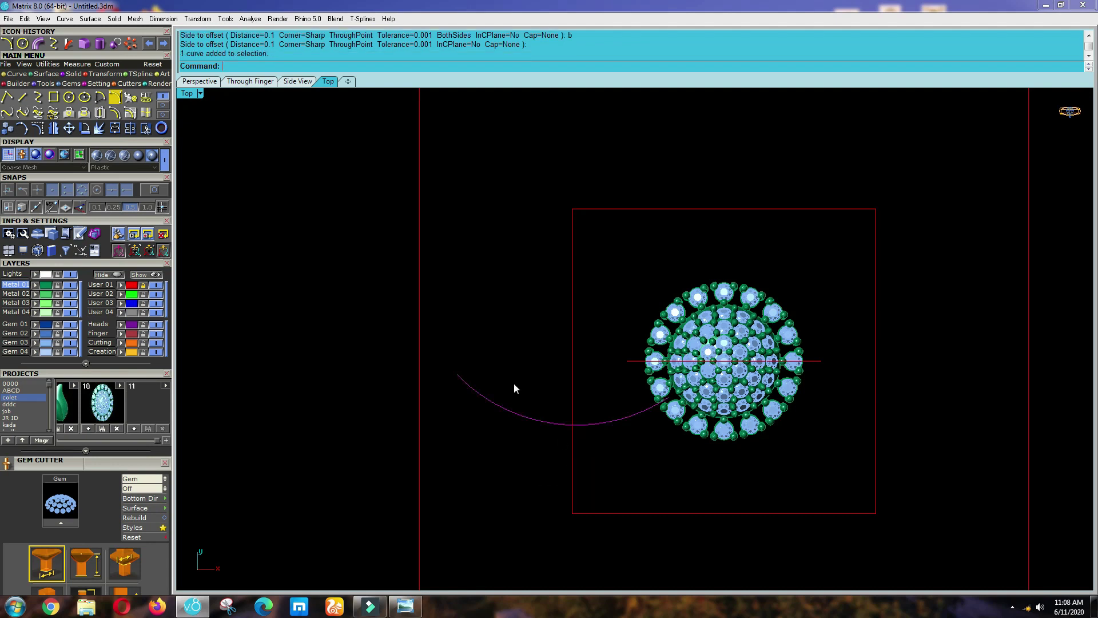
{"action": "scroll", "coordinate": [514, 383], "scroll_direction": "up", "scroll_amount": 4}
{"action": "type", "text": "r"}
{"action": "key", "text": "Return"}
{"action": "left_click", "coordinate": [747, 408]}
{"action": "left_click", "coordinate": [433, 355]}
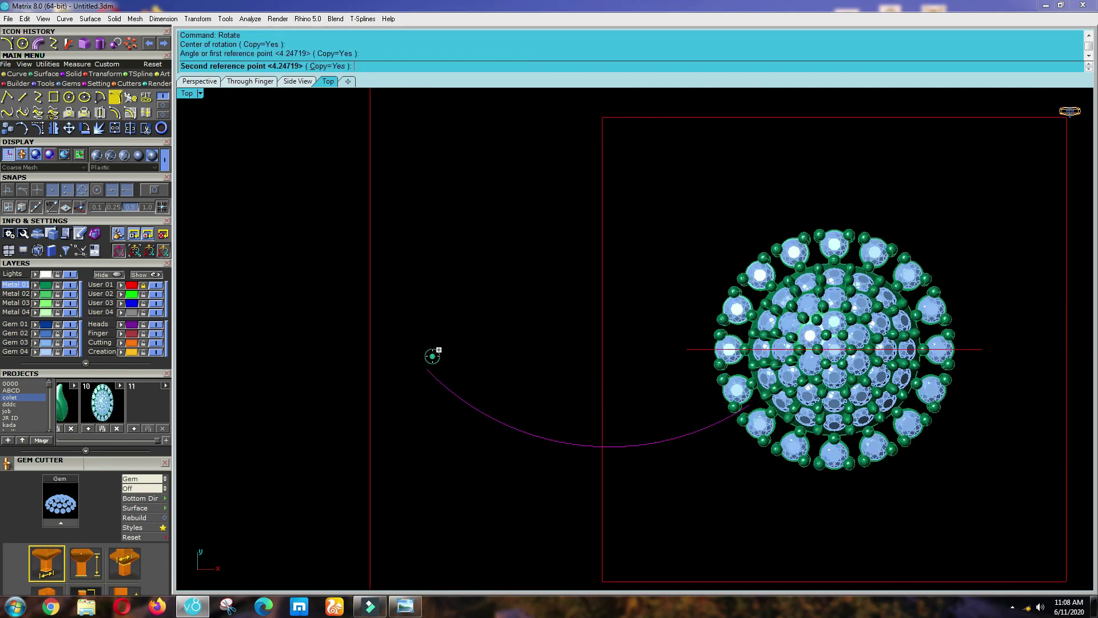
{"action": "type", "text": "c"}
{"action": "key", "text": "Return"}
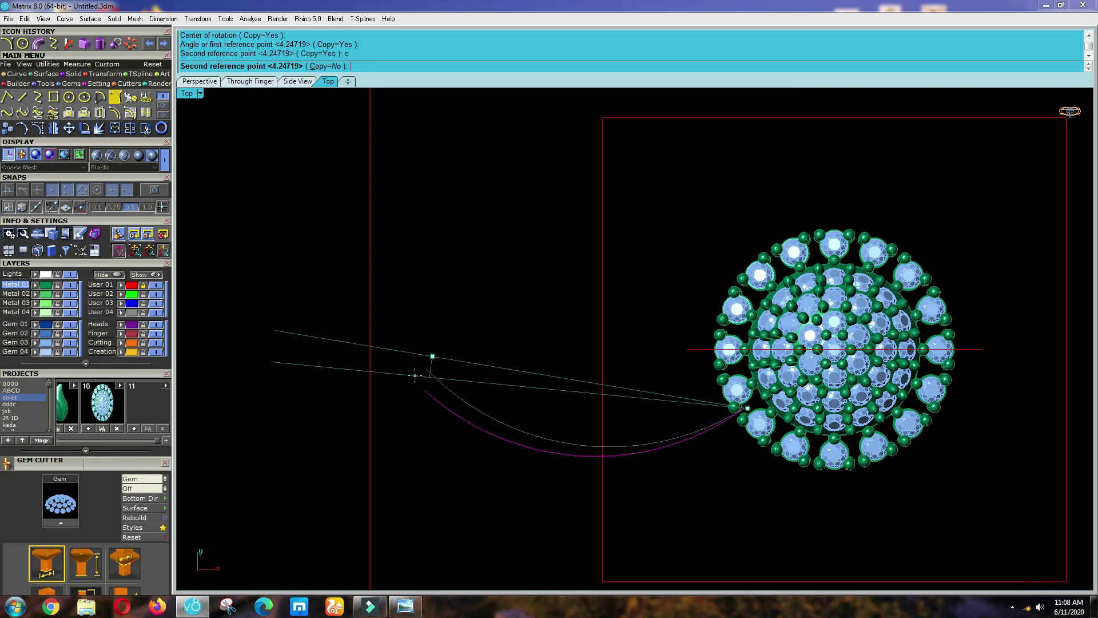
{"action": "left_click", "coordinate": [414, 379]}
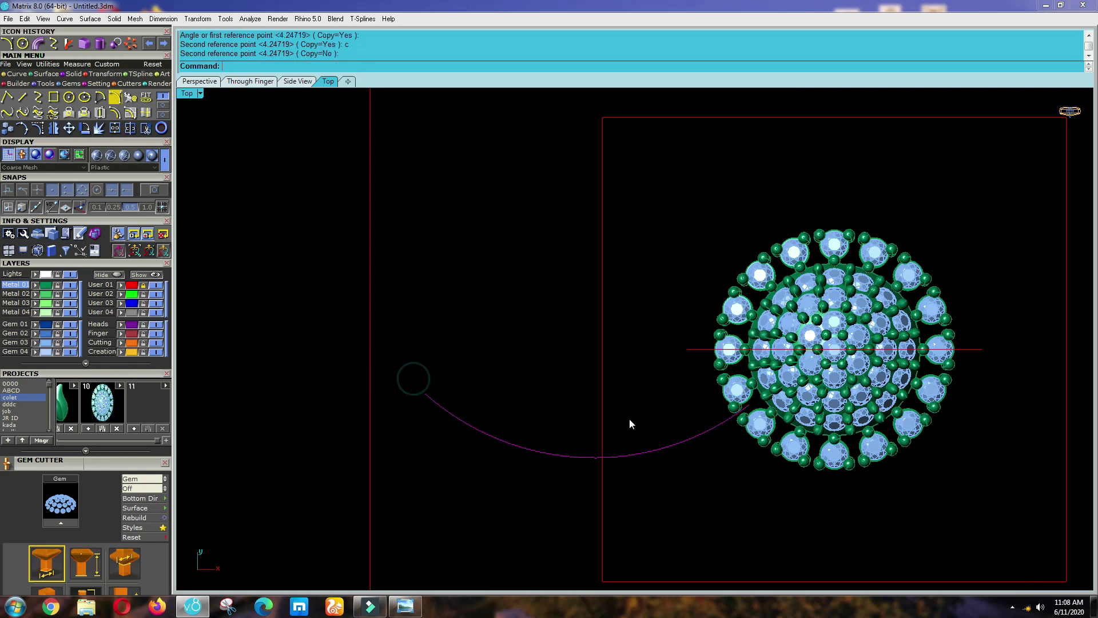
Stretch the shank arc horizontally outward from its head end with Scale1D.
{"action": "type", "text": "1d"}
{"action": "key", "text": "Return"}
{"action": "left_click", "coordinate": [749, 405]}
{"action": "left_click", "coordinate": [461, 378]}
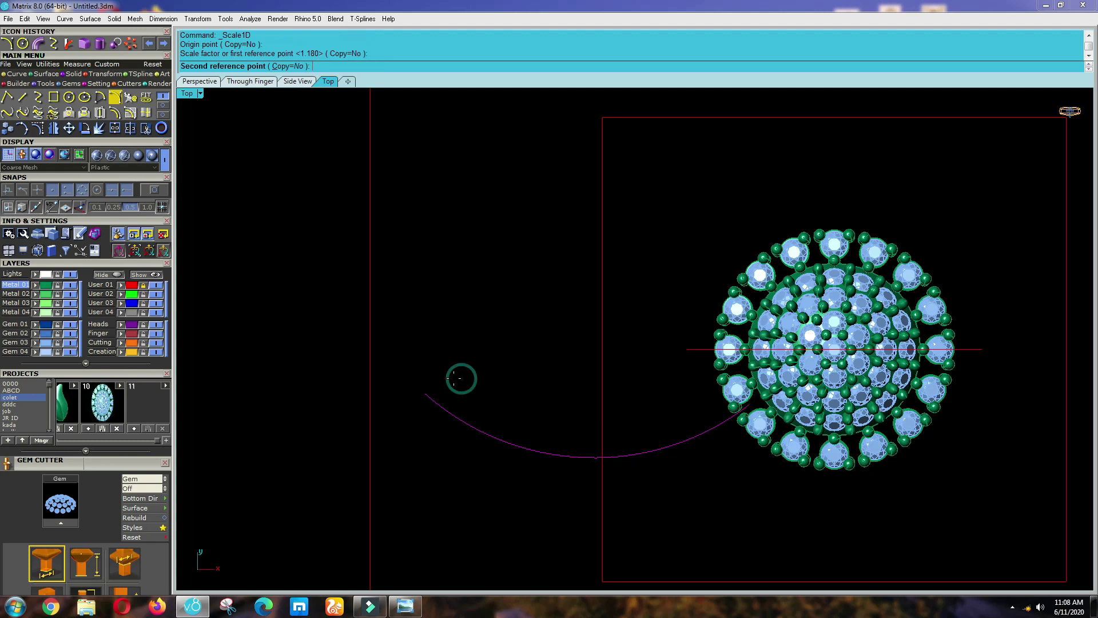
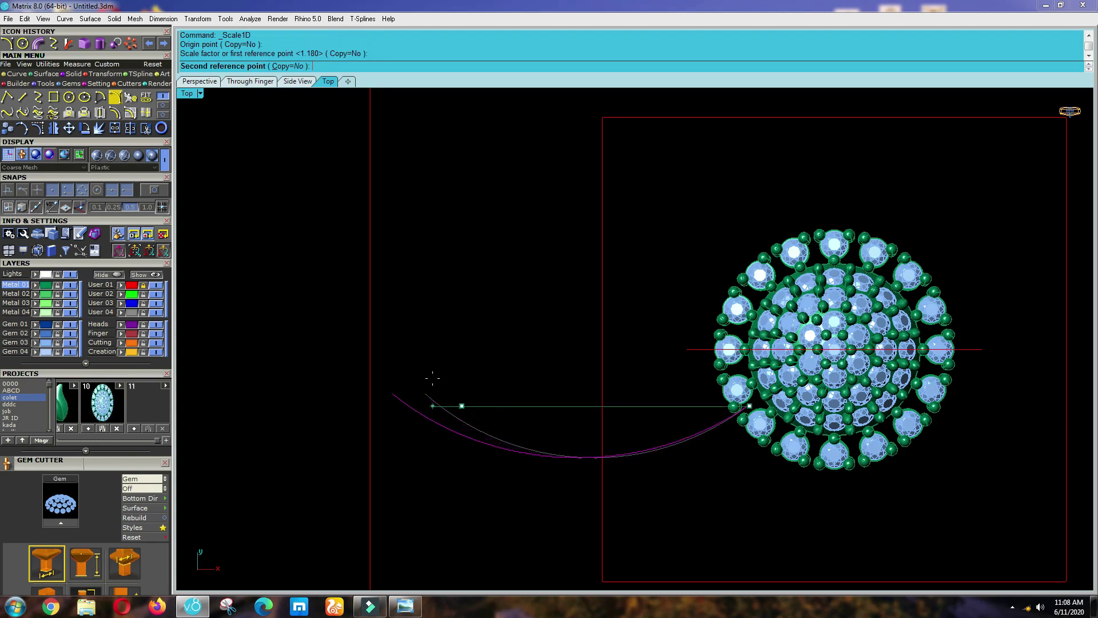
{"action": "left_click", "coordinate": [483, 362]}
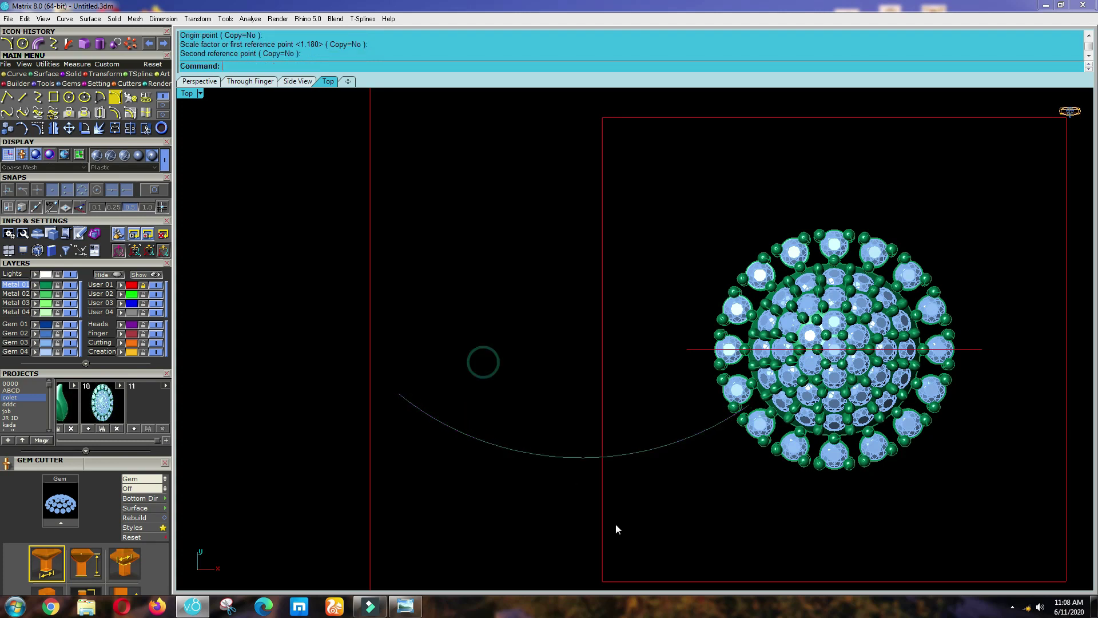
{"action": "left_click_drag", "start_coordinate": [618, 524], "coordinate": [455, 370]}
{"action": "scroll", "coordinate": [451, 362], "scroll_direction": "down", "scroll_amount": 2}
{"action": "type", "text": "m0,0,0"}
{"action": "key", "text": "Return"}
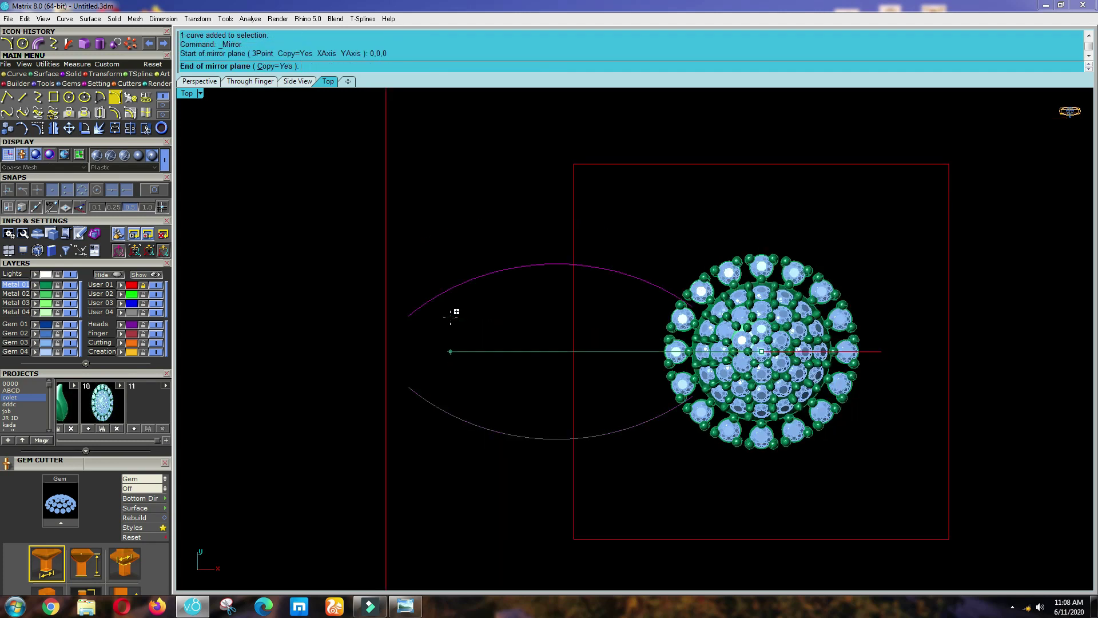
{"action": "key", "text": "Escape"}
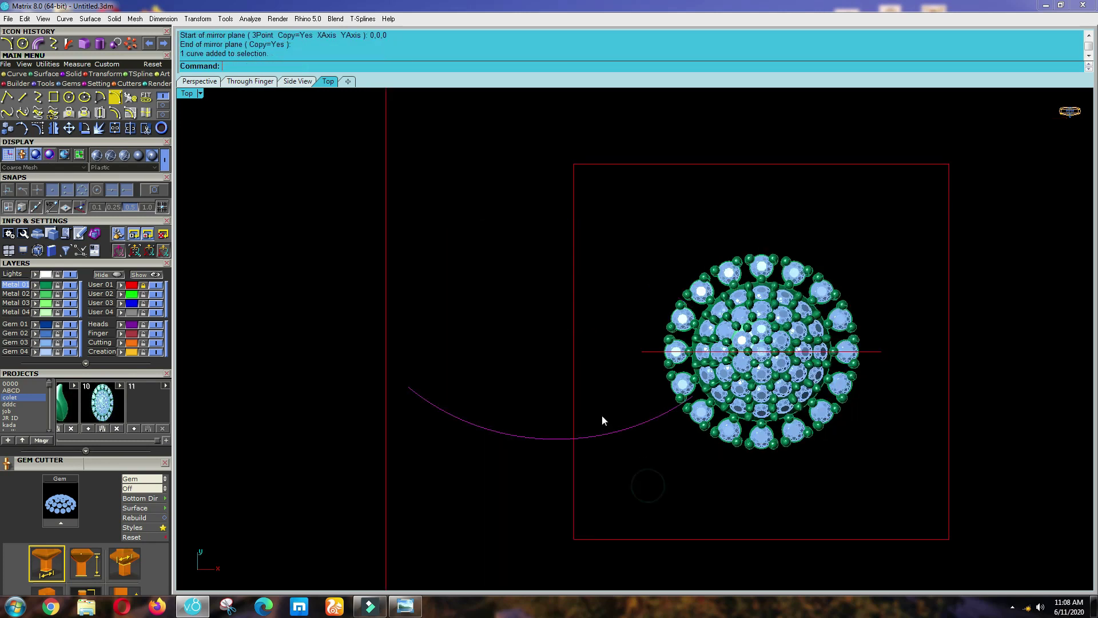
Offset the stretched shank arc by 0.1 toward its inner, upper side.
{"action": "scroll", "coordinate": [602, 414], "scroll_direction": "up", "scroll_amount": 1}
{"action": "type", "text": "of"}
{"action": "key", "text": "Return"}
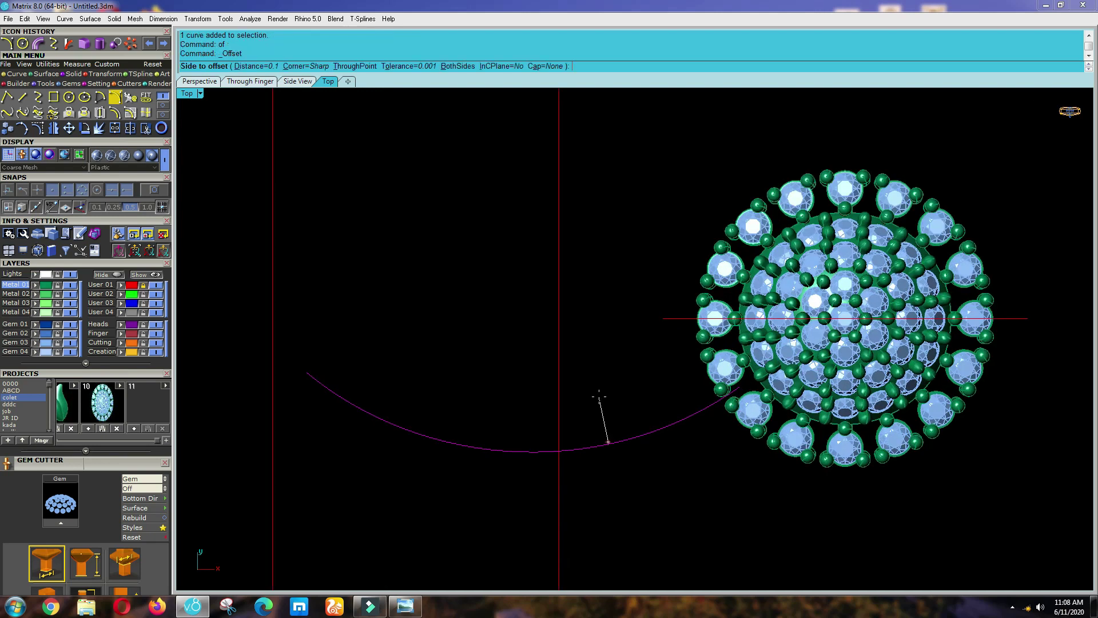
{"action": "scroll", "coordinate": [599, 396], "scroll_direction": "up", "scroll_amount": 2}
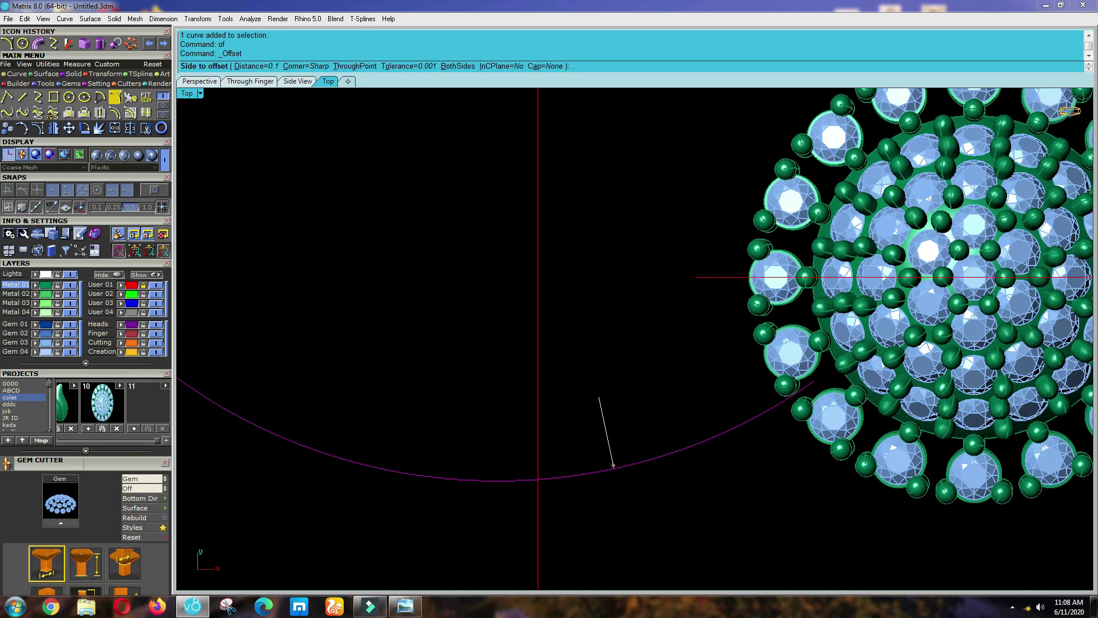
{"action": "left_click", "coordinate": [599, 396]}
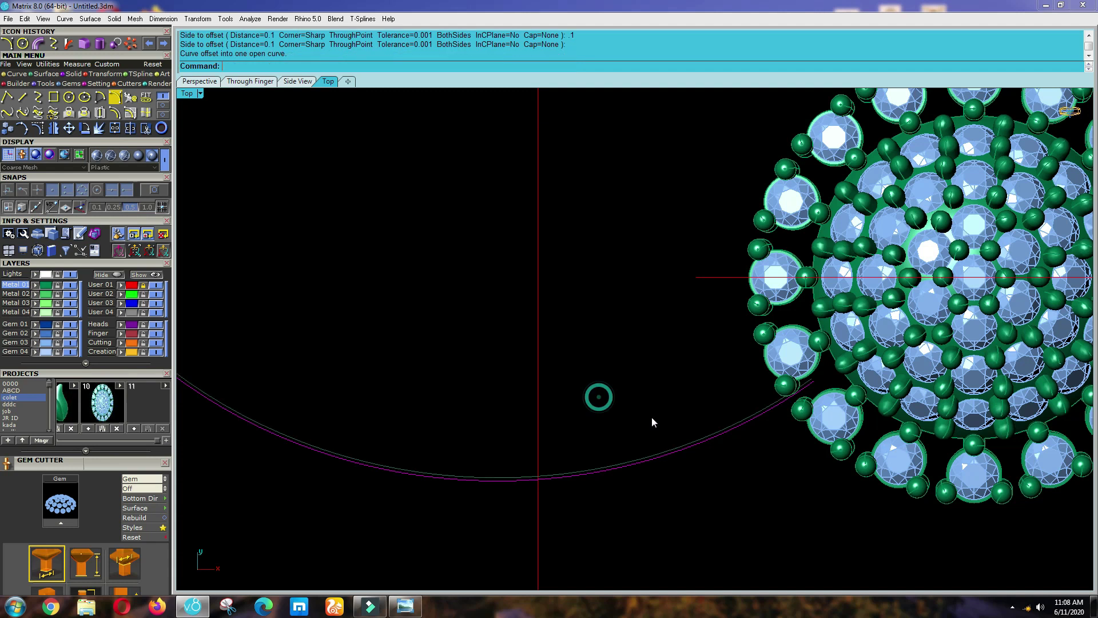
Offset the new inner arc by 1.3 further toward the upper side.
{"action": "scroll", "coordinate": [648, 463], "scroll_direction": "up", "scroll_amount": 2}
{"action": "left_click", "coordinate": [637, 455]}
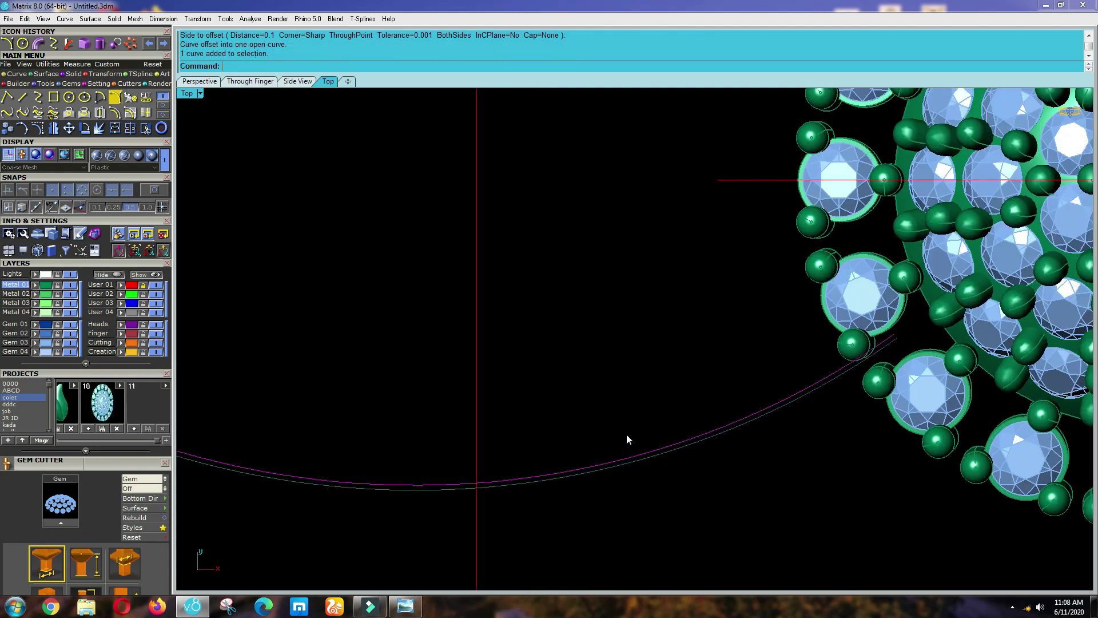
{"action": "type", "text": "of"}
{"action": "key", "text": "Return"}
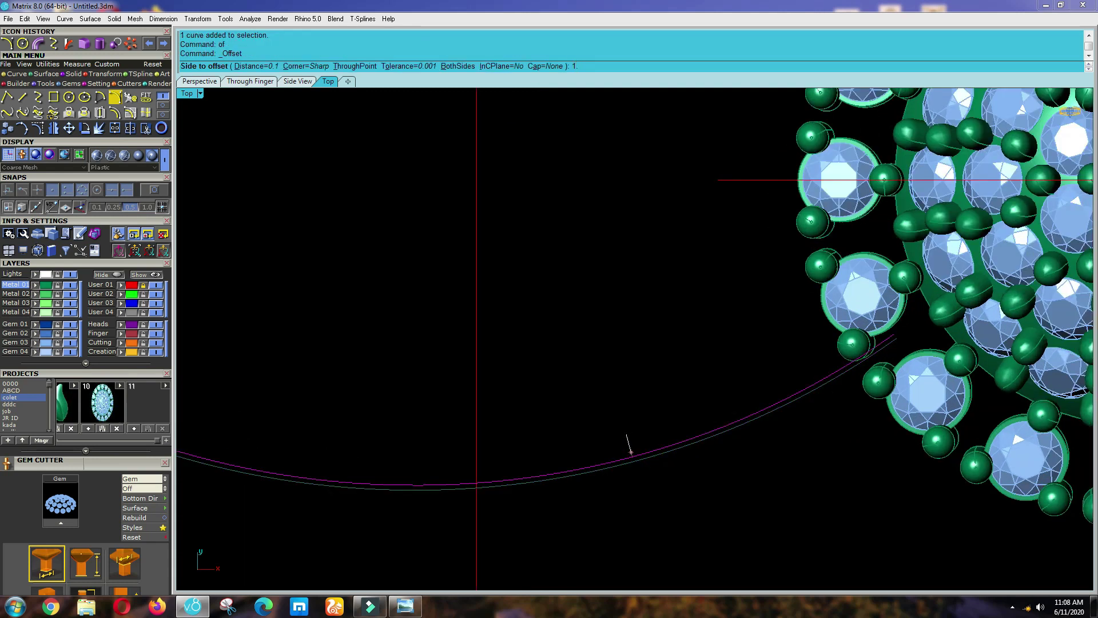
{"action": "key", "text": "Return"}
{"action": "left_click", "coordinate": [627, 434]}
Offset the uppermost arc by 0.1 toward its inner, upper side.
{"action": "left_click", "coordinate": [601, 399]}
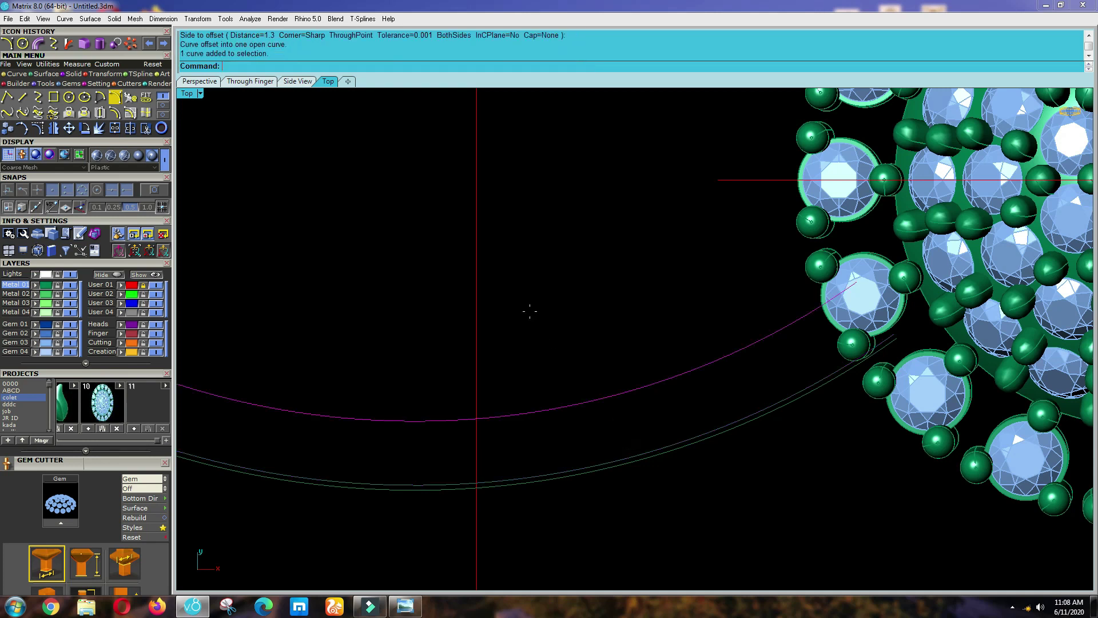
{"action": "type", "text": "of"}
{"action": "key", "text": "Return"}
{"action": "key", "text": "Return"}
{"action": "left_click", "coordinate": [530, 312]}
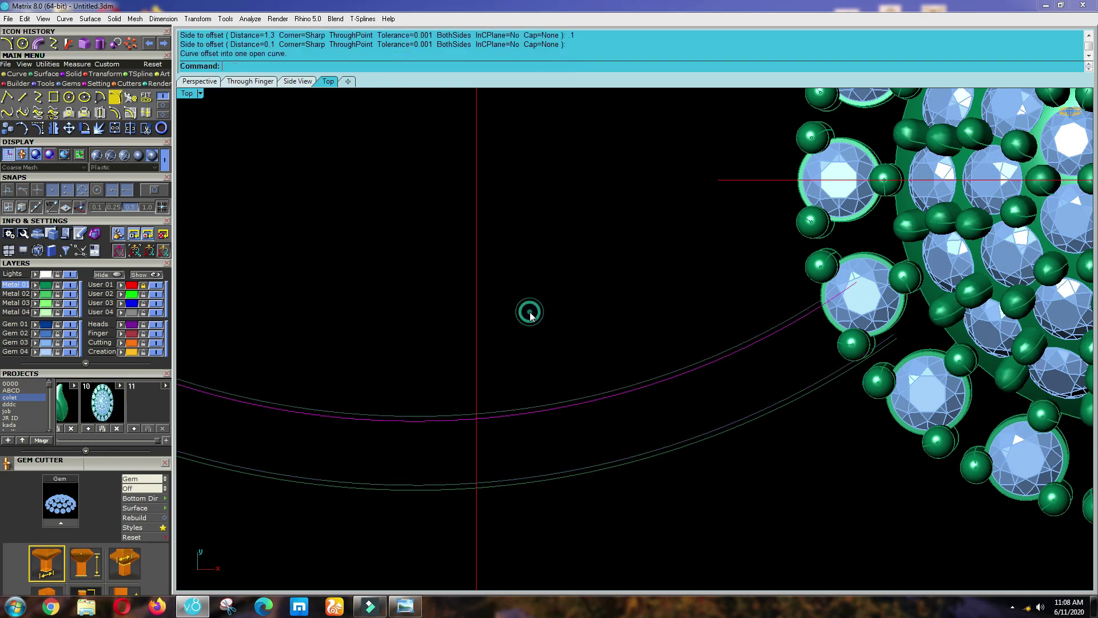
Delete the two middle offset arcs, keeping only the outermost and innermost shank arcs.
{"action": "key", "text": "Delete"}
{"action": "left_click", "coordinate": [549, 472]}
{"action": "key", "text": "Delete"}
{"action": "scroll", "coordinate": [623, 435], "scroll_direction": "down", "scroll_amount": 8}
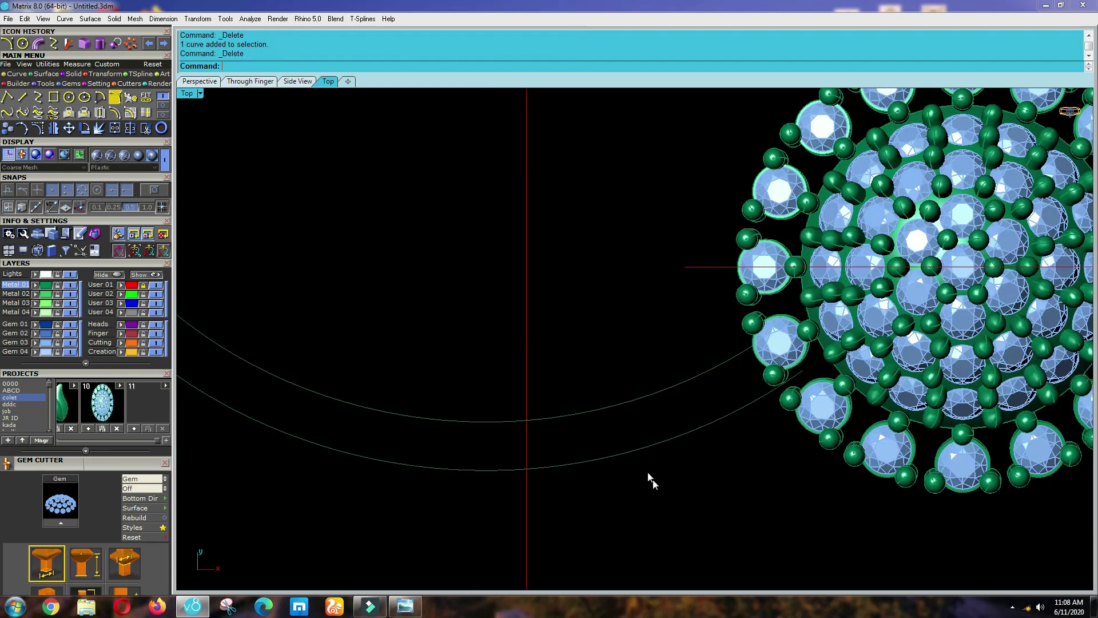
Try to mirror the two shank arcs across the horizontal centre line through the origin.
{"action": "left_click_drag", "start_coordinate": [663, 493], "coordinate": [545, 369]}
{"action": "scroll", "coordinate": [610, 422], "scroll_direction": "down", "scroll_amount": 4}
{"action": "type", "text": "mi"}
{"action": "key", "text": "Return"}
{"action": "type", "text": "0"}
{"action": "key", "text": "Return"}
{"action": "left_click", "coordinate": [479, 325]}
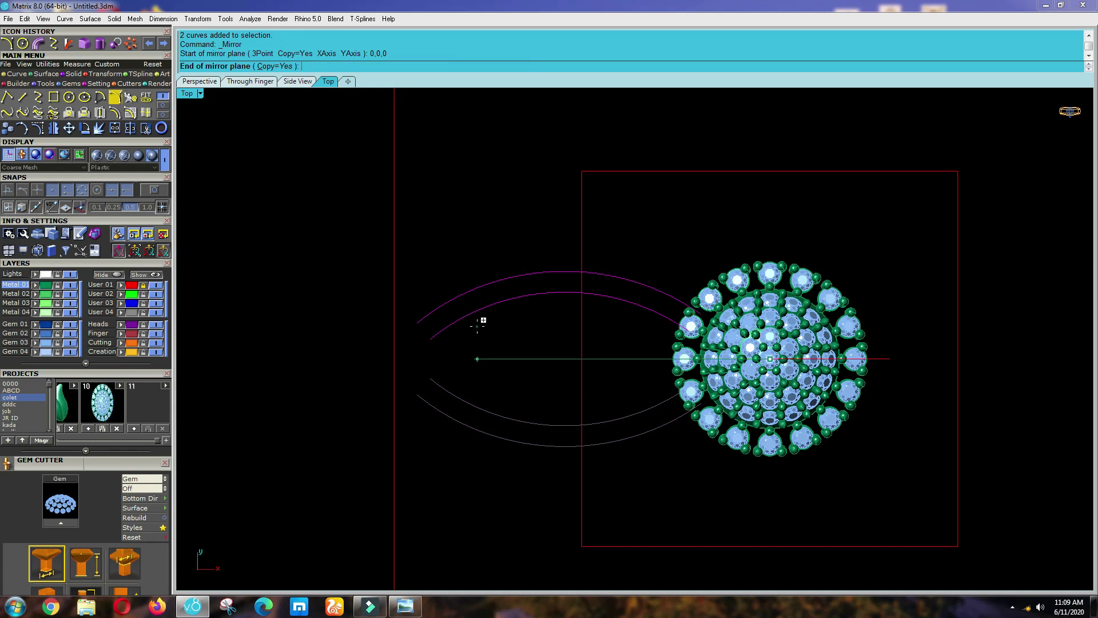
{"action": "right_click_drag", "start_coordinate": [490, 371], "coordinate": [521, 378]}
{"action": "scroll", "coordinate": [680, 436], "scroll_direction": "up", "scroll_amount": 3}
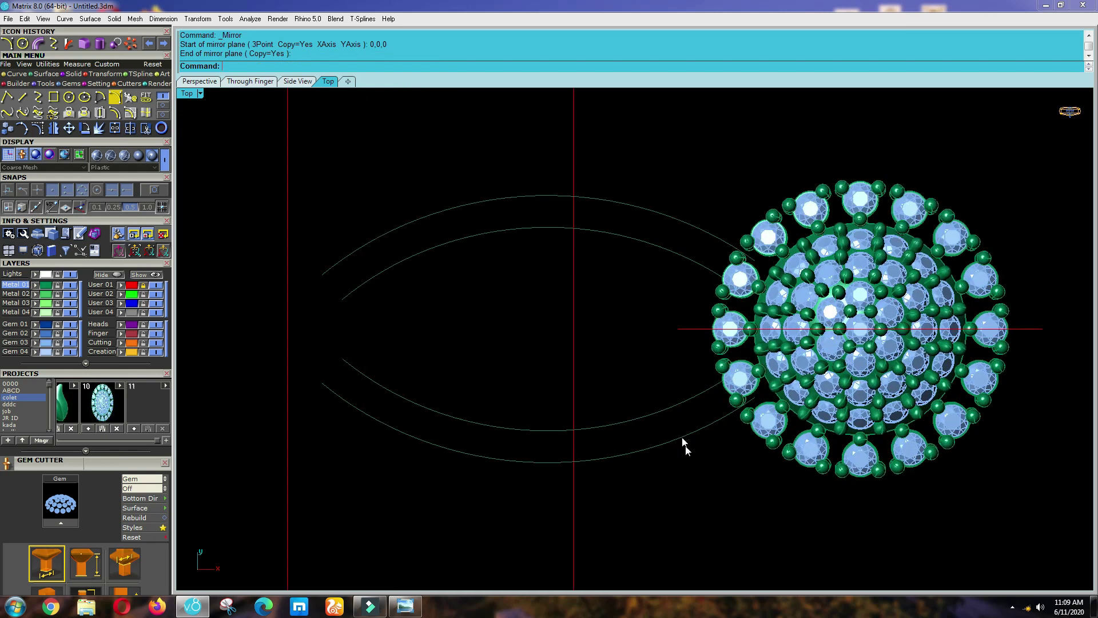
{"action": "key", "text": "ctrl+z"}
Rotate both shank arcs slightly about their outer end, swinging the head ends away from the horizontal centre line.
{"action": "scroll", "coordinate": [664, 384], "scroll_direction": "up", "scroll_amount": 1}
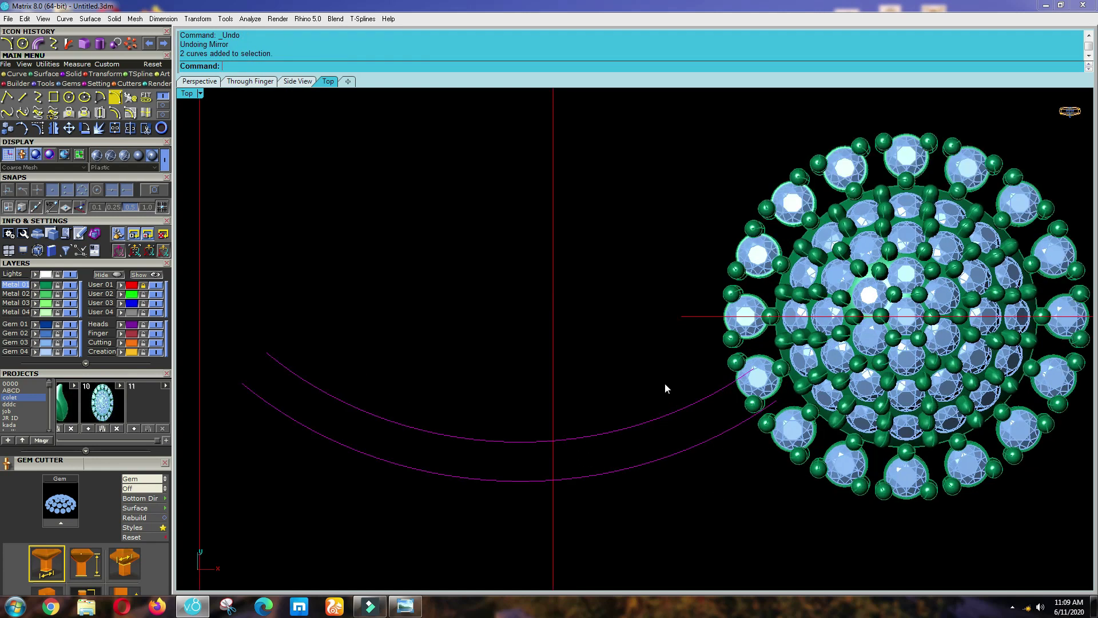
{"action": "scroll", "coordinate": [665, 383], "scroll_direction": "down", "scroll_amount": 1}
{"action": "type", "text": "r"}
{"action": "key", "text": "Return"}
{"action": "left_click", "coordinate": [337, 367]}
{"action": "left_click", "coordinate": [682, 387]}
{"action": "left_click", "coordinate": [747, 440]}
{"action": "scroll", "coordinate": [747, 440], "scroll_direction": "up", "scroll_amount": 3}
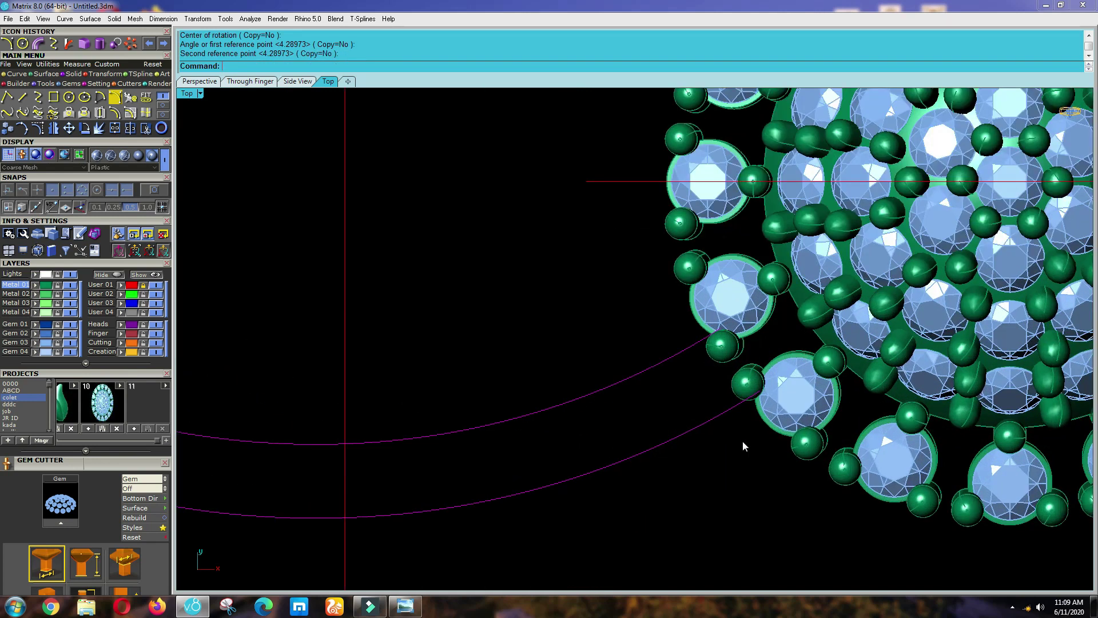
{"action": "scroll", "coordinate": [742, 441], "scroll_direction": "down", "scroll_amount": 3}
{"action": "scroll", "coordinate": [729, 444], "scroll_direction": "up", "scroll_amount": 1}
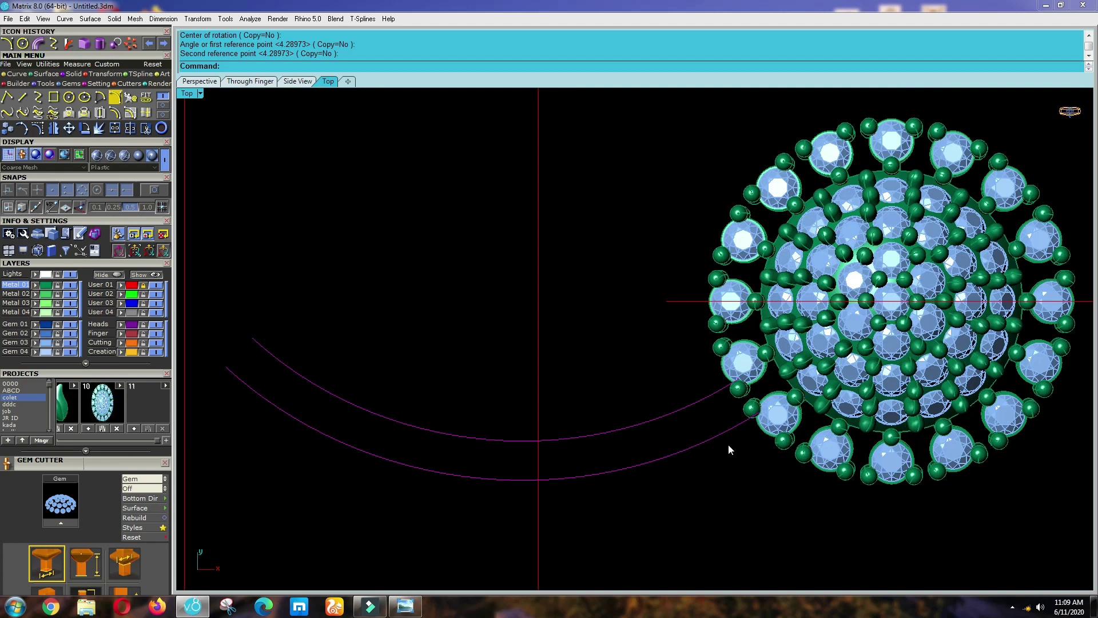
Mirror the rotated pair of shank arcs across the horizontal centre line, starting the mirror plane at 0,0,0.
{"action": "scroll", "coordinate": [595, 401], "scroll_direction": "down", "scroll_amount": 4}
{"action": "key", "text": "m"}
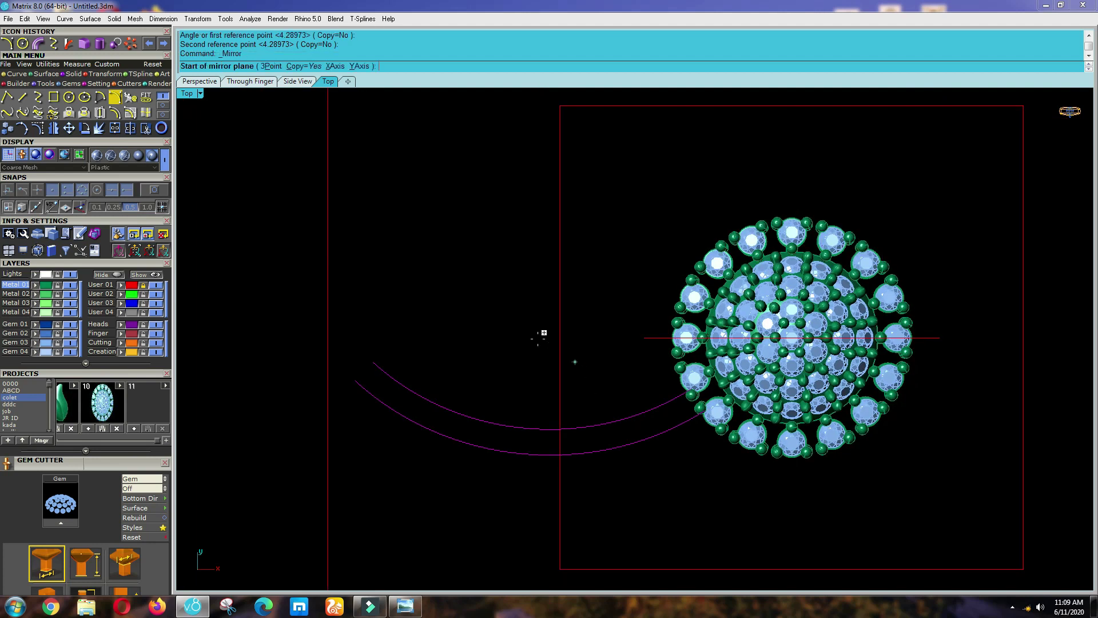
{"action": "scroll", "coordinate": [558, 346], "scroll_direction": "down", "scroll_amount": 4}
{"action": "key", "text": "0"}
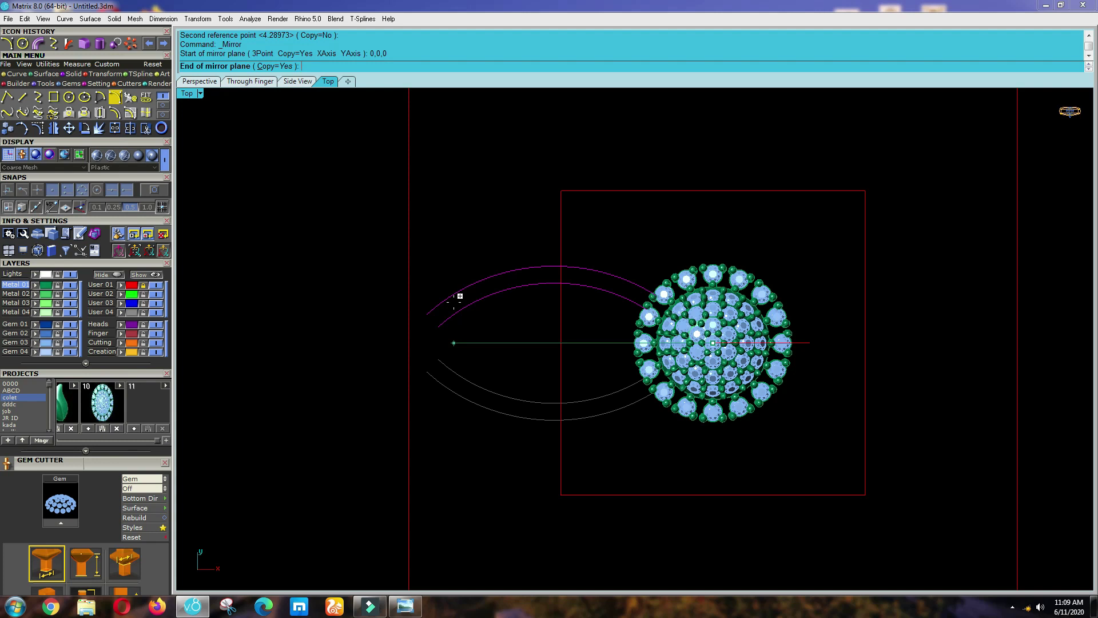
{"action": "left_click", "coordinate": [456, 300]}
{"action": "scroll", "coordinate": [458, 341], "scroll_direction": "up", "scroll_amount": 4}
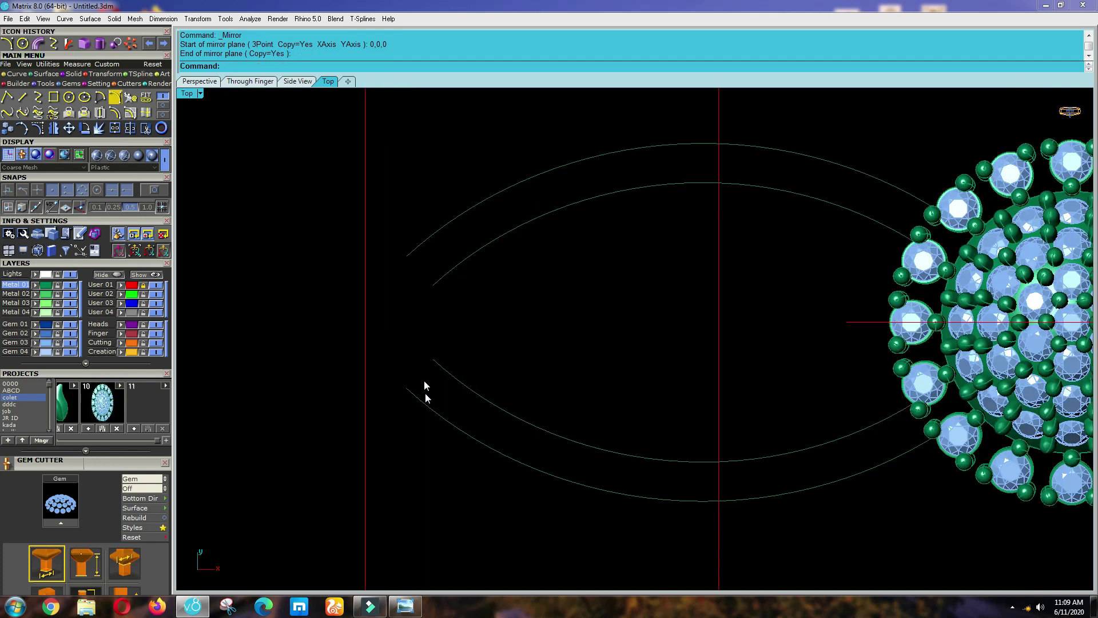
Draw a vertical both-sides line from the centre line, passing through the outer ends of the two inner arcs.
{"action": "left_click", "coordinate": [23, 98]}
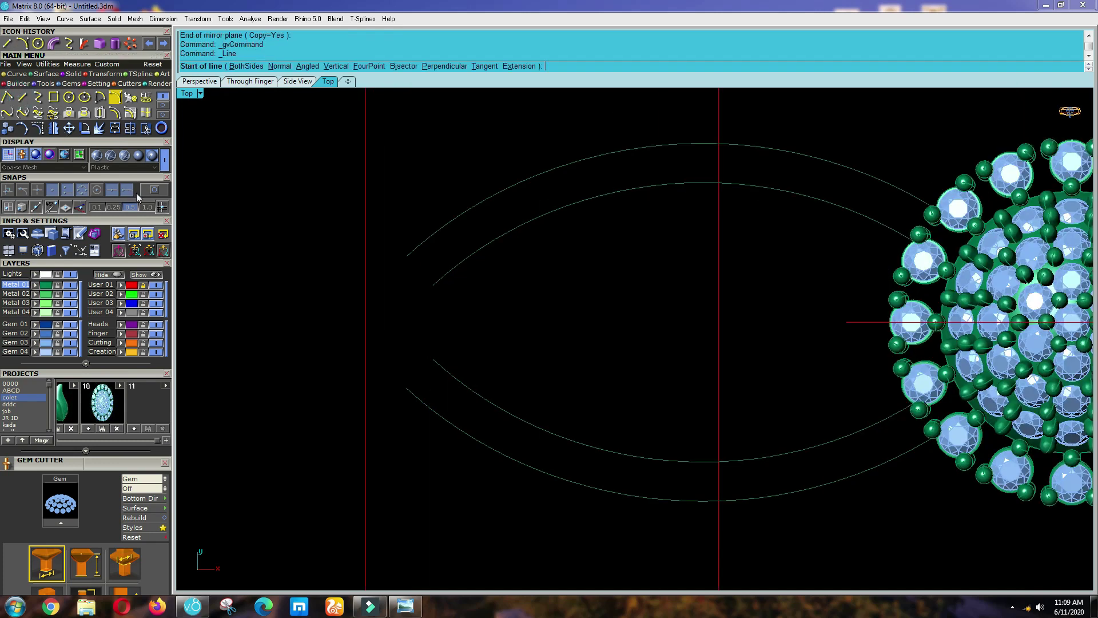
{"action": "left_click", "coordinate": [428, 353]}
{"action": "scroll", "coordinate": [427, 353], "scroll_direction": "down", "scroll_amount": 2}
{"action": "type", "text": "b"}
{"action": "key", "text": "Return"}
{"action": "left_click", "coordinate": [433, 213]}
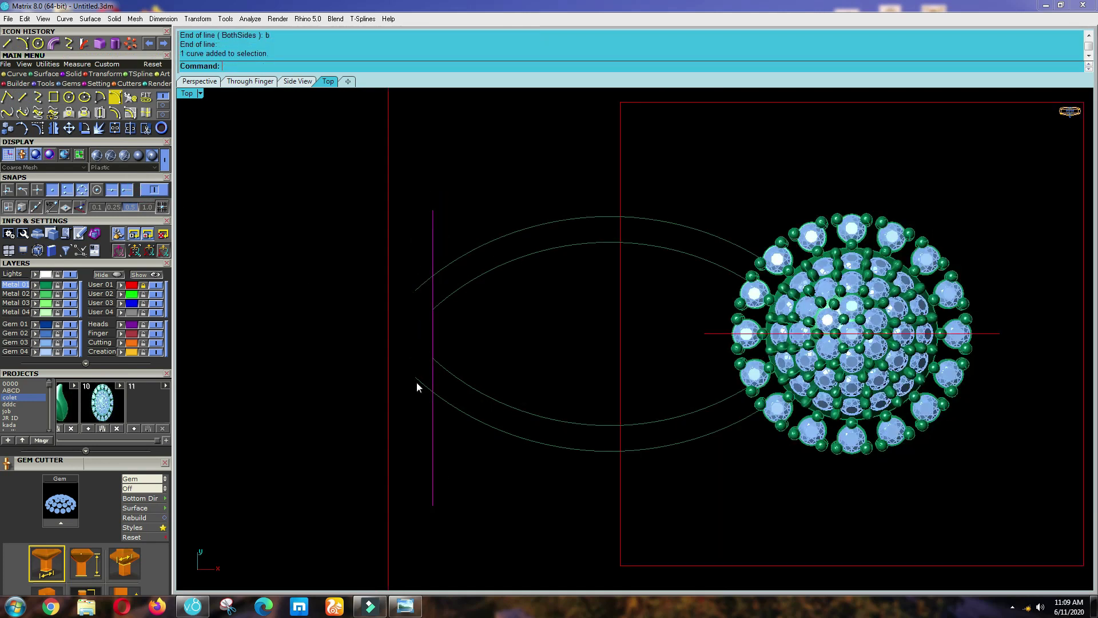
Trim the arc ends that extend beyond the vertical line and delete the cutting line.
{"action": "scroll", "coordinate": [417, 383], "scroll_direction": "up", "scroll_amount": 6}
{"action": "type", "text": "t"}
{"action": "key", "text": "Return"}
{"action": "left_click_drag", "start_coordinate": [431, 416], "coordinate": [380, 323]}
{"action": "left_click_drag", "start_coordinate": [428, 234], "coordinate": [409, 188]}
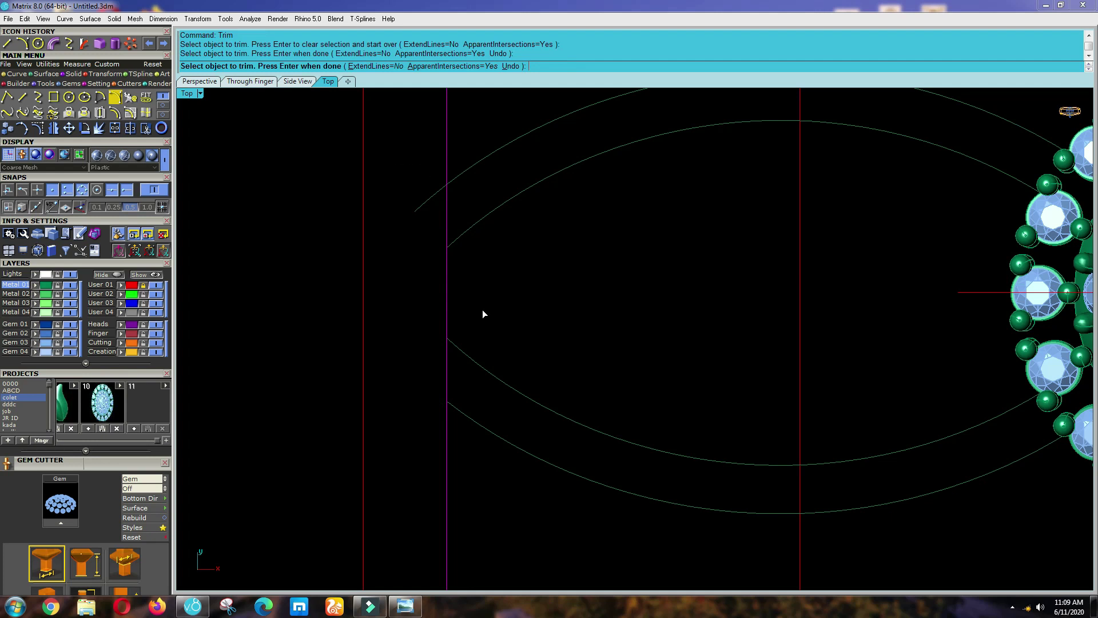
{"action": "scroll", "coordinate": [482, 310], "scroll_direction": "down", "scroll_amount": 2}
{"action": "key", "text": "Return"}
{"action": "left_click_drag", "start_coordinate": [477, 309], "coordinate": [416, 288]}
{"action": "scroll", "coordinate": [424, 294], "scroll_direction": "down", "scroll_amount": 2}
{"action": "scroll", "coordinate": [472, 333], "scroll_direction": "down", "scroll_amount": 4}
{"action": "key", "text": "Delete"}
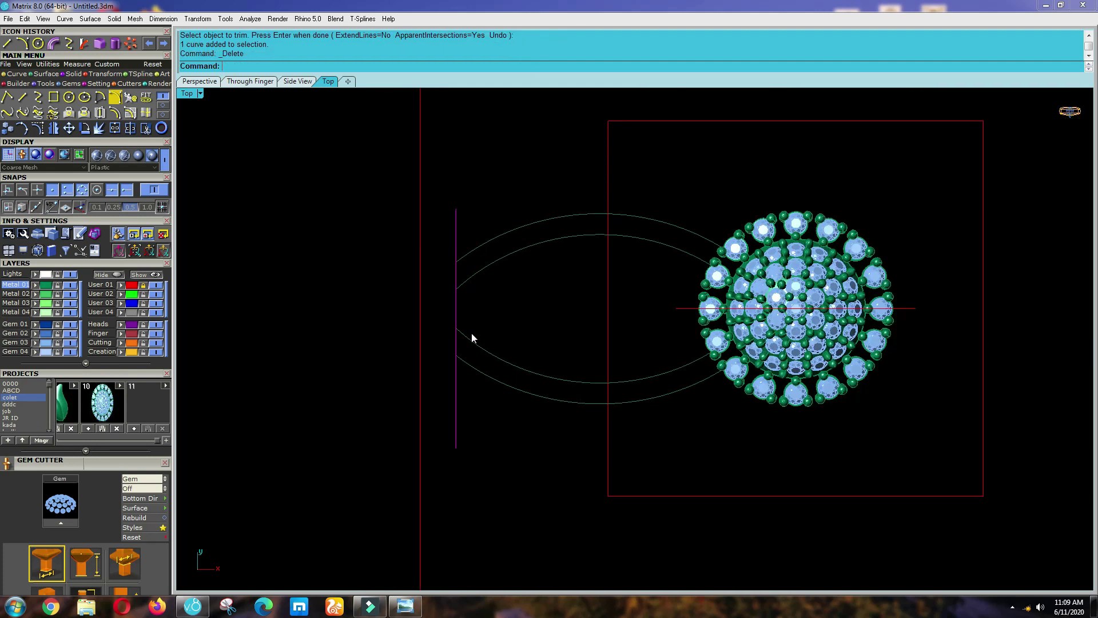
Compare the split shank in the ring reference photo with the modelled shank arcs.
{"action": "left_click", "coordinate": [408, 606]}
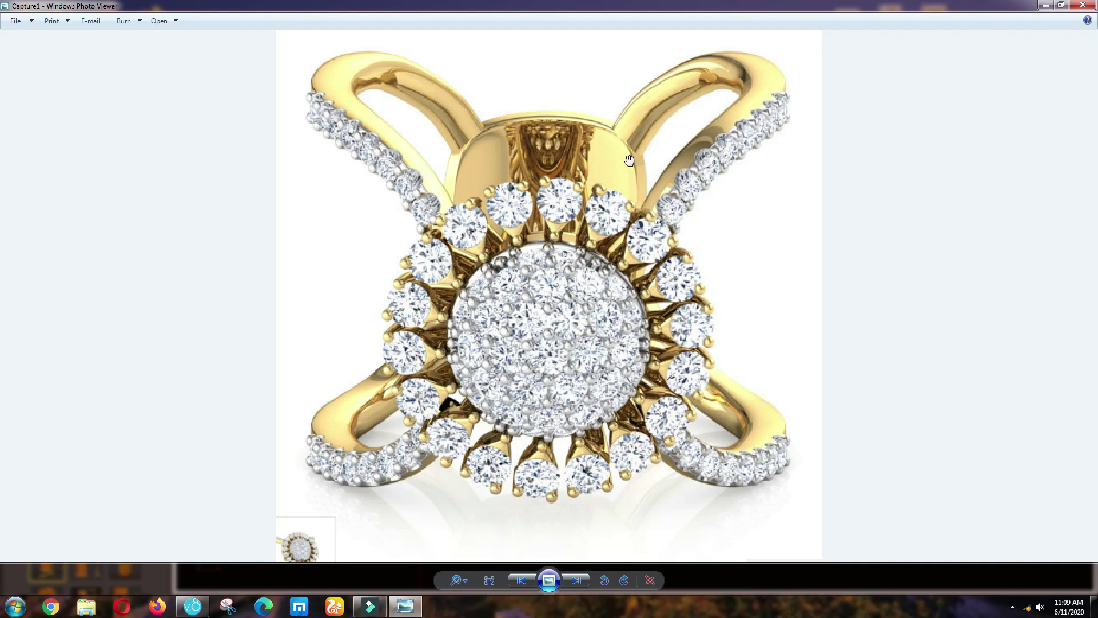
{"action": "left_click", "coordinate": [1052, 9]}
{"action": "scroll", "coordinate": [551, 383], "scroll_direction": "up", "scroll_amount": 2}
{"action": "scroll", "coordinate": [595, 385], "scroll_direction": "down", "scroll_amount": 1}
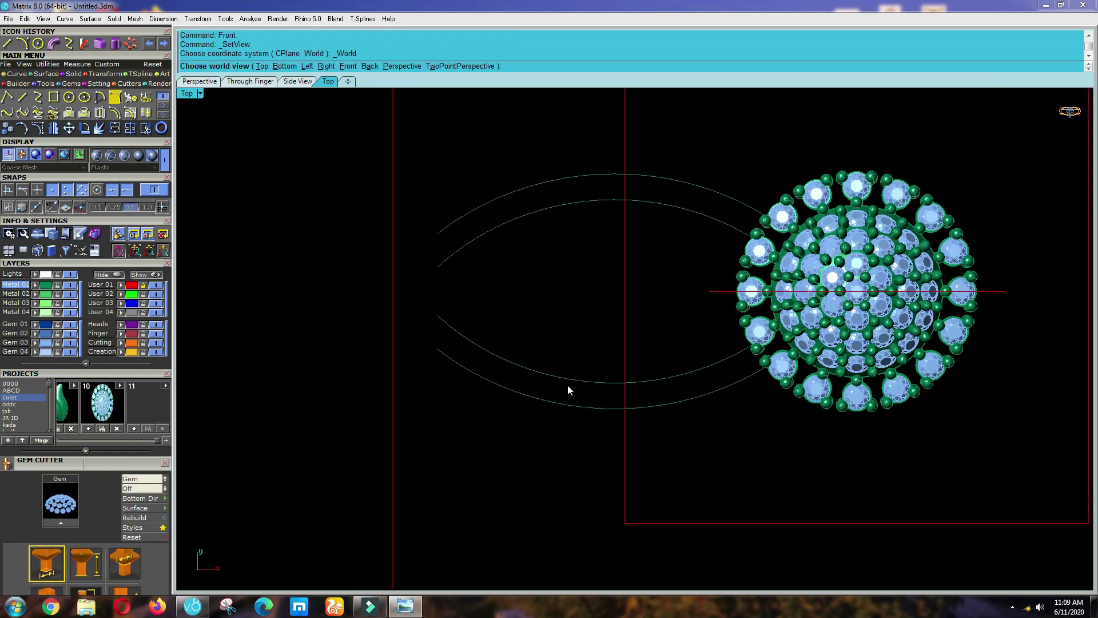
{"action": "scroll", "coordinate": [653, 366], "scroll_direction": "up", "scroll_amount": 4}
{"action": "right_click_drag", "start_coordinate": [619, 406], "coordinate": [651, 376], "text": "ctrl+shift"}
{"action": "key", "text": "ctrl+F1"}
{"action": "scroll", "coordinate": [600, 375], "scroll_direction": "down", "scroll_amount": 5}
{"action": "scroll", "coordinate": [601, 376], "scroll_direction": "up", "scroll_amount": 4}
Hide the whole model and bring back only the lower pair of shank arcs.
{"action": "left_click_drag", "start_coordinate": [613, 338], "coordinate": [578, 237]}
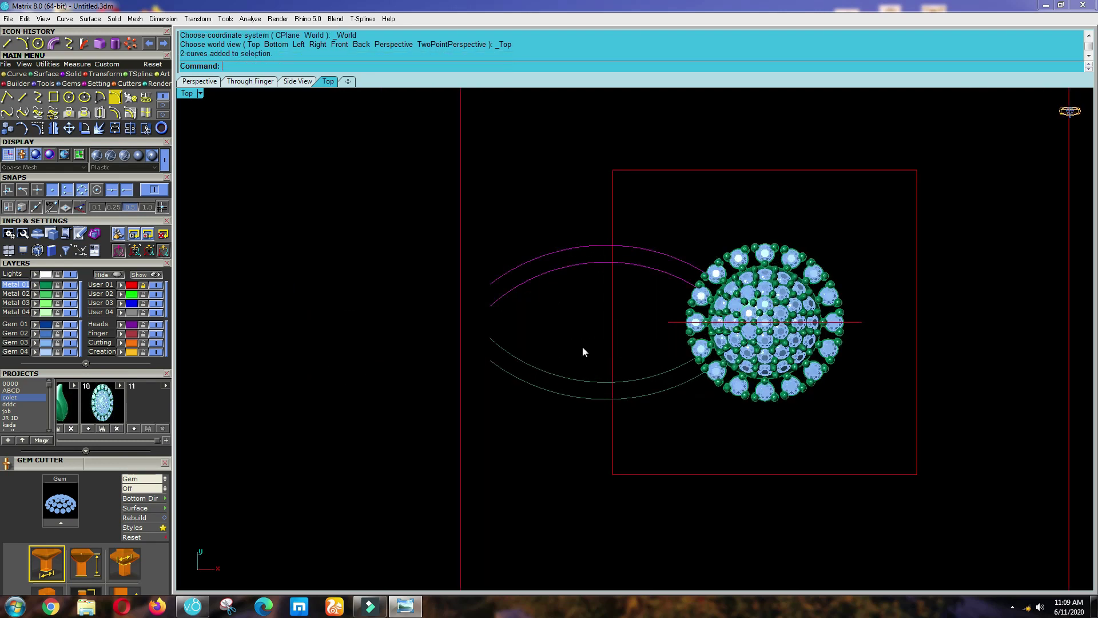
{"action": "key", "text": "Escape"}
{"action": "scroll", "coordinate": [586, 474], "scroll_direction": "up", "scroll_amount": 3}
{"action": "key", "text": "ctrl+a"}
{"action": "key", "text": "ctrl+h"}
{"action": "key", "text": "ctrl+shift+h"}
{"action": "left_click_drag", "start_coordinate": [637, 483], "coordinate": [512, 267]}
{"action": "scroll", "coordinate": [818, 369], "scroll_direction": "up", "scroll_amount": 6}
{"action": "key", "text": "Return"}
{"action": "scroll", "coordinate": [797, 365], "scroll_direction": "down", "scroll_amount": 3}
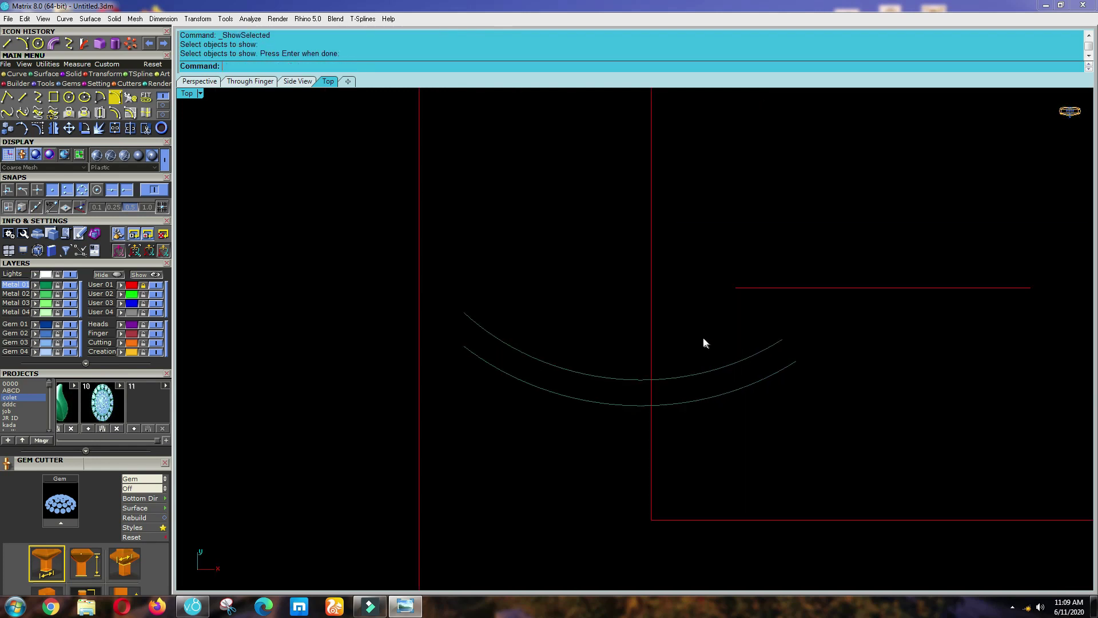
Draw a line joining the head ends of the two arcs.
{"action": "left_click", "coordinate": [22, 97]}
{"action": "scroll", "coordinate": [869, 372], "scroll_direction": "up", "scroll_amount": 3}
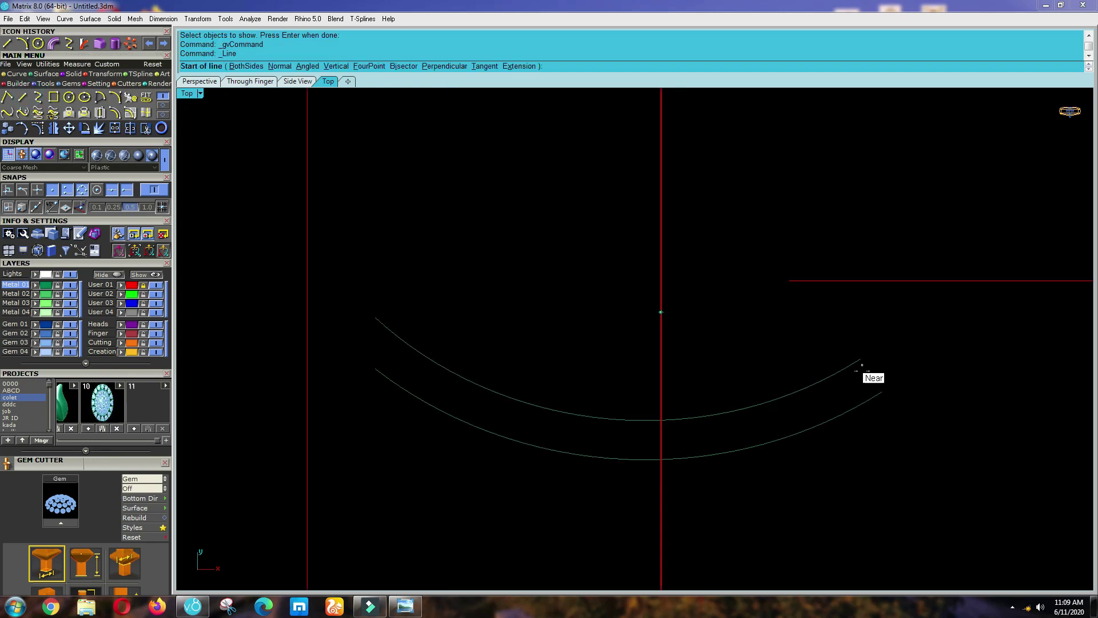
{"action": "left_click", "coordinate": [861, 356]}
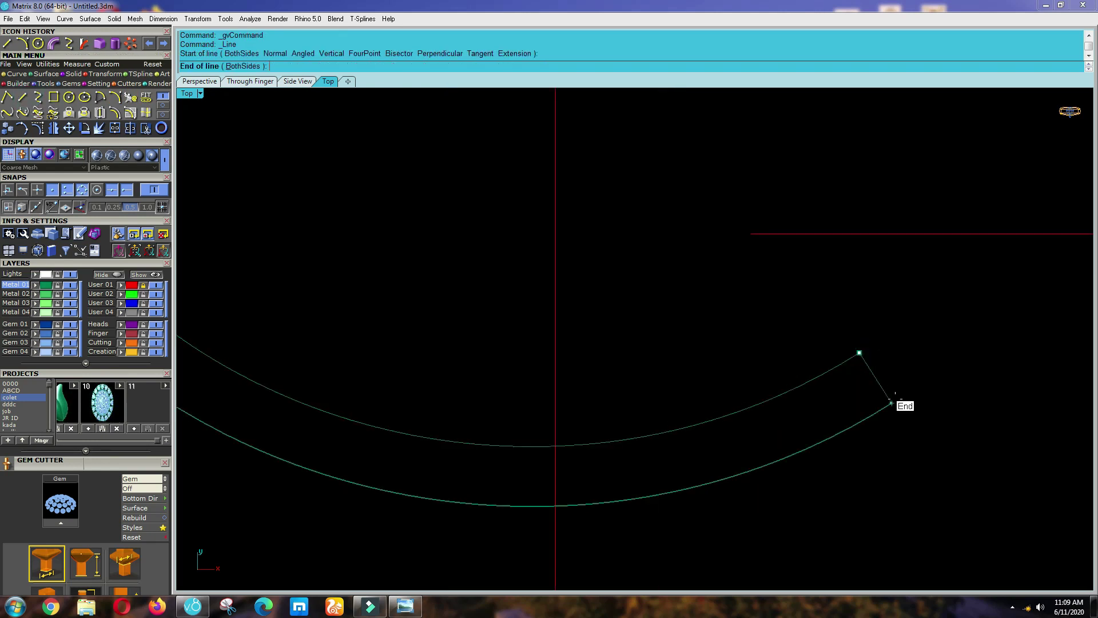
{"action": "left_click", "coordinate": [890, 402]}
Rebuild the head-end line as a degree 3 curve with four control points.
{"action": "scroll", "coordinate": [914, 385], "scroll_direction": "up", "scroll_amount": 2}
{"action": "type", "text": "re"}
{"action": "key", "text": "Return"}
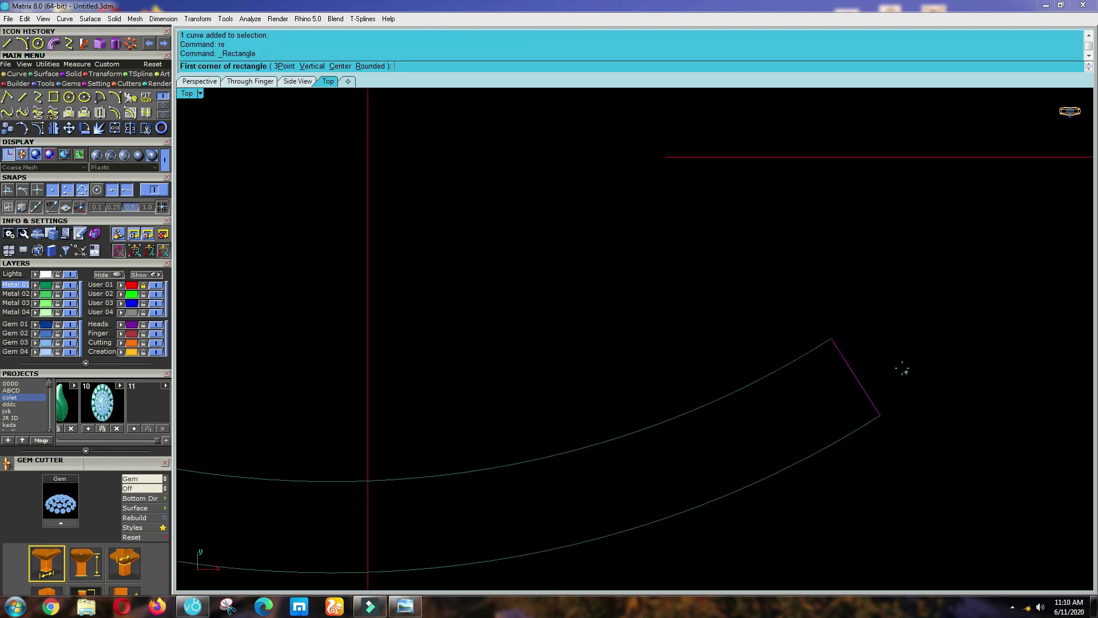
{"action": "key", "text": "Escape"}
{"action": "type", "text": "Rebuild"}
{"action": "key", "text": "Return"}
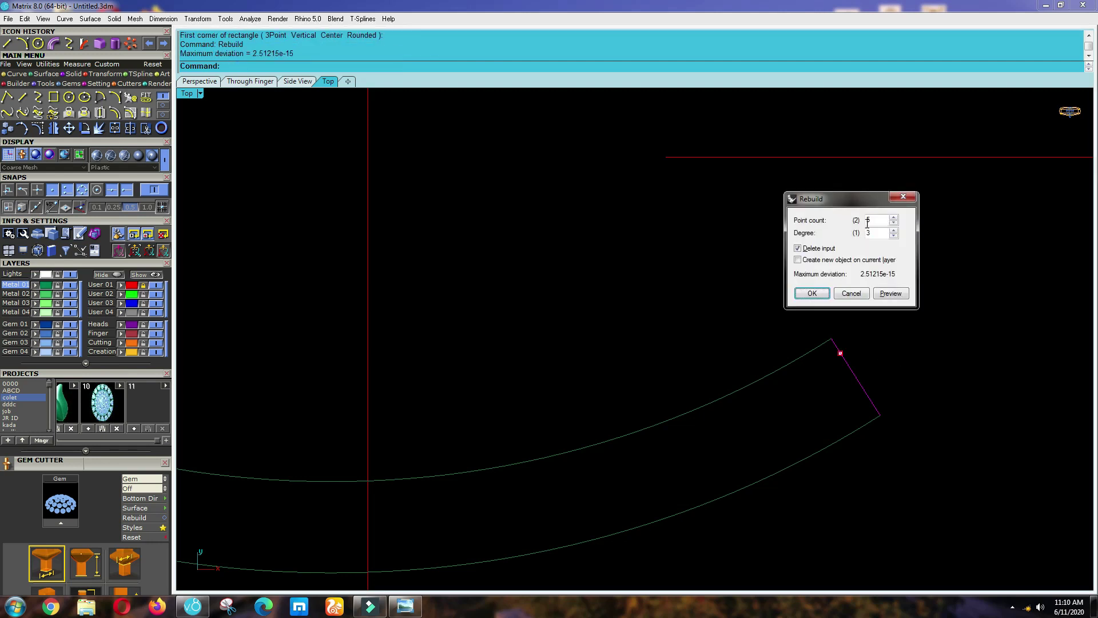
{"action": "key", "text": "Return"}
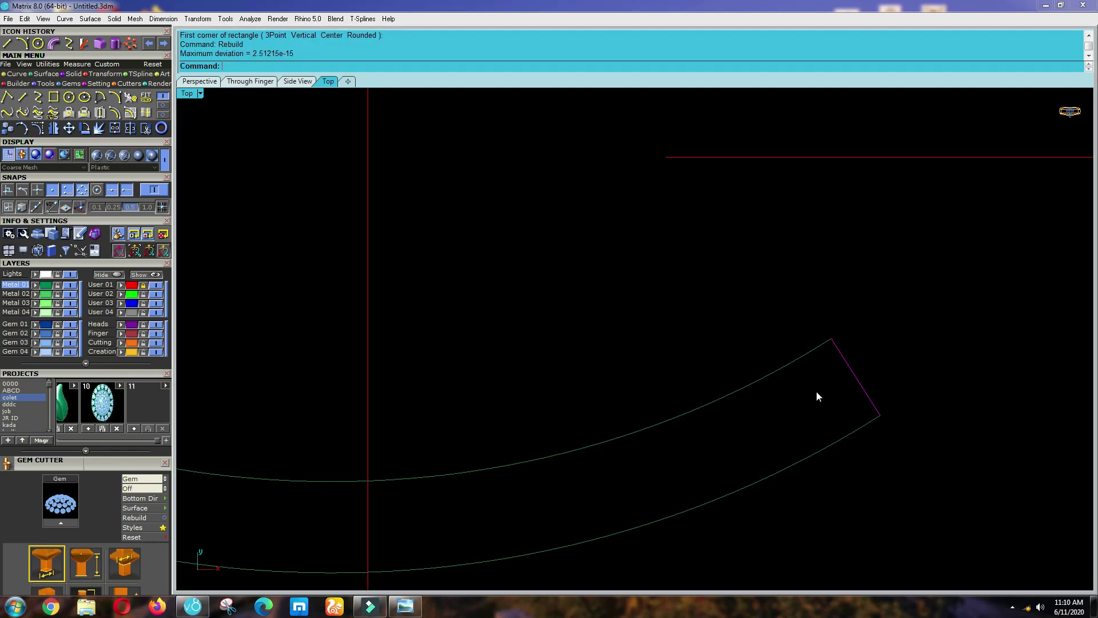
Move the two middle control points of the head-end line straight up in the Right view to bow it.
{"action": "key", "text": "F10"}
{"action": "scroll", "coordinate": [839, 380], "scroll_direction": "up", "scroll_amount": 1}
{"action": "left_click_drag", "start_coordinate": [898, 328], "coordinate": [898, 318]}
{"action": "key", "text": "ctrl+F3"}
{"action": "scroll", "coordinate": [856, 372], "scroll_direction": "down", "scroll_amount": 6}
{"action": "scroll", "coordinate": [721, 457], "scroll_direction": "up", "scroll_amount": 9}
{"action": "type", "text": "m"}
{"action": "key", "text": "Return"}
{"action": "left_click", "coordinate": [718, 464]}
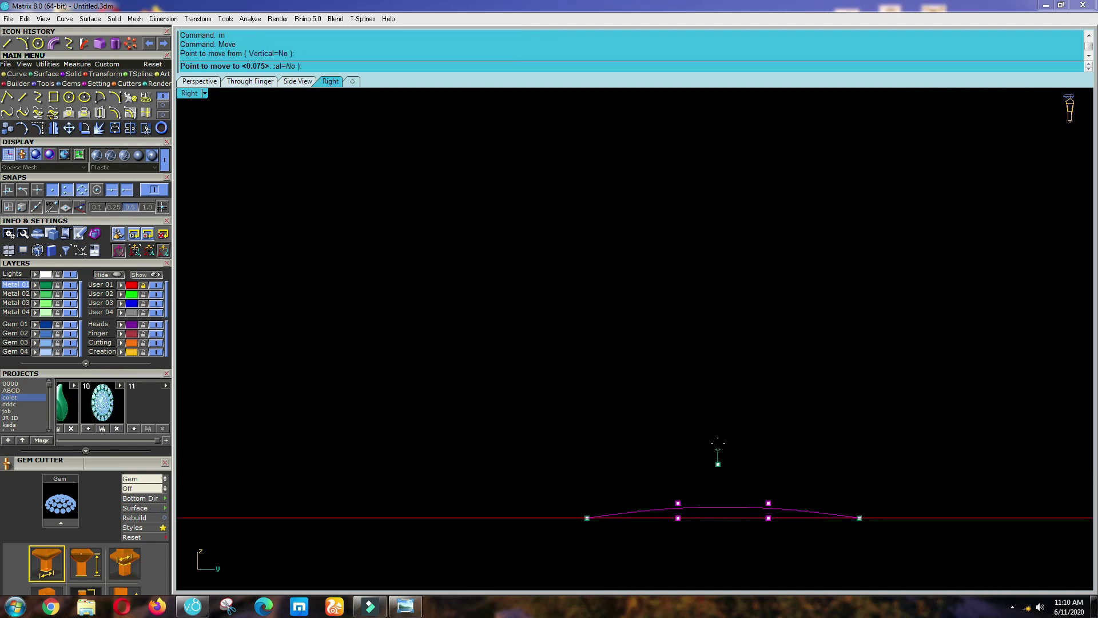
{"action": "left_click", "coordinate": [718, 431]}
{"action": "key", "text": "Escape"}
{"action": "key", "text": "Escape"}
Rebuild the bowed head-end profile curve and return to the Top view.
{"action": "left_click_drag", "start_coordinate": [709, 502], "coordinate": [647, 422]}
{"action": "type", "text": "re"}
{"action": "key", "text": "Return"}
{"action": "type", "text": "top"}
{"action": "key", "text": "Return"}
Draw a line joining the outer ends of the two arcs and rebuild it for point editing.
{"action": "scroll", "coordinate": [815, 376], "scroll_direction": "down", "scroll_amount": 12}
{"action": "scroll", "coordinate": [309, 347], "scroll_direction": "up", "scroll_amount": 4}
{"action": "left_click", "coordinate": [301, 332]}
{"action": "right_click_drag", "start_coordinate": [303, 317], "coordinate": [349, 339]}
{"action": "left_click", "coordinate": [22, 97]}
{"action": "scroll", "coordinate": [336, 385], "scroll_direction": "up", "scroll_amount": 4}
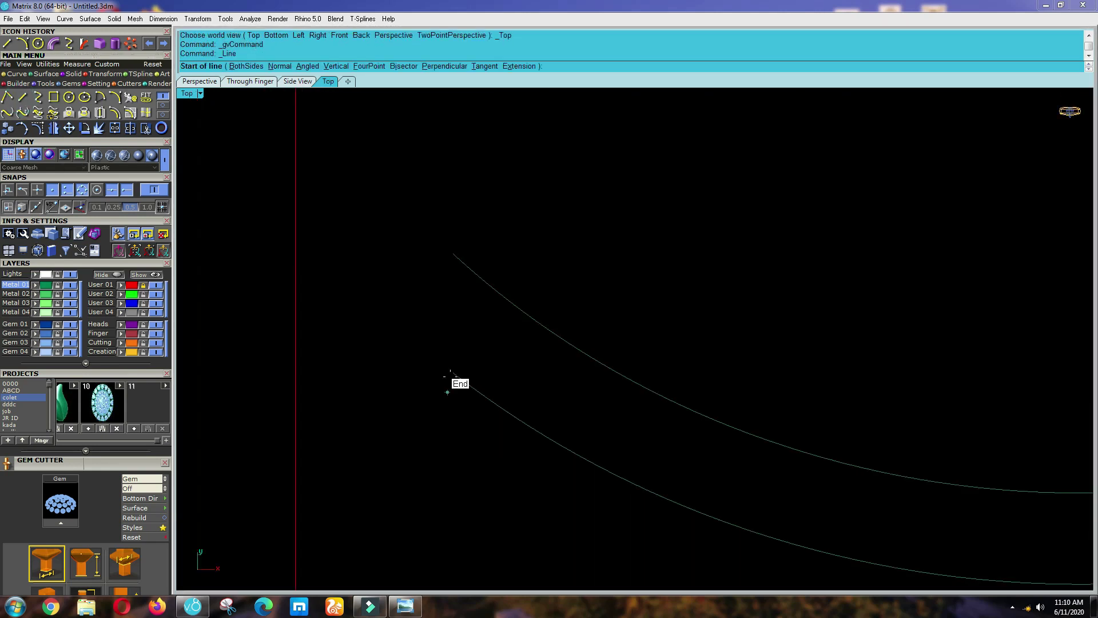
{"action": "left_click", "coordinate": [451, 375]}
{"action": "left_click", "coordinate": [452, 254]}
{"action": "scroll", "coordinate": [454, 286], "scroll_direction": "up", "scroll_amount": 1}
{"action": "scroll", "coordinate": [455, 286], "scroll_direction": "up", "scroll_amount": 1}
{"action": "key", "text": "Return"}
{"action": "key", "text": "Return"}
{"action": "scroll", "coordinate": [442, 300], "scroll_direction": "up", "scroll_amount": 2}
Move the middle control points of the outer-end line straight up in the Right view to bow it.
{"action": "key", "text": "F10"}
{"action": "left_click_drag", "start_coordinate": [423, 264], "coordinate": [520, 400]}
{"action": "type", "text": "right"}
{"action": "key", "text": "Return"}
{"action": "type", "text": "m"}
{"action": "key", "text": "Return"}
{"action": "scroll", "coordinate": [542, 297], "scroll_direction": "up", "scroll_amount": 2}
{"action": "left_click", "coordinate": [542, 298]}
{"action": "key", "text": "Return"}
{"action": "left_click", "coordinate": [541, 283]}
{"action": "scroll", "coordinate": [619, 360], "scroll_direction": "up", "scroll_amount": 4}
{"action": "key", "text": "Escape"}
{"action": "key", "text": "Escape"}
Rebuild the bowed outer-end profile curve.
{"action": "scroll", "coordinate": [608, 329], "scroll_direction": "up", "scroll_amount": 2}
{"action": "left_click_drag", "start_coordinate": [609, 328], "coordinate": [560, 272]}
{"action": "type", "text": "re"}
{"action": "key", "text": "Return"}
{"action": "key", "text": "Return"}
{"action": "key", "text": "Escape"}
{"action": "right_click_drag", "start_coordinate": [618, 284], "coordinate": [626, 330], "text": "ctrl+shift"}
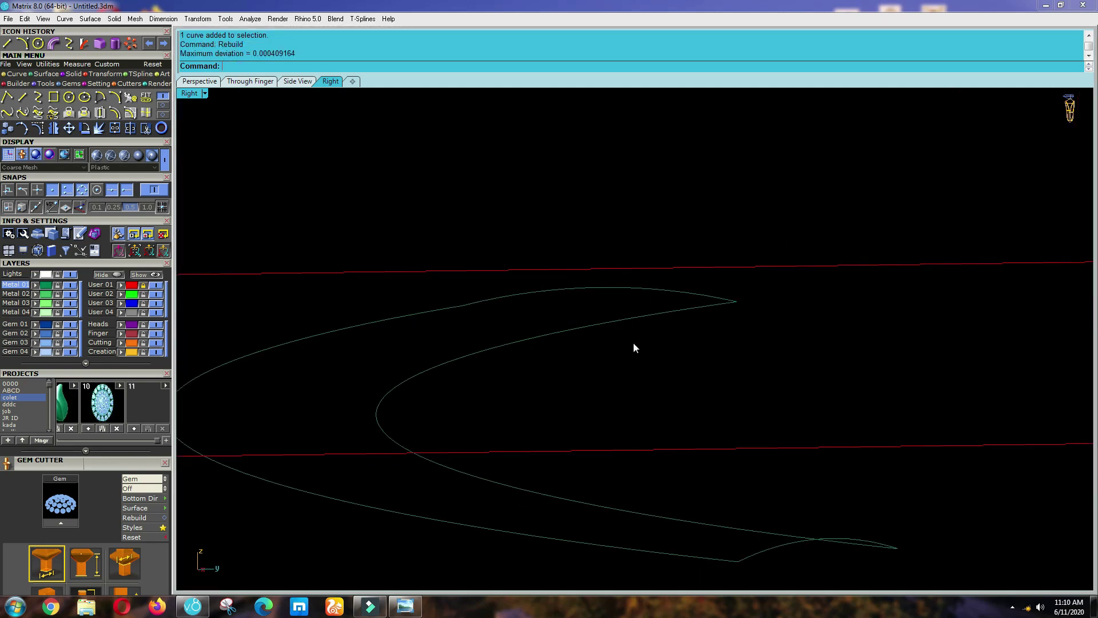
Set up a two-rail sweep along both shank arcs, using the two bowed end curves as cross sections.
{"action": "key", "text": "ctrl+F1"}
{"action": "scroll", "coordinate": [637, 345], "scroll_direction": "down", "scroll_amount": 12}
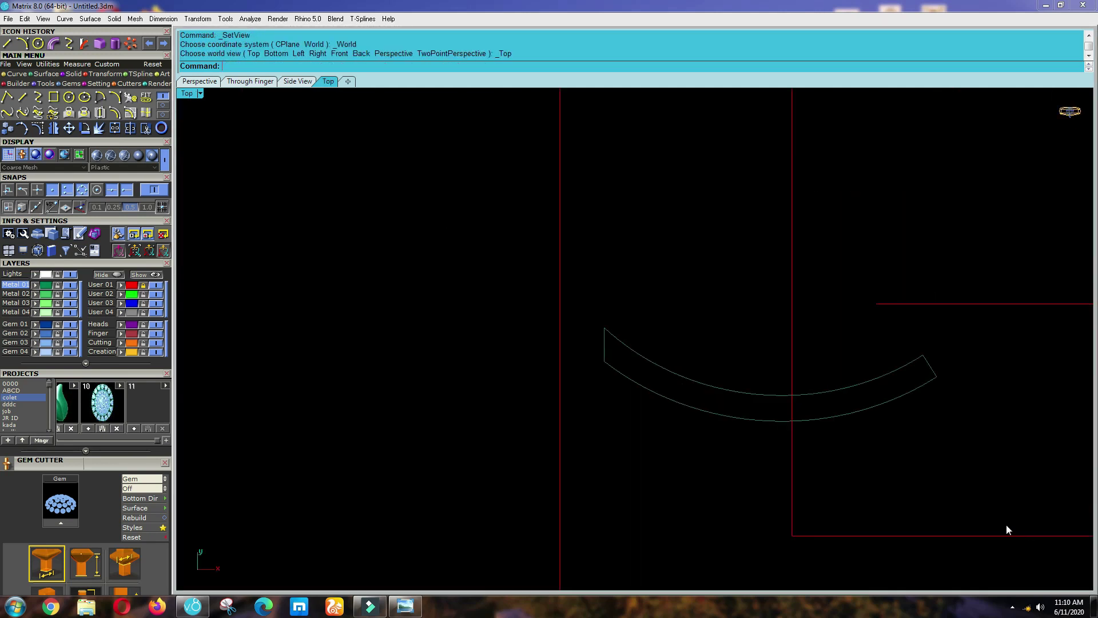
{"action": "type", "text": "s2"}
{"action": "key", "text": "Return"}
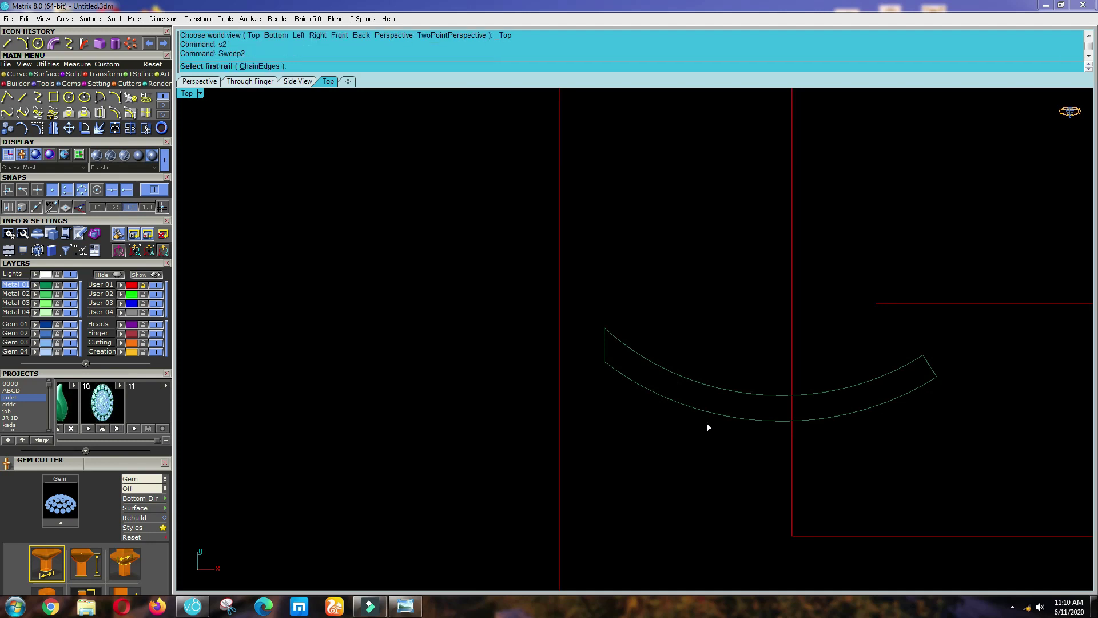
{"action": "left_click", "coordinate": [706, 409]}
{"action": "left_click", "coordinate": [699, 382]}
{"action": "left_click", "coordinate": [605, 341]}
{"action": "left_click", "coordinate": [928, 366]}
{"action": "key", "text": "Return"}
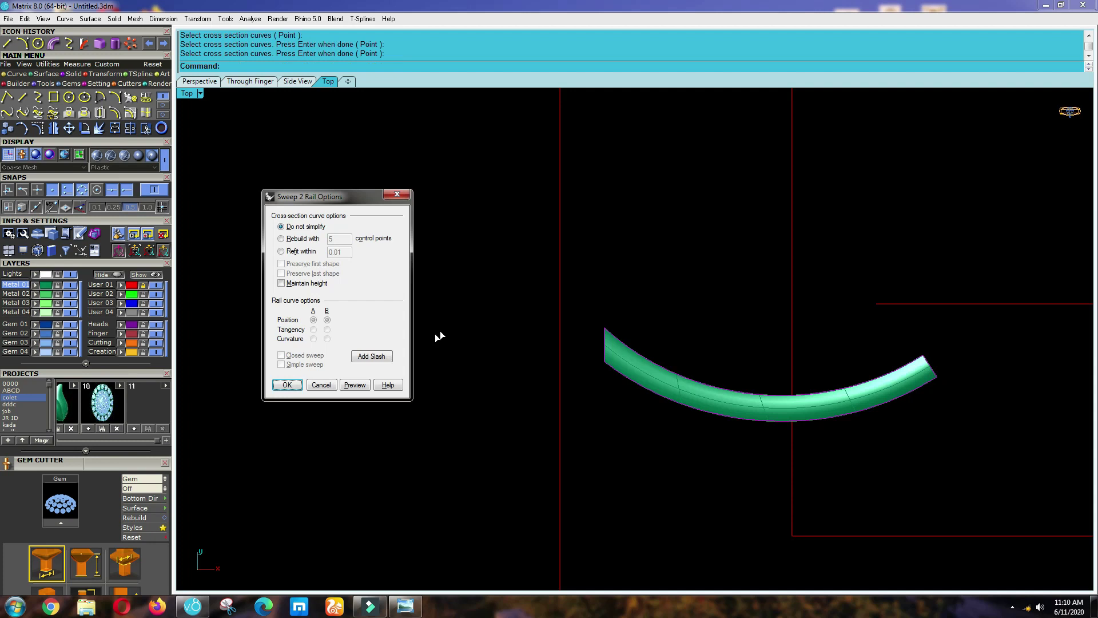
Add four slashes between the rails along the shank arm and create the swept surface without simplifying.
{"action": "left_click", "coordinate": [372, 356]}
{"action": "scroll", "coordinate": [641, 378], "scroll_direction": "up", "scroll_amount": 4}
{"action": "left_click", "coordinate": [595, 365]}
{"action": "left_click", "coordinate": [606, 300]}
{"action": "left_click", "coordinate": [800, 456]}
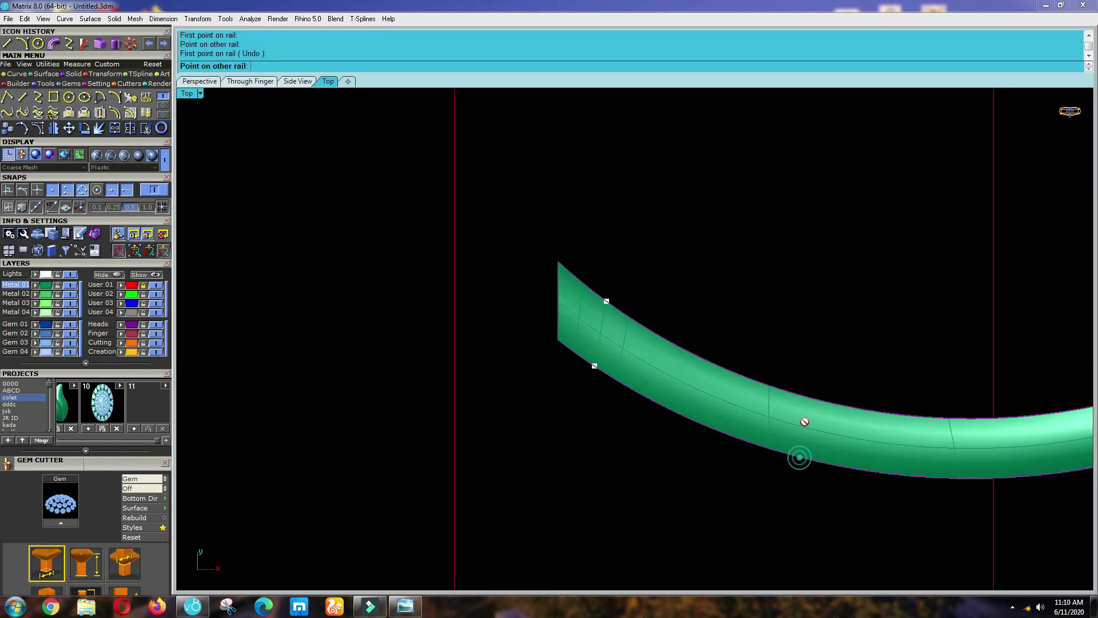
{"action": "left_click", "coordinate": [810, 400]}
{"action": "right_click_drag", "start_coordinate": [892, 446], "coordinate": [760, 435]}
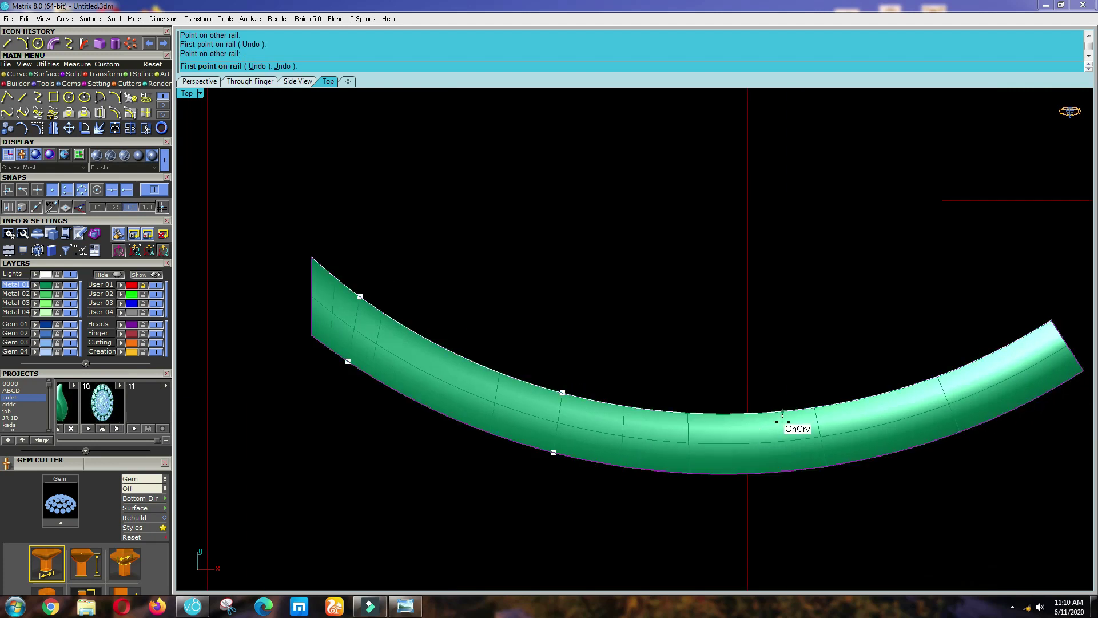
{"action": "left_click", "coordinate": [795, 458]}
{"action": "left_click", "coordinate": [792, 459]}
{"action": "left_click", "coordinate": [969, 368]}
{"action": "left_click", "coordinate": [995, 418]}
{"action": "key", "text": "Return"}
{"action": "key", "text": "Return"}
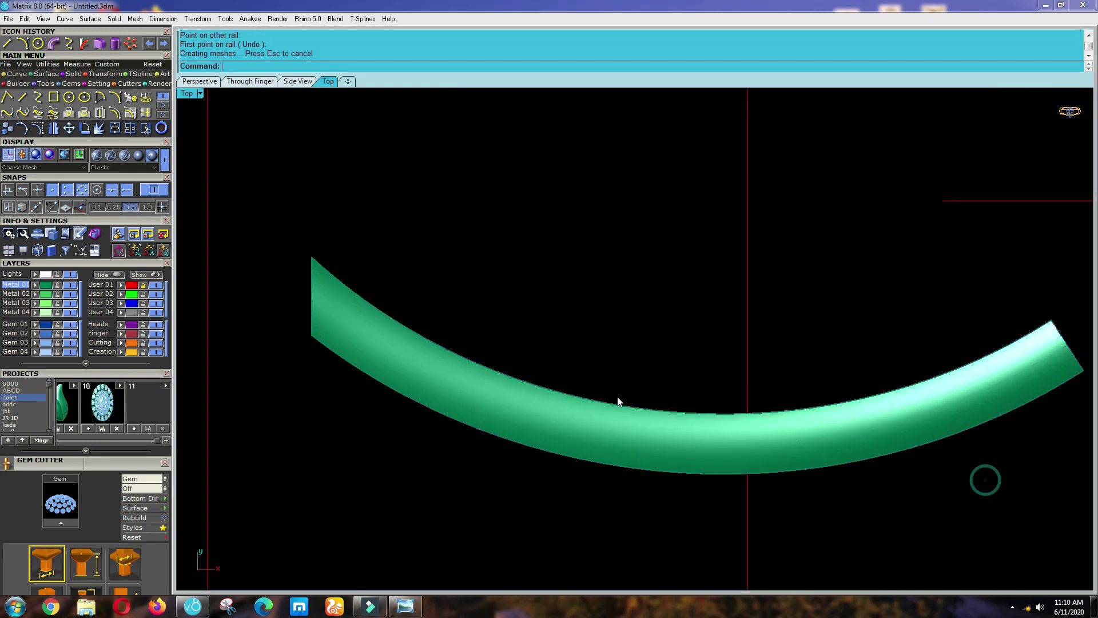
Select all curves and delete them, leaving only the swept shank surface.
{"action": "scroll", "coordinate": [659, 434], "scroll_direction": "down", "scroll_amount": 5}
{"action": "type", "text": "sc"}
{"action": "key", "text": "Return"}
{"action": "scroll", "coordinate": [659, 431], "scroll_direction": "down", "scroll_amount": 4}
{"action": "key", "text": "Delete"}
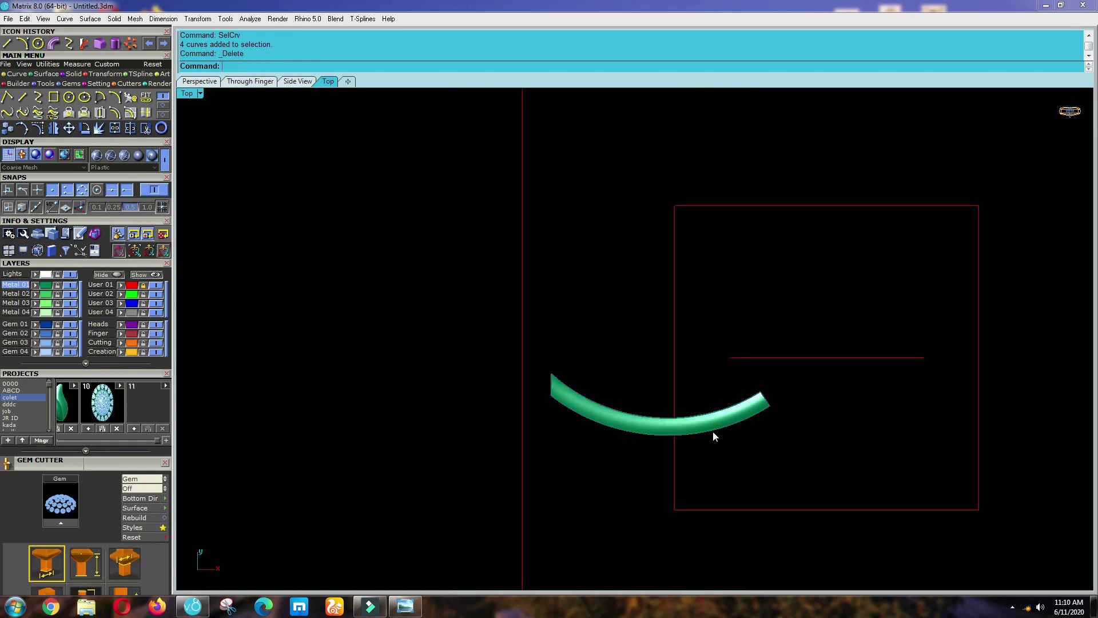
{"action": "scroll", "coordinate": [712, 431], "scroll_direction": "up", "scroll_amount": 6}
{"action": "scroll", "coordinate": [658, 413], "scroll_direction": "up", "scroll_amount": 2}
{"action": "scroll", "coordinate": [466, 387], "scroll_direction": "up", "scroll_amount": 2}
{"action": "left_click", "coordinate": [640, 405]}
{"action": "scroll", "coordinate": [638, 398], "scroll_direction": "down", "scroll_amount": 4}
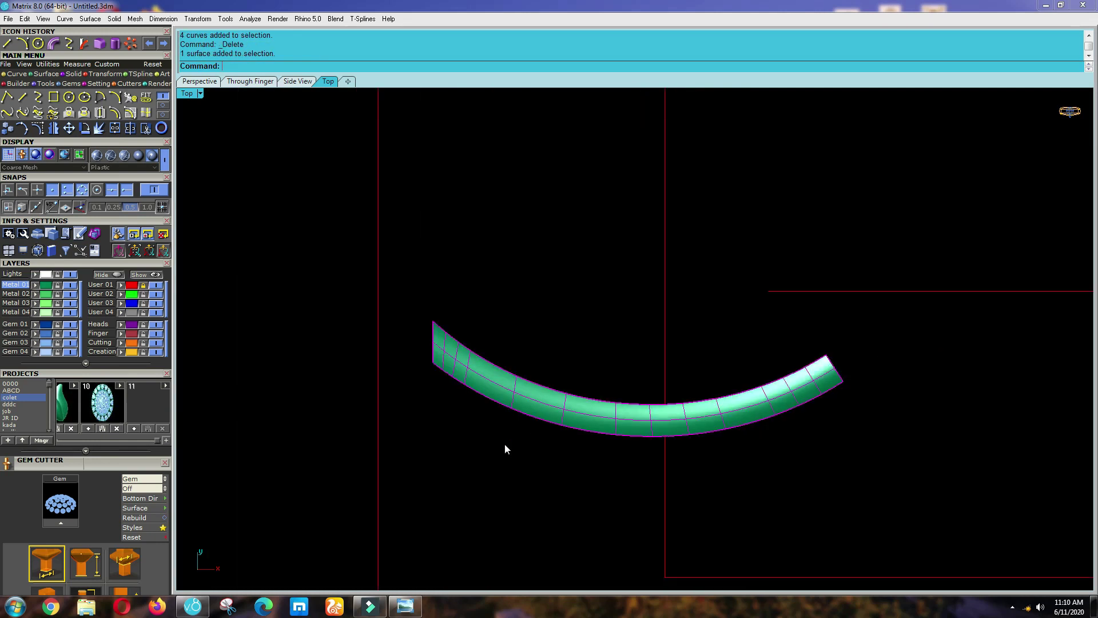
{"action": "scroll", "coordinate": [449, 400], "scroll_direction": "up", "scroll_amount": 2}
{"action": "type", "text": "e"}
{"action": "key", "text": "Return"}
{"action": "scroll", "coordinate": [566, 417], "scroll_direction": "down", "scroll_amount": 2}
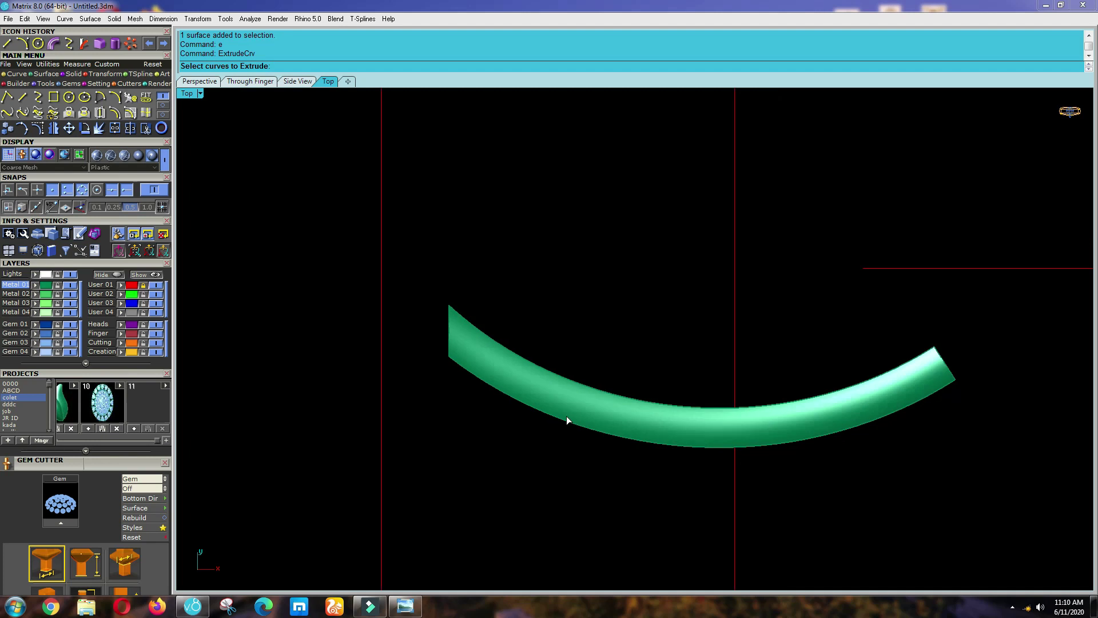
{"action": "scroll", "coordinate": [489, 378], "scroll_direction": "up", "scroll_amount": 6}
{"action": "left_click", "coordinate": [488, 362]}
{"action": "scroll", "coordinate": [490, 400], "scroll_direction": "up", "scroll_amount": 2}
{"action": "type", "text": "e"}
{"action": "key", "text": "Return"}
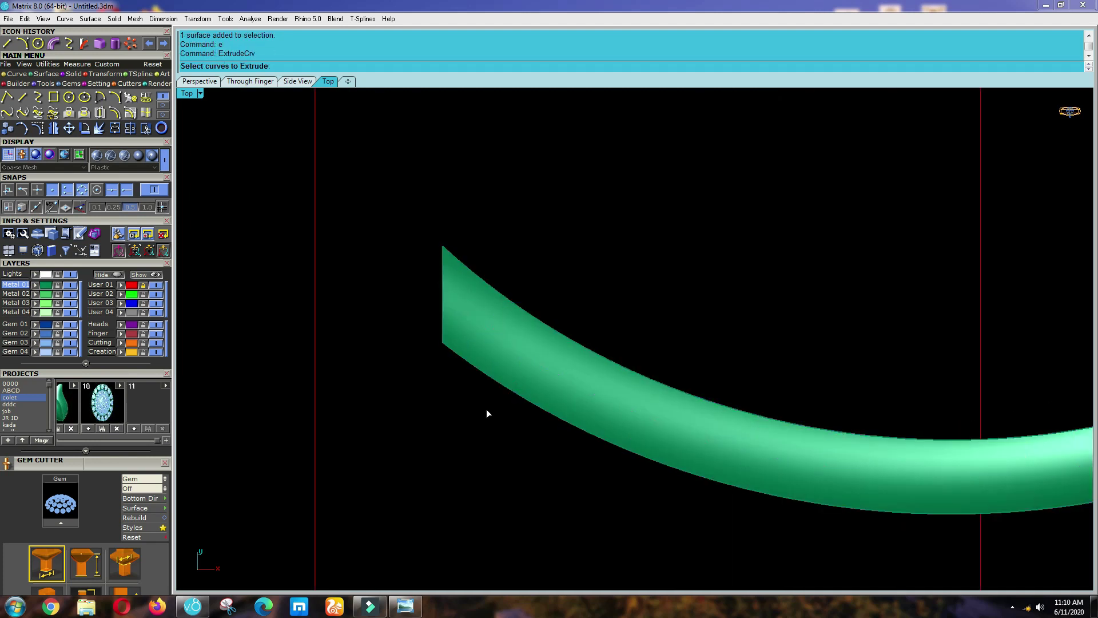
Extrude the swept shank-arm surface downward into a thin solid.
{"action": "scroll", "coordinate": [491, 397], "scroll_direction": "down", "scroll_amount": 2}
{"action": "scroll", "coordinate": [489, 371], "scroll_direction": "up", "scroll_amount": 2}
{"action": "left_click", "coordinate": [494, 363]}
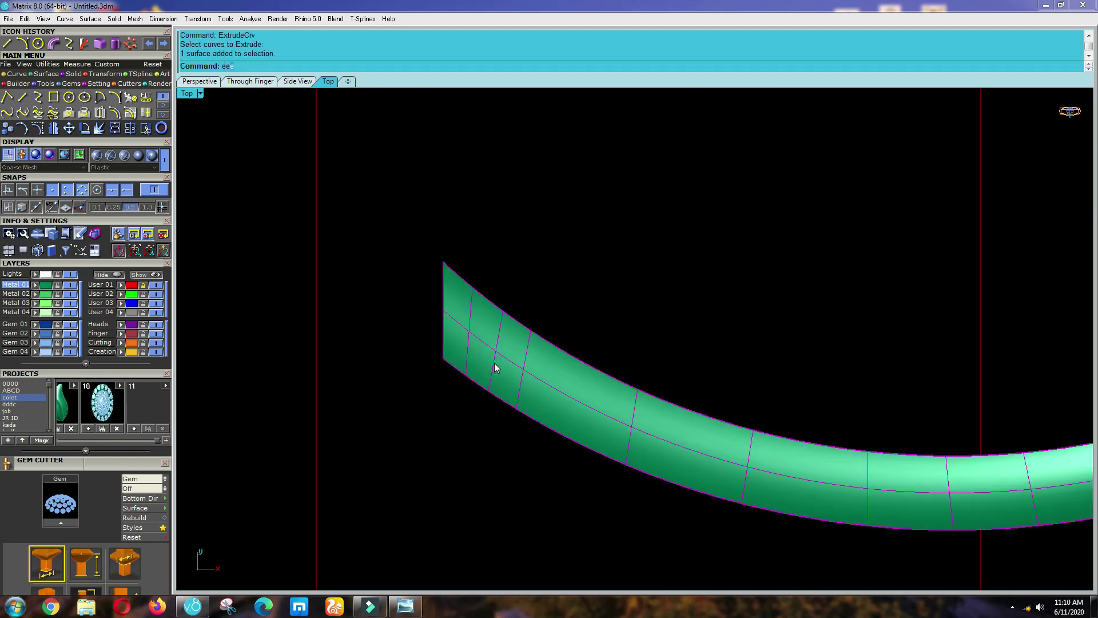
{"action": "type", "text": "ee"}
{"action": "key", "text": "Return"}
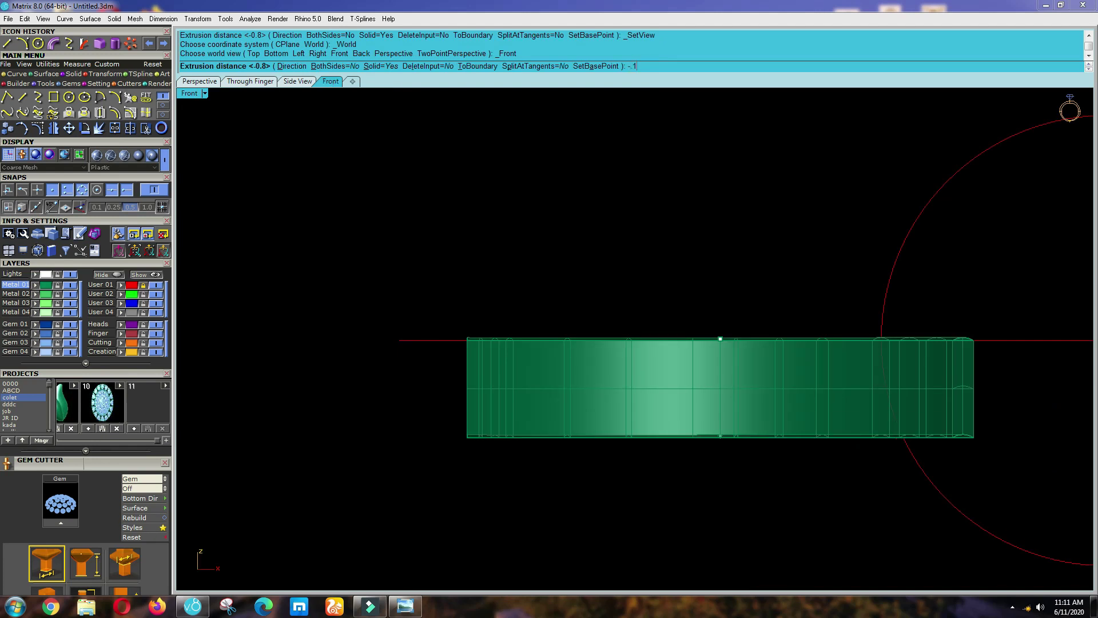
{"action": "key", "text": "Return"}
{"action": "key", "text": "Return"}
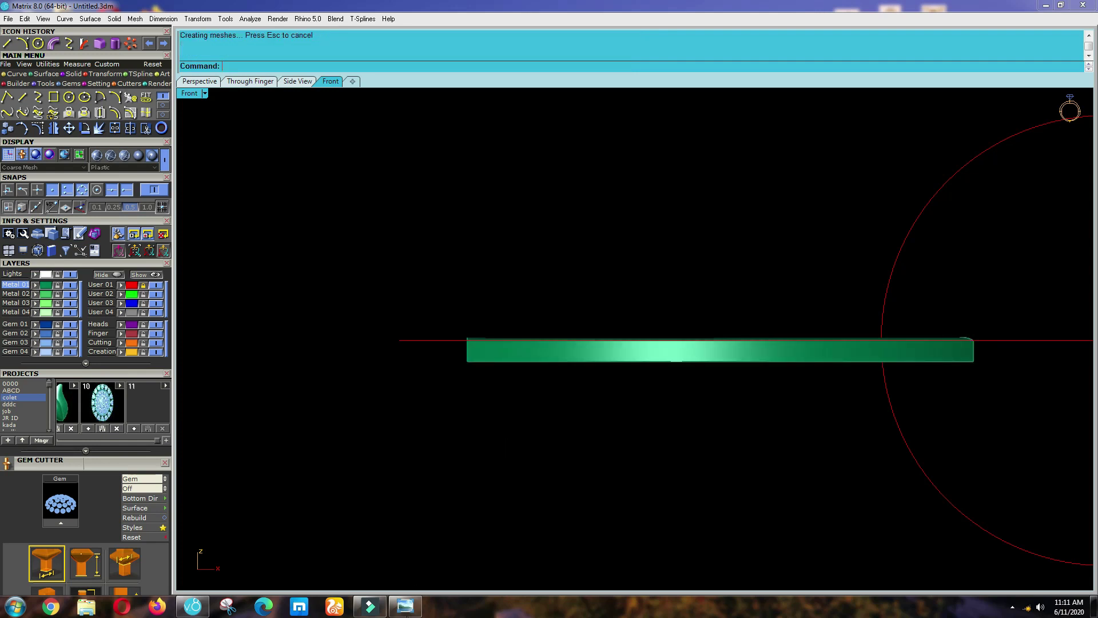
Compare the thin shank arm with the reference ring photo and undo its extrusion.
{"action": "left_click", "coordinate": [405, 606]}
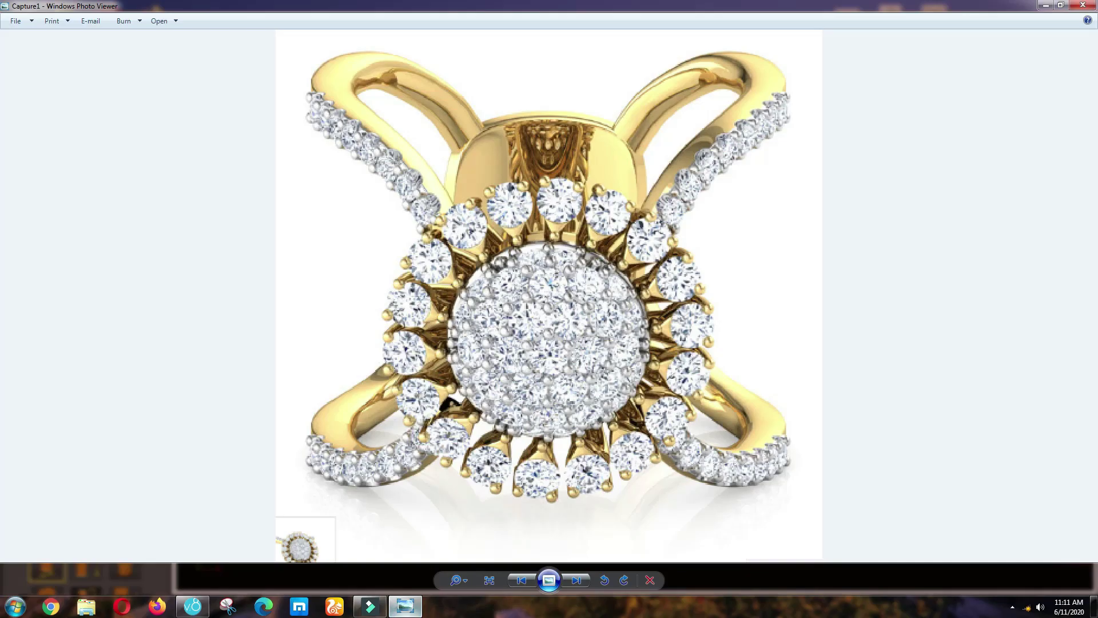
{"action": "left_click", "coordinate": [405, 608]}
{"action": "right_click_drag", "start_coordinate": [509, 444], "coordinate": [541, 378]}
{"action": "key", "text": "F2"}
{"action": "scroll", "coordinate": [492, 356], "scroll_direction": "up", "scroll_amount": 4}
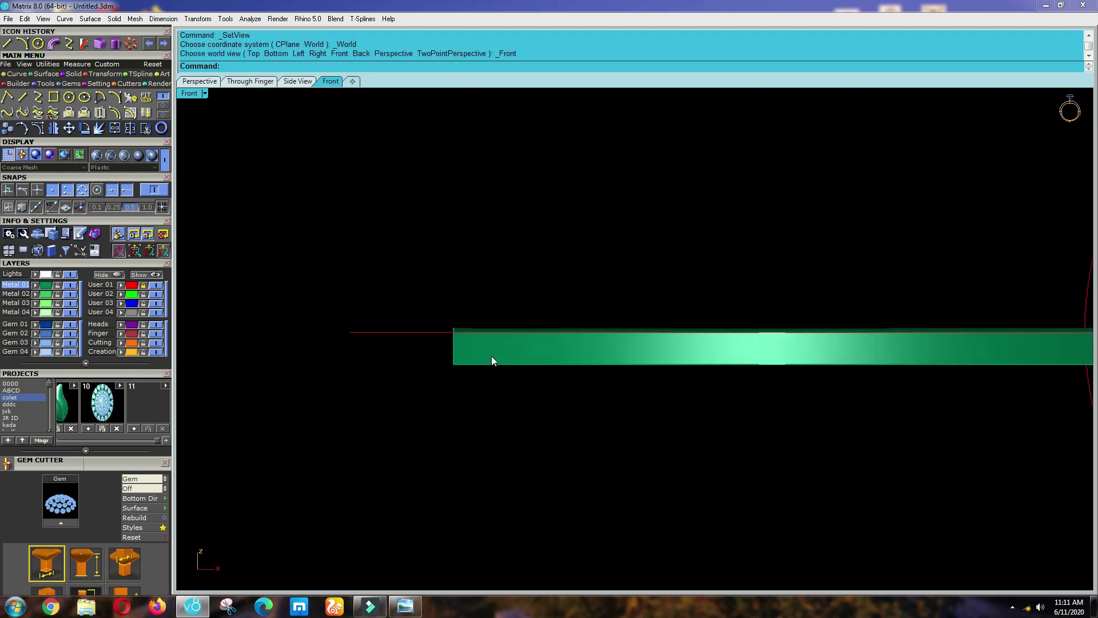
{"action": "key", "text": "ctrl+z"}
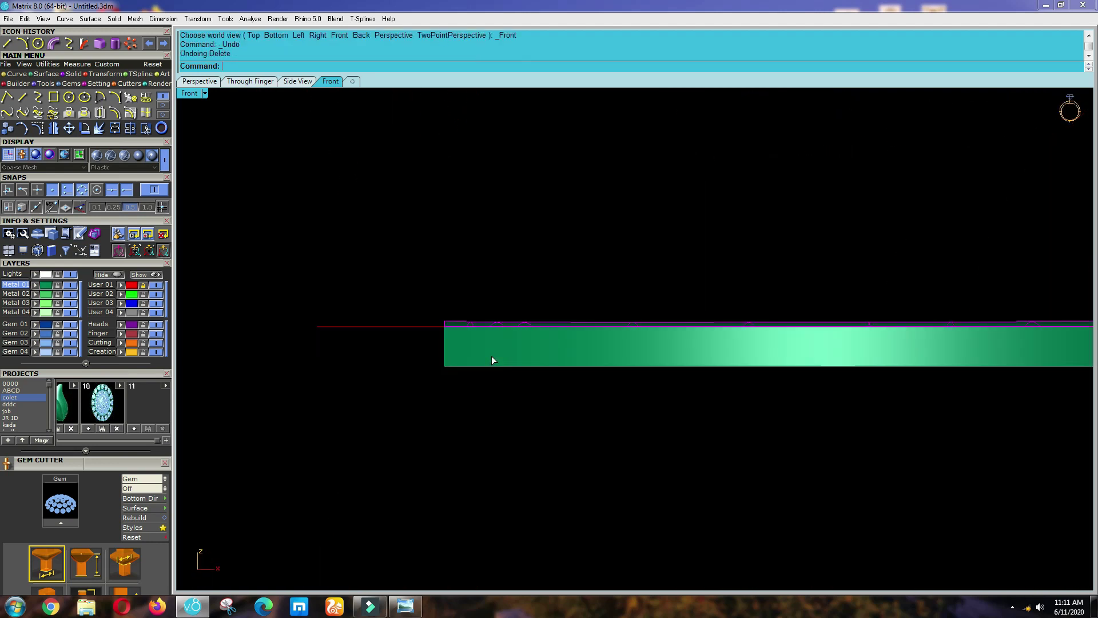
{"action": "key", "text": "ctrl+z"}
Extrude the shank-arm surface downward into a deeper solid with a freely picked depth, and delete the original surface.
{"action": "key", "text": "F1"}
{"action": "scroll", "coordinate": [492, 356], "scroll_direction": "down", "scroll_amount": 4}
{"action": "right_click", "coordinate": [422, 369]}
{"action": "key", "text": "F2"}
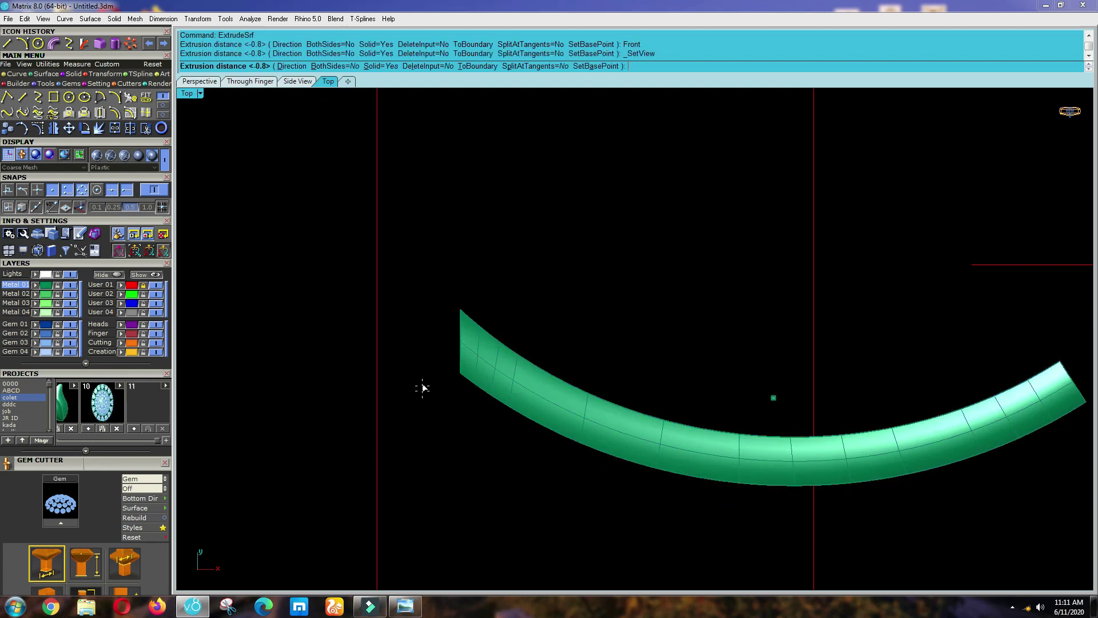
{"action": "key", "text": "ctrl+F2"}
{"action": "left_click", "coordinate": [427, 445]}
{"action": "scroll", "coordinate": [466, 358], "scroll_direction": "down", "scroll_amount": 3}
{"action": "key", "text": "Delete"}
{"action": "scroll", "coordinate": [461, 358], "scroll_direction": "up", "scroll_amount": 3}
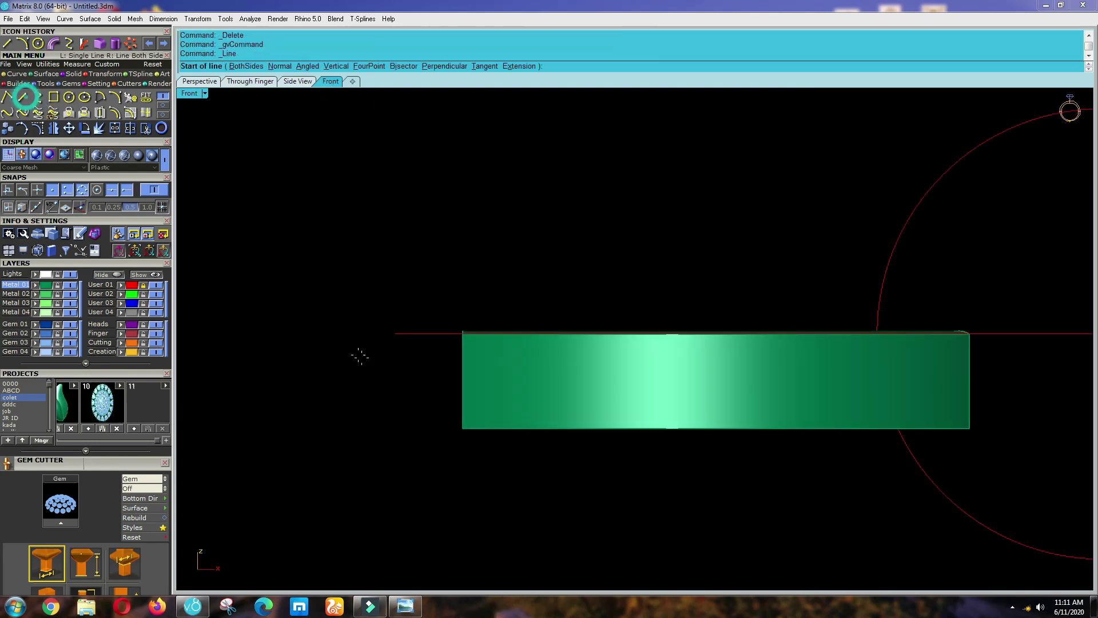
Draw a vertical guide line 1.3 mm long downward from the upper corner of the shank arm's outer end.
{"action": "left_click", "coordinate": [23, 98]}
{"action": "scroll", "coordinate": [412, 361], "scroll_direction": "up", "scroll_amount": 6}
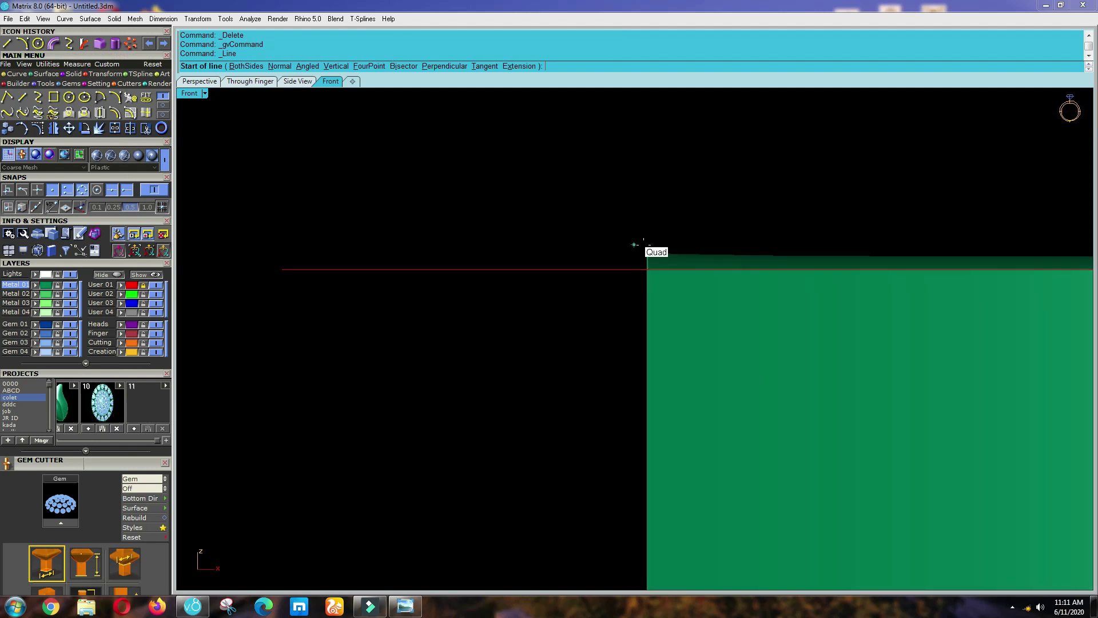
{"action": "left_click", "coordinate": [647, 252]}
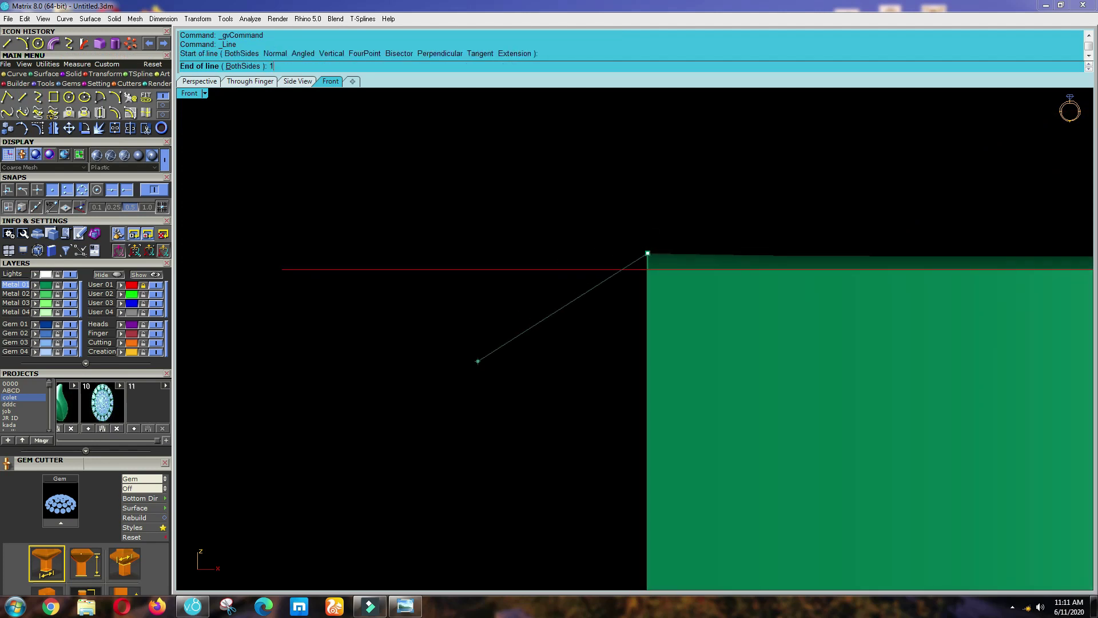
{"action": "type", "text": "1.3"}
{"action": "key", "text": "Return"}
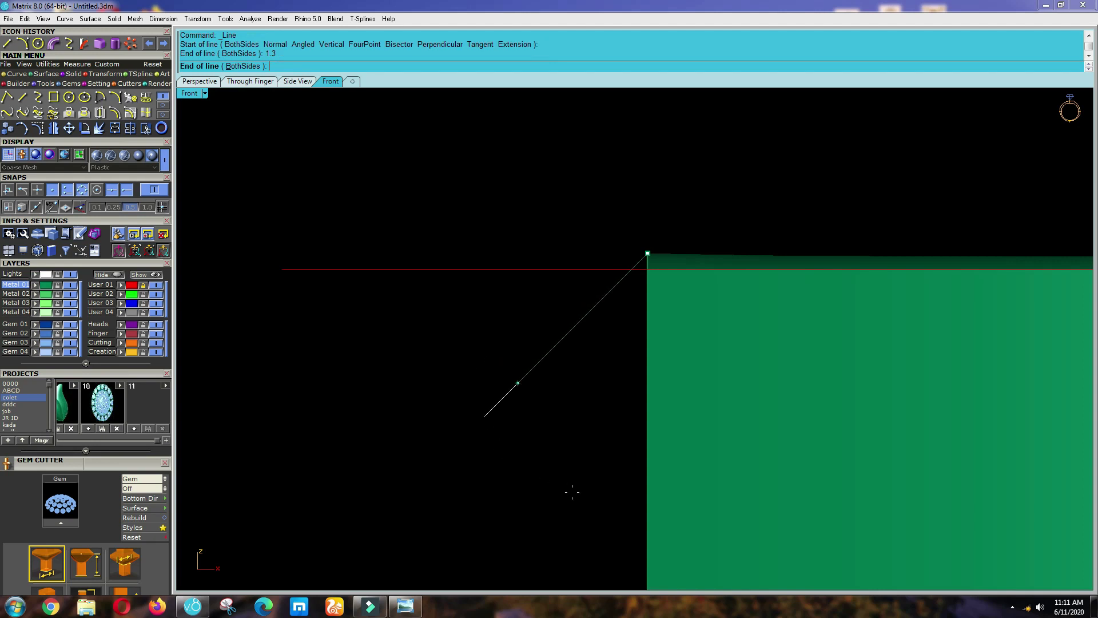
{"action": "left_click", "coordinate": [591, 502]}
{"action": "type", "text": "s"}
{"action": "key", "text": "Return"}
{"action": "scroll", "coordinate": [607, 399], "scroll_direction": "down", "scroll_amount": 3}
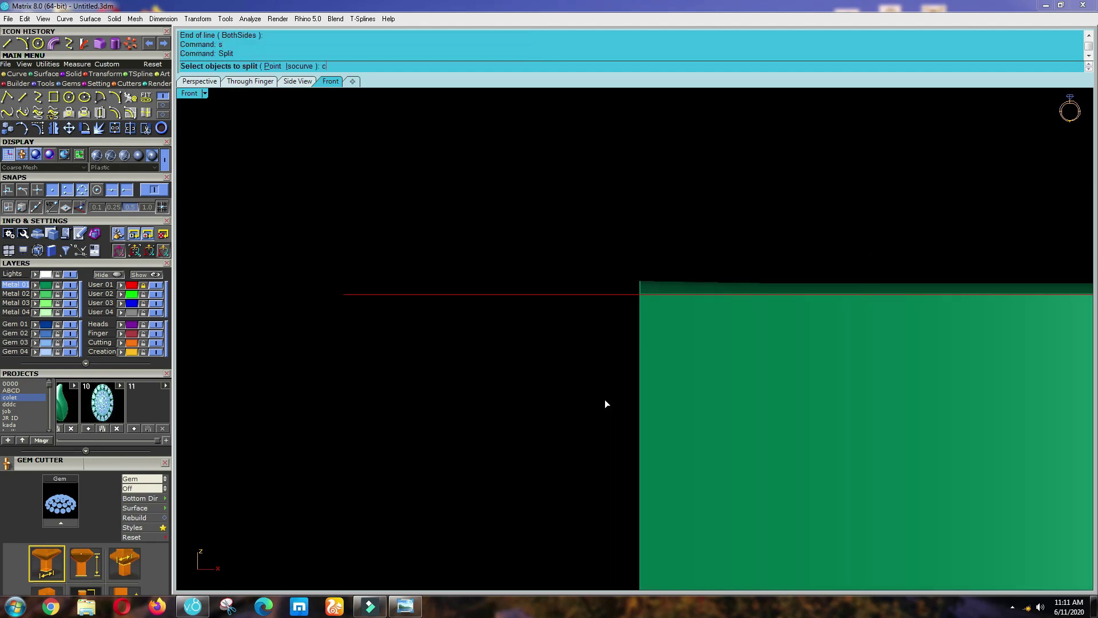
{"action": "left_click", "coordinate": [601, 400]}
{"action": "type", "text": "sc"}
{"action": "key", "text": "Return"}
{"action": "scroll", "coordinate": [635, 422], "scroll_direction": "up", "scroll_amount": 8}
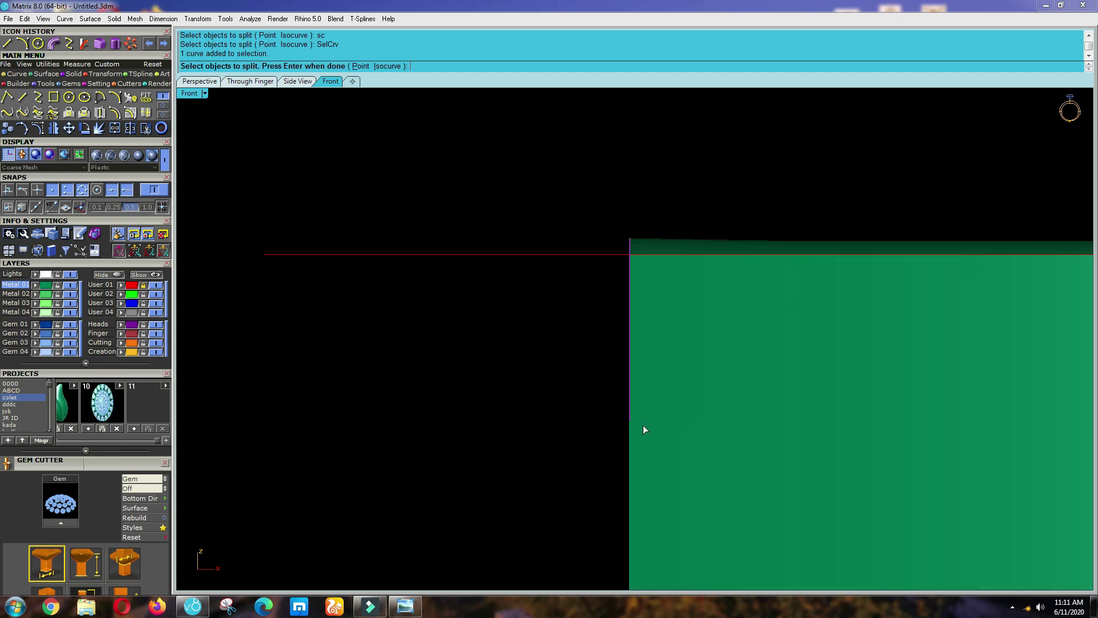
{"action": "scroll", "coordinate": [662, 434], "scroll_direction": "down", "scroll_amount": 3}
{"action": "type", "text": "m"}
{"action": "key", "text": "Return"}
{"action": "right_click", "coordinate": [559, 424]}
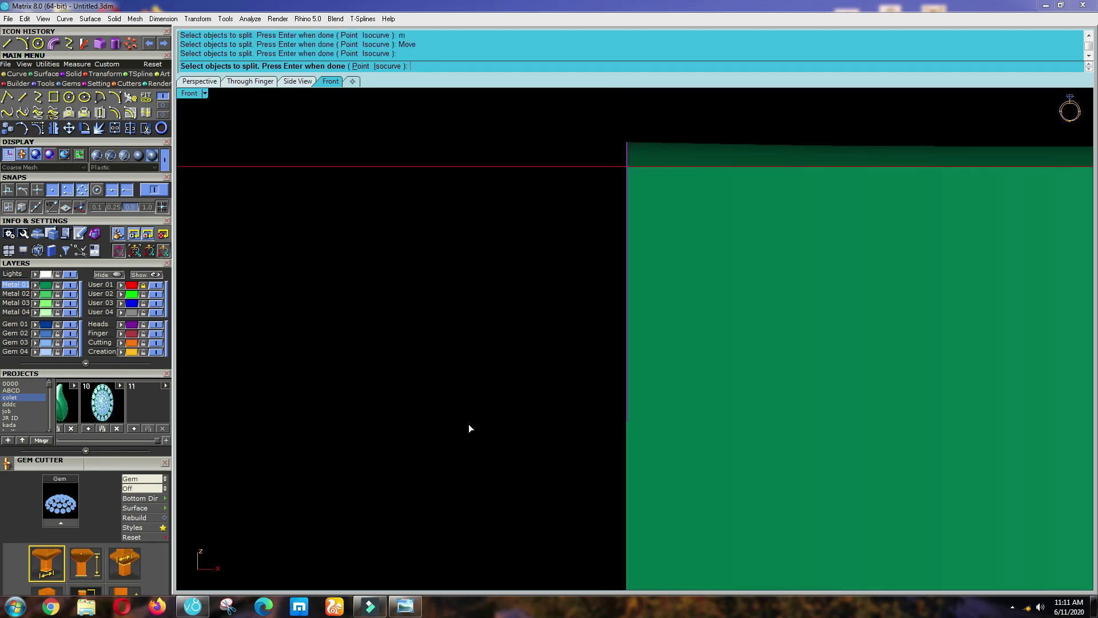
{"action": "key", "text": "Escape"}
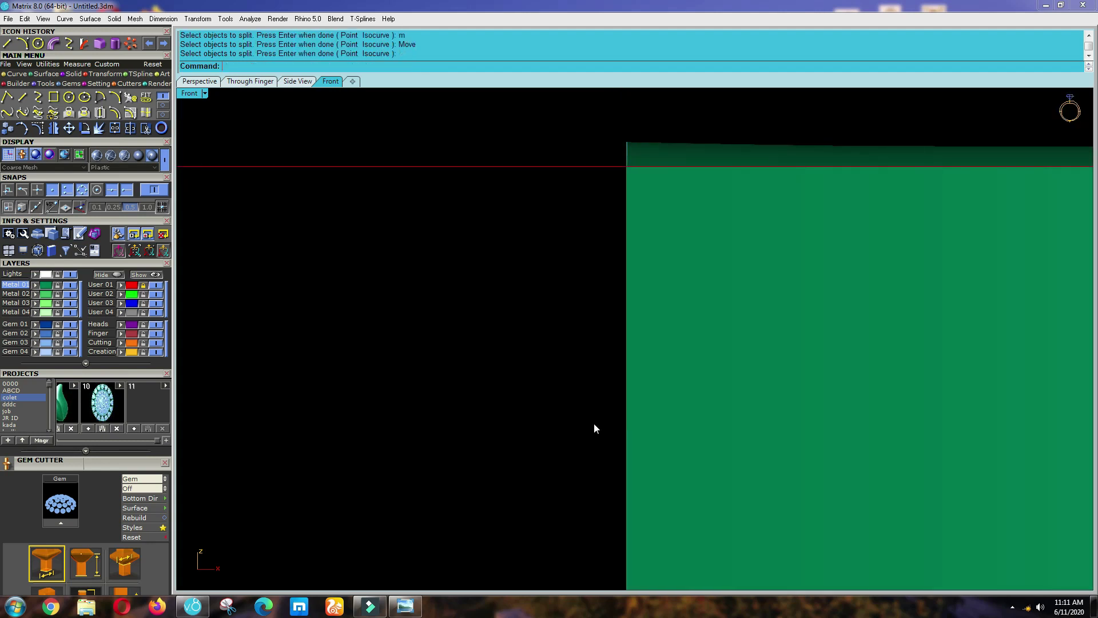
Move the 1.3 mm guide line a short distance outward, clear of the shank arm's outer end.
{"action": "type", "text": "sc"}
{"action": "key", "text": "Return"}
{"action": "scroll", "coordinate": [584, 376], "scroll_direction": "down", "scroll_amount": 2}
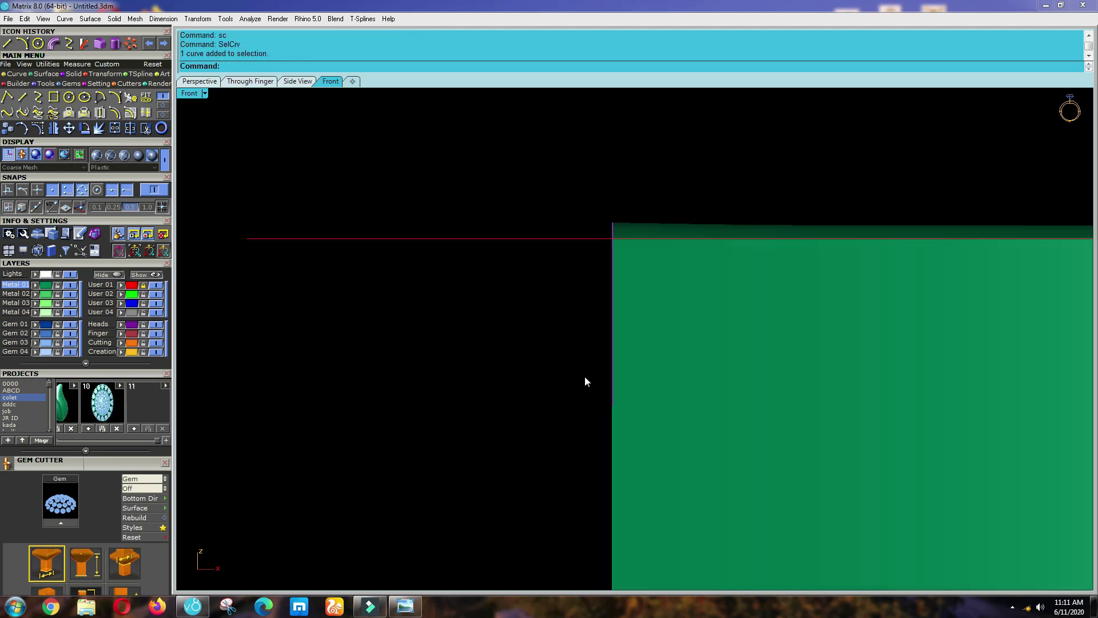
{"action": "type", "text": "m"}
{"action": "key", "text": "Return"}
{"action": "left_click", "coordinate": [585, 377]}
{"action": "left_click", "coordinate": [514, 369]}
{"action": "left_click", "coordinate": [462, 361]}
Draw a horizontal both-sides line from the guide line's lower end, extending past both ends of the shank arm.
{"action": "left_click", "coordinate": [23, 96]}
{"action": "left_click", "coordinate": [542, 405]}
{"action": "scroll", "coordinate": [426, 449], "scroll_direction": "down", "scroll_amount": 5}
{"action": "type", "text": "b"}
{"action": "key", "text": "Return"}
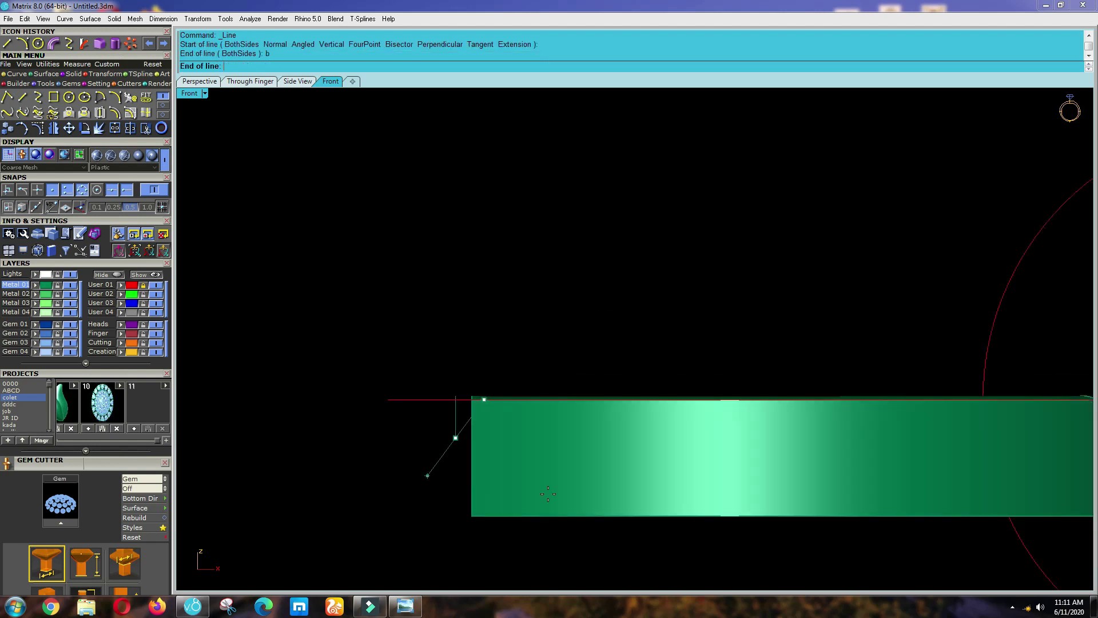
{"action": "scroll", "coordinate": [630, 458], "scroll_direction": "down", "scroll_amount": 3}
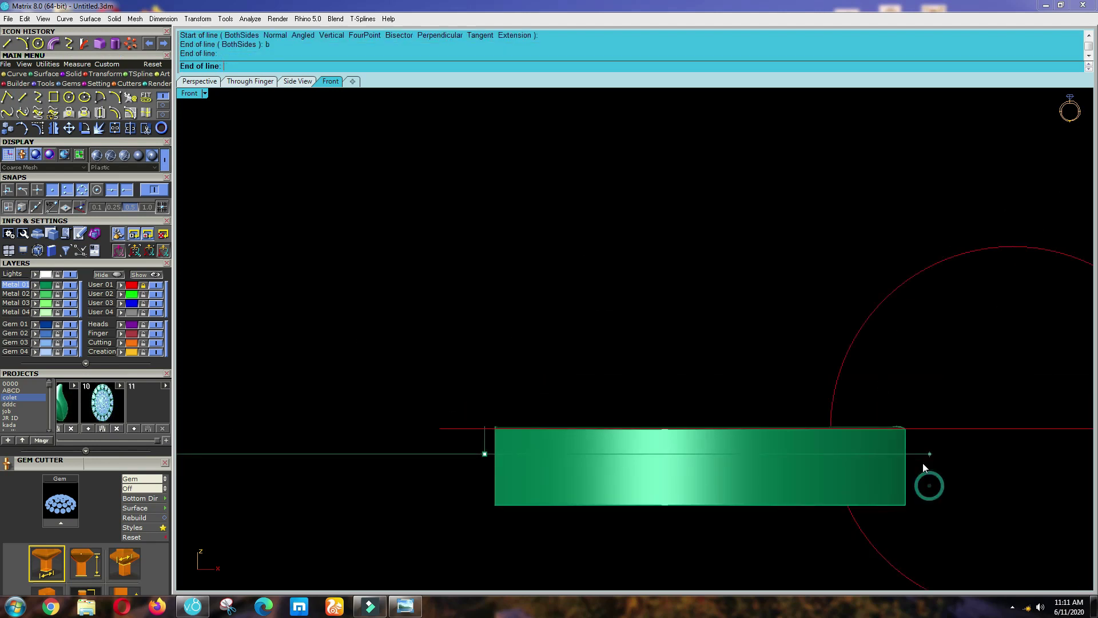
{"action": "left_click", "coordinate": [921, 458]}
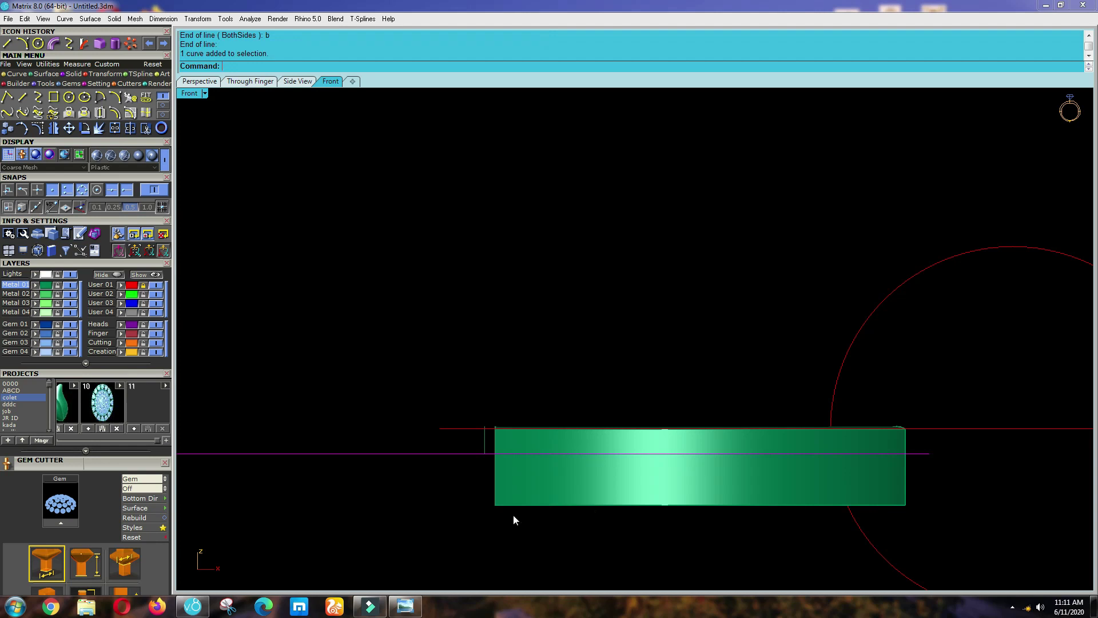
Wire-cut the shank-arm solid along the horizontal line, cutting away the part below it.
{"action": "scroll", "coordinate": [418, 495], "scroll_direction": "up", "scroll_amount": 2}
{"action": "type", "text": "WireCut"}
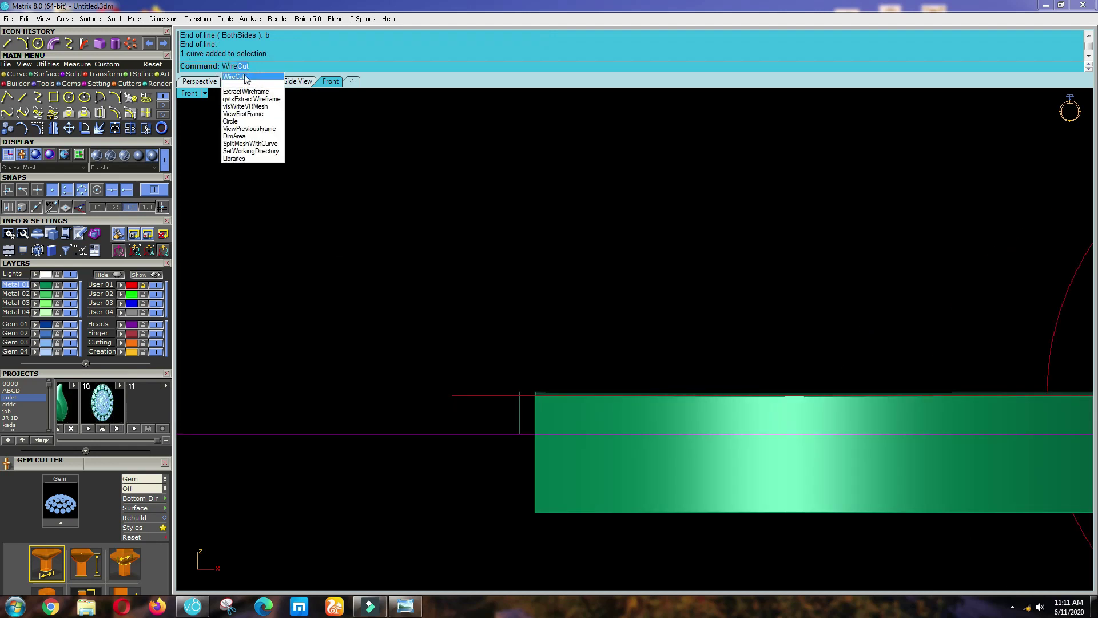
{"action": "left_click", "coordinate": [246, 78]}
{"action": "scroll", "coordinate": [343, 137], "scroll_direction": "down", "scroll_amount": 1}
{"action": "left_click", "coordinate": [557, 411]}
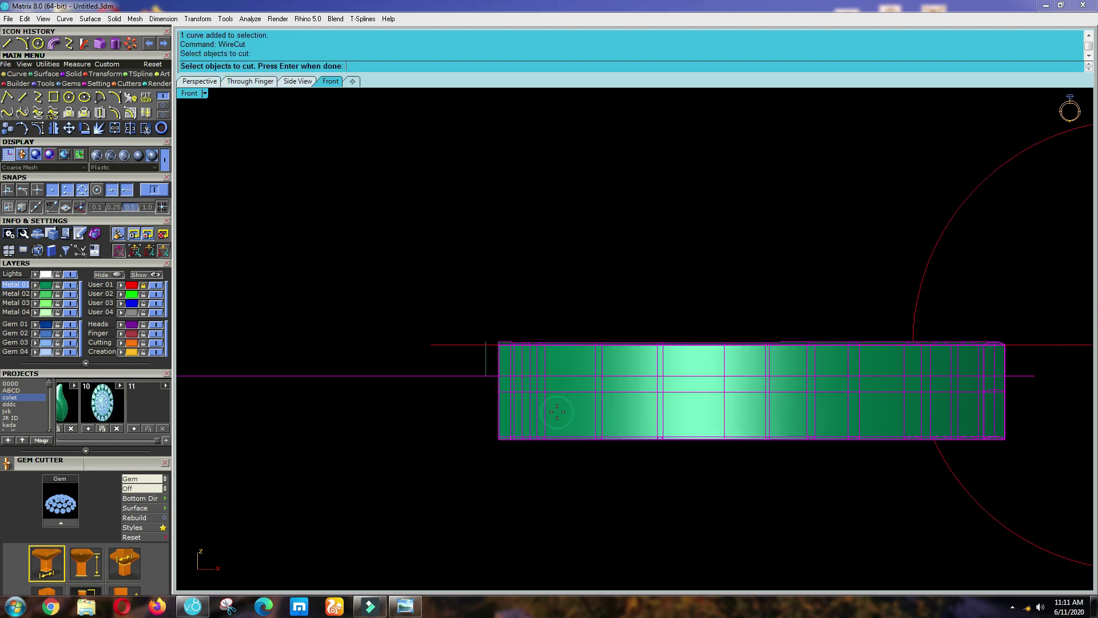
{"action": "key", "text": "Return"}
{"action": "key", "text": "Return"}
{"action": "left_click", "coordinate": [559, 411]}
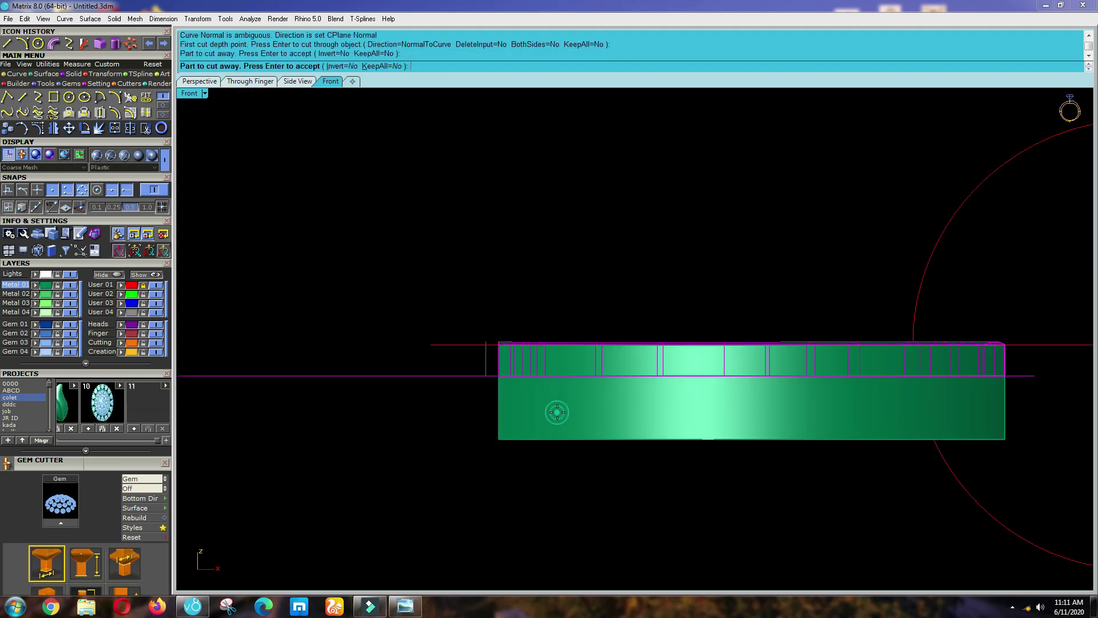
{"action": "key", "text": "Return"}
Delete the horizontal cutting line and the vertical guide line.
{"action": "left_click", "coordinate": [535, 379]}
{"action": "key", "text": "Delete"}
{"action": "left_click", "coordinate": [487, 368]}
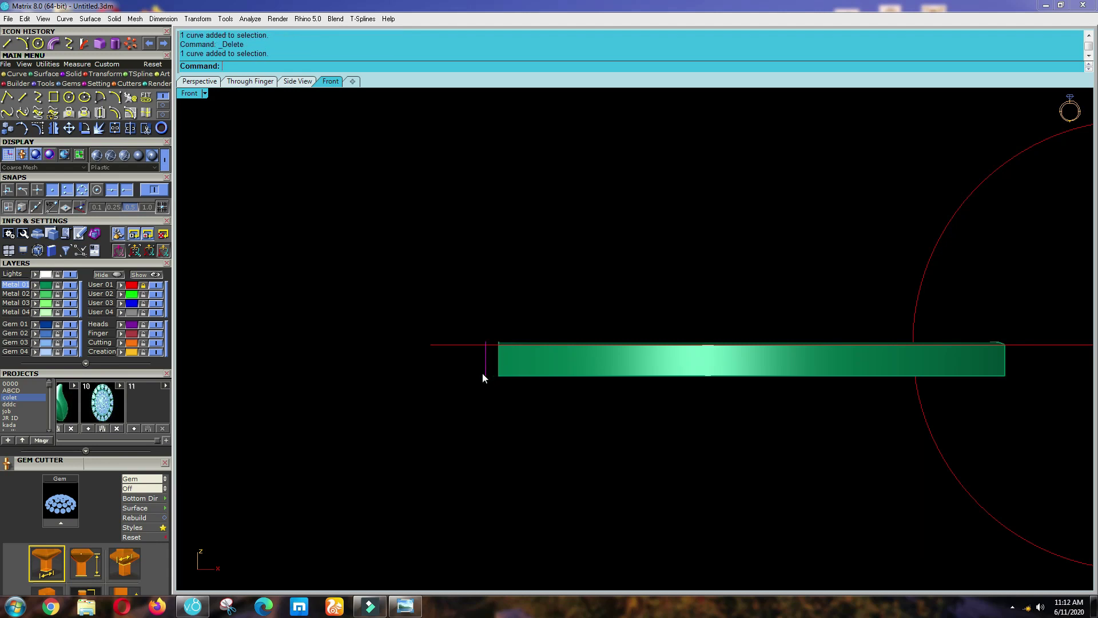
{"action": "key", "text": "Delete"}
Fillet both long underside edges of the shank arm with a radius of 0.1 at all handles.
{"action": "right_click_drag", "start_coordinate": [544, 391], "coordinate": [505, 192]}
{"action": "scroll", "coordinate": [623, 339], "scroll_direction": "down", "scroll_amount": 9}
{"action": "key", "text": "ctrl+F1"}
{"action": "scroll", "coordinate": [636, 344], "scroll_direction": "up", "scroll_amount": 4}
{"action": "scroll", "coordinate": [582, 359], "scroll_direction": "up", "scroll_amount": 6}
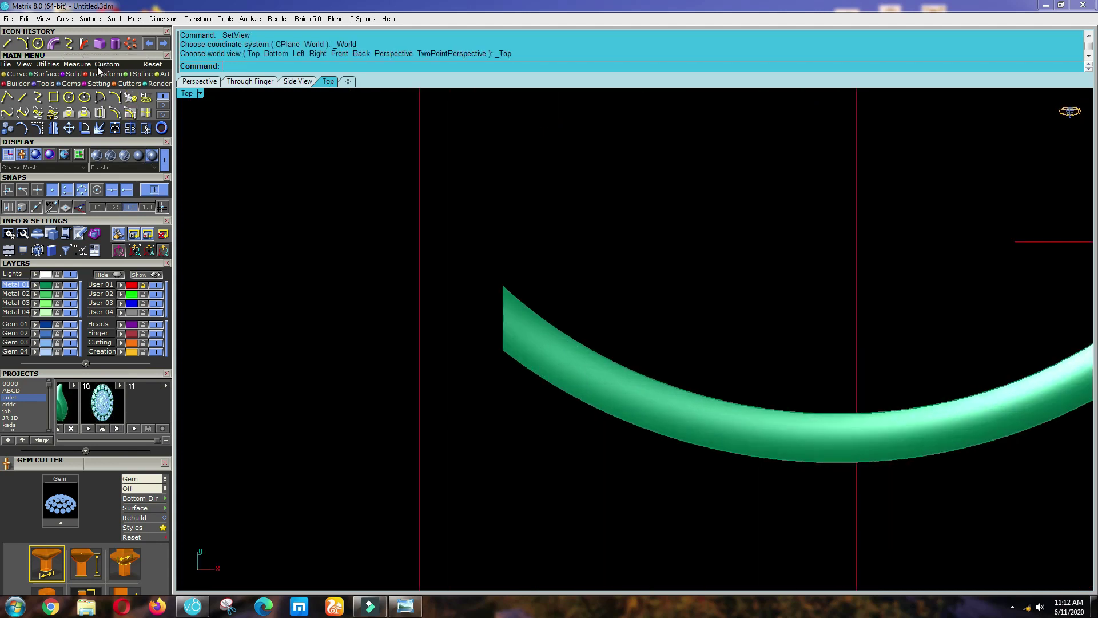
{"action": "left_click", "coordinate": [97, 46]}
{"action": "right_click_drag", "start_coordinate": [523, 399], "coordinate": [551, 258]}
{"action": "left_click", "coordinate": [550, 247]}
{"action": "left_click", "coordinate": [550, 246]}
{"action": "left_click", "coordinate": [584, 271]}
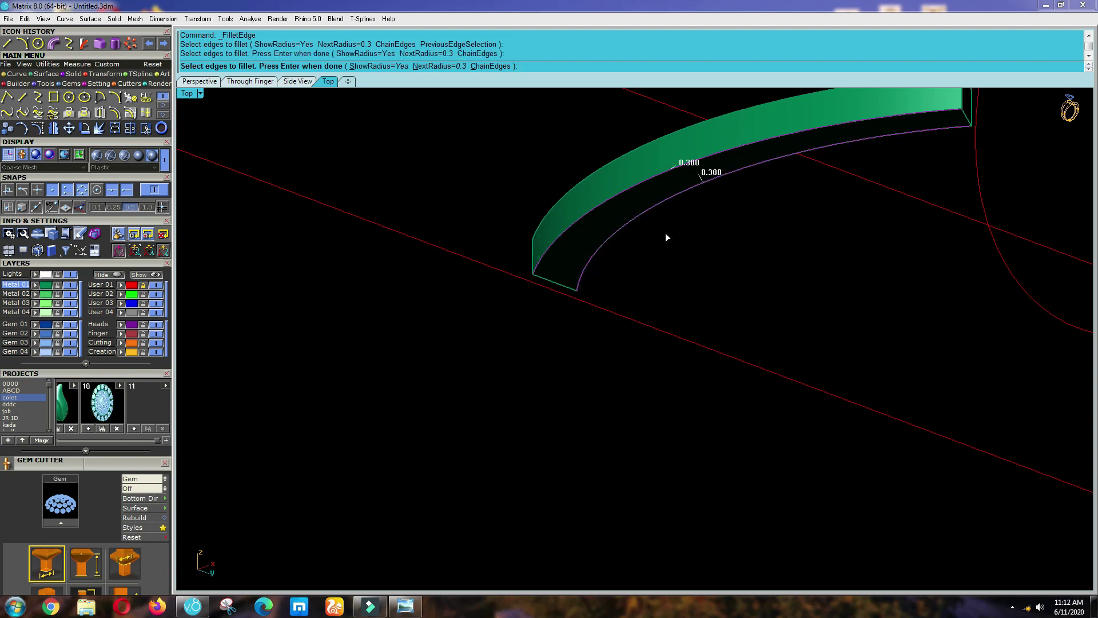
{"action": "key", "text": "Return"}
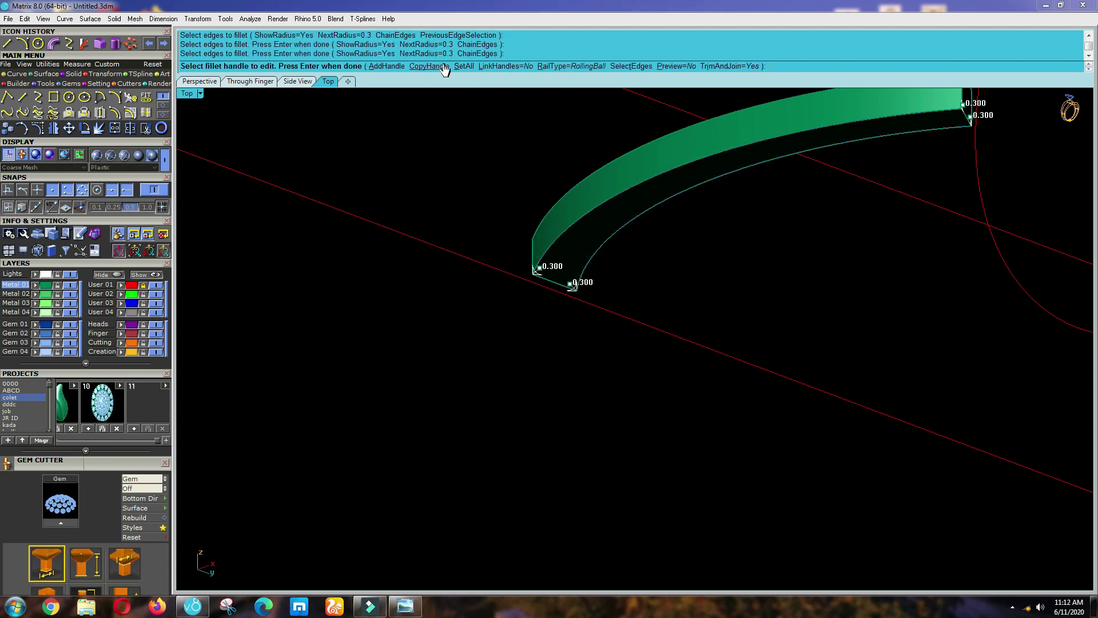
{"action": "left_click", "coordinate": [464, 66]}
{"action": "type", "text": ".1"}
{"action": "key", "text": "Return"}
{"action": "key", "text": "Return"}
{"action": "scroll", "coordinate": [581, 240], "scroll_direction": "up", "scroll_amount": 3}
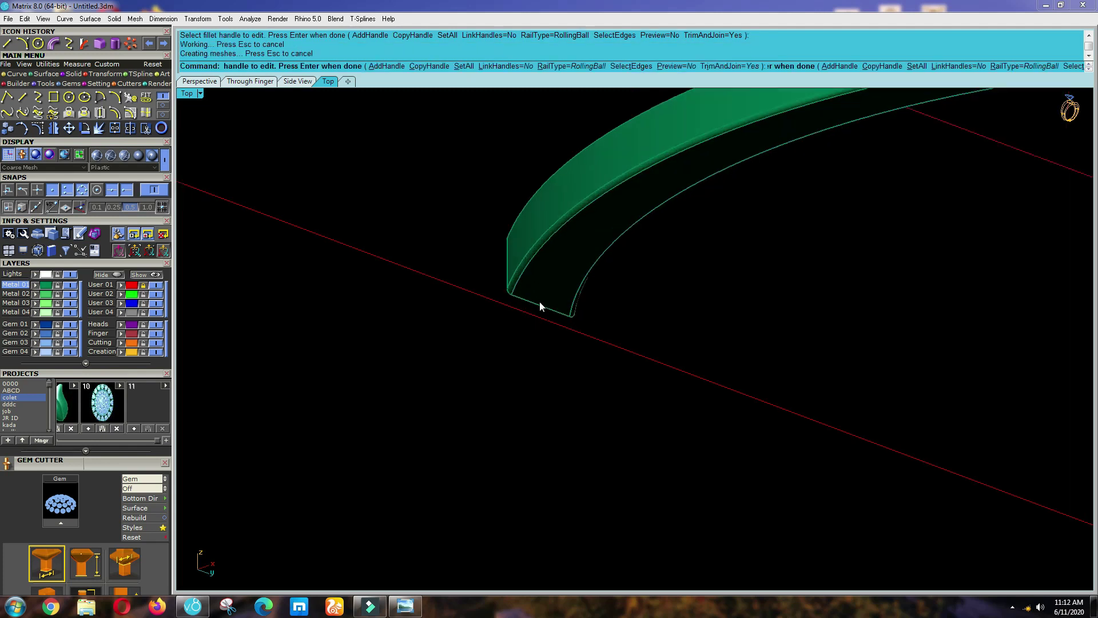
Undo the 0.1 fillet and fillet both long underside edges again with a radius of 0.2 at all handles.
{"action": "scroll", "coordinate": [525, 320], "scroll_direction": "down", "scroll_amount": 4}
{"action": "key", "text": "Return"}
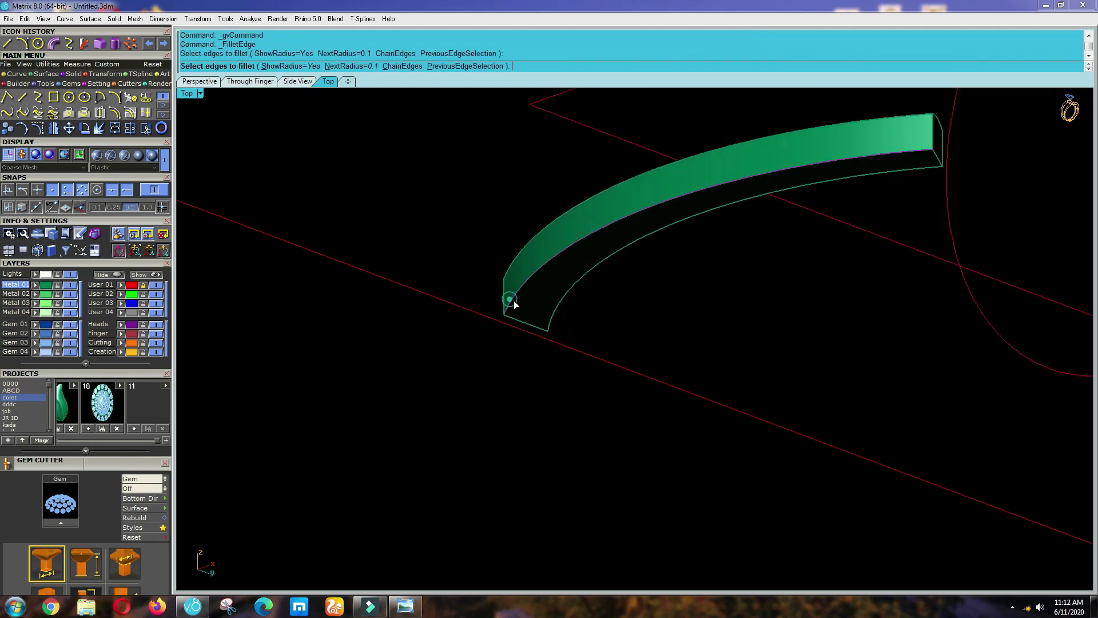
{"action": "left_click", "coordinate": [551, 322]}
{"action": "key", "text": "Return"}
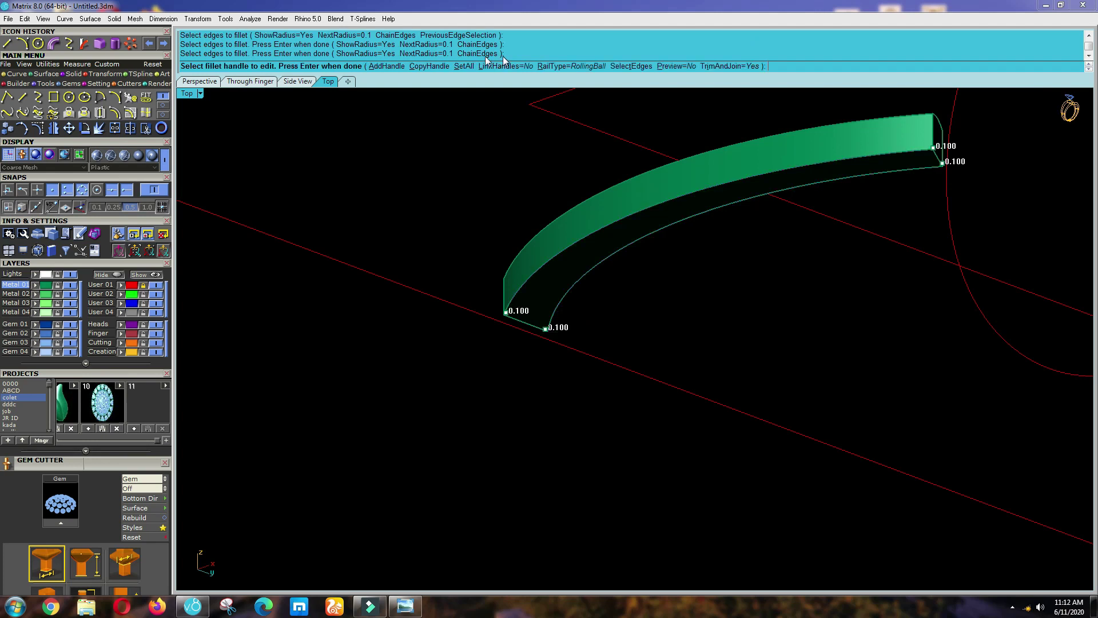
{"action": "left_click", "coordinate": [463, 67]}
{"action": "type", "text": ".2"}
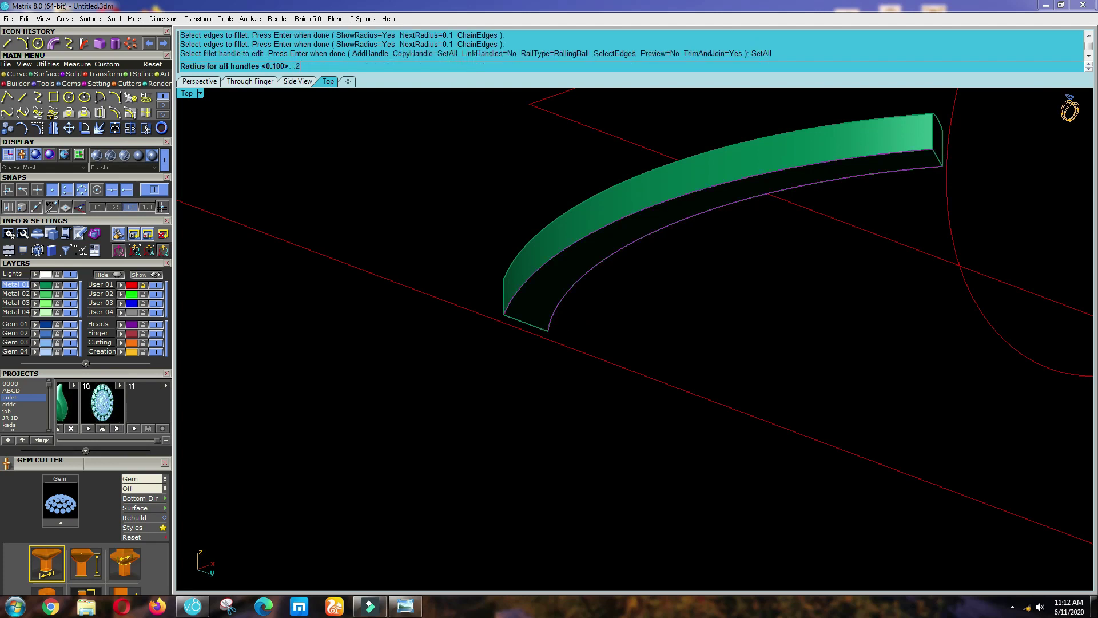
{"action": "key", "text": "Return"}
{"action": "key", "text": "ctrl+F1"}
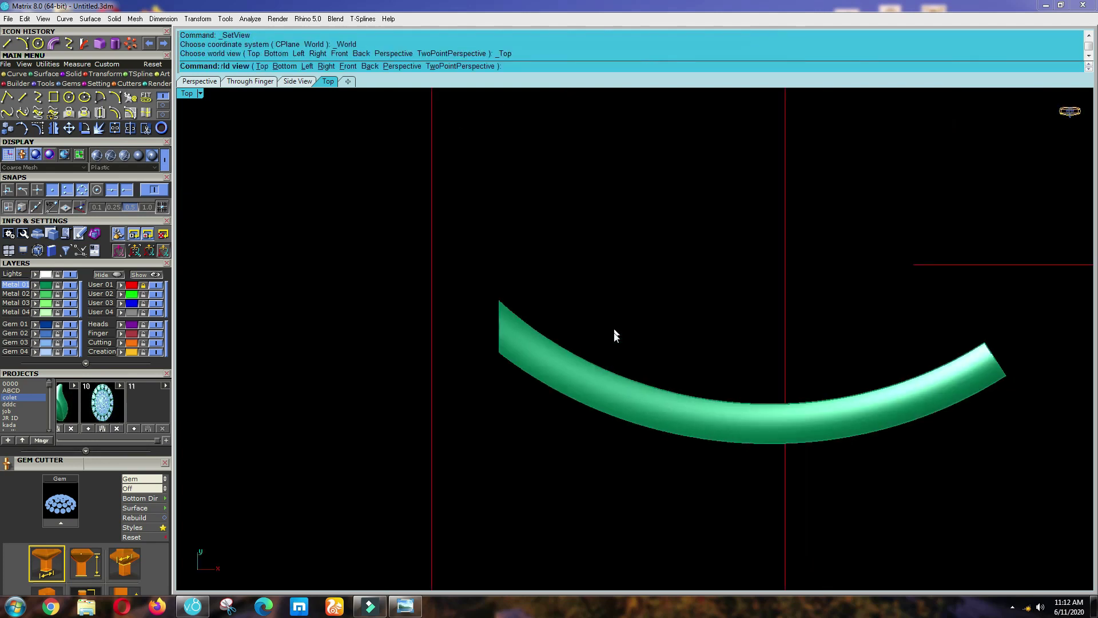
{"action": "scroll", "coordinate": [616, 334], "scroll_direction": "down", "scroll_amount": 4}
{"action": "left_click", "coordinate": [620, 374]}
{"action": "scroll", "coordinate": [580, 411], "scroll_direction": "down", "scroll_amount": 2}
{"action": "scroll", "coordinate": [686, 429], "scroll_direction": "up", "scroll_amount": 5}
{"action": "left_click", "coordinate": [574, 478]}
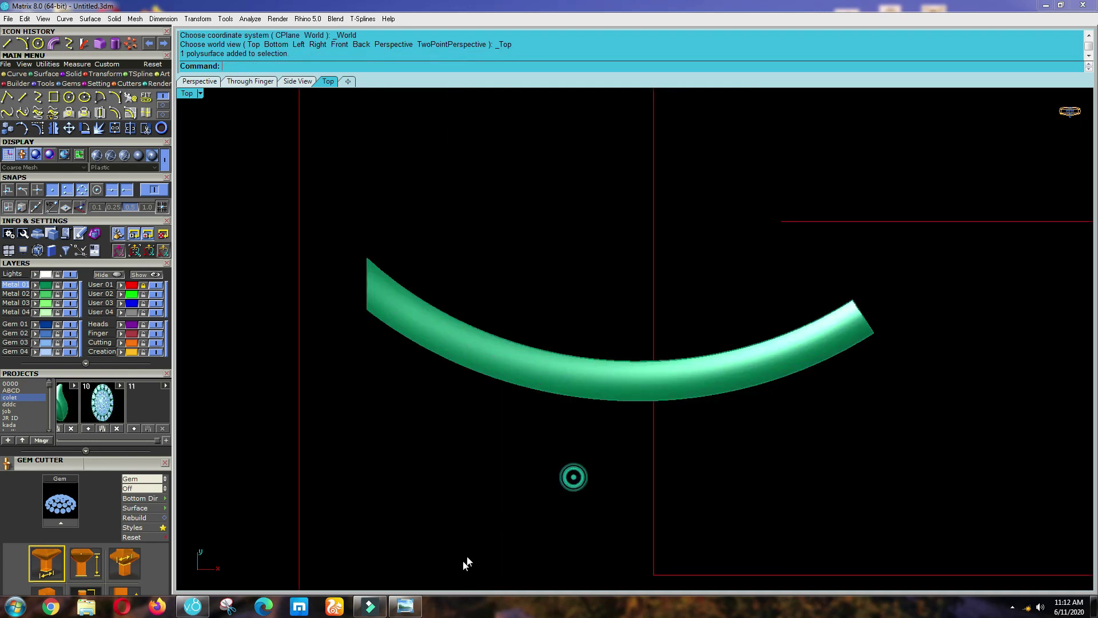
Check the reference ring photo and draw a rectangle in the top view enclosing the head-side half of the shank arm.
{"action": "left_click", "coordinate": [405, 607]}
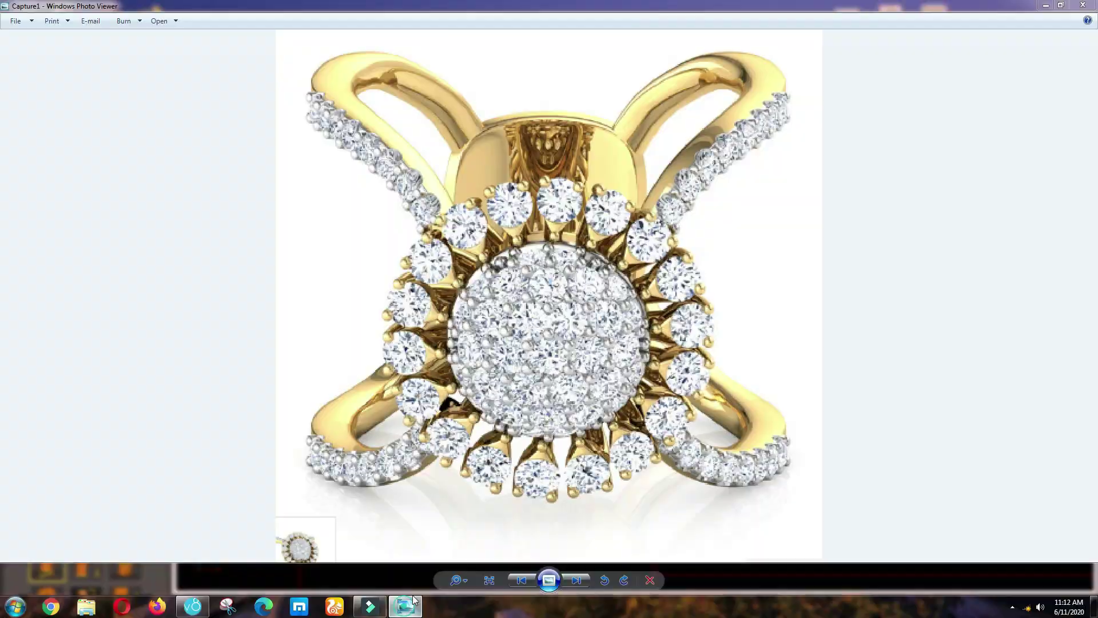
{"action": "left_click", "coordinate": [405, 607]}
{"action": "scroll", "coordinate": [558, 462], "scroll_direction": "up", "scroll_amount": 3}
{"action": "right_click_drag", "start_coordinate": [613, 483], "coordinate": [558, 477]}
{"action": "scroll", "coordinate": [552, 475], "scroll_direction": "down", "scroll_amount": 4}
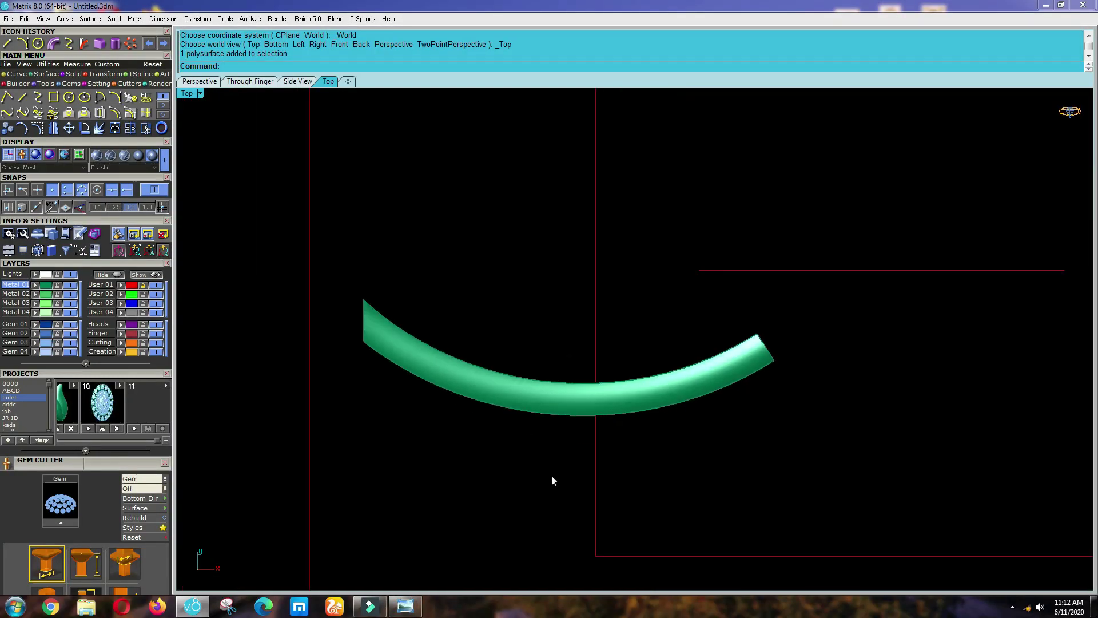
{"action": "scroll", "coordinate": [613, 408], "scroll_direction": "up", "scroll_amount": 2}
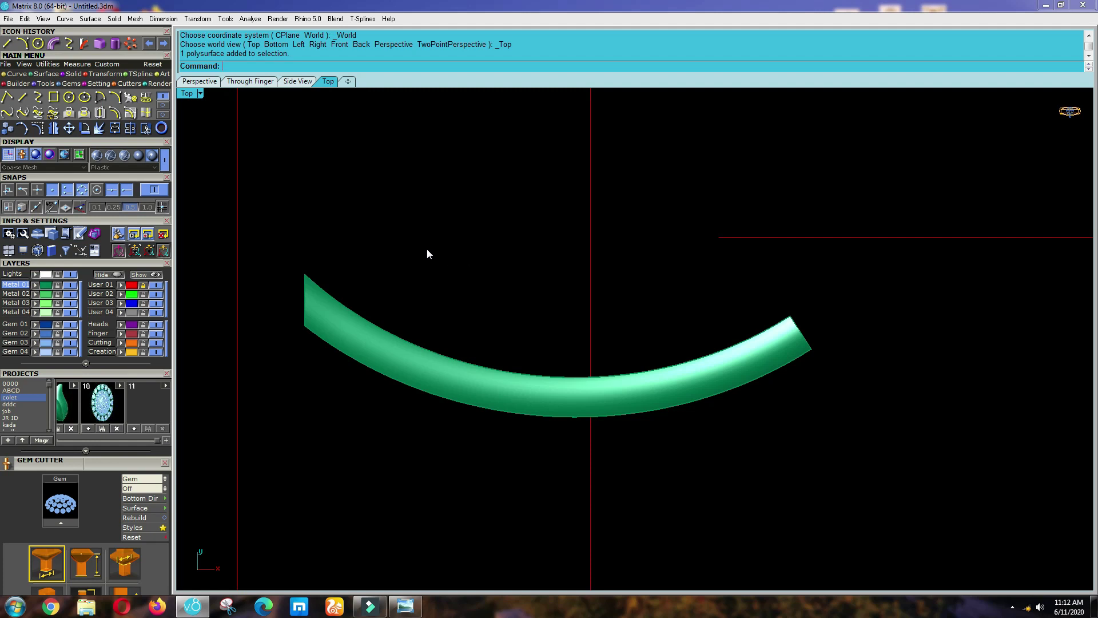
{"action": "left_click", "coordinate": [53, 97]}
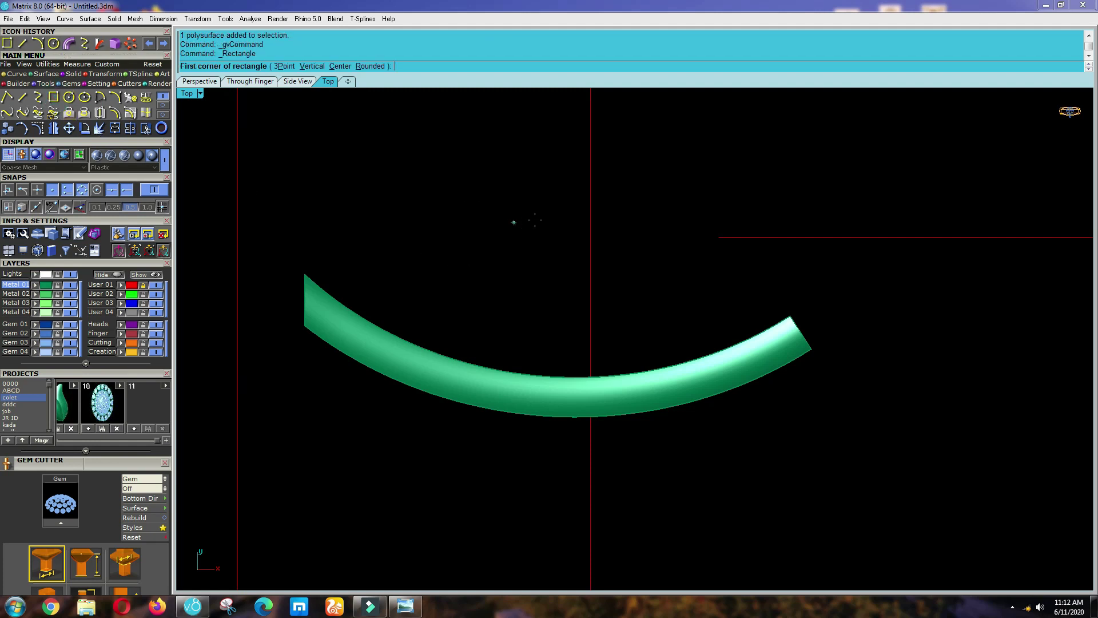
{"action": "left_click", "coordinate": [580, 220]}
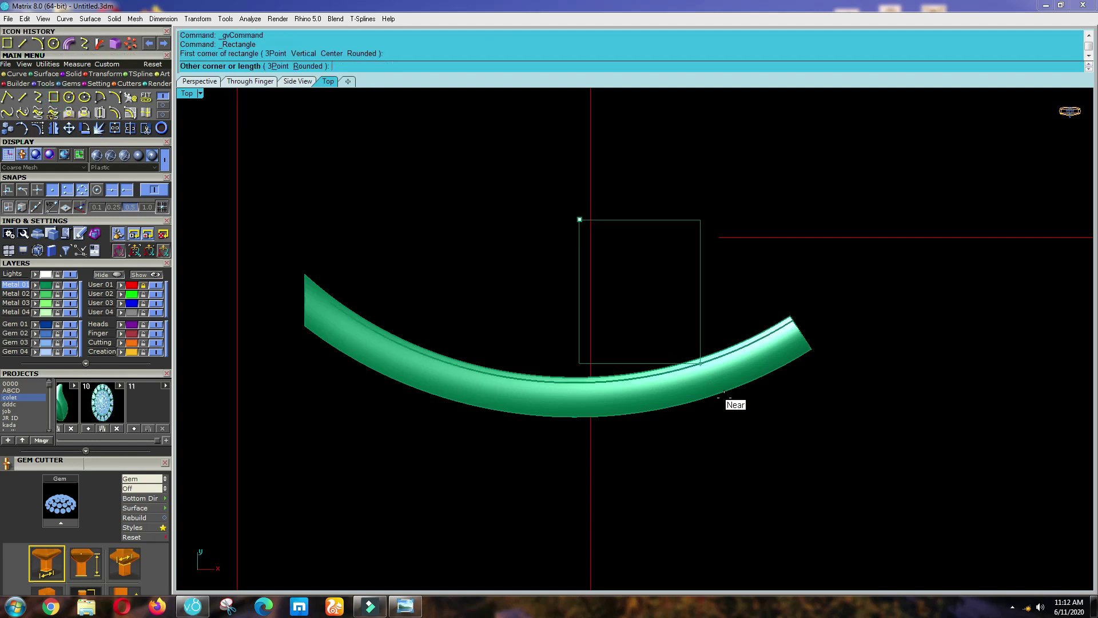
{"action": "left_click", "coordinate": [835, 480]}
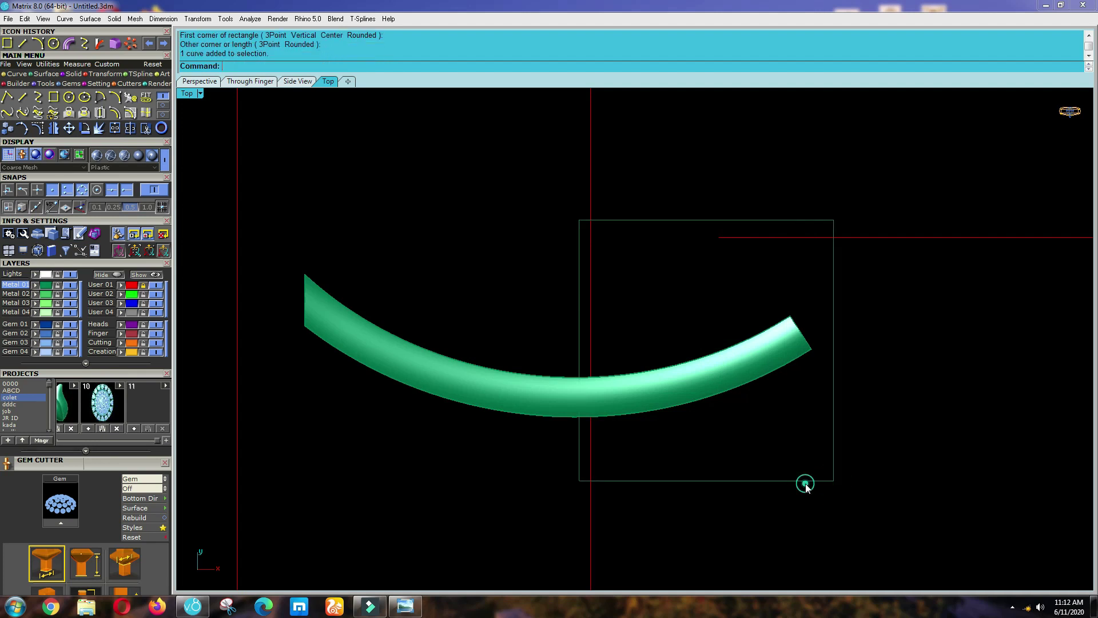
{"action": "type", "text": "P"}
{"action": "key", "text": "Return"}
{"action": "key", "text": "Return"}
{"action": "left_click", "coordinate": [713, 437]}
{"action": "type", "text": "eee"}
{"action": "key", "text": "Return"}
{"action": "key", "text": "ctrl+F2"}
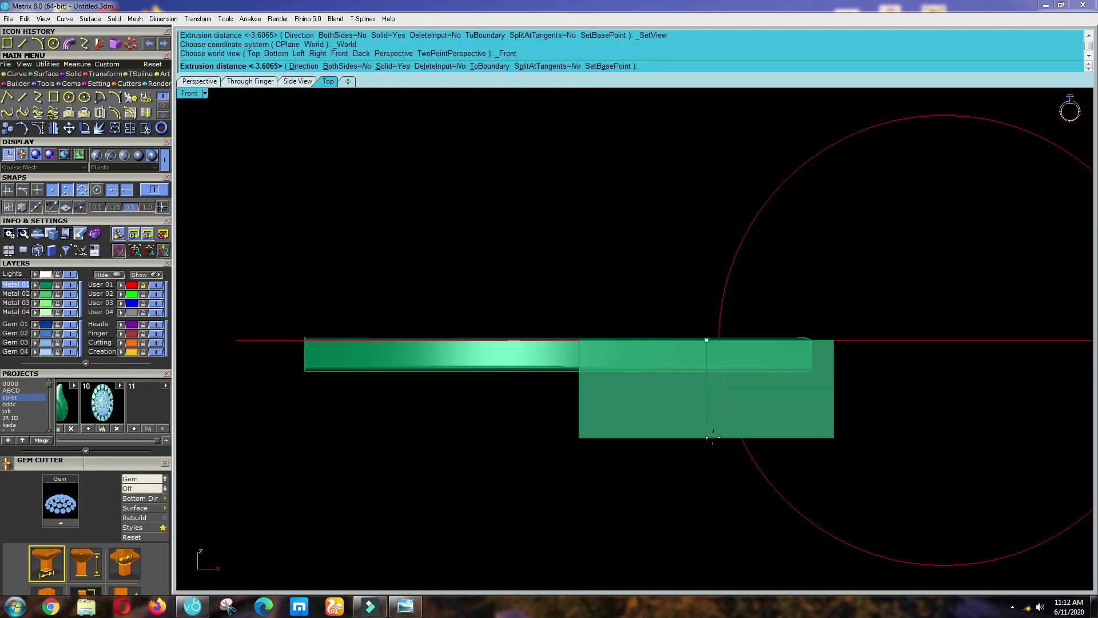
{"action": "type", "text": "b"}
{"action": "key", "text": "Return"}
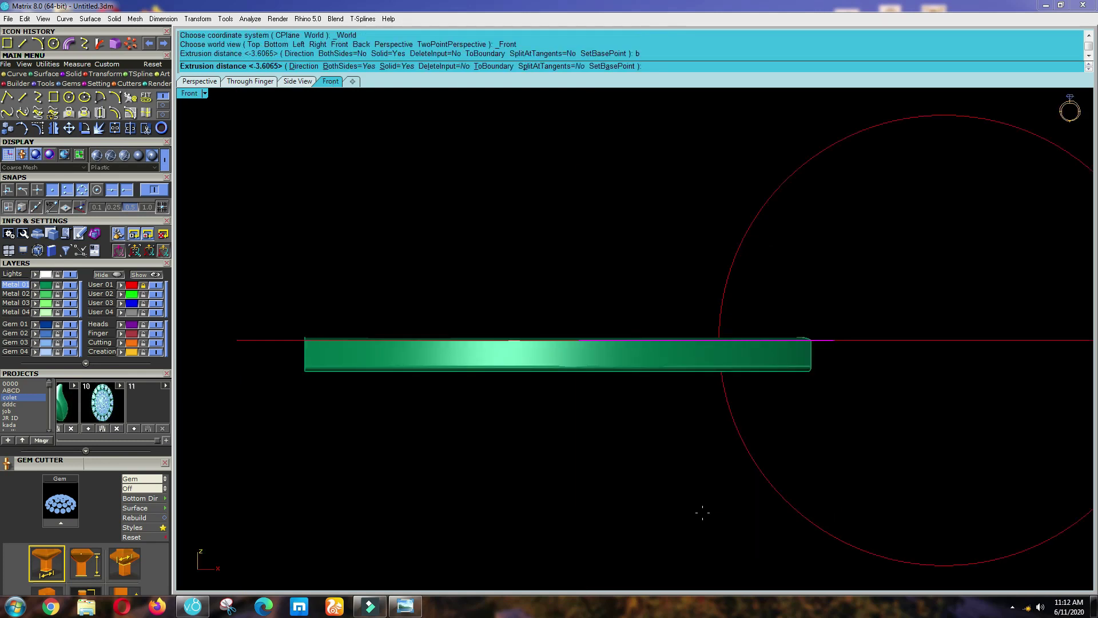
{"action": "key", "text": "Escape"}
{"action": "key", "text": "ctrl+F1"}
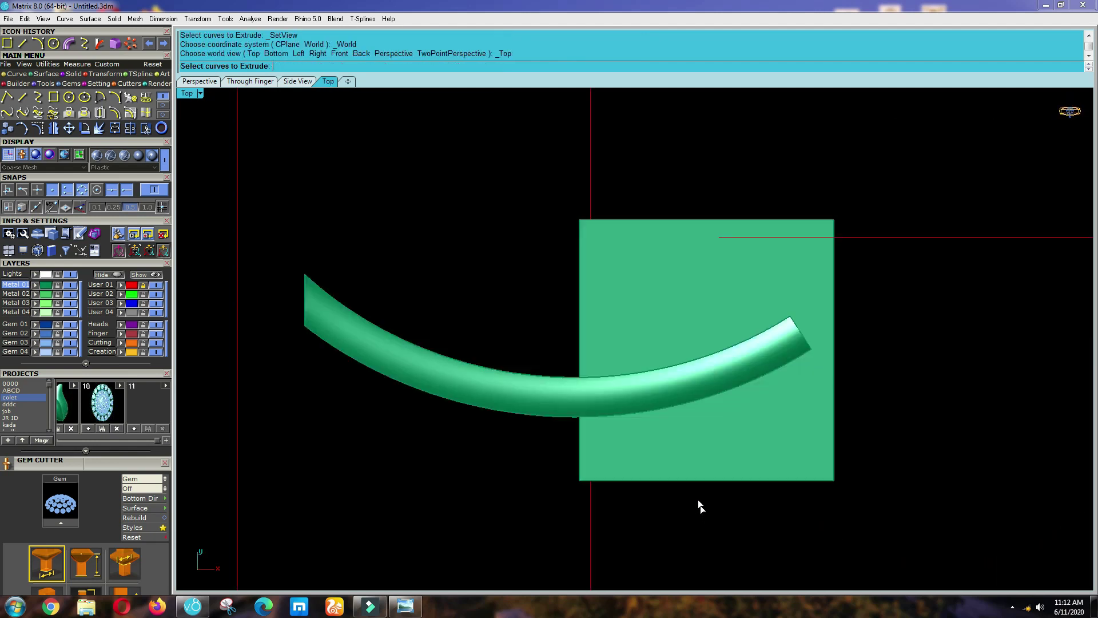
{"action": "key", "text": "Escape"}
{"action": "left_click", "coordinate": [674, 459]}
{"action": "key", "text": "Return"}
{"action": "key", "text": "ctrl+F2"}
{"action": "key", "text": "ctrl+F1"}
Extrude the rectangle downward on one side as a solid box and delete the rectangle curve.
{"action": "left_click", "coordinate": [674, 459]}
{"action": "type", "text": "eee"}
{"action": "key", "text": "Return"}
{"action": "key", "text": "ctrl+F2"}
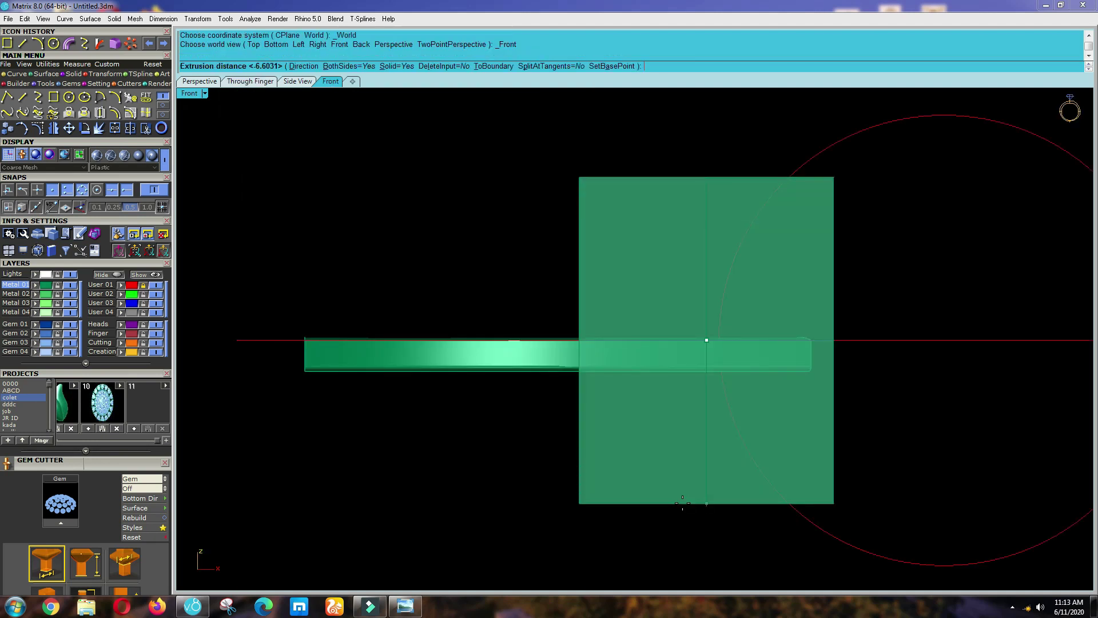
{"action": "type", "text": "b"}
{"action": "key", "text": "Return"}
{"action": "left_click", "coordinate": [682, 510]}
{"action": "key", "text": "Delete"}
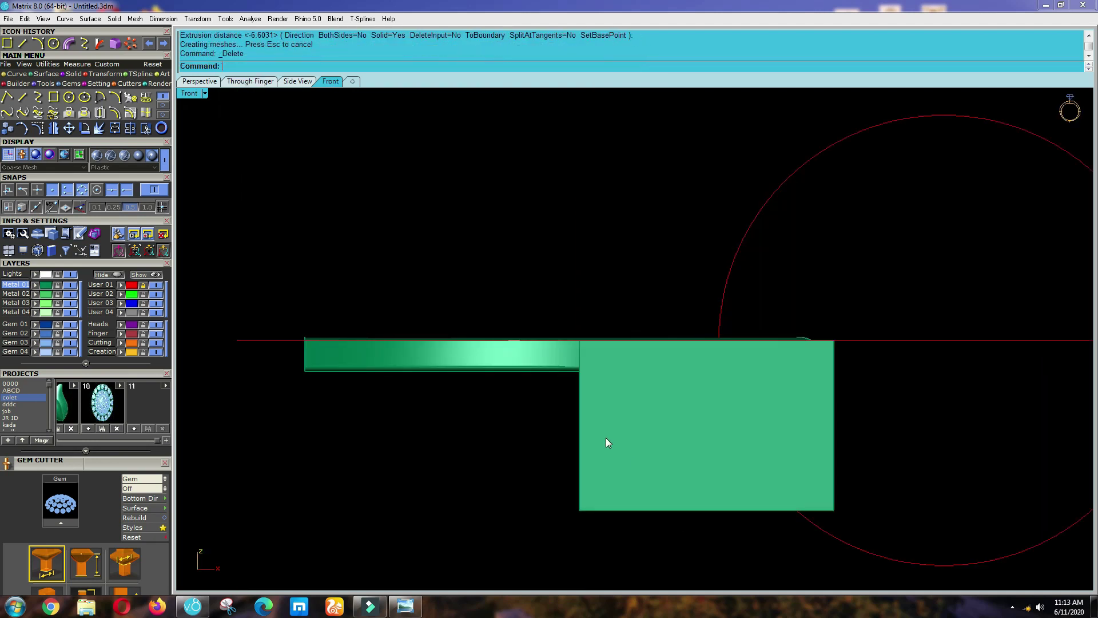
Move the box up until its upper edge lines up with the top of the shank arm.
{"action": "scroll", "coordinate": [605, 437], "scroll_direction": "up", "scroll_amount": 4}
{"action": "left_click", "coordinate": [604, 437]}
{"action": "scroll", "coordinate": [552, 286], "scroll_direction": "up", "scroll_amount": 5}
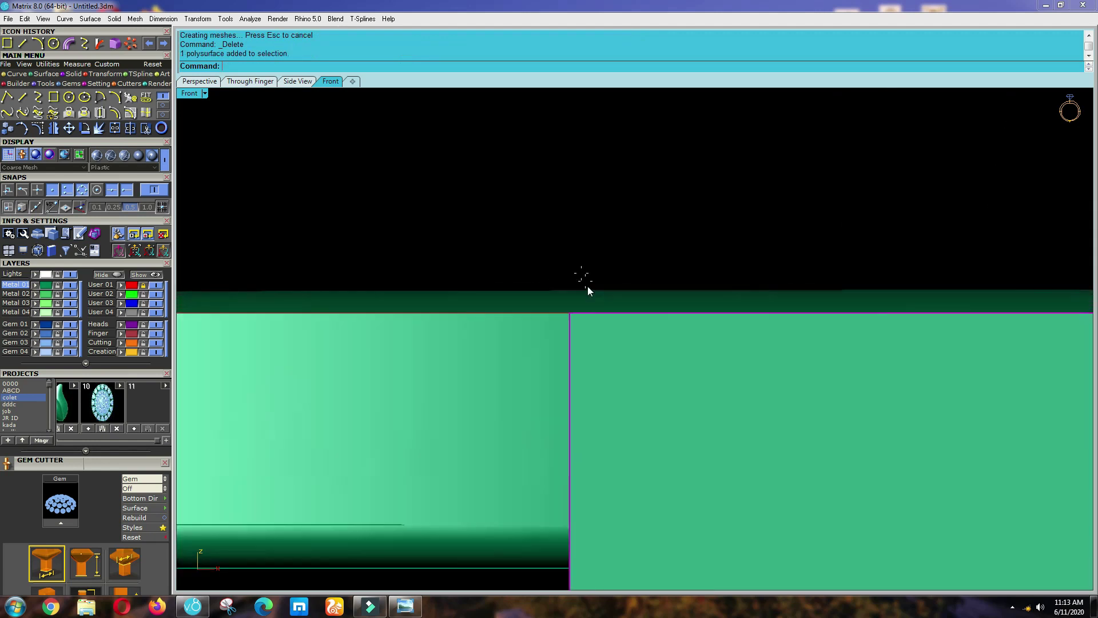
{"action": "type", "text": "m"}
{"action": "key", "text": "Return"}
{"action": "left_click", "coordinate": [574, 250]}
{"action": "left_click", "coordinate": [574, 235]}
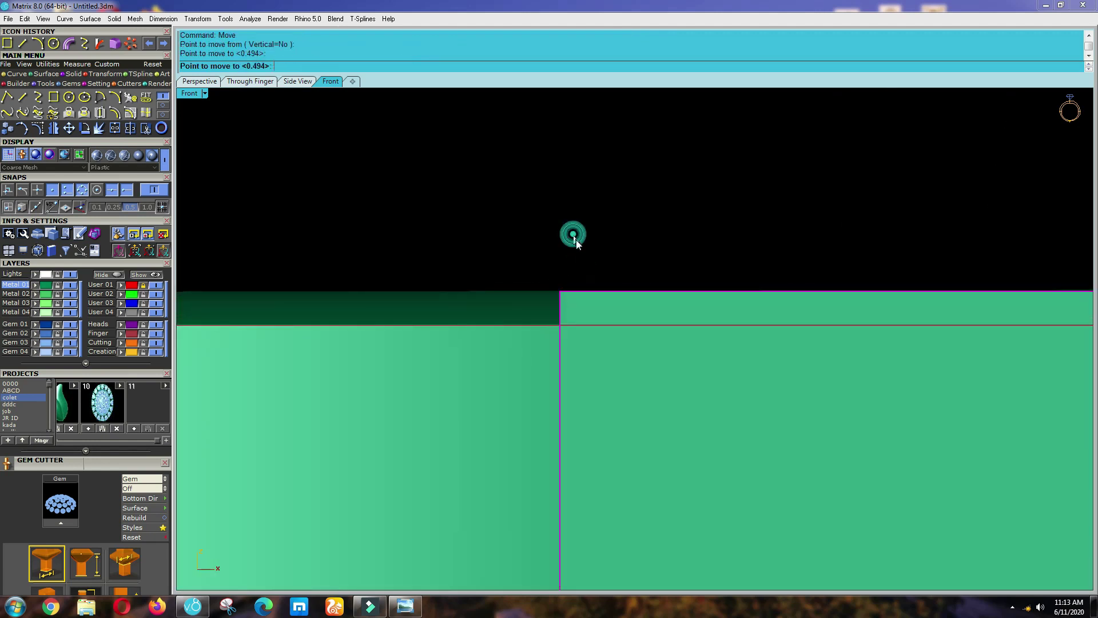
Try lowering the box with move distances of 0.2 and 0.3, and undo the move.
{"action": "scroll", "coordinate": [617, 304], "scroll_direction": "down", "scroll_amount": 2}
{"action": "scroll", "coordinate": [617, 303], "scroll_direction": "down", "scroll_amount": 3}
{"action": "type", "text": "m"}
{"action": "key", "text": "Return"}
{"action": "left_click", "coordinate": [530, 216]}
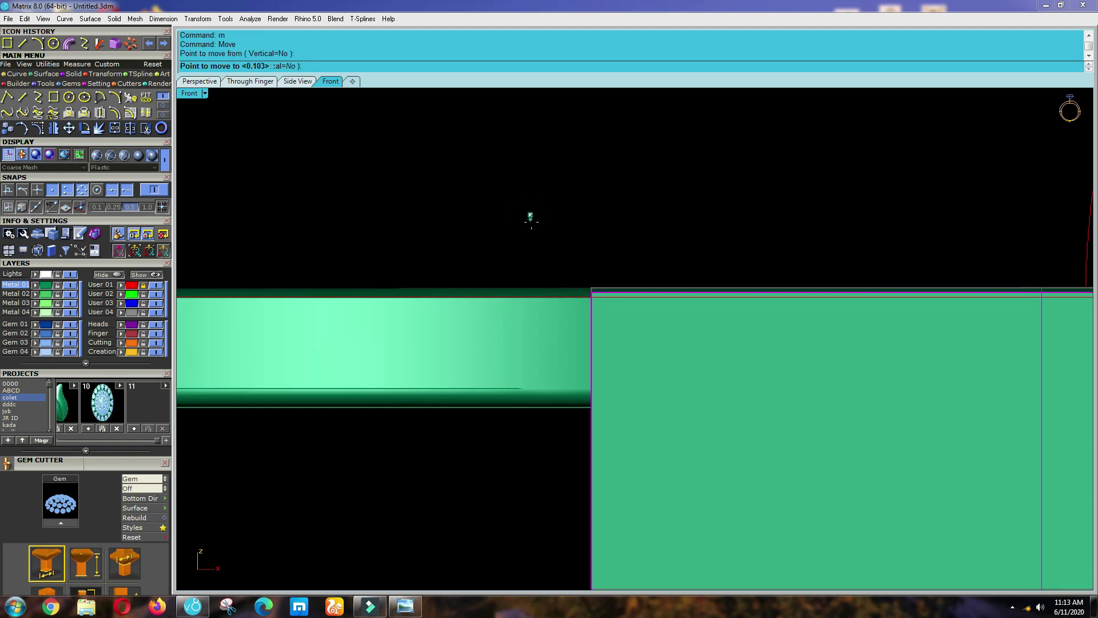
{"action": "type", "text": ".2"}
{"action": "key", "text": "Return"}
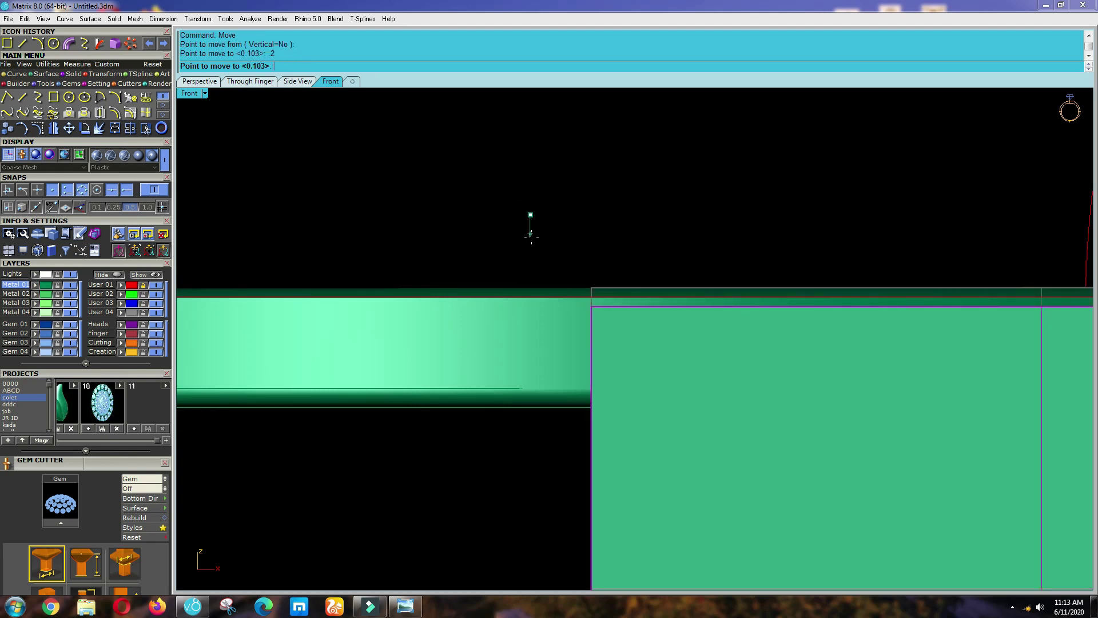
{"action": "type", "text": ".3"}
{"action": "key", "text": "Return"}
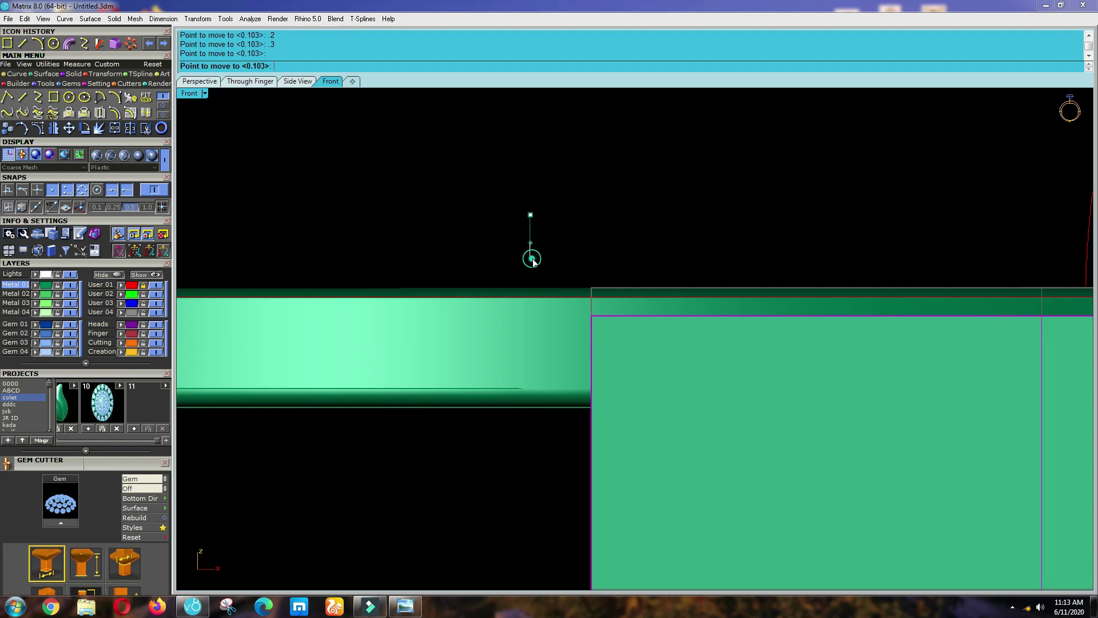
{"action": "key", "text": "Return"}
{"action": "scroll", "coordinate": [552, 303], "scroll_direction": "down", "scroll_amount": 5}
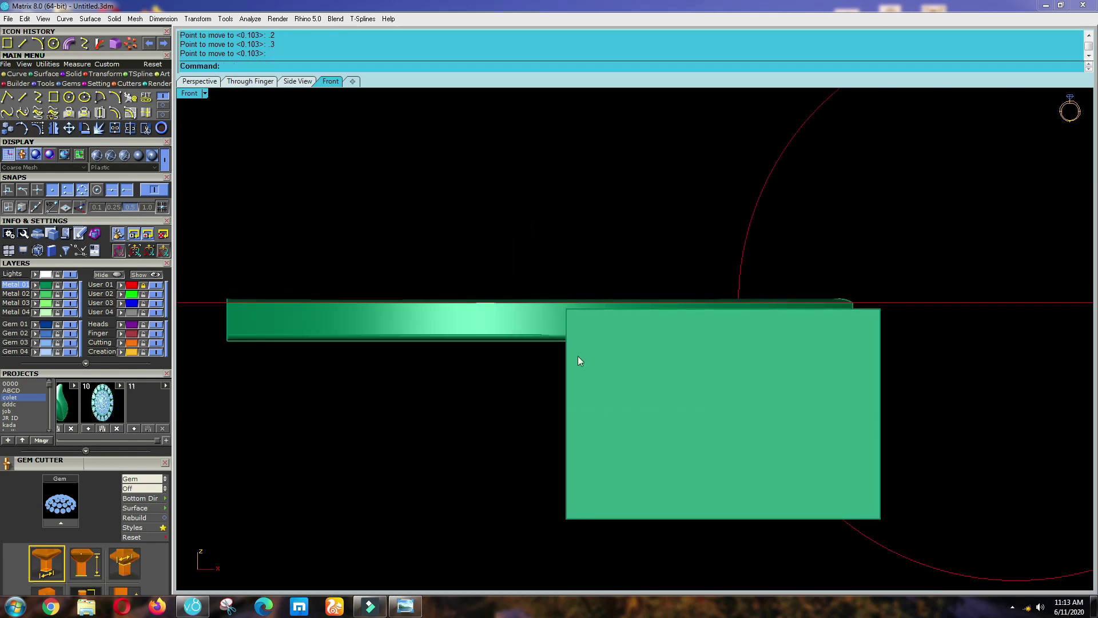
{"action": "scroll", "coordinate": [577, 347], "scroll_direction": "up", "scroll_amount": 2}
{"action": "key", "text": "ctrl+z"}
{"action": "scroll", "coordinate": [575, 344], "scroll_direction": "down", "scroll_amount": 2}
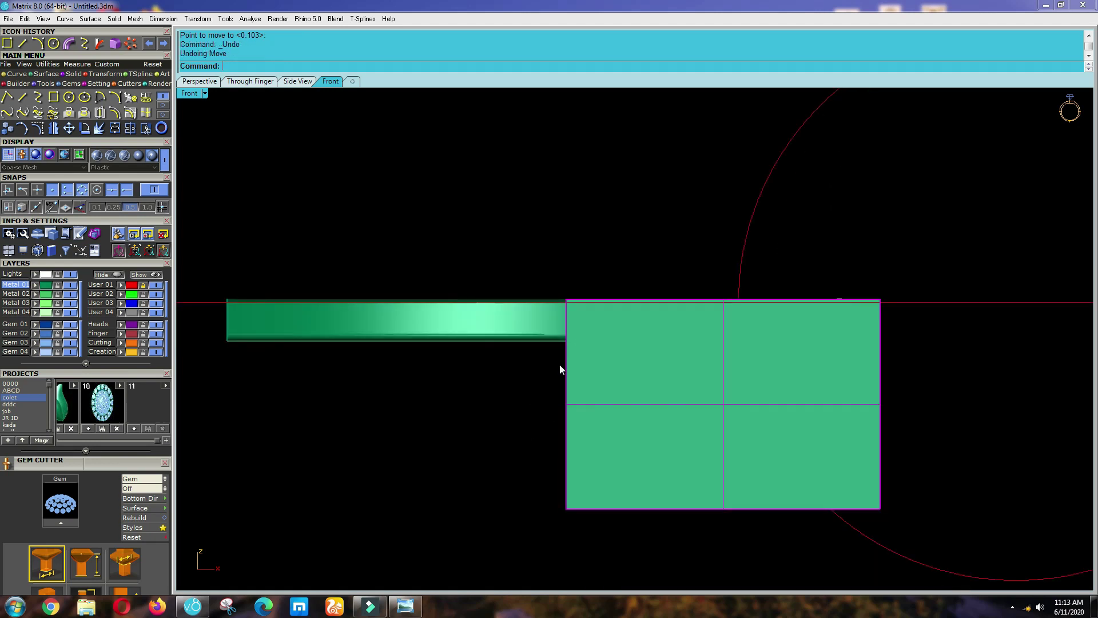
Move the box straight up so that it sits just above the shank arm.
{"action": "scroll", "coordinate": [559, 366], "scroll_direction": "up", "scroll_amount": 2}
{"action": "left_click", "coordinate": [559, 365]}
{"action": "left_click", "coordinate": [608, 375]}
{"action": "scroll", "coordinate": [607, 376], "scroll_direction": "down", "scroll_amount": 2}
{"action": "type", "text": "m"}
{"action": "key", "text": "Return"}
{"action": "left_click", "coordinate": [522, 463]}
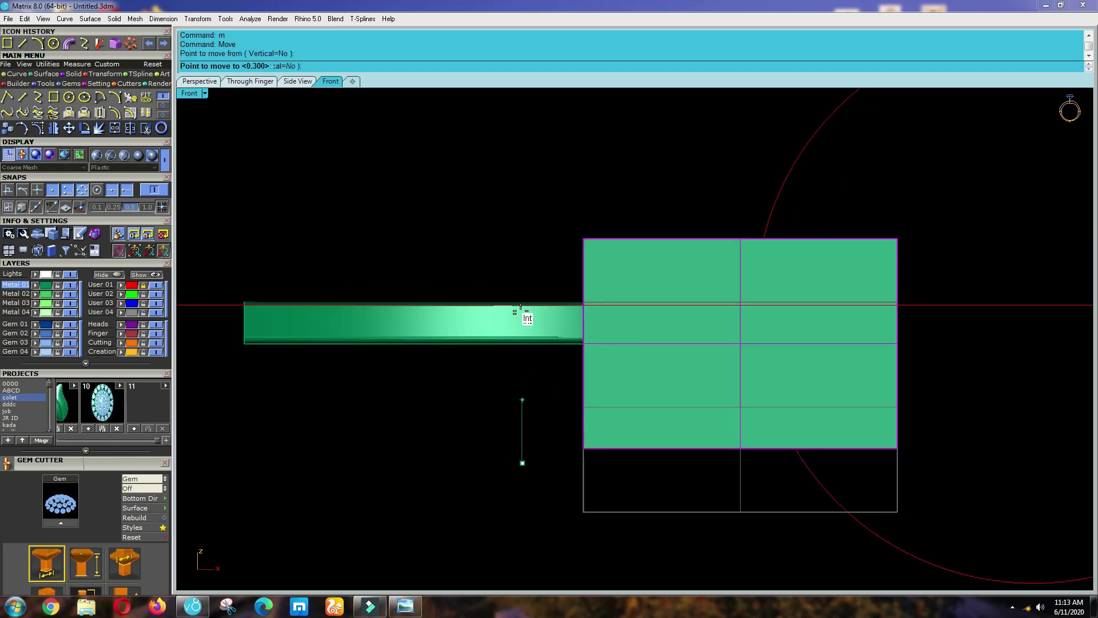
{"action": "left_click", "coordinate": [521, 251]}
{"action": "key", "text": "Return"}
{"action": "scroll", "coordinate": [550, 286], "scroll_direction": "up", "scroll_amount": 4}
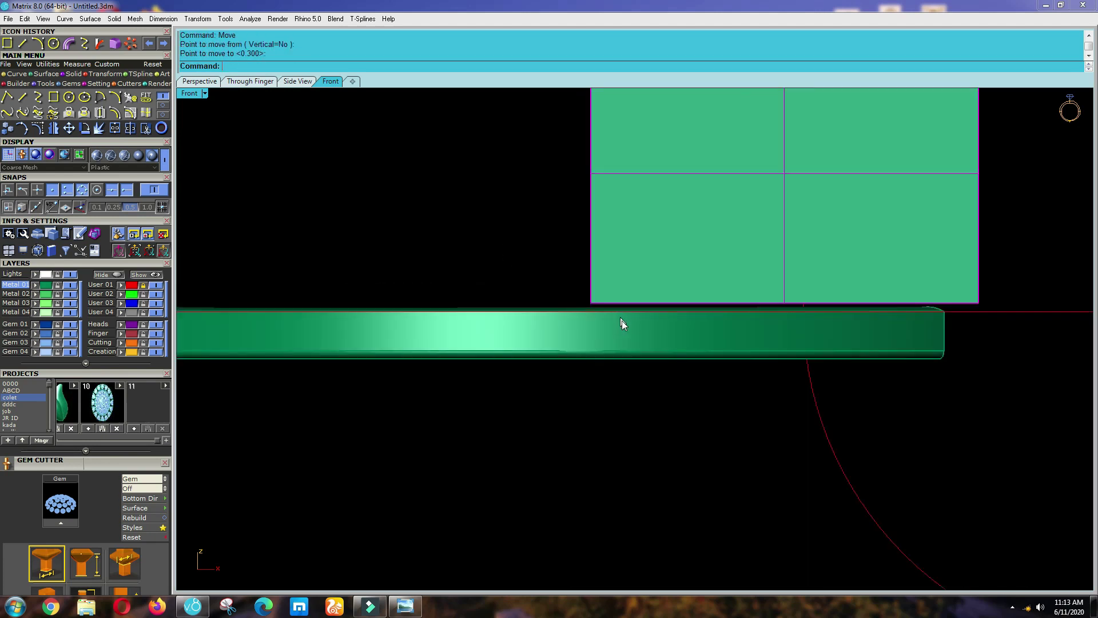
Nudge the box down so that its lower edge meets the top of the shank arm.
{"action": "scroll", "coordinate": [514, 265], "scroll_direction": "up", "scroll_amount": 4}
{"action": "left_click", "coordinate": [514, 232]}
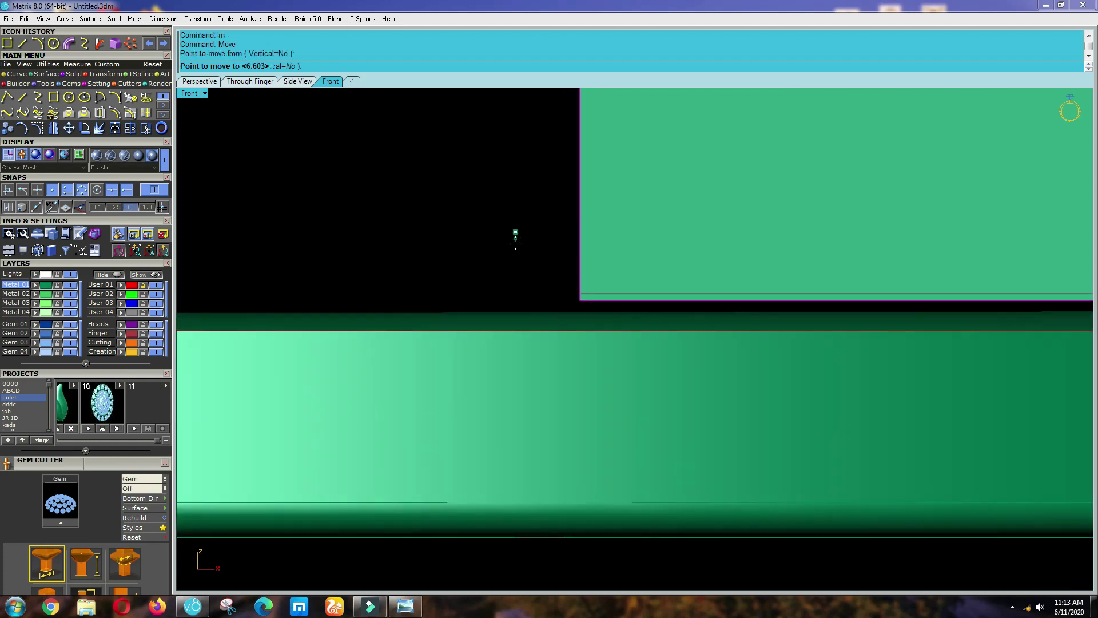
{"action": "left_click", "coordinate": [516, 247]}
{"action": "left_click", "coordinate": [531, 272]}
{"action": "scroll", "coordinate": [629, 332], "scroll_direction": "down", "scroll_amount": 6}
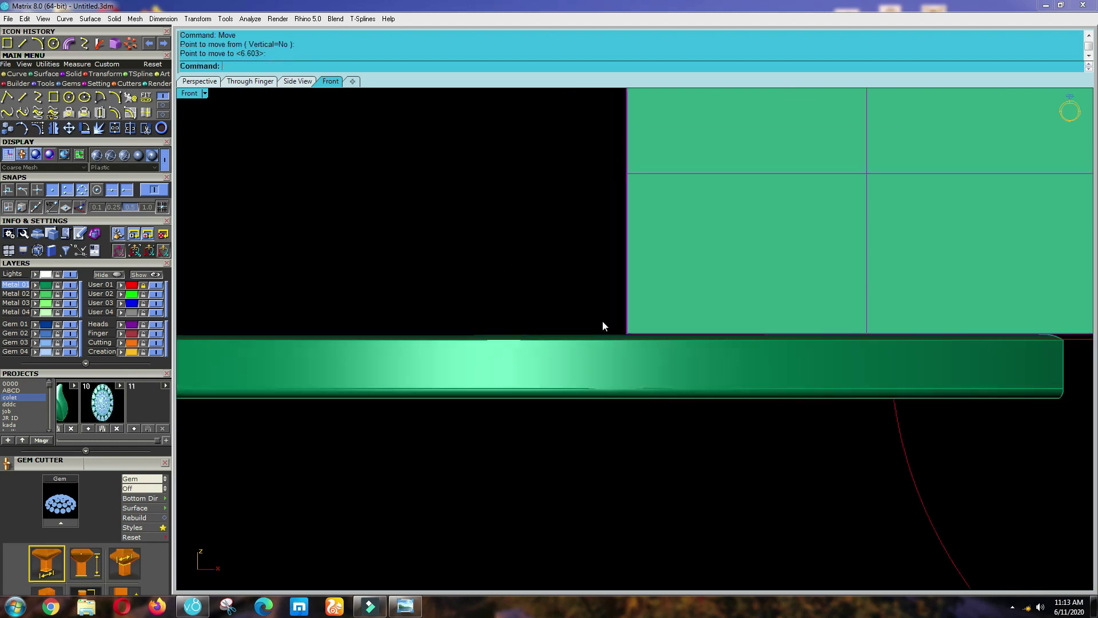
Move the box down 0.3 into the top of the shank arm.
{"action": "type", "text": "m"}
{"action": "key", "text": "Return"}
{"action": "left_click", "coordinate": [560, 259]}
{"action": "type", "text": "."}
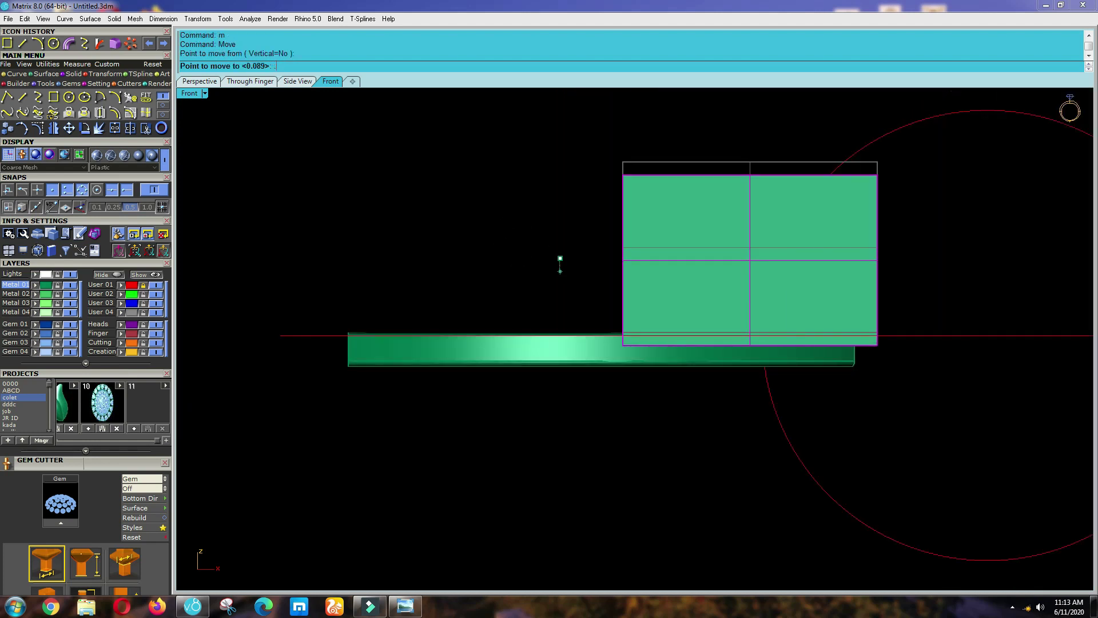
{"action": "type", "text": "3"}
{"action": "key", "text": "Return"}
{"action": "left_click", "coordinate": [587, 488]}
{"action": "scroll", "coordinate": [696, 366], "scroll_direction": "up", "scroll_amount": 4}
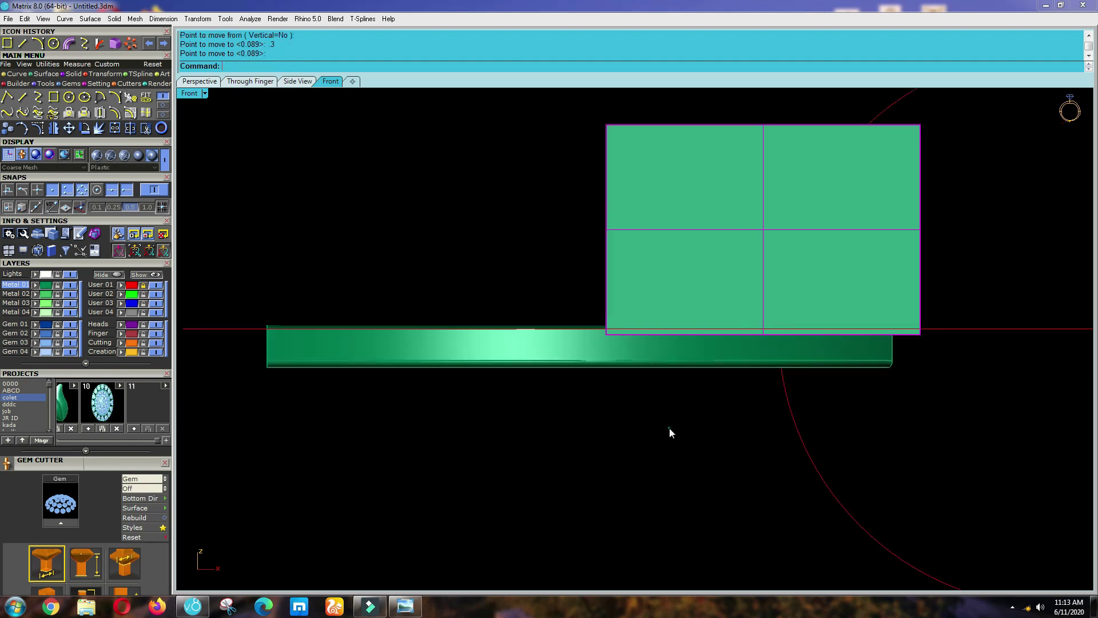
Subtract the box from the shank arm with a Boolean difference to cut a recess in its head-side half.
{"action": "left_click", "coordinate": [598, 351]}
{"action": "scroll", "coordinate": [621, 429], "scroll_direction": "down", "scroll_amount": 2}
{"action": "scroll", "coordinate": [620, 428], "scroll_direction": "down", "scroll_amount": 2}
{"action": "type", "text": "bd"}
{"action": "key", "text": "Return"}
{"action": "left_click", "coordinate": [659, 275]}
{"action": "key", "text": "Return"}
Examine the recessed shank arm at an angle and compare it with the three reference ring photos.
{"action": "key", "text": "ctrl+F1"}
{"action": "scroll", "coordinate": [646, 420], "scroll_direction": "up", "scroll_amount": 6}
{"action": "right_click_drag", "start_coordinate": [566, 373], "coordinate": [444, 507], "text": "ctrl+shift"}
{"action": "left_click", "coordinate": [405, 605]}
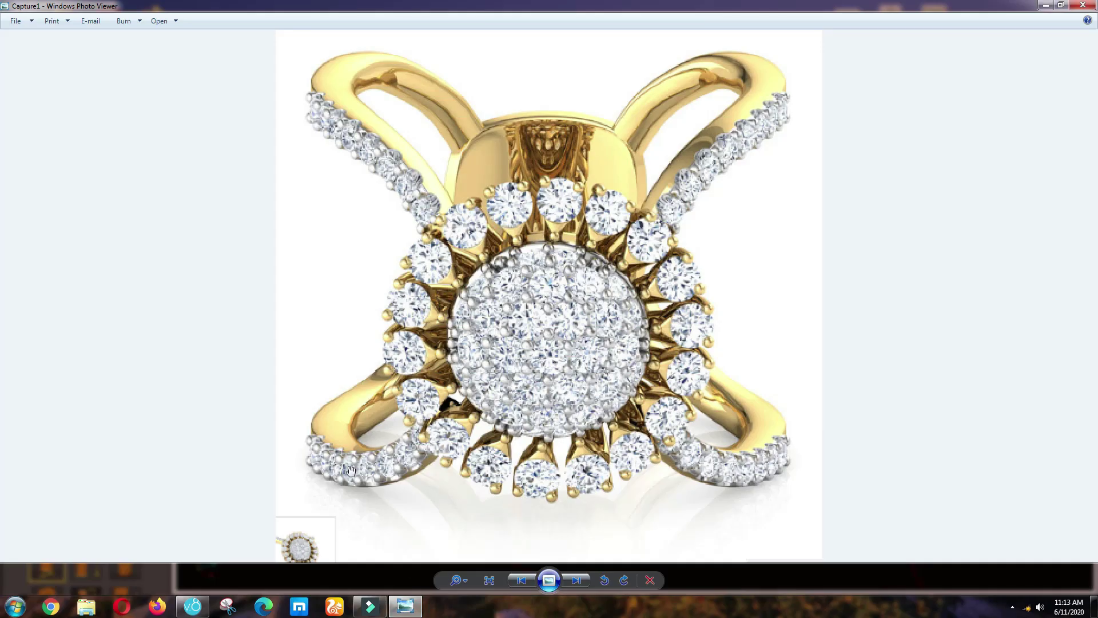
{"action": "left_click", "coordinate": [525, 584]}
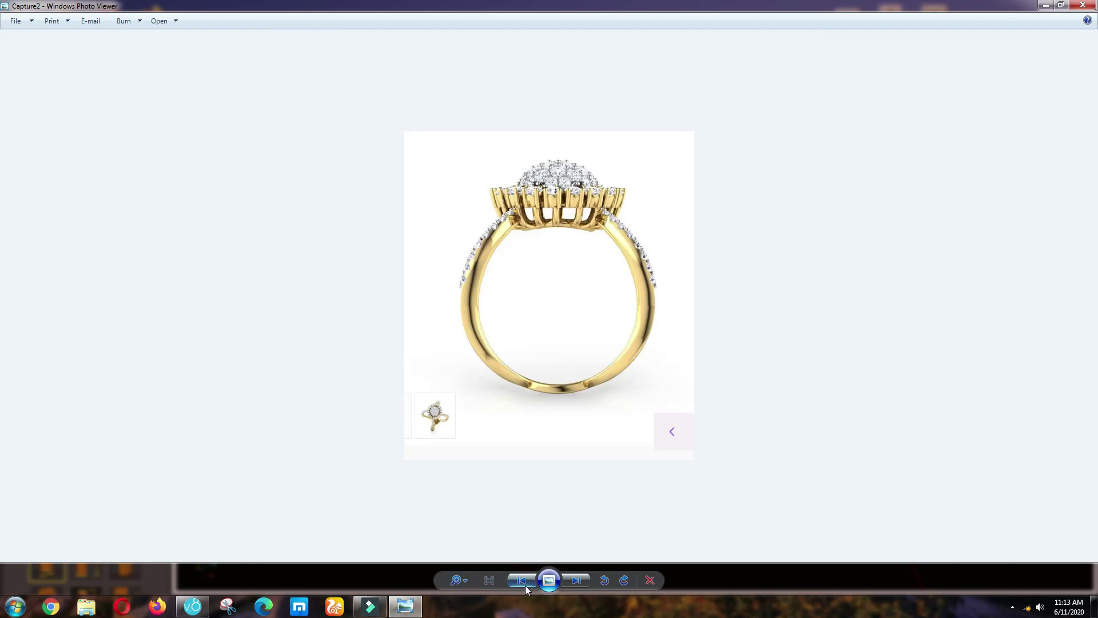
{"action": "scroll", "coordinate": [444, 294], "scroll_direction": "up", "scroll_amount": 4}
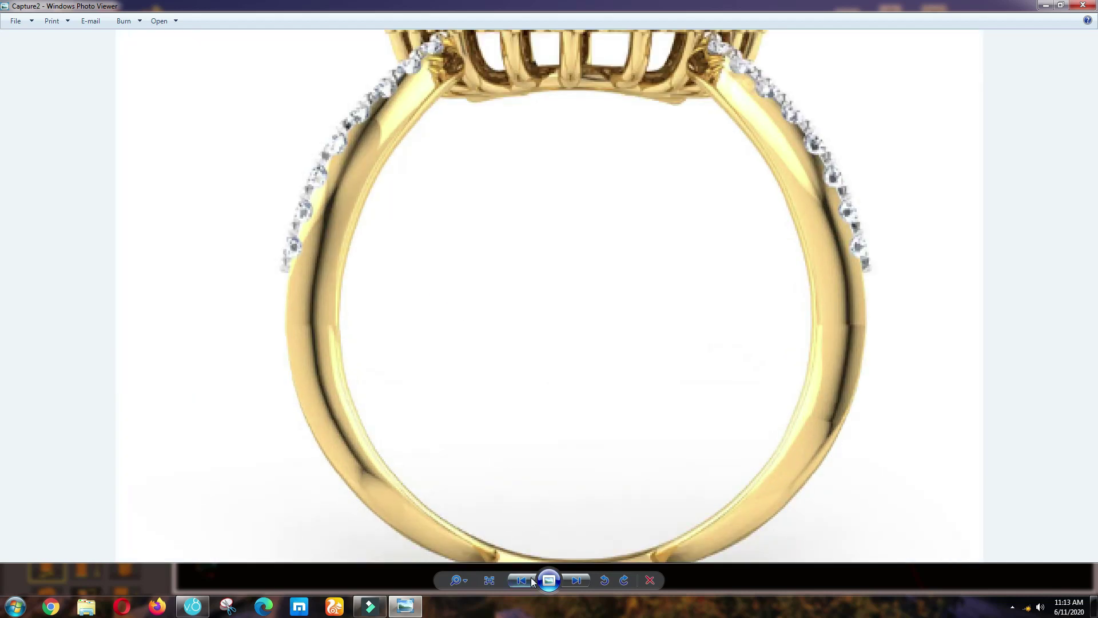
{"action": "left_click", "coordinate": [531, 578]}
{"action": "scroll", "coordinate": [503, 419], "scroll_direction": "up", "scroll_amount": 5}
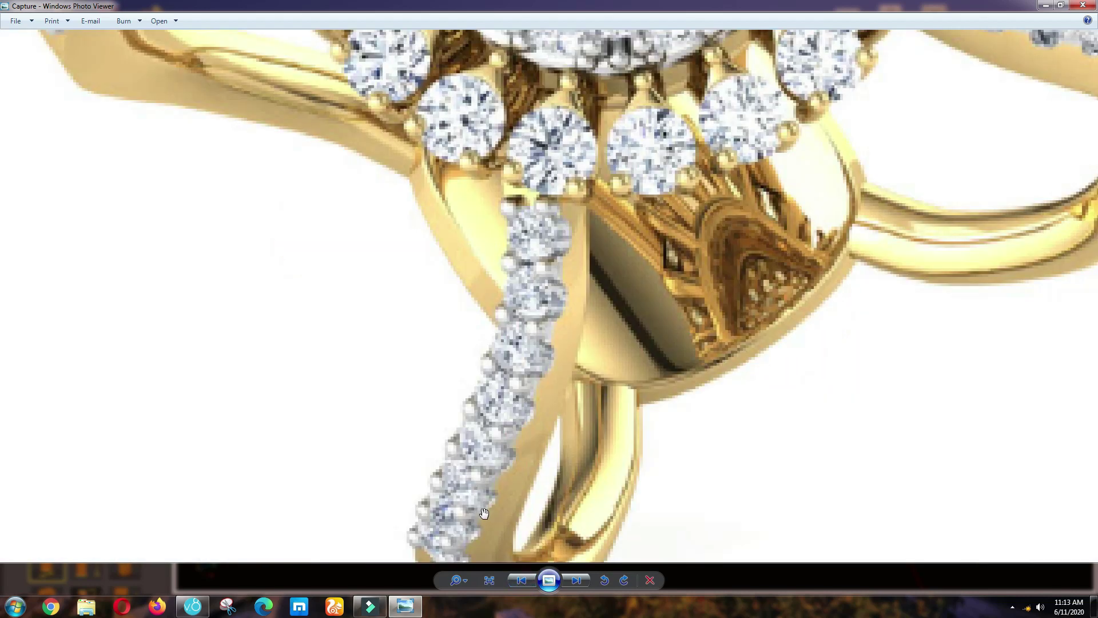
{"action": "scroll", "coordinate": [484, 513], "scroll_direction": "down", "scroll_amount": 6}
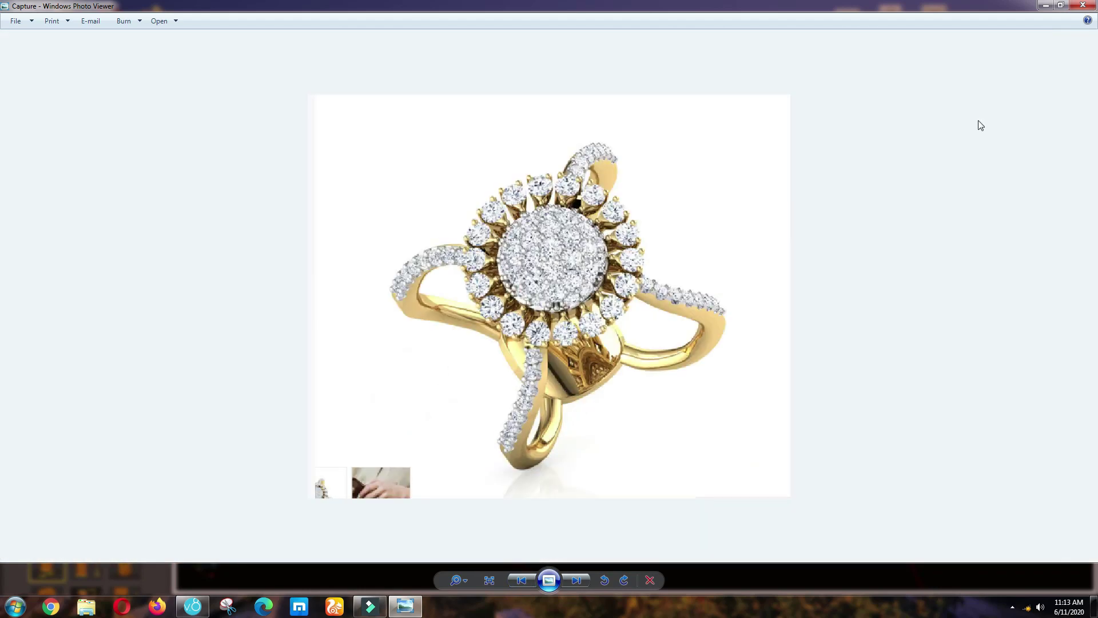
{"action": "left_click", "coordinate": [1046, 7]}
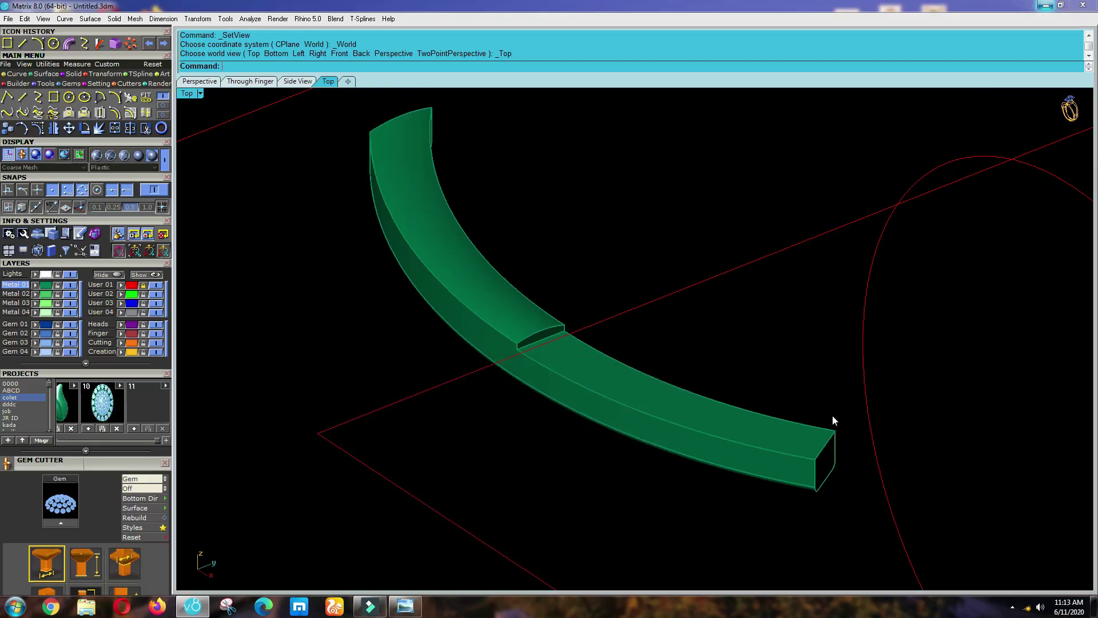
Show the hidden gem head again alongside the shank arm in the top view.
{"action": "right_click", "coordinate": [699, 398]}
{"action": "scroll", "coordinate": [672, 393], "scroll_direction": "down", "scroll_amount": 4}
{"action": "scroll", "coordinate": [660, 402], "scroll_direction": "up", "scroll_amount": 6}
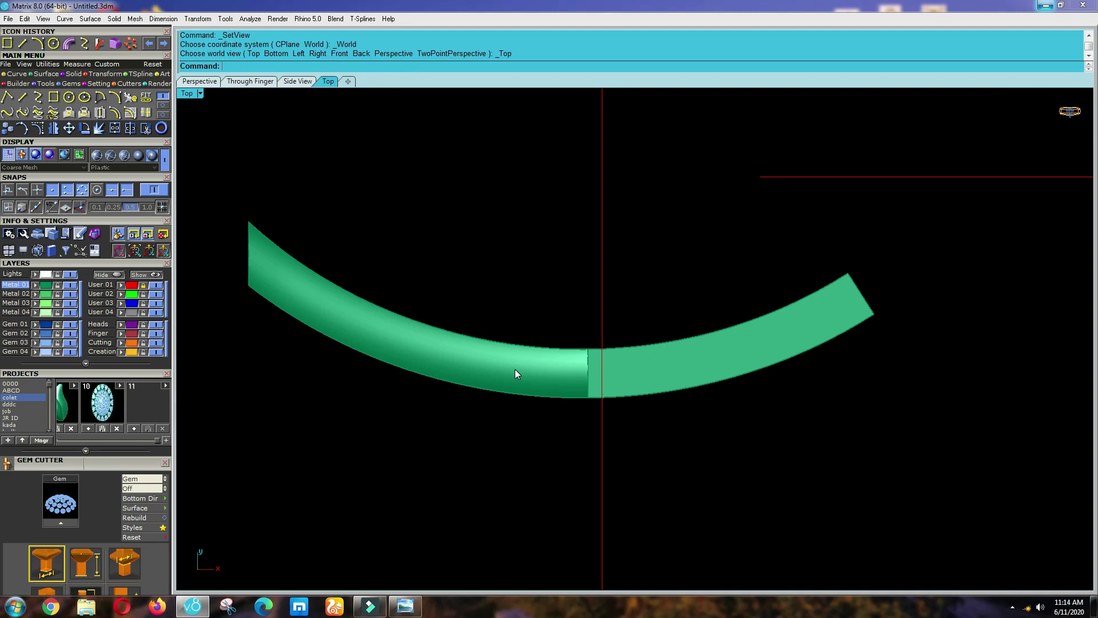
{"action": "scroll", "coordinate": [515, 369], "scroll_direction": "down", "scroll_amount": 4}
{"action": "key", "text": "ctrl+shift+h"}
{"action": "scroll", "coordinate": [554, 390], "scroll_direction": "down", "scroll_amount": 4}
{"action": "key", "text": "ctrl+a"}
{"action": "right_click", "coordinate": [610, 348]}
Examine how the shank arm meets the gem head at an angle, from the front and from above.
{"action": "scroll", "coordinate": [626, 360], "scroll_direction": "up", "scroll_amount": 4}
{"action": "scroll", "coordinate": [723, 358], "scroll_direction": "up", "scroll_amount": 2}
{"action": "right_click_drag", "start_coordinate": [721, 407], "coordinate": [675, 189], "text": "ctrl+shift"}
{"action": "scroll", "coordinate": [695, 400], "scroll_direction": "down", "scroll_amount": 5}
{"action": "key", "text": "ctrl+F2"}
{"action": "scroll", "coordinate": [684, 420], "scroll_direction": "down", "scroll_amount": 2}
{"action": "scroll", "coordinate": [712, 411], "scroll_direction": "up", "scroll_amount": 3}
{"action": "scroll", "coordinate": [666, 400], "scroll_direction": "down", "scroll_amount": 5}
{"action": "scroll", "coordinate": [608, 396], "scroll_direction": "up", "scroll_amount": 4}
{"action": "key", "text": "ctrl+F1"}
Mirror a copy of the shank arm across the horizontal axis through the origin in the top view.
{"action": "scroll", "coordinate": [540, 334], "scroll_direction": "up", "scroll_amount": 4}
{"action": "left_click", "coordinate": [540, 334]}
{"action": "scroll", "coordinate": [567, 440], "scroll_direction": "down", "scroll_amount": 2}
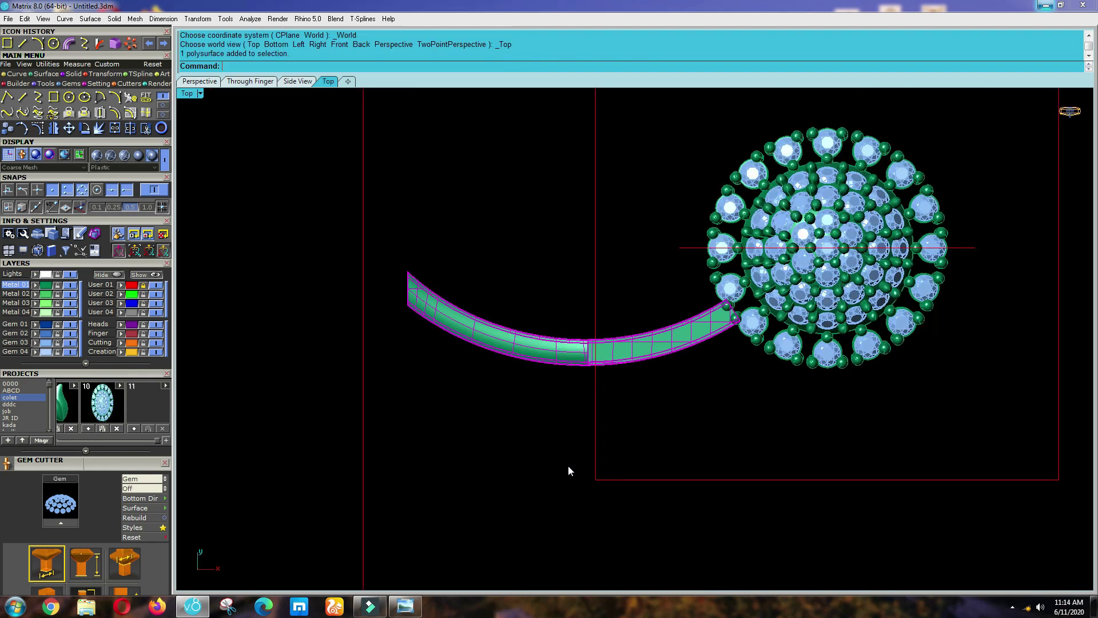
{"action": "scroll", "coordinate": [568, 465], "scroll_direction": "down", "scroll_amount": 2}
{"action": "key", "text": "F6"}
{"action": "type", "text": "0"}
{"action": "key", "text": "Return"}
{"action": "left_click", "coordinate": [523, 248], "text": "shift"}
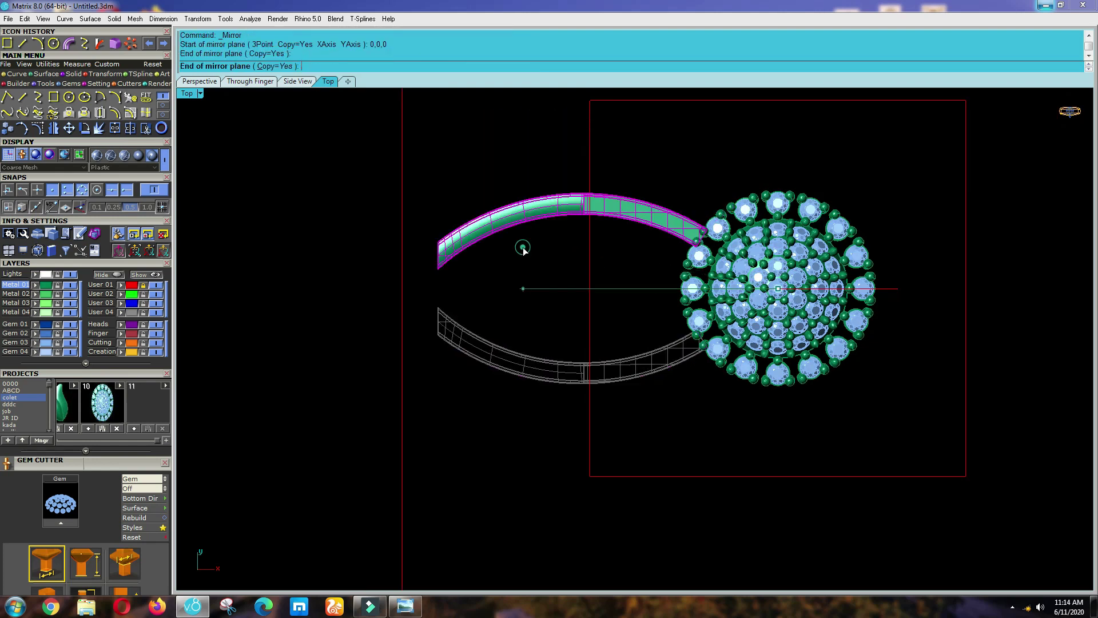
{"action": "left_click", "coordinate": [463, 272]}
{"action": "scroll", "coordinate": [574, 420], "scroll_direction": "down", "scroll_amount": 3}
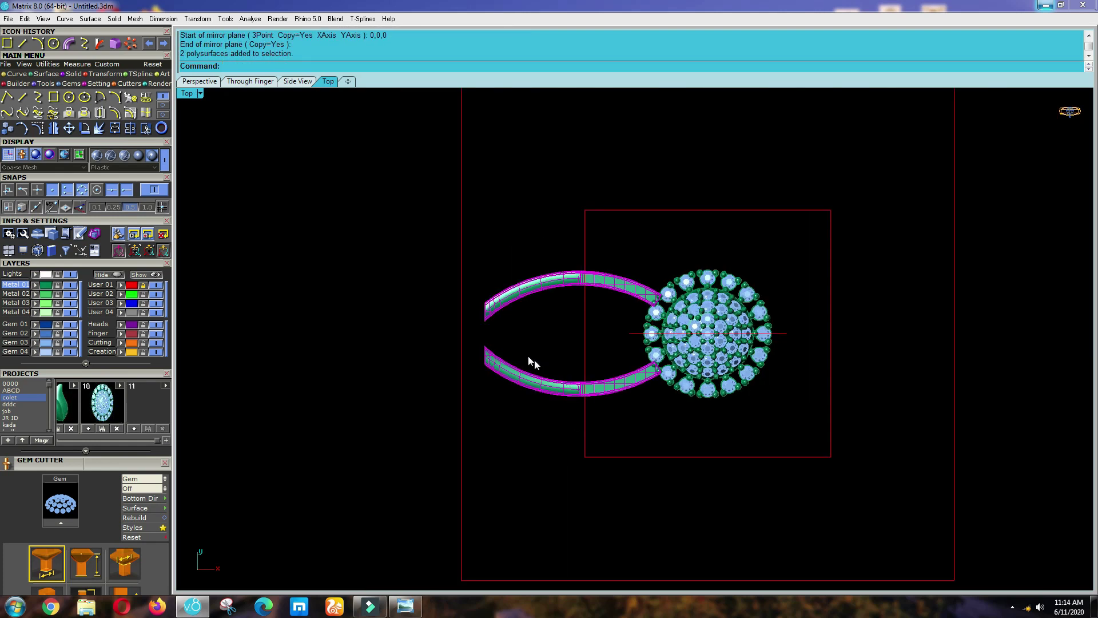
{"action": "scroll", "coordinate": [492, 325], "scroll_direction": "up", "scroll_amount": 4}
{"action": "left_click", "coordinate": [558, 359]}
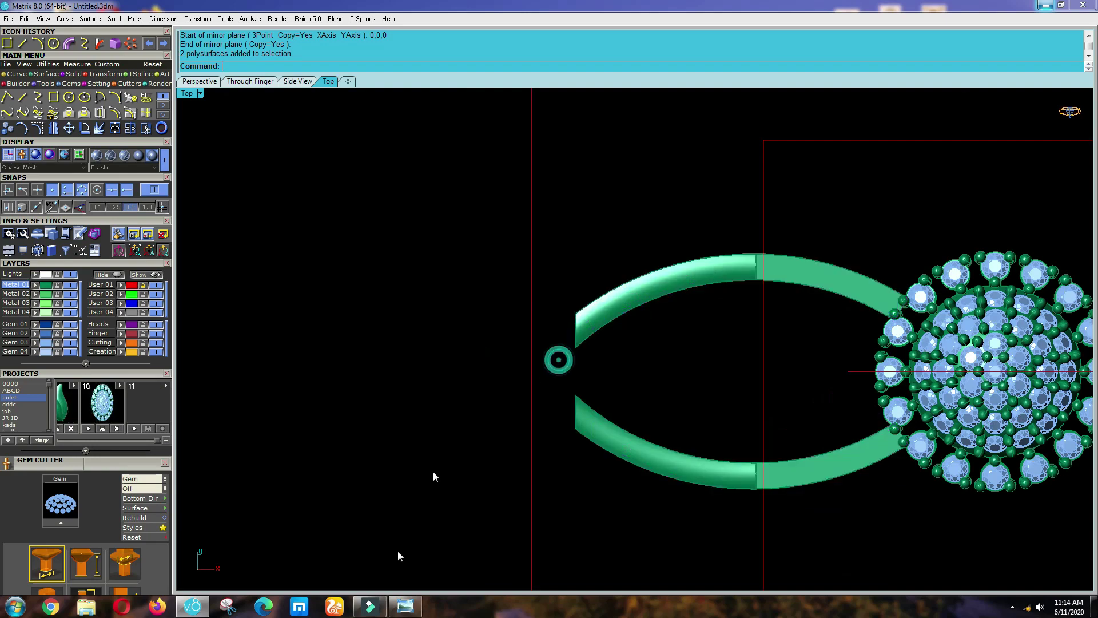
Examine the reference ring photo up close to see how the split shank arms meet.
{"action": "left_click", "coordinate": [405, 607]}
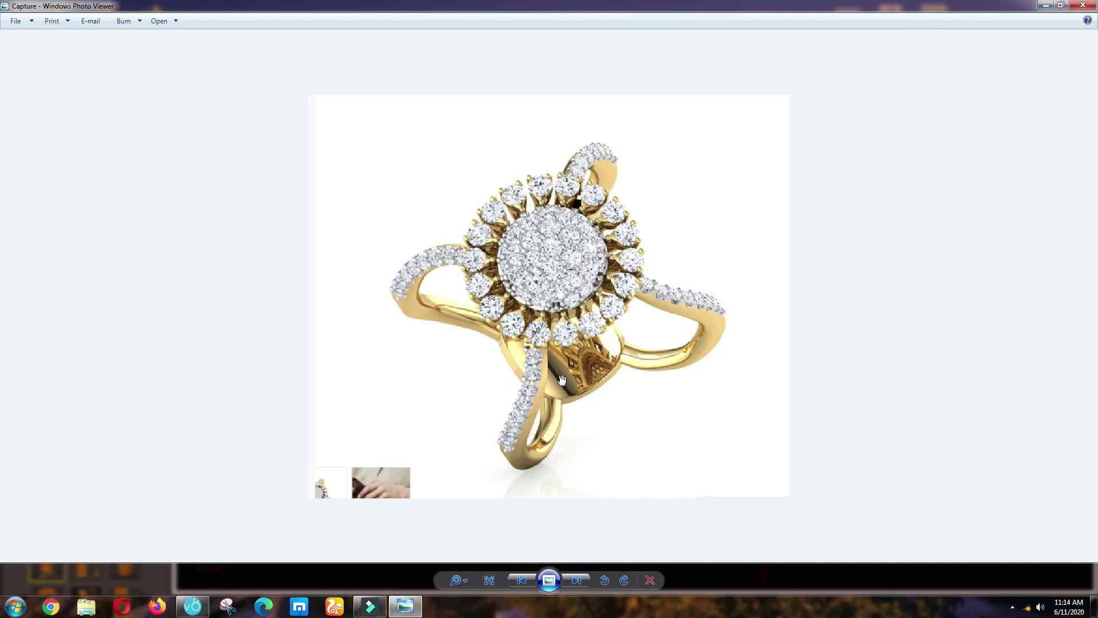
{"action": "scroll", "coordinate": [561, 380], "scroll_direction": "up", "scroll_amount": 2}
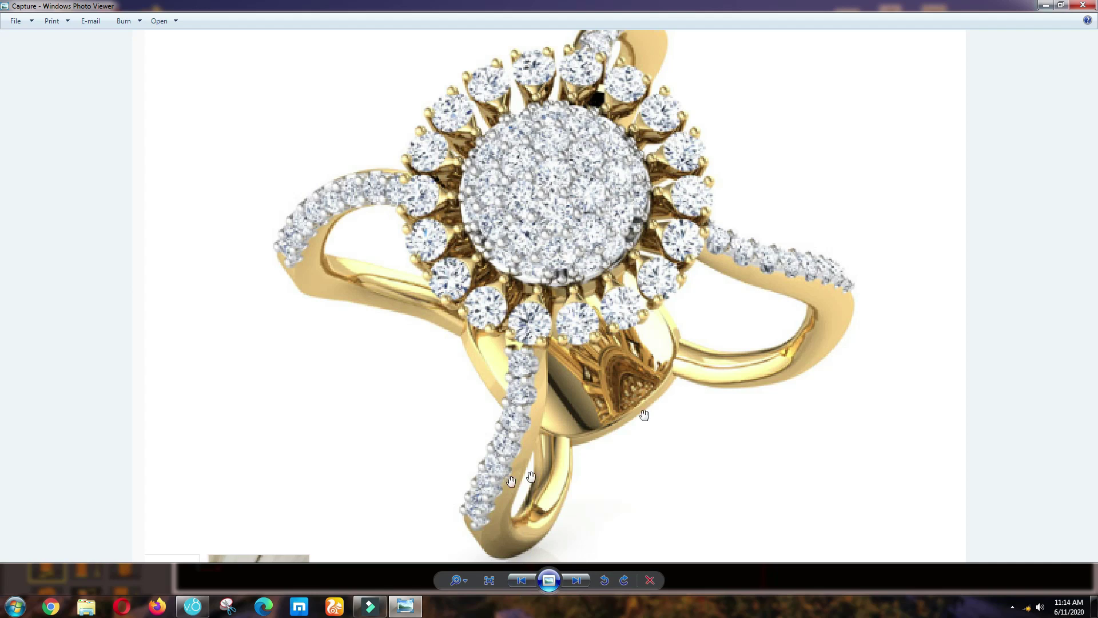
{"action": "left_click", "coordinate": [1043, 7]}
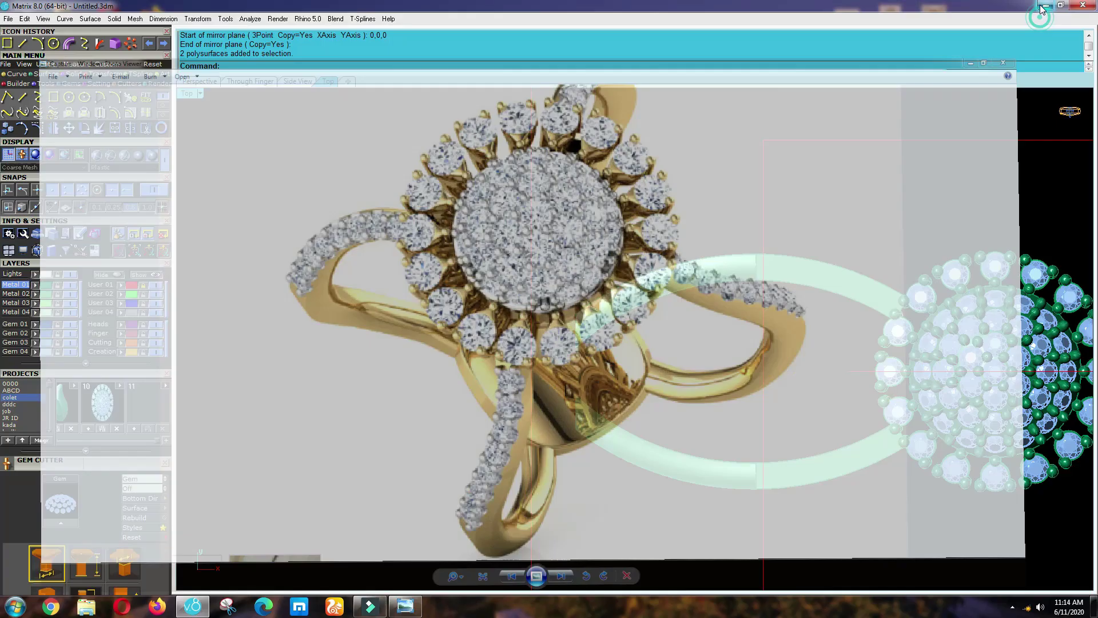
Mirror a copy of both shank arms to the opposite side of the gem head across the vertical axis through the origin.
{"action": "left_click_drag", "start_coordinate": [603, 501], "coordinate": [561, 241]}
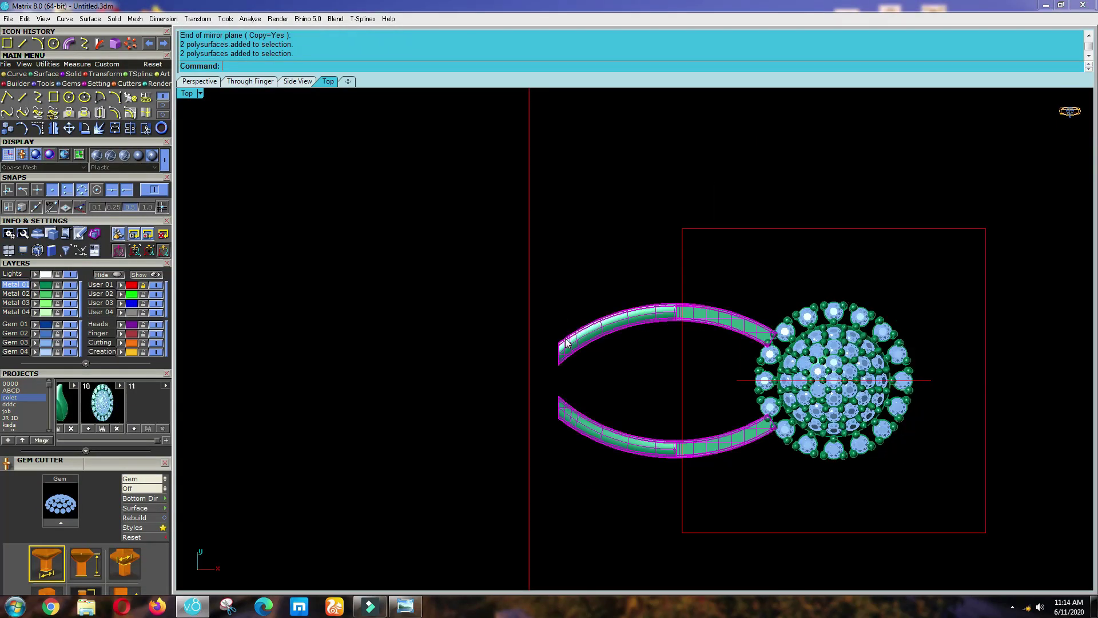
{"action": "right_click", "coordinate": [562, 250]}
{"action": "type", "text": "0"}
{"action": "key", "text": "Return"}
{"action": "left_click", "coordinate": [788, 160], "text": "shift"}
Hide the four shank arms in the top view, leaving only the gem head.
{"action": "scroll", "coordinate": [633, 284], "scroll_direction": "down", "scroll_amount": 4}
{"action": "key", "text": "F2"}
{"action": "scroll", "coordinate": [837, 407], "scroll_direction": "up", "scroll_amount": 2}
{"action": "right_click_drag", "start_coordinate": [664, 360], "coordinate": [616, 379], "text": "ctrl+shift"}
{"action": "scroll", "coordinate": [616, 379], "scroll_direction": "down", "scroll_amount": 4}
{"action": "key", "text": "F1"}
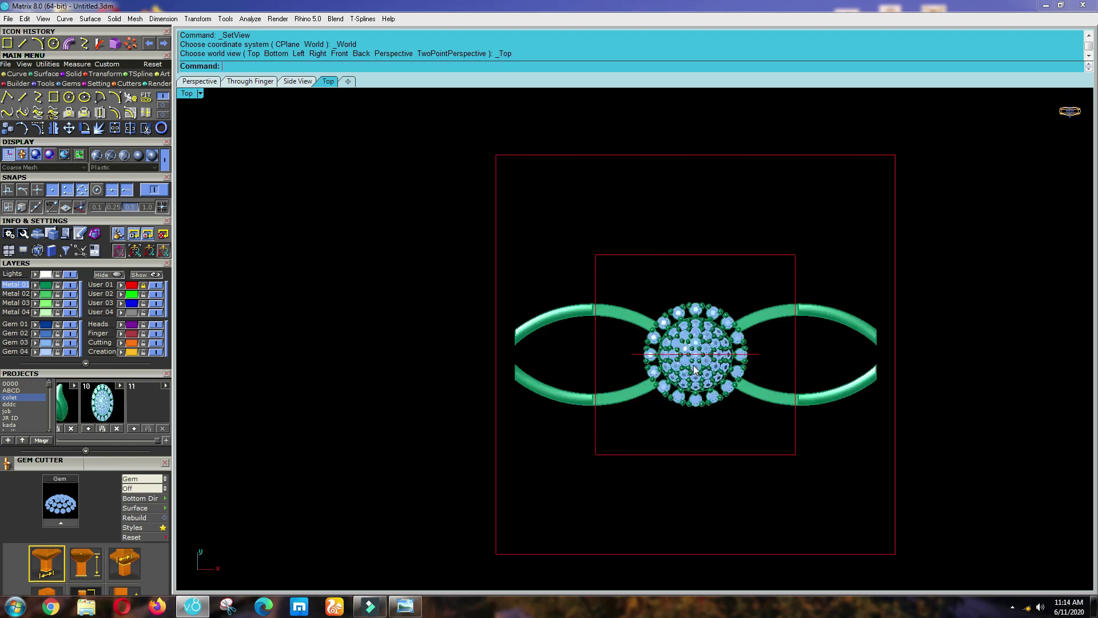
{"action": "scroll", "coordinate": [693, 363], "scroll_direction": "up", "scroll_amount": 6}
{"action": "left_click", "coordinate": [693, 358]}
{"action": "left_click_drag", "start_coordinate": [897, 504], "coordinate": [794, 223]}
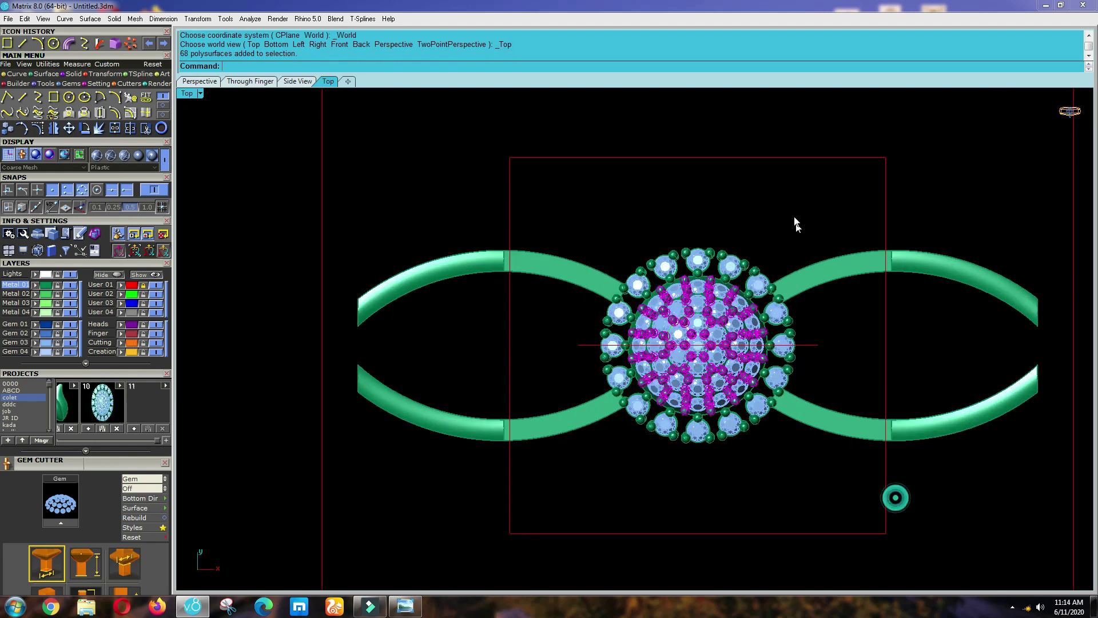
{"action": "left_click_drag", "start_coordinate": [586, 474], "coordinate": [493, 230]}
{"action": "scroll", "coordinate": [576, 293], "scroll_direction": "down", "scroll_amount": 2}
{"action": "key", "text": "ctrl+h"}
Group all the gems, prongs and metal parts of the gem head.
{"action": "left_click_drag", "start_coordinate": [829, 493], "coordinate": [437, 126]}
{"action": "type", "text": "g"}
{"action": "key", "text": "Return"}
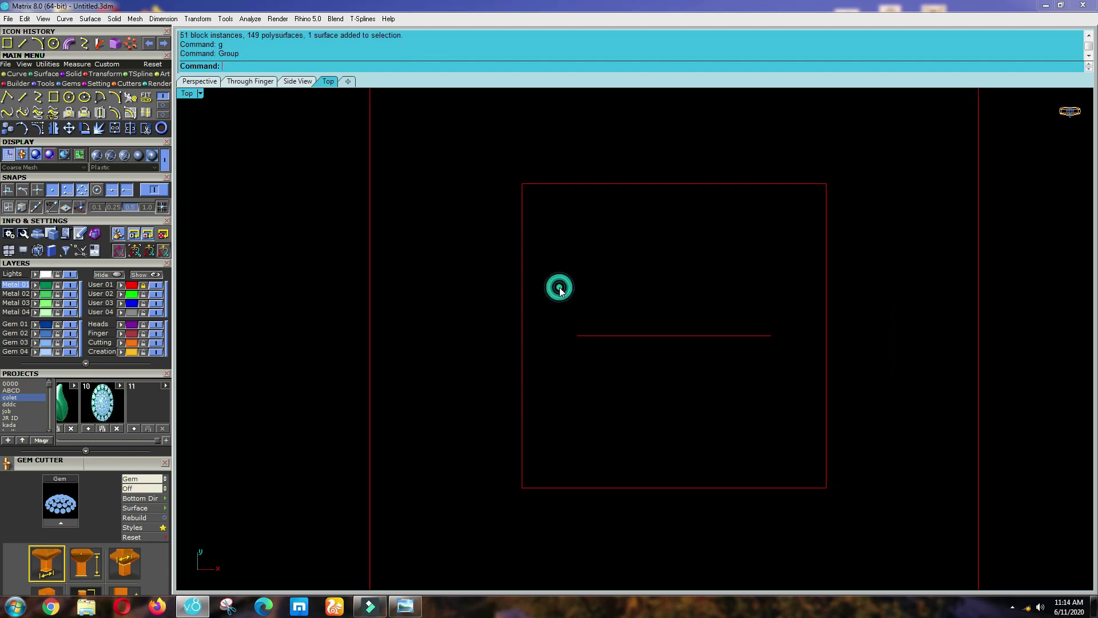
Show the four hidden shank arms again beside the grouped gem head.
{"action": "key", "text": "ctrl+a"}
{"action": "key", "text": "ctrl+a"}
{"action": "key", "text": "ctrl+shift+h"}
{"action": "key", "text": "ctrl+a"}
{"action": "key", "text": "Return"}
{"action": "left_click", "coordinate": [455, 197]}
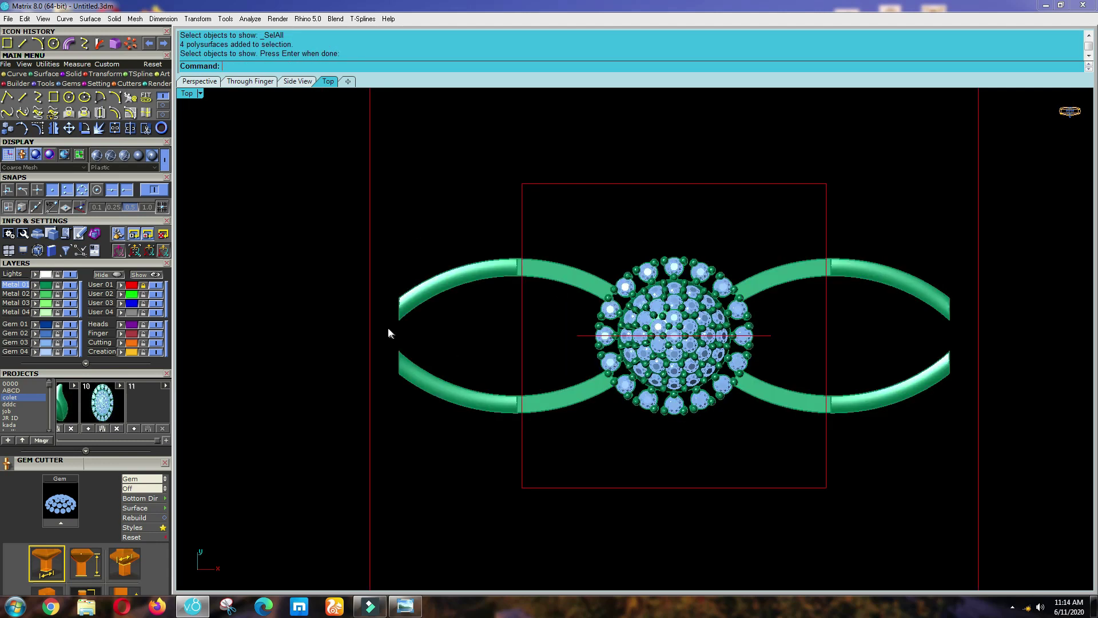
Compare the open outer ends of the shank arms with the reference ring photo.
{"action": "scroll", "coordinate": [388, 333], "scroll_direction": "up", "scroll_amount": 4}
{"action": "right_click_drag", "start_coordinate": [397, 333], "coordinate": [427, 338]}
{"action": "scroll", "coordinate": [452, 369], "scroll_direction": "down", "scroll_amount": 2}
{"action": "scroll", "coordinate": [485, 362], "scroll_direction": "up", "scroll_amount": 3}
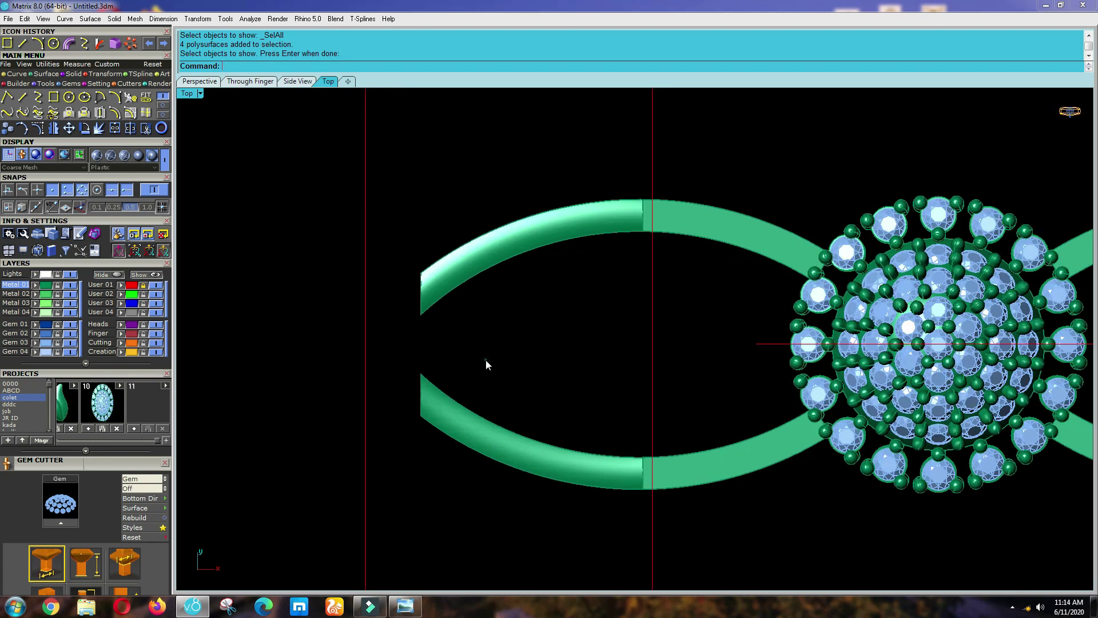
{"action": "scroll", "coordinate": [527, 364], "scroll_direction": "down", "scroll_amount": 3}
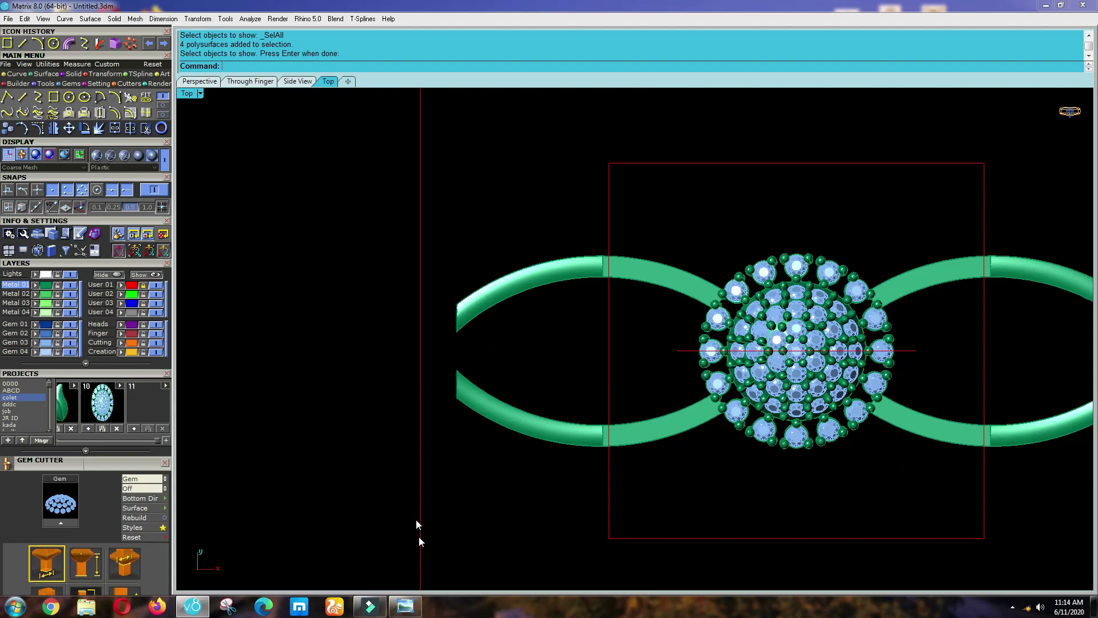
{"action": "left_click", "coordinate": [406, 606]}
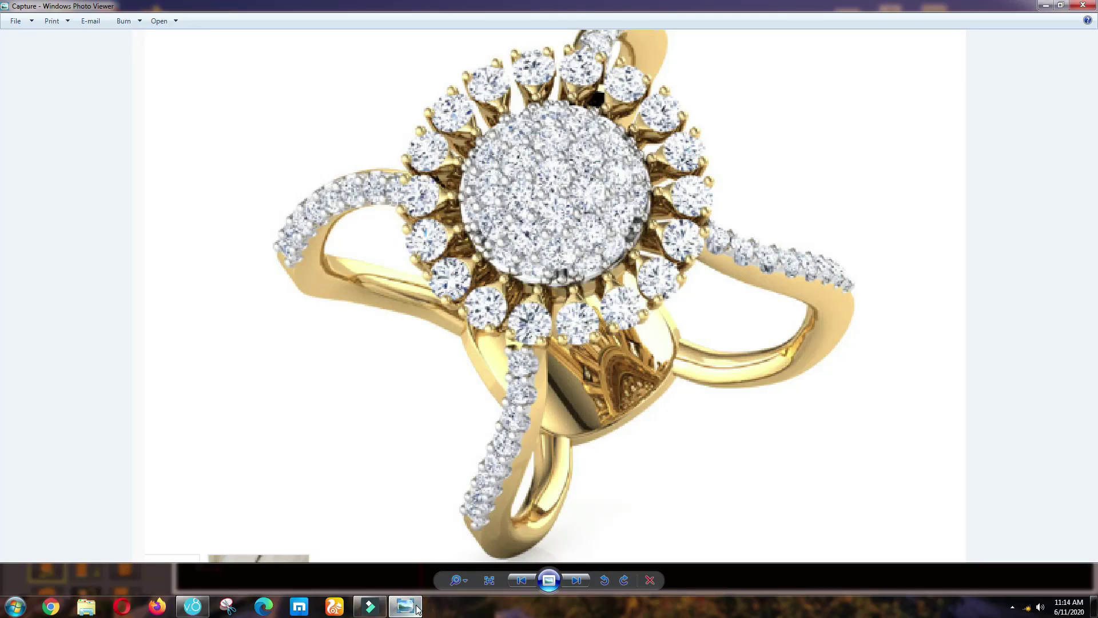
{"action": "left_click", "coordinate": [417, 610]}
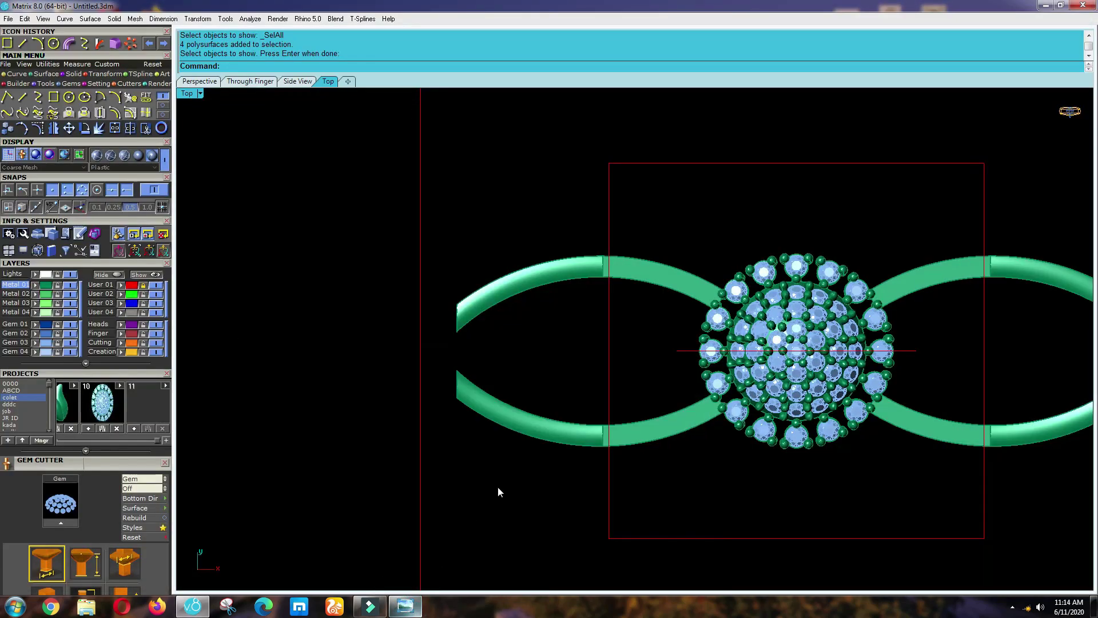
{"action": "scroll", "coordinate": [509, 488], "scroll_direction": "up", "scroll_amount": 2}
{"action": "left_click", "coordinate": [118, 98]}
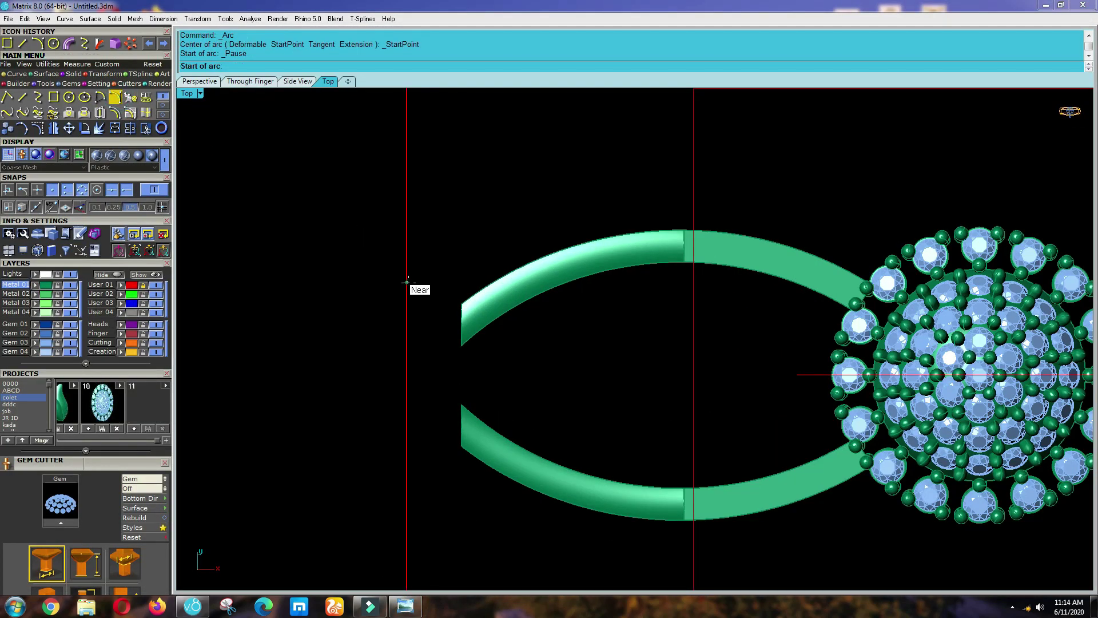
{"action": "left_click", "coordinate": [406, 282]}
{"action": "left_click", "coordinate": [413, 481]}
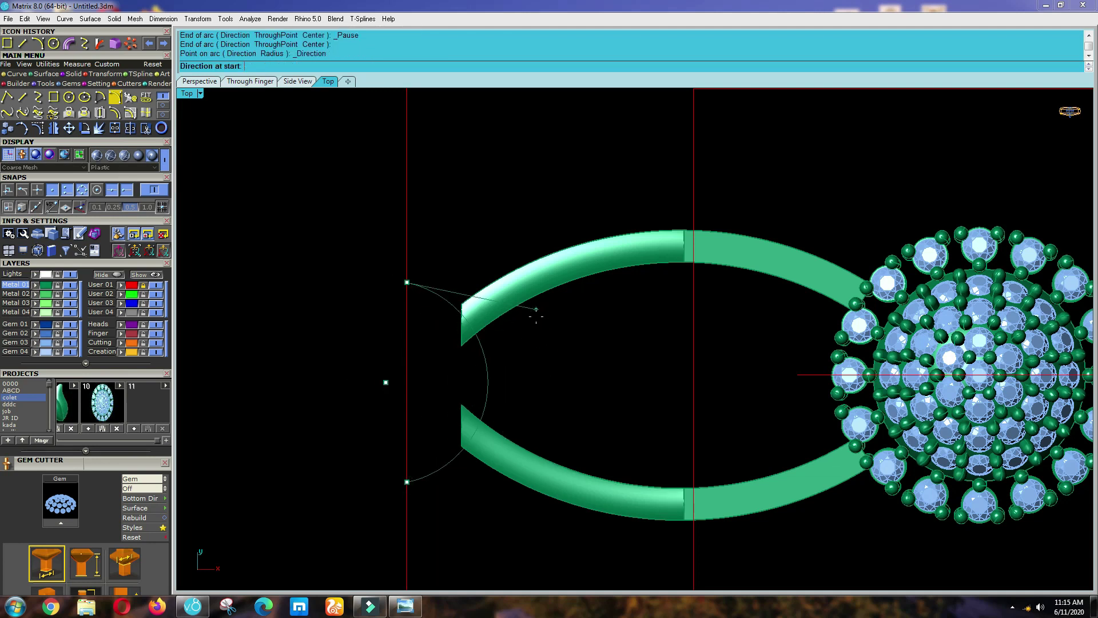
{"action": "key", "text": "Escape"}
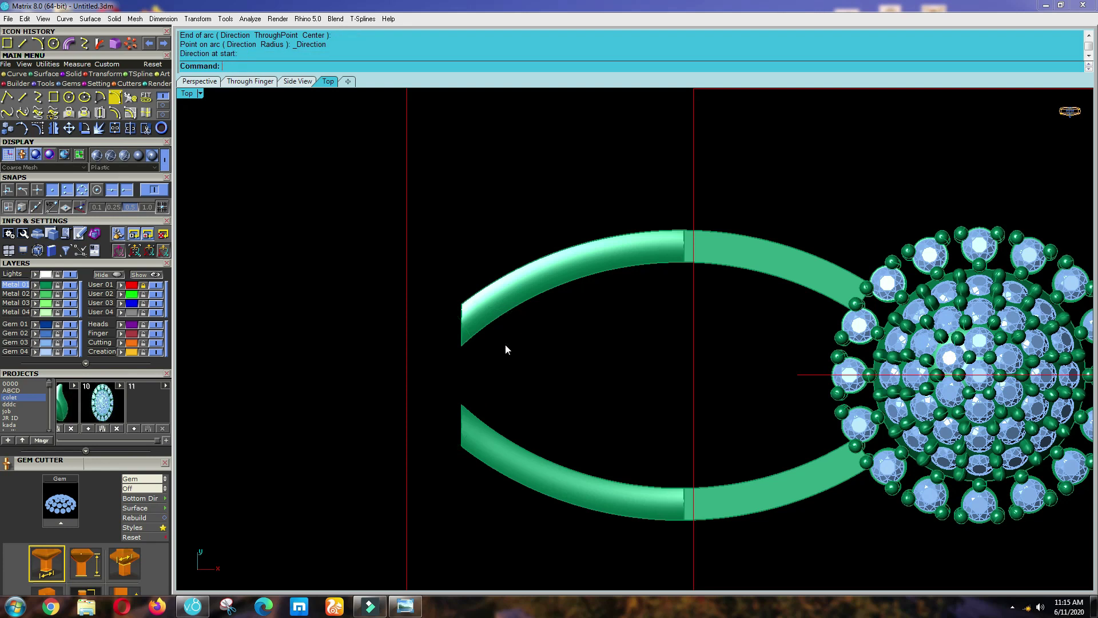
{"action": "scroll", "coordinate": [502, 348], "scroll_direction": "down", "scroll_amount": 4}
{"action": "type", "text": "sc"}
{"action": "key", "text": "Return"}
{"action": "left_click", "coordinate": [513, 356]}
{"action": "scroll", "coordinate": [480, 336], "scroll_direction": "up", "scroll_amount": 4}
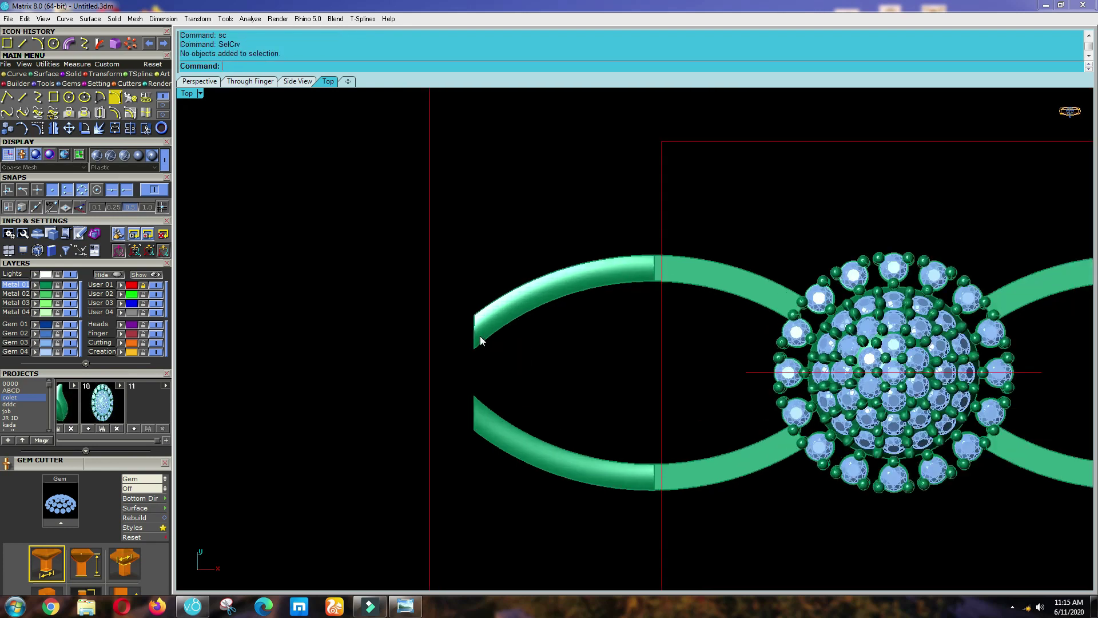
Draw a four-point interpolated curve from the outer vertical guideline across the upper arm's end down into the gap between the arms.
{"action": "left_click", "coordinate": [37, 97]}
{"action": "scroll", "coordinate": [389, 275], "scroll_direction": "up", "scroll_amount": 2}
{"action": "left_click", "coordinate": [439, 271]}
{"action": "right_click", "coordinate": [493, 309]}
{"action": "right_click", "coordinate": [458, 304]}
{"action": "left_click", "coordinate": [439, 293]}
{"action": "left_click", "coordinate": [503, 312]}
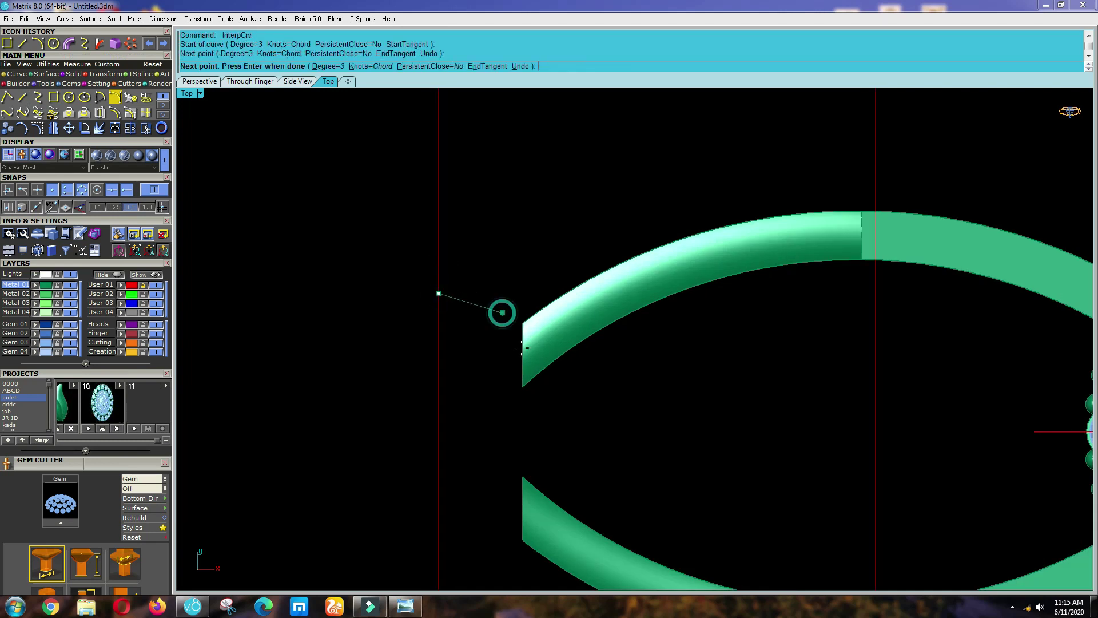
{"action": "left_click", "coordinate": [533, 406]}
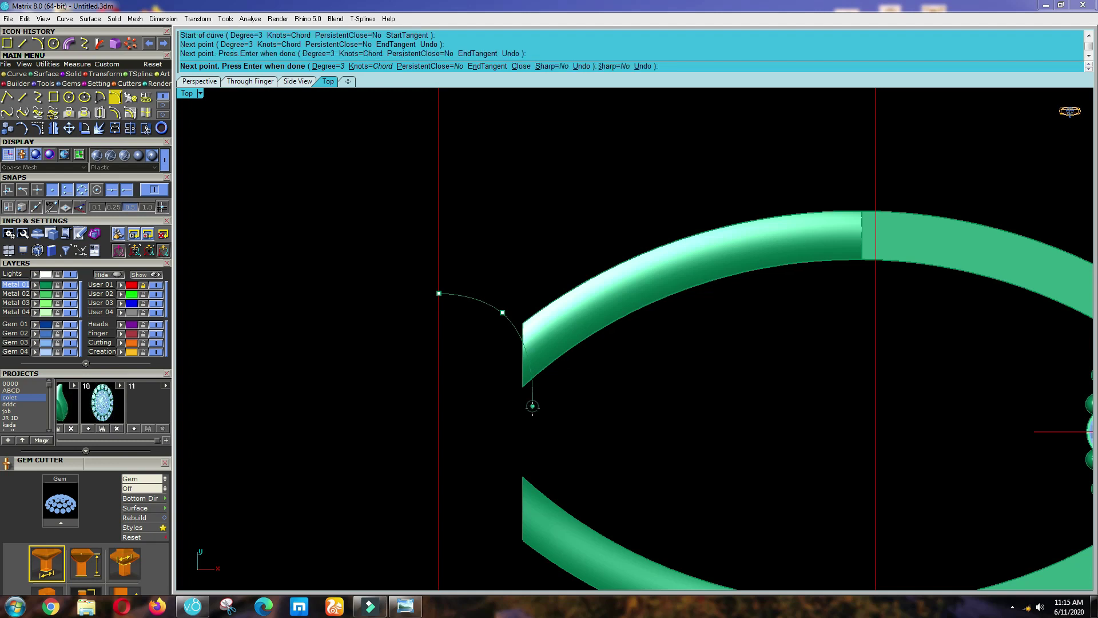
{"action": "left_click", "coordinate": [533, 457]}
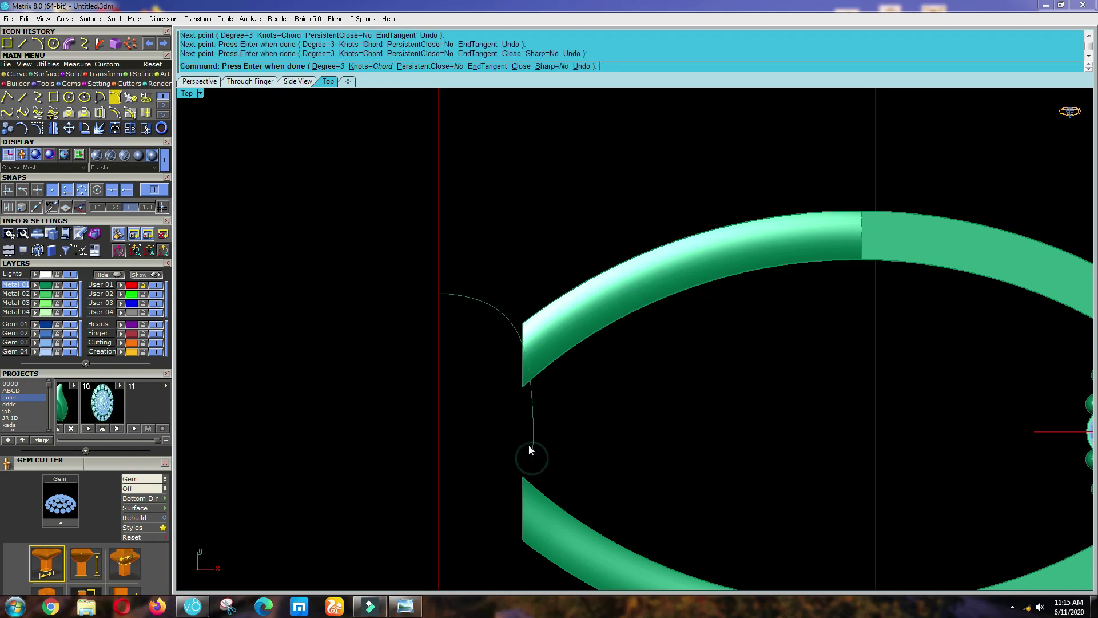
{"action": "right_click", "coordinate": [528, 442]}
Trim the curve's lower end at a horizontal line drawn from 0,0,0, and delete that line.
{"action": "left_click", "coordinate": [22, 97]}
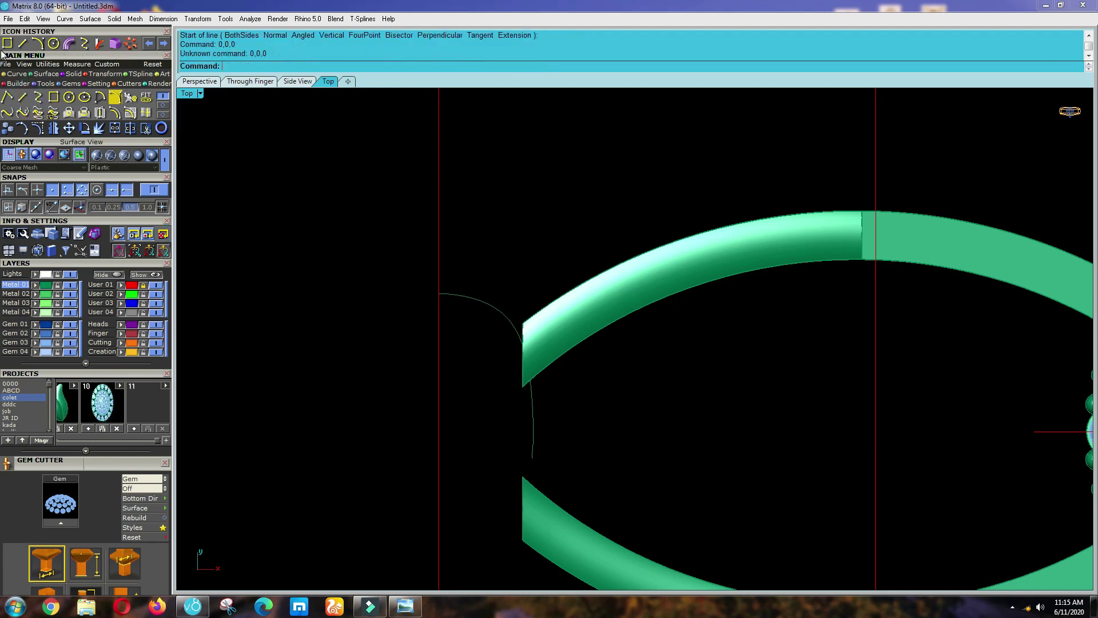
{"action": "left_click", "coordinate": [22, 97]}
{"action": "type", "text": "0,0,0"}
{"action": "key", "text": "Return"}
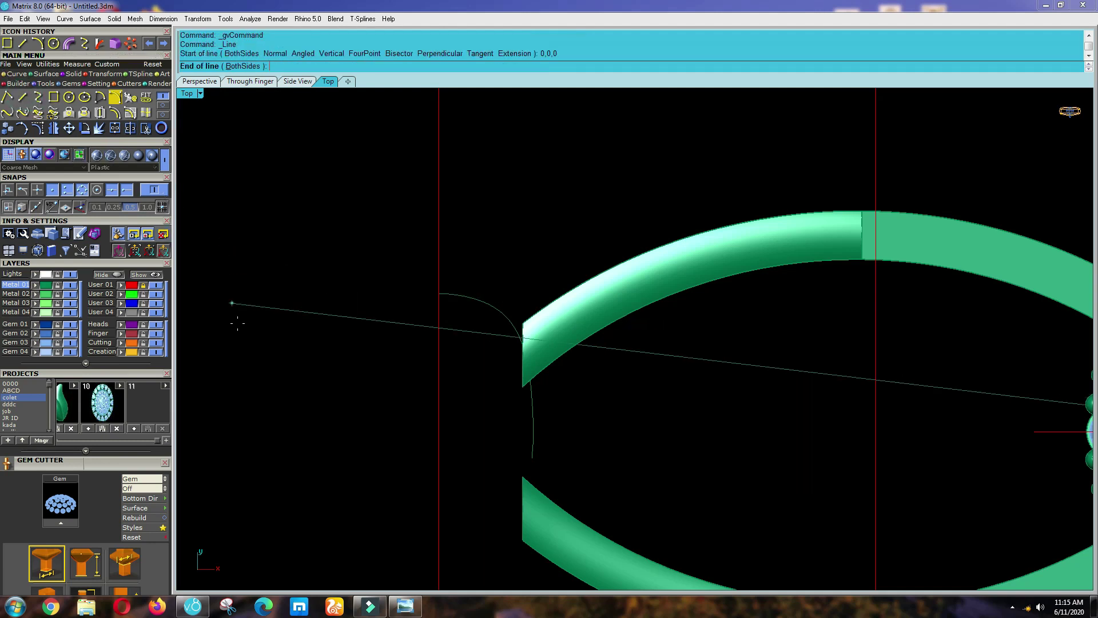
{"action": "left_click", "coordinate": [238, 323]}
{"action": "type", "text": "trim"}
{"action": "key", "text": "Return"}
{"action": "left_click", "coordinate": [533, 456]}
{"action": "key", "text": "Return"}
{"action": "left_click", "coordinate": [588, 430]}
{"action": "key", "text": "Delete"}
Rebuild the trimmed curve to four control points.
{"action": "left_click", "coordinate": [500, 319]}
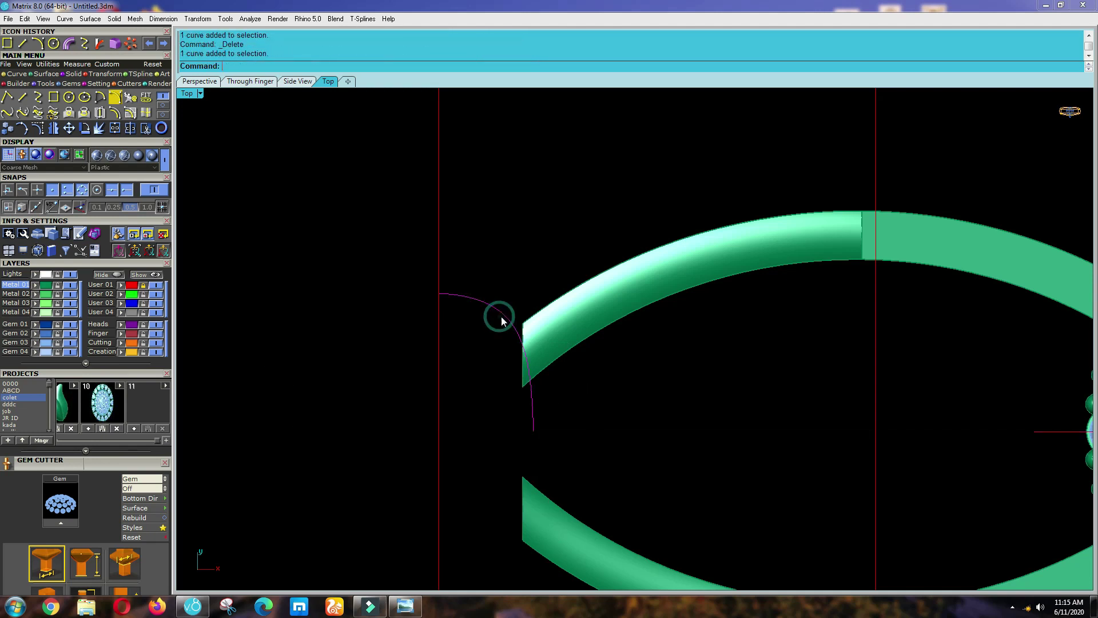
{"action": "scroll", "coordinate": [512, 329], "scroll_direction": "up", "scroll_amount": 4}
{"action": "type", "text": "Reb"}
{"action": "key", "text": "Return"}
{"action": "key", "text": "Return"}
{"action": "key", "text": "Return"}
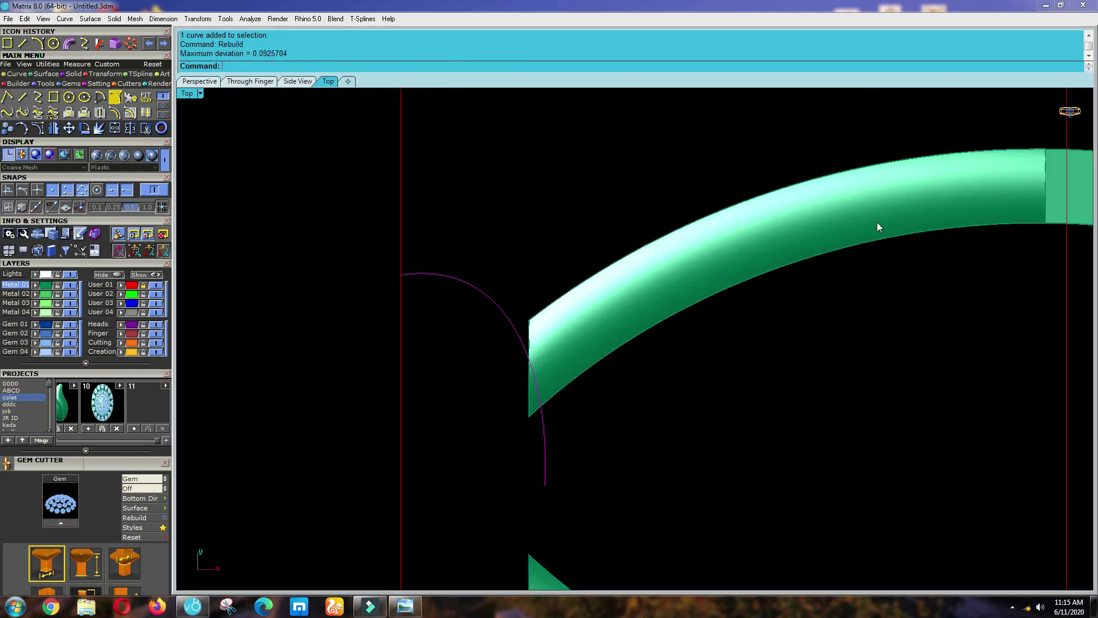
Show the curve's control points and move the upper one outward over the shank arm.
{"action": "key", "text": "F10"}
{"action": "left_click_drag", "start_coordinate": [522, 258], "coordinate": [466, 228]}
{"action": "scroll", "coordinate": [530, 252], "scroll_direction": "up", "scroll_amount": 3}
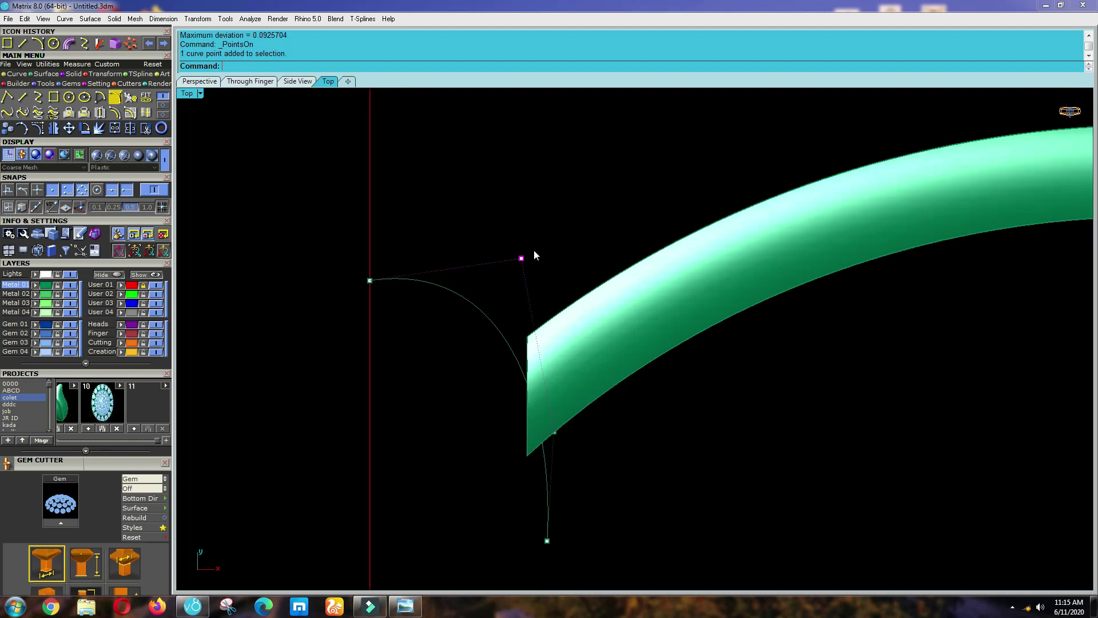
{"action": "type", "text": "m"}
{"action": "key", "text": "Return"}
{"action": "left_click", "coordinate": [533, 243]}
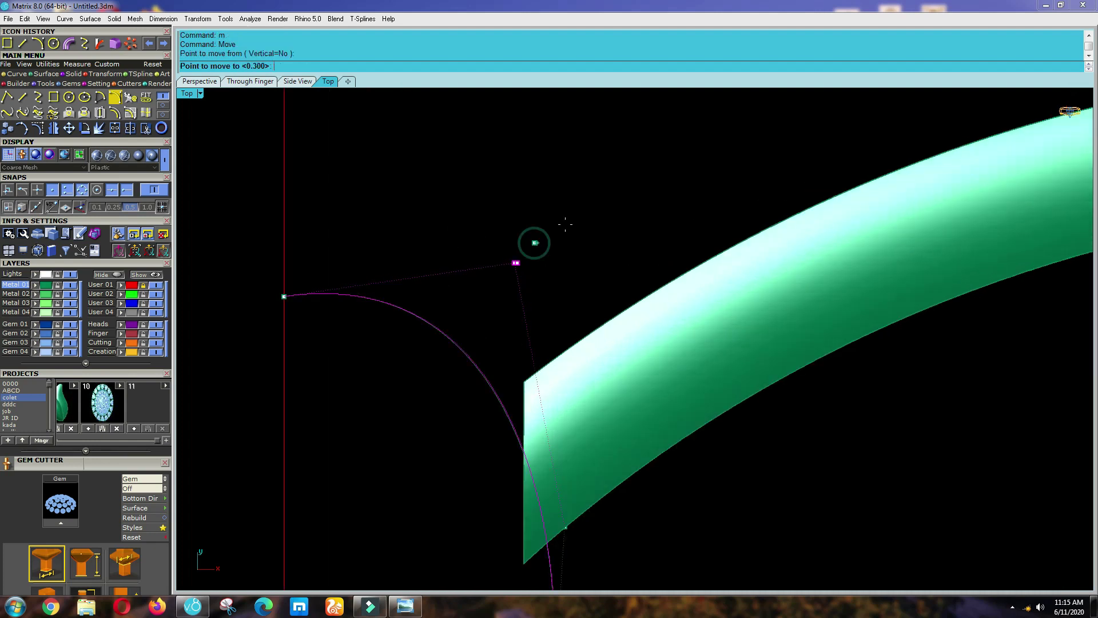
{"action": "left_click", "coordinate": [625, 219]}
Delete the curve's control point just above its lower endpoint.
{"action": "scroll", "coordinate": [568, 273], "scroll_direction": "down", "scroll_amount": 2}
{"action": "scroll", "coordinate": [508, 358], "scroll_direction": "up", "scroll_amount": 1}
{"action": "left_click_drag", "start_coordinate": [507, 341], "coordinate": [649, 423]}
{"action": "scroll", "coordinate": [623, 420], "scroll_direction": "down", "scroll_amount": 2}
{"action": "key", "text": "Delete"}
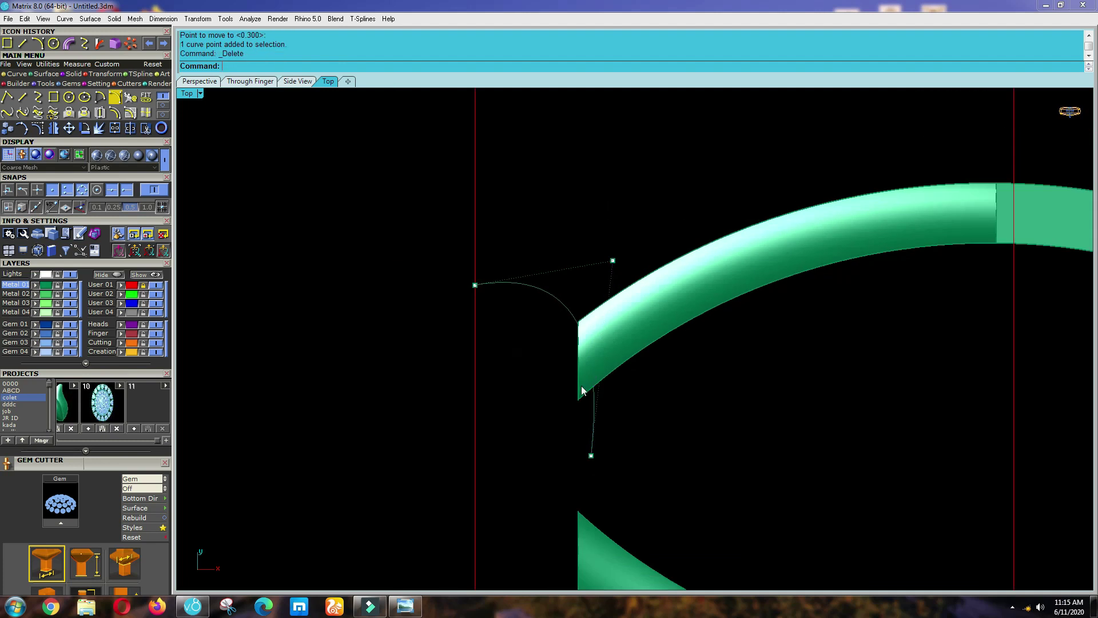
Move the upper control point slightly further horizontally toward the gem head.
{"action": "scroll", "coordinate": [664, 269], "scroll_direction": "up", "scroll_amount": 1}
{"action": "left_click", "coordinate": [620, 231]}
{"action": "type", "text": "m"}
{"action": "key", "text": "Return"}
{"action": "left_click", "coordinate": [519, 200]}
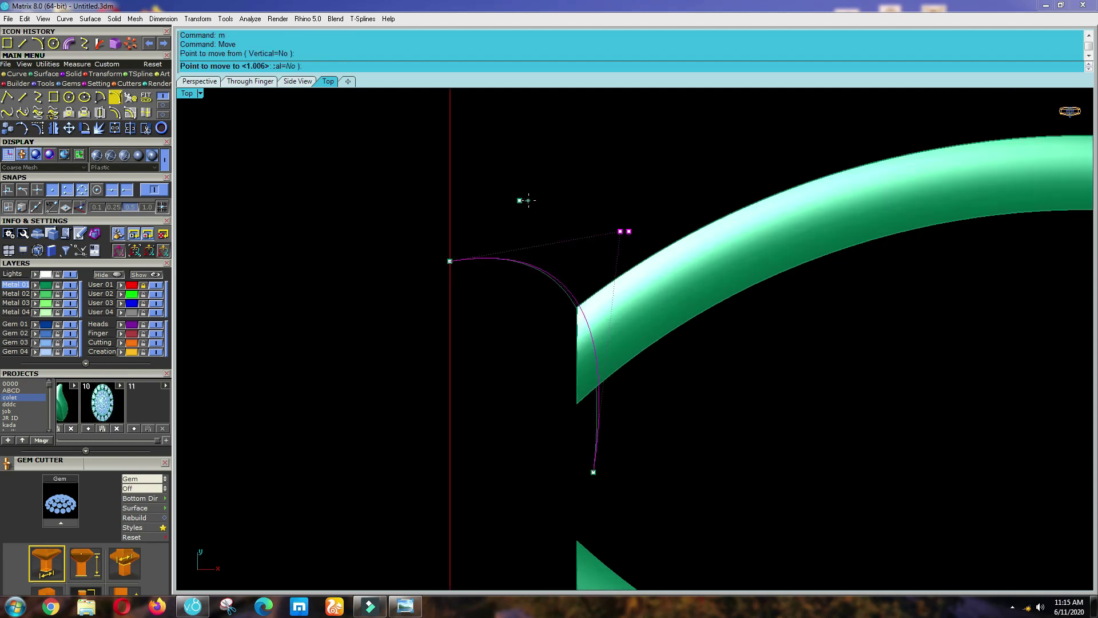
{"action": "left_click", "coordinate": [532, 200]}
Move the curve's lower endpoint slightly toward the gem head and turn off the control points.
{"action": "scroll", "coordinate": [571, 313], "scroll_direction": "down", "scroll_amount": 2}
{"action": "scroll", "coordinate": [572, 515], "scroll_direction": "up", "scroll_amount": 2}
{"action": "left_click_drag", "start_coordinate": [556, 409], "coordinate": [626, 464]}
{"action": "type", "text": "m"}
{"action": "key", "text": "Return"}
{"action": "left_click", "coordinate": [625, 464]}
{"action": "left_click", "coordinate": [625, 463]}
{"action": "left_click", "coordinate": [642, 462]}
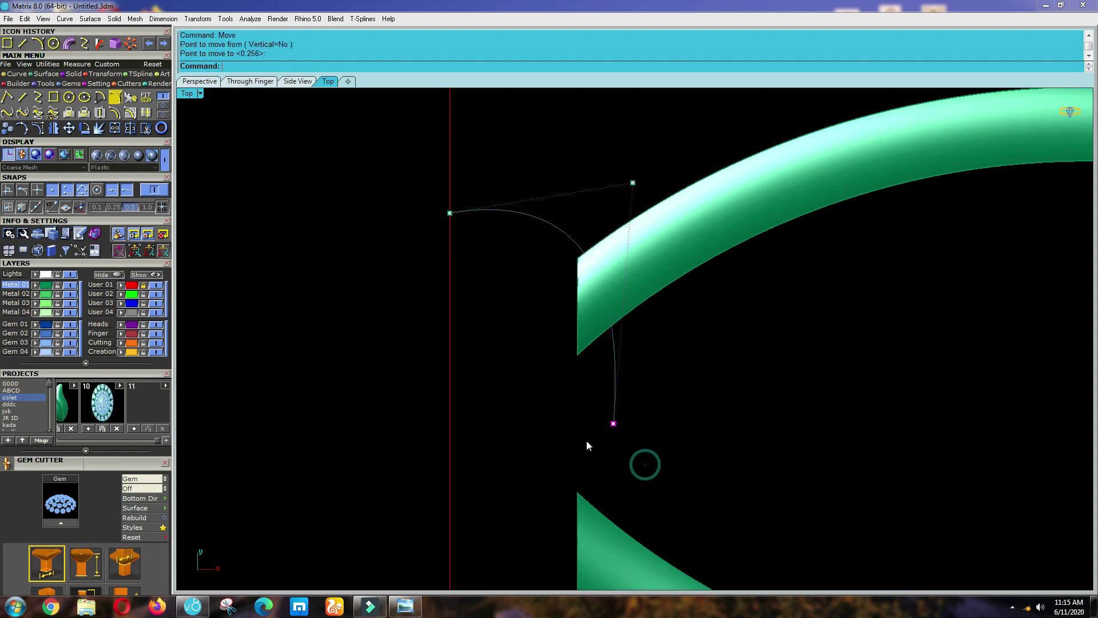
{"action": "scroll", "coordinate": [592, 438], "scroll_direction": "down", "scroll_amount": 1}
{"action": "scroll", "coordinate": [587, 443], "scroll_direction": "down", "scroll_amount": 2}
{"action": "key", "text": "Escape"}
{"action": "key", "text": "Escape"}
Mirror a copy of the curve across the horizontal axis through 0,0,0.
{"action": "scroll", "coordinate": [601, 435], "scroll_direction": "up", "scroll_amount": 4}
{"action": "left_click", "coordinate": [599, 425]}
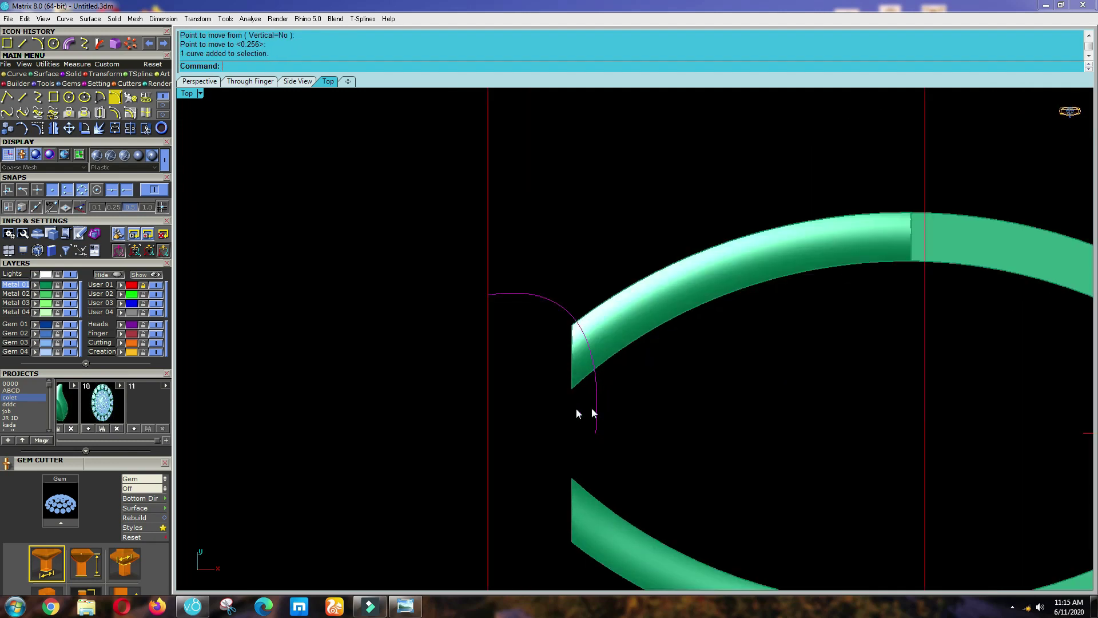
{"action": "type", "text": "mi"}
{"action": "key", "text": "Return"}
{"action": "scroll", "coordinate": [538, 416], "scroll_direction": "down", "scroll_amount": 4}
{"action": "type", "text": "0,0,0"}
{"action": "key", "text": "Return"}
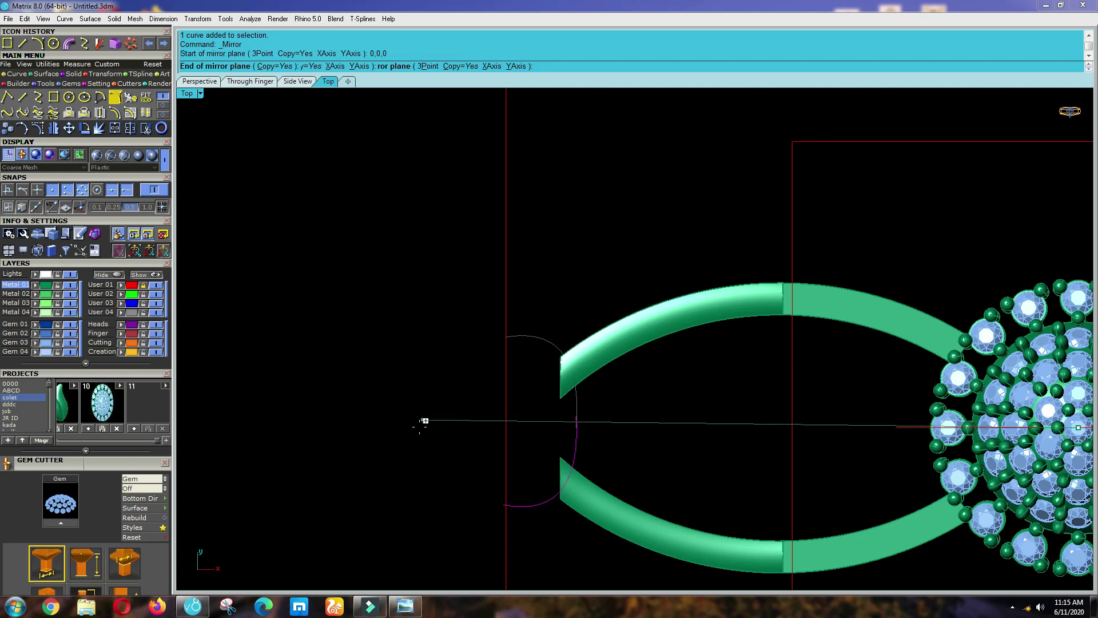
{"action": "left_click", "coordinate": [419, 427]}
Join the two mirrored curves and delete the control point at their middle to smooth the joint.
{"action": "scroll", "coordinate": [563, 453], "scroll_direction": "up", "scroll_amount": 1}
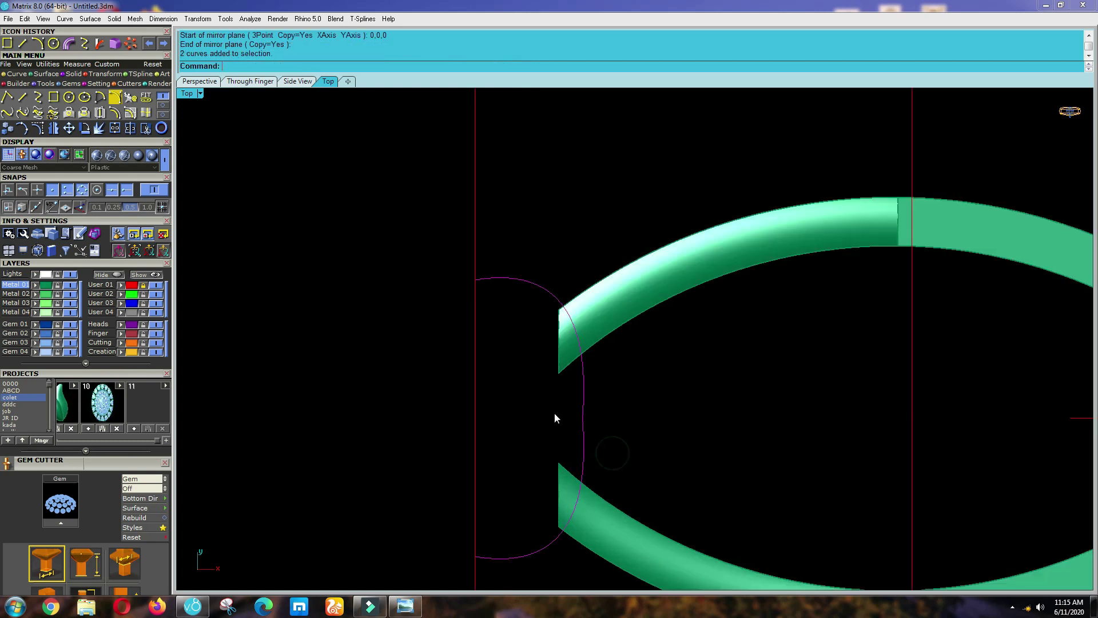
{"action": "key", "text": "ctrl+j"}
{"action": "scroll", "coordinate": [584, 425], "scroll_direction": "up", "scroll_amount": 2}
{"action": "key", "text": "F10"}
{"action": "left_click", "coordinate": [561, 399]}
{"action": "key", "text": "Delete"}
{"action": "scroll", "coordinate": [585, 428], "scroll_direction": "down", "scroll_amount": 3}
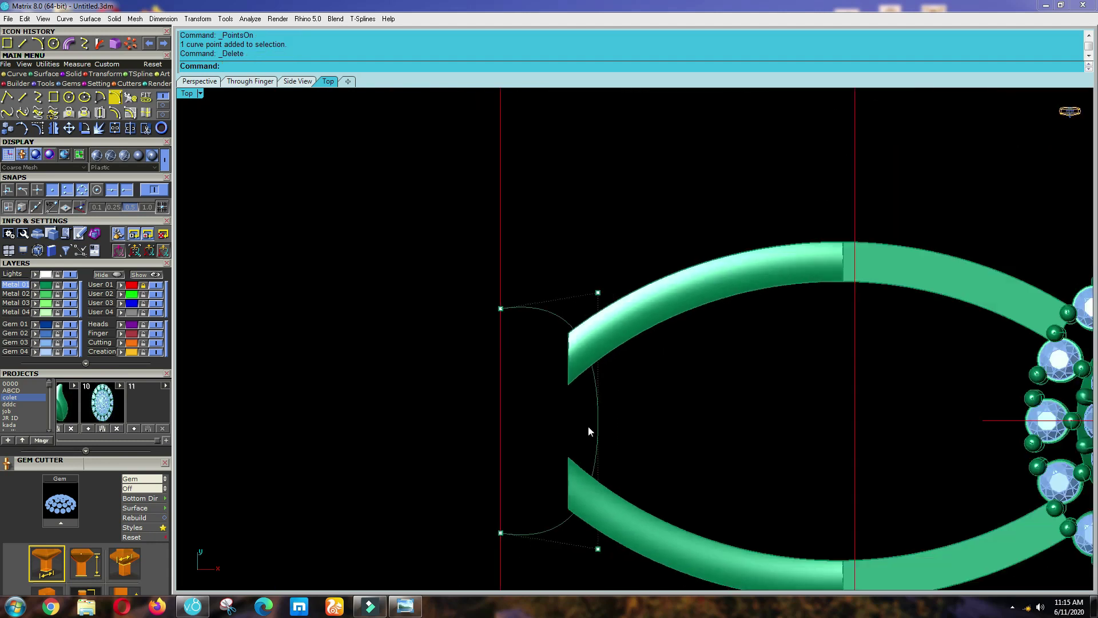